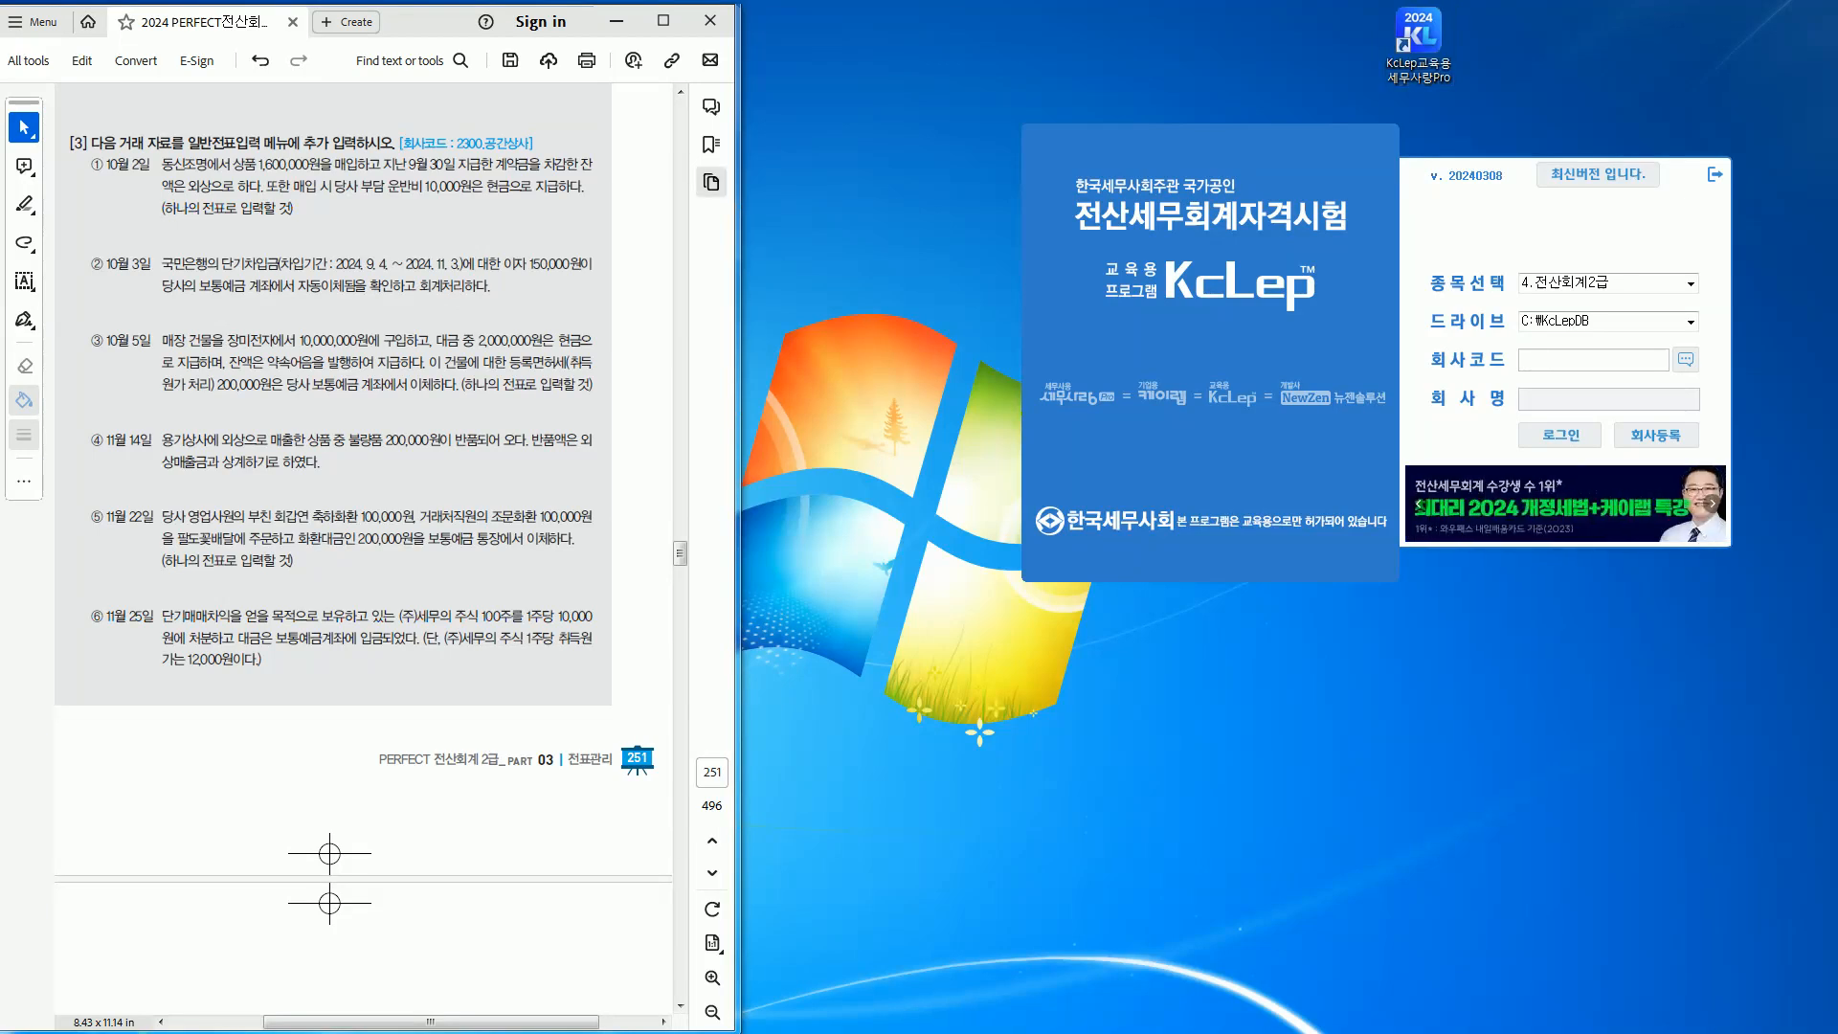
Log in to the company with code 2300 and open general voucher entry (일반전표입력)
left_click(1665, 360)
type("2300")
key("Return")
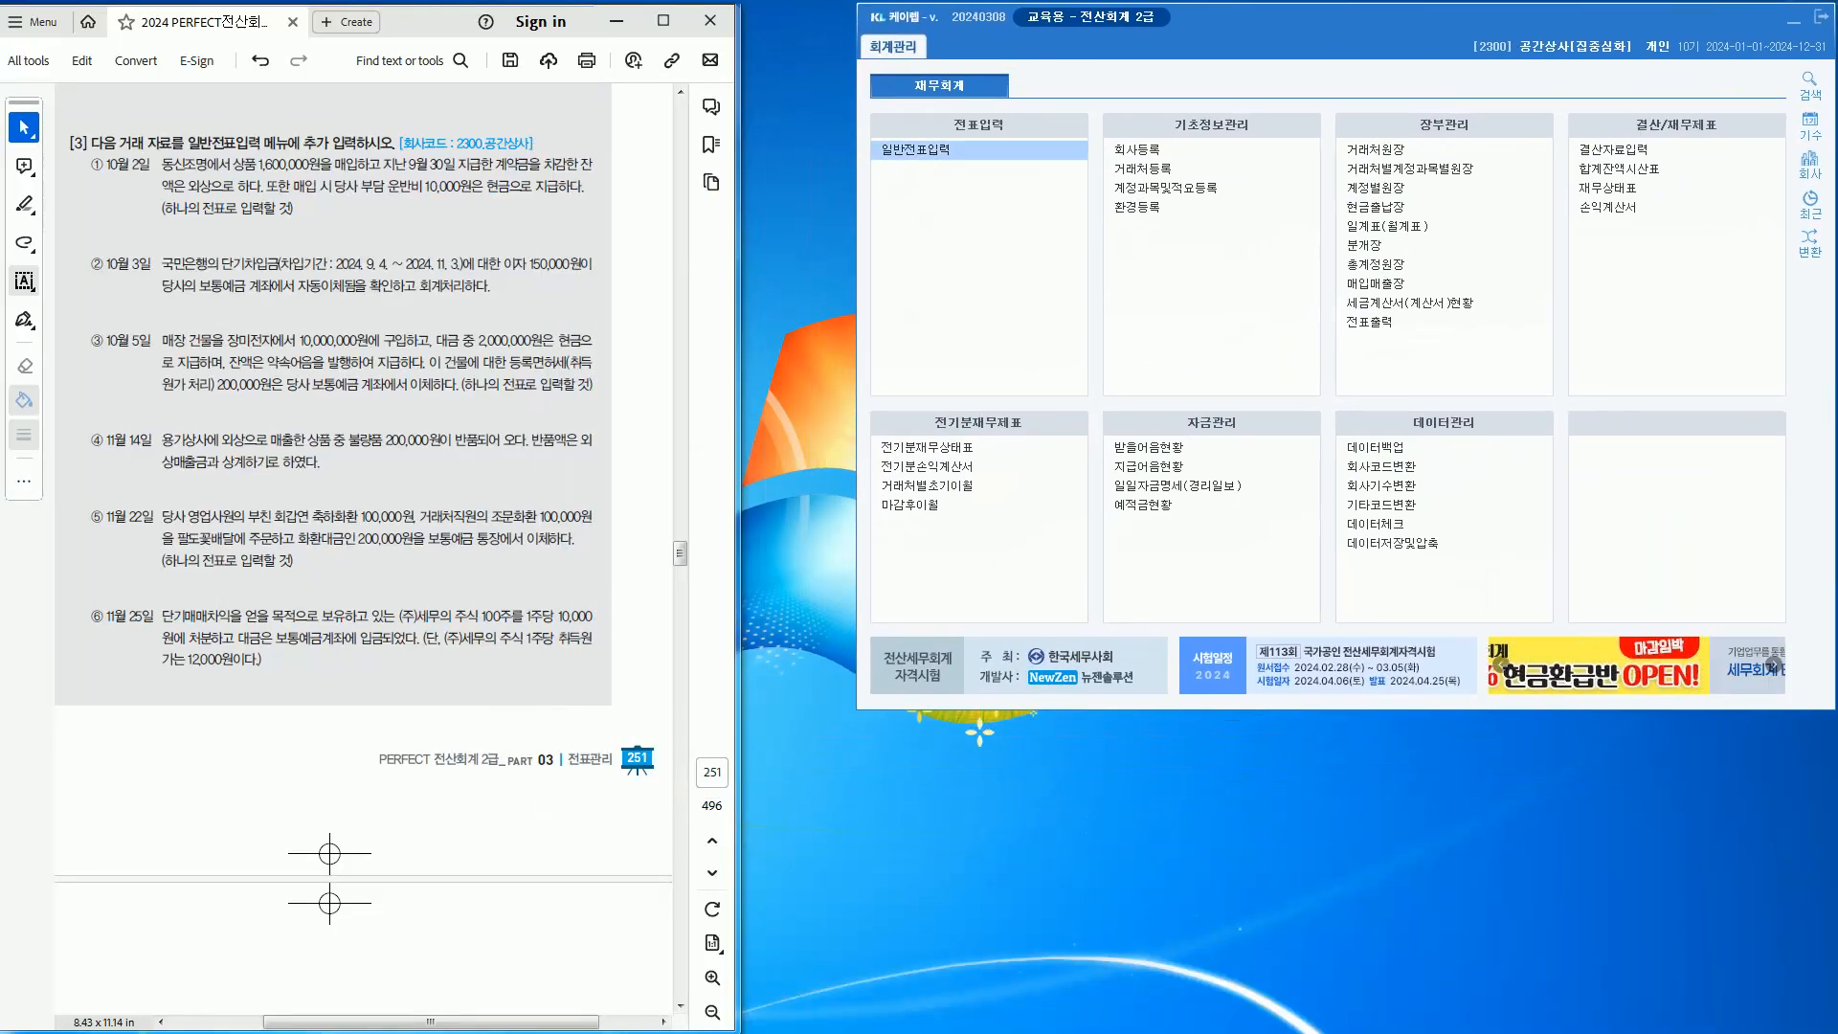
left_click(916, 150)
Rearrange and resize the windows so the general voucher entry window fits beside the PDF exercise
left_click_drag(1225, 23, 1199, 196)
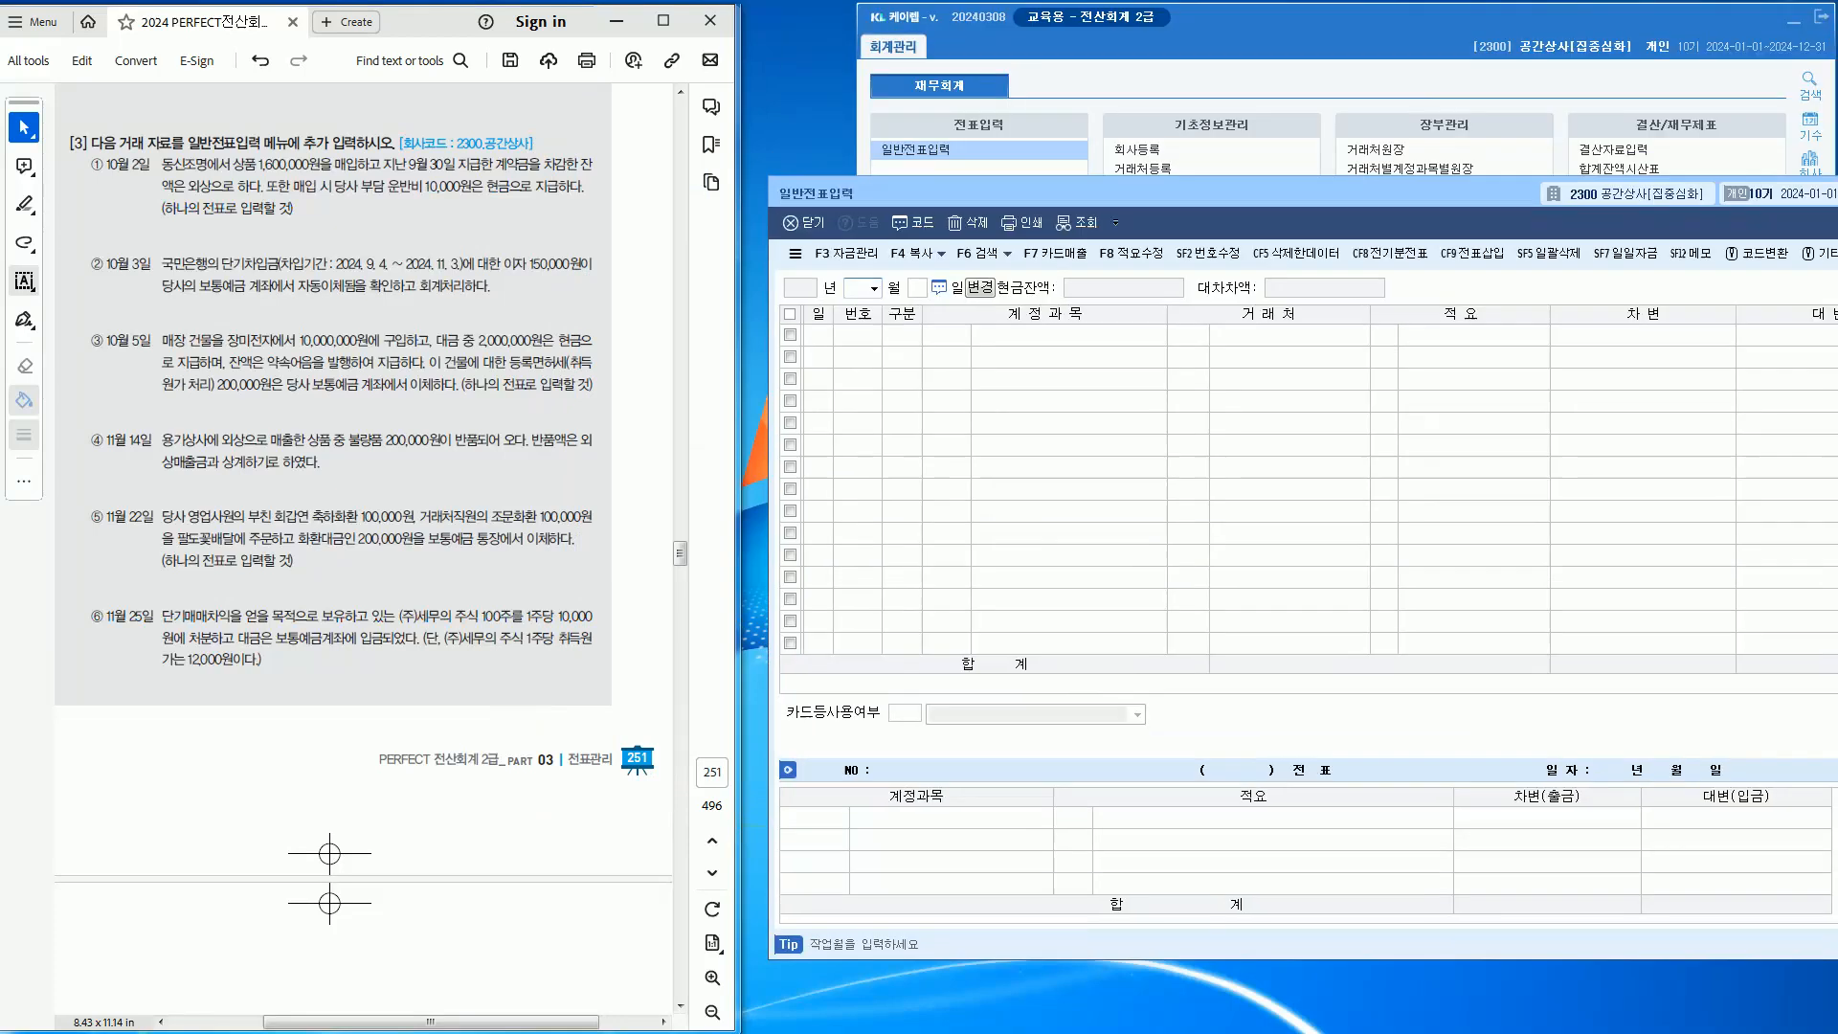
left_click_drag(1321, 17, 1308, 103)
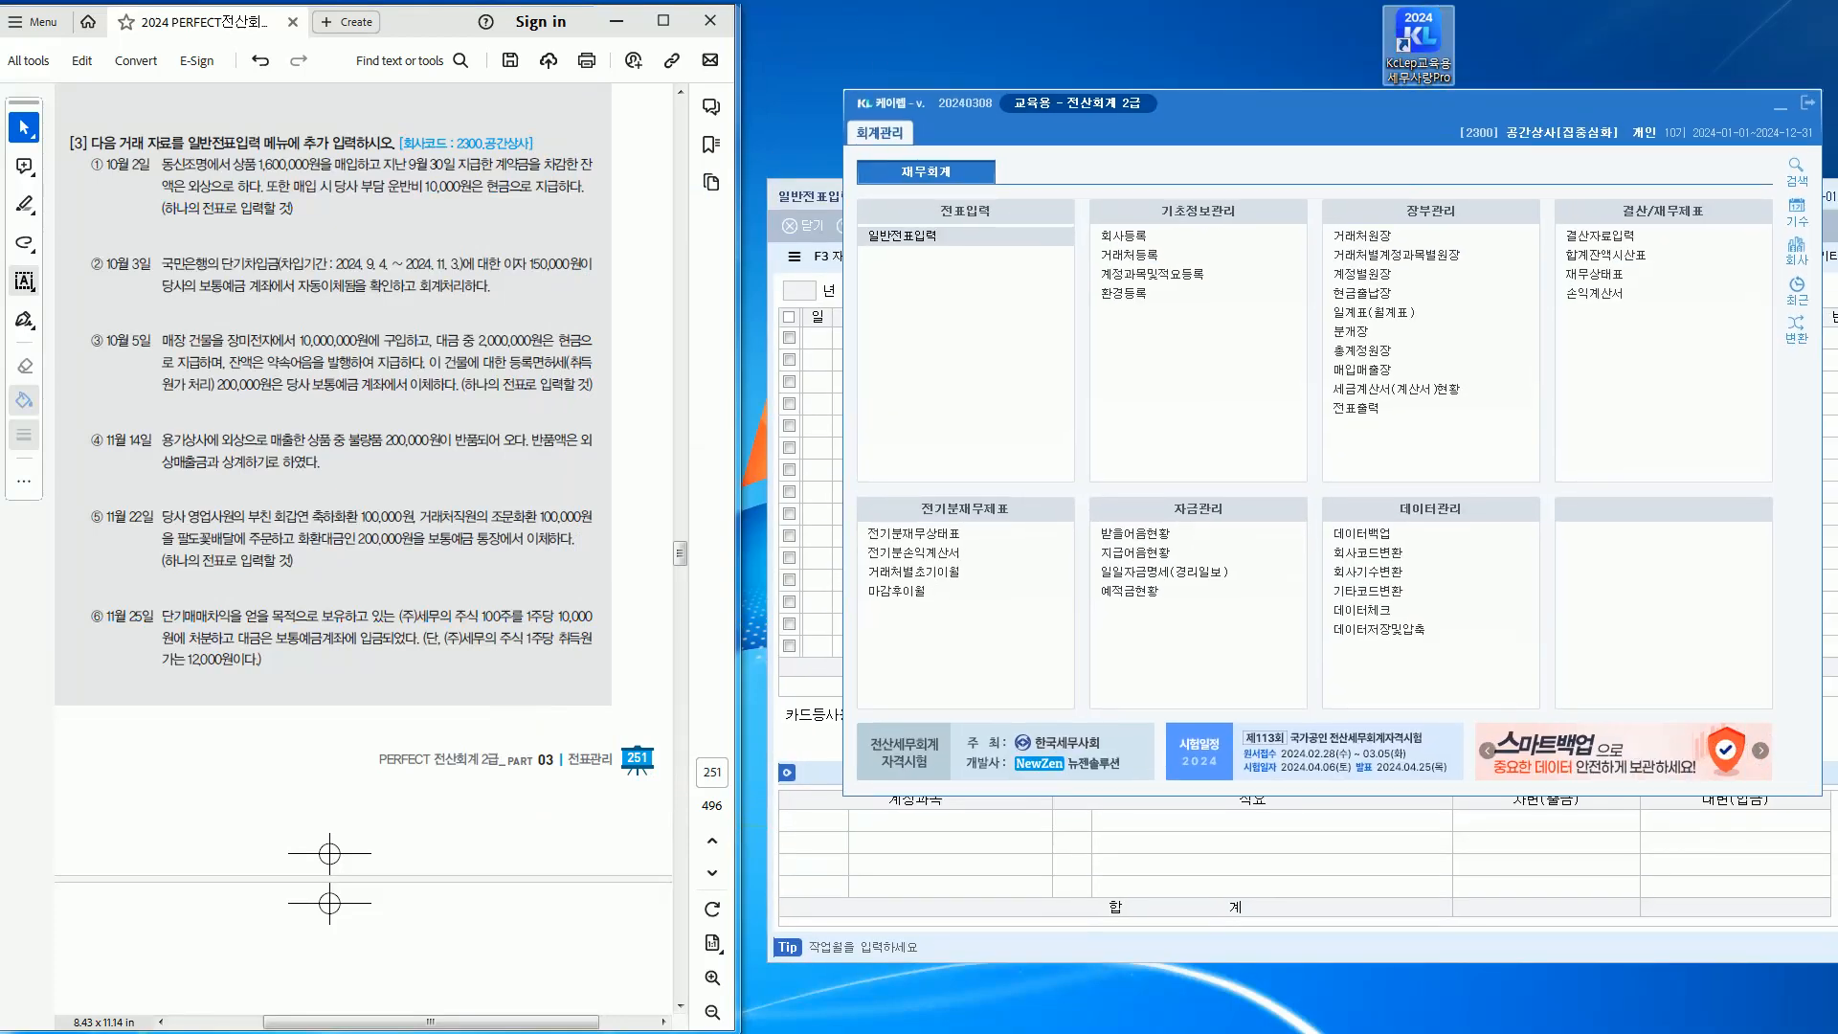
left_click(903, 236)
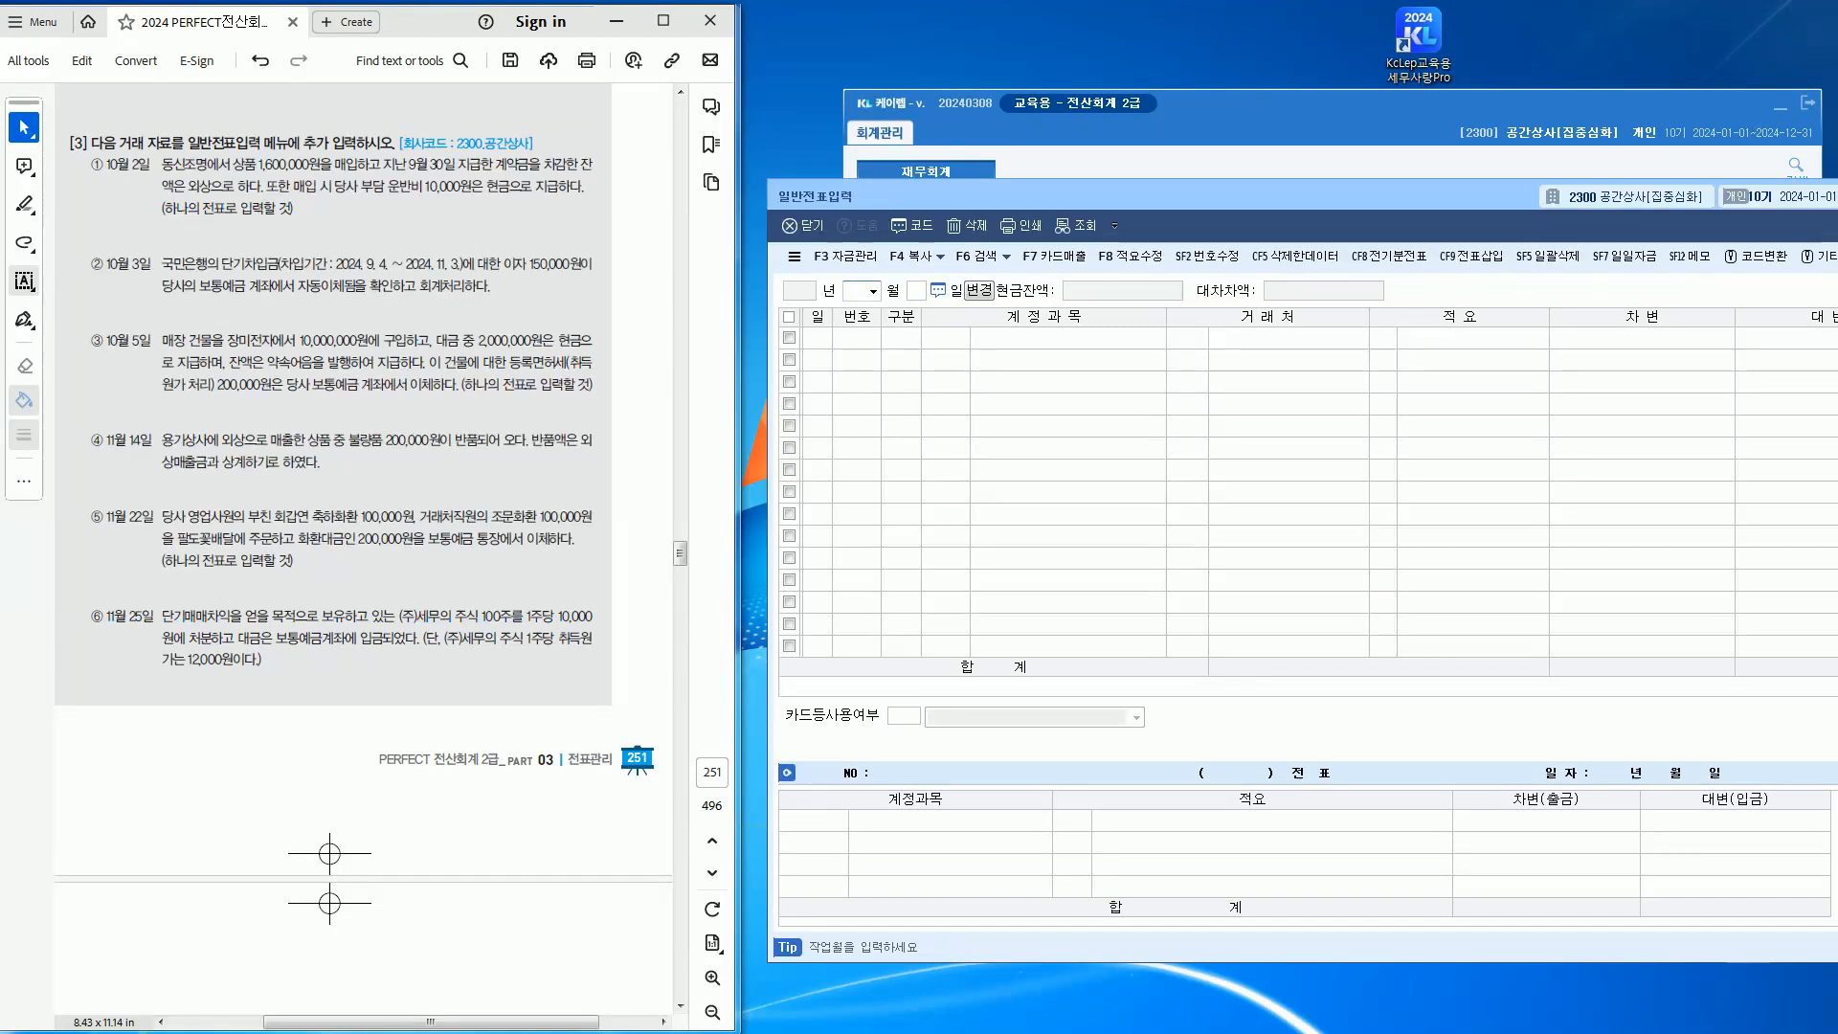
left_click_drag(1308, 103, 1324, 16)
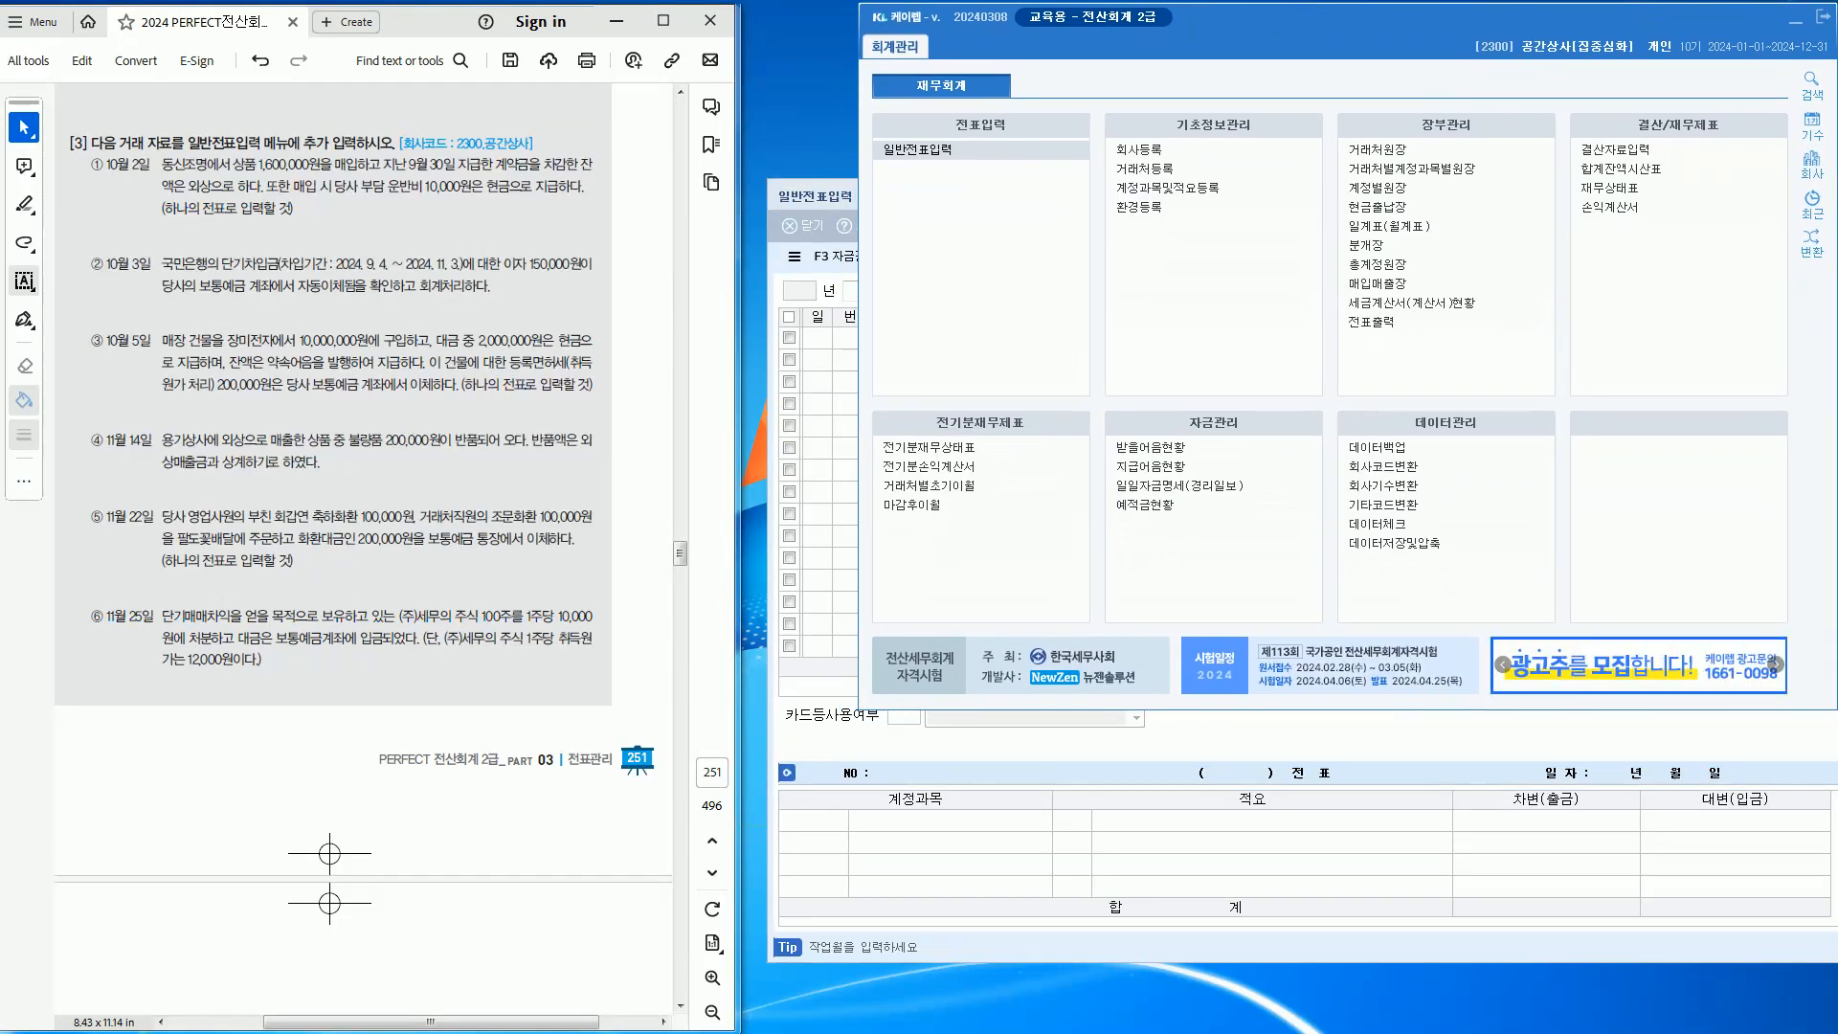
left_click(819, 198)
left_click_drag(819, 199, 640, 39)
left_click_drag(1813, 412, 1629, 412)
left_click_drag(919, 39, 1128, 20)
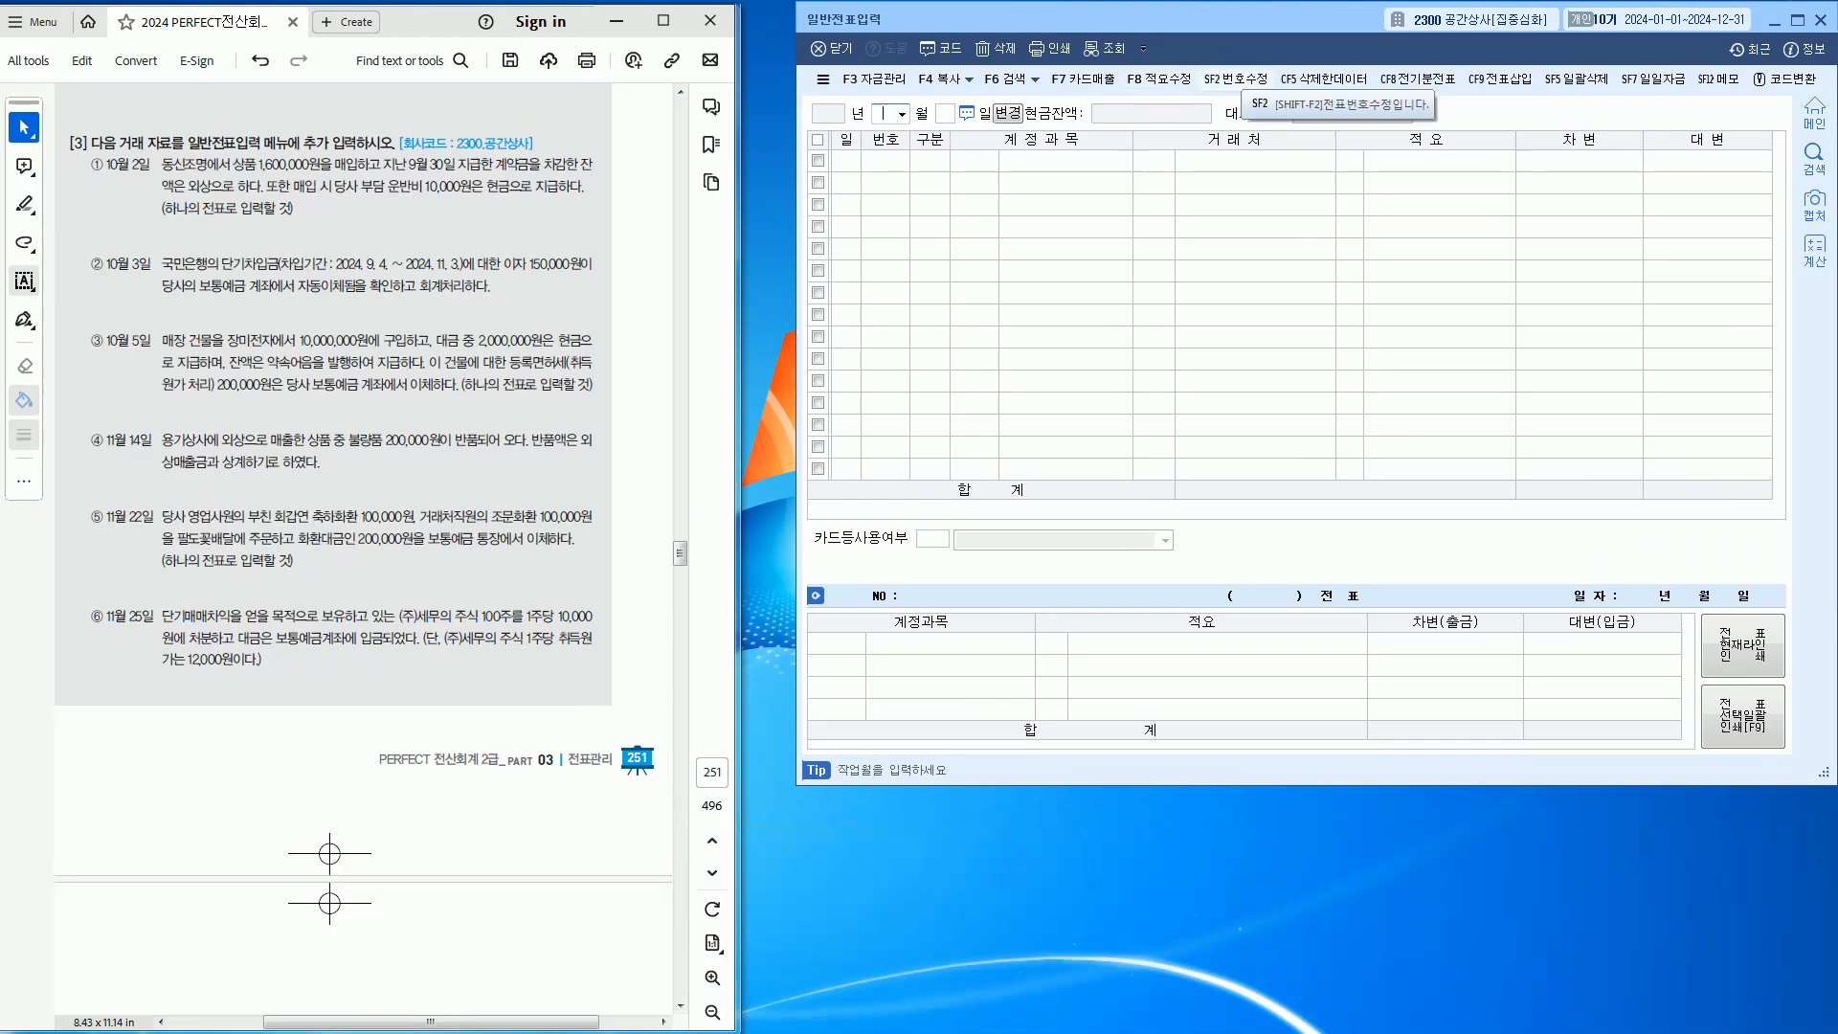
Load the vouchers for October 2, 2024 and delete the existing 상품 purchase voucher with all its lines
type("02")
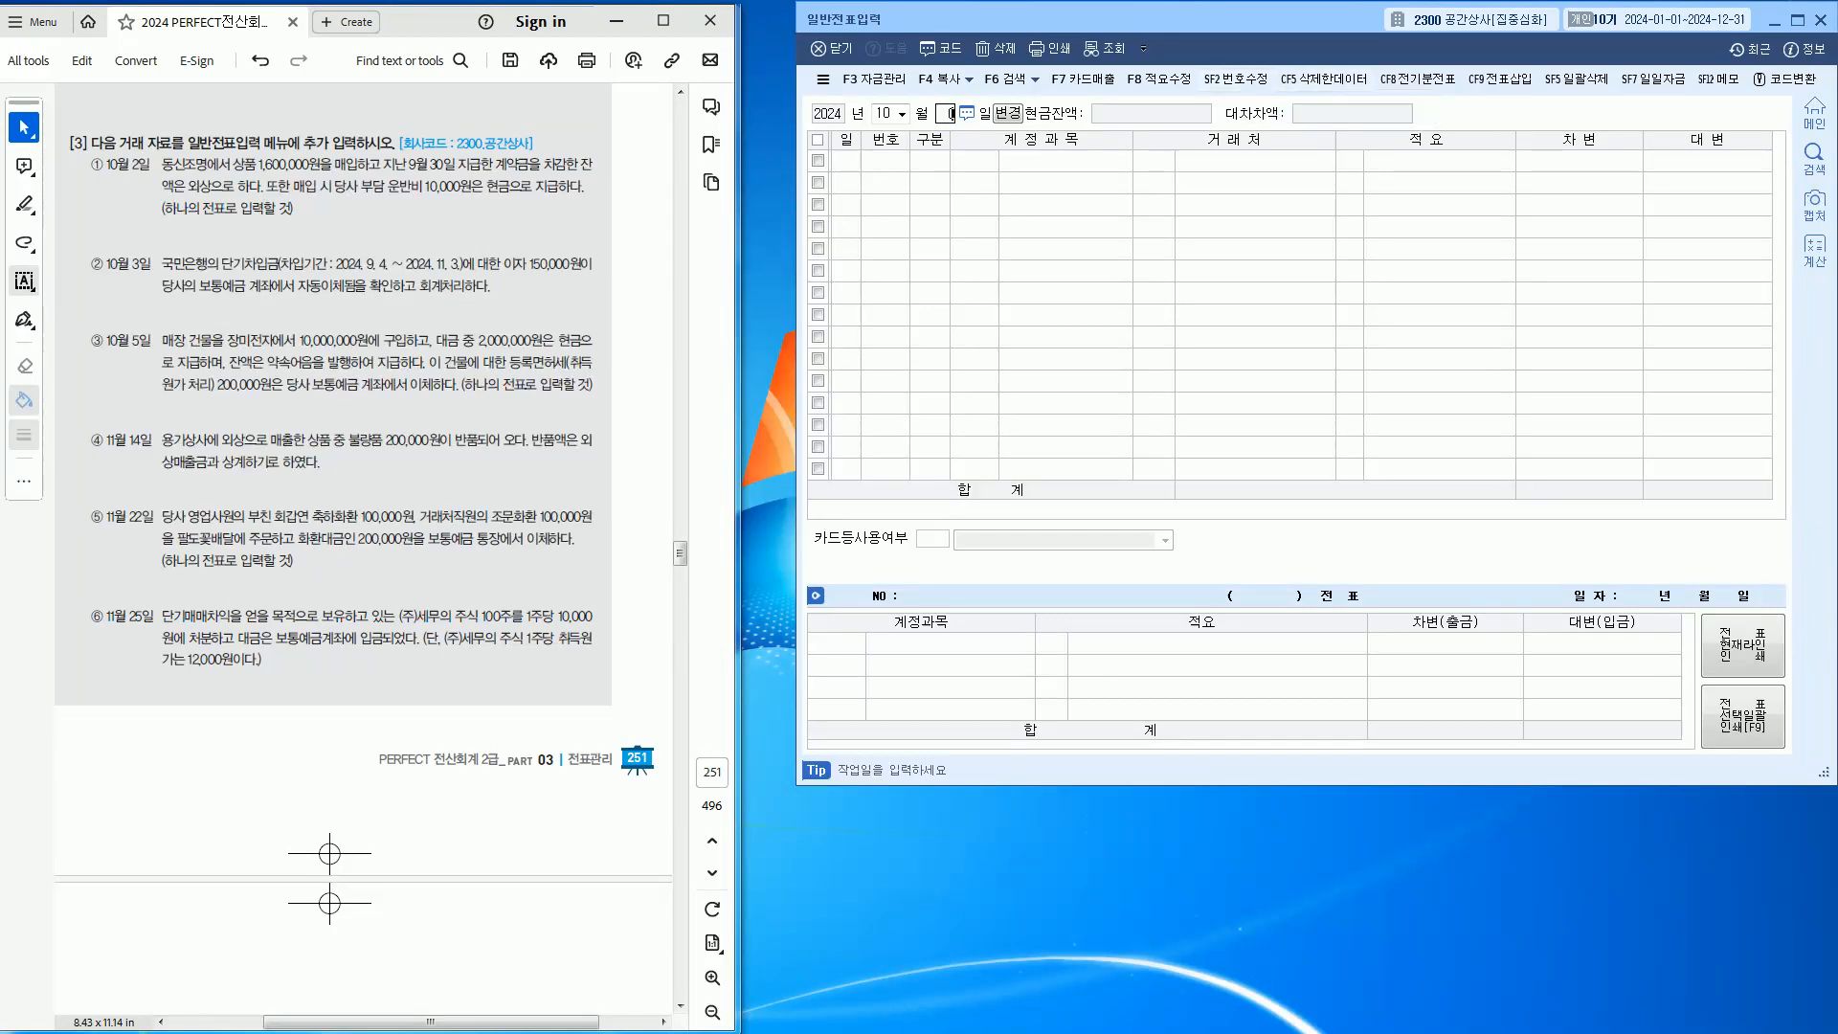
key("Return")
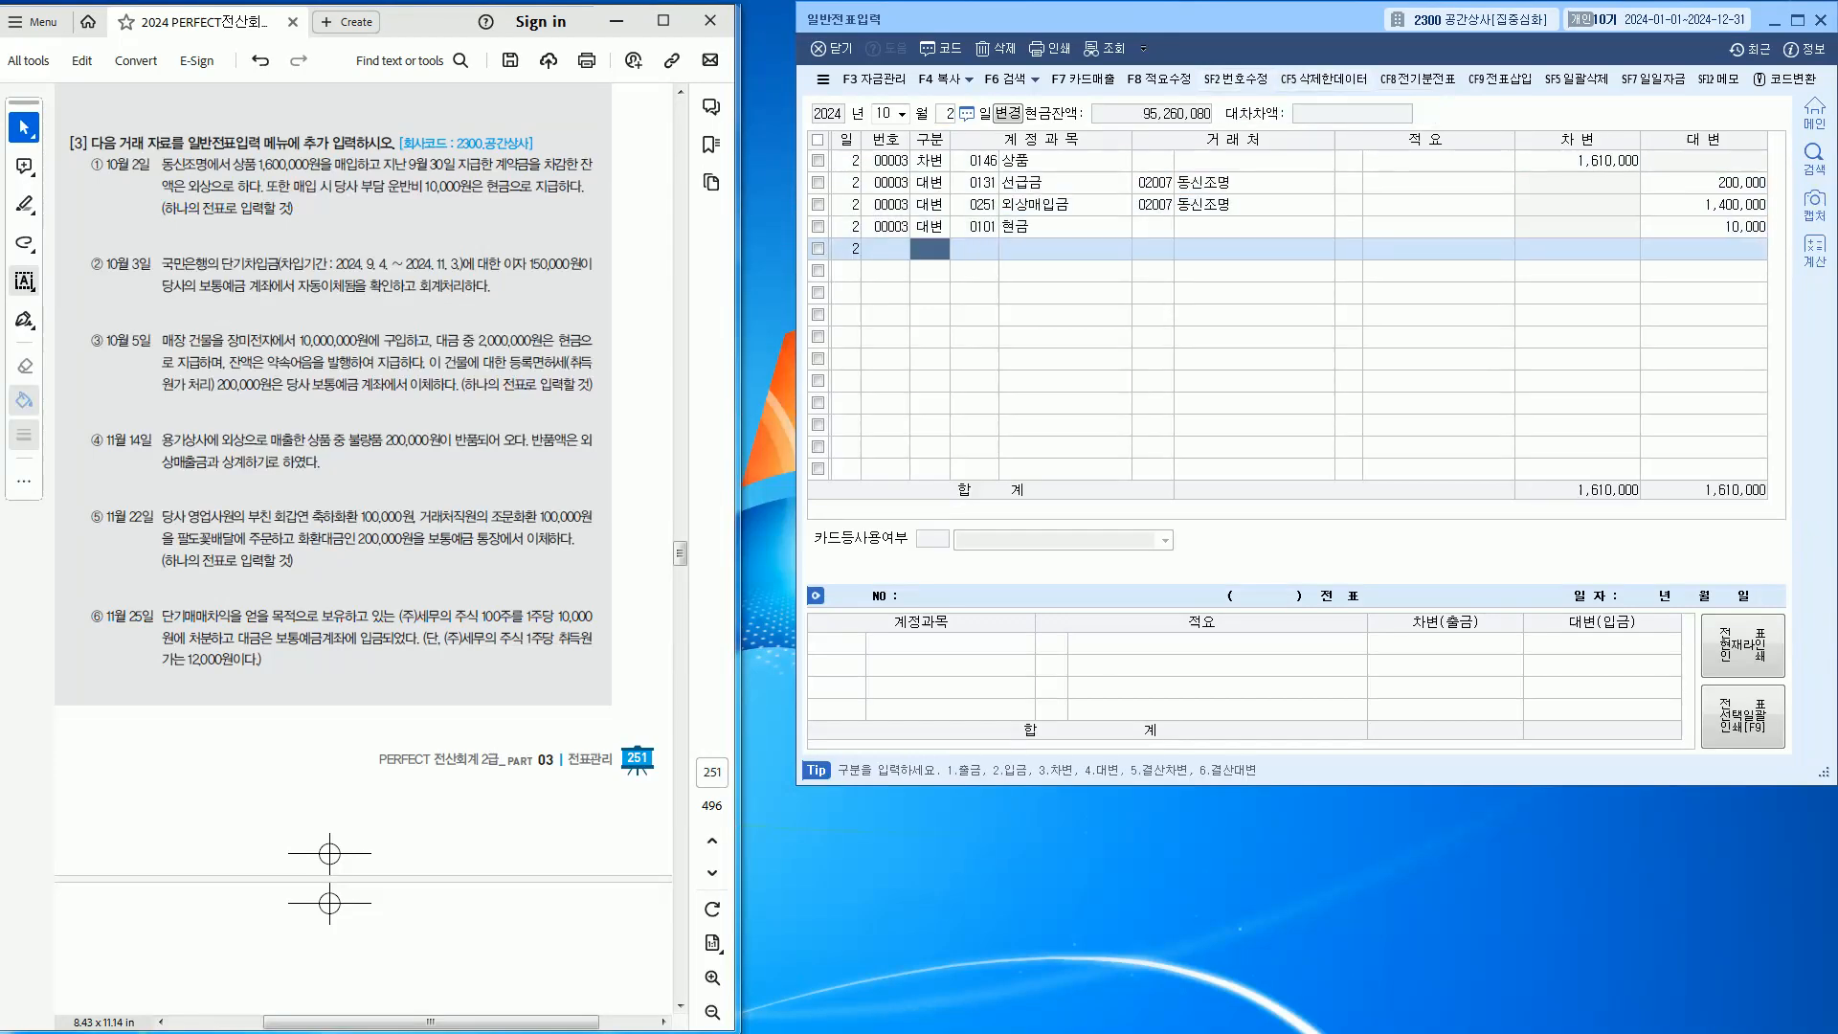
left_click(818, 161)
left_click(997, 49)
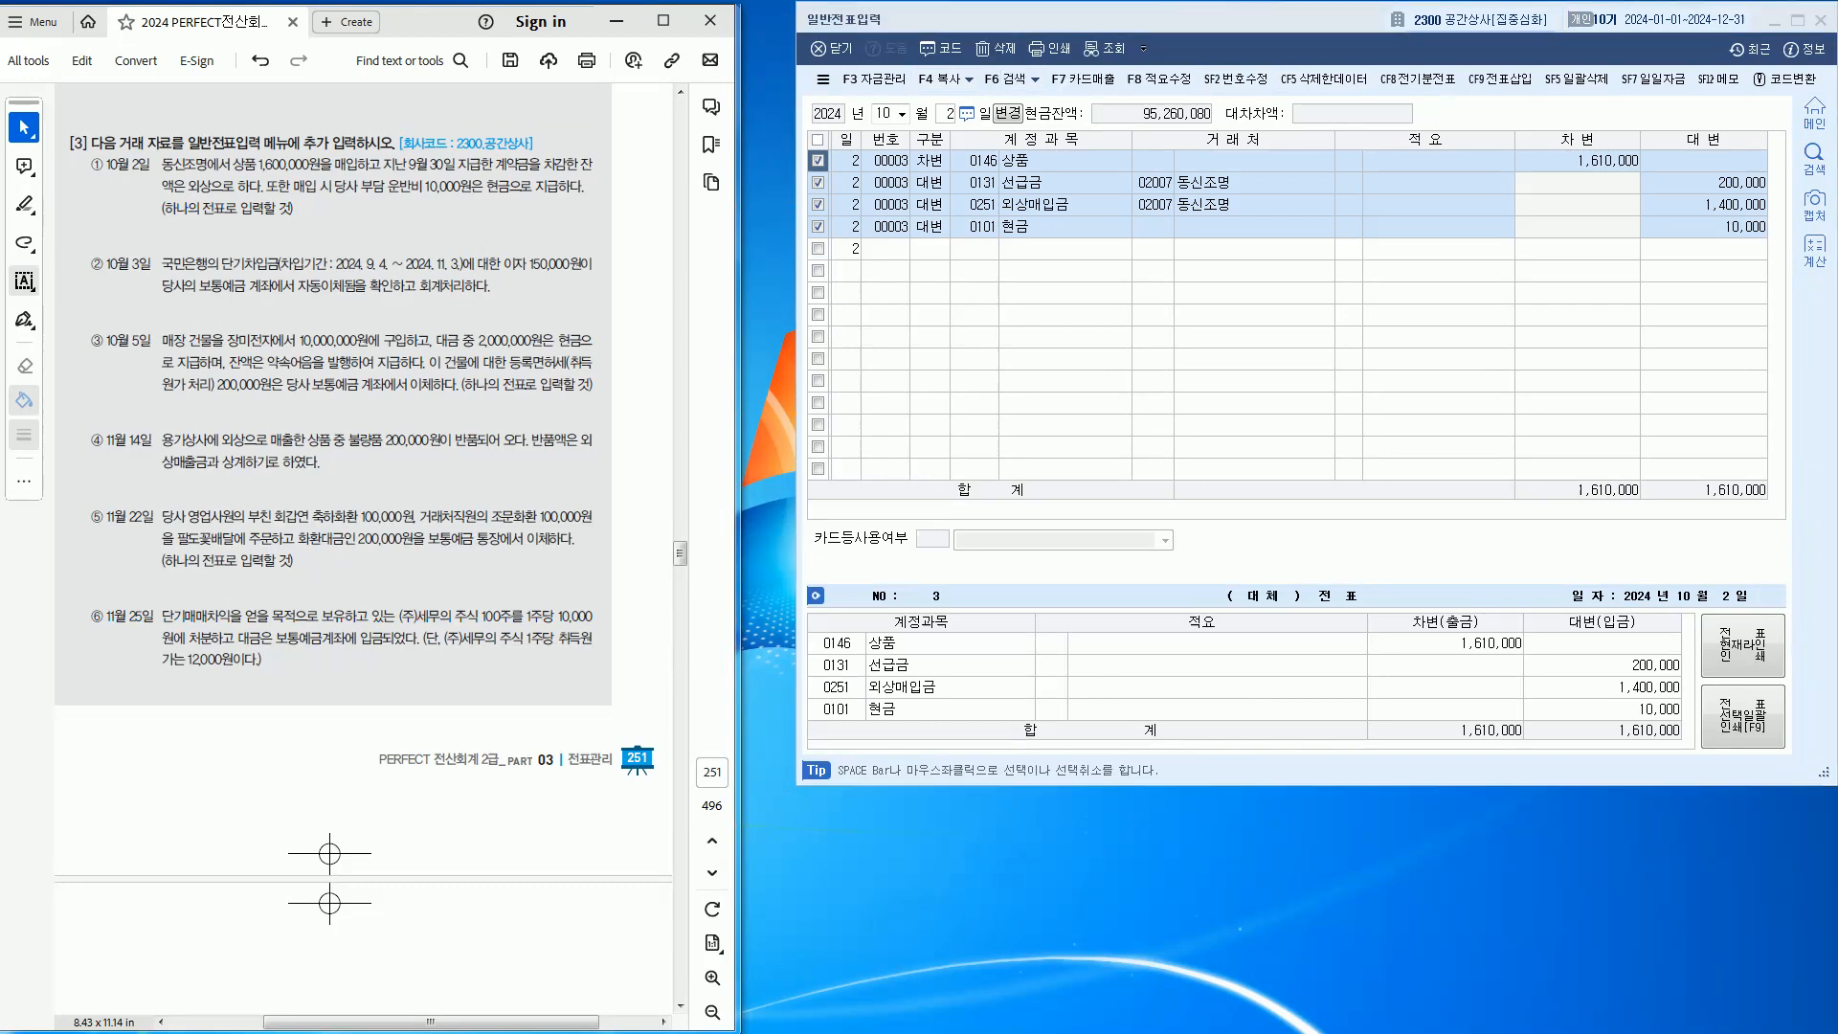
key("Return")
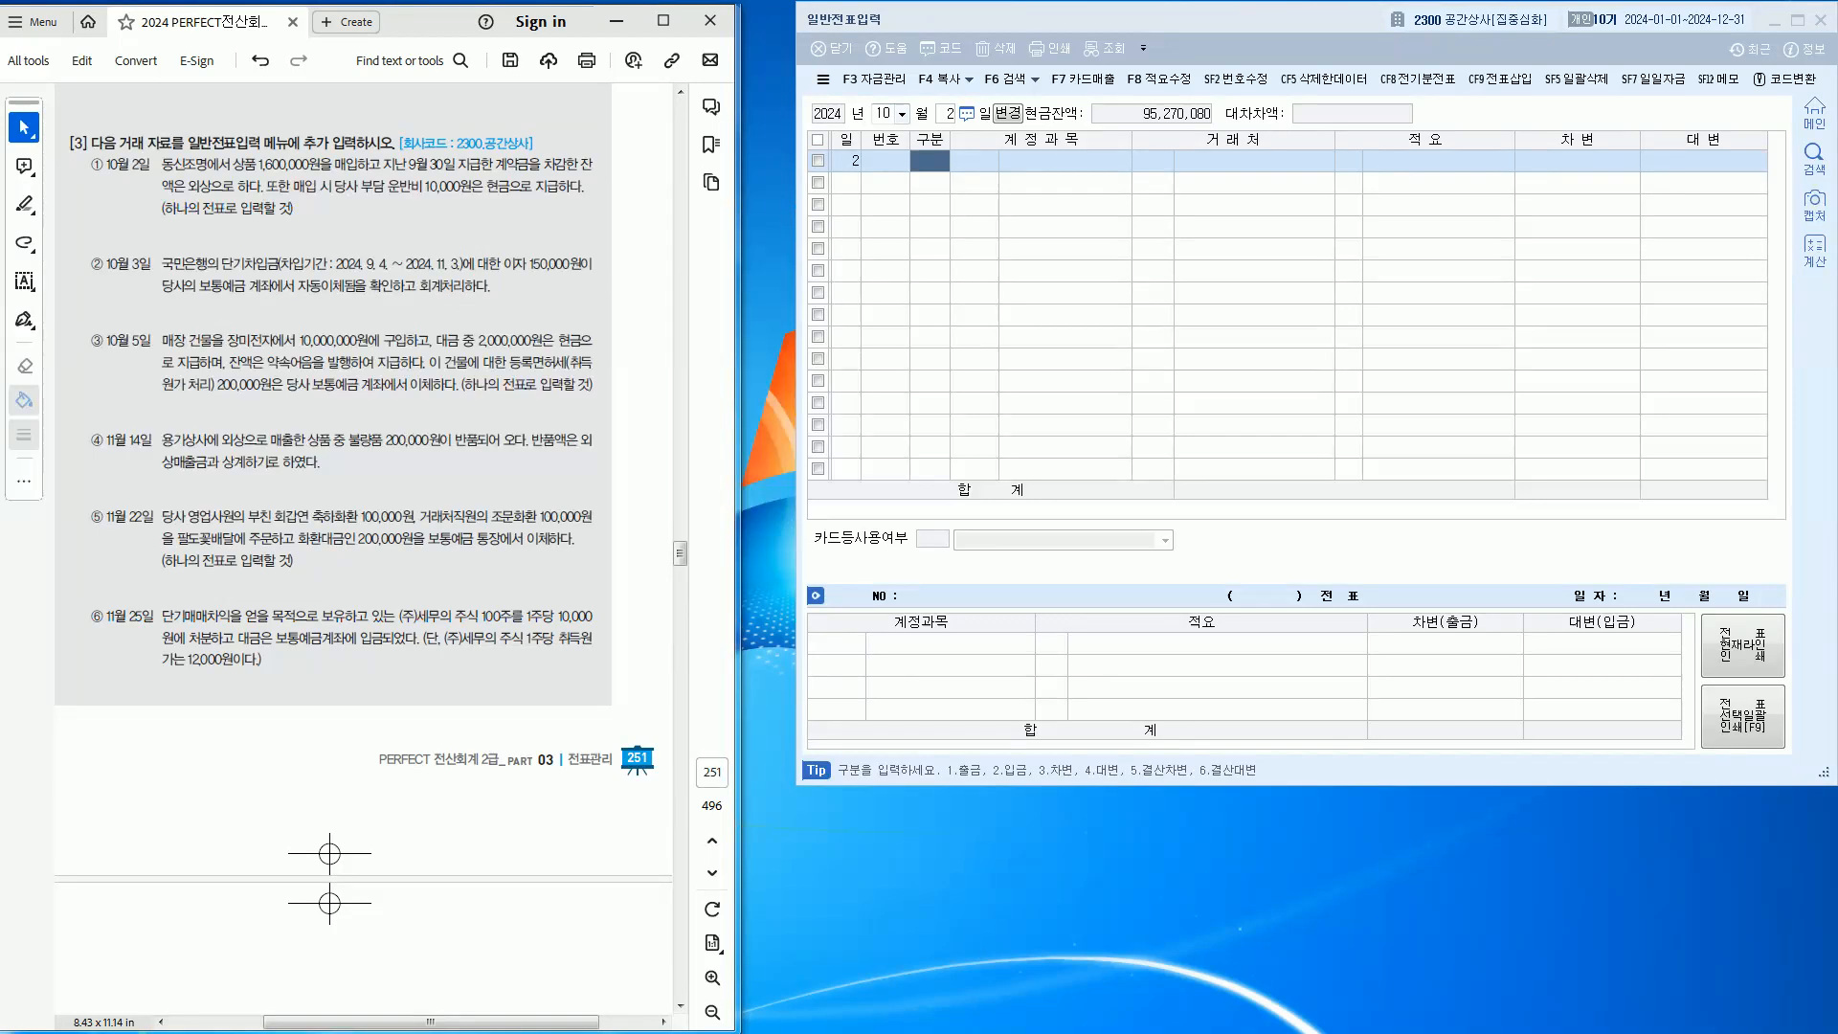
Look up the September 30 vouchers and check the account, vendor and amount of the 선급금 payment to 동신조명
left_click(883, 114)
type("09")
key("Return")
type("30")
key("Return")
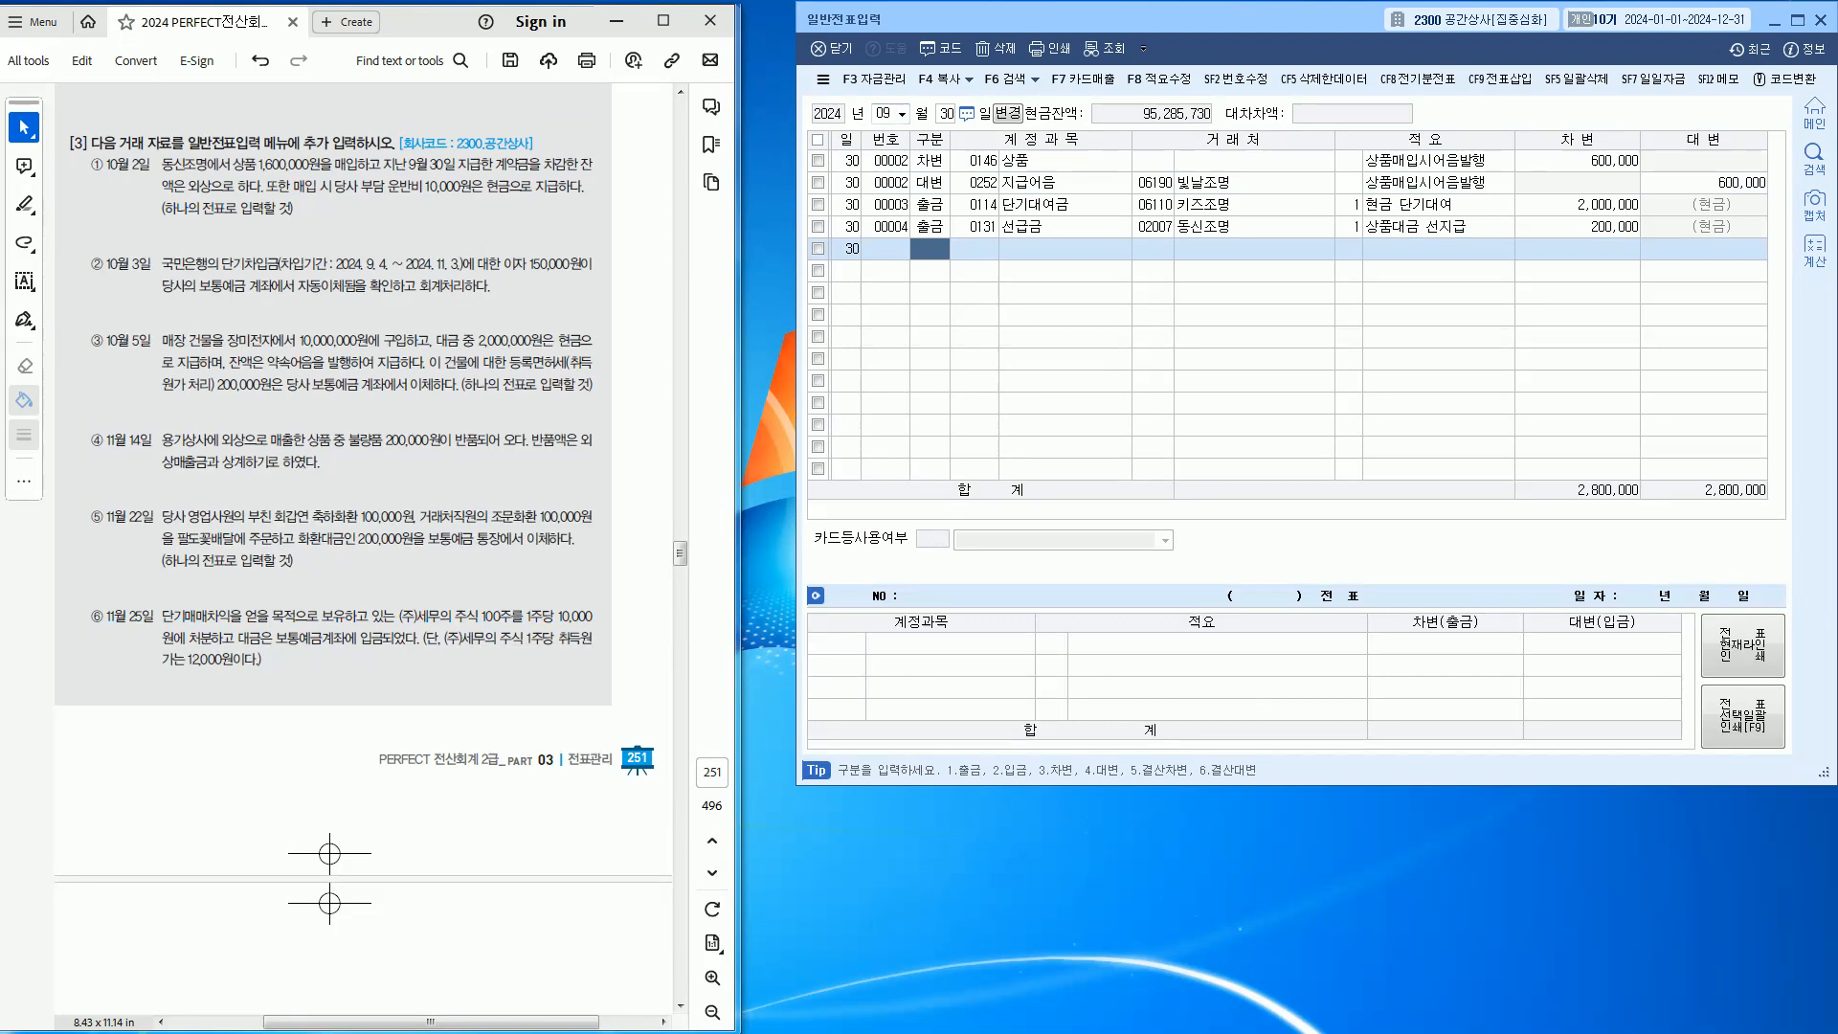
left_click(1253, 227)
left_click(1154, 227)
left_click(976, 227)
left_click(1154, 227)
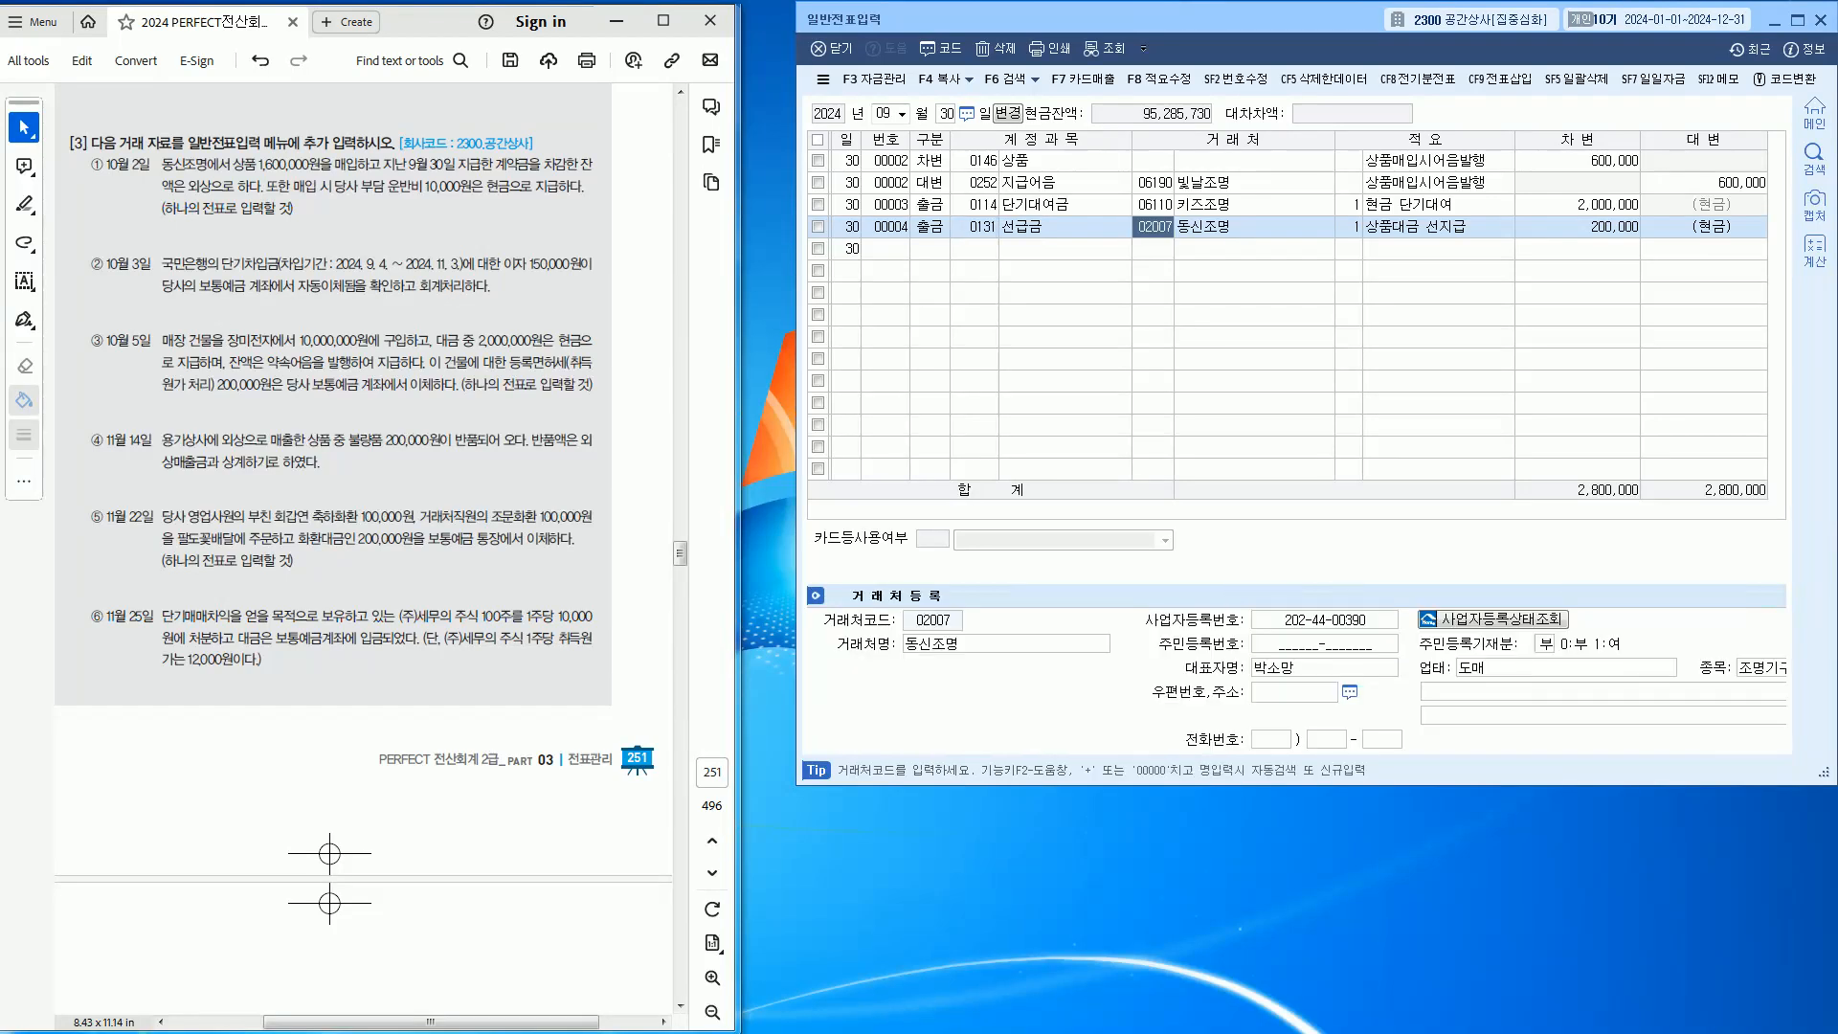
left_click(1578, 227)
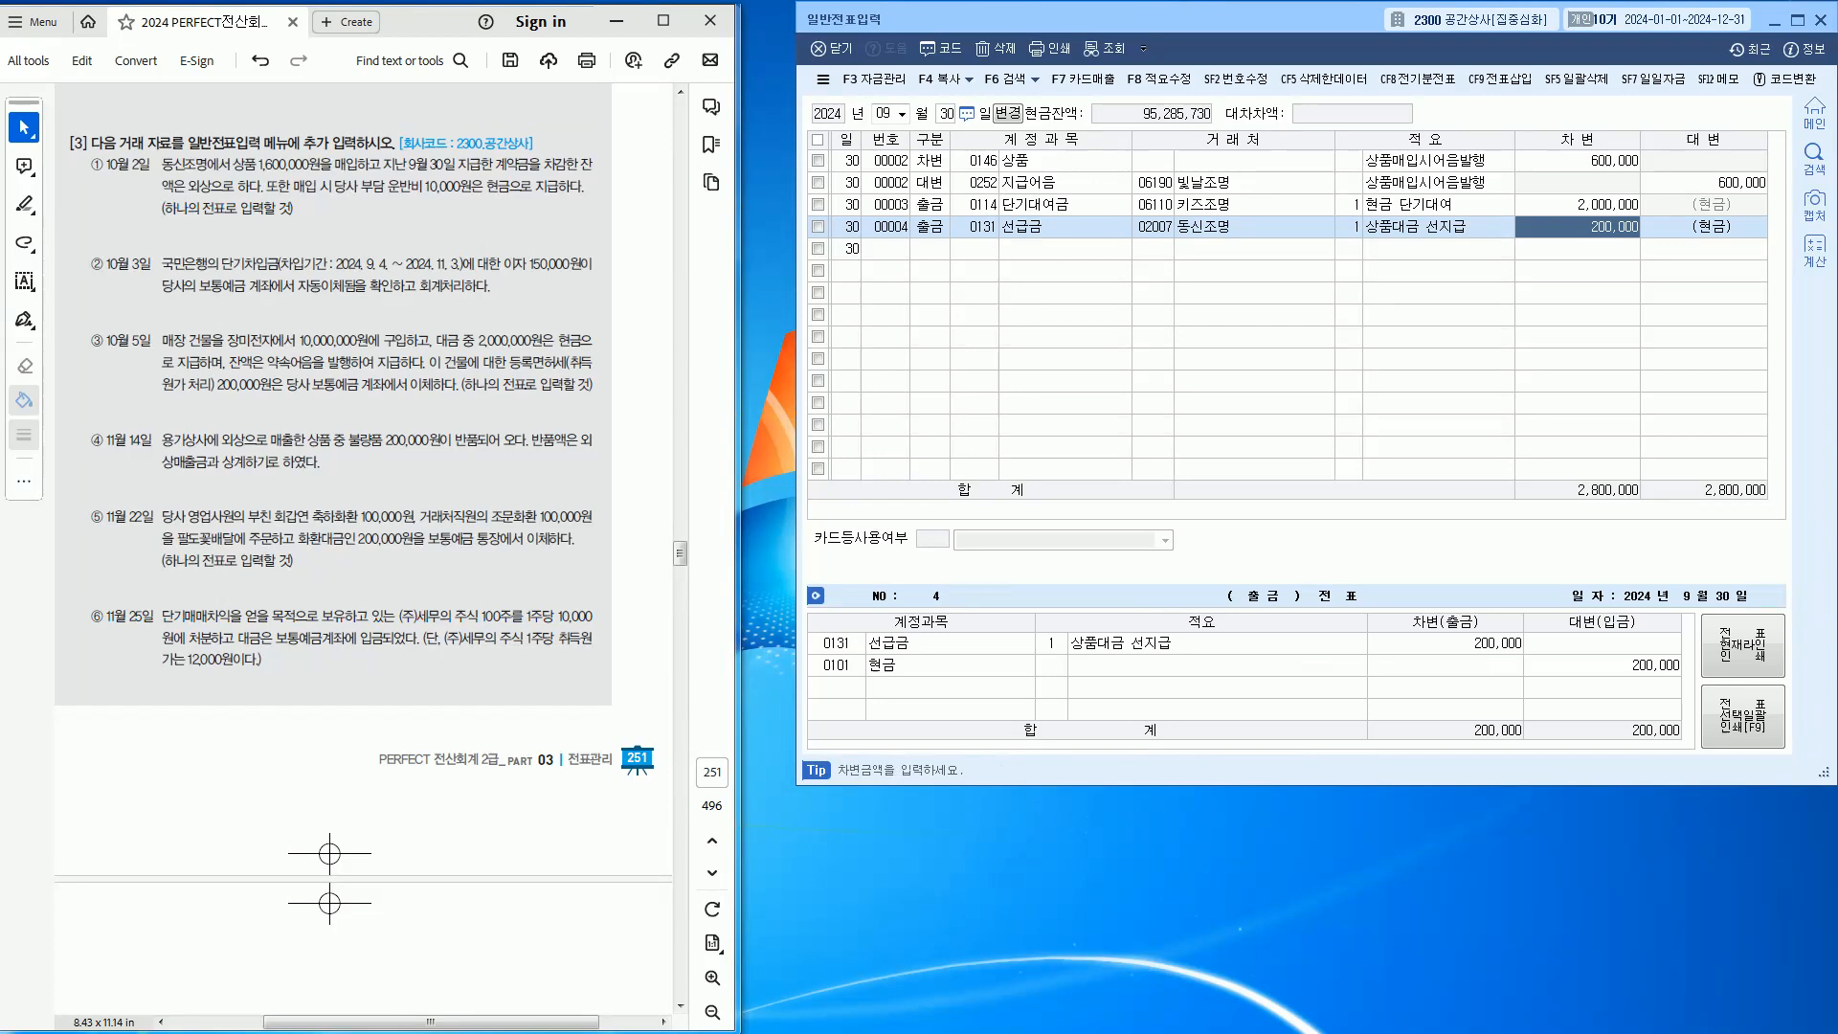
Return to October 2 and start a debit line for 상품 (146), leaving the vendor and description blank
key("Escape")
type("10")
key("Return")
type("2")
key("Return")
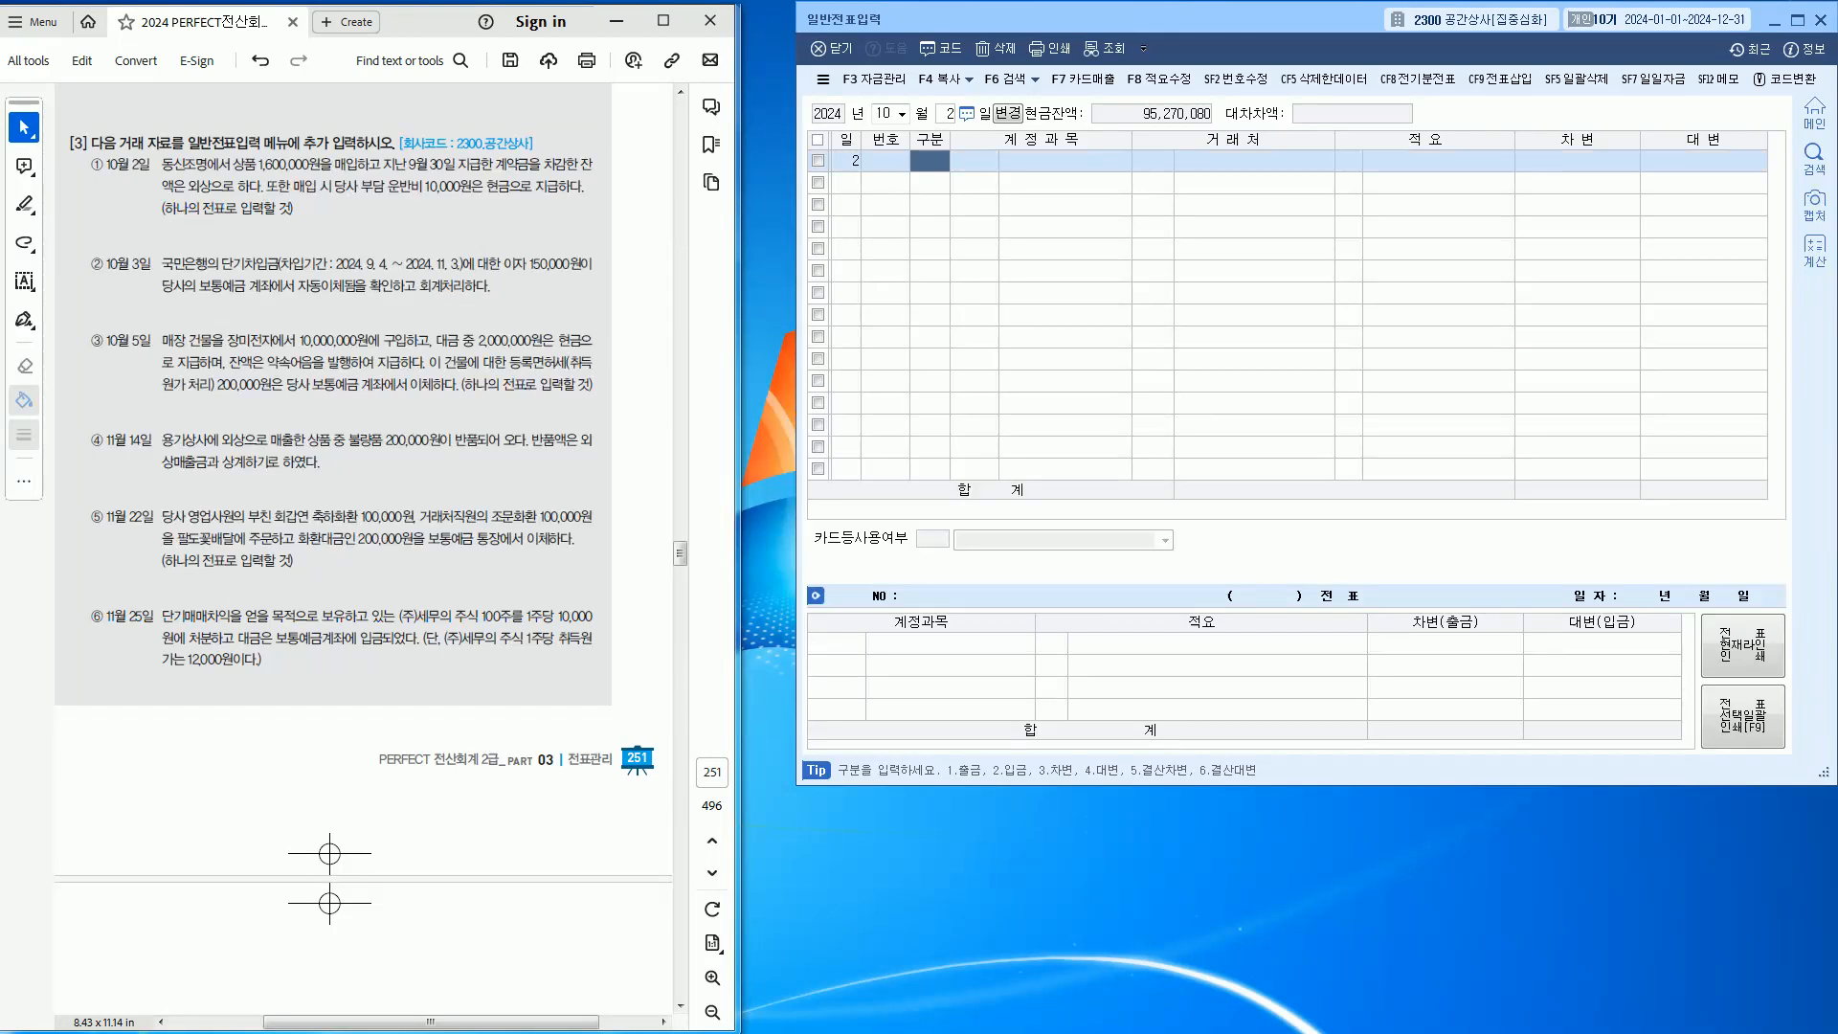
type("3")
key("Return")
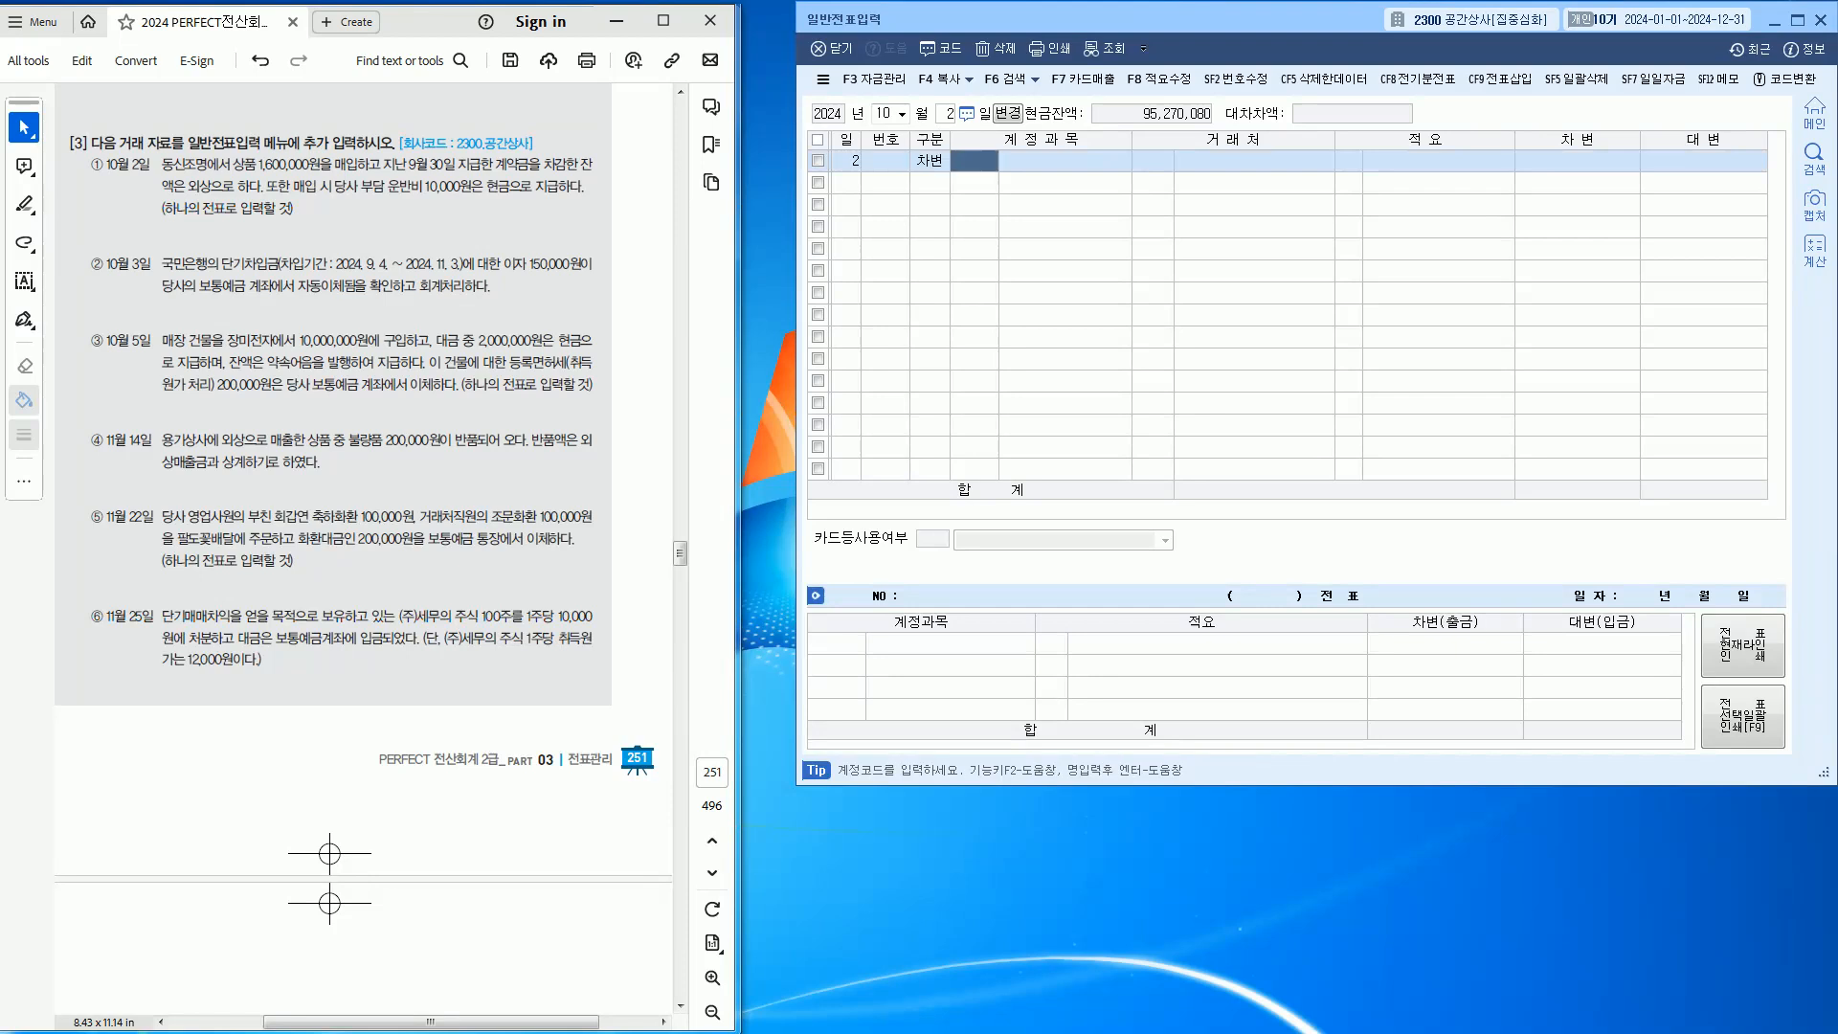
type("146")
key("Return")
key("Return")
key("Return")
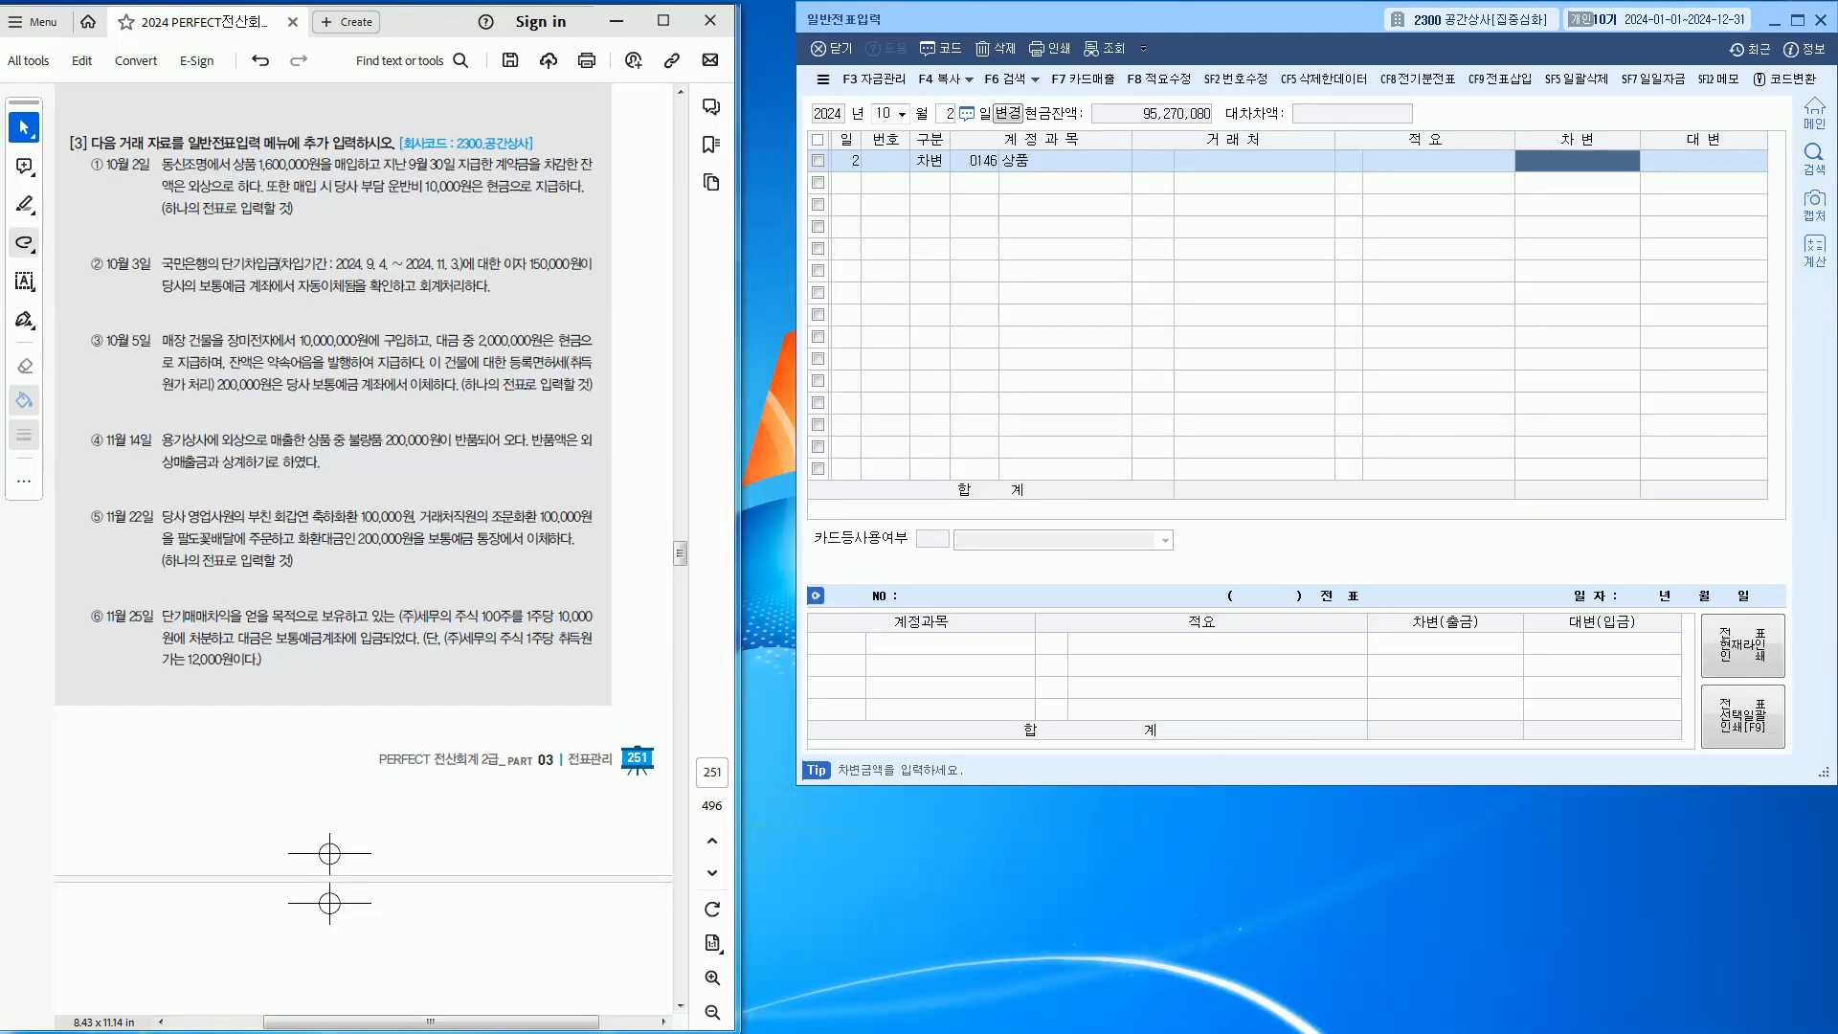
Underline the 운반비 10,000원 and 상품 1,600,000원 amounts freehand in transaction ① of the PDF
left_click(24, 242)
left_click(115, 242)
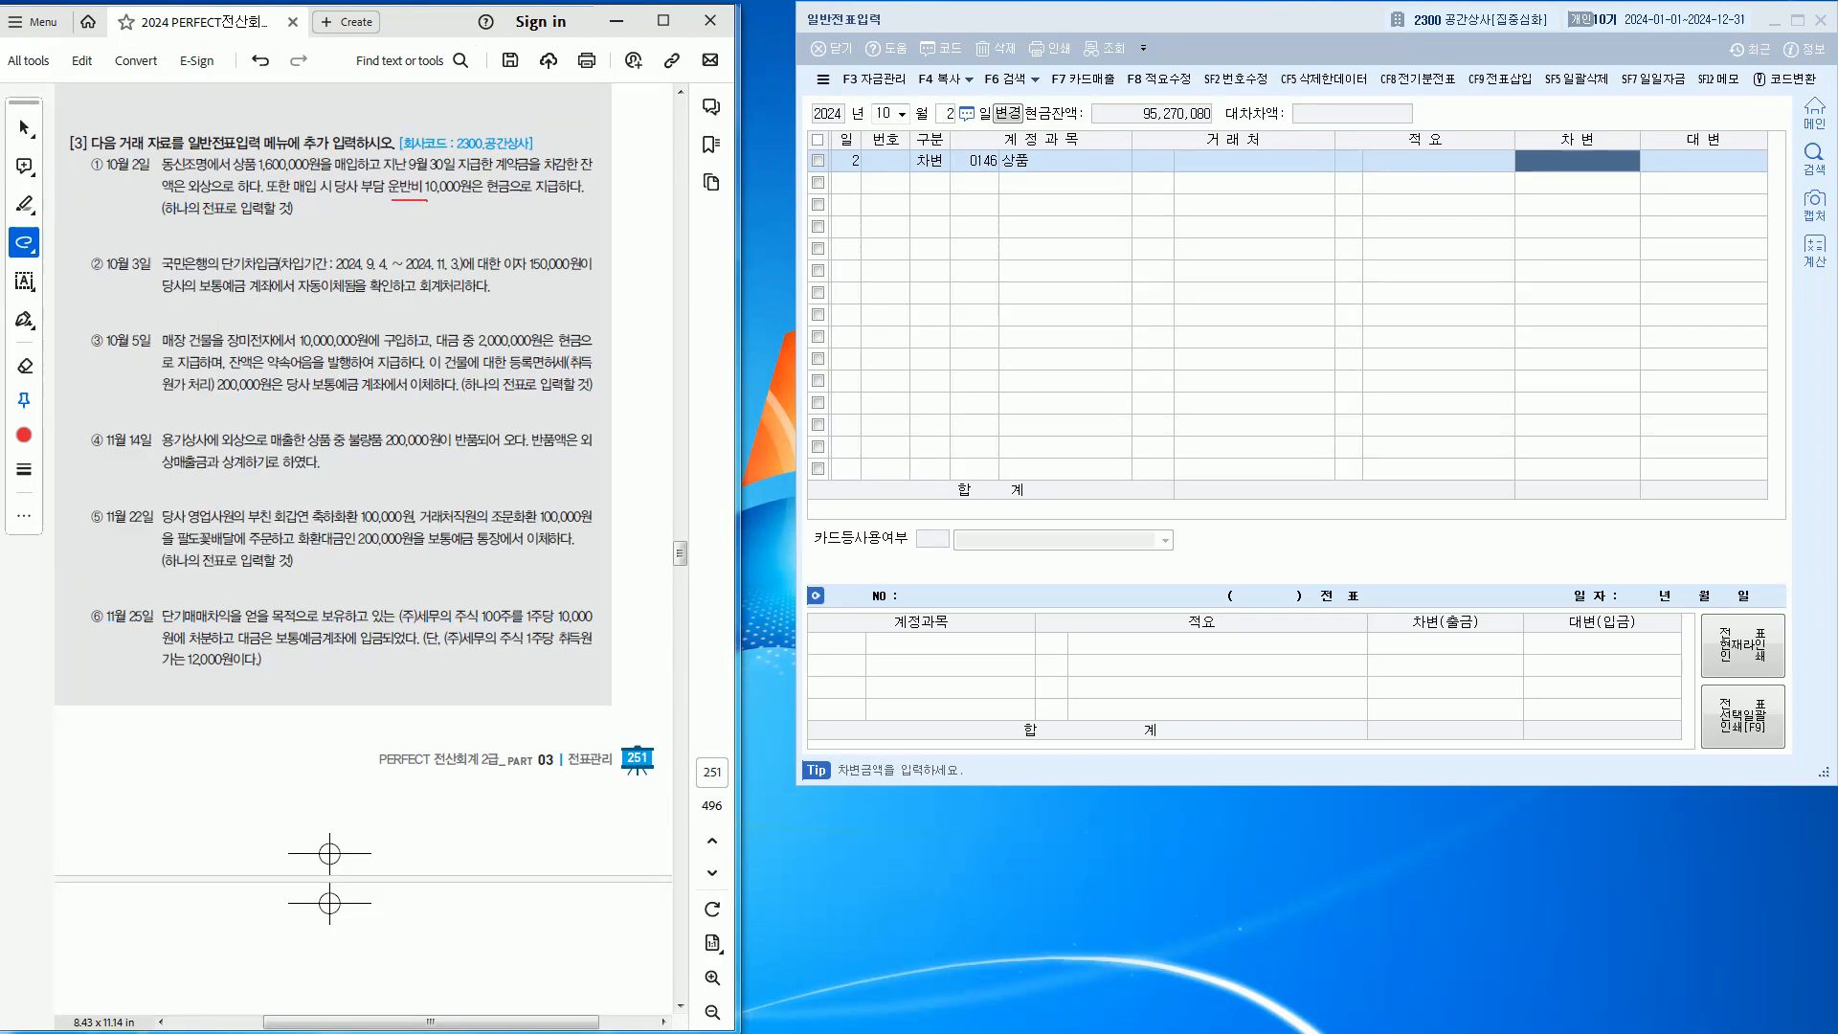
left_click_drag(244, 173, 293, 174)
Set the debit amount of the 상품 line to 1,610,000
left_click(1578, 161)
type("1,610,000")
key("Return")
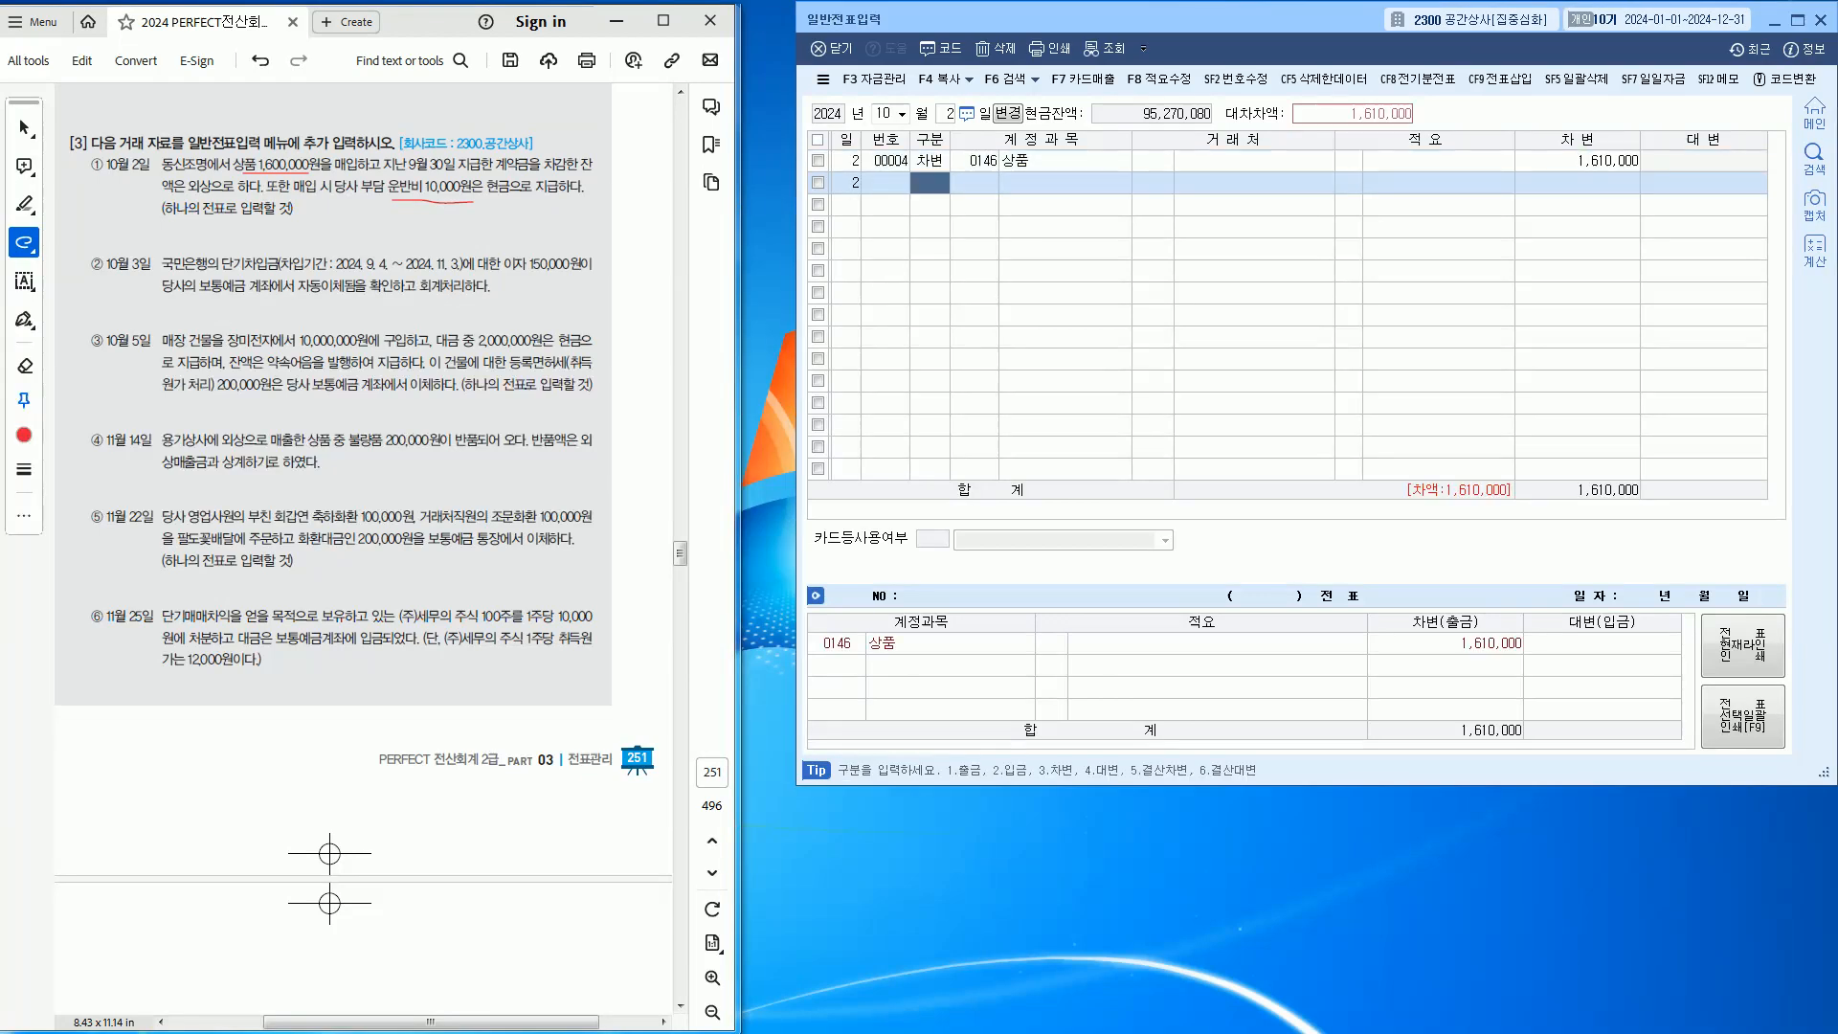
Add a credit line for 선급금 (131) with vendor 동신조명 and an amount of 200,000
type("4")
key("Return")
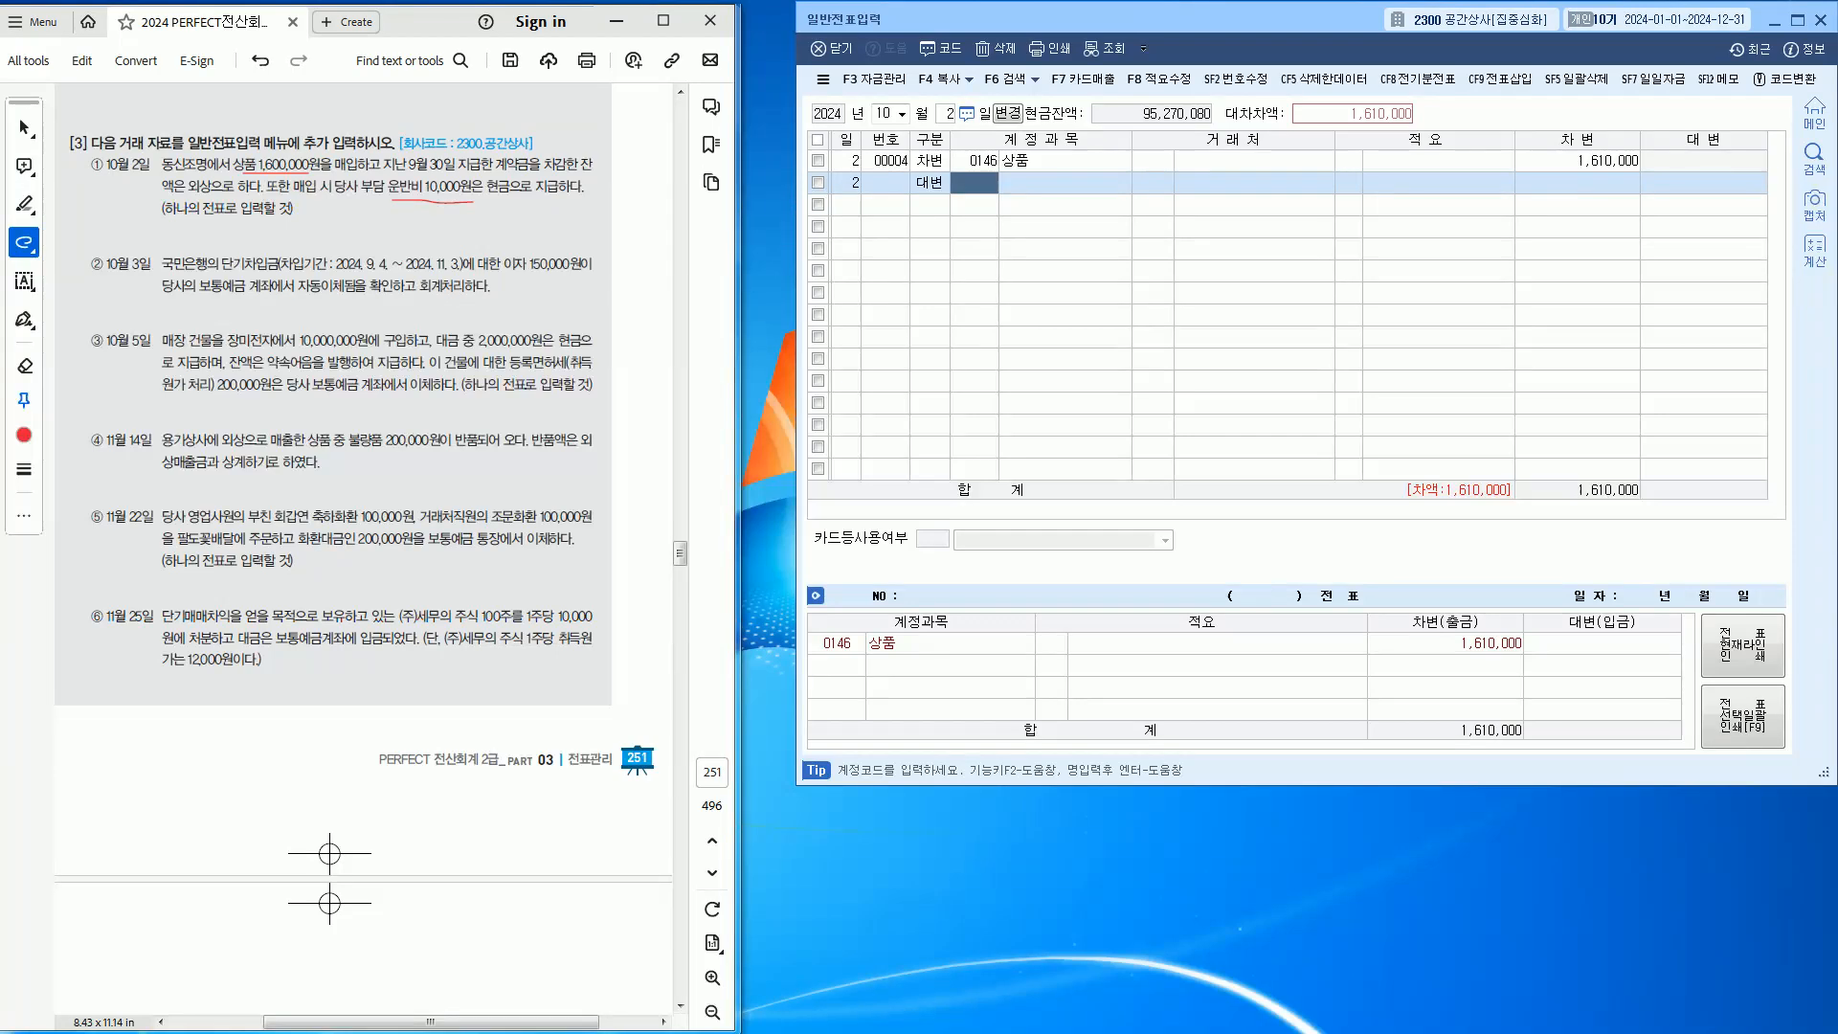
type("선급")
key("Return")
key("Return")
type("동신")
key("Return")
key("Return")
key("Return")
type("2000000")
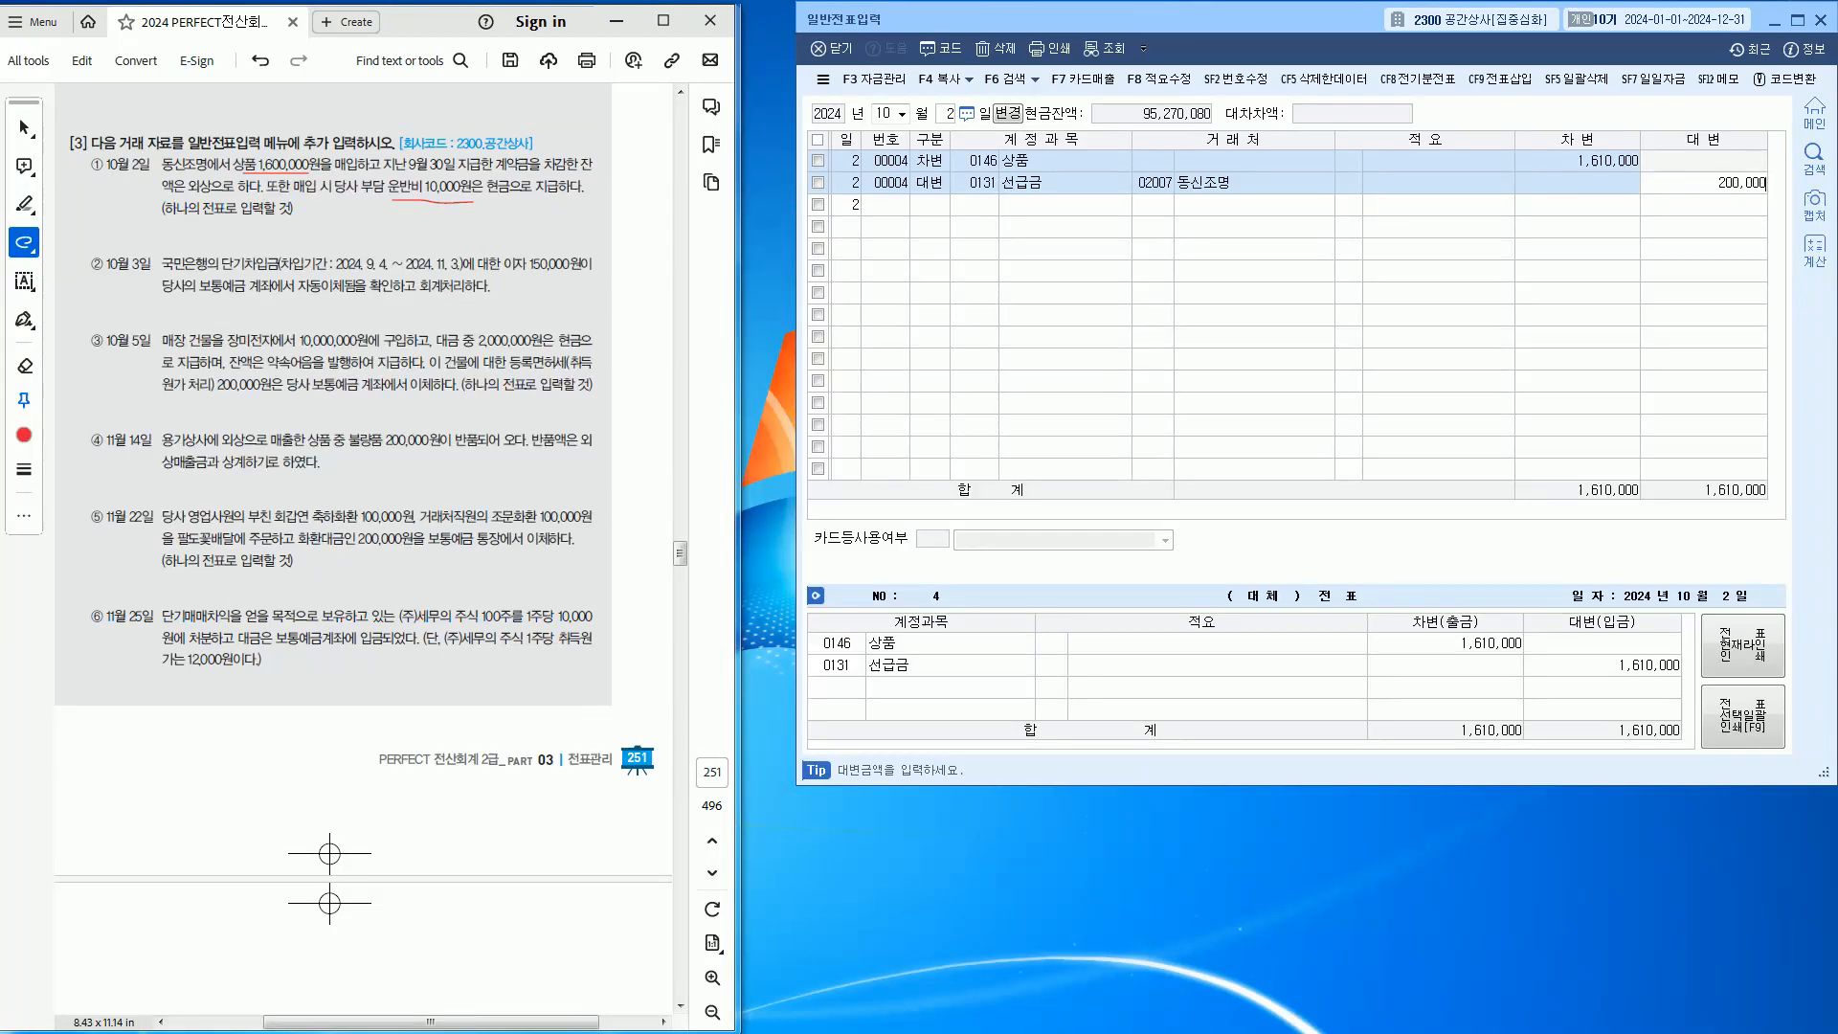
key("Return")
Add a credit line for 외상매입금 (251) with vendor 동신조명 (2007) and an amount of 1,400,000
type("4")
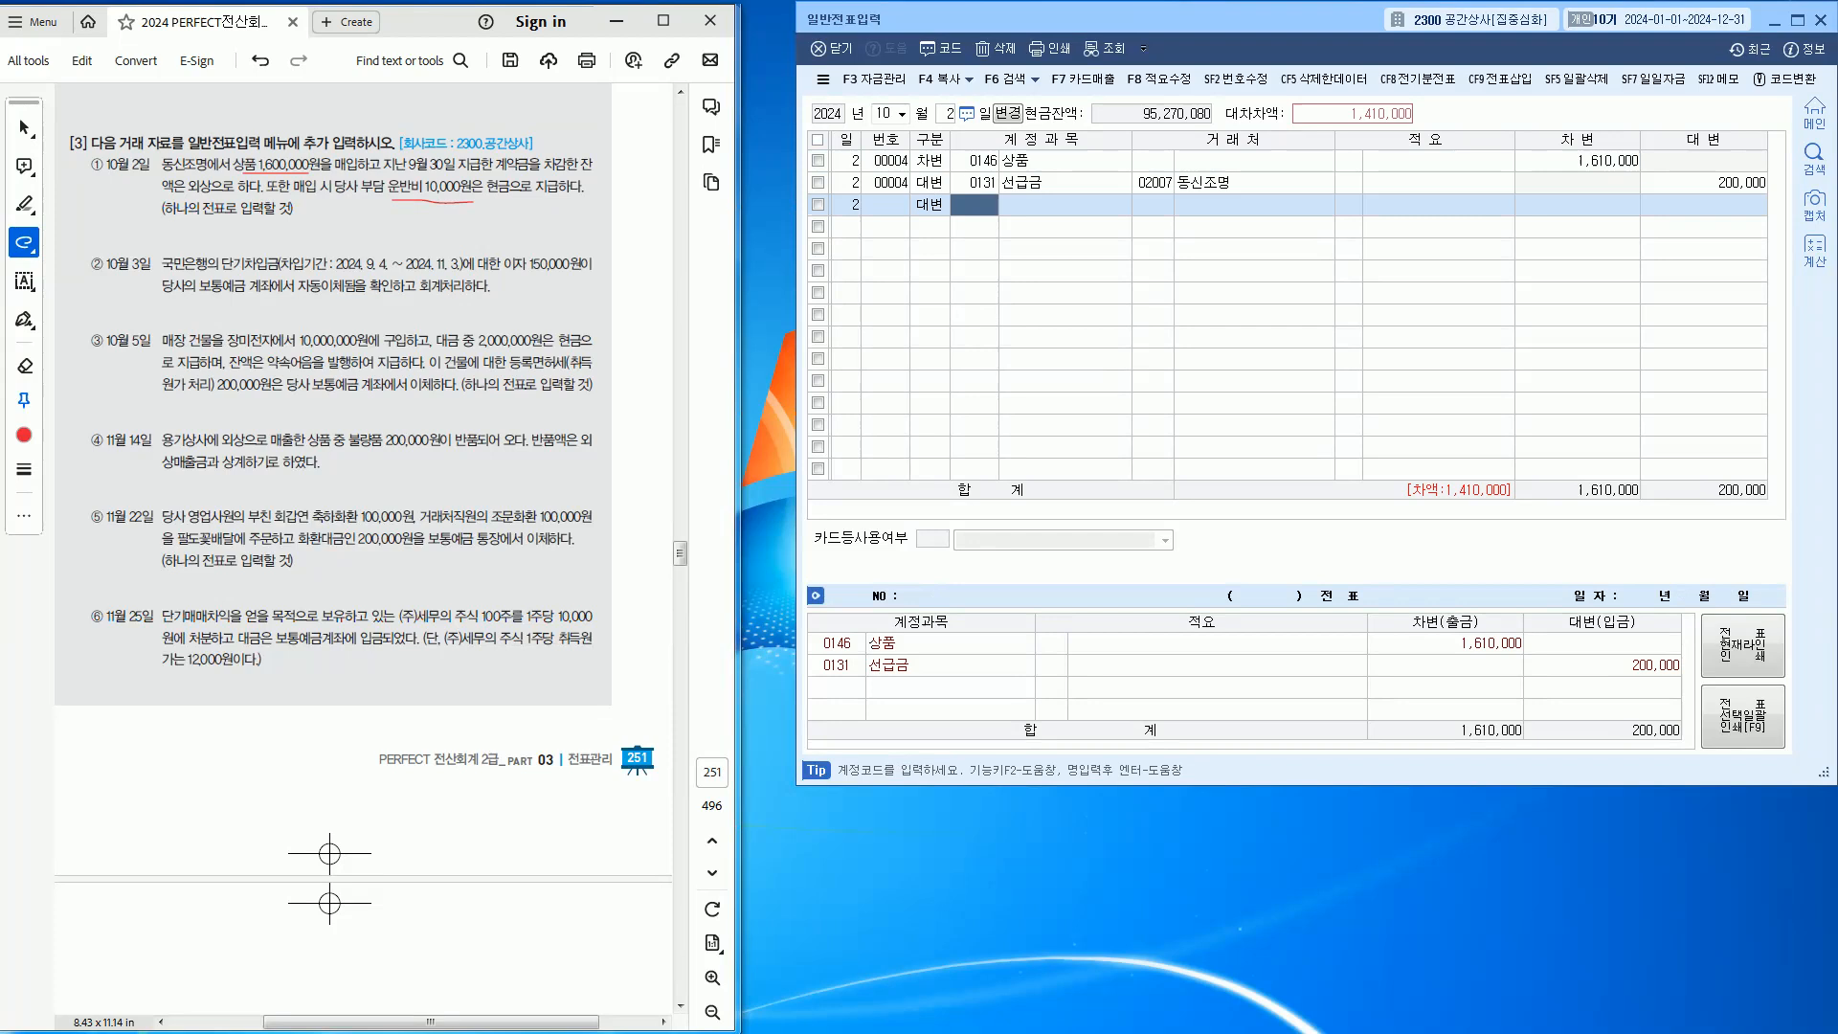
type("251")
key("Return")
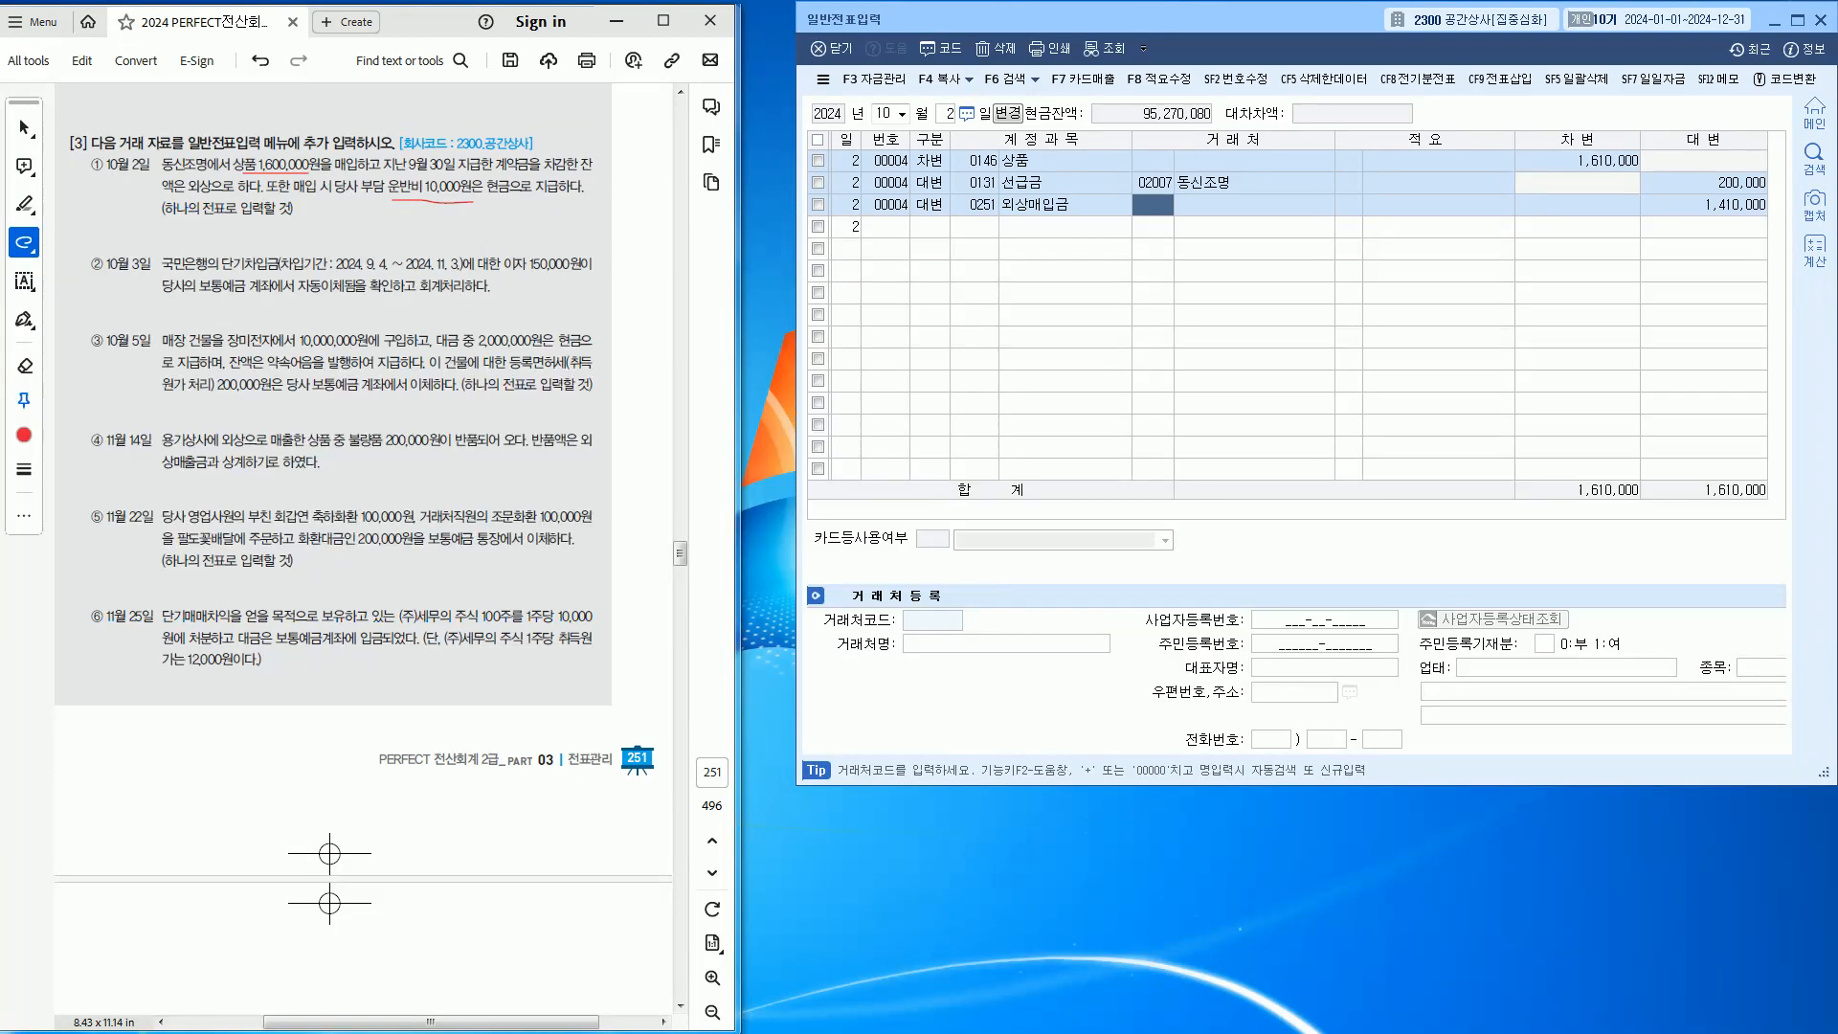
type("2007")
key("Return")
key("Return")
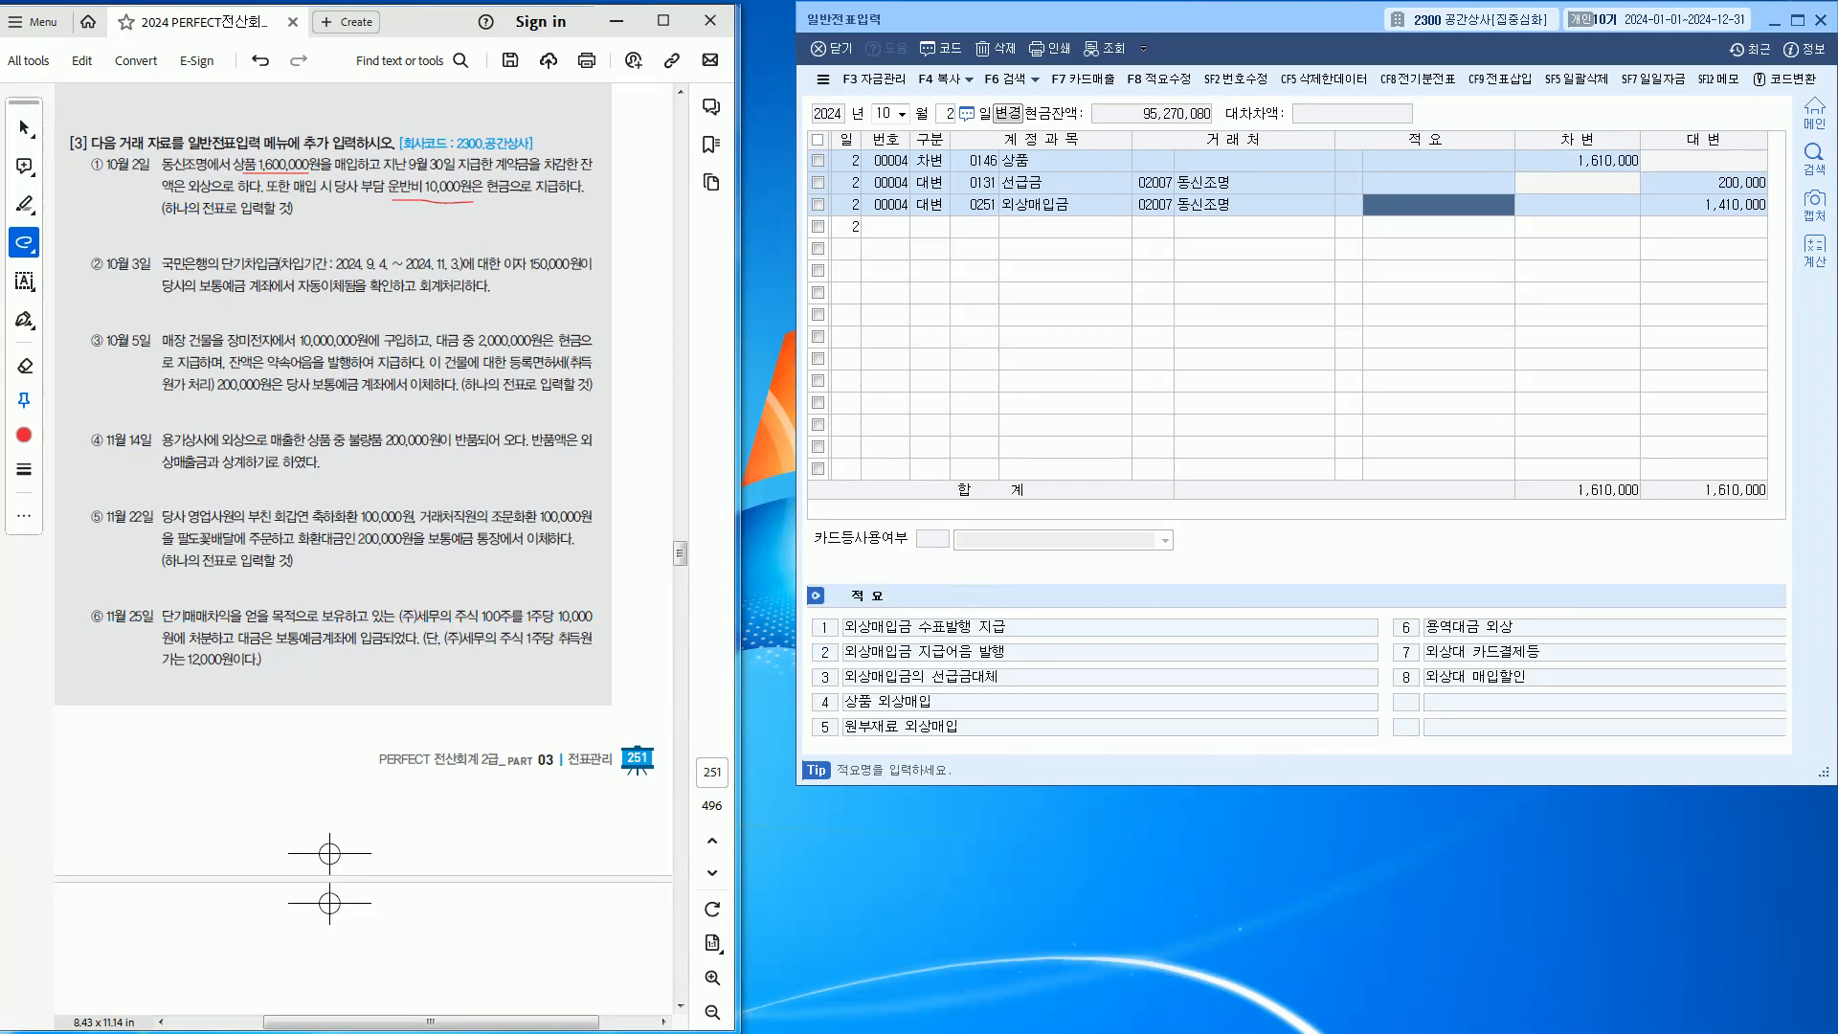
type("1400000")
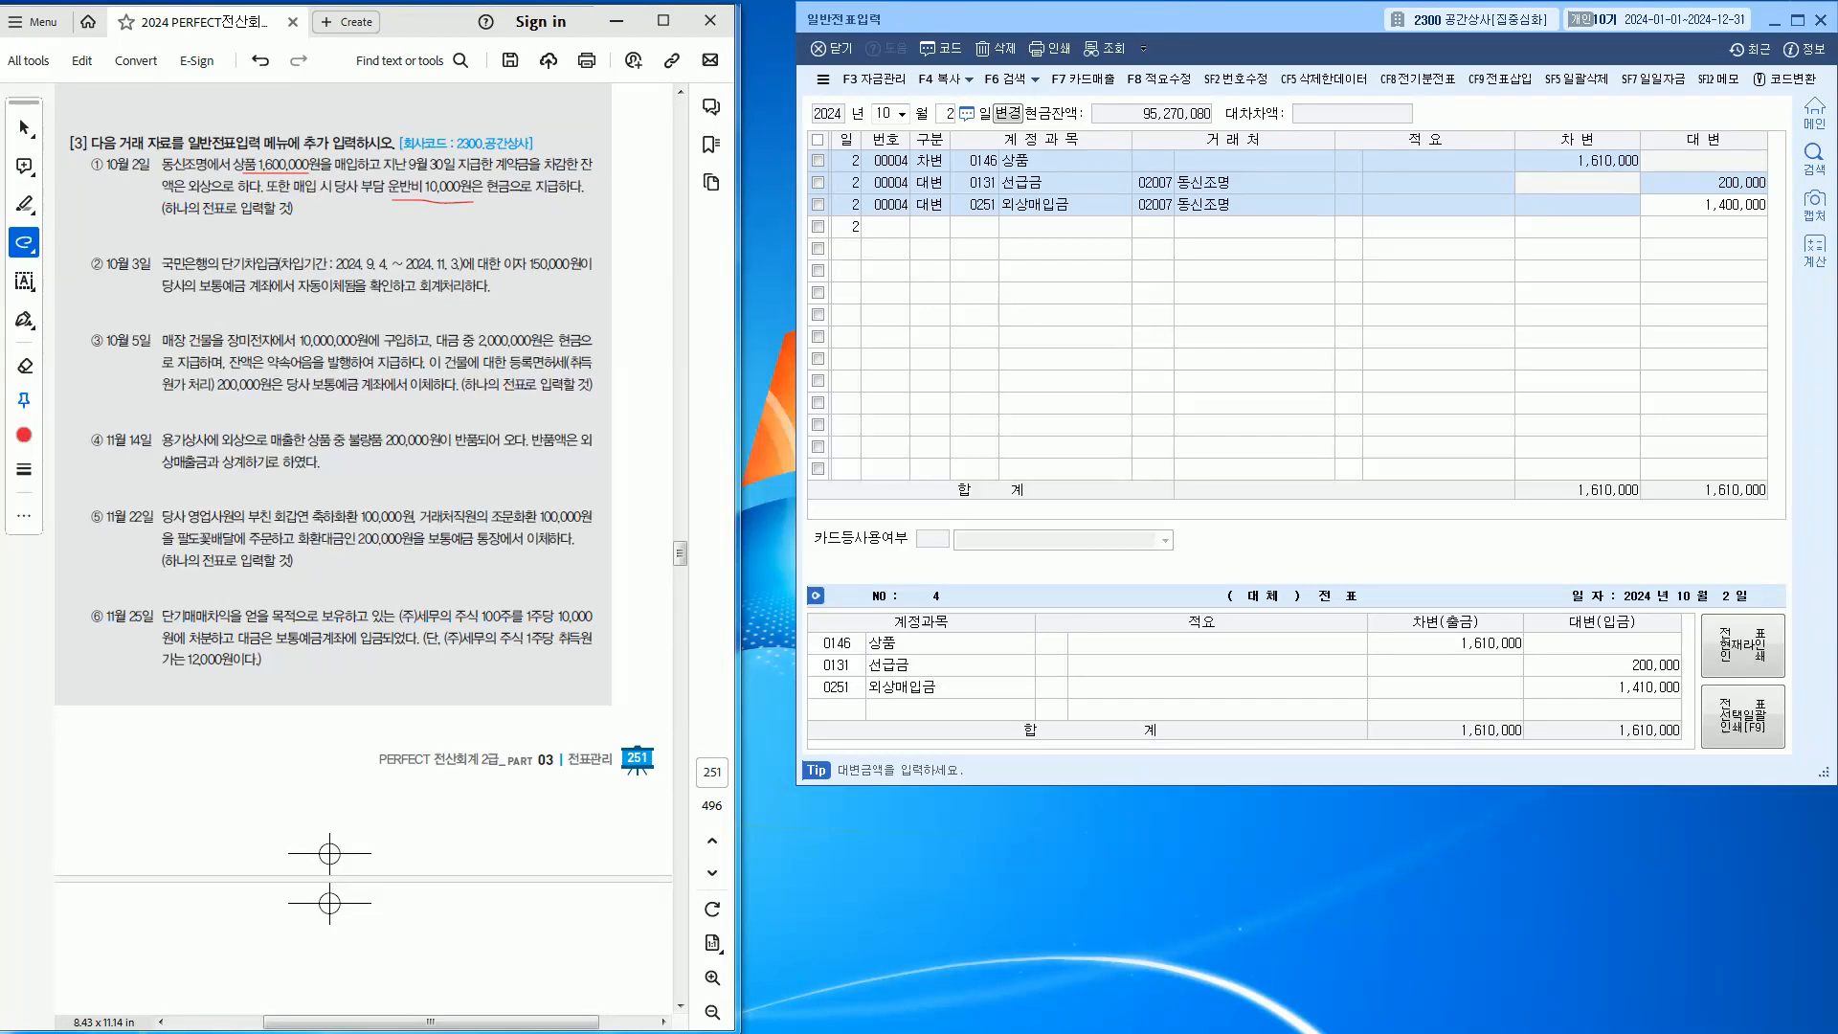
key("Return")
Add a credit line for 현금 (101) with the remaining 10,000 to complete the October 2 voucher
type("4")
key("Return")
type("101")
key("Return")
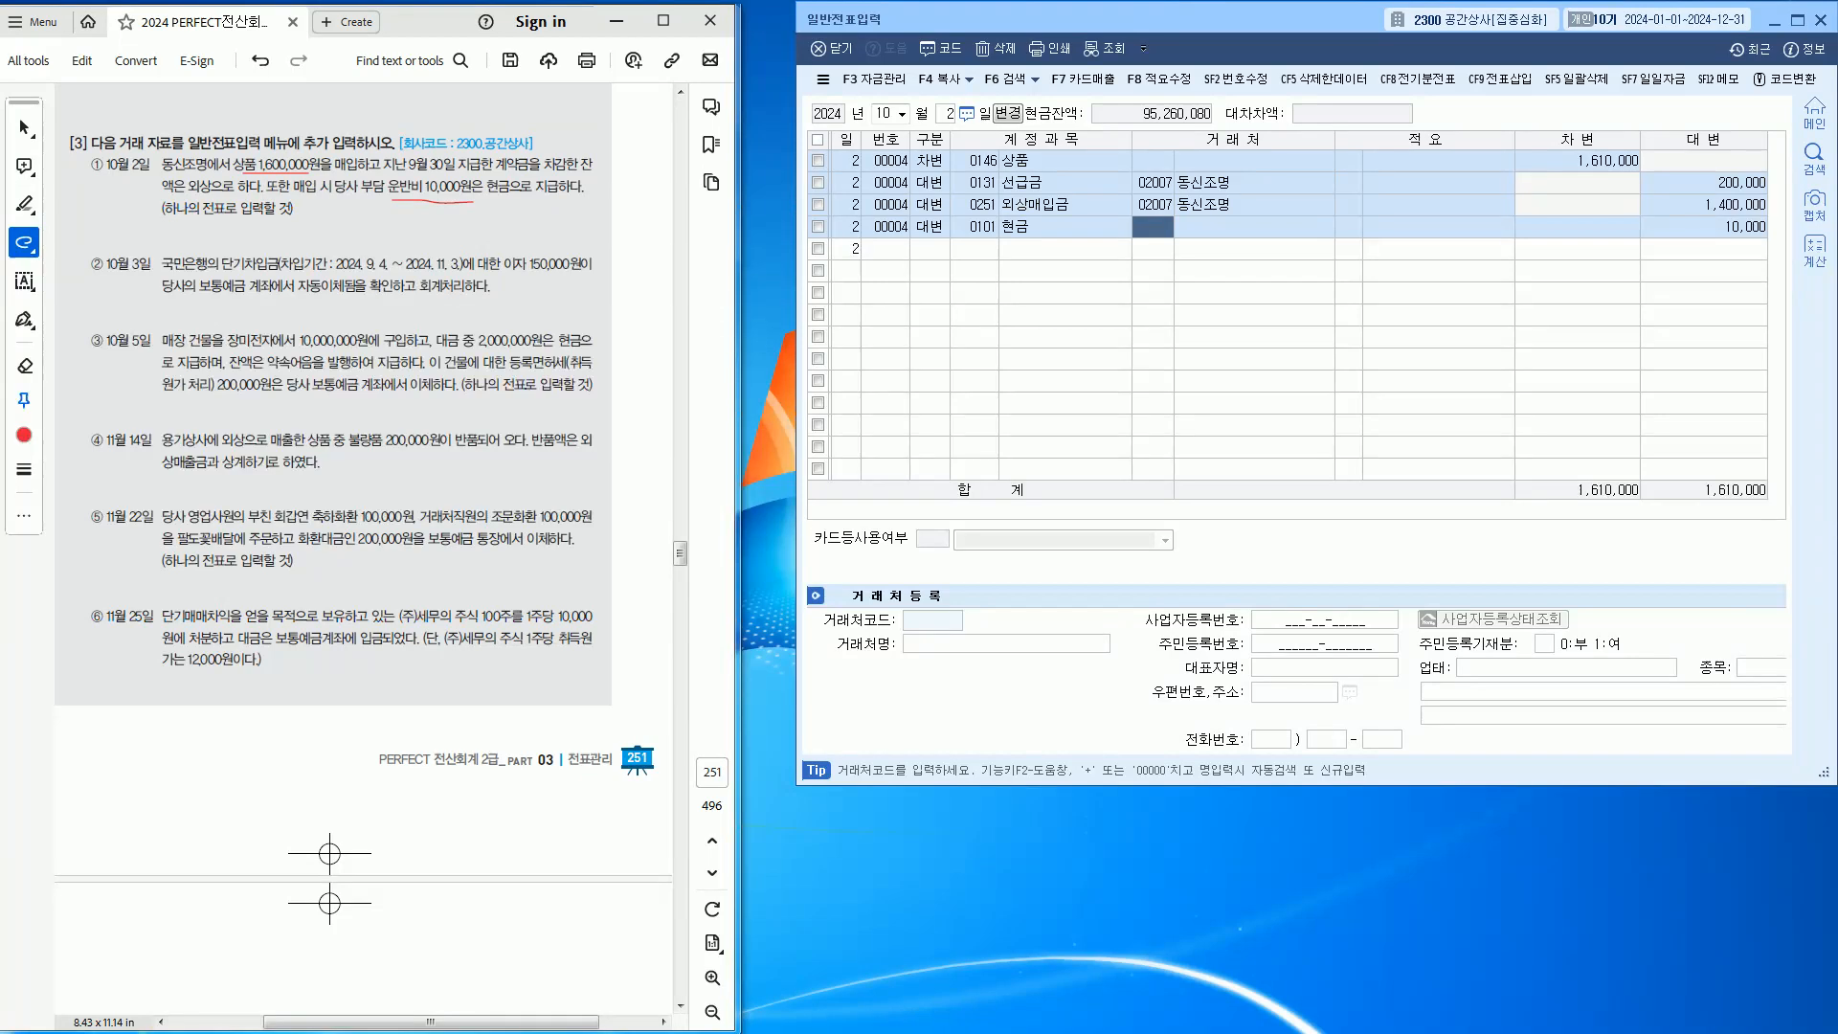
key("Return")
key("Return")
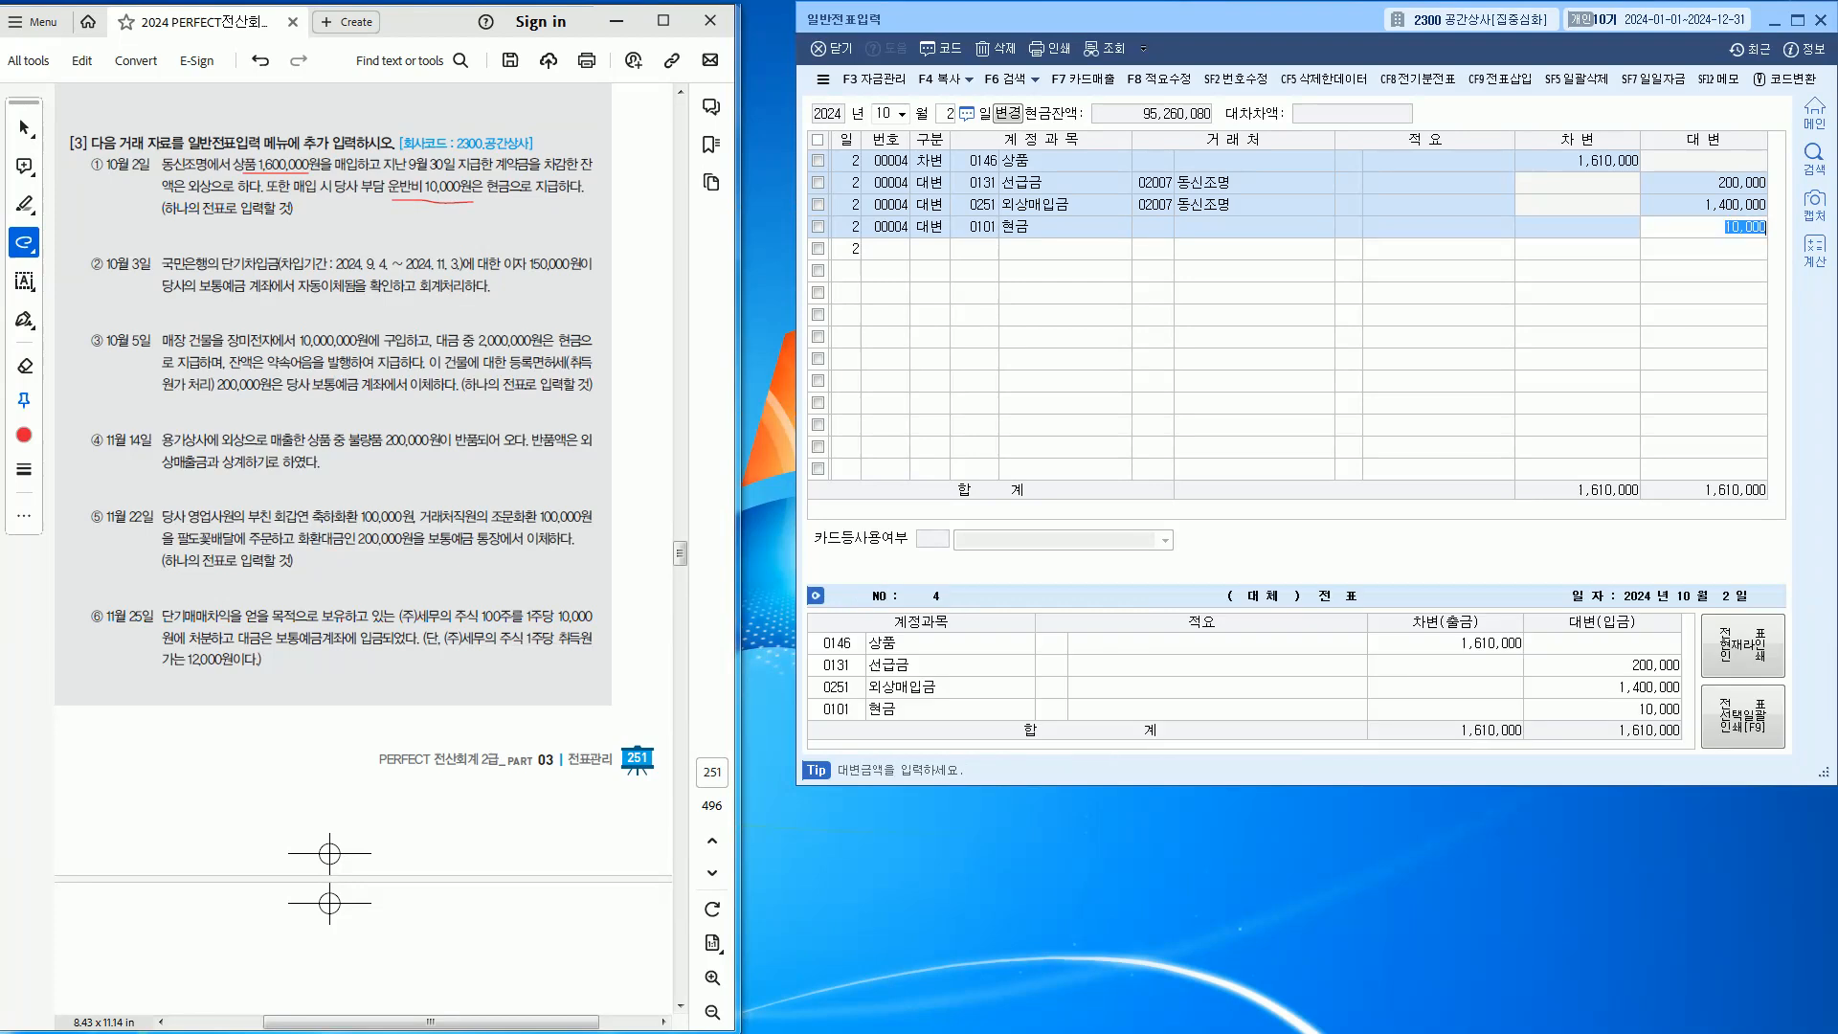
key("Return")
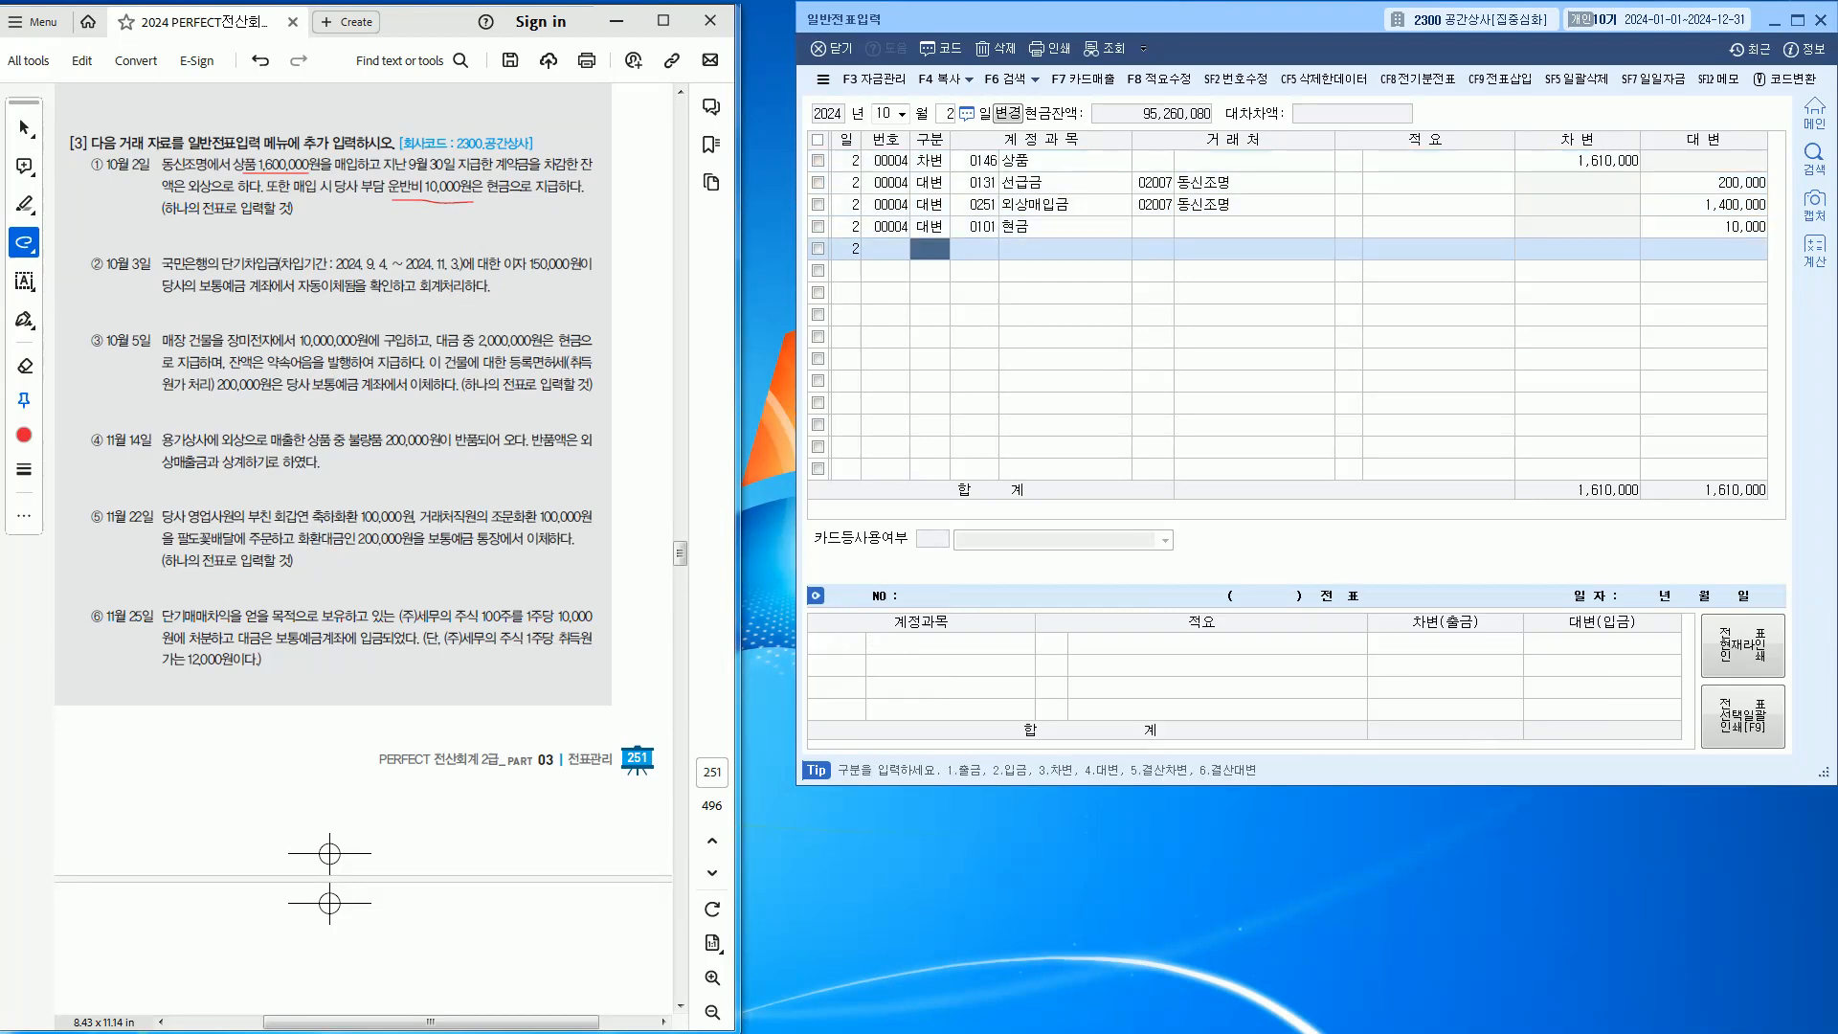
left_click(1578, 161)
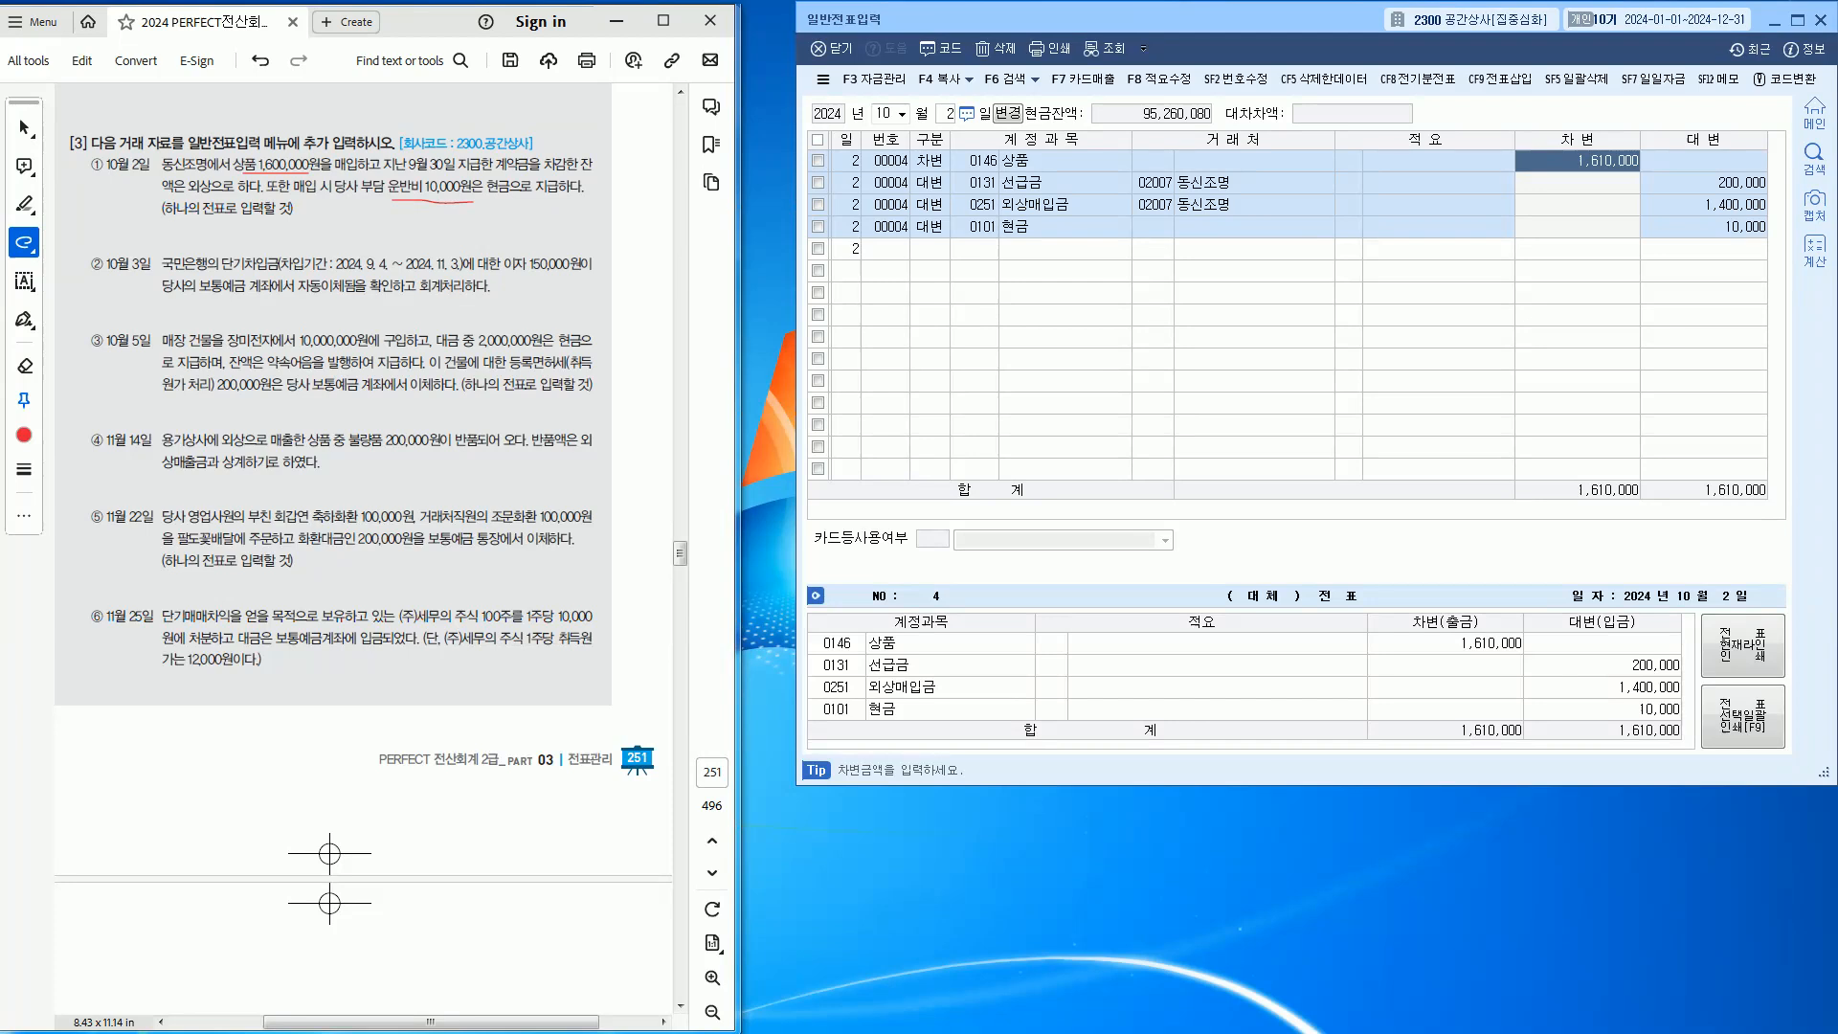
Switch to October 3 and enter a debit line for 이자비용 (951) of 150,000
key("Escape")
type("3")
key("Return")
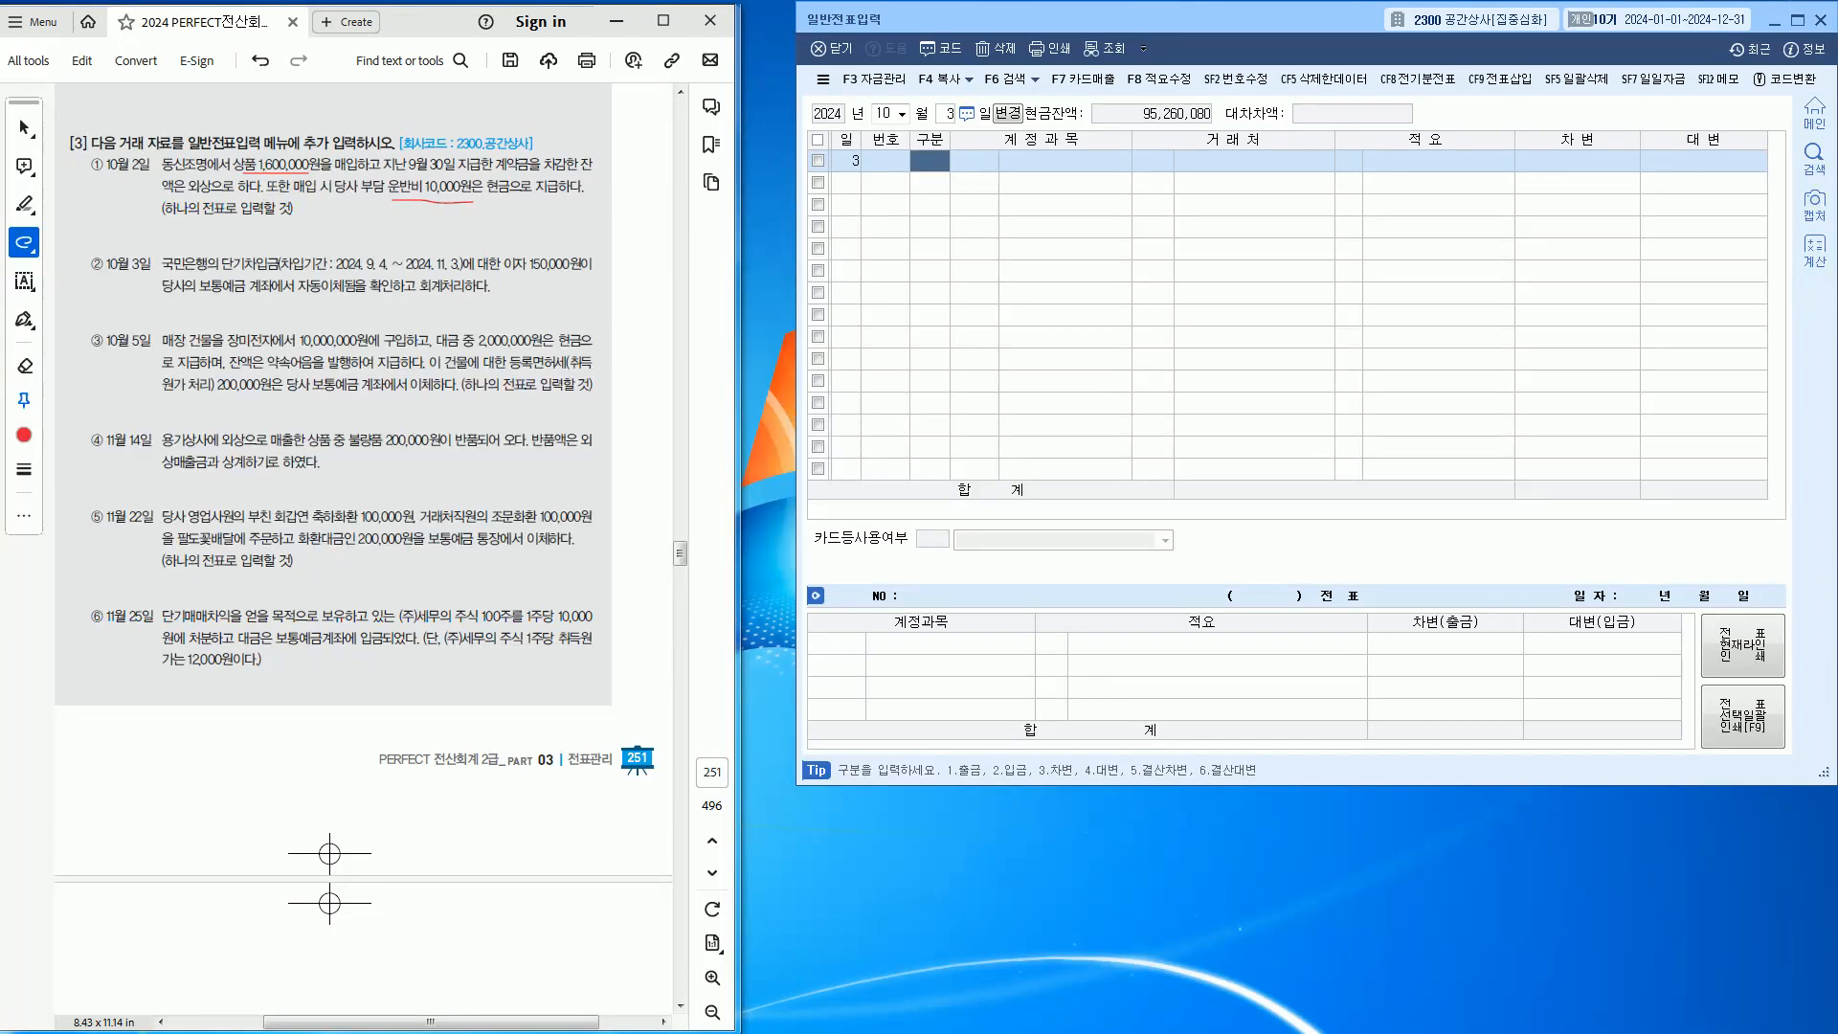
type("3")
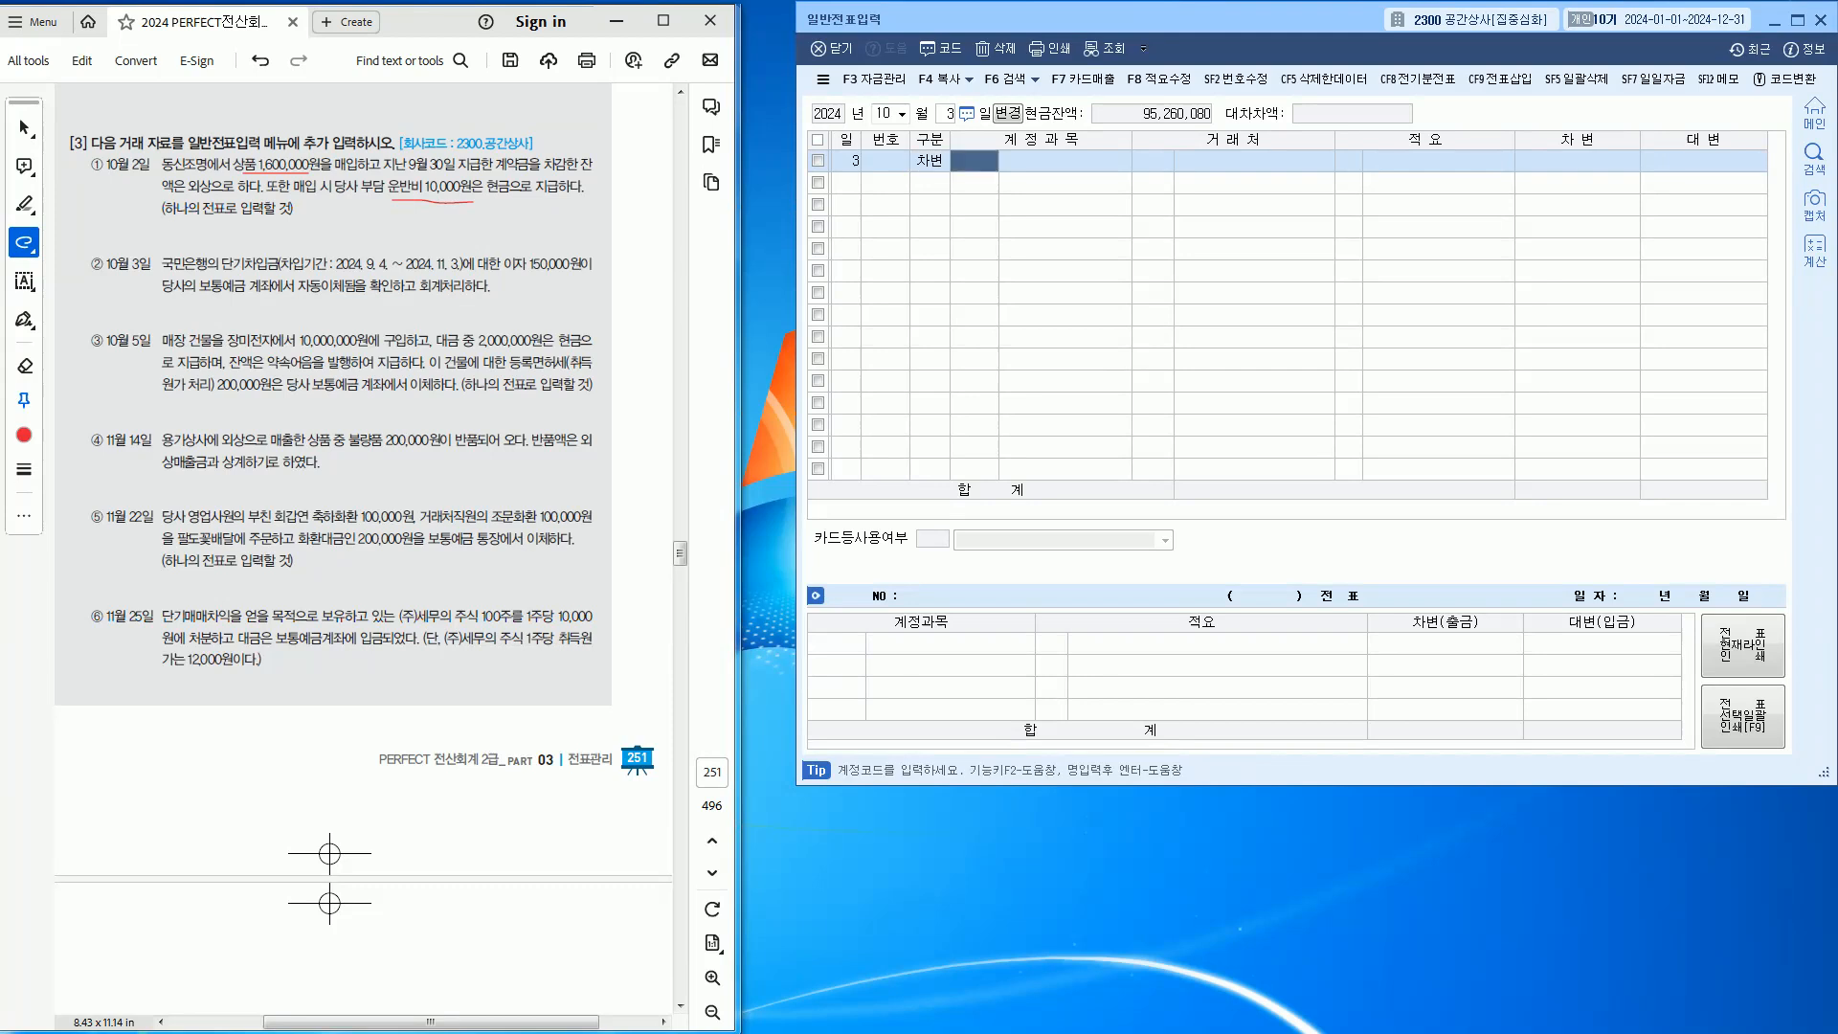
type("이자비")
key("Return")
key("Return")
key("Return")
key("Return")
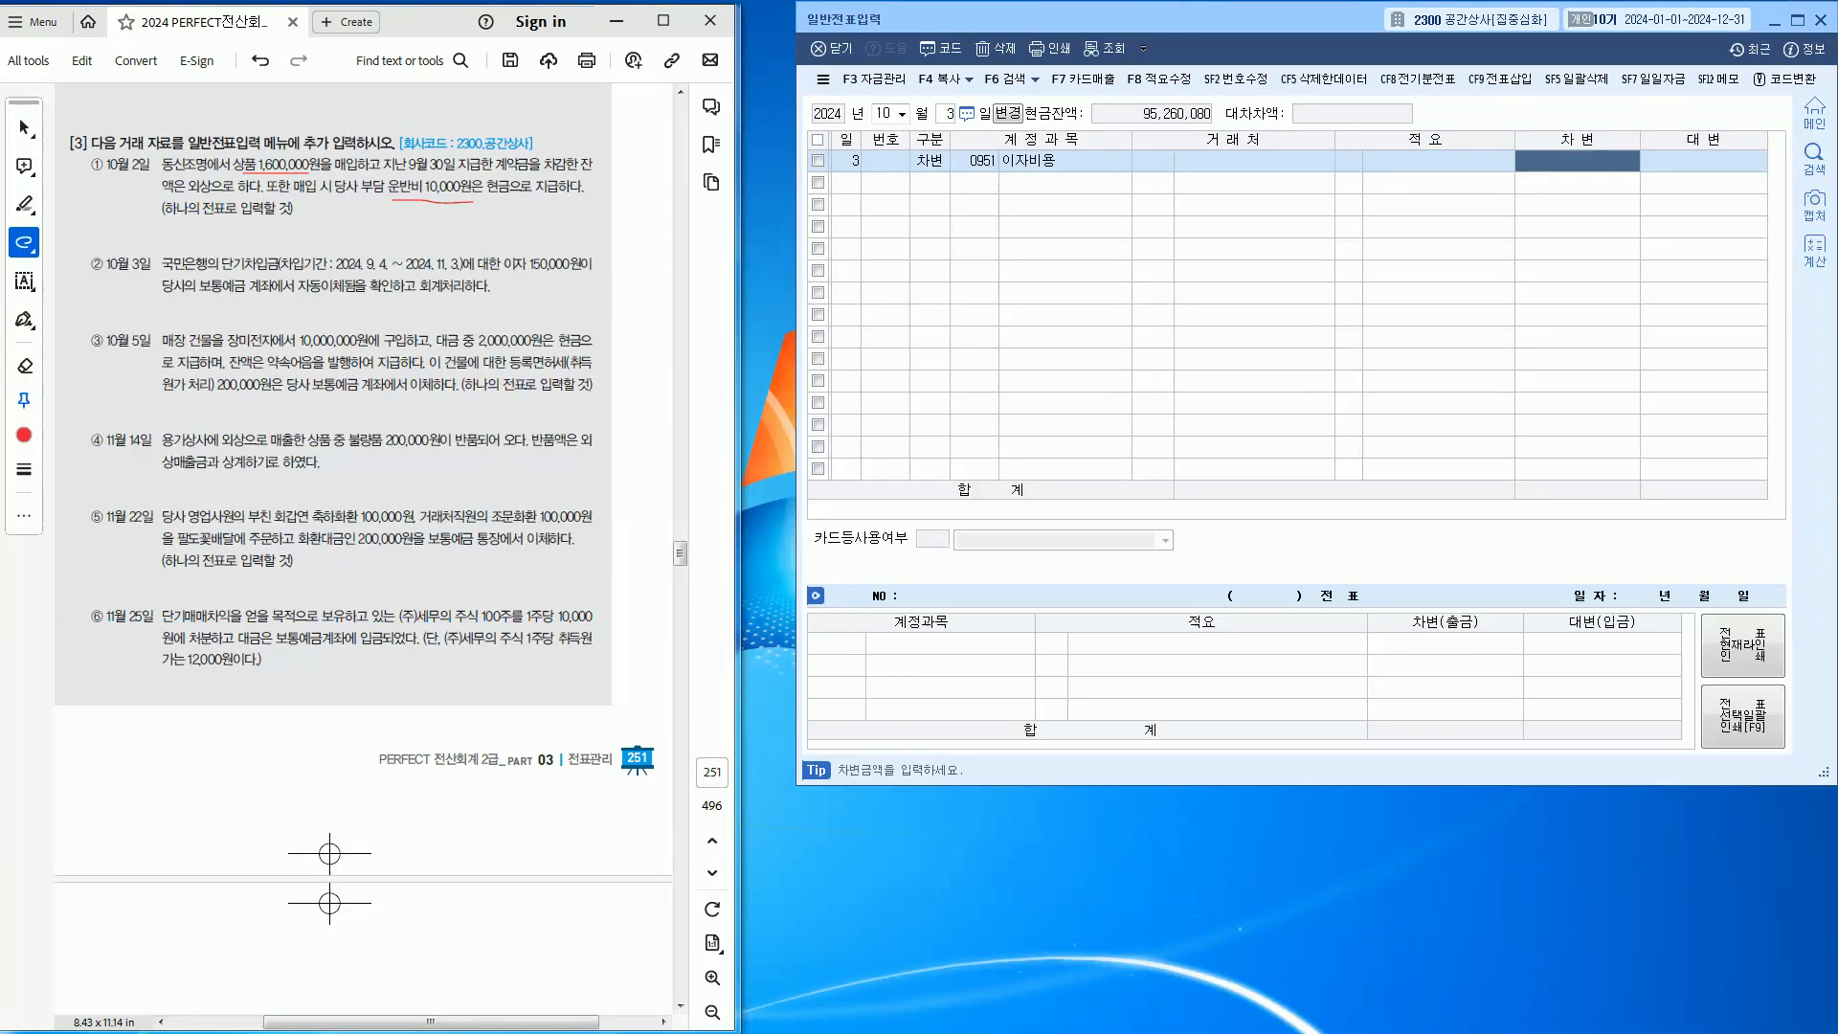
type("1500000")
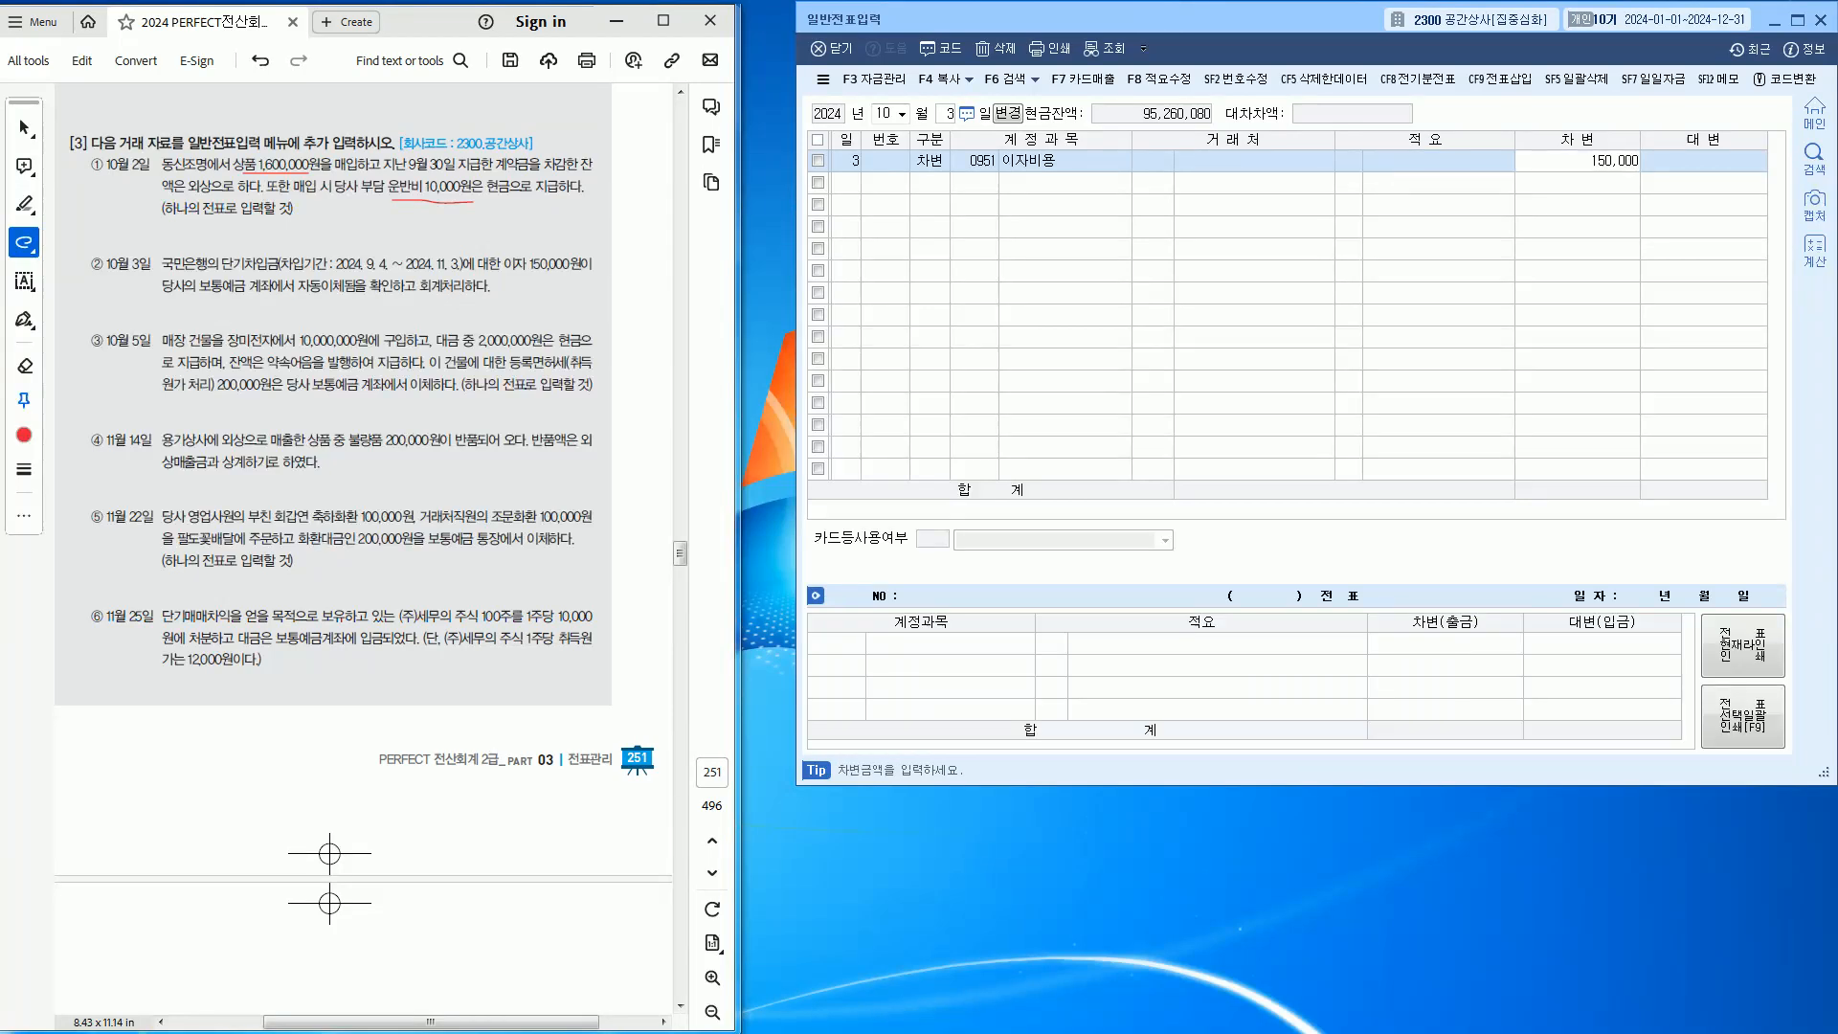
key("Return")
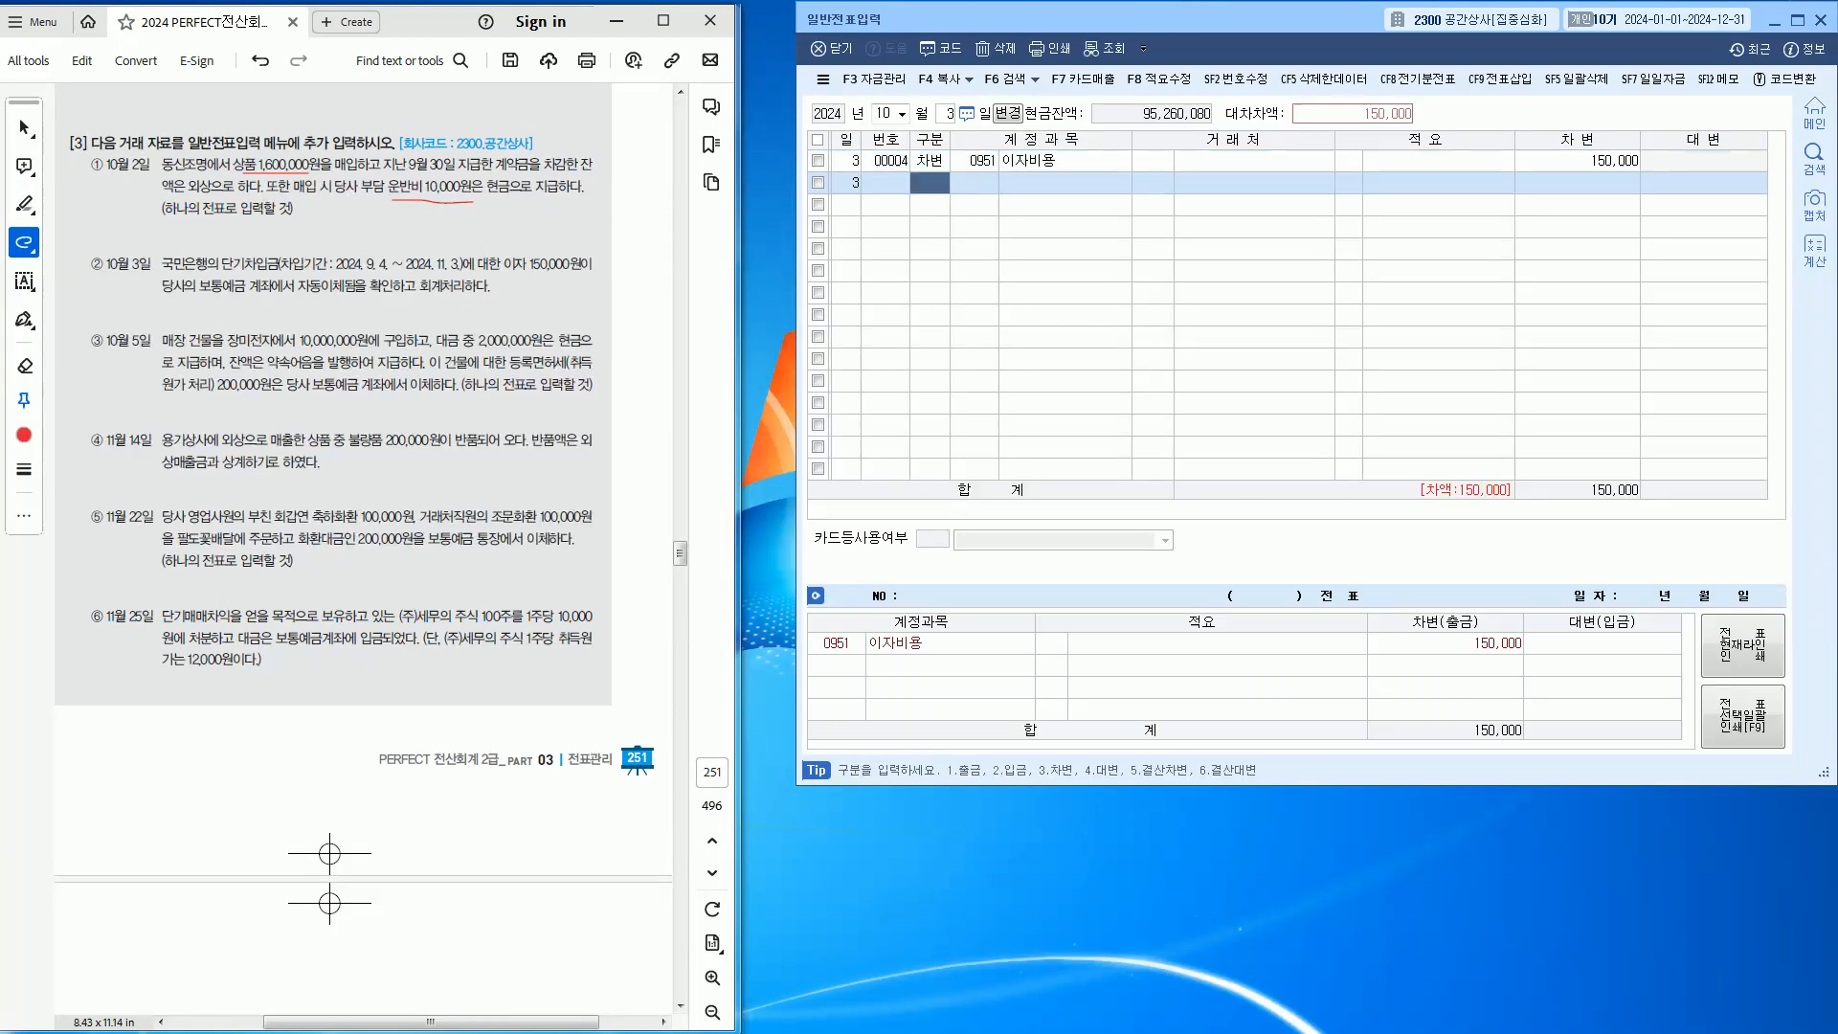
Add a credit line for 보통예금 (103) of 150,000 and return to the day entry
type("4")
key("Return")
type("103")
key("Return")
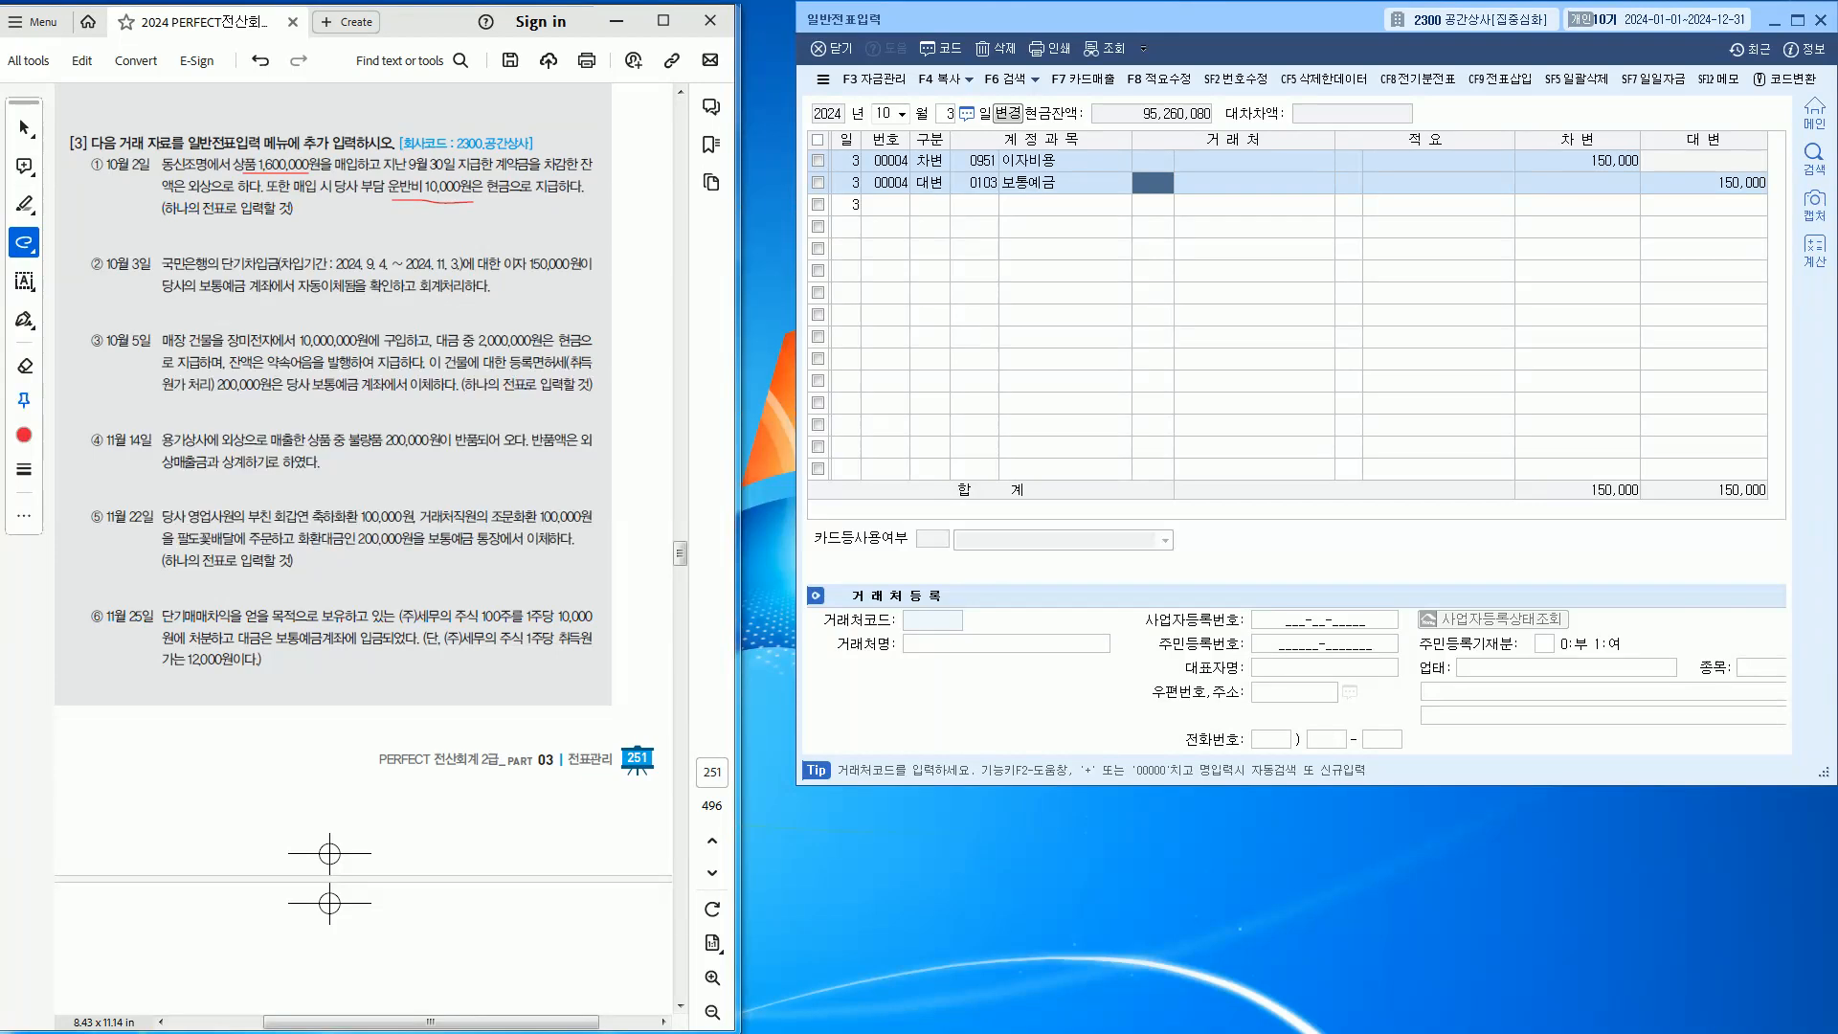
key("Escape")
key("Return")
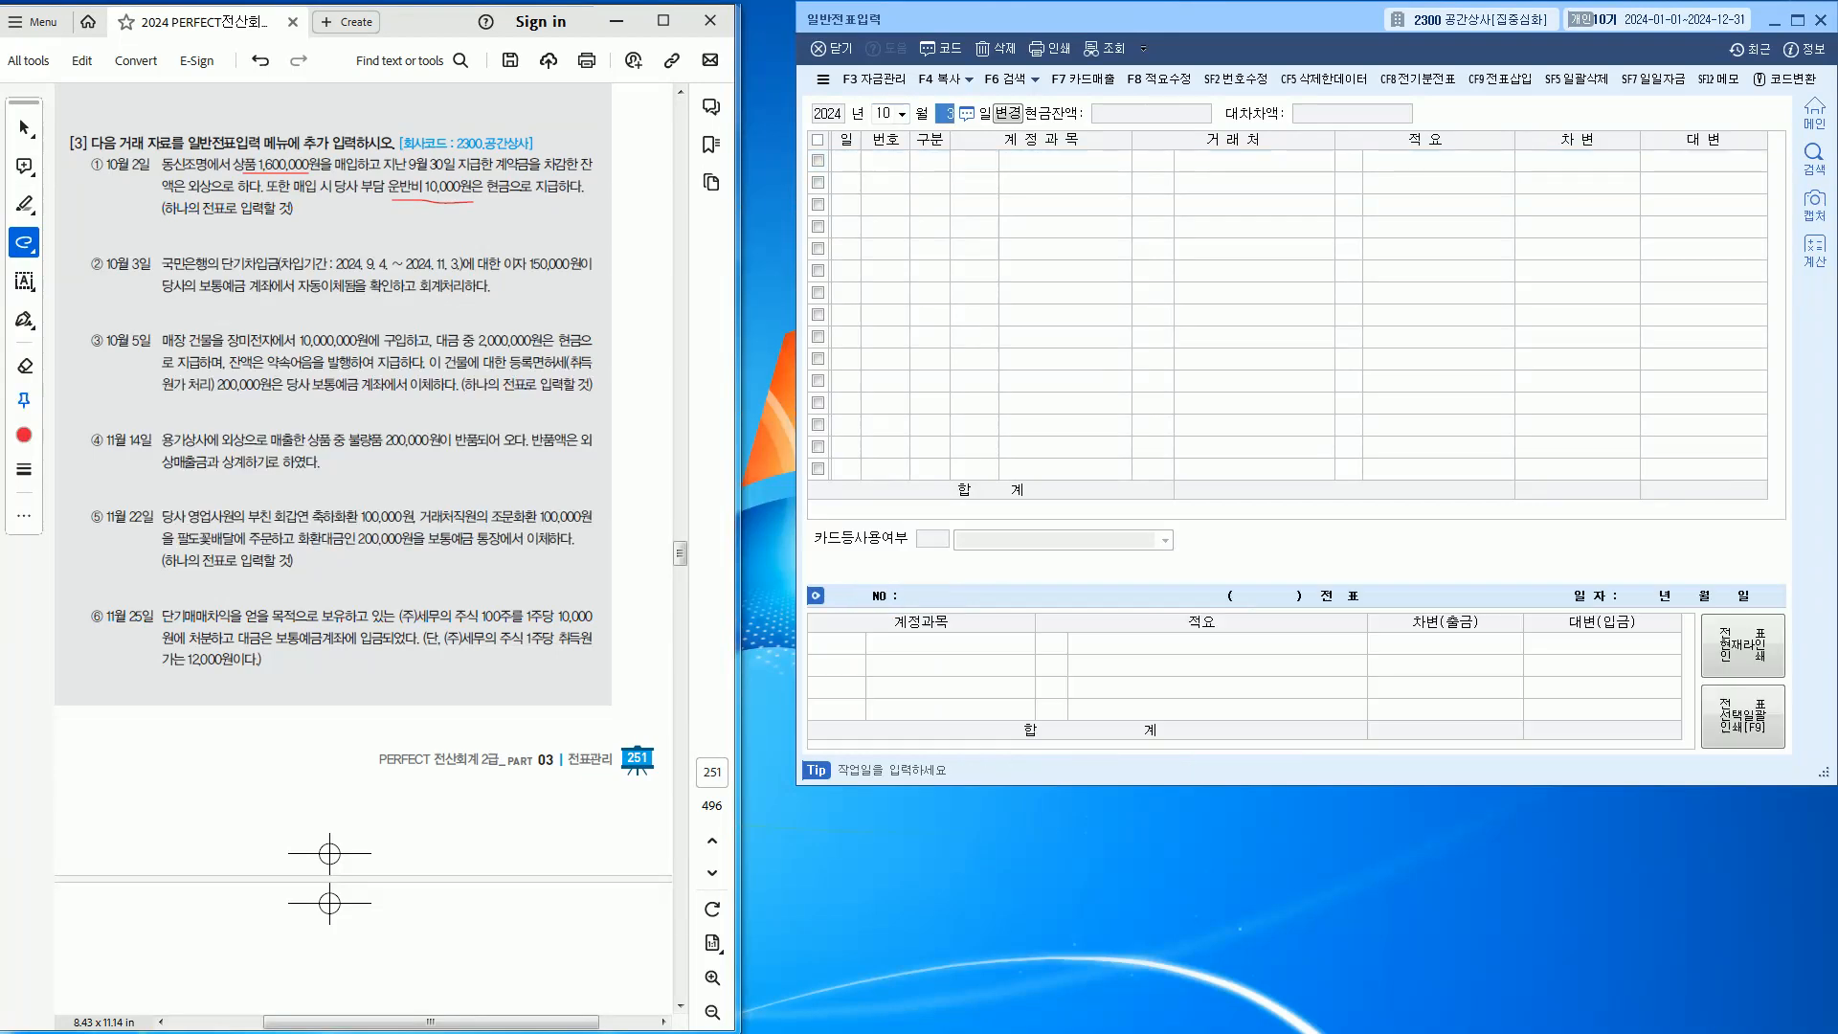
Open October 5 for voucher entry and underline the key phrases of the October 5 building purchase in the textbook PDF
type("05")
key("Return")
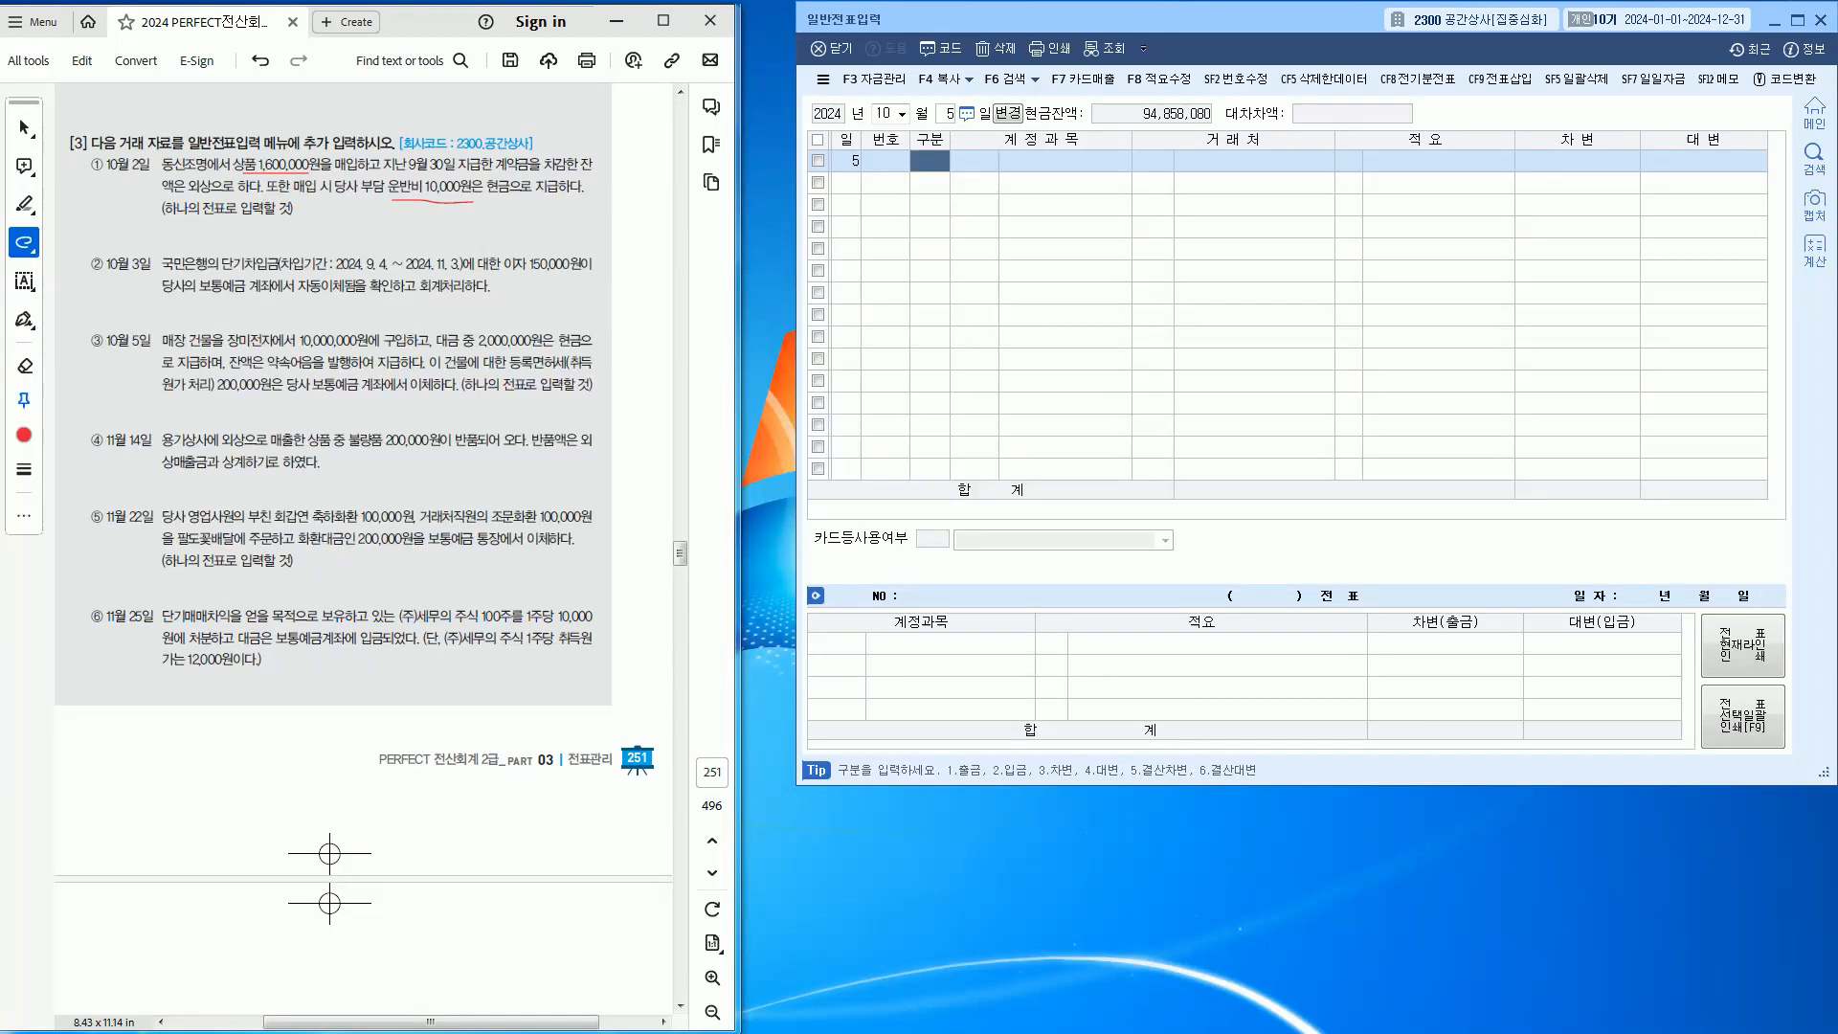
left_click_drag(189, 347, 295, 346)
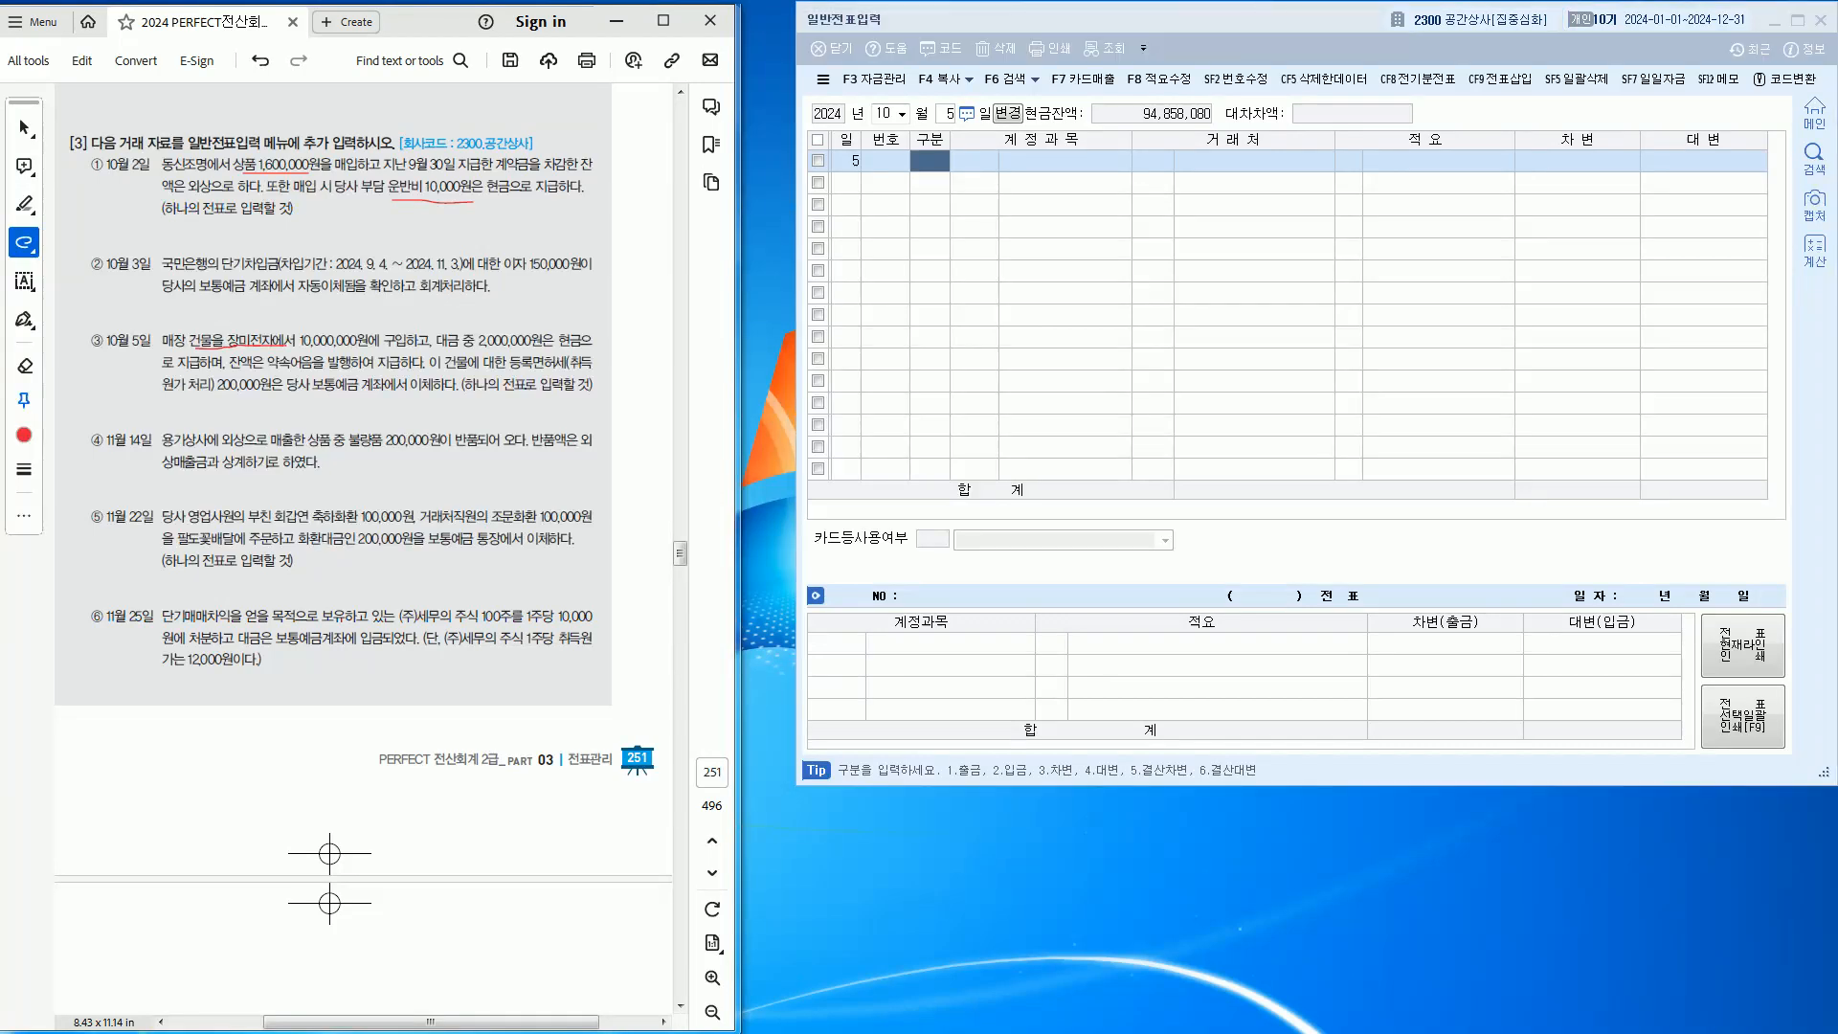
left_click_drag(488, 349, 575, 348)
left_click_drag(233, 368, 597, 369)
left_click_drag(164, 392, 273, 394)
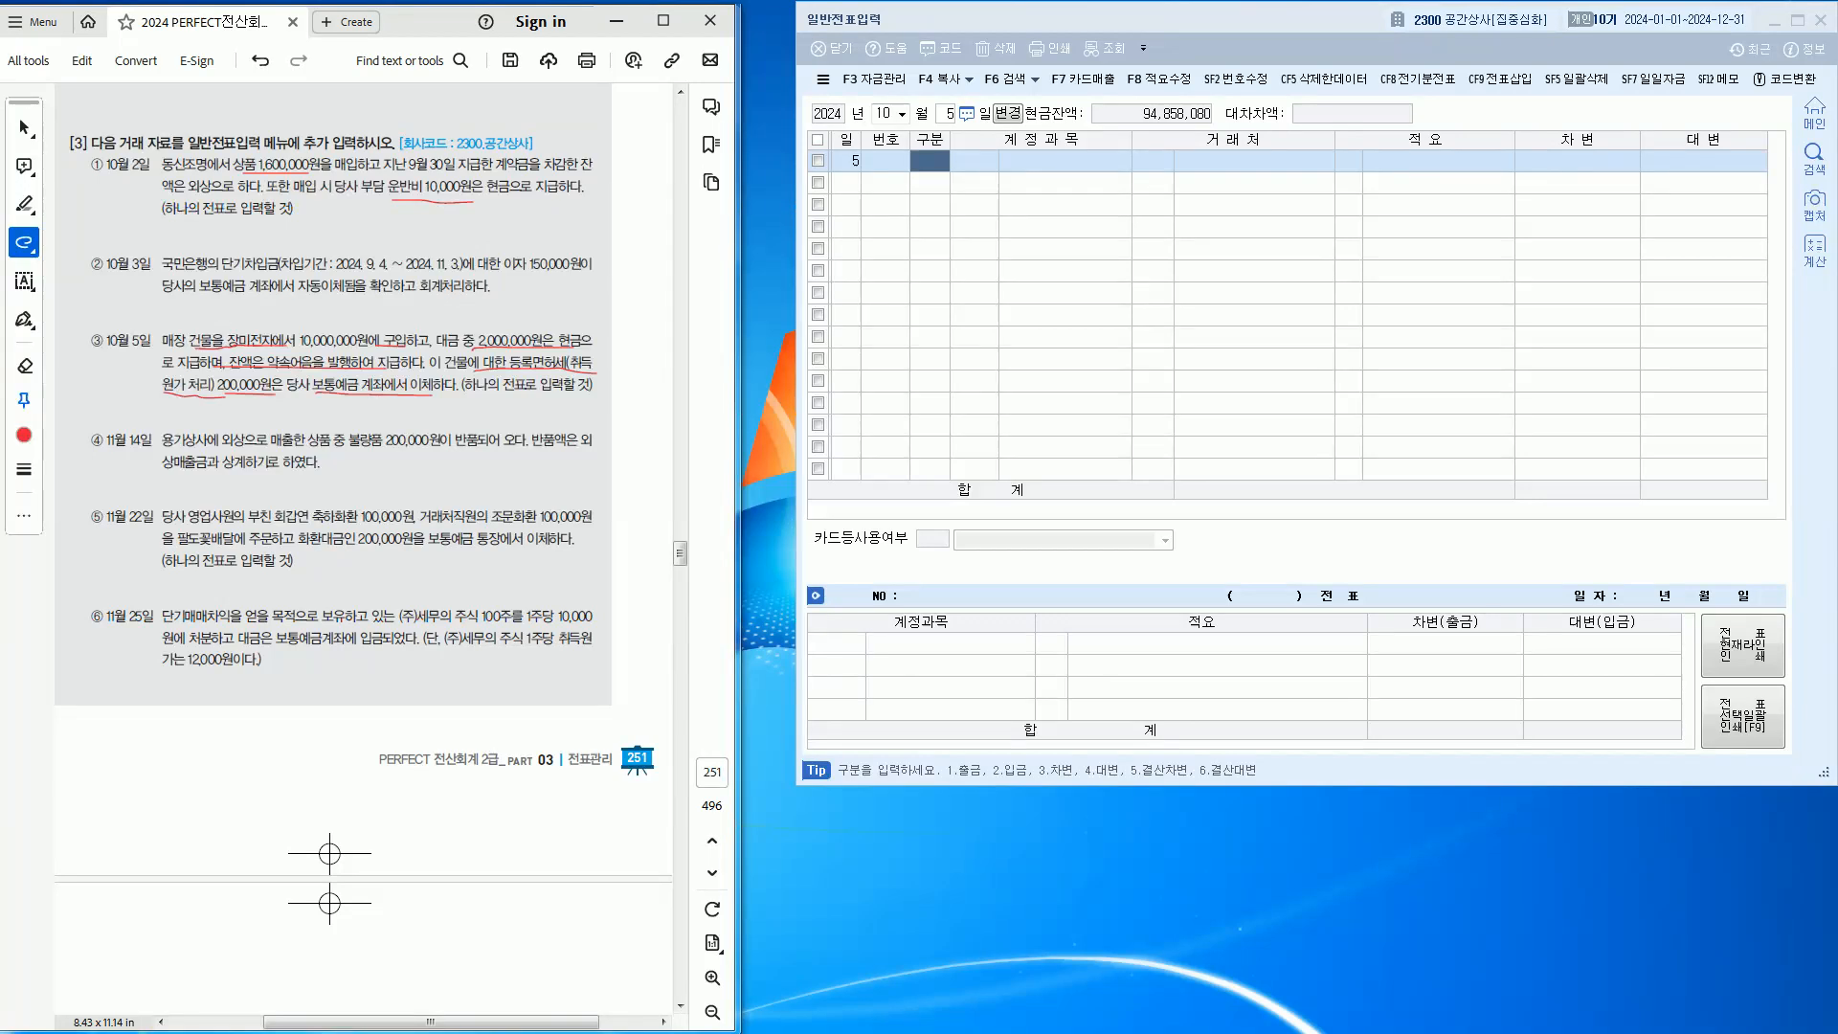
Enter a debit line for 건물 (202) of 10,200,000 on October 5
left_click(930, 161)
type("3")
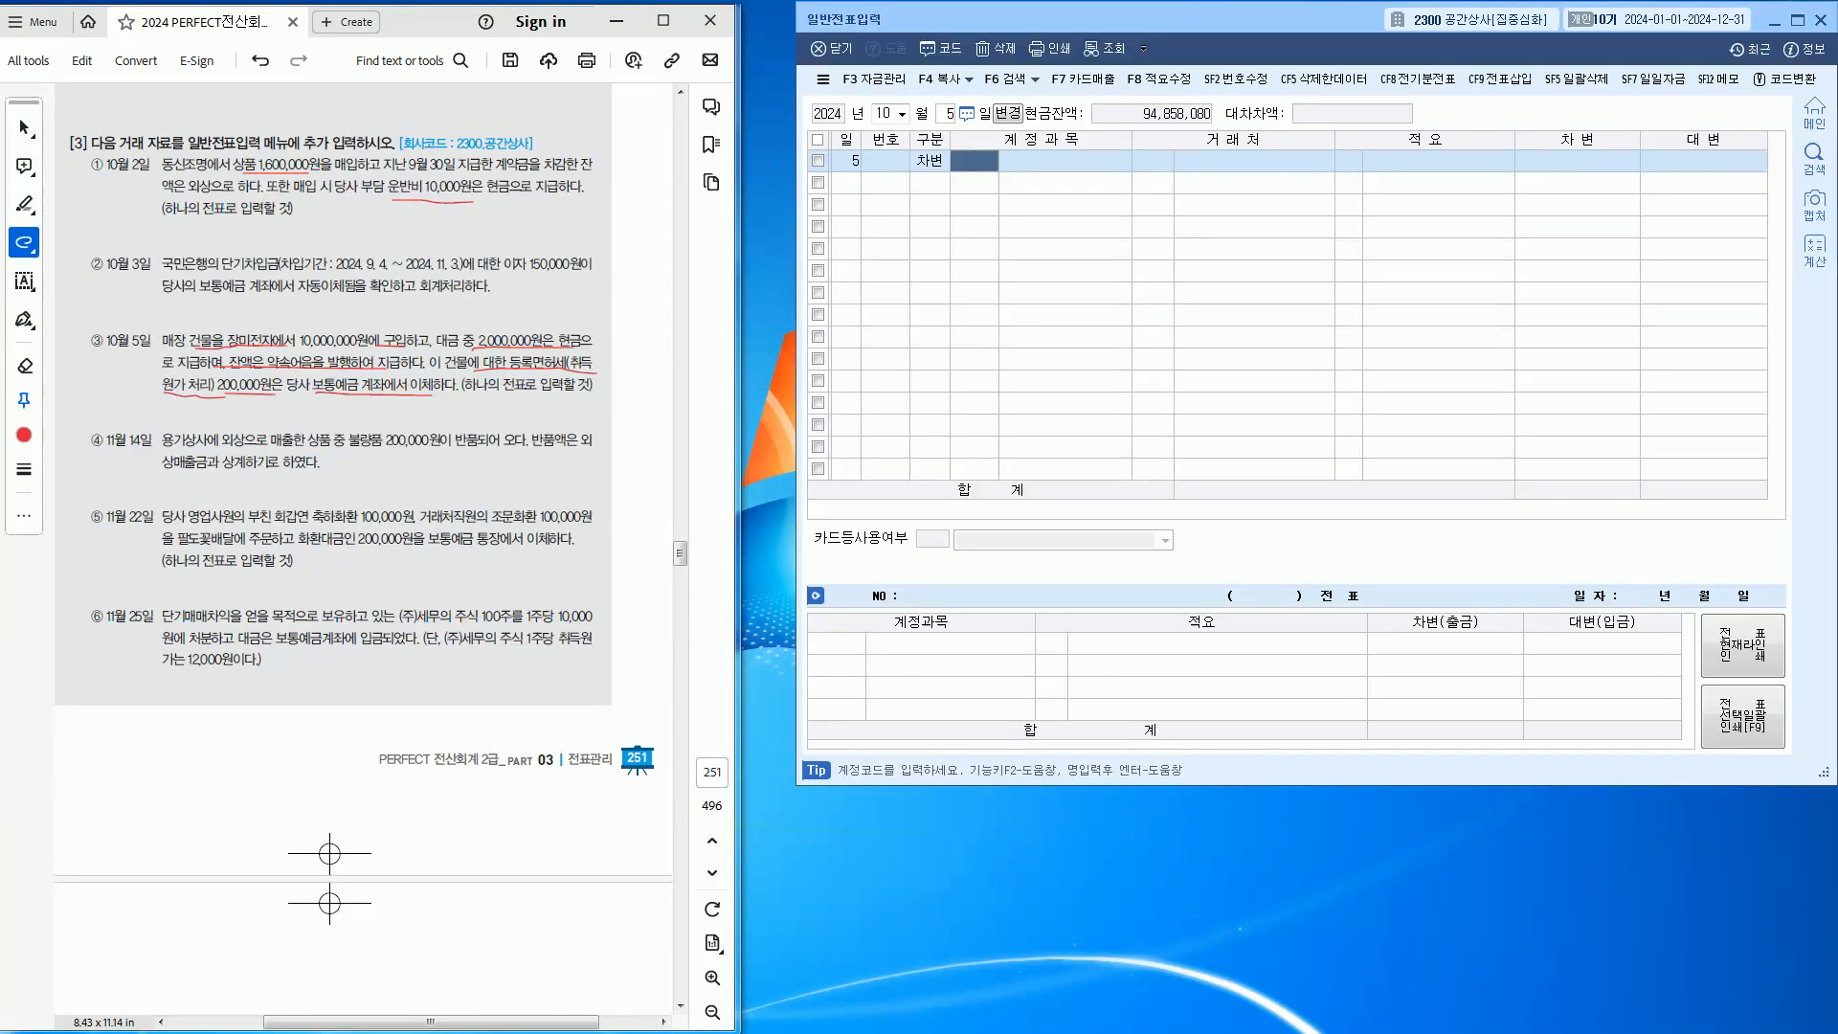
type("202")
key("Return")
key("Return")
key("Return")
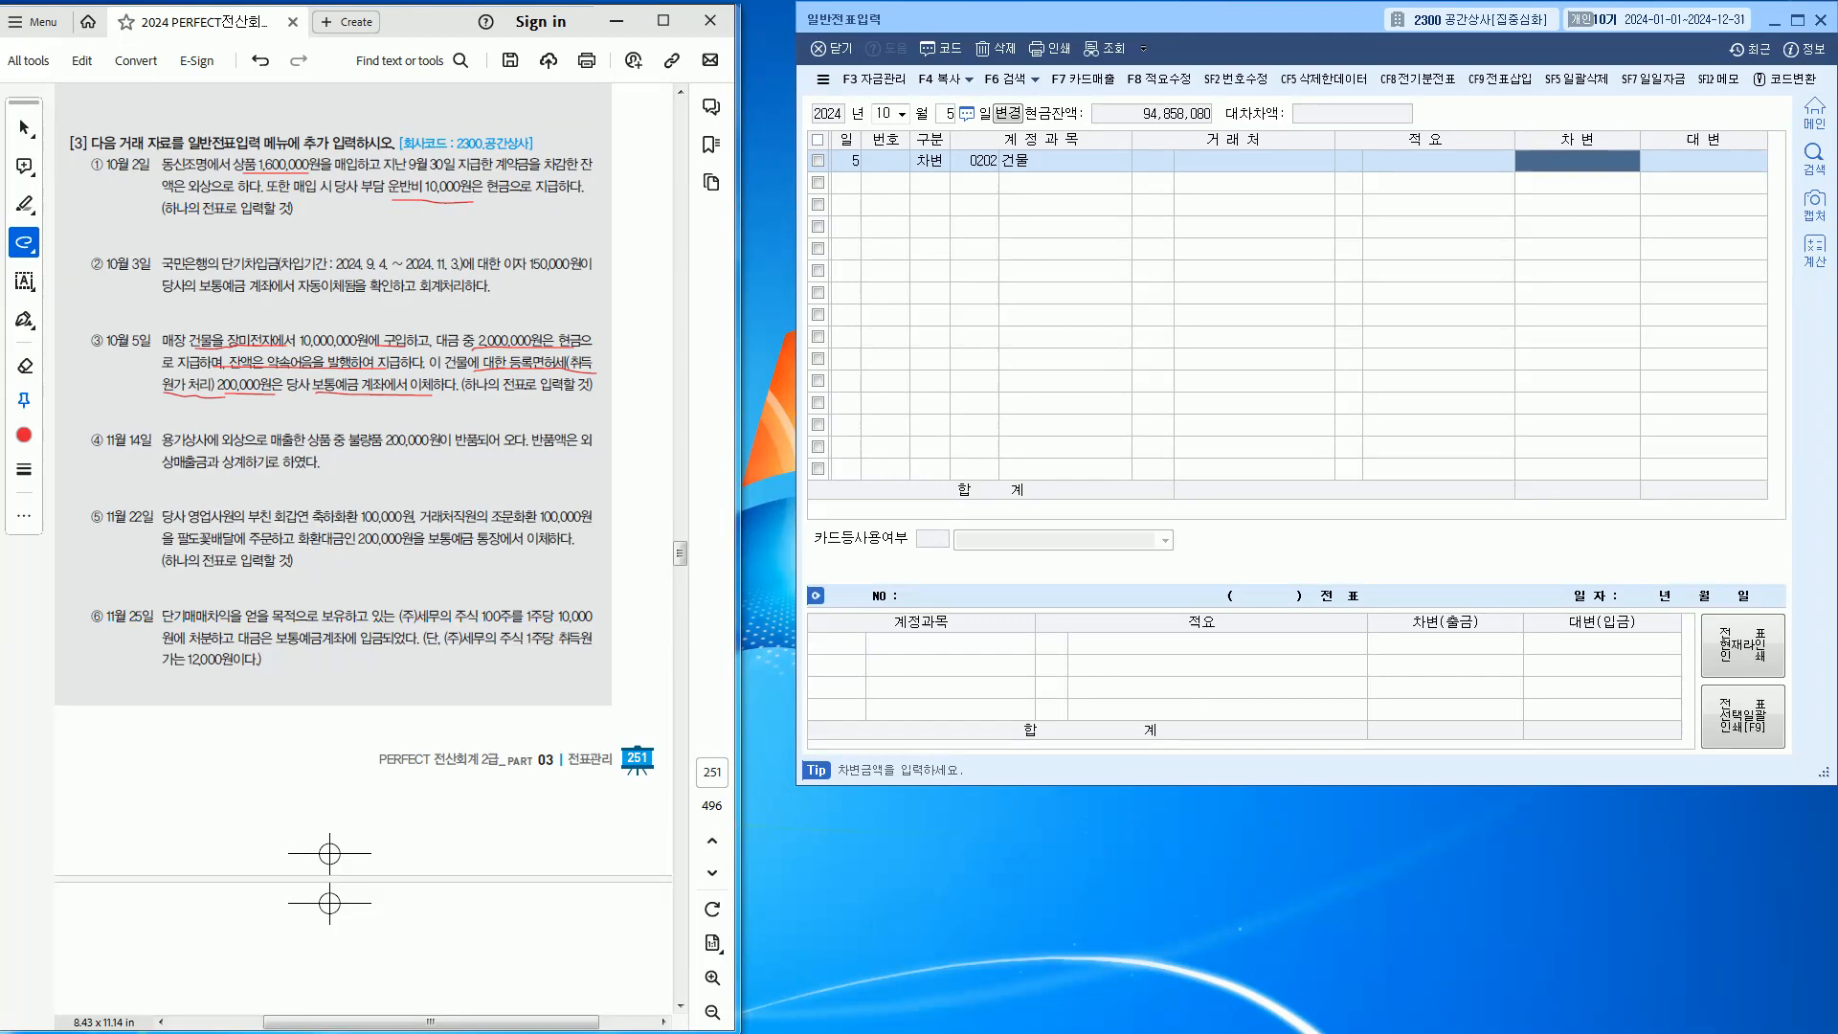
type("10200000")
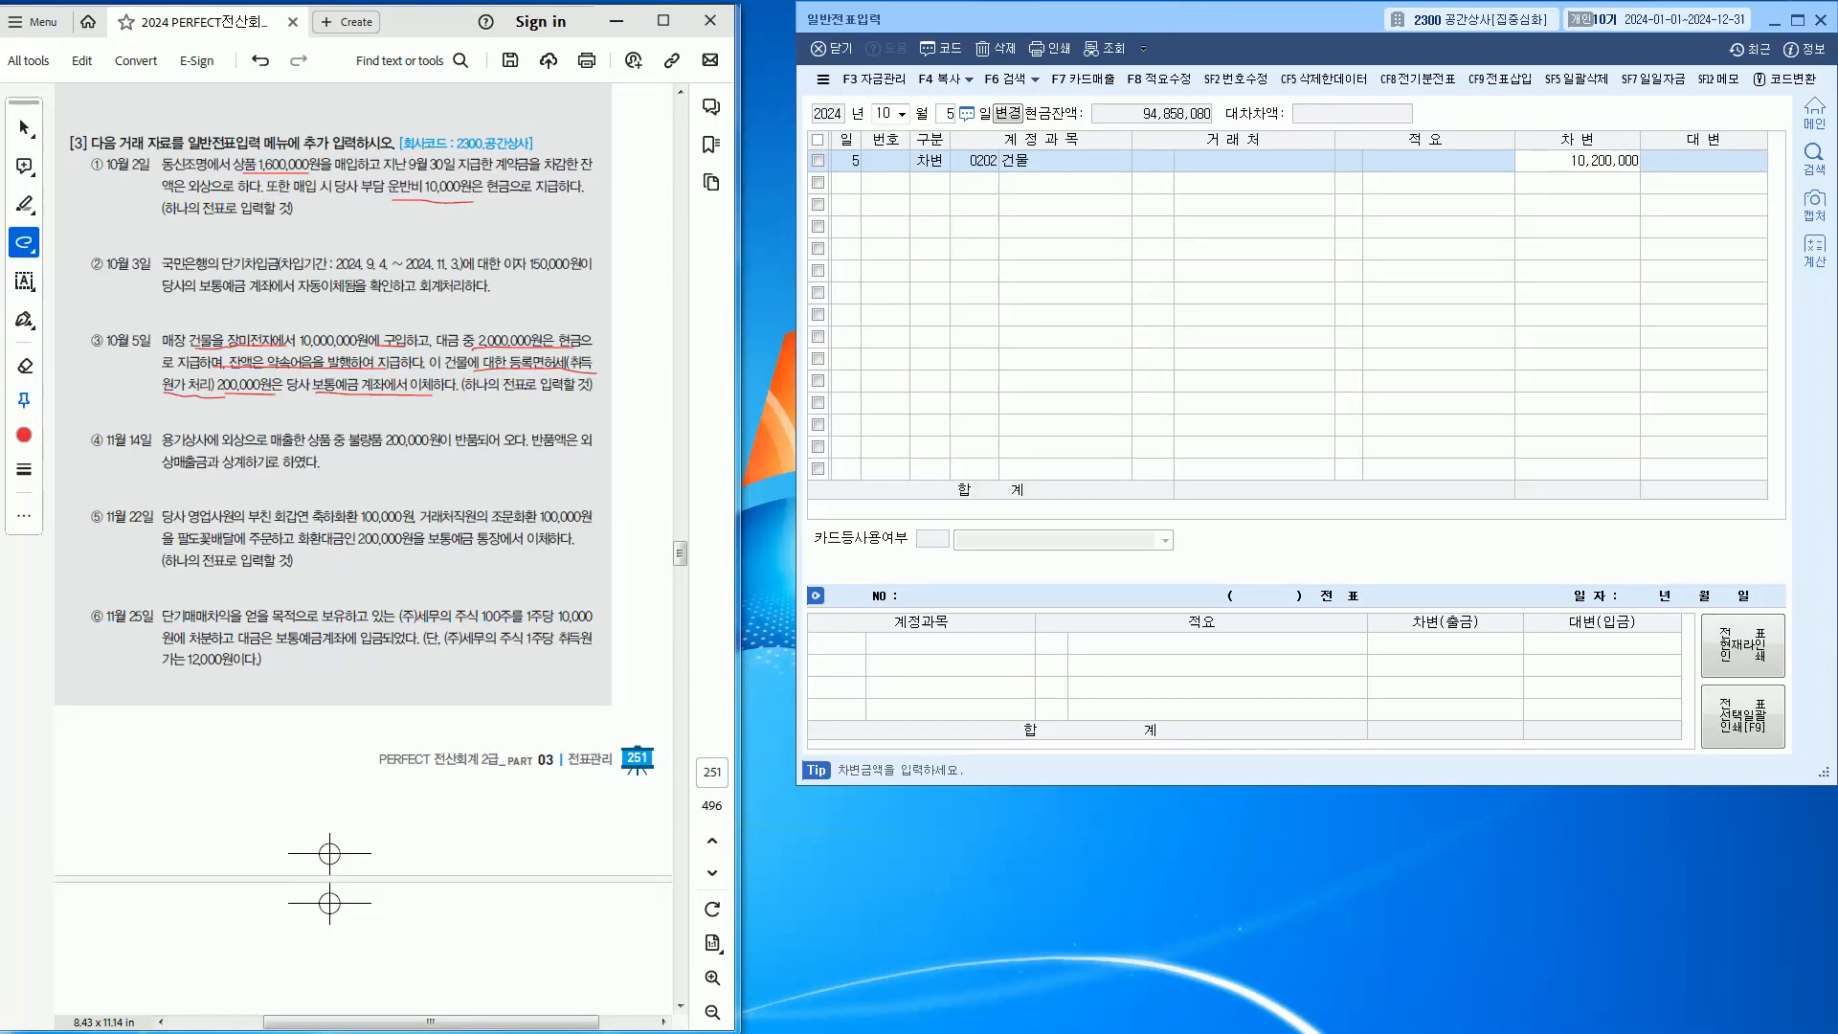
key("Return")
Add a credit line for 현금 (101) with an amount of 2,000,000
type("4")
key("Return")
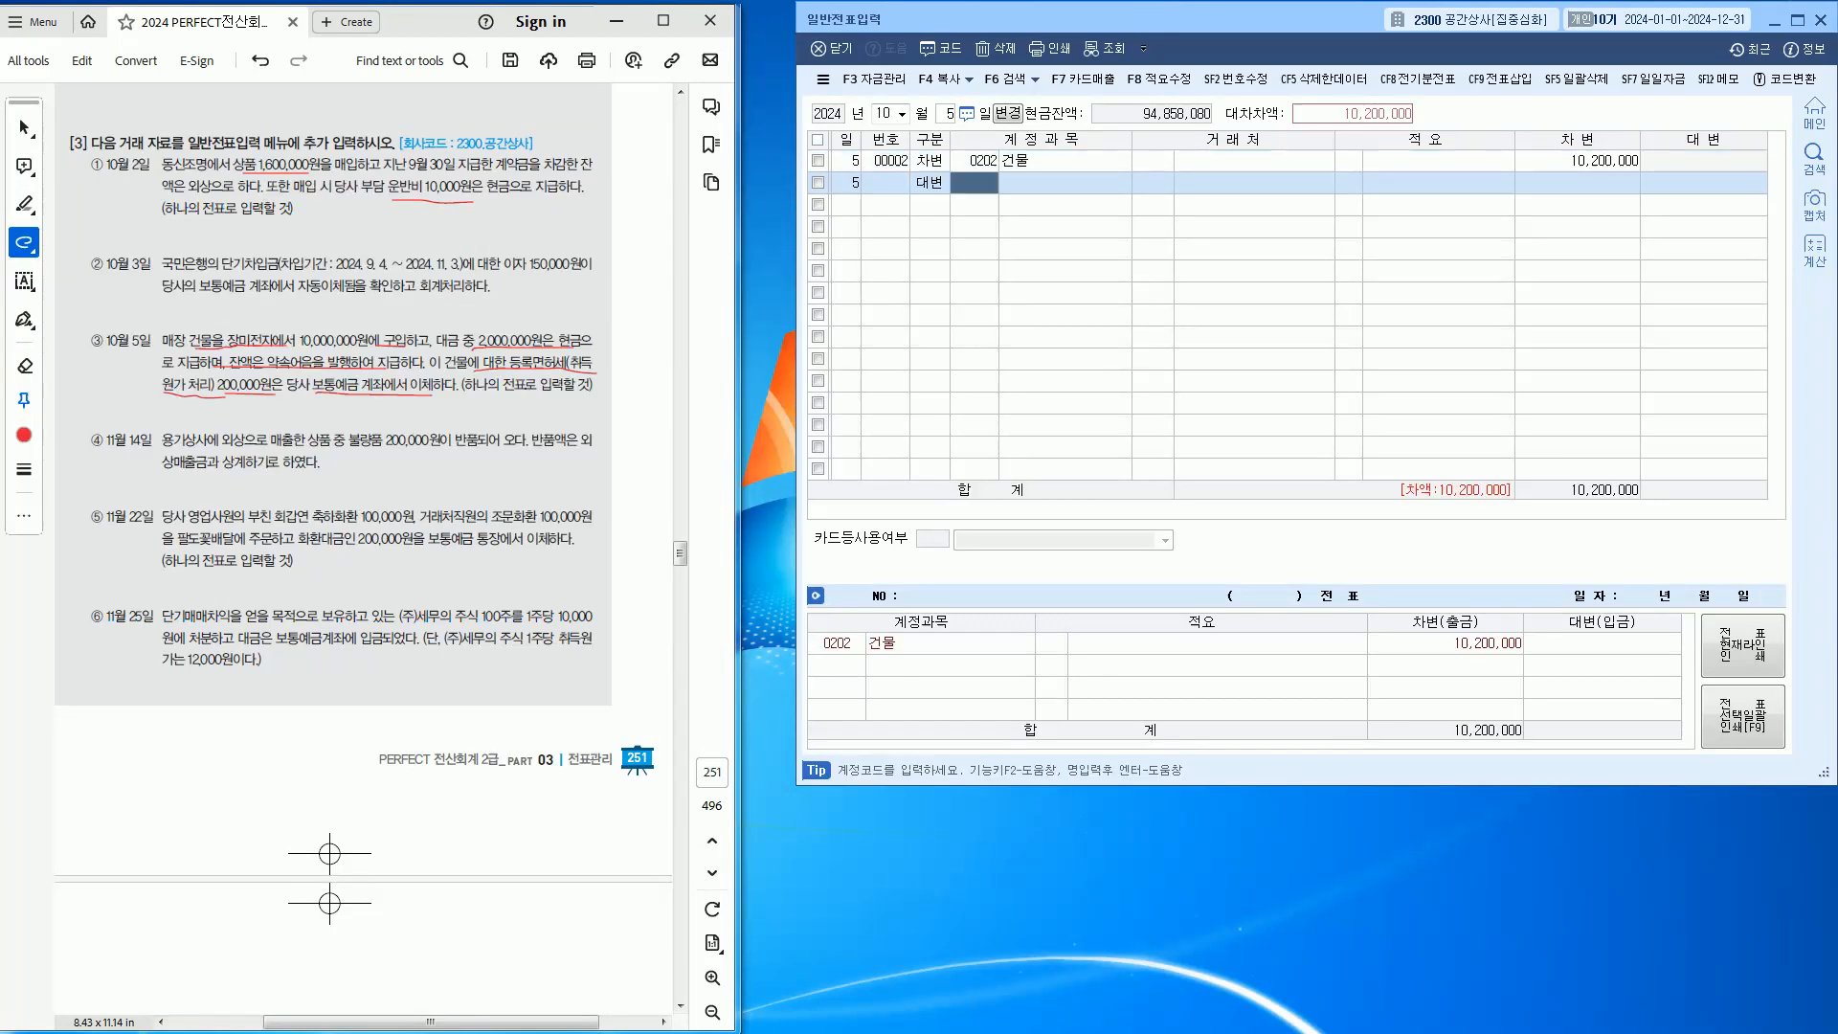
type("101")
key("Return")
key("Return")
key("Return")
key("Return")
key("Return")
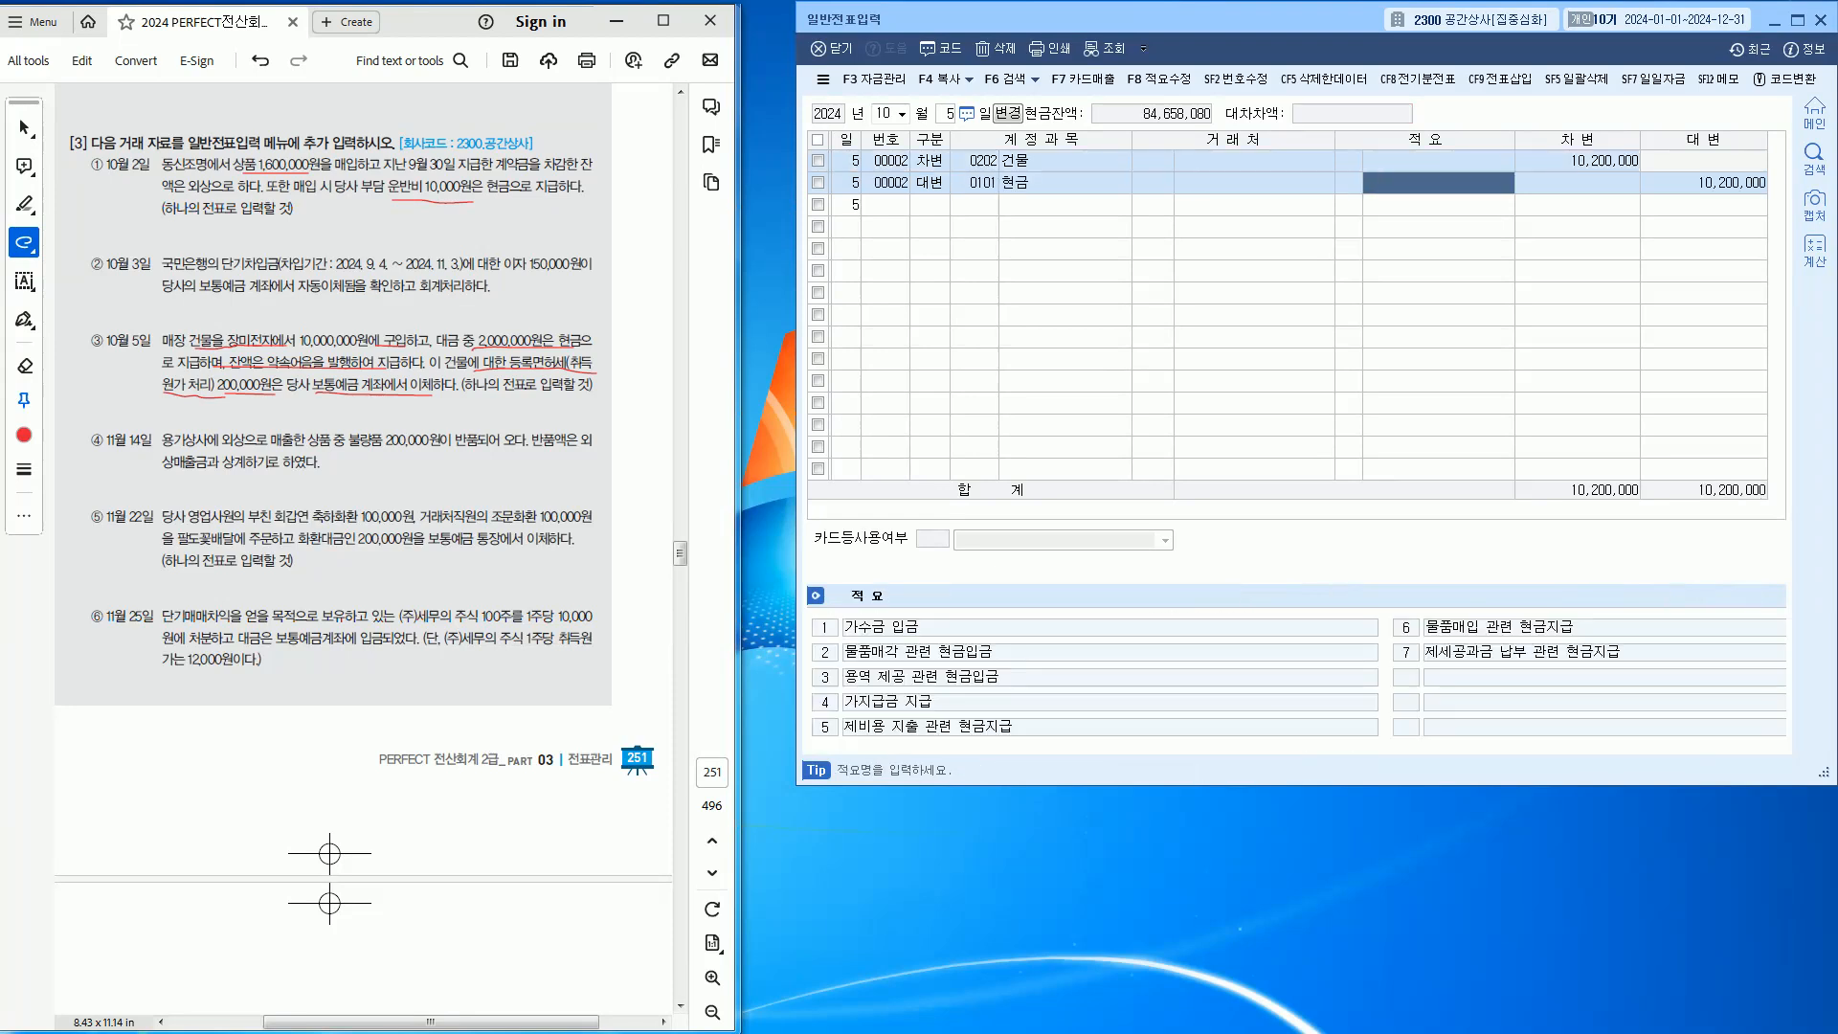
type("2000000")
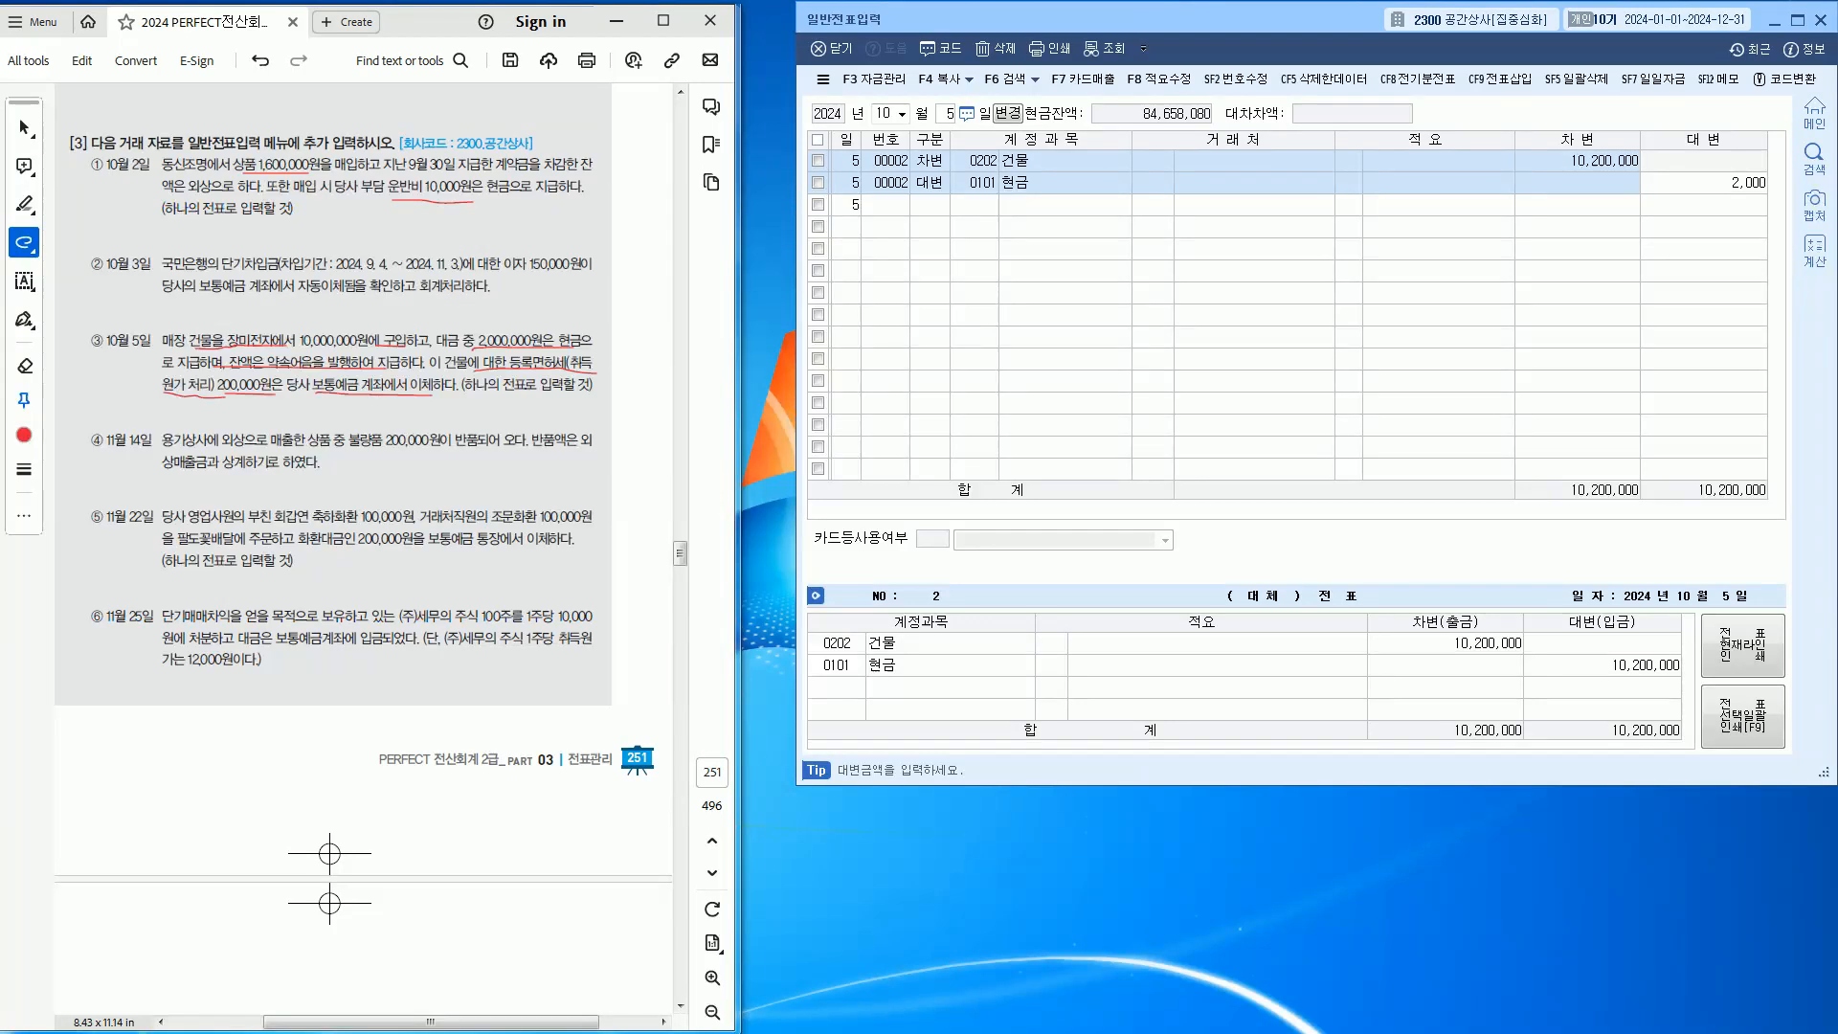
key("Return")
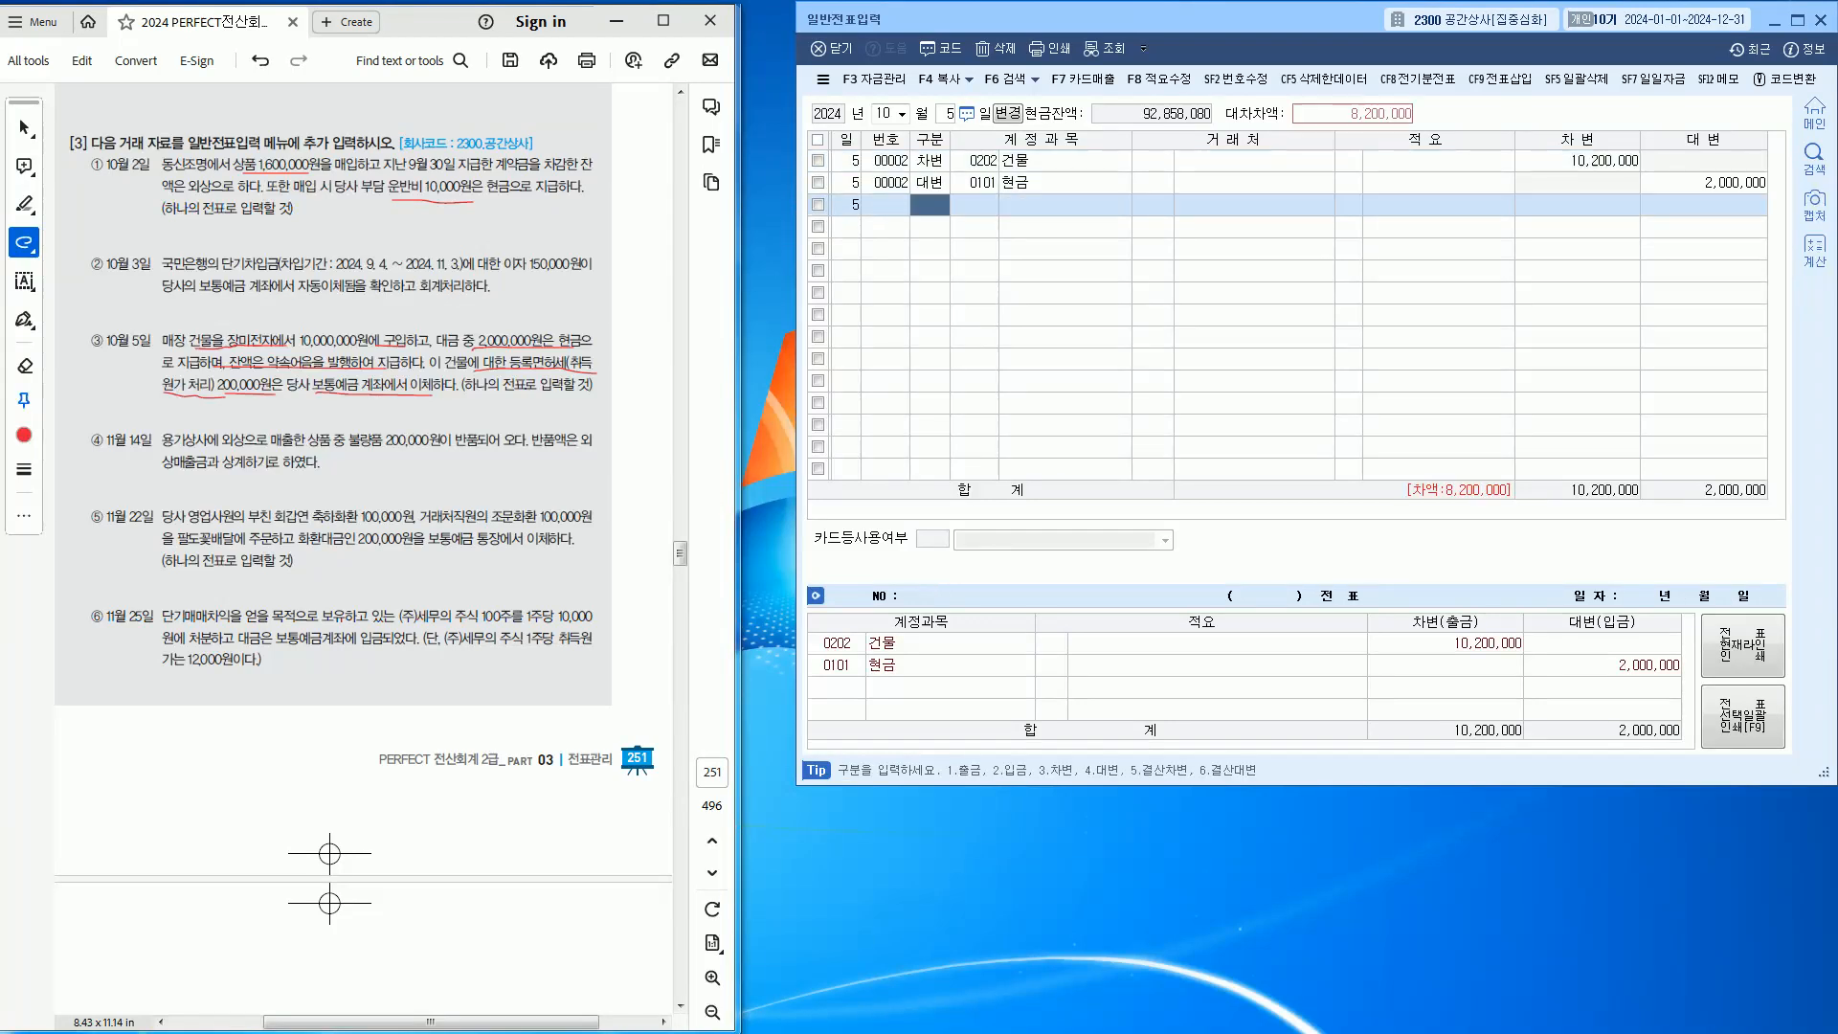
Add a credit line for 보통예금 (103) with an amount of 200,000
type("4")
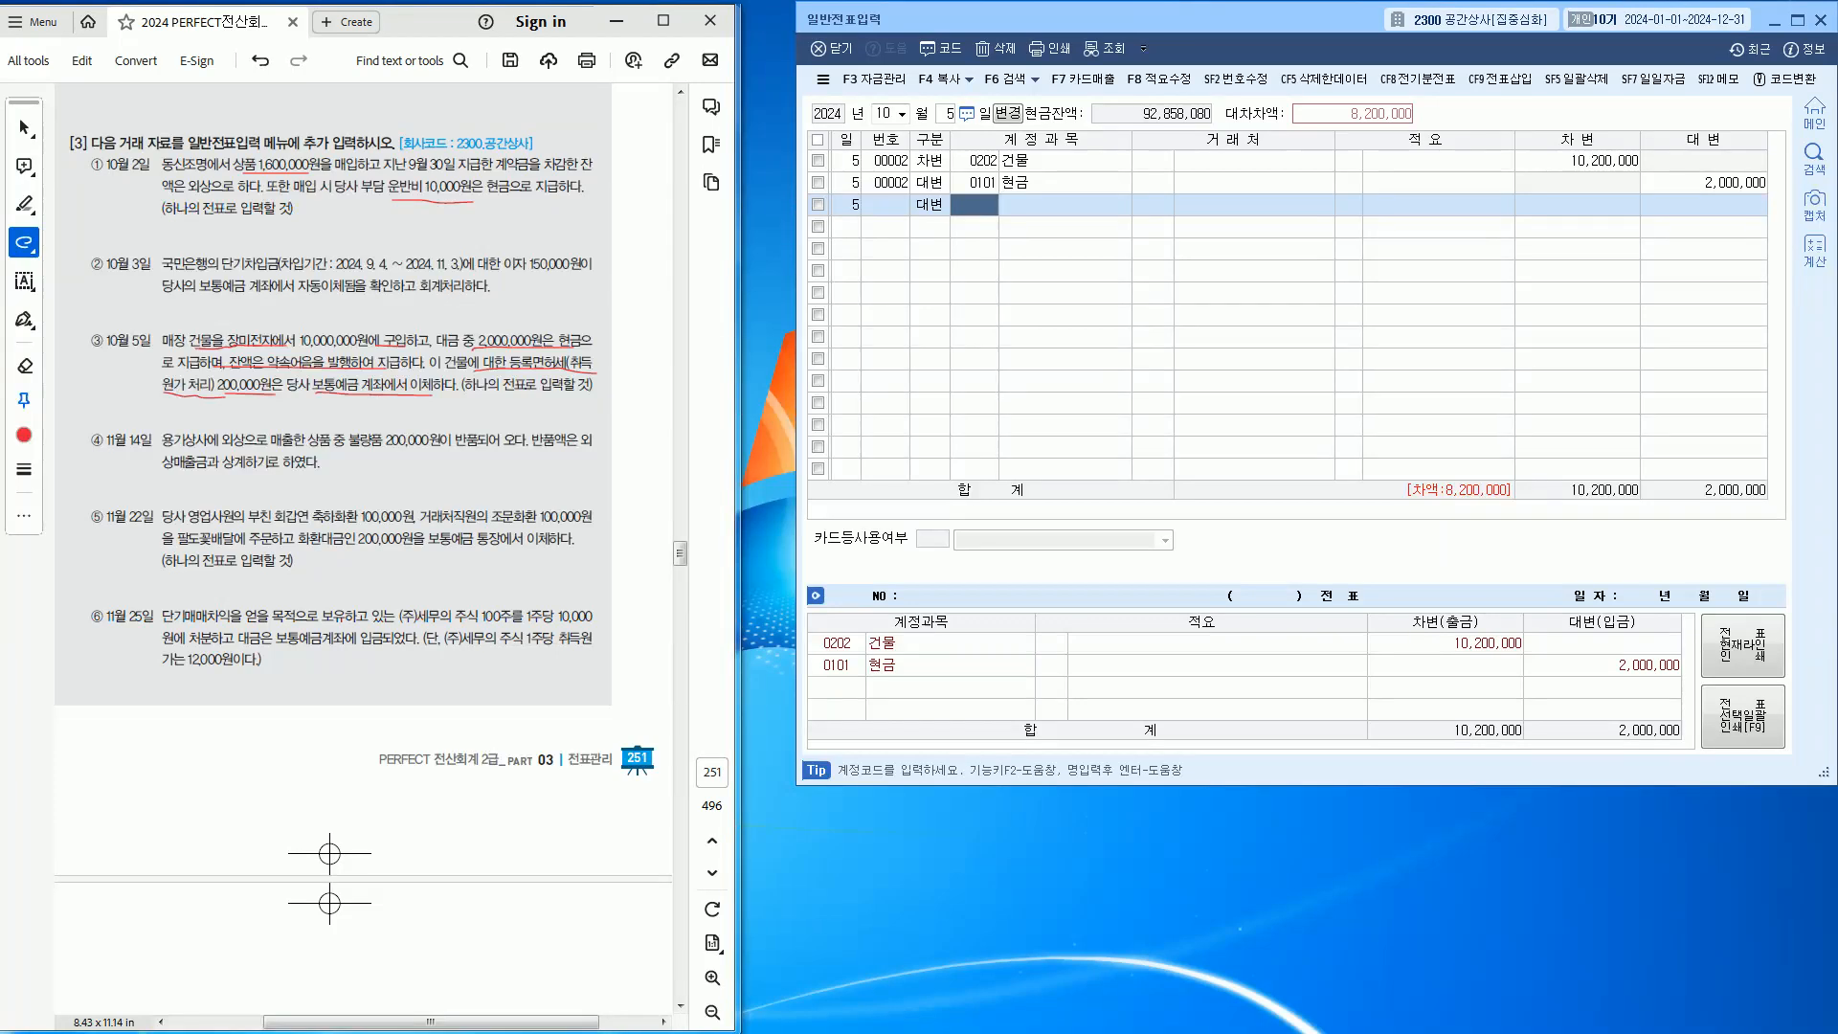
type("103")
key("Return")
key("Return")
key("Return")
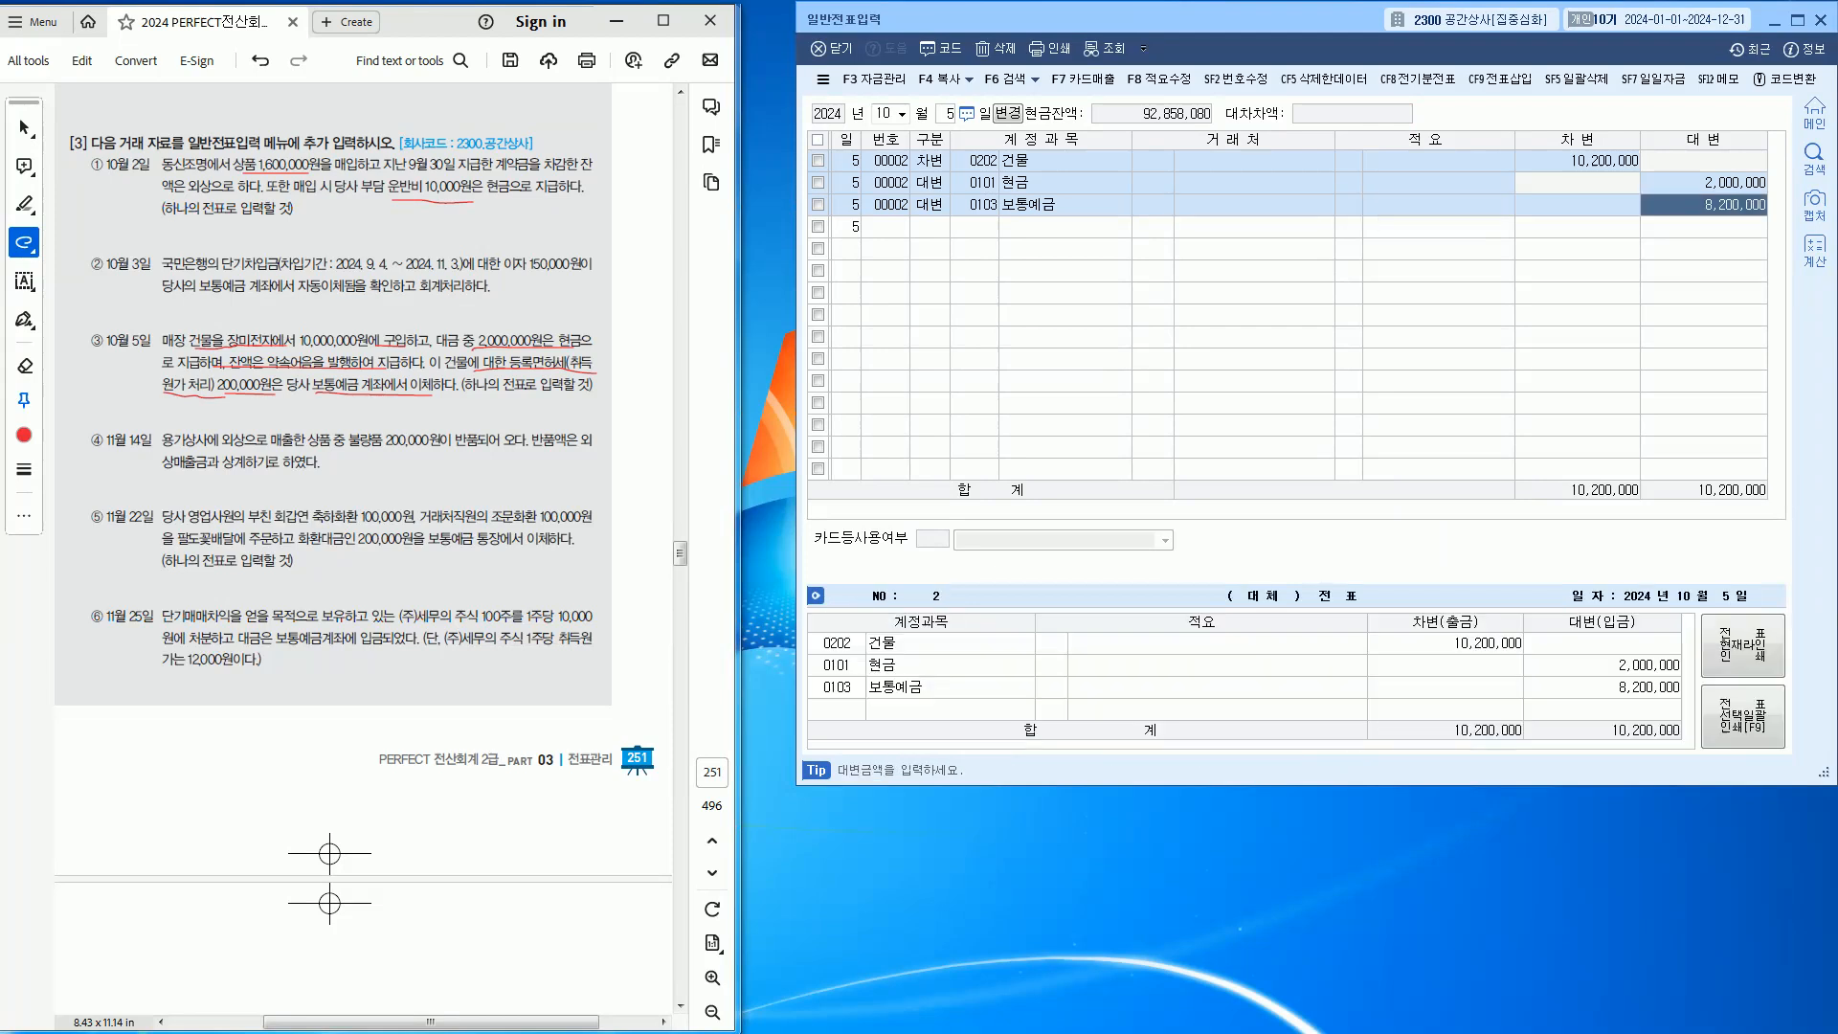
type("200000")
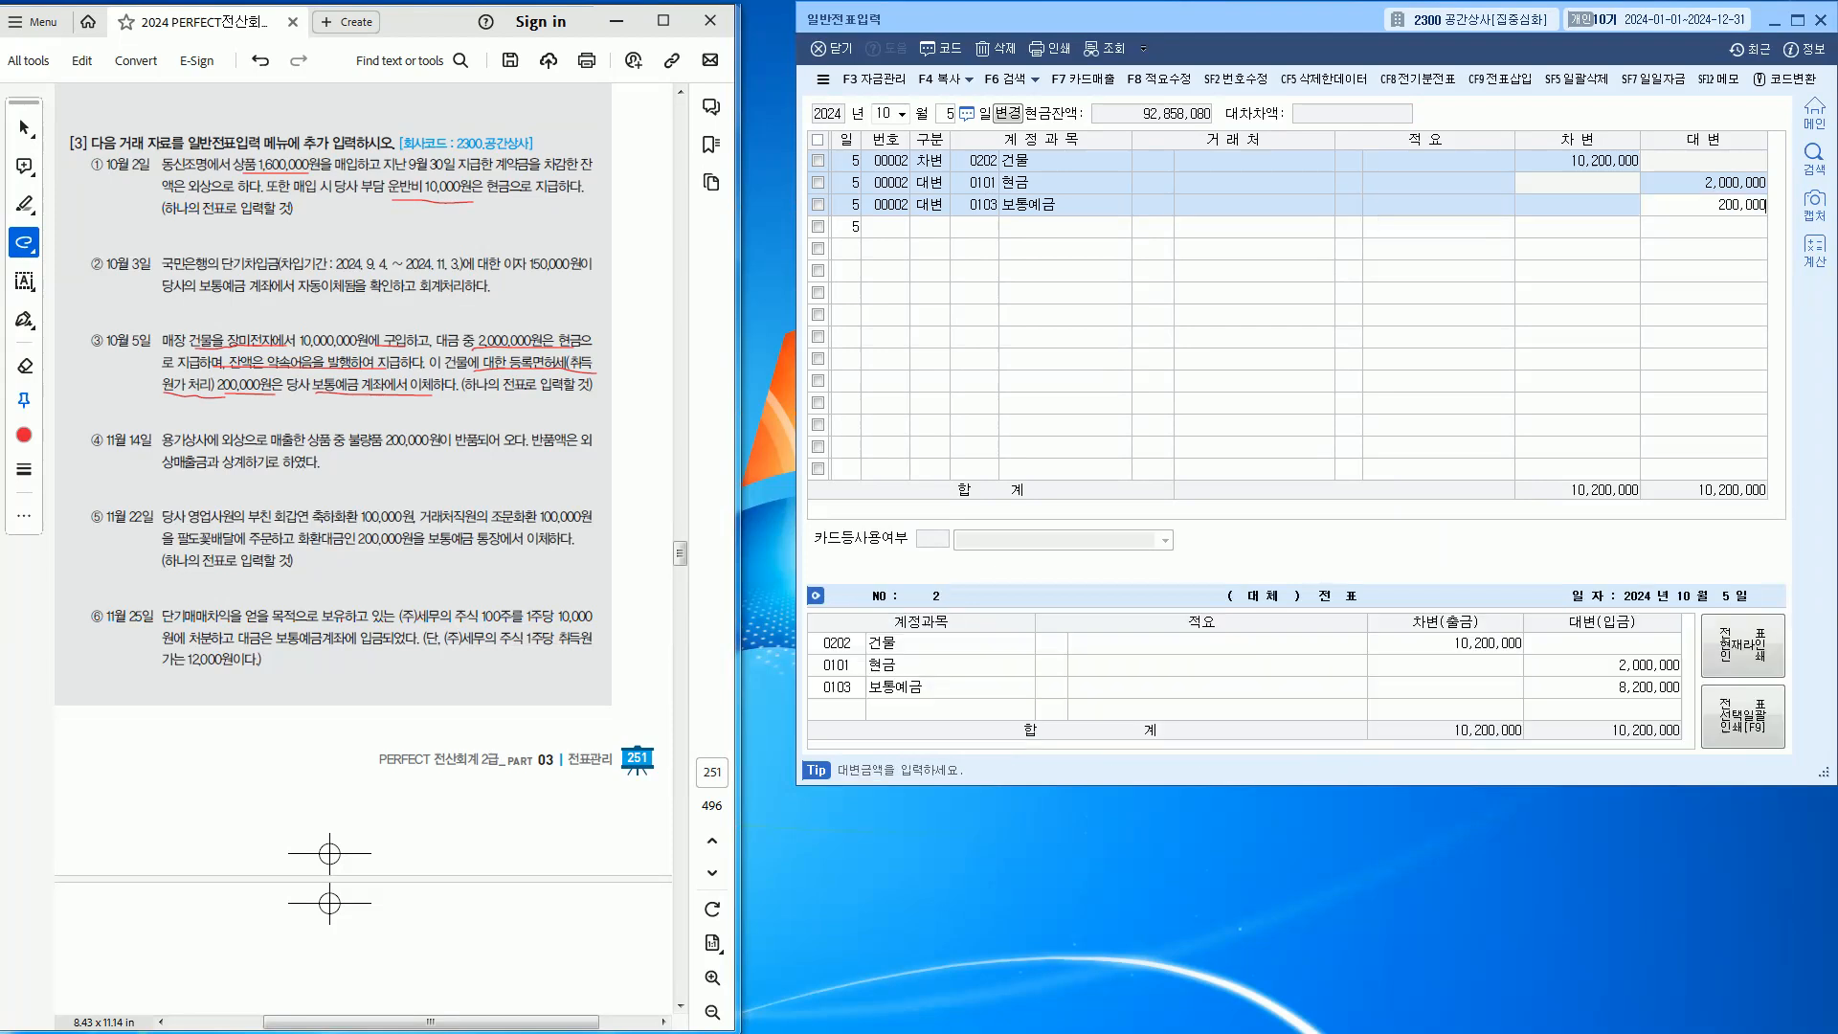
key("Return")
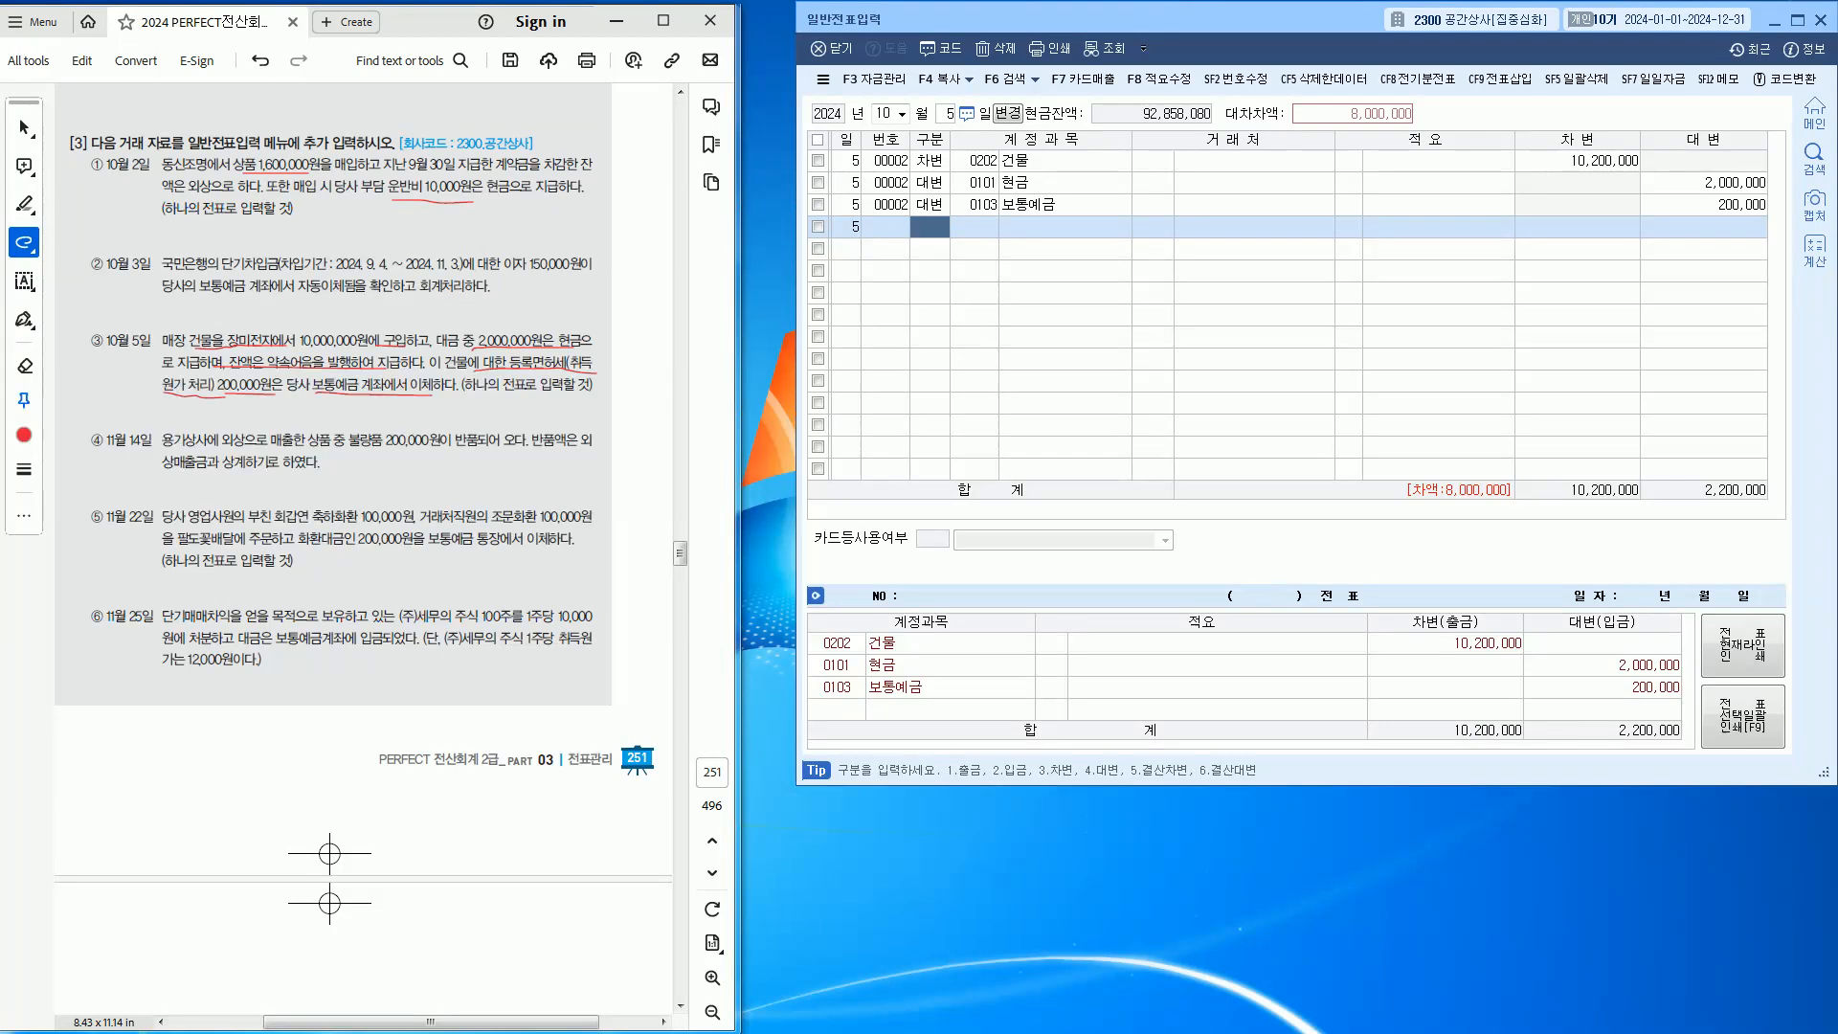
Start another credit line on the October 5 voucher and mark that problem with a hand-drawn star in the textbook PDF
type("4")
key("Return")
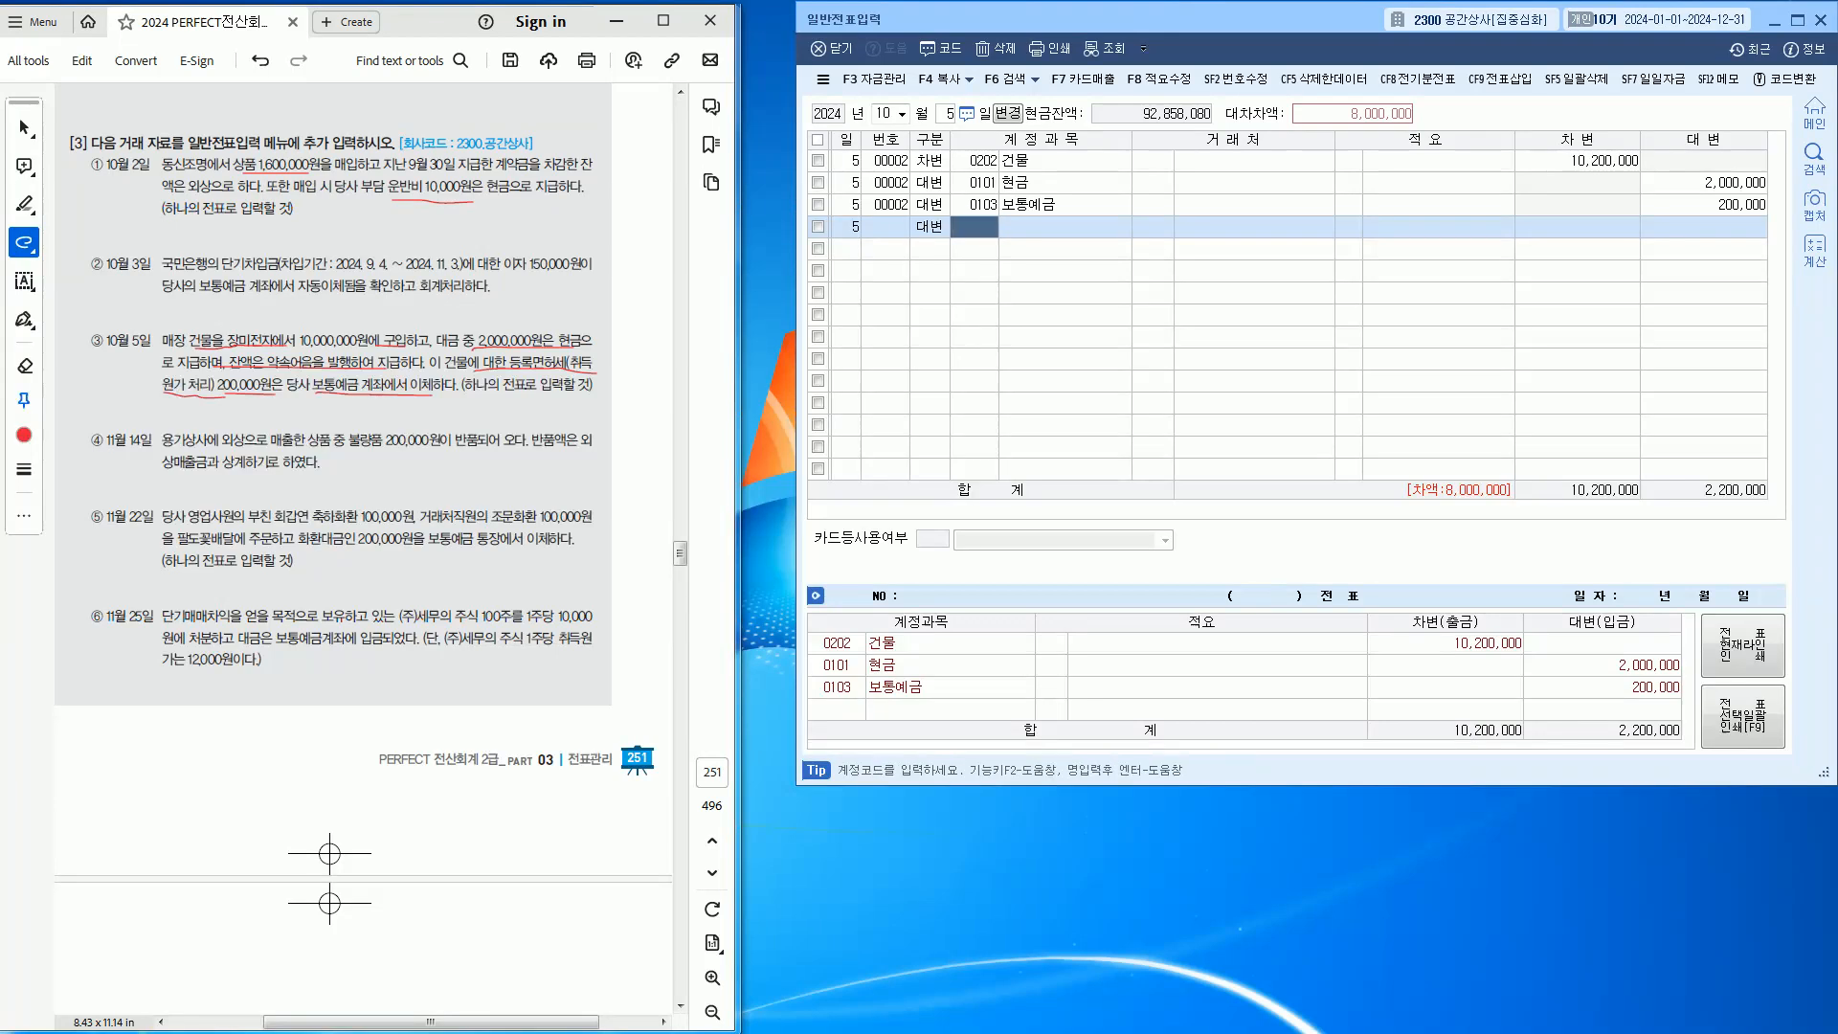
left_click_drag(113, 365, 125, 357)
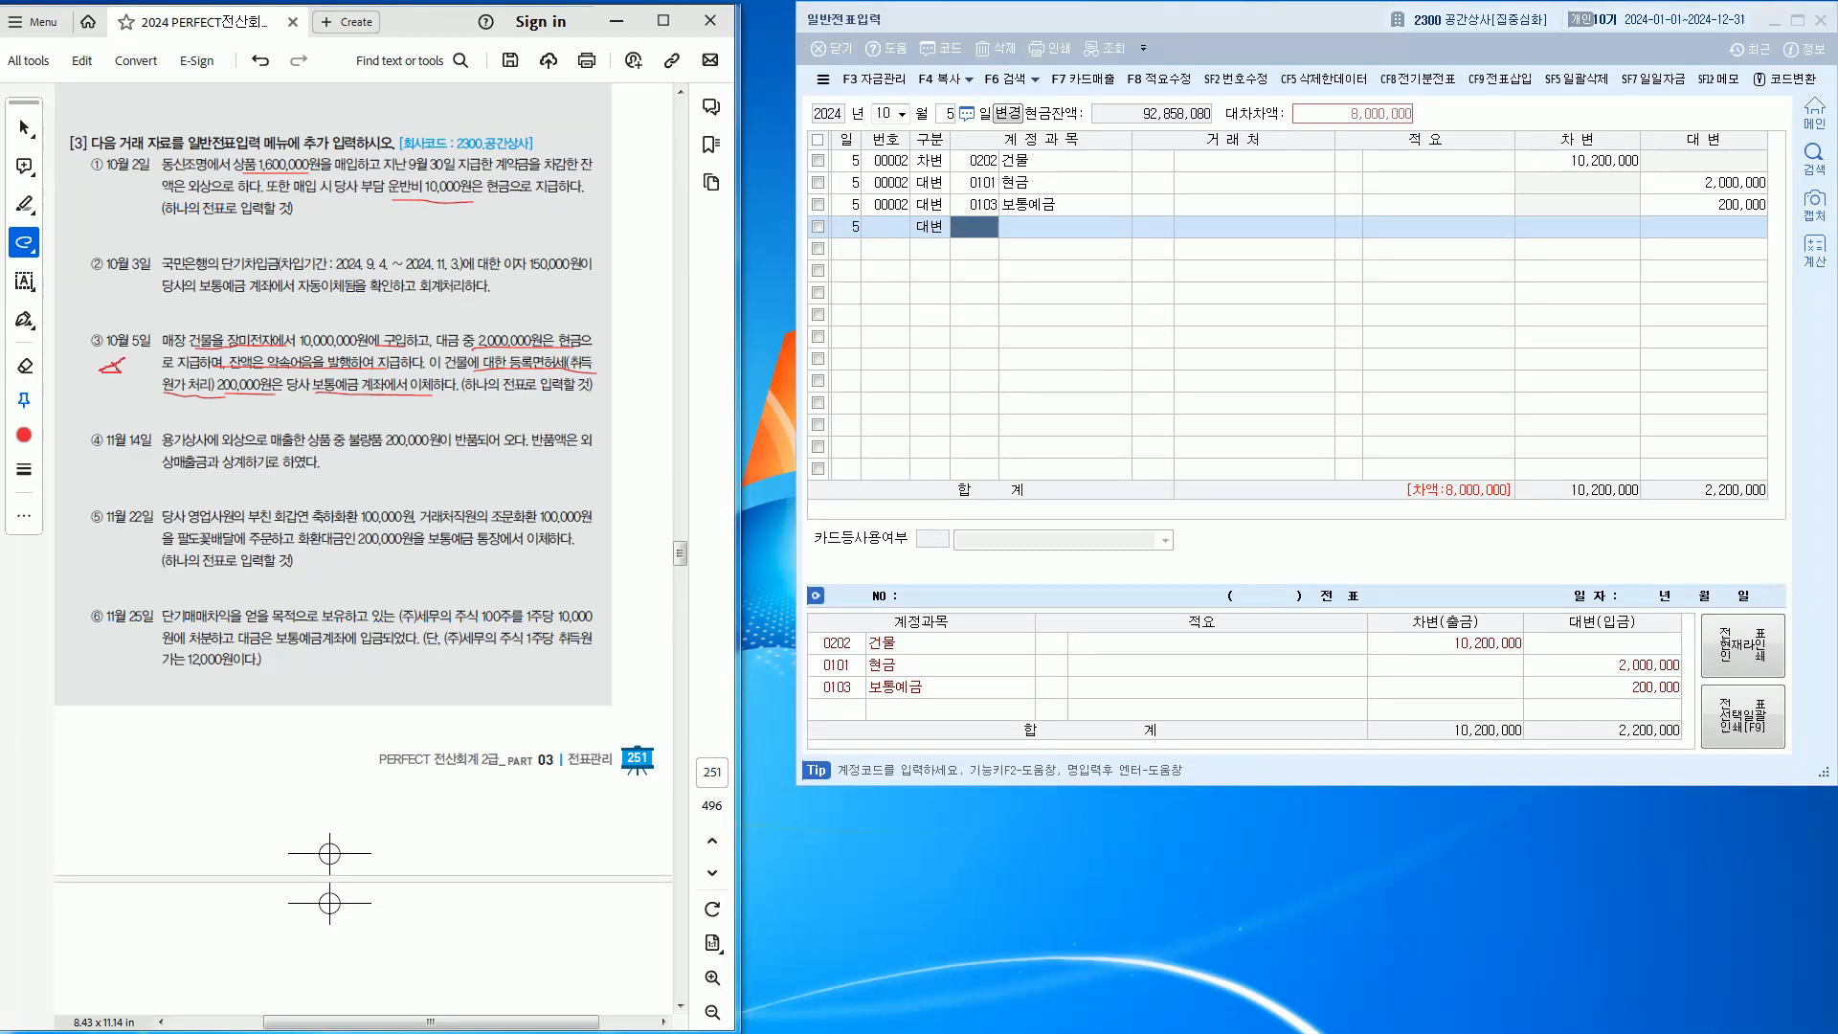
left_click_drag(110, 357, 117, 381)
key("alt+Tab")
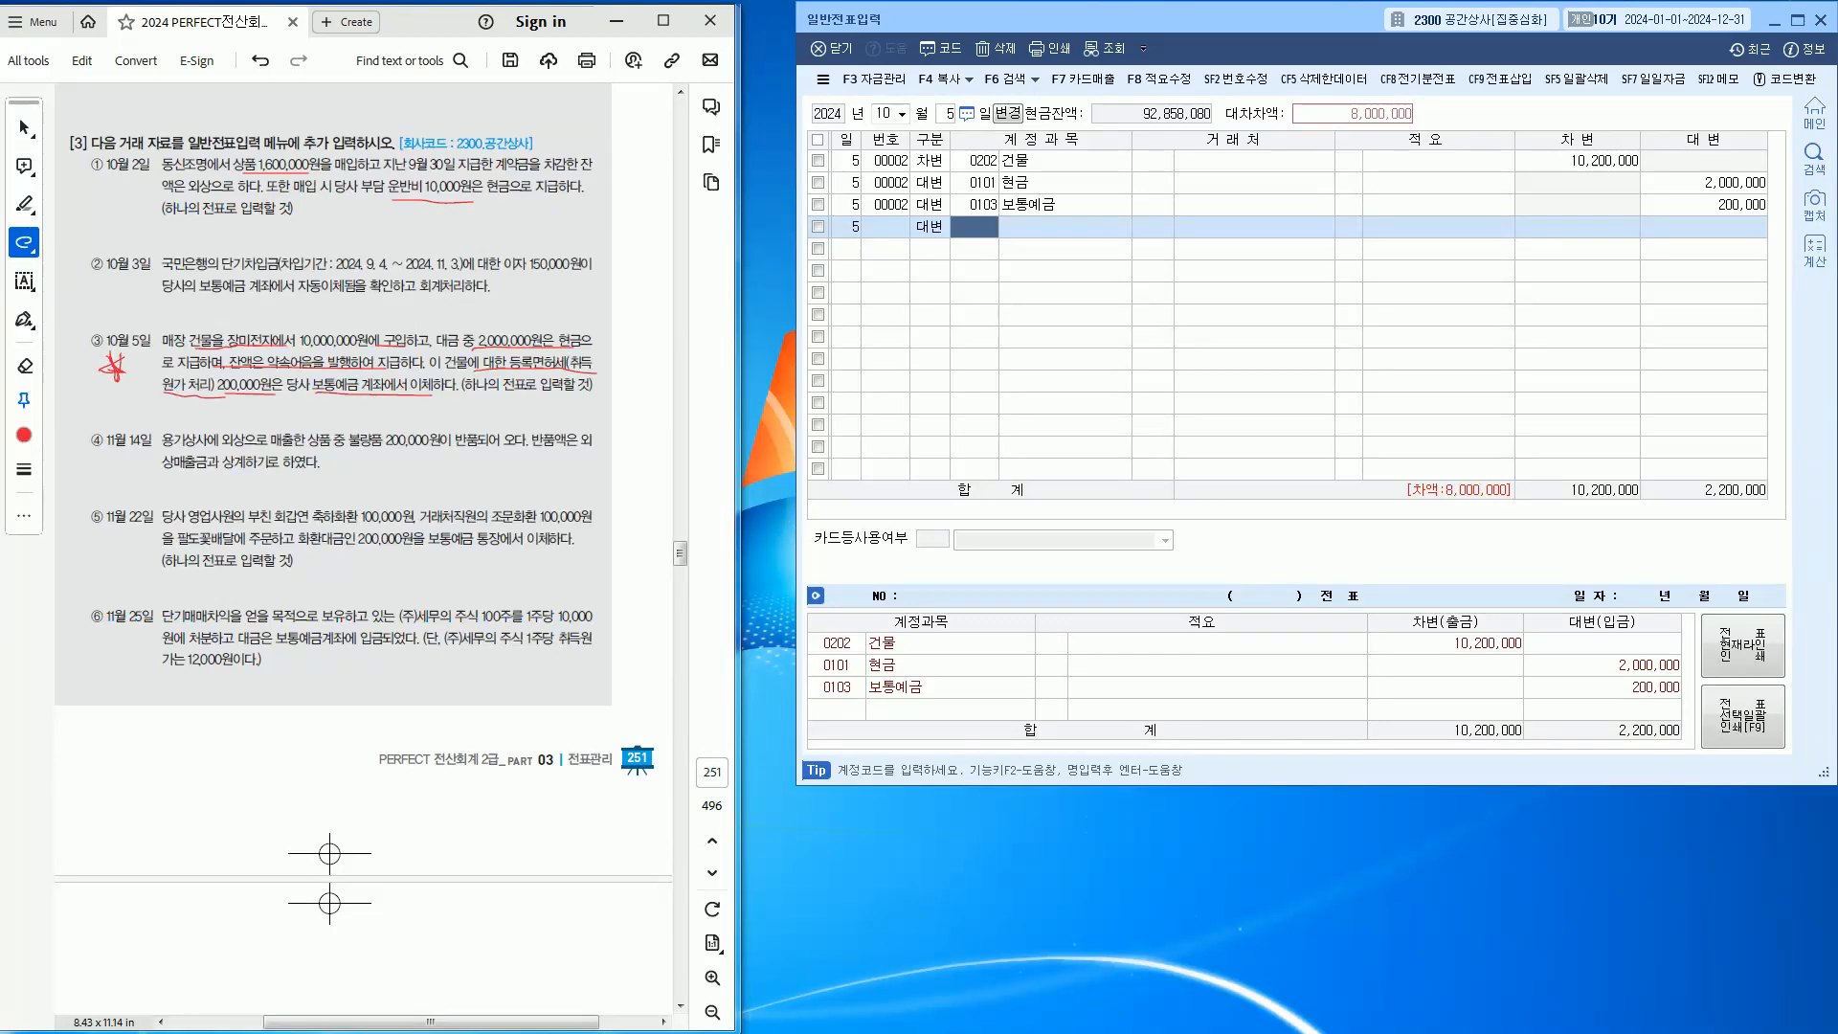
Complete the credit line with 미지급금 (253), vendor 장미전자 (06430) and the remaining 8,000,000
type("0253")
key("Return")
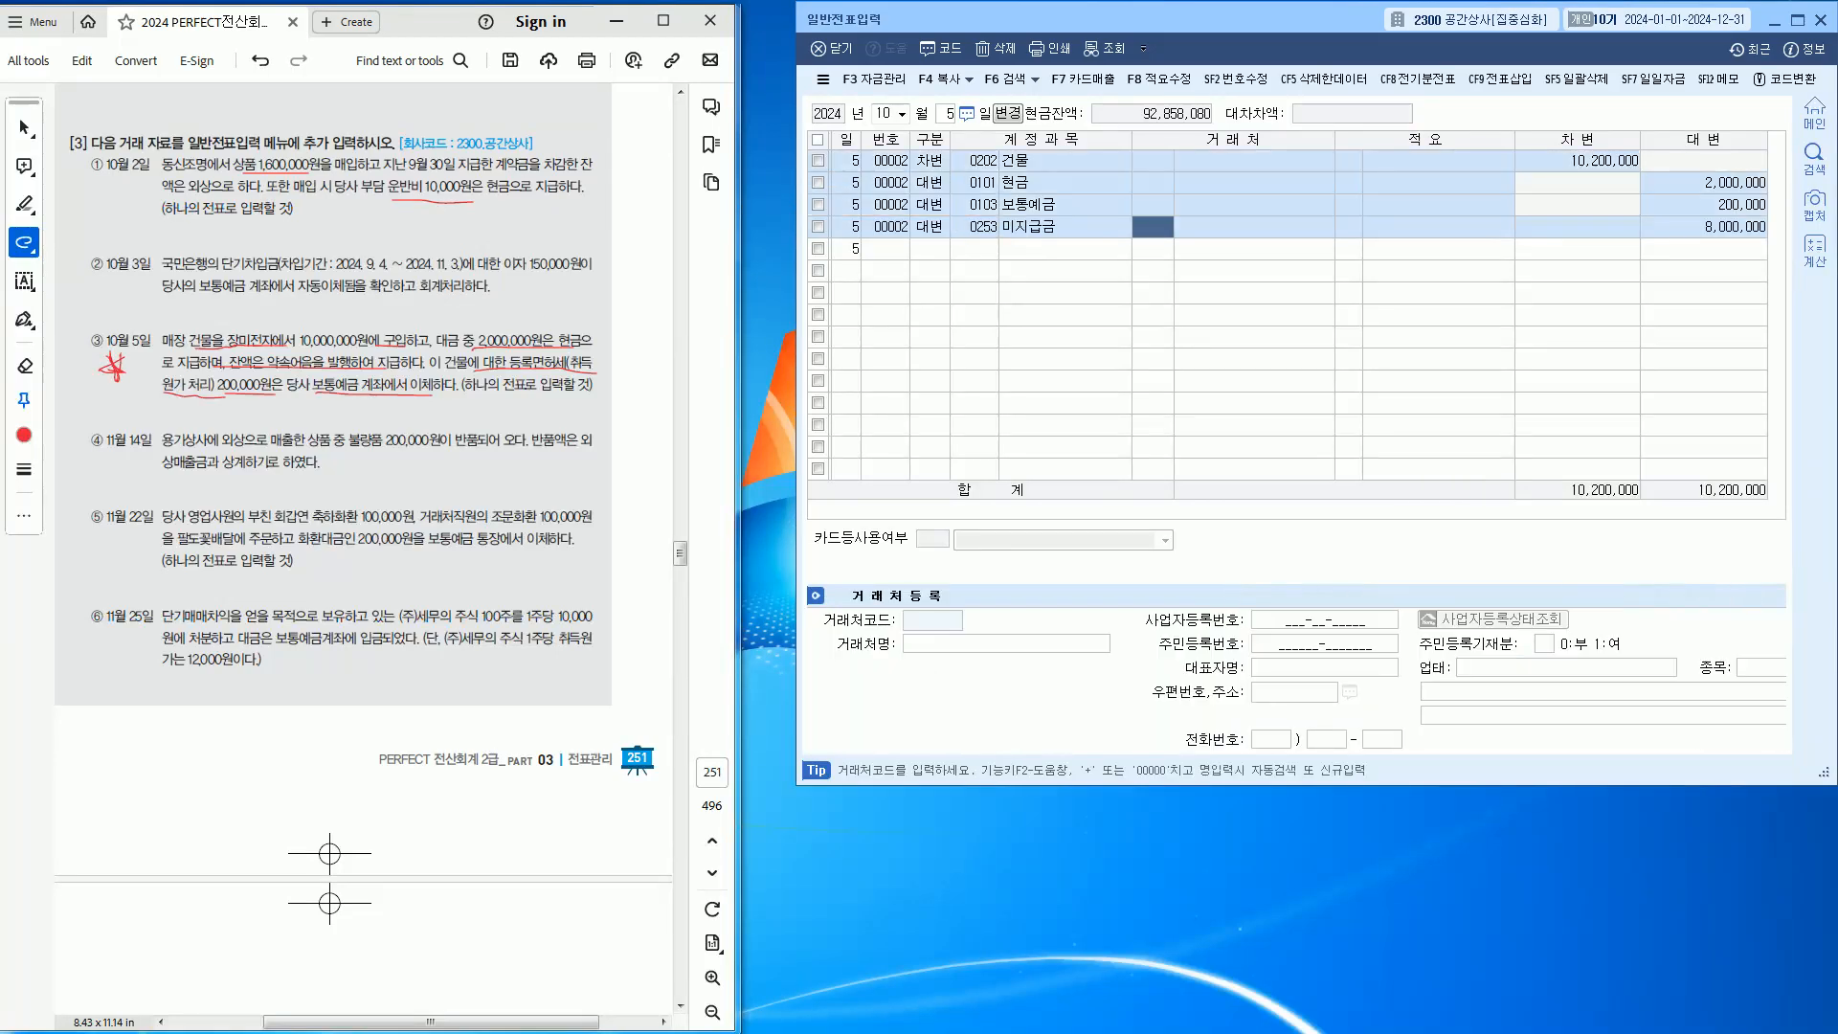
type("장미")
key("Return")
key("Return")
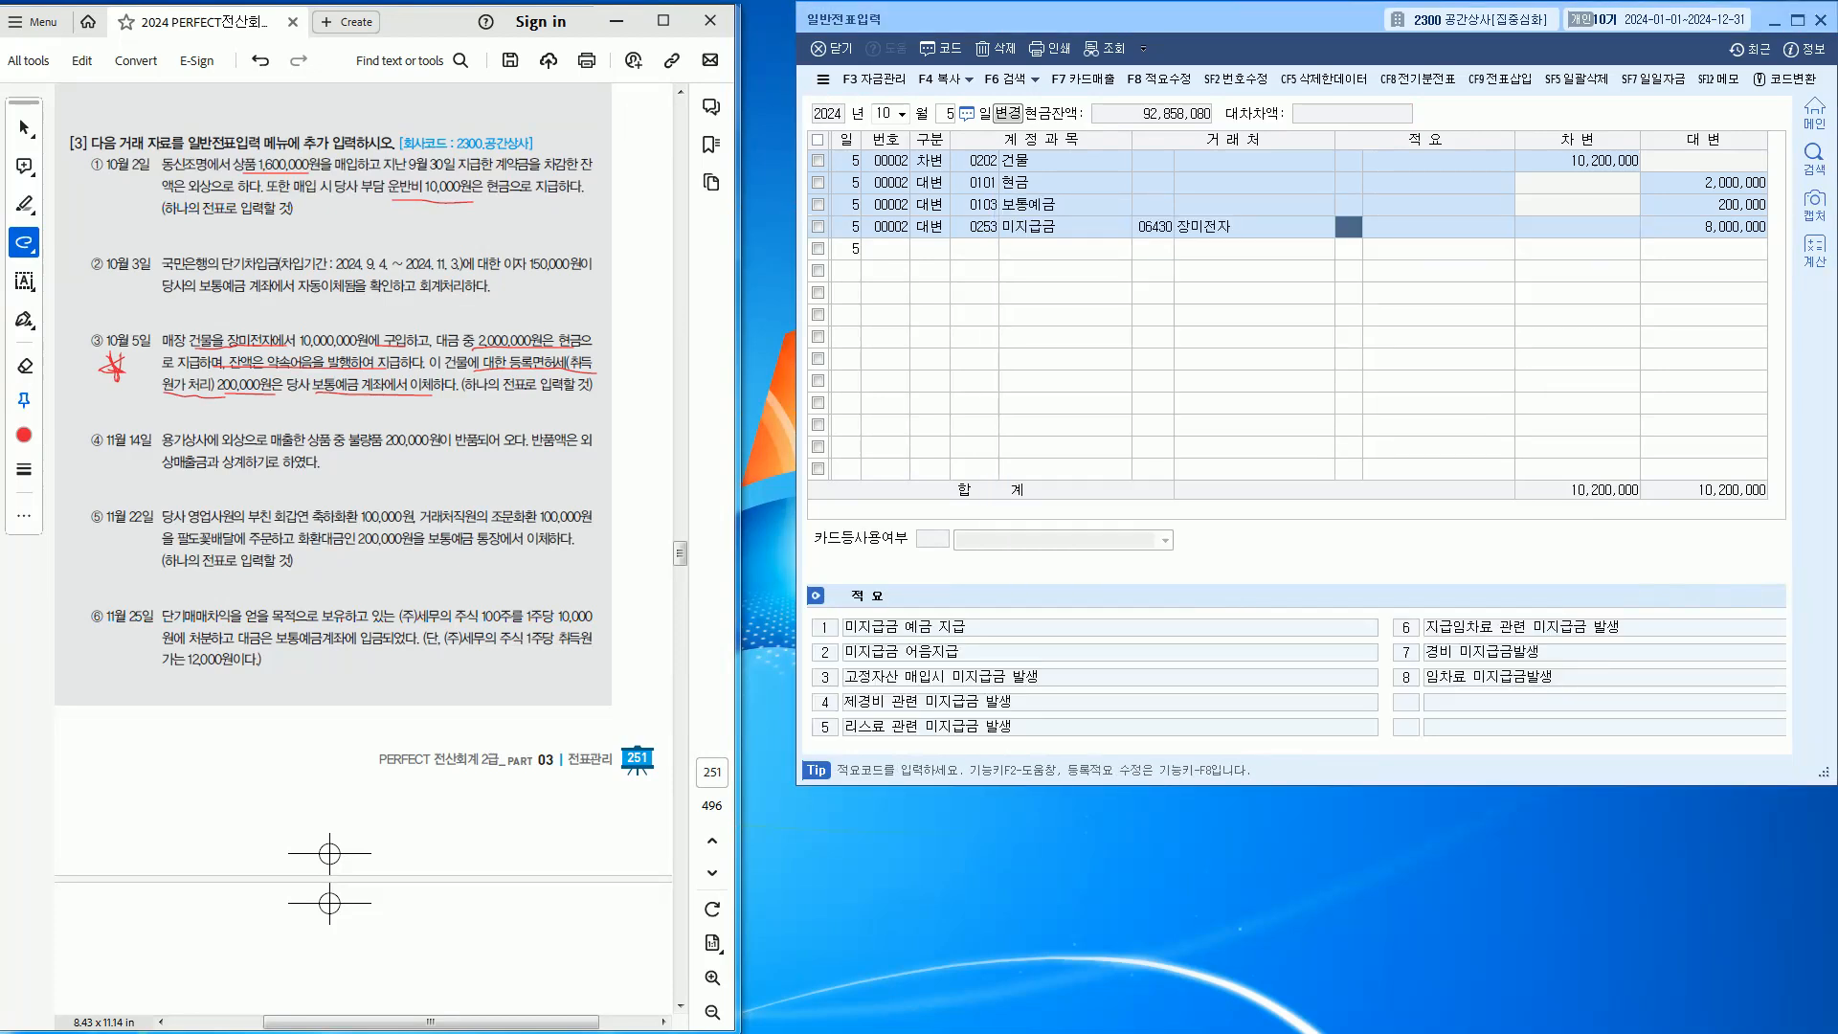
key("Return")
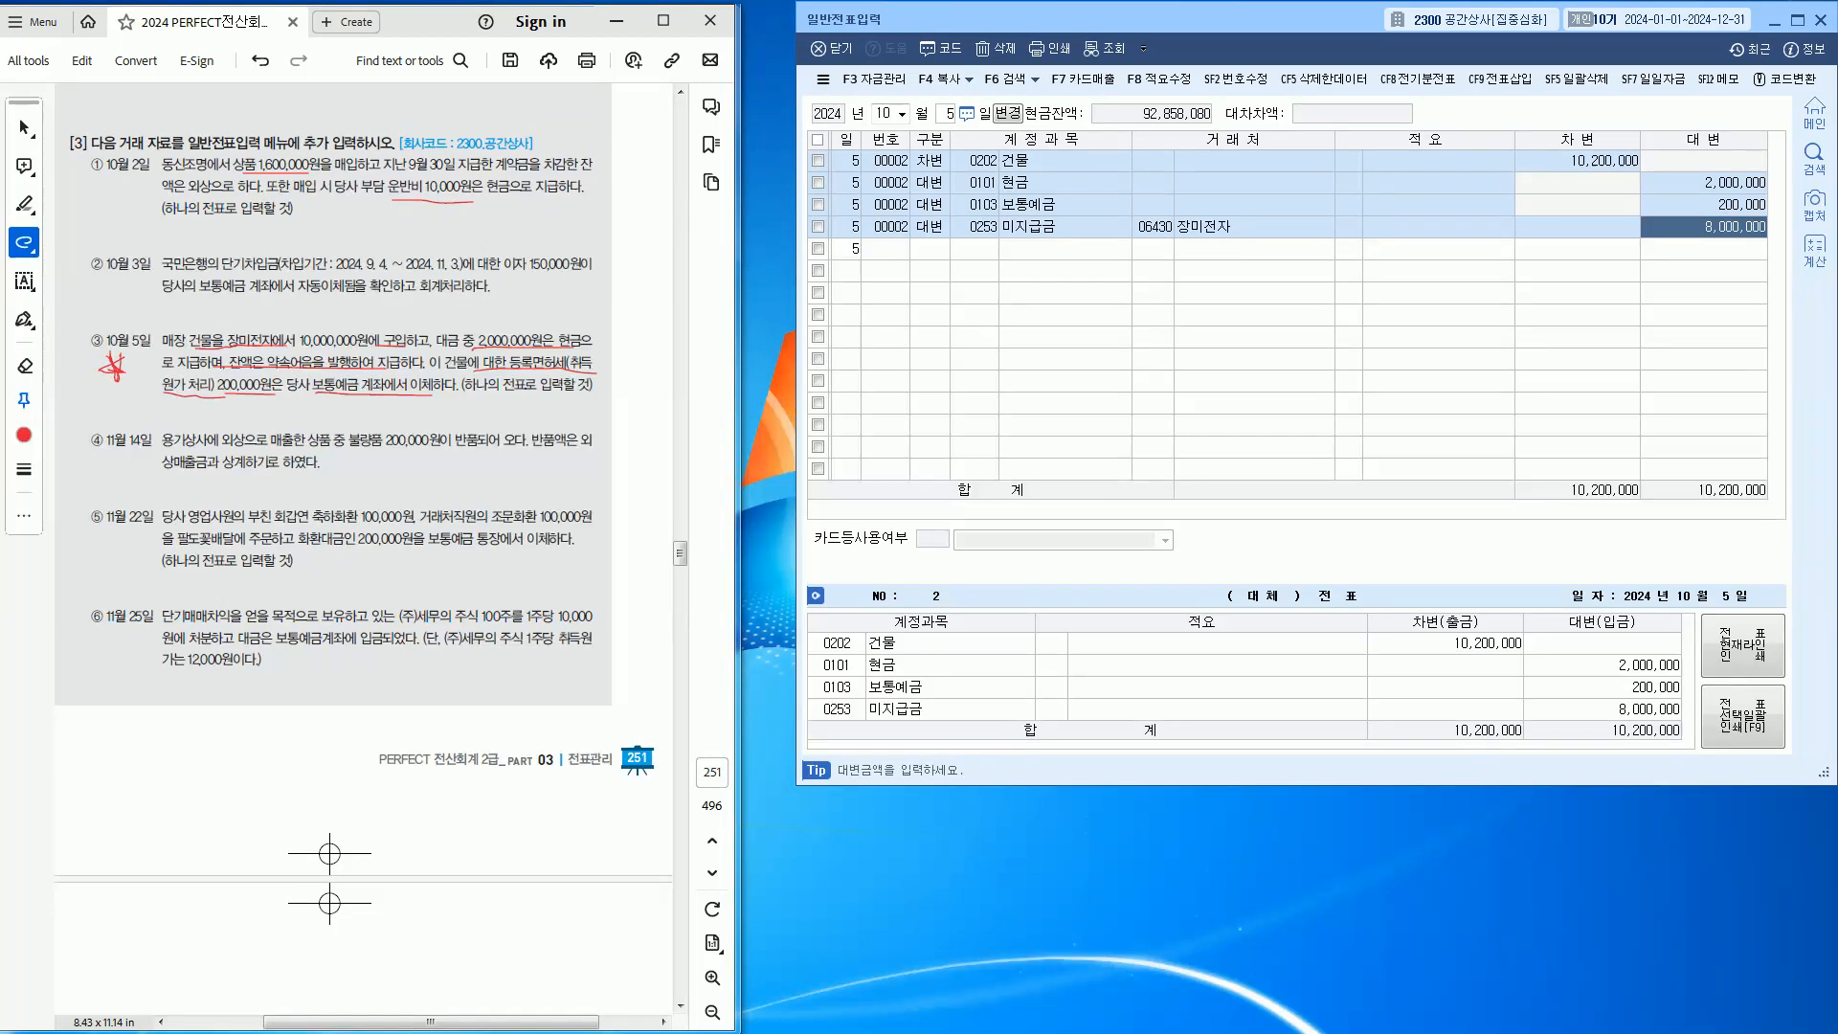
left_click(976, 227)
left_click(1154, 227)
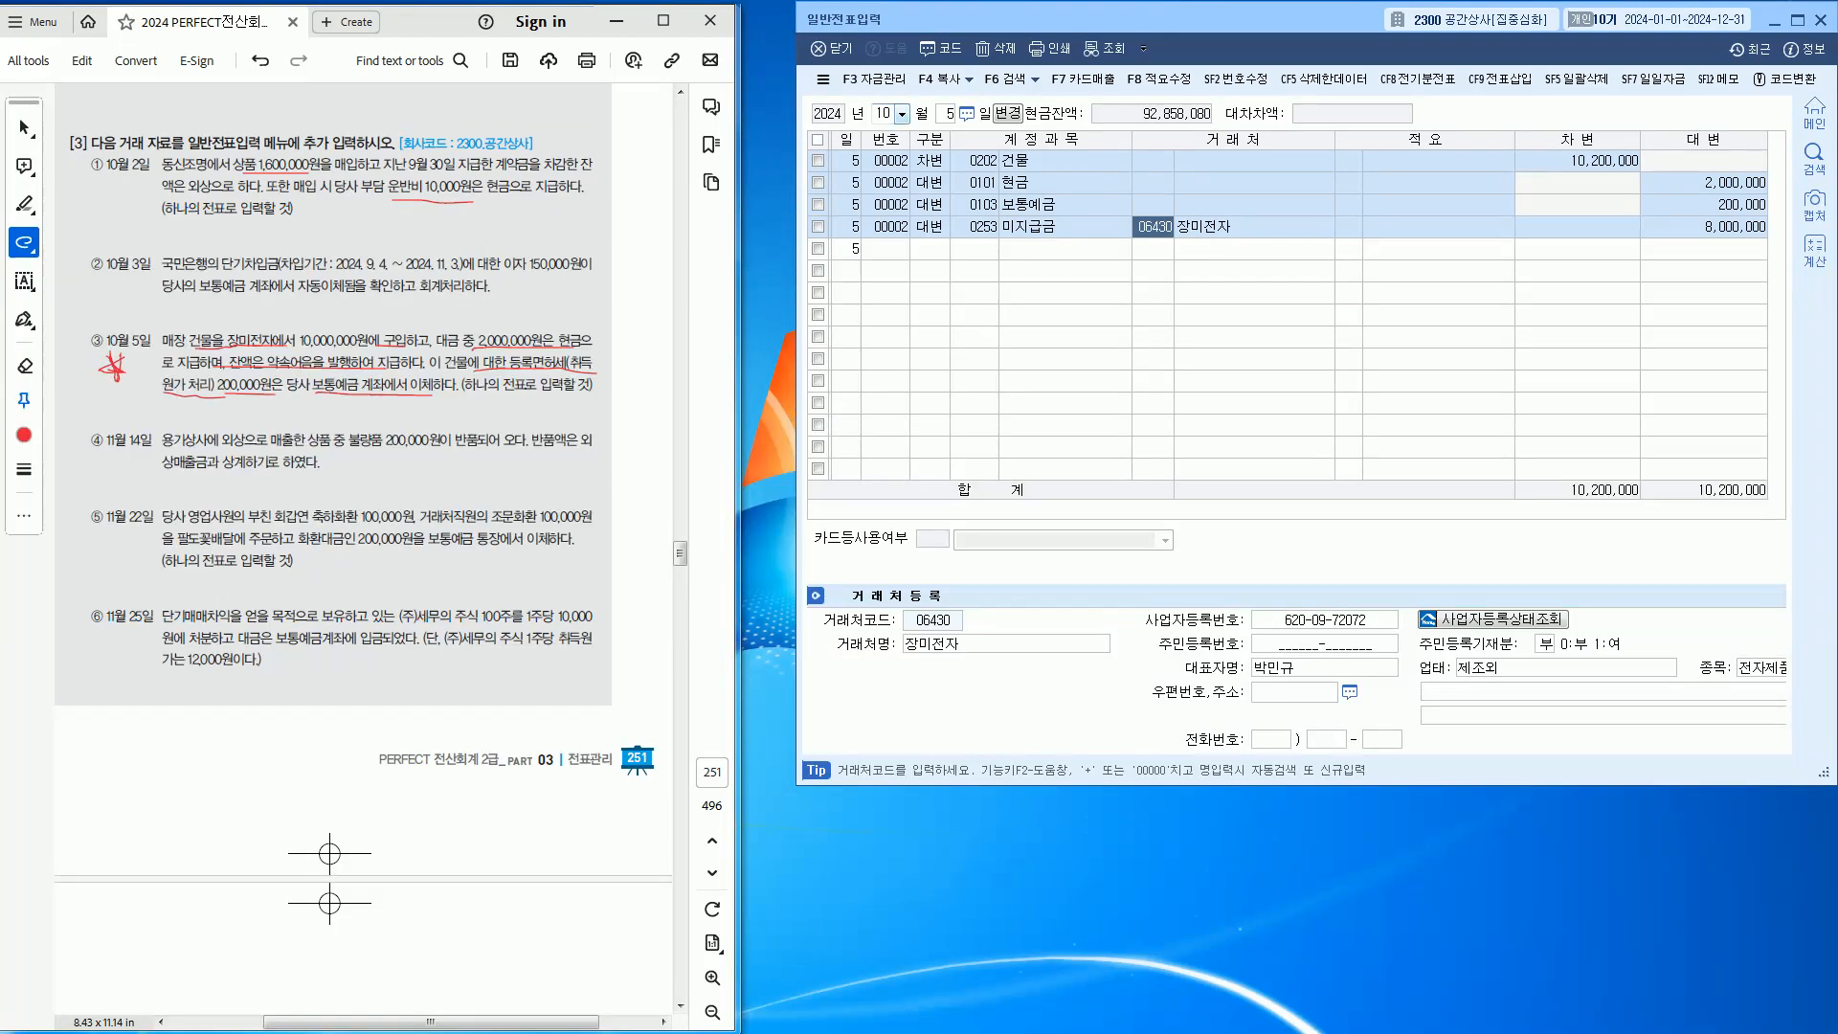
Switch the voucher date to November 14 and underline the sales return transaction for that date in the textbook PDF
left_click(901, 113)
type("11")
key("Return")
type("14")
key("Return")
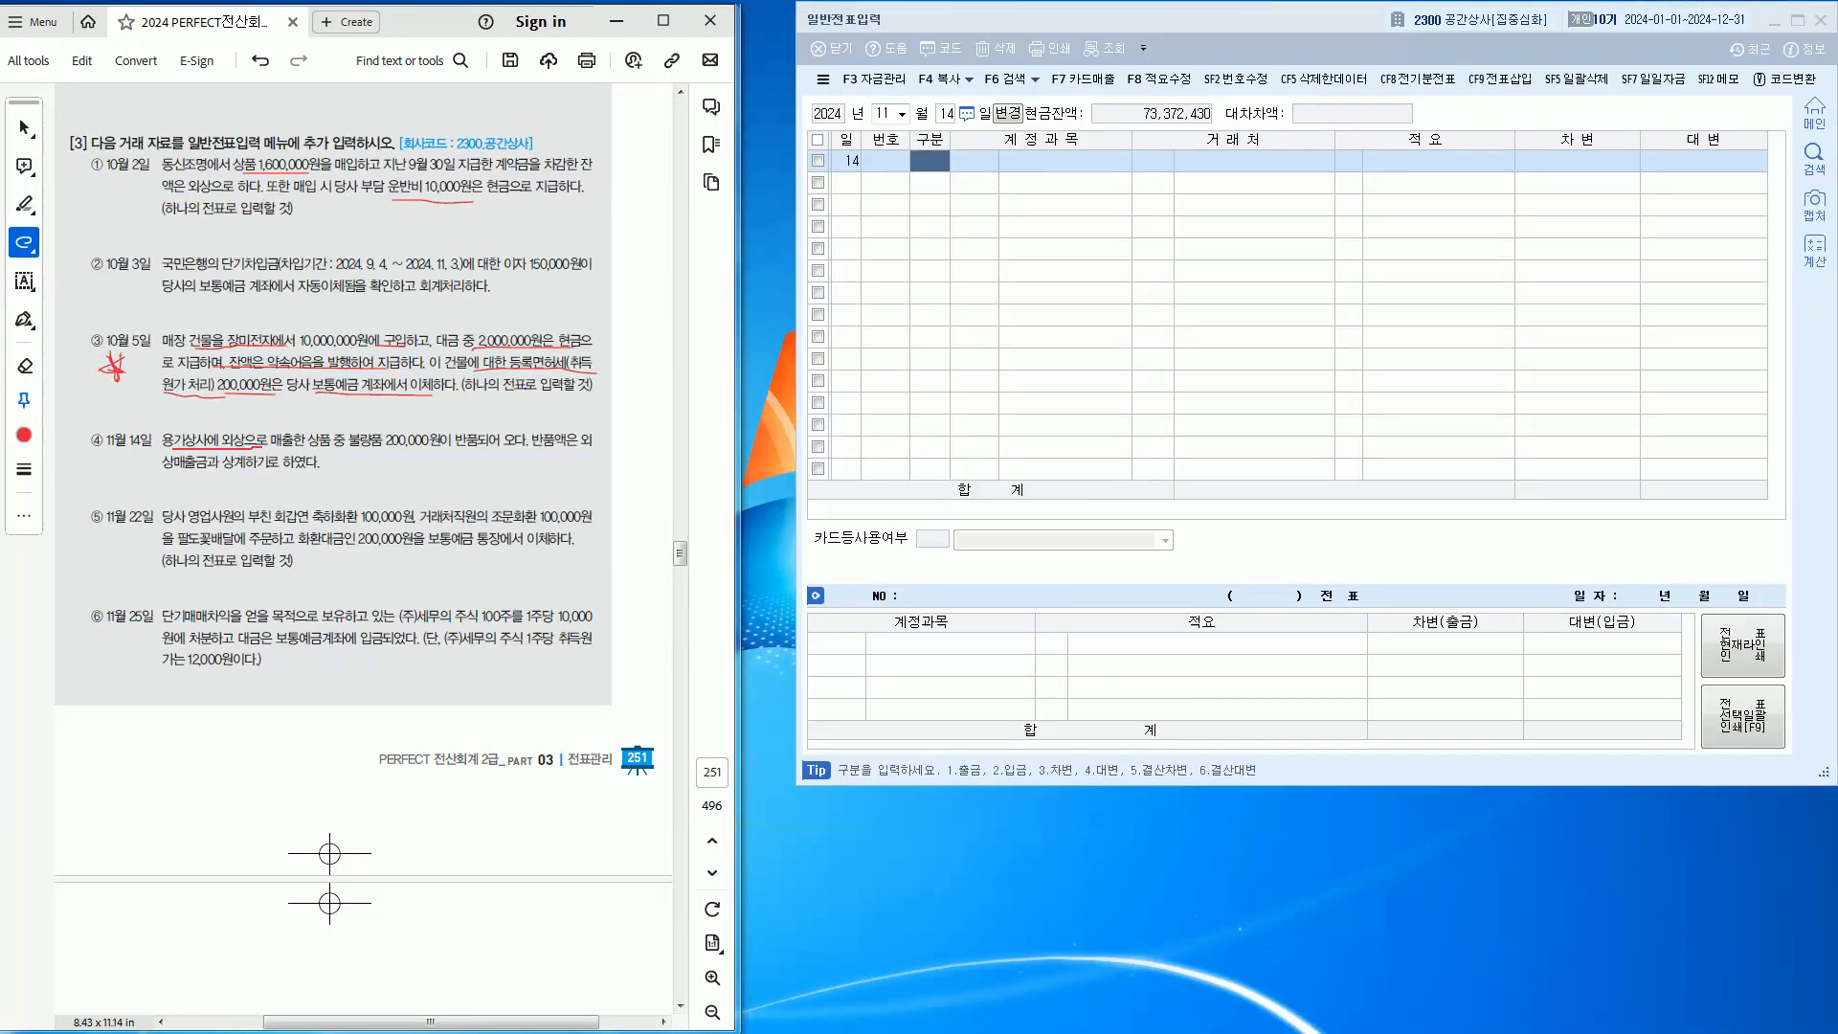
left_click_drag(308, 447, 595, 449)
left_click_drag(183, 471, 324, 471)
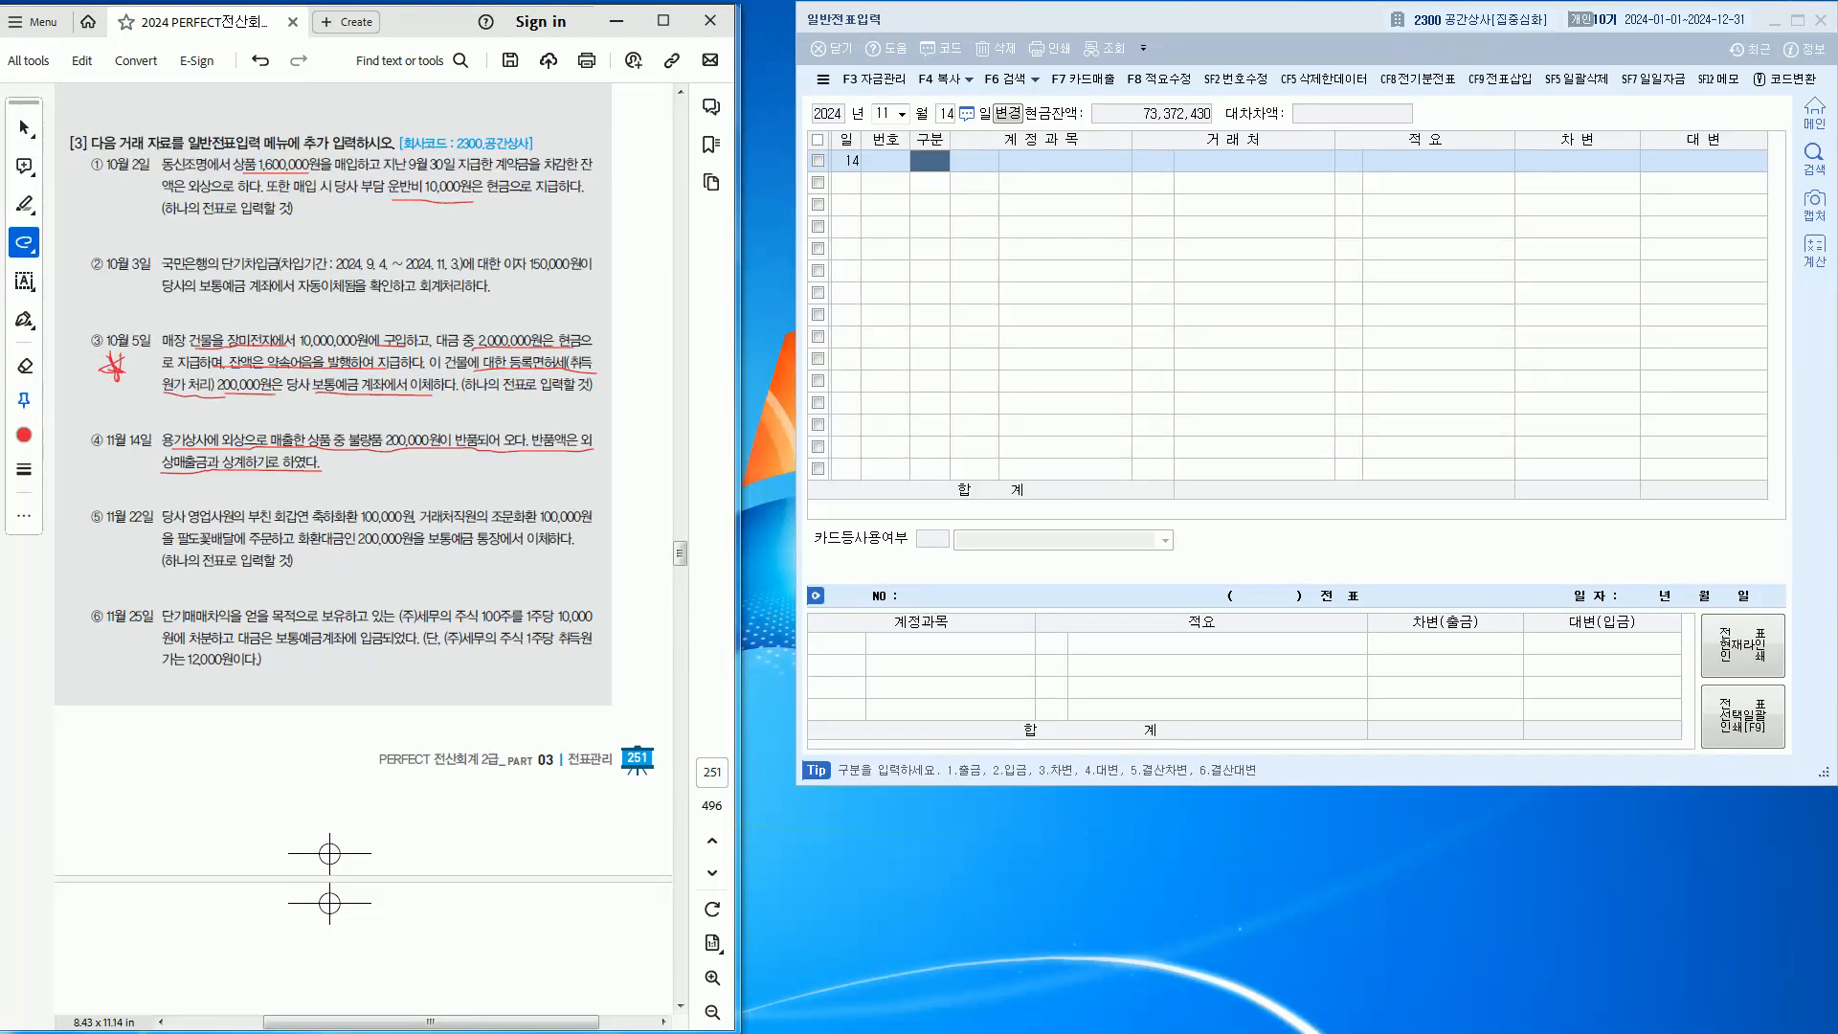
Enter a debit line for 상품매출 (401) of 200,000 on November 14
left_click(930, 160)
type("3")
key("Return")
type("상품매")
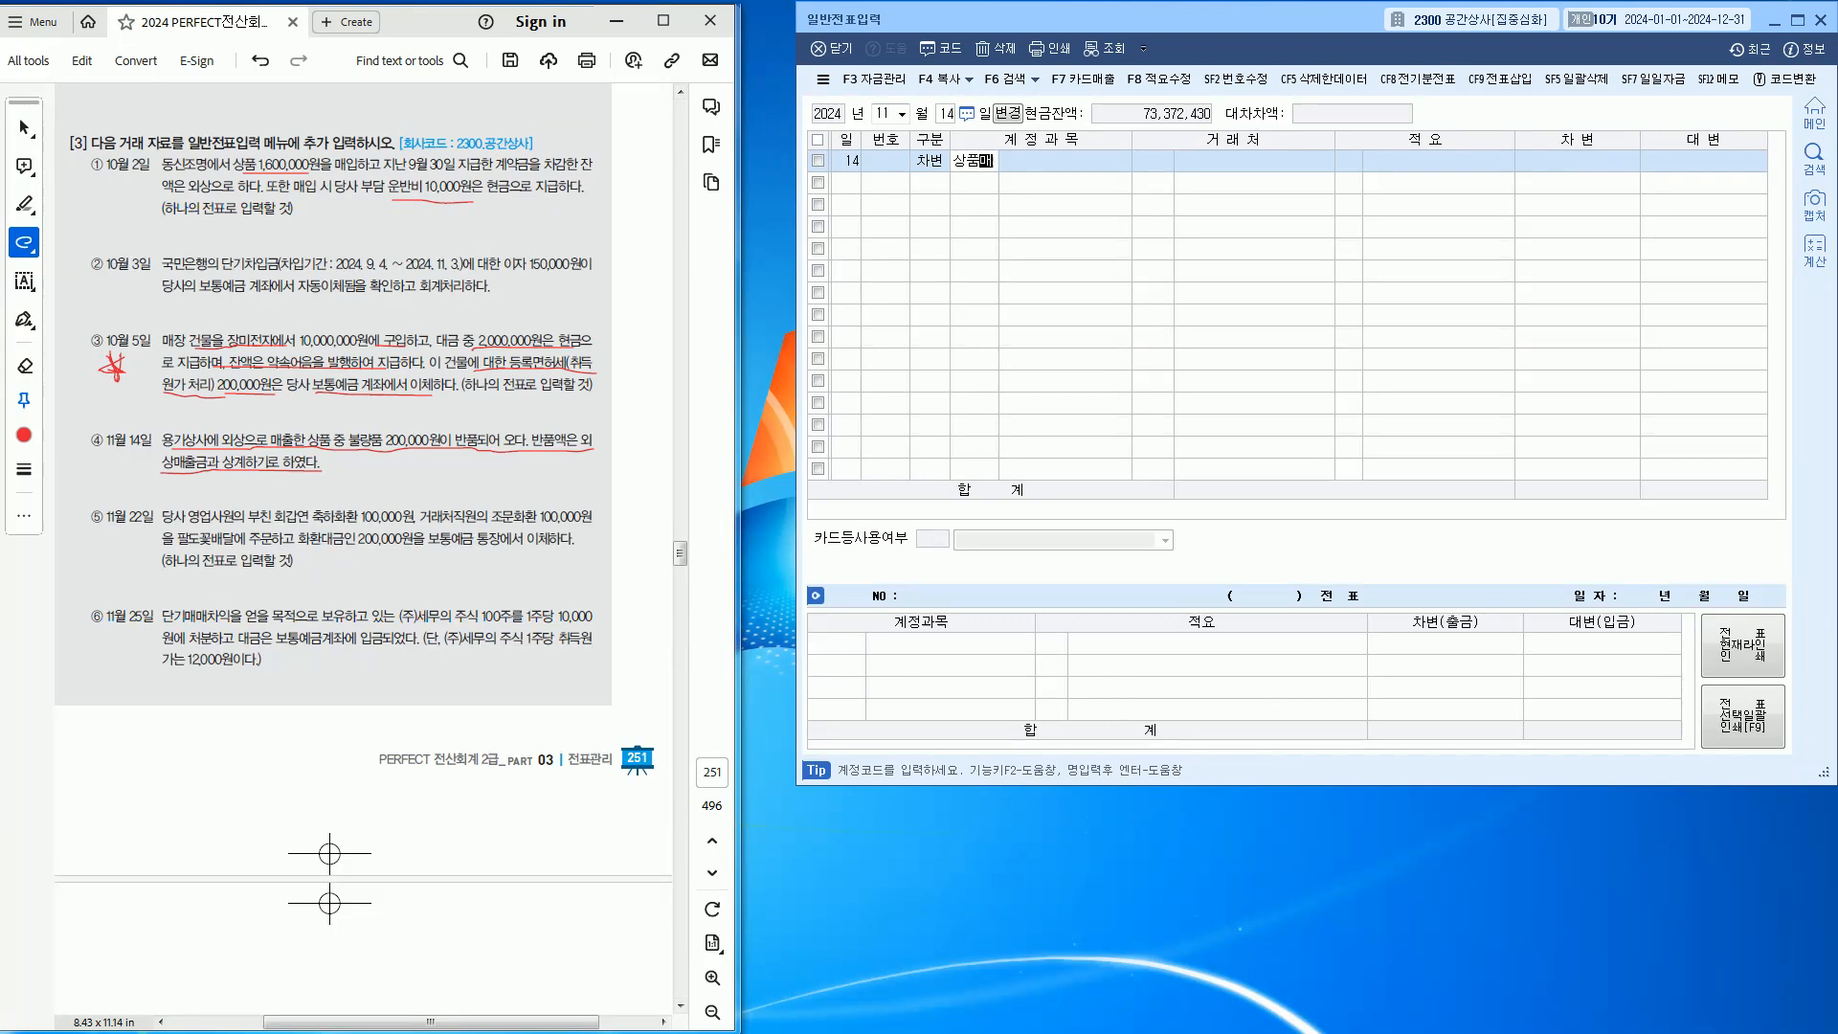
key("Return")
key("Return")
key("Return")
key("Return")
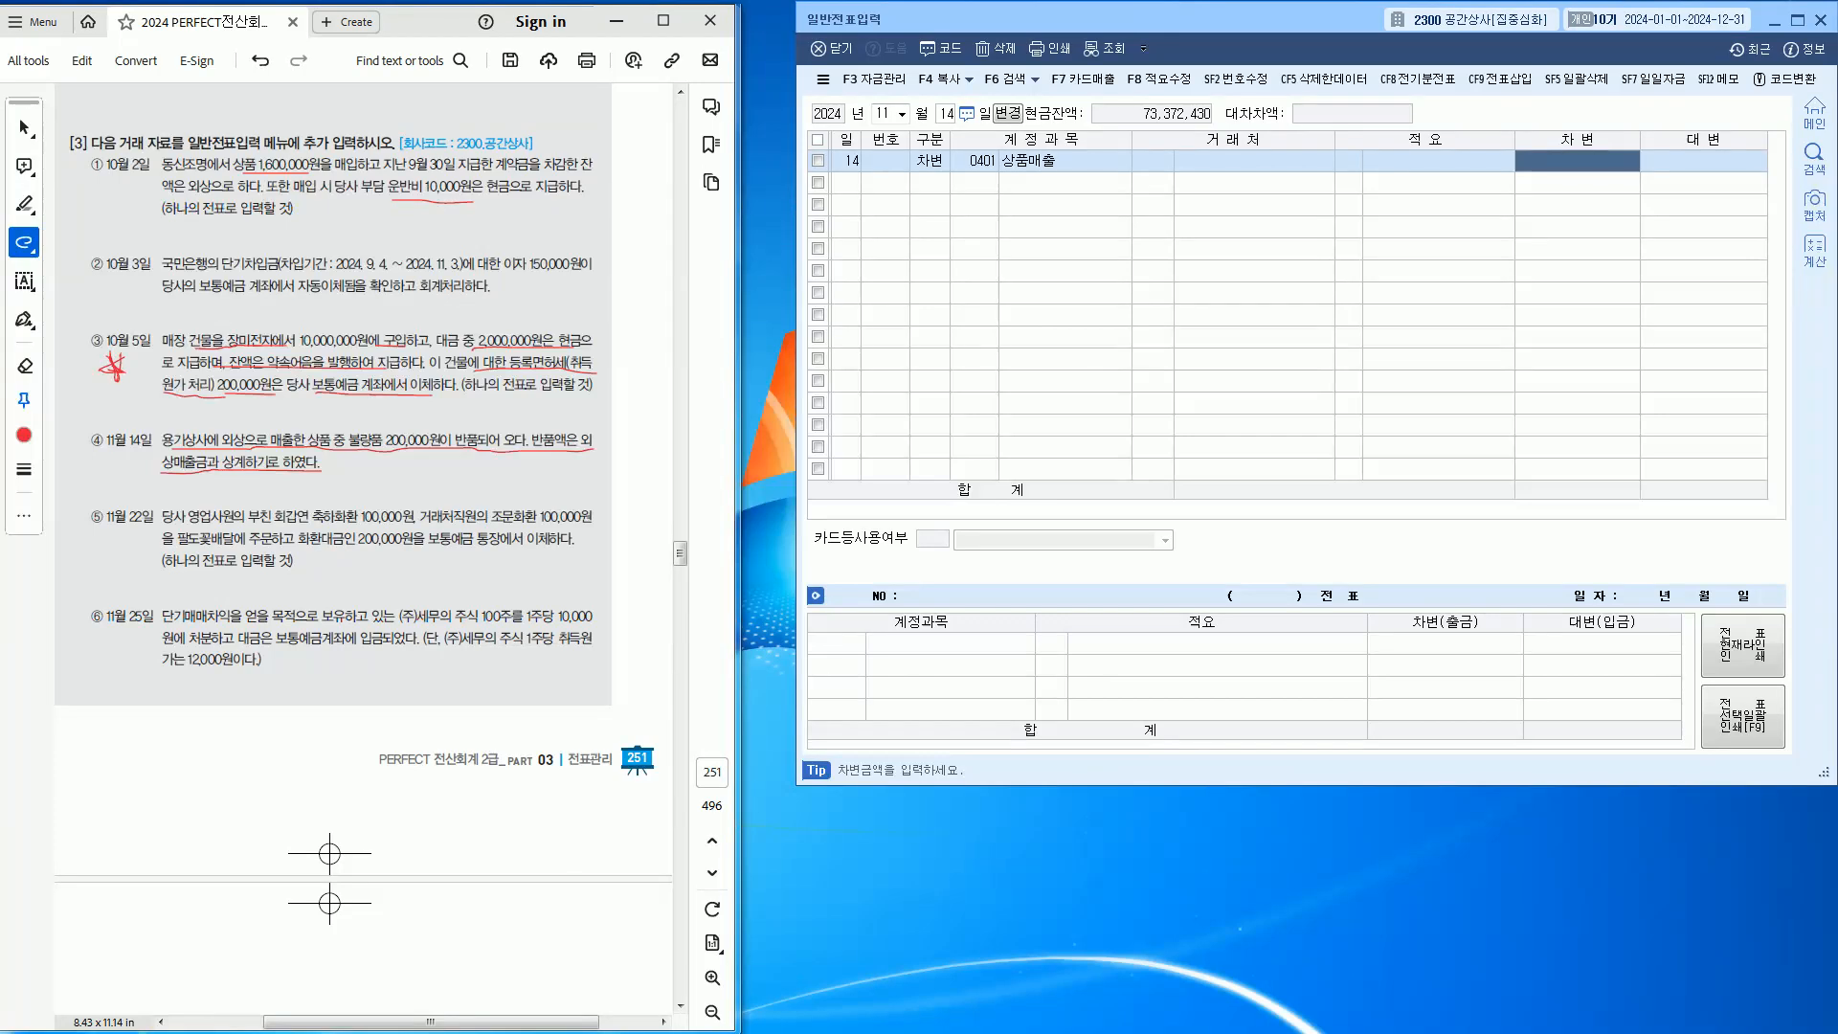
type("2000000")
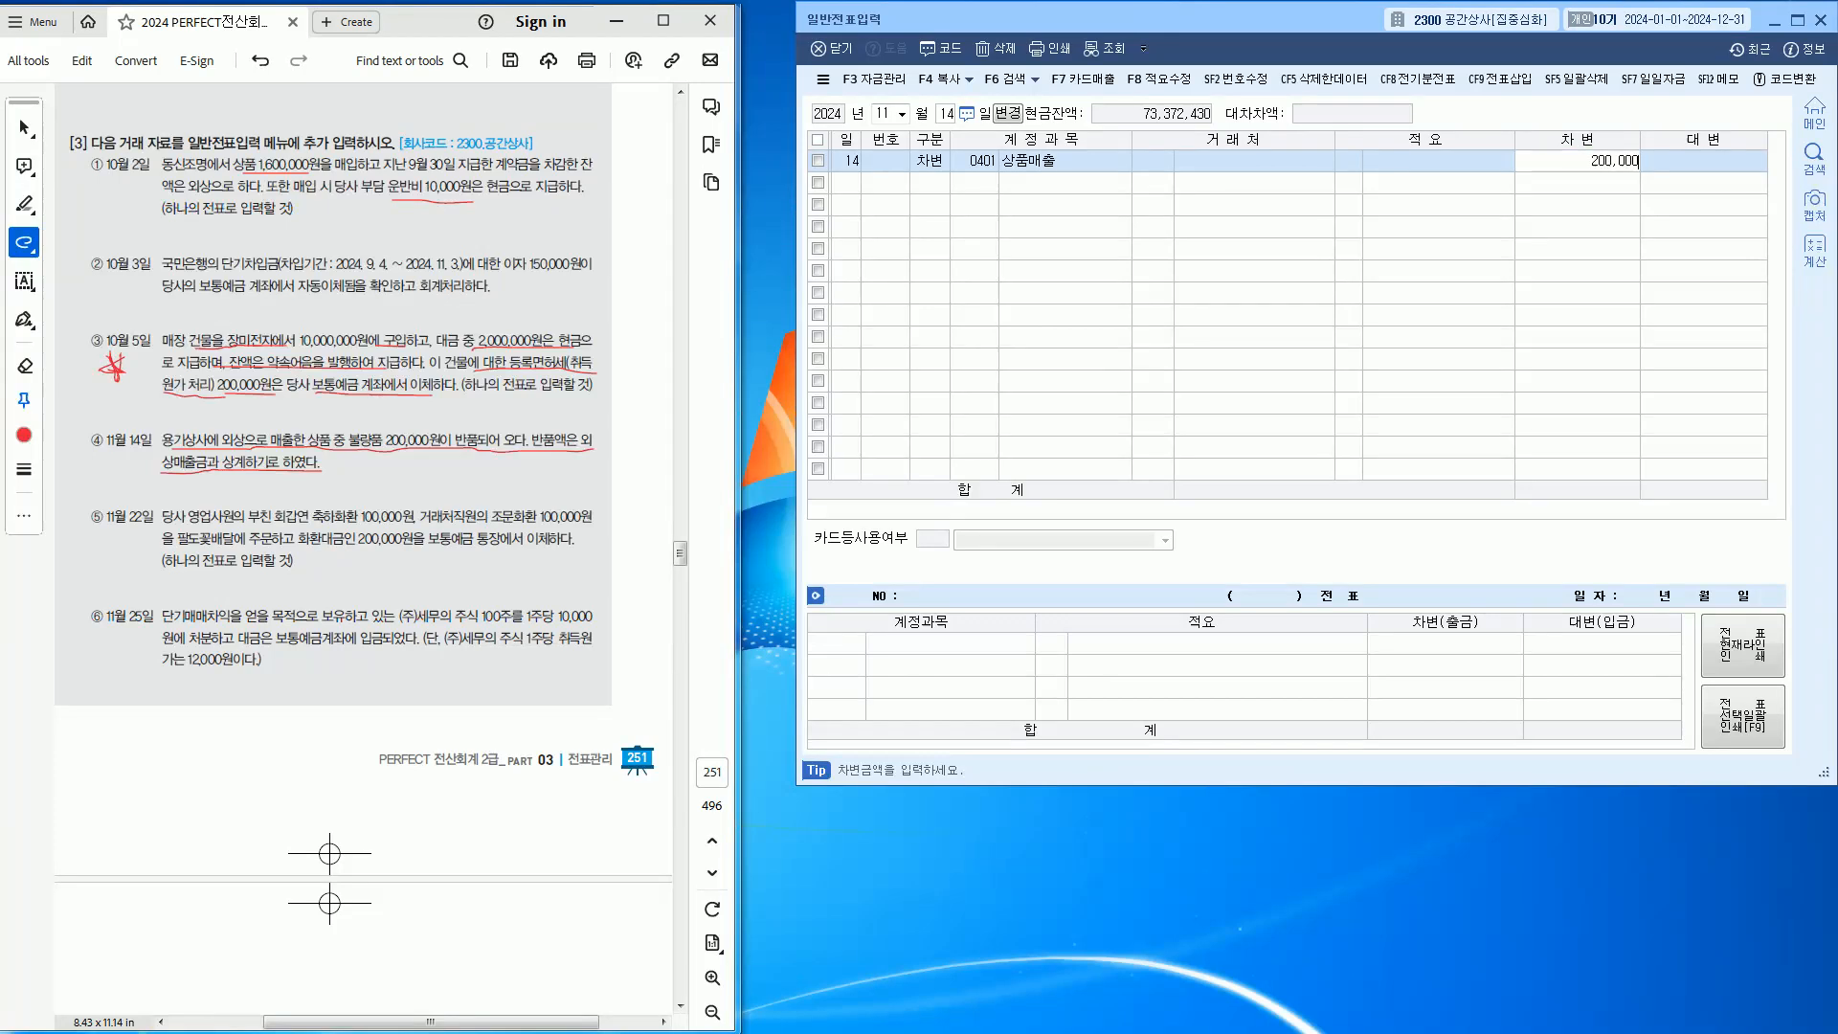
key("Return")
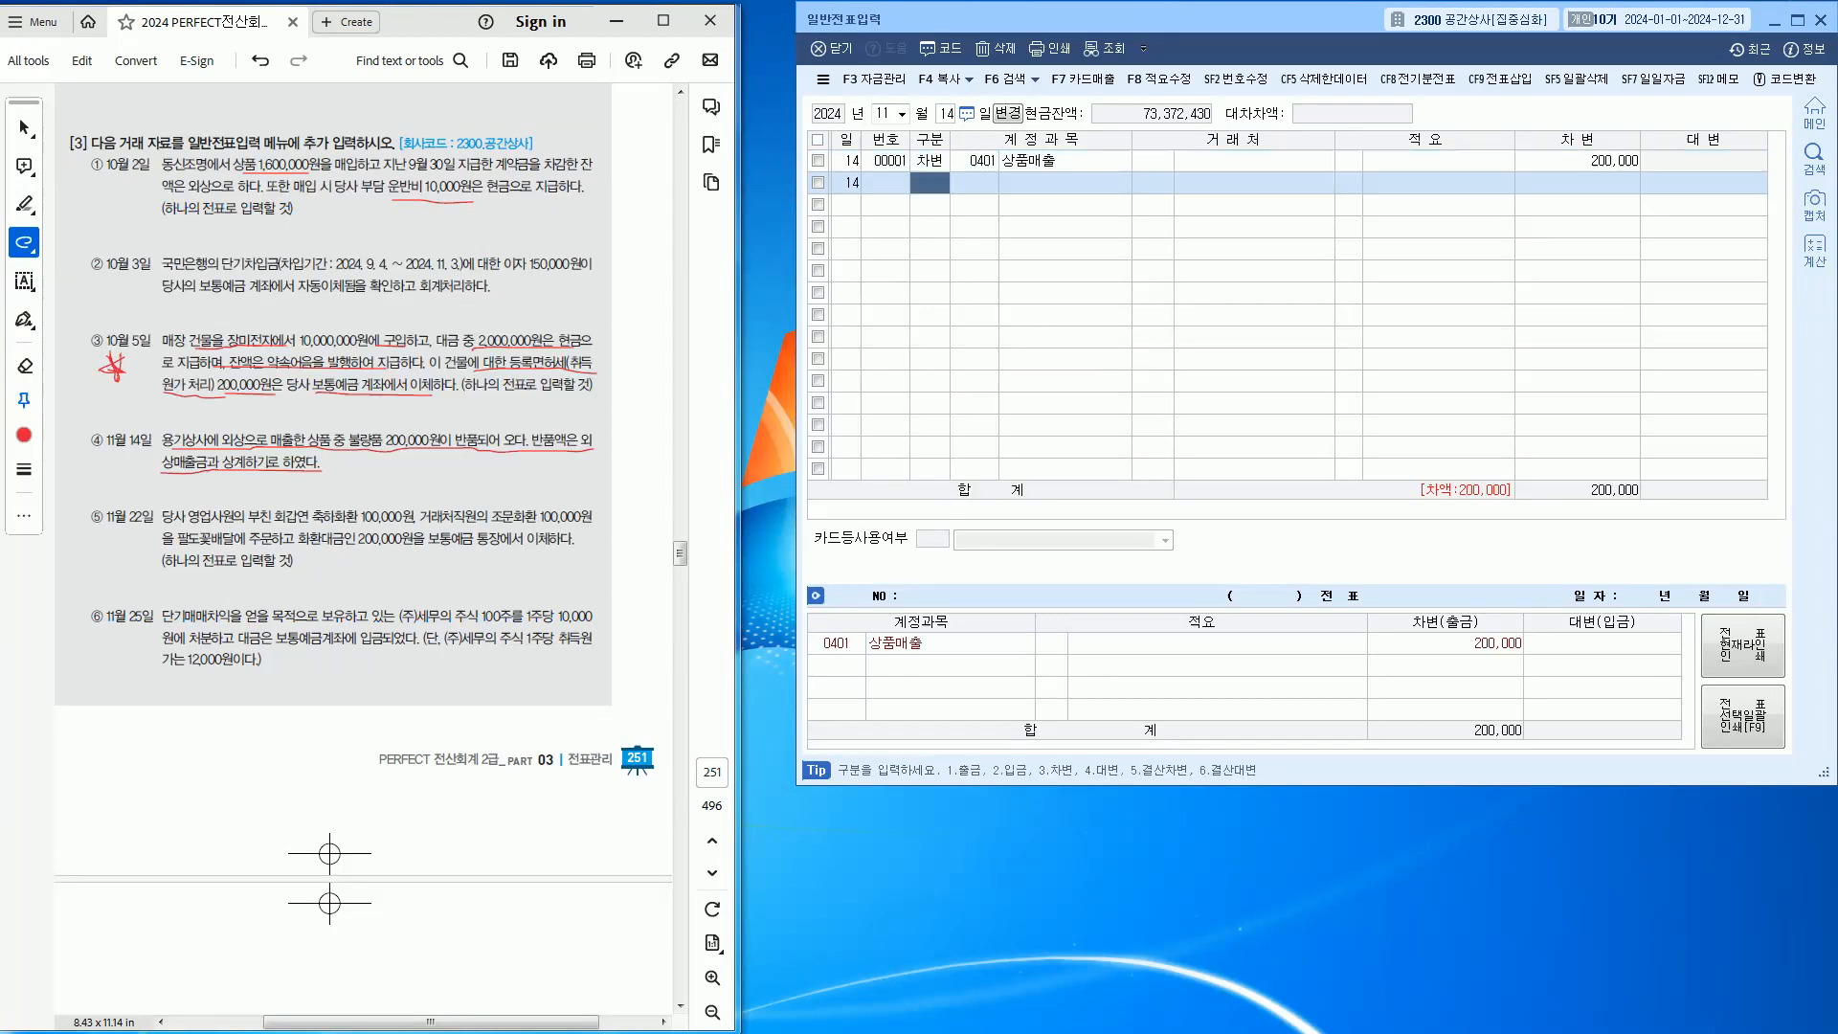
Add a credit line for 외상매출금 (108) with vendor 용기상사 (02110) and 200,000, and return to the day entry
type("4")
key("Return")
type("108")
key("Return")
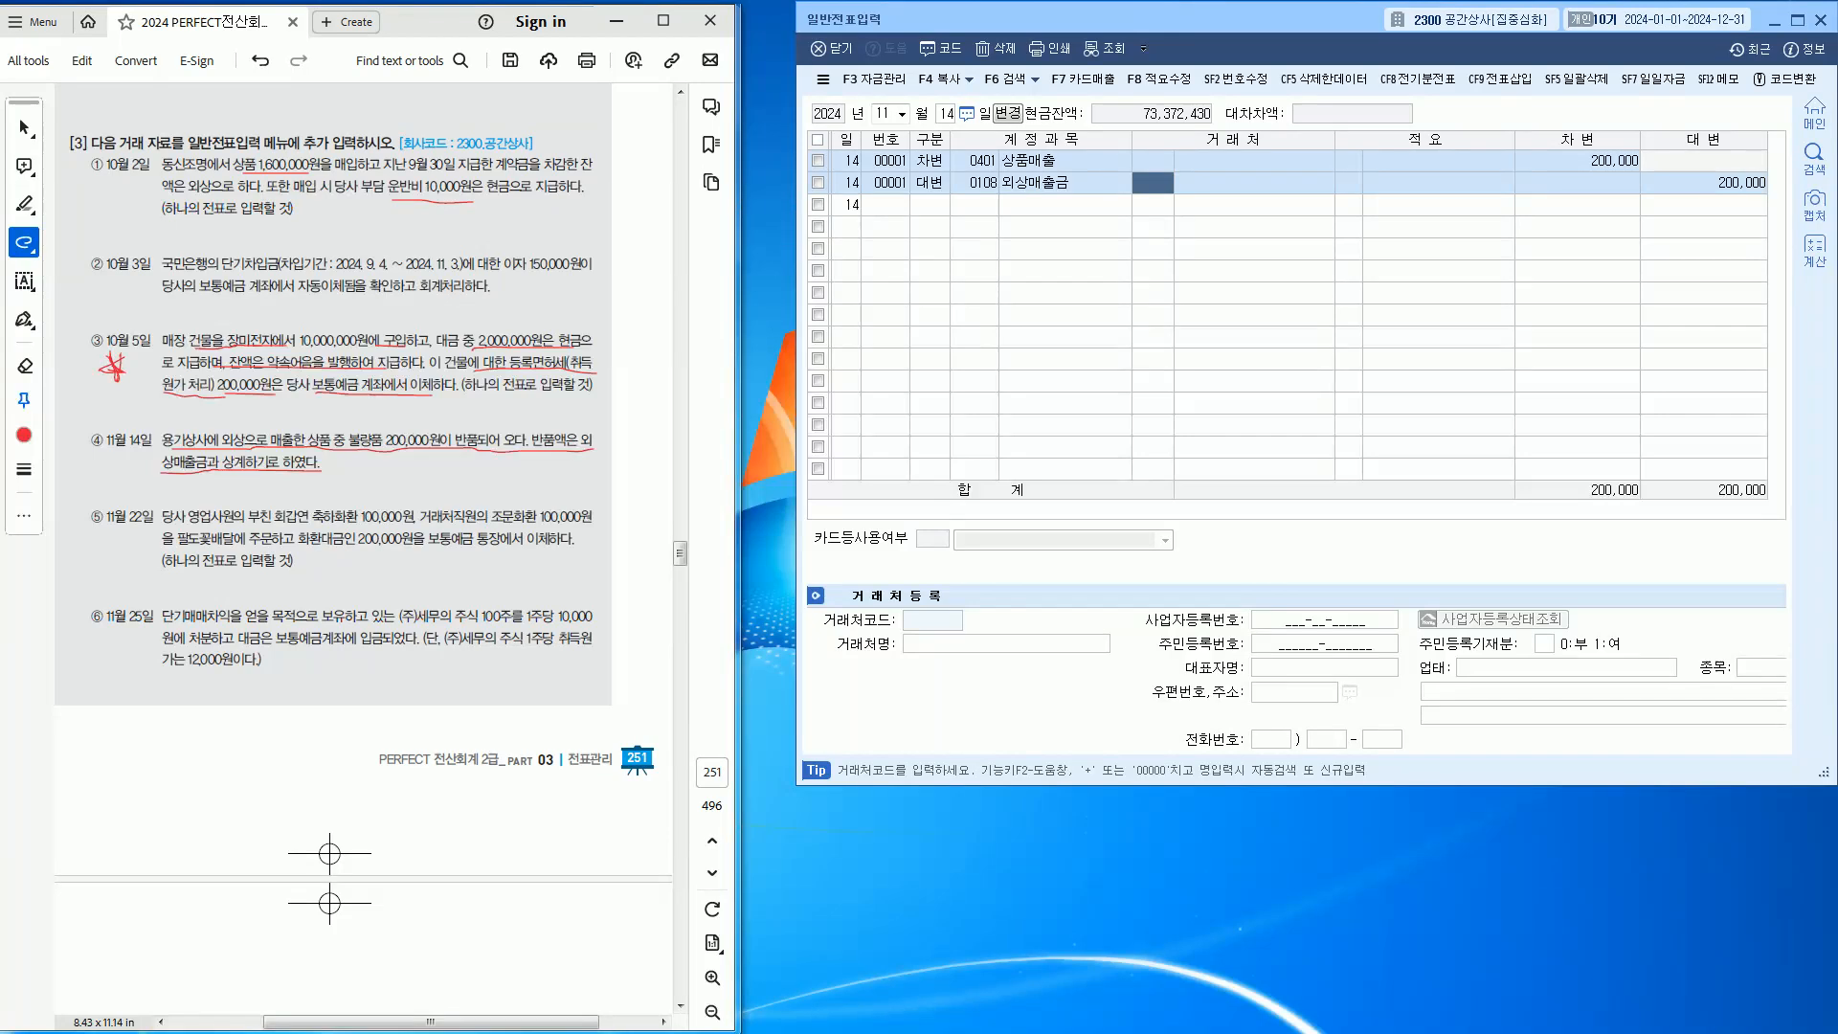
type("용기")
key("Return")
key("Return")
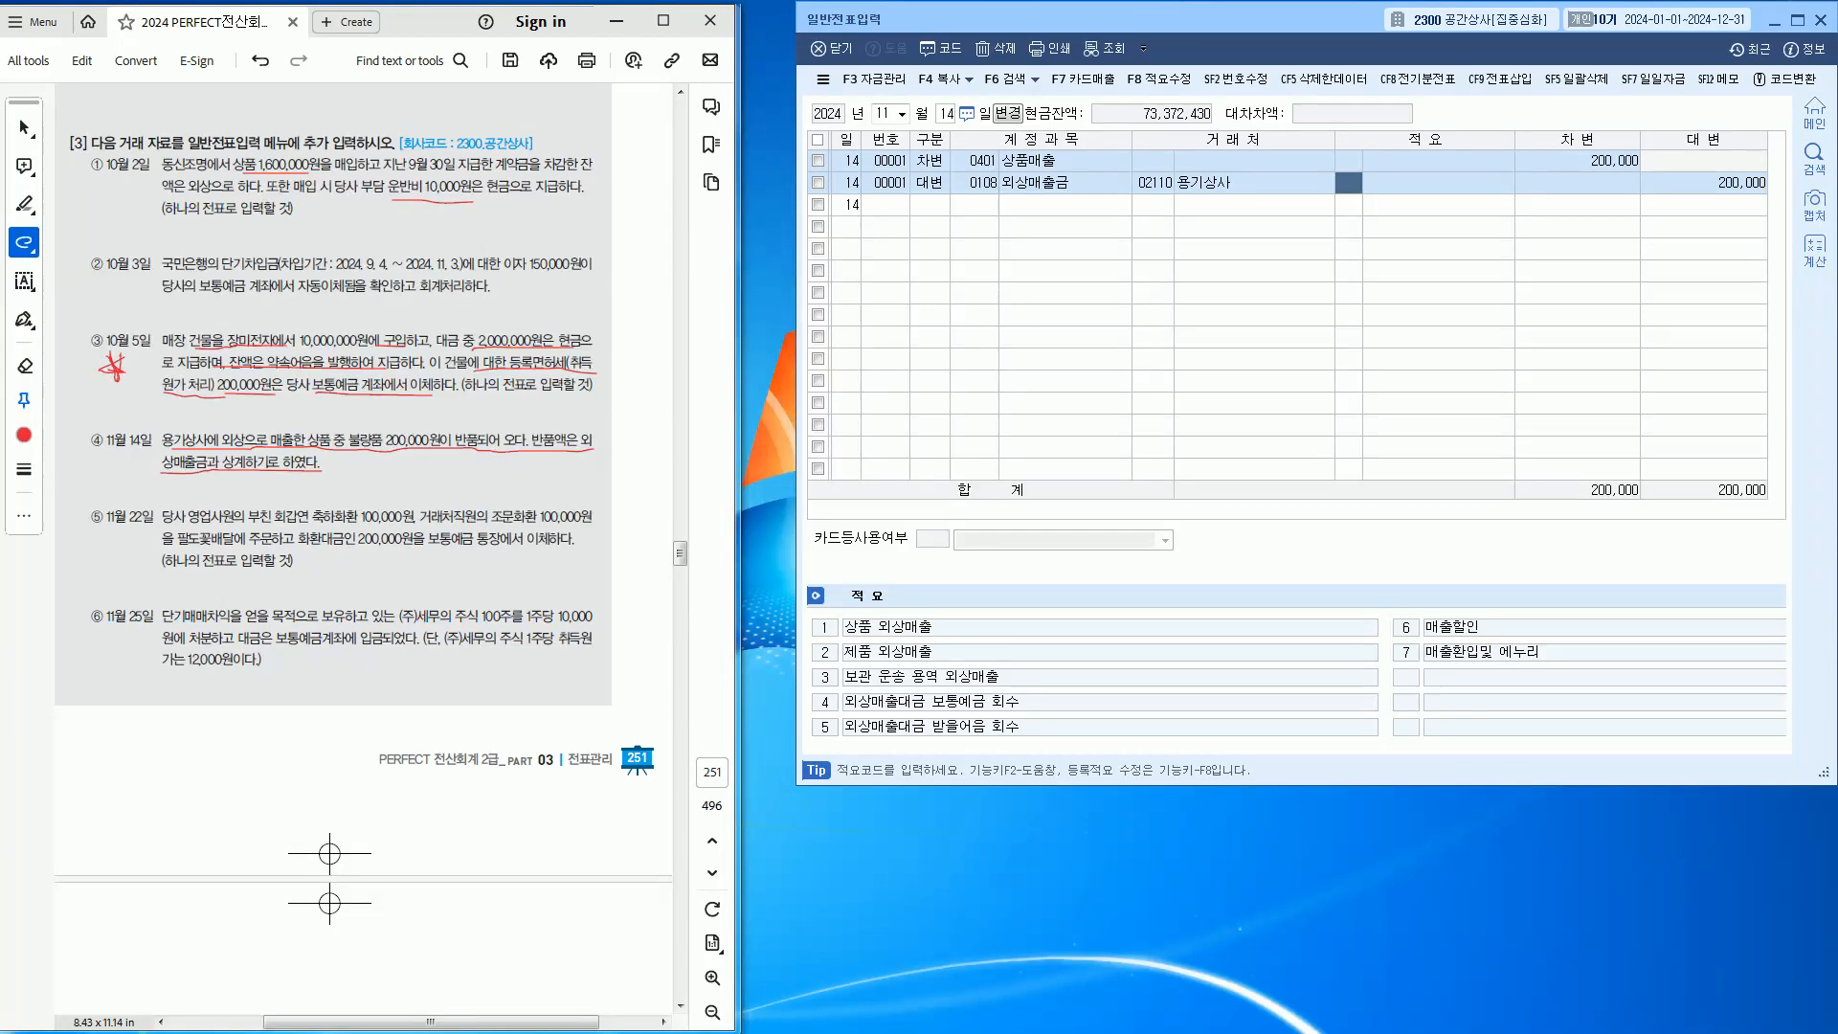
left_click(975, 161)
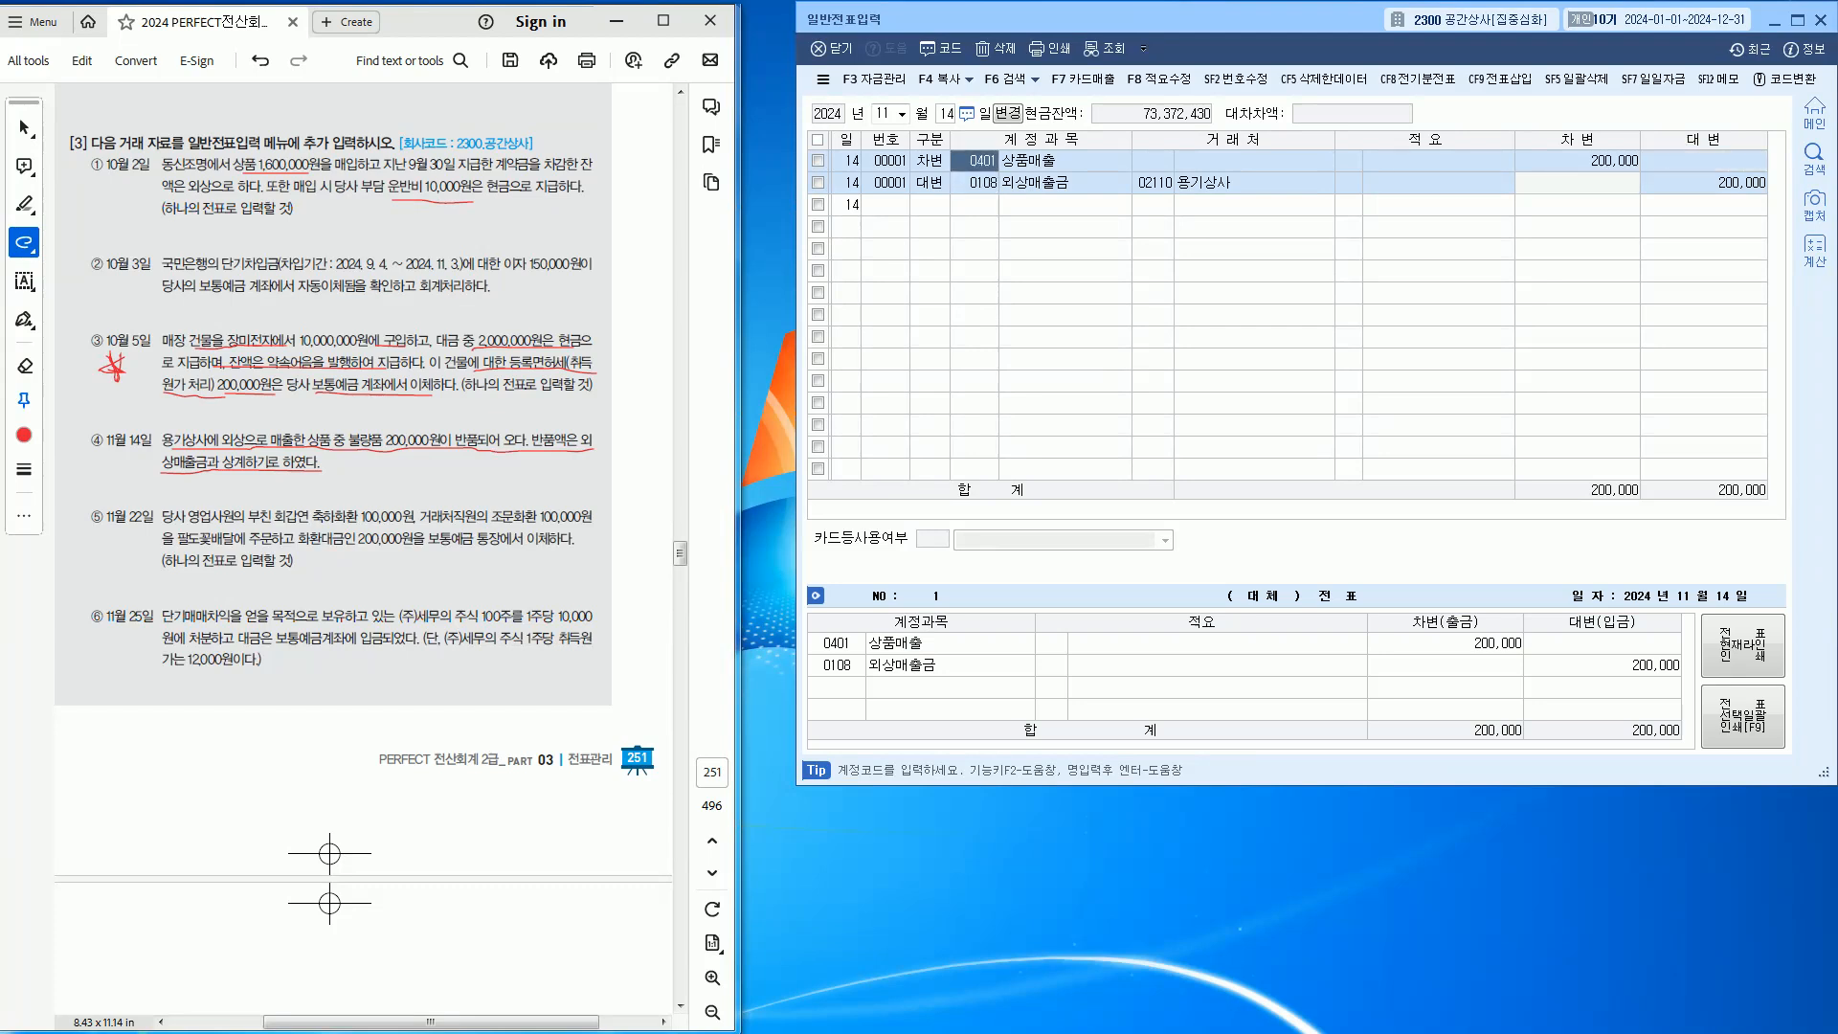
left_click(975, 183)
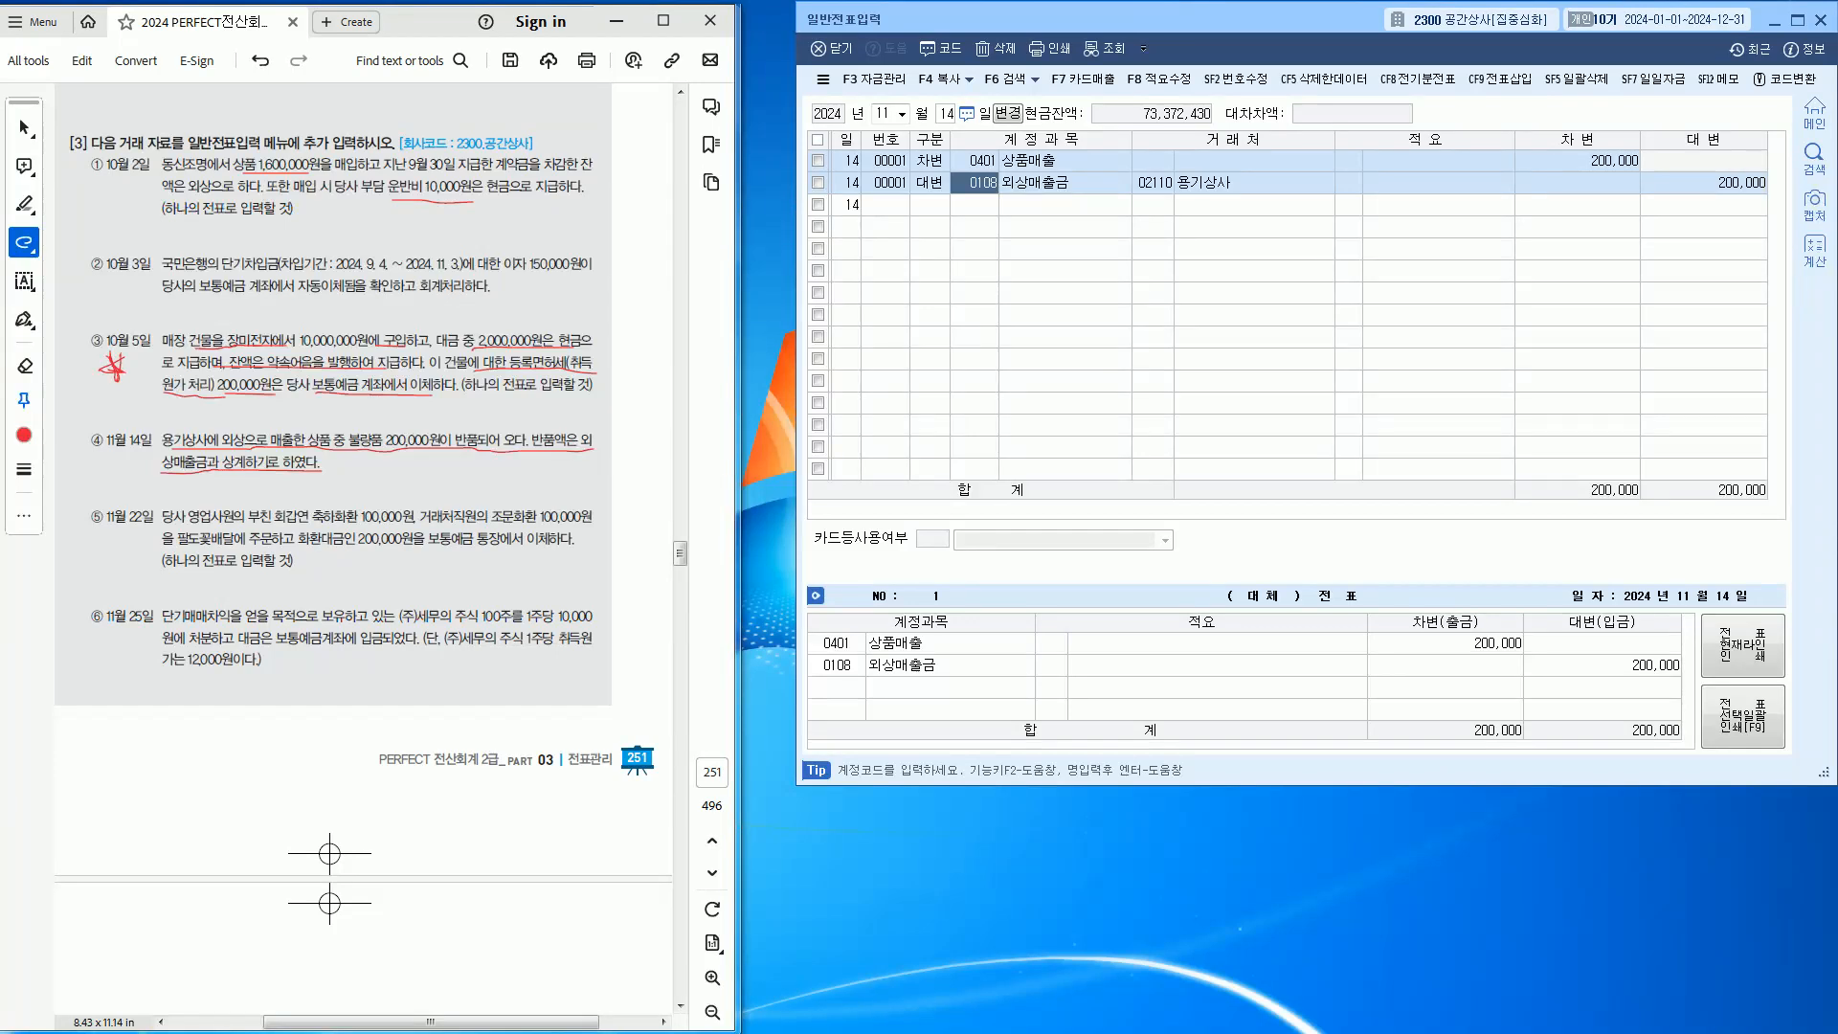
key("Escape")
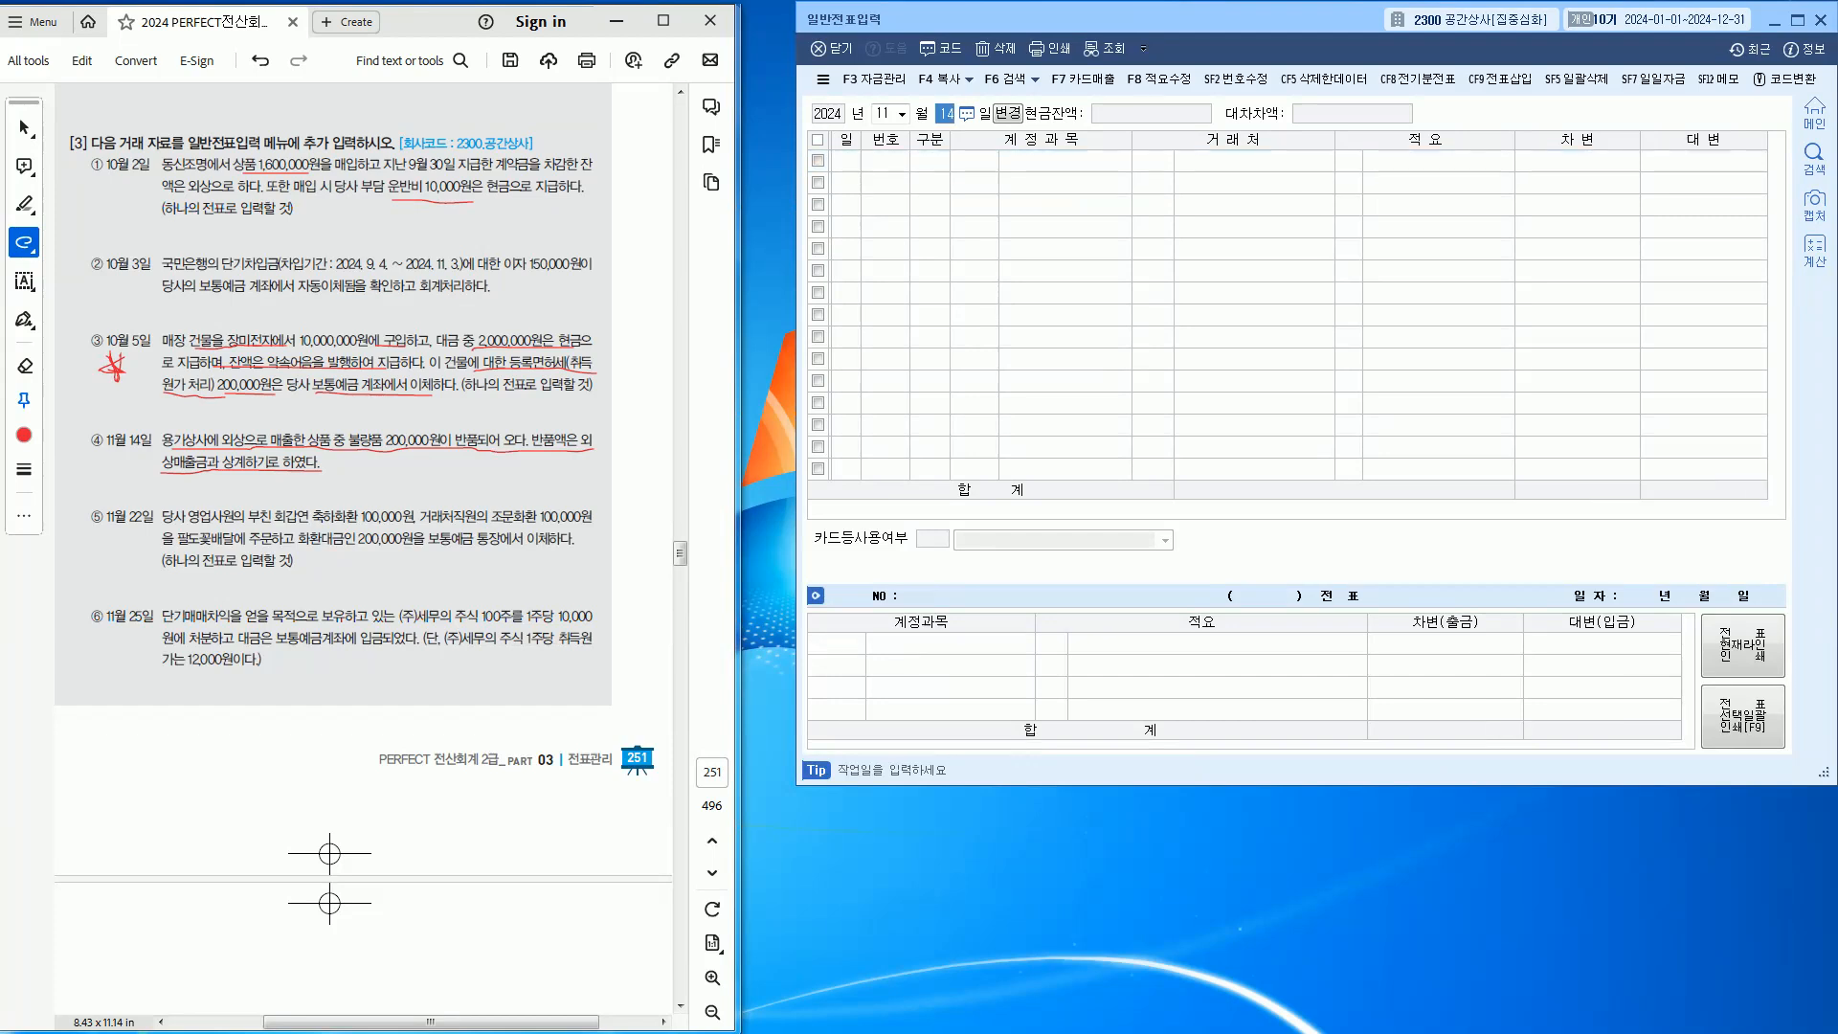
Switch to November 22 and underline the key phrases of the wreath payment transaction in the textbook PDF
type("22")
key("Return")
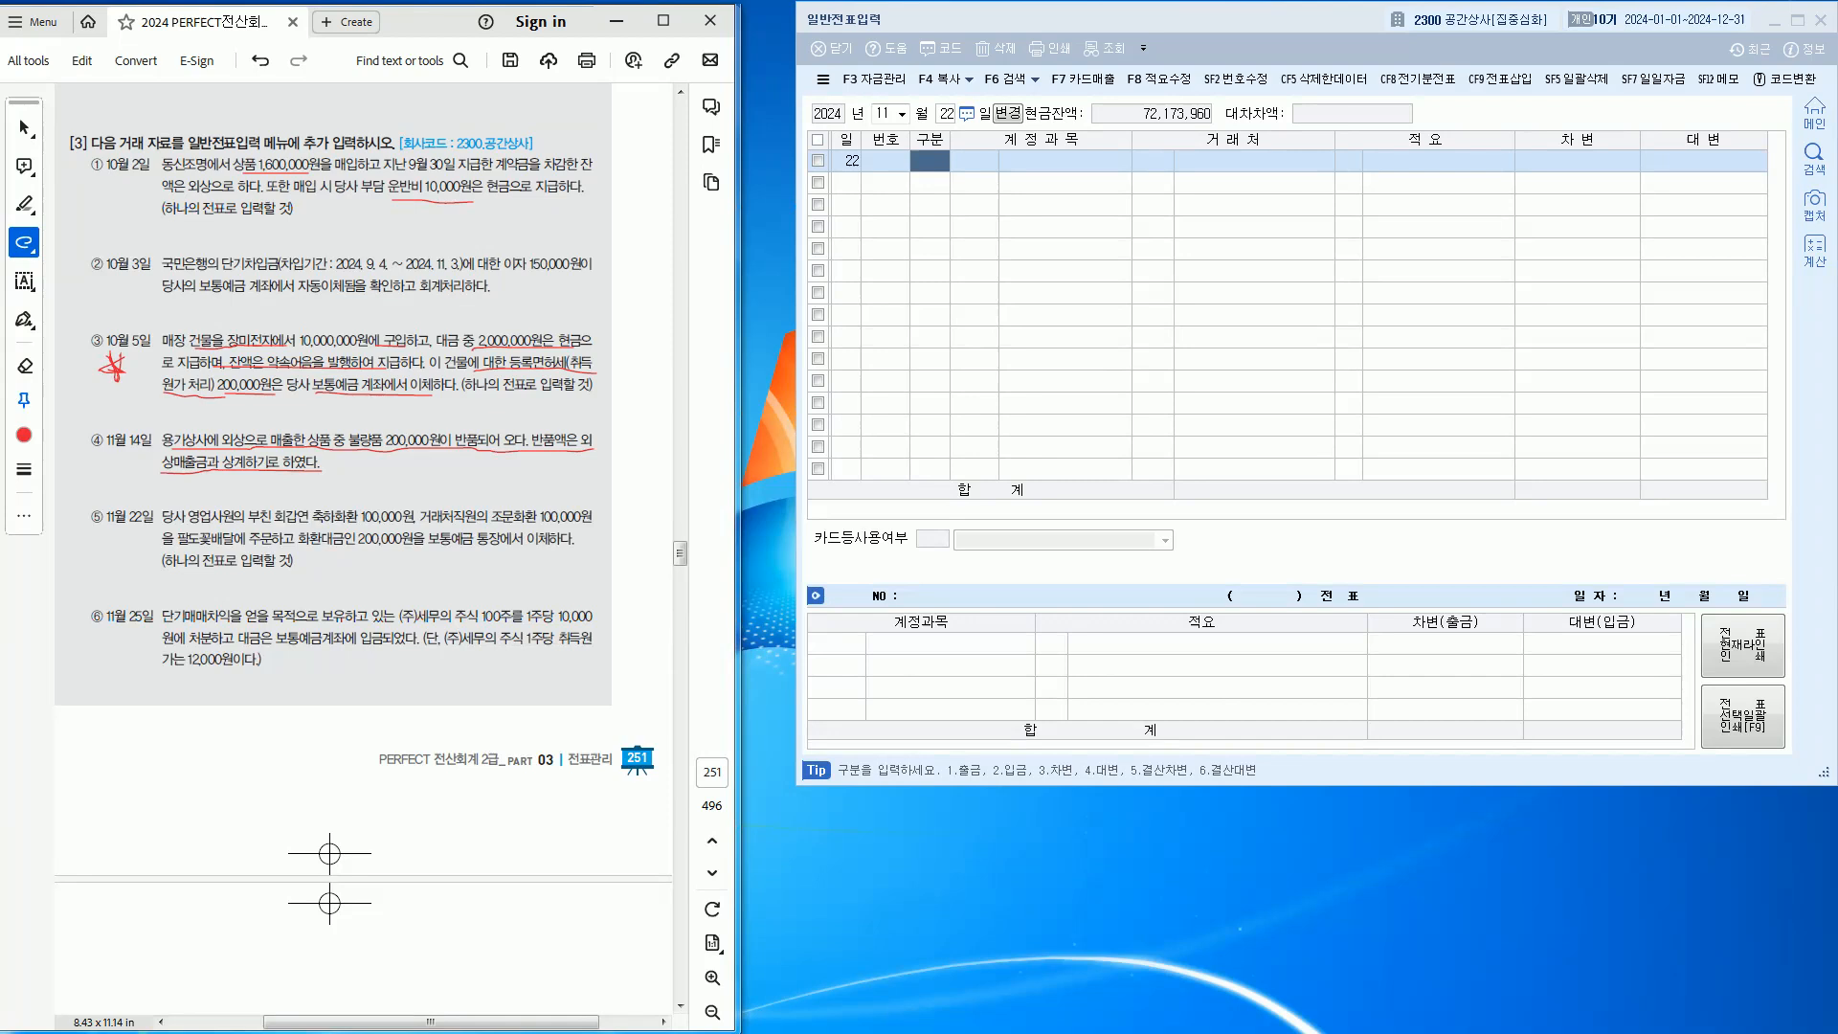
left_click_drag(339, 527, 591, 528)
left_click_drag(173, 549, 571, 554)
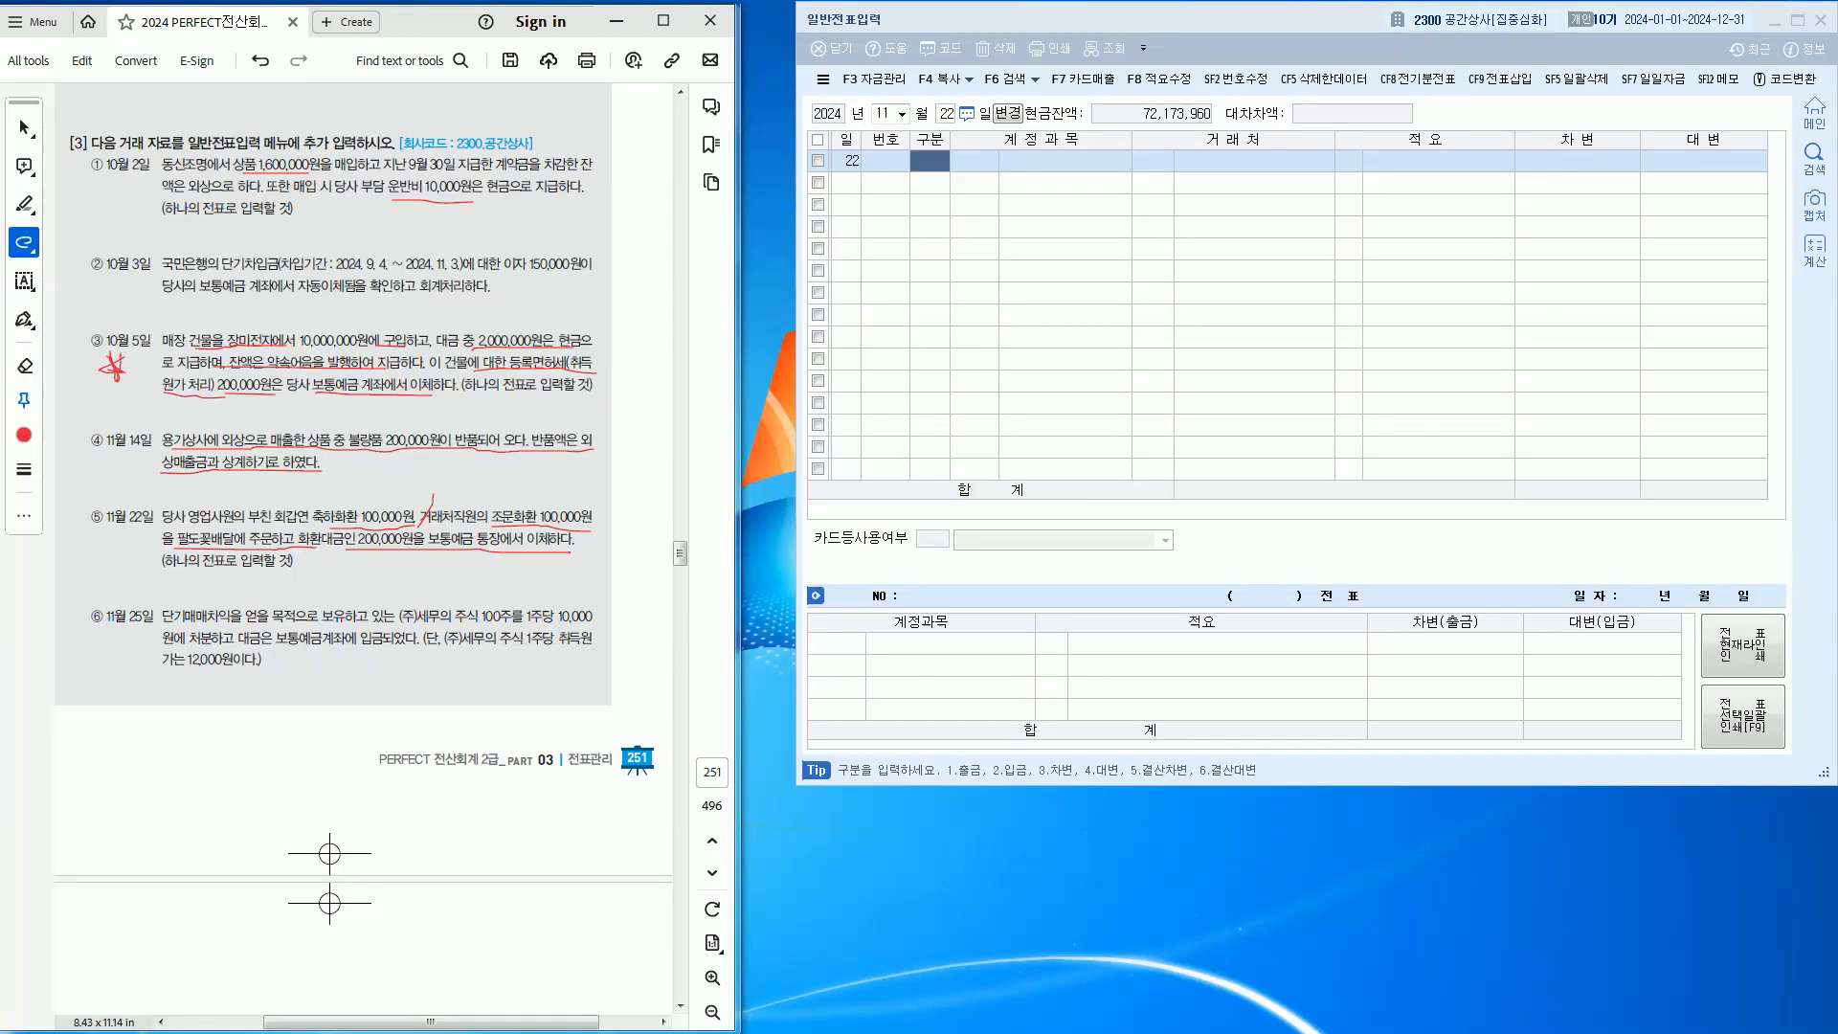
Enter a debit line for the selling and administrative account 복리후생비 (0811) of 100,000 on November 22
left_click(930, 161)
type("3")
key("Return")
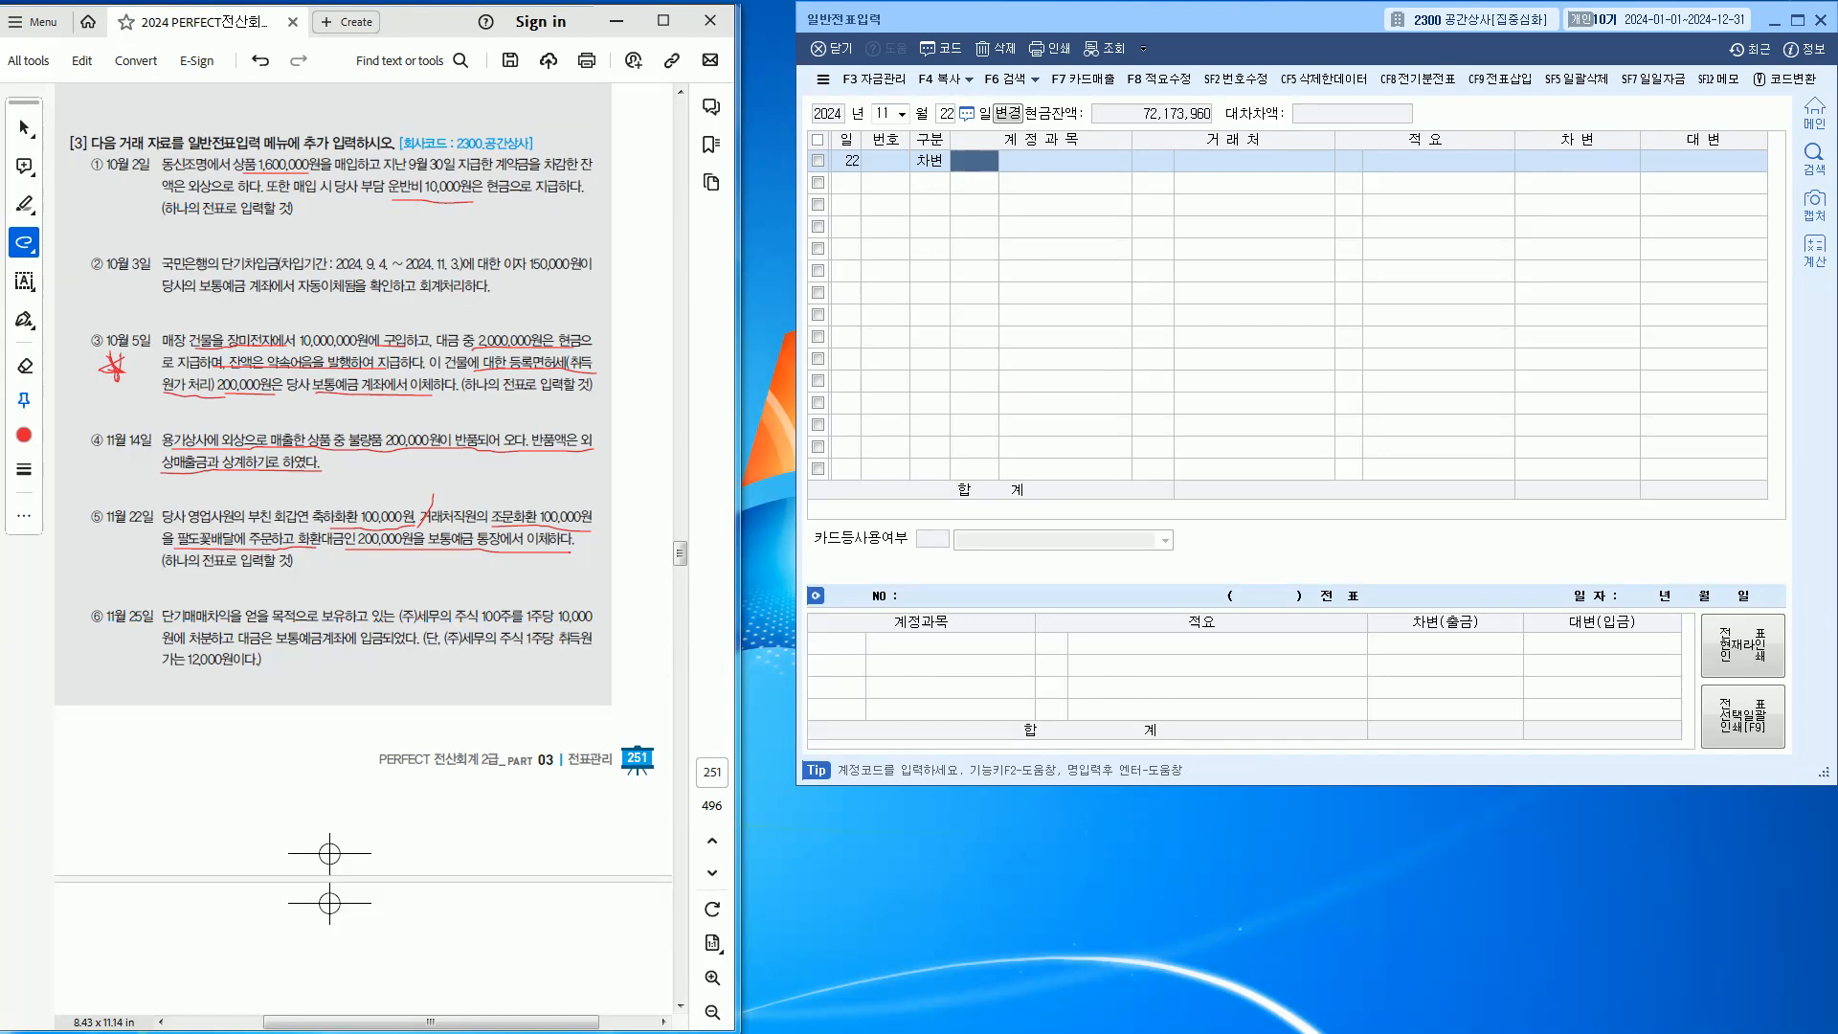
type("복리")
key("Return")
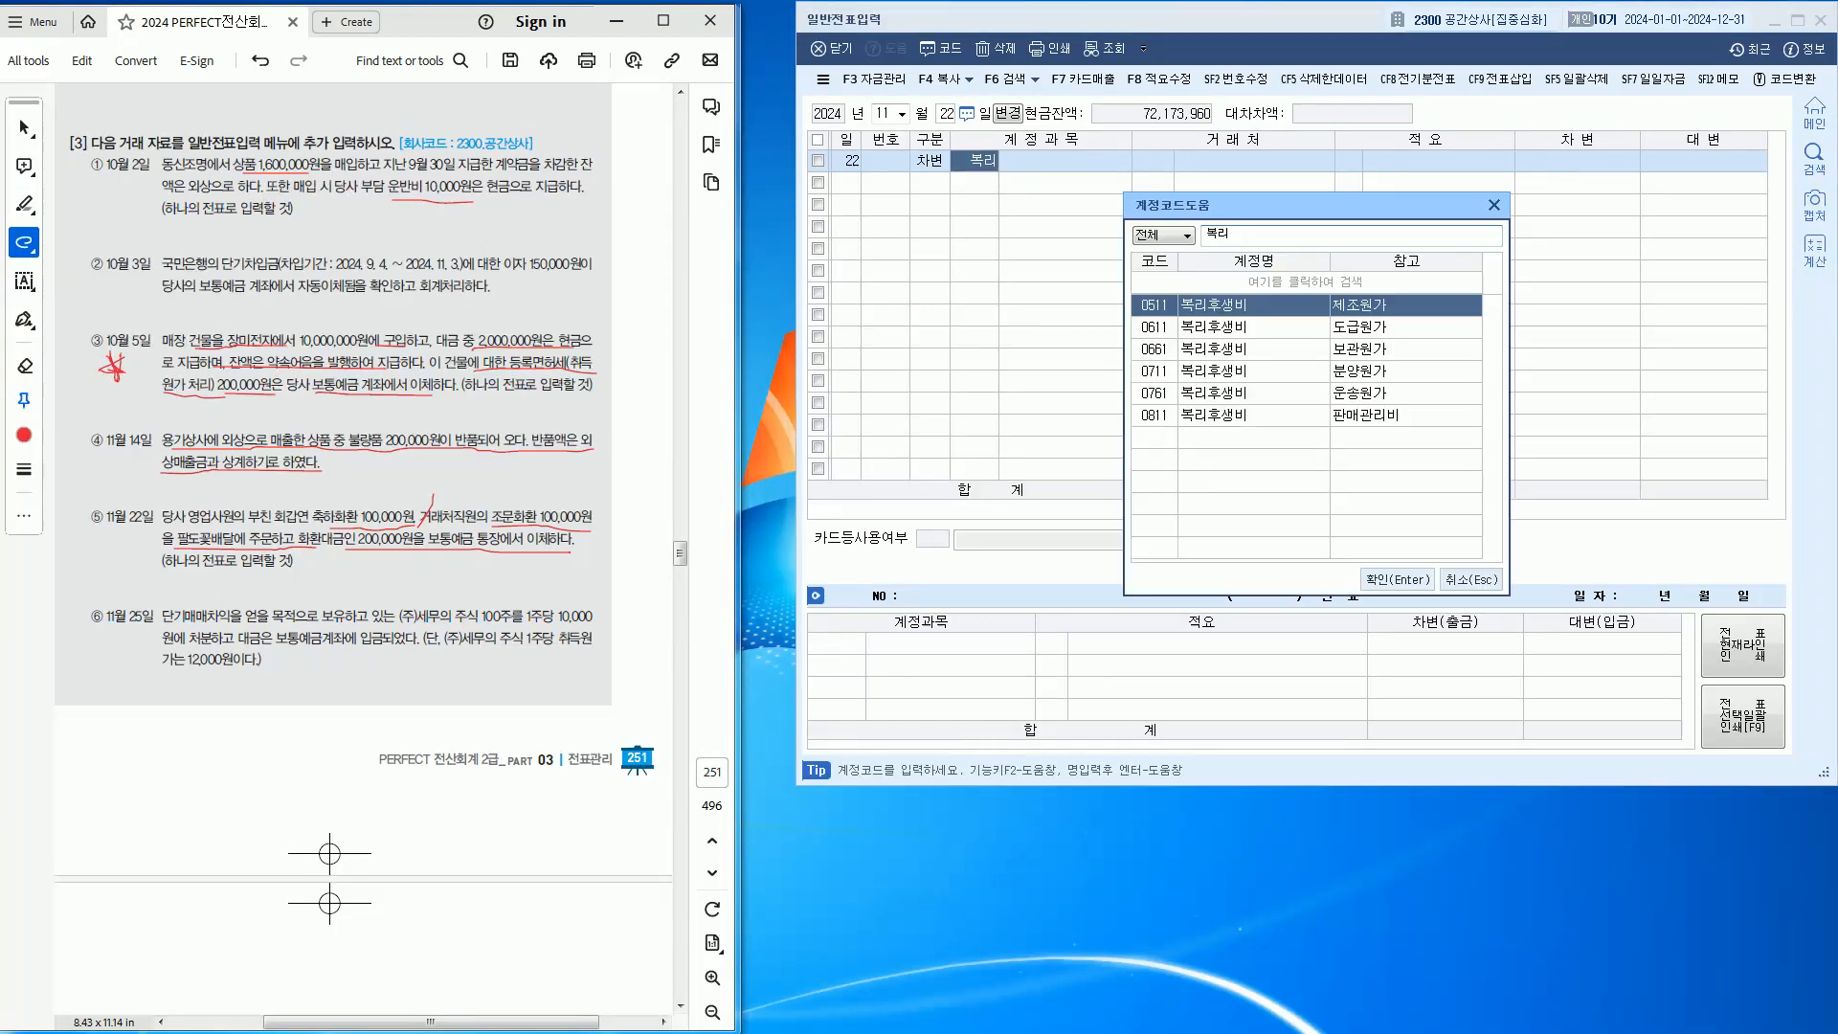
key("Down")
key("Down")
key("Down")
key("Down")
key("Down")
key("Return")
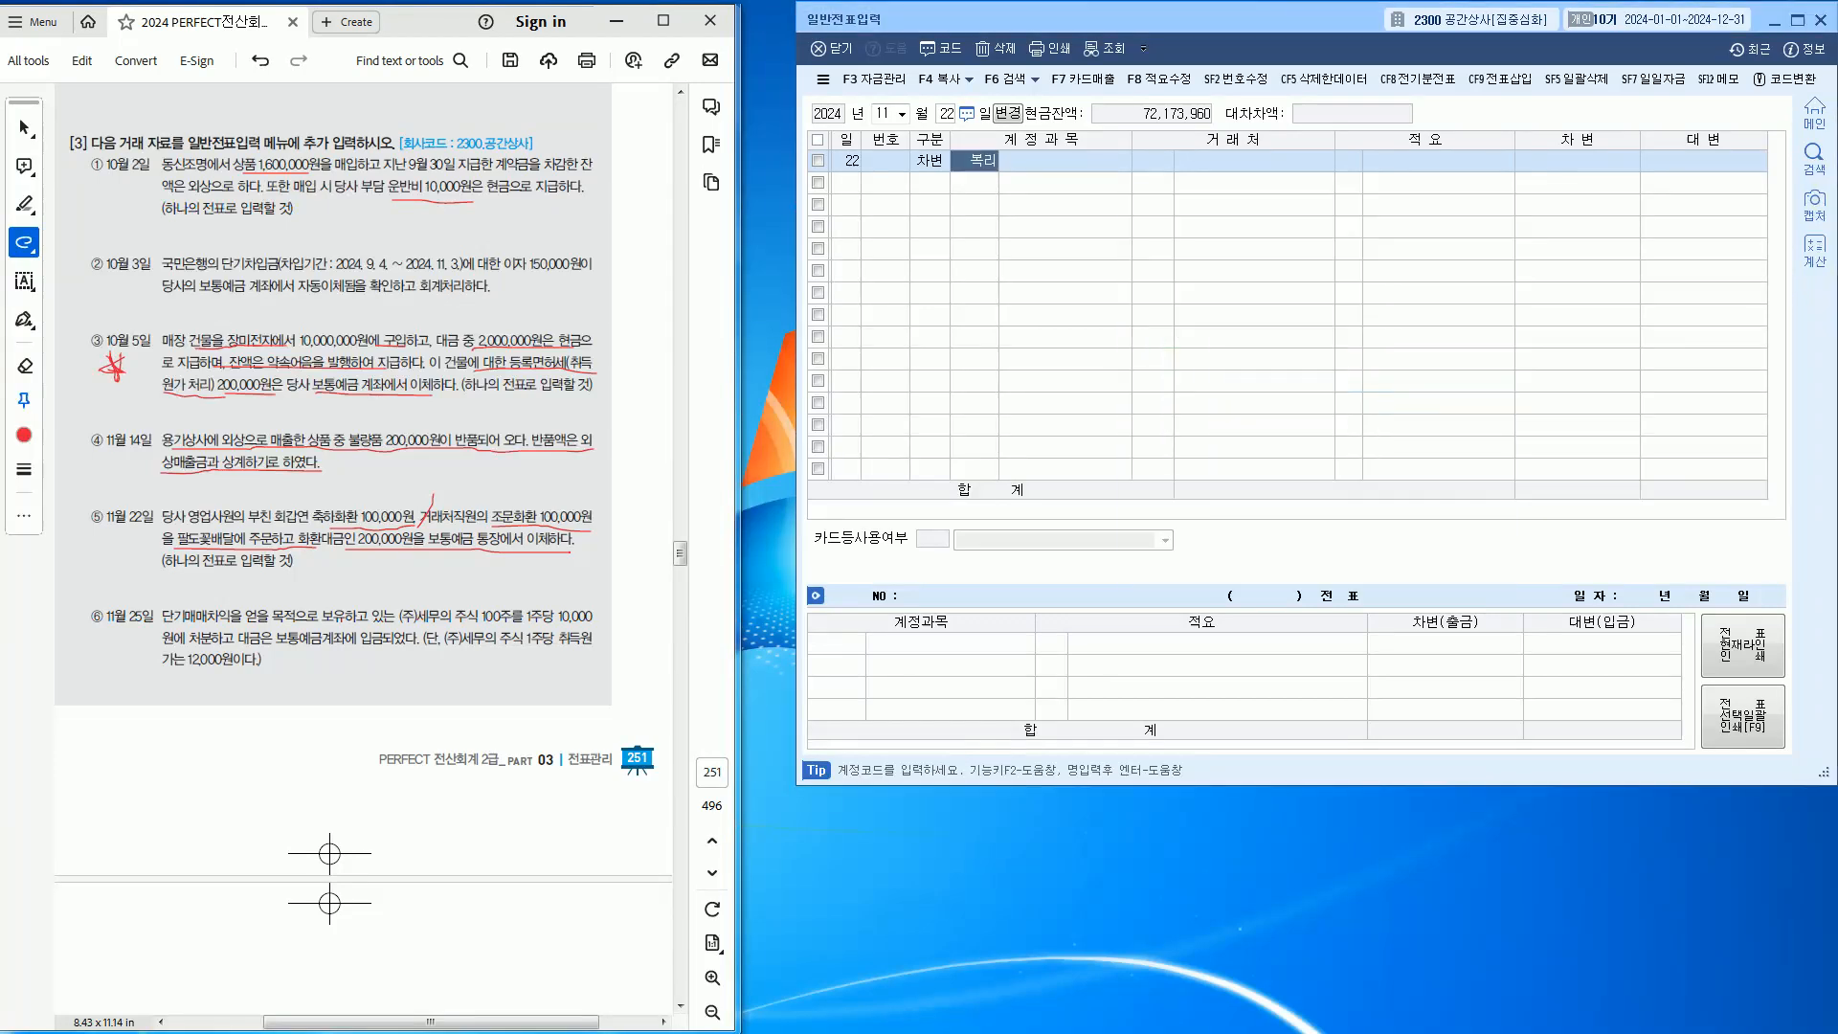
key("Return")
key("Return")
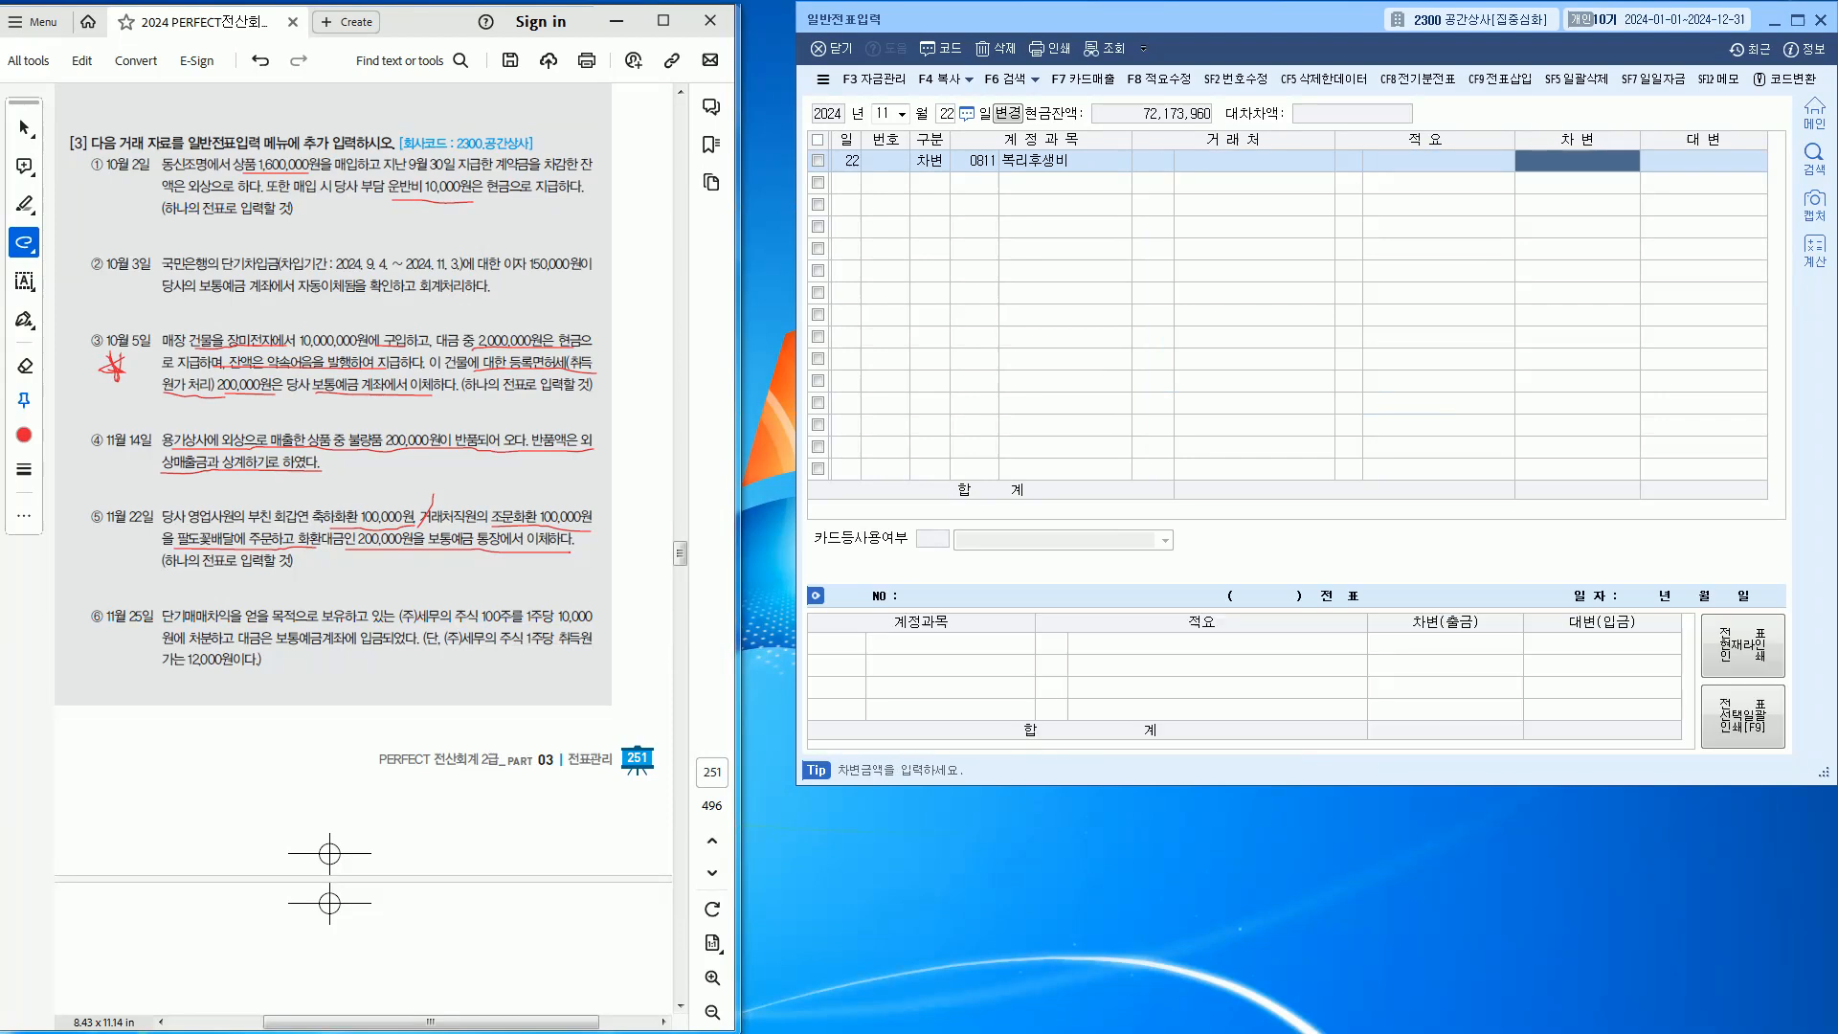
type("100,000")
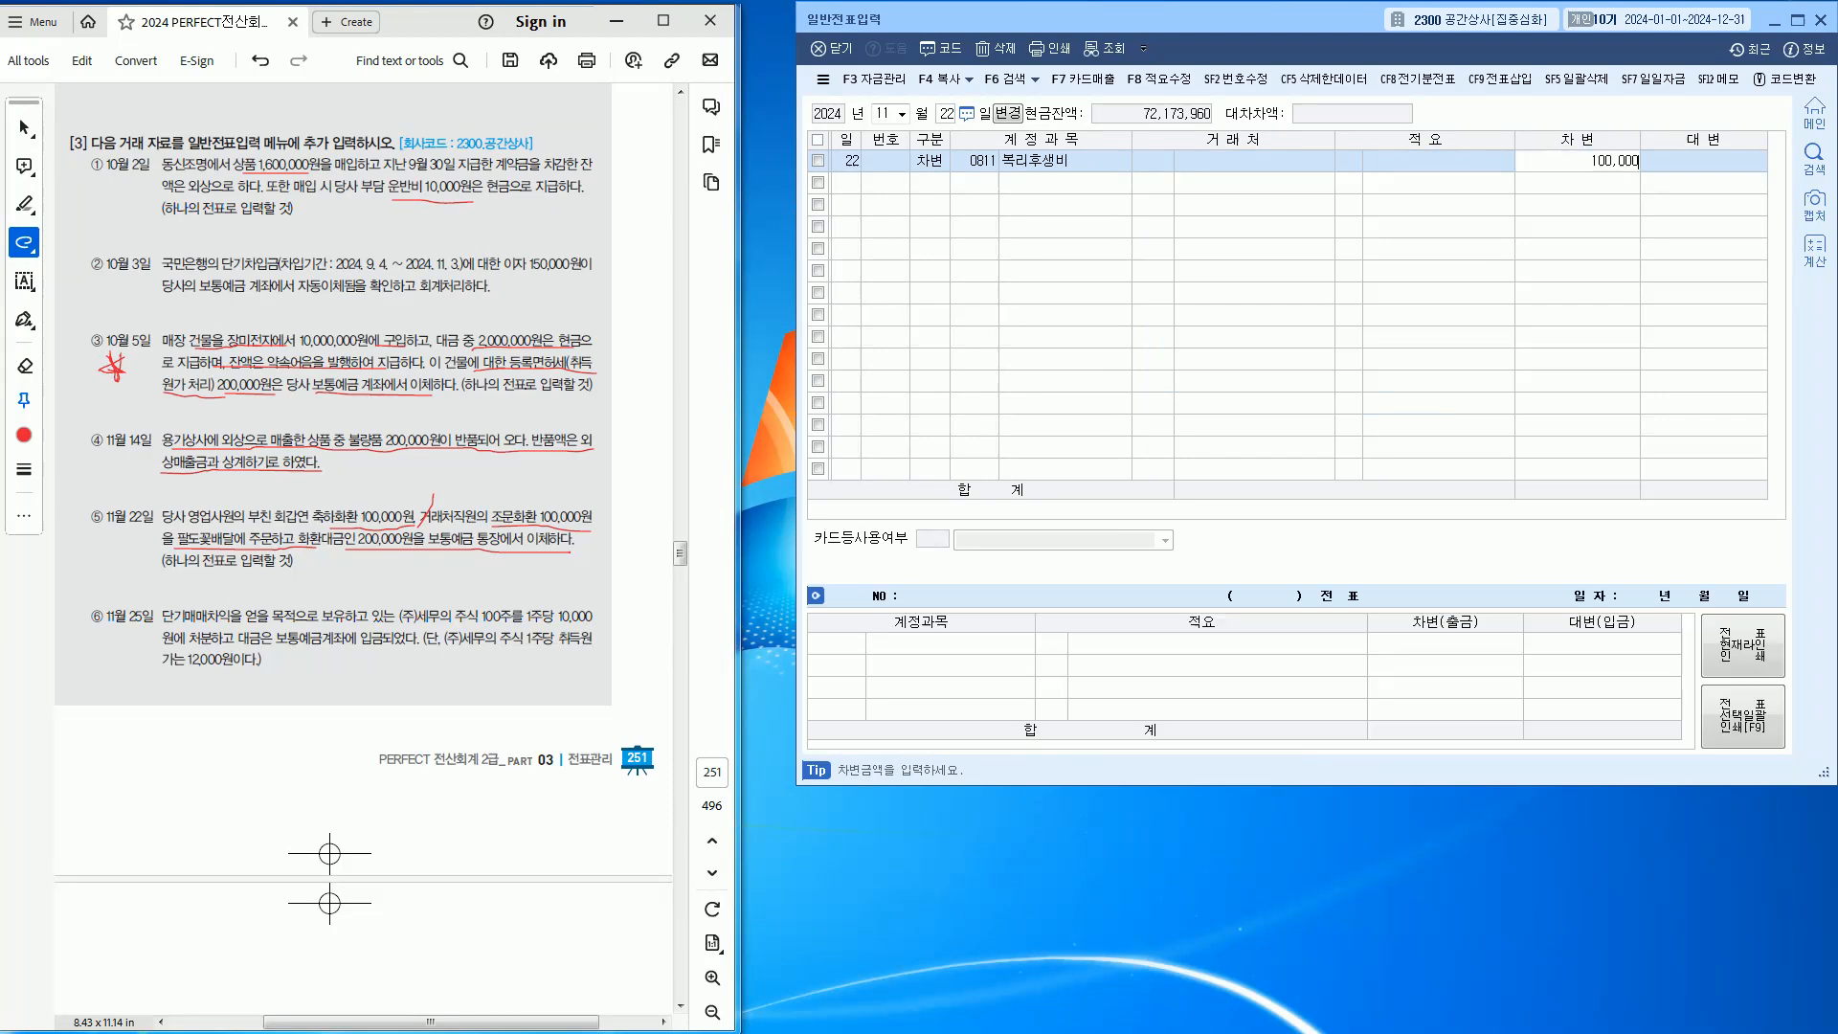
key("Return")
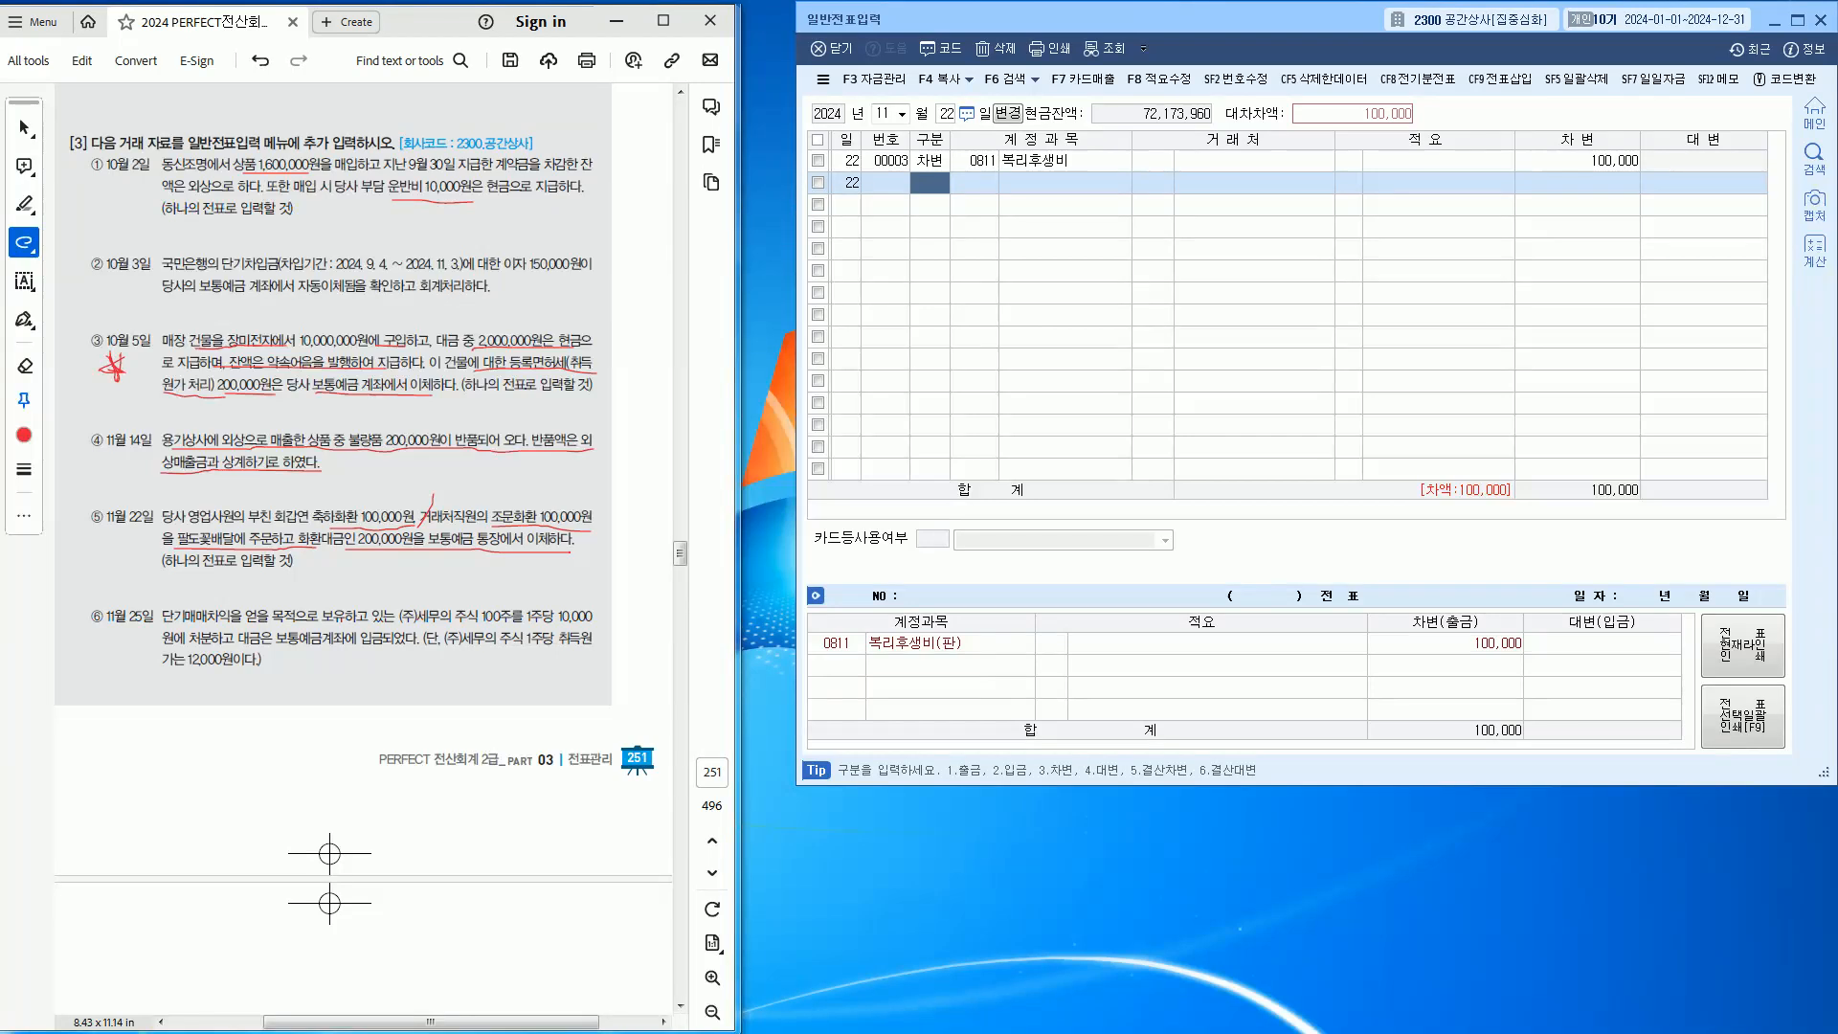
Add a debit line for the selling and administrative account 기업업무추진비 (0813) of 100,000 to the November 22 voucher
type("3")
key("Return")
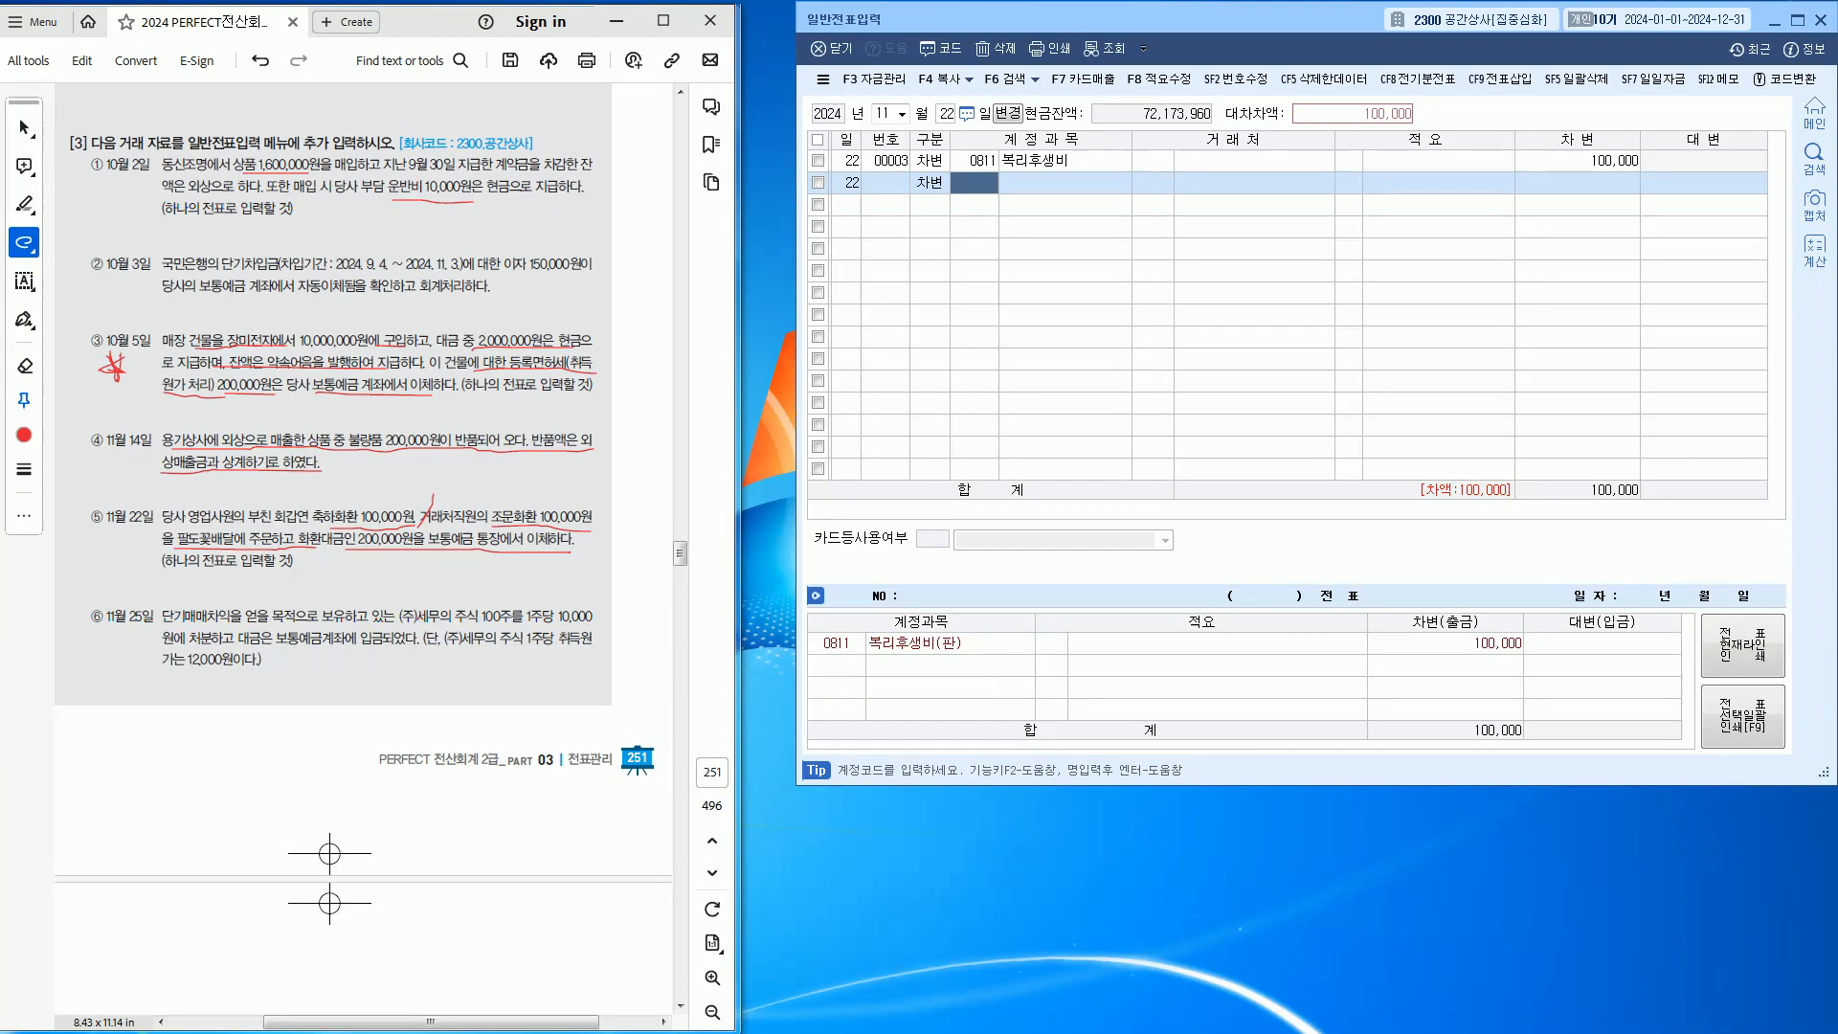
type("기업")
key("Return")
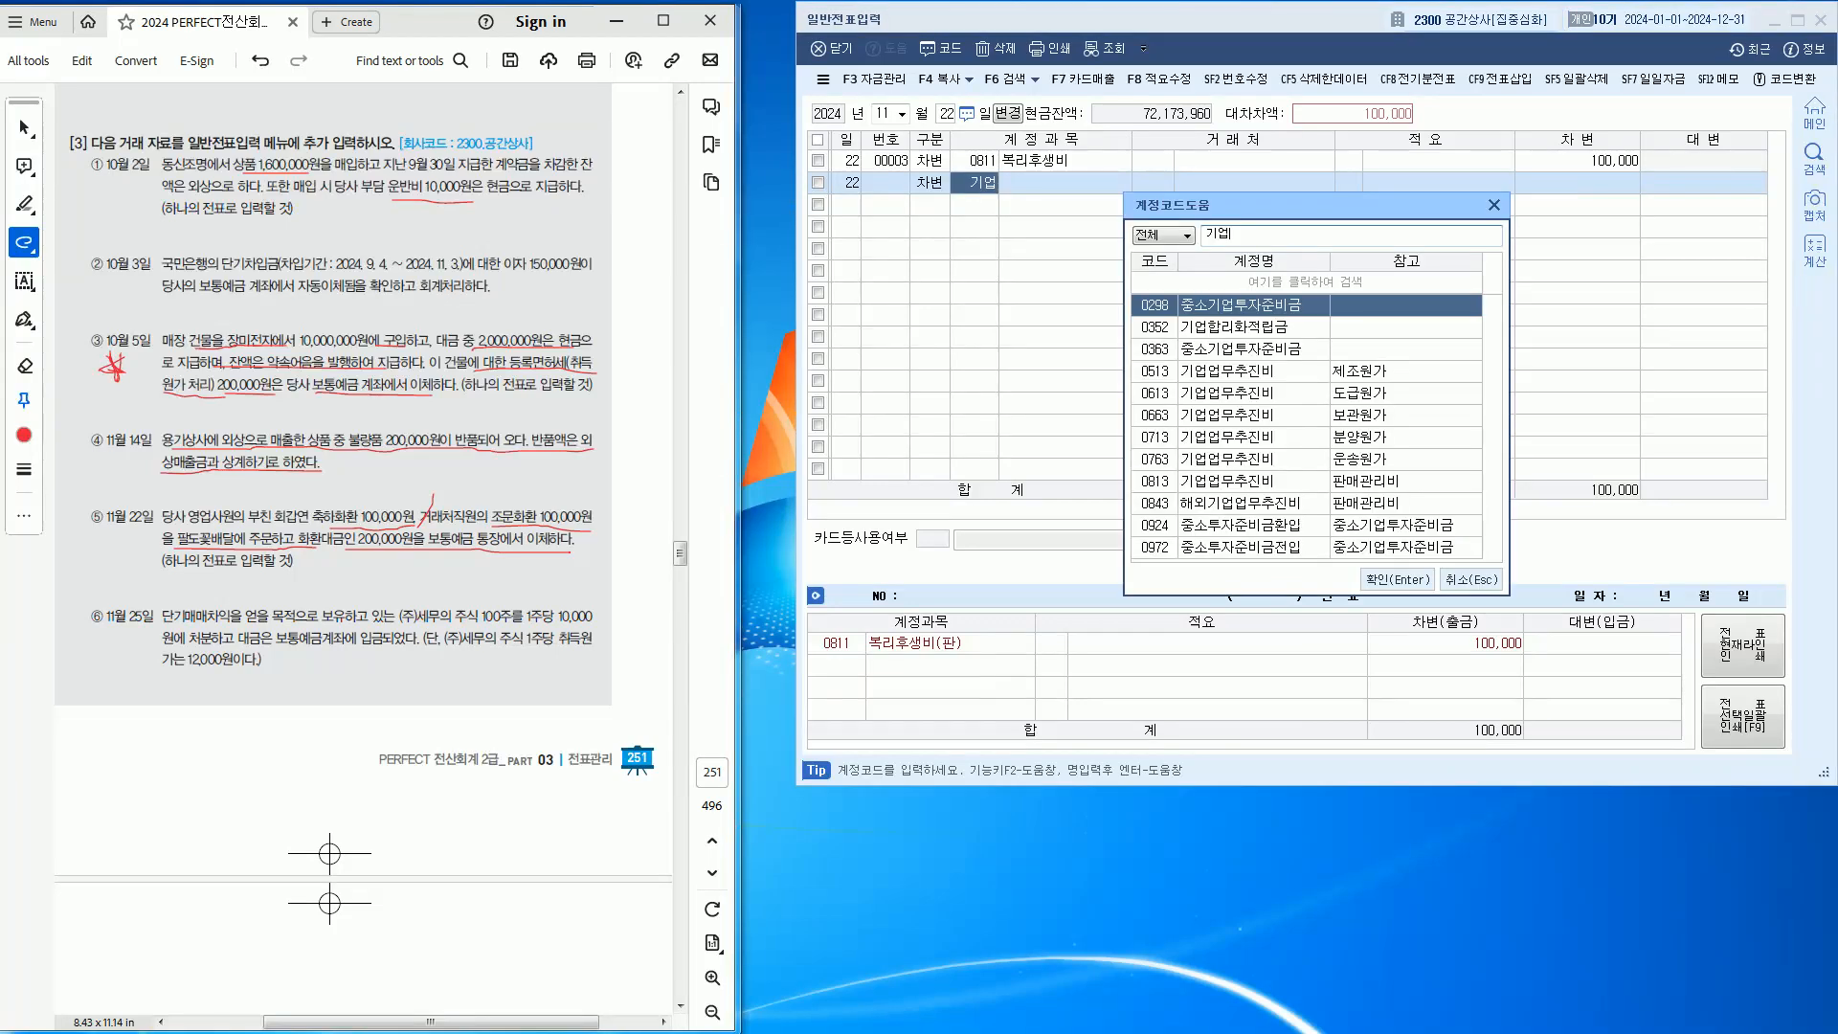
key("Down")
key("Down")
key("Down")
key("Down")
key("Down")
key("Down")
key("Down")
key("Down")
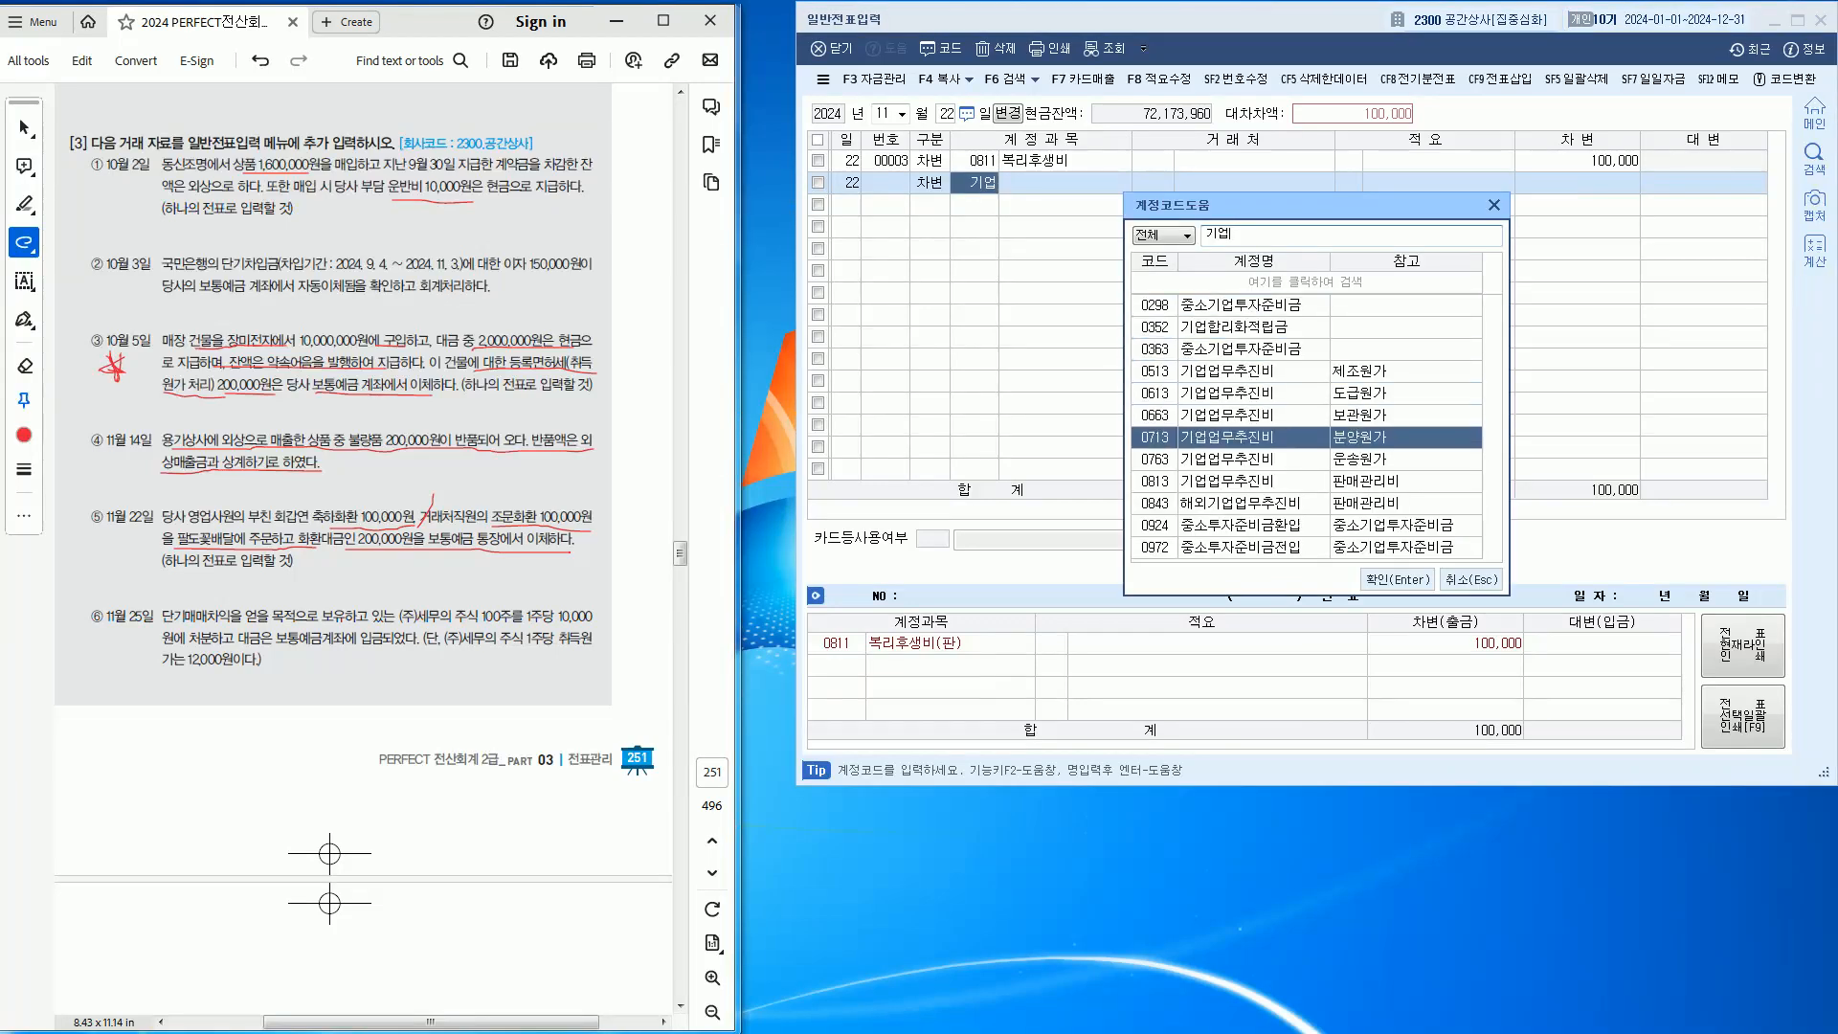
key("Return")
key("Return")
key("Return")
key("Return")
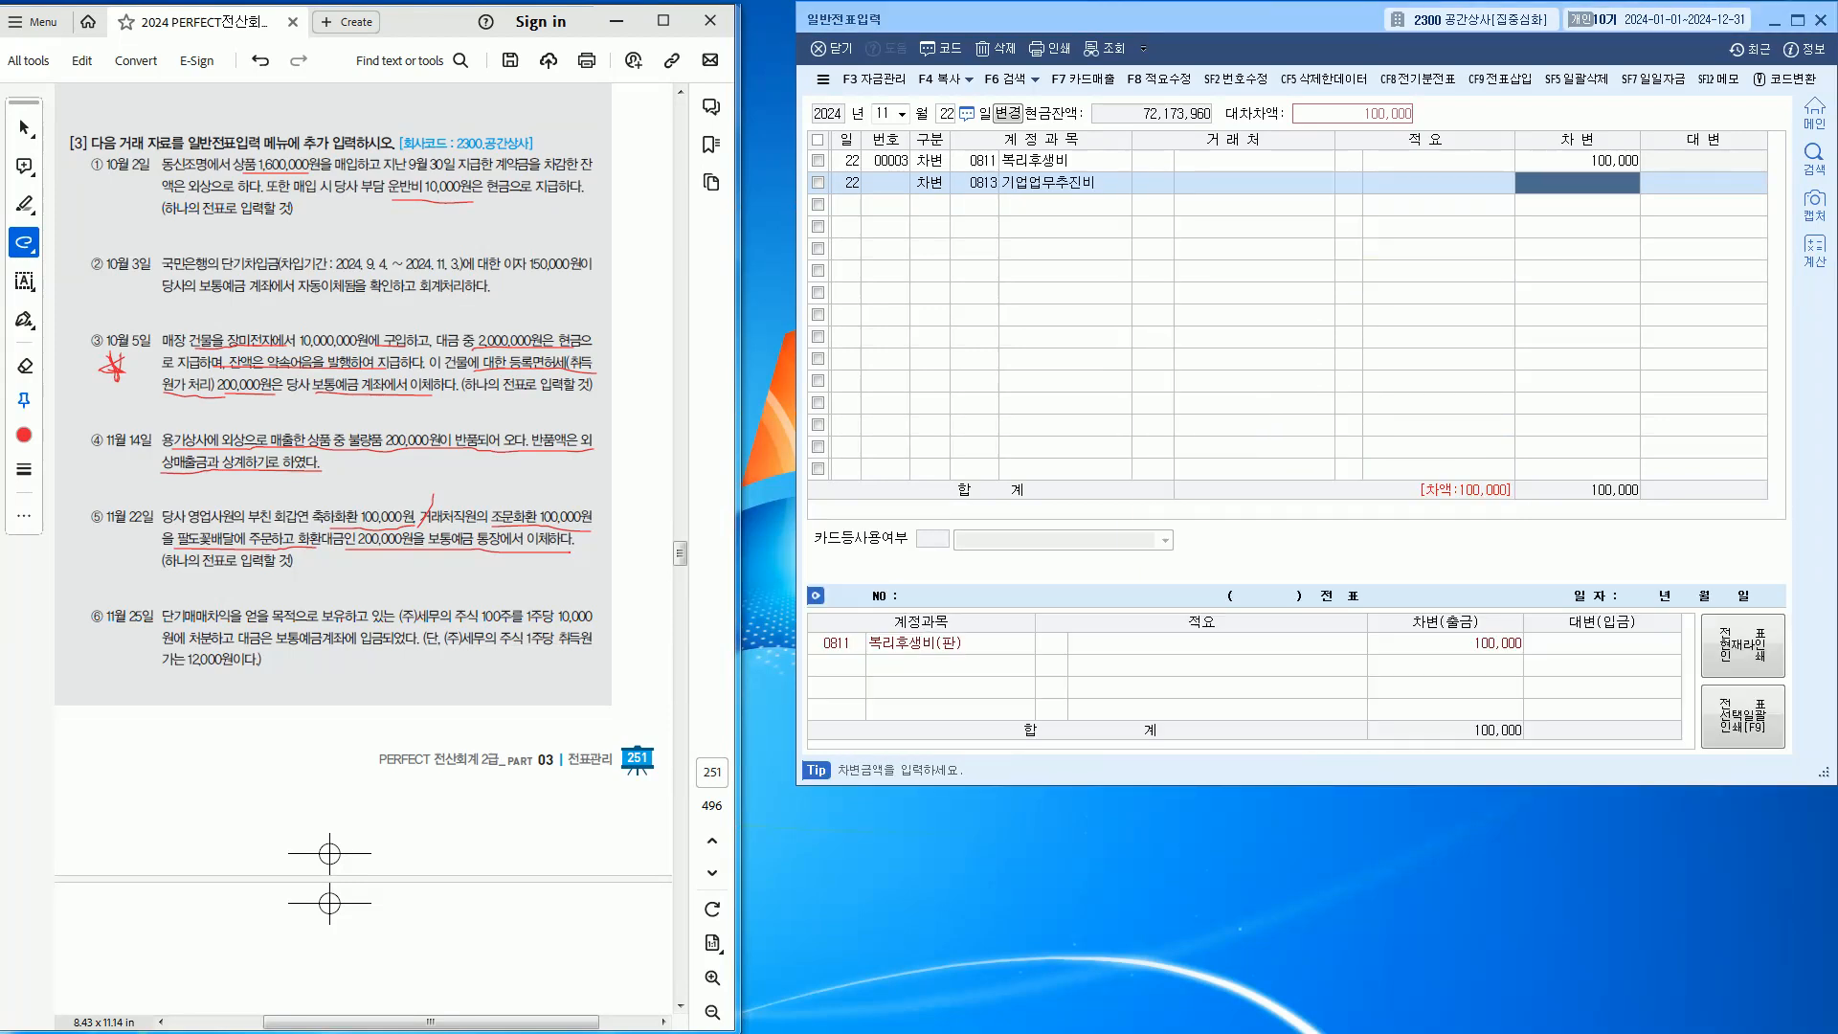
type("1000000")
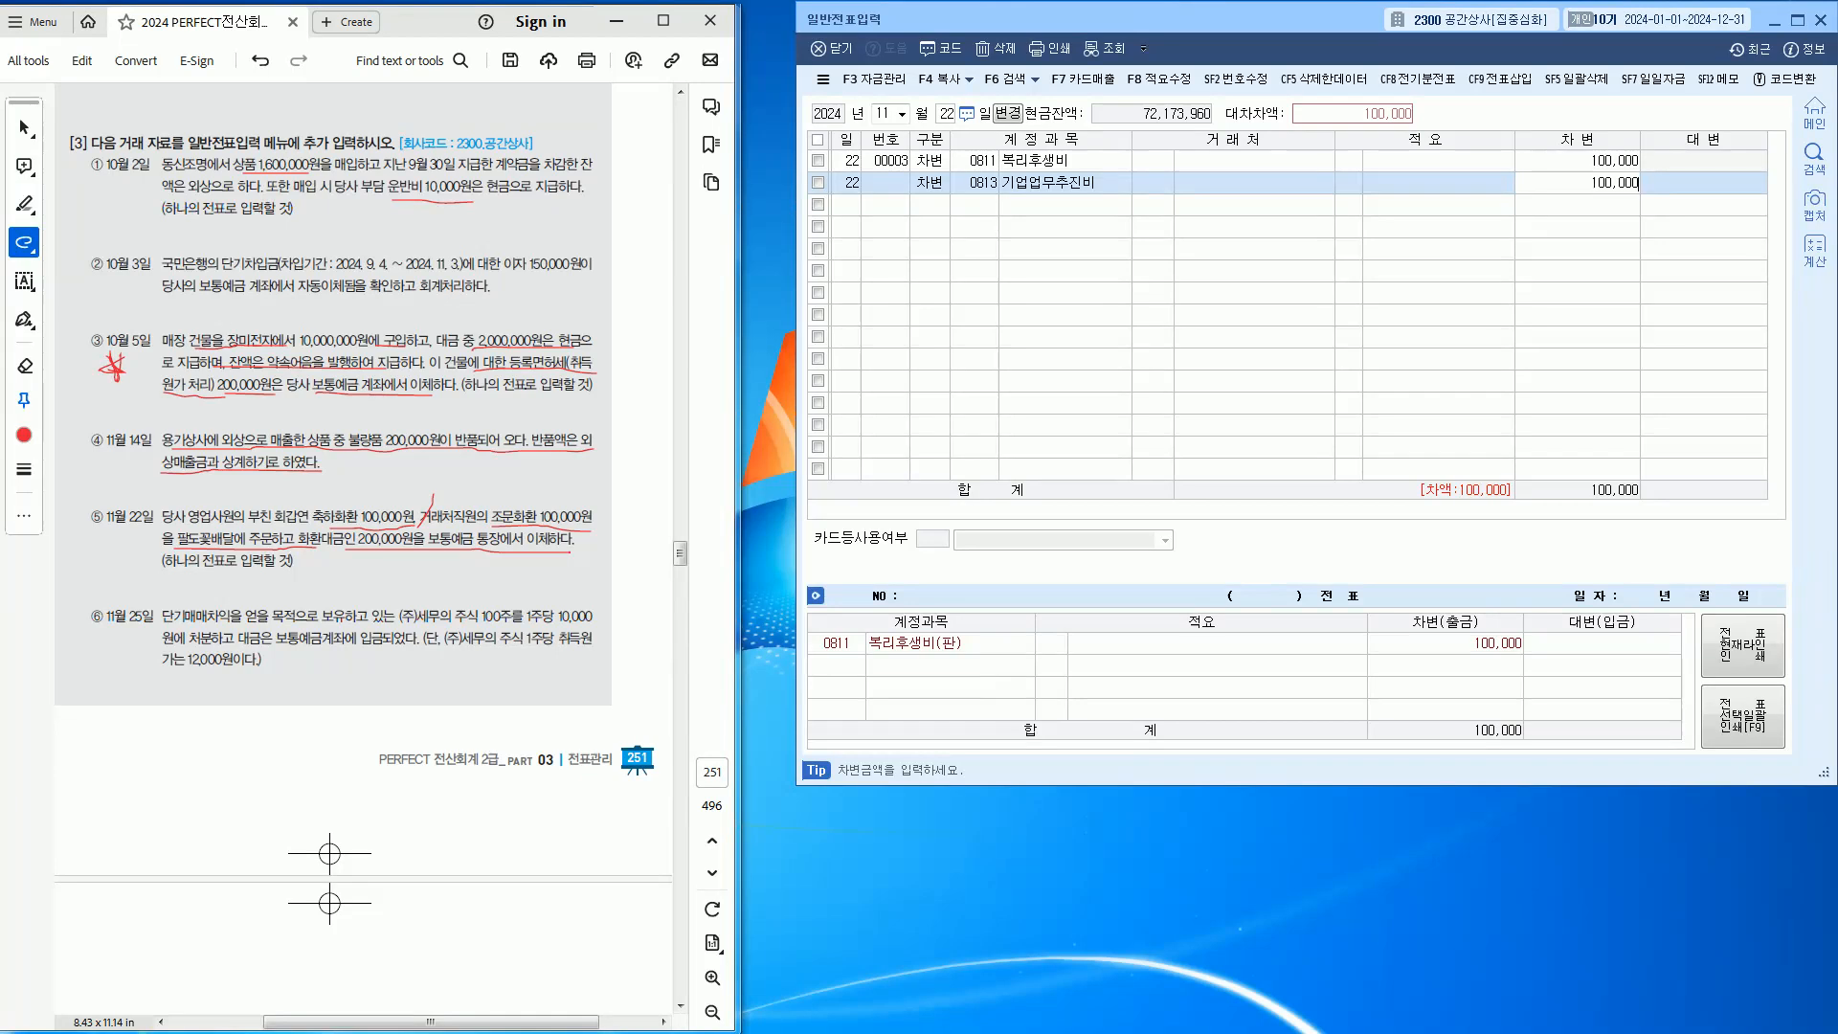
key("Return")
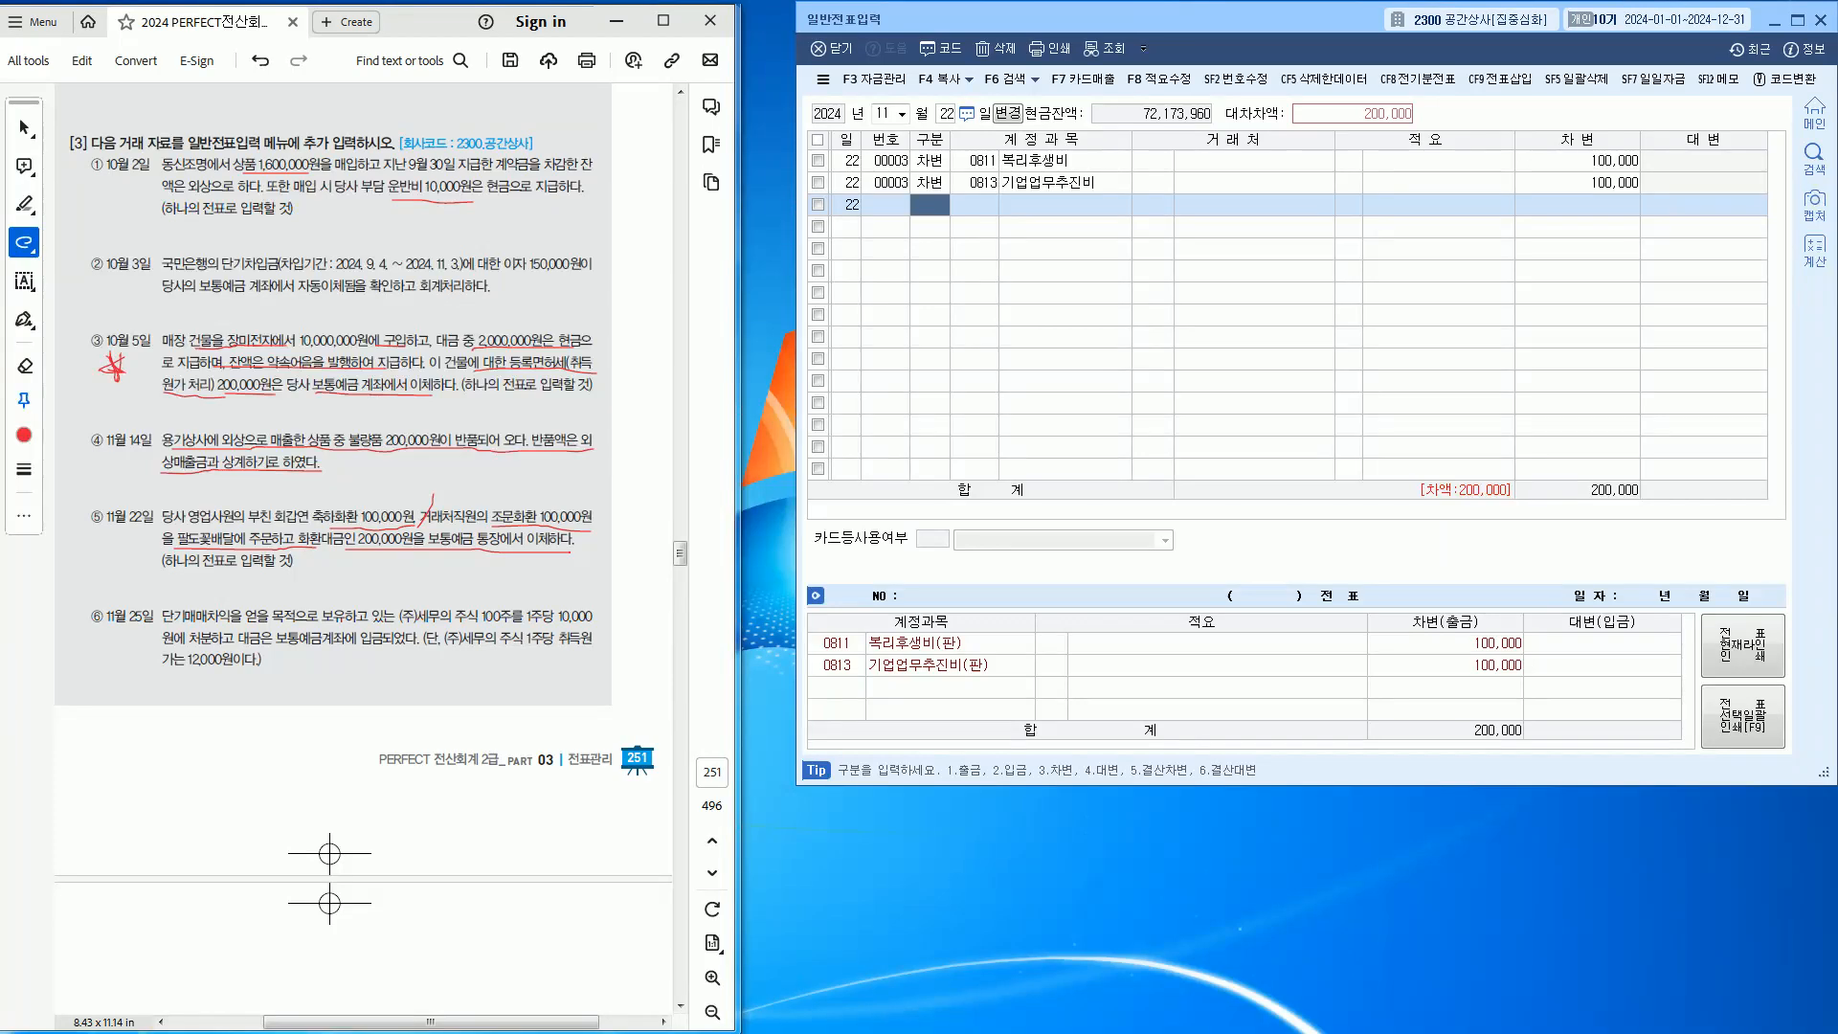
Add a credit line for 보통예금 (0103) of 200,000 without a vendor to the November 22 voucher
type("4103")
key("Return")
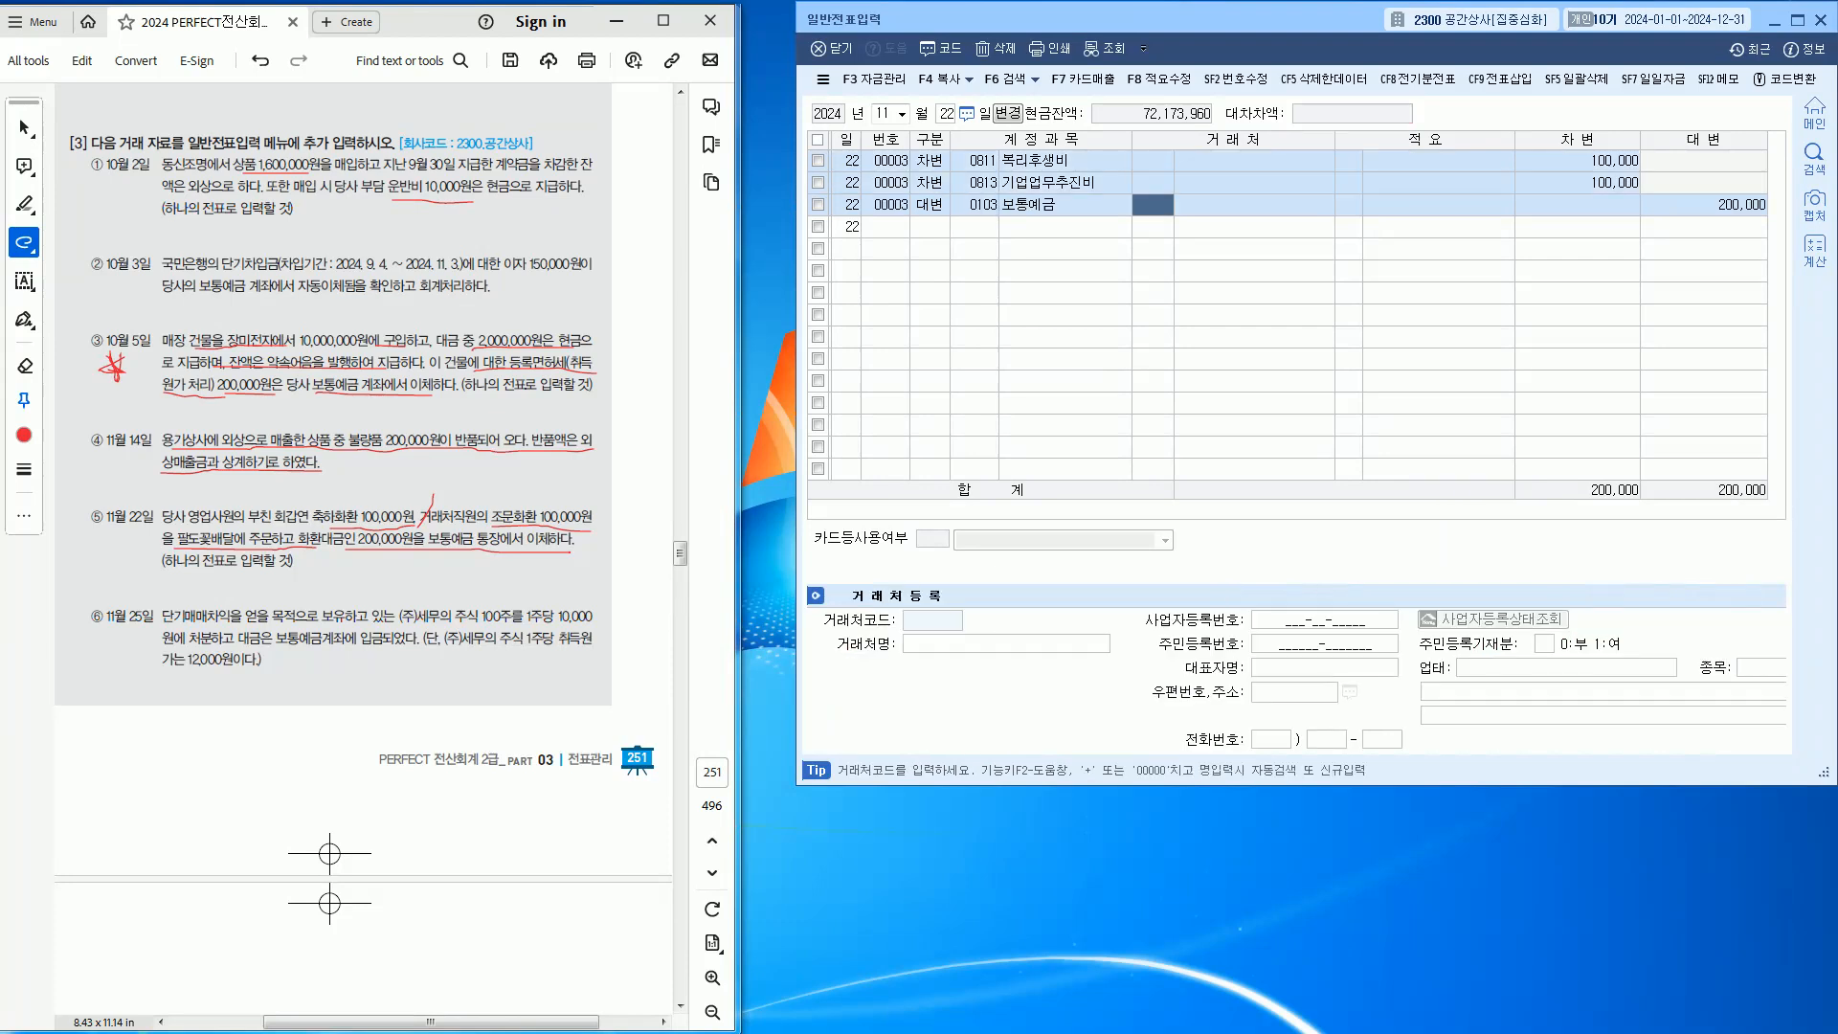
key("Down")
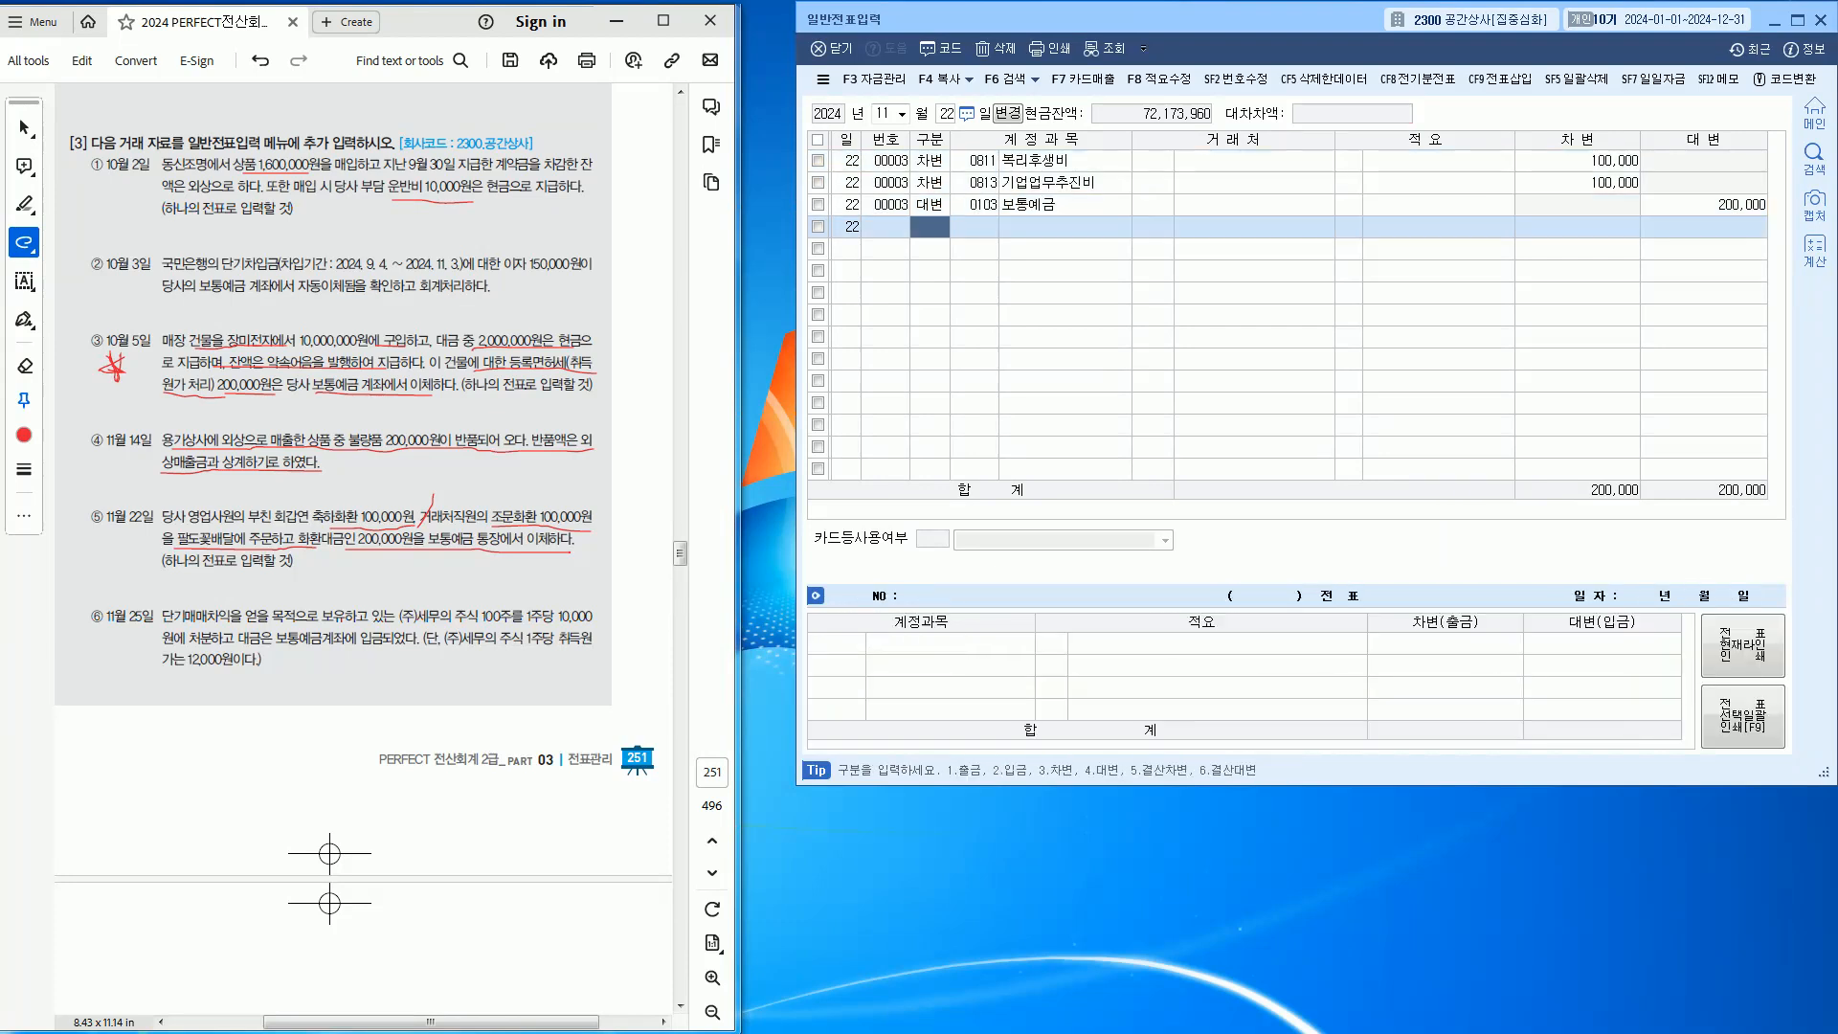
Switch the voucher date to November 25 and underline the key phrases of the share sale transaction in the textbook PDF
key("alt+Tab")
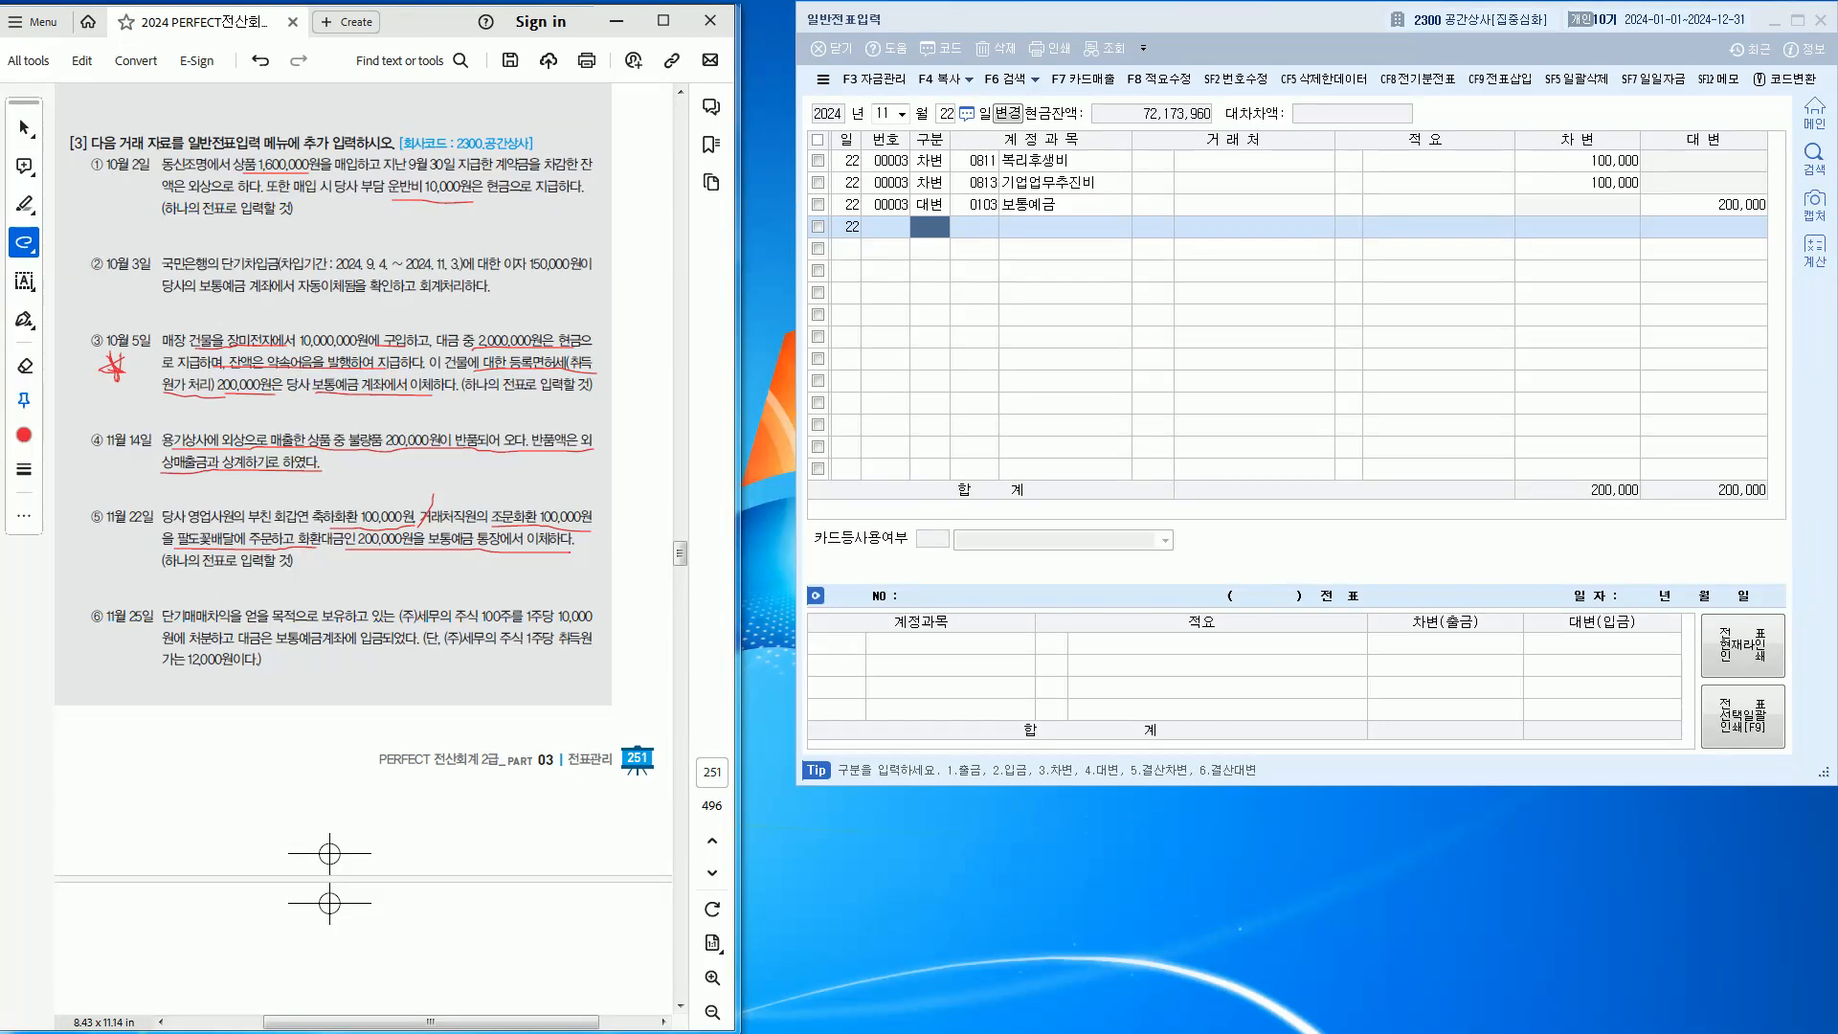
key("alt+Tab")
key("Escape")
type("25")
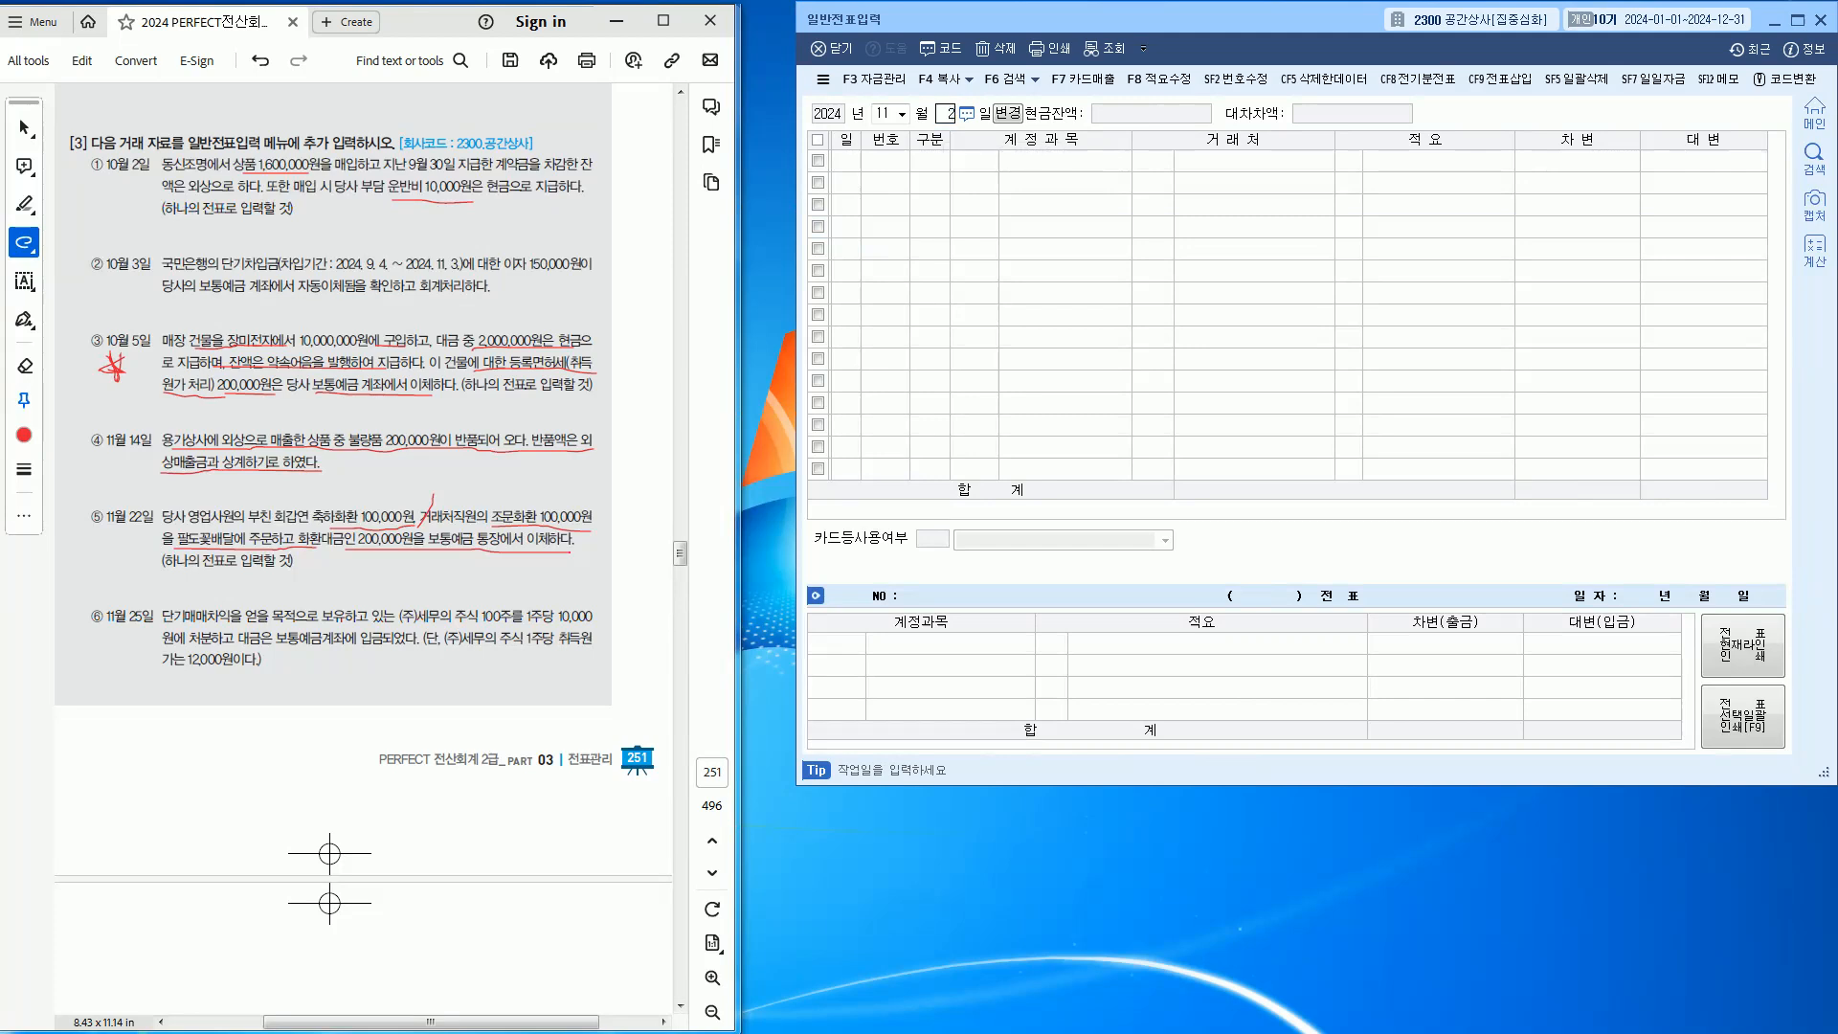
key("Return")
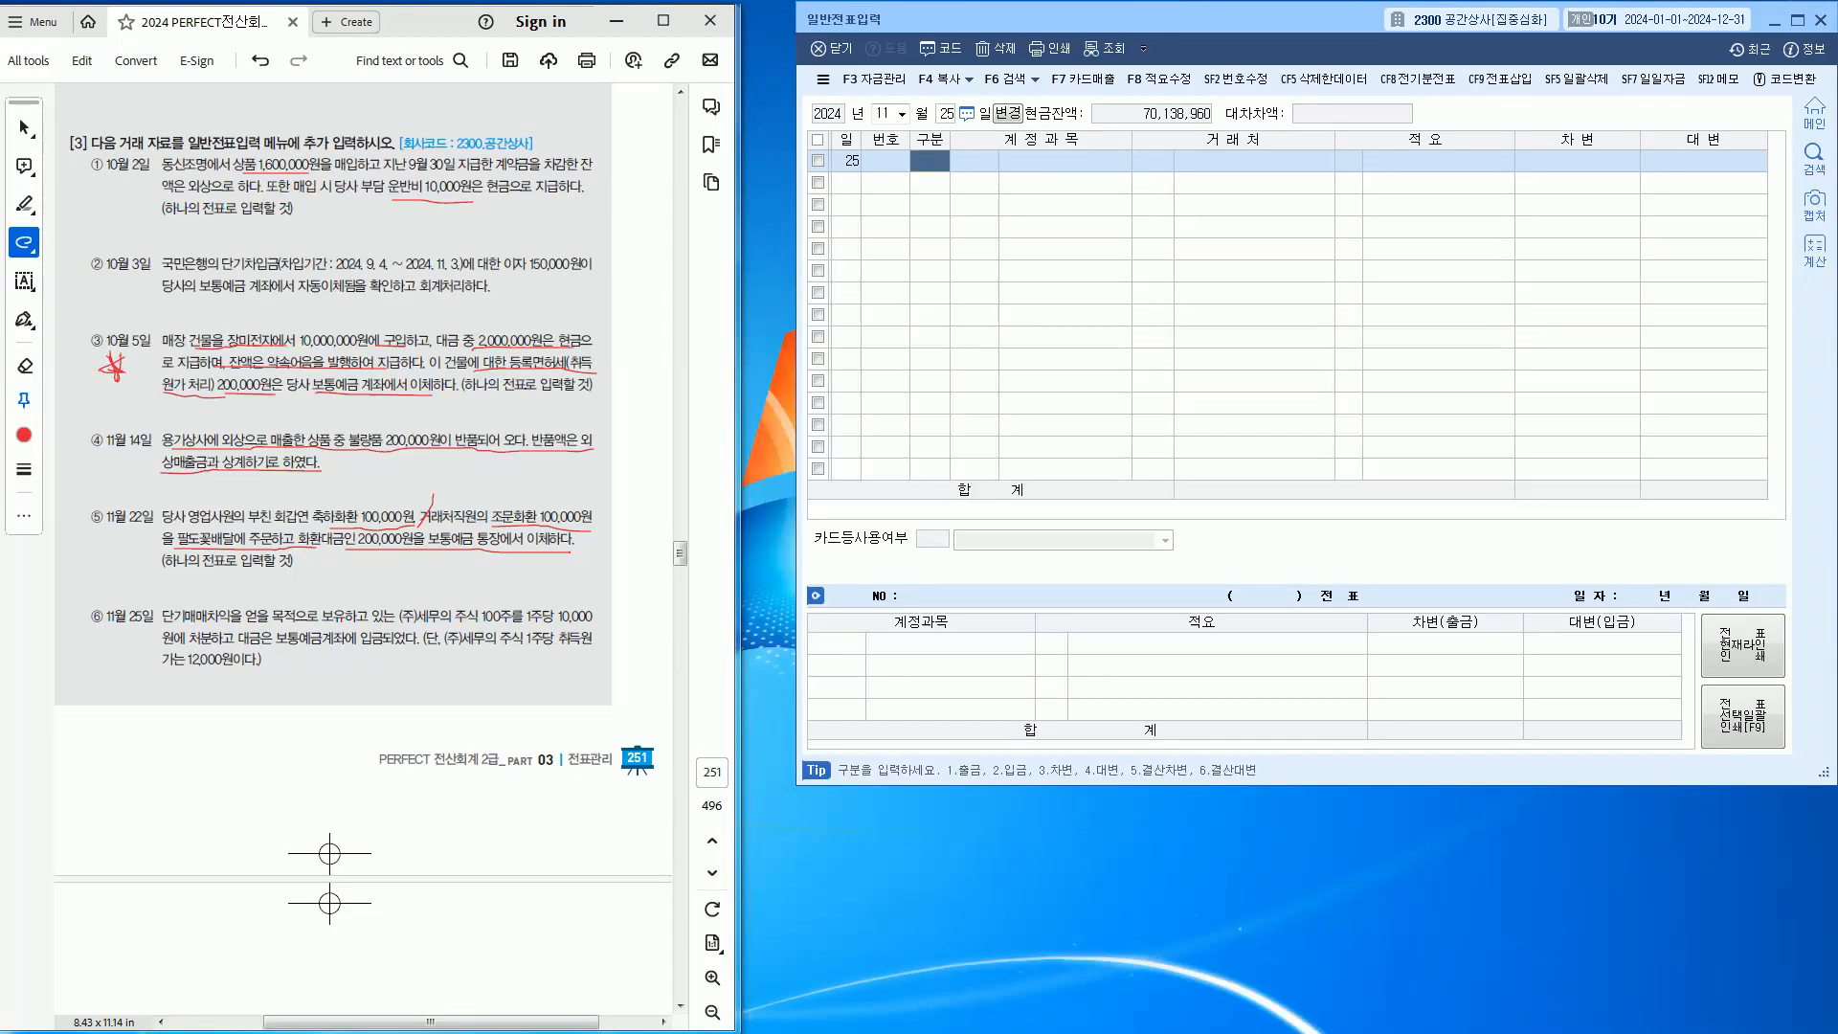
left_click_drag(479, 625, 573, 630)
left_click_drag(163, 648, 210, 649)
left_click_drag(497, 602, 563, 600)
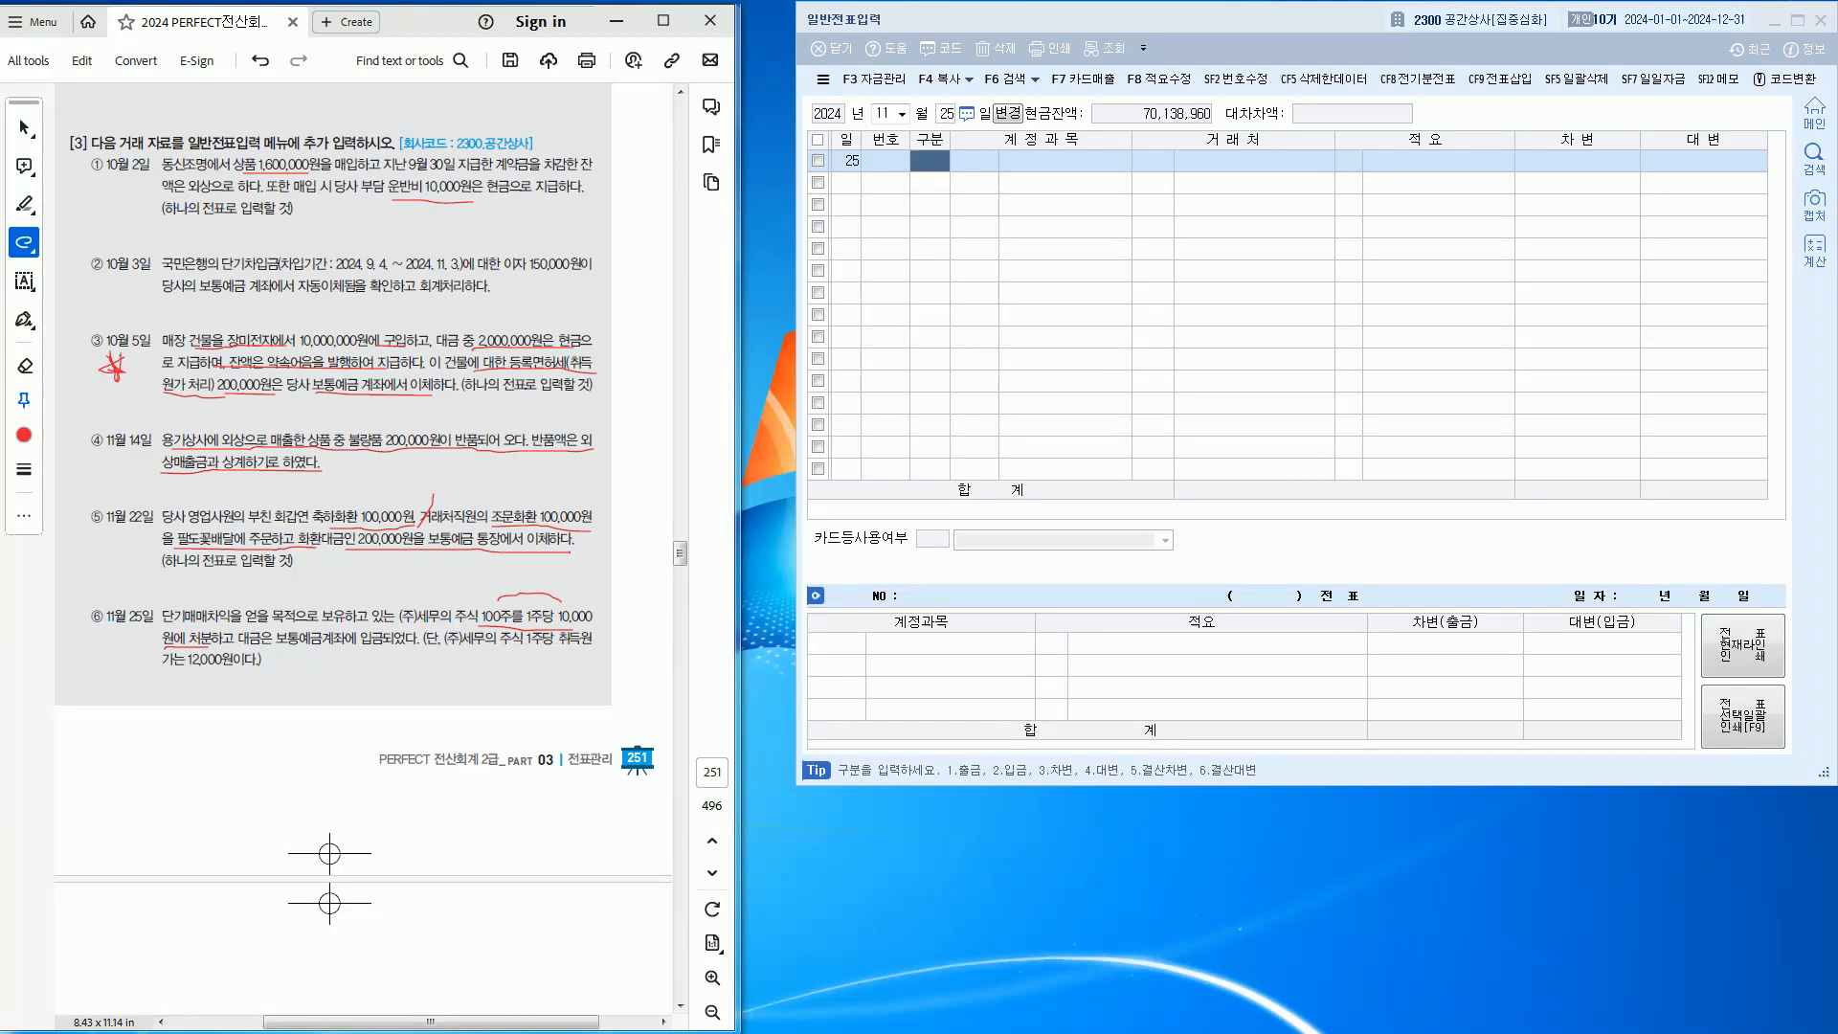
left_click_drag(255, 652, 395, 649)
key("alt+Tab")
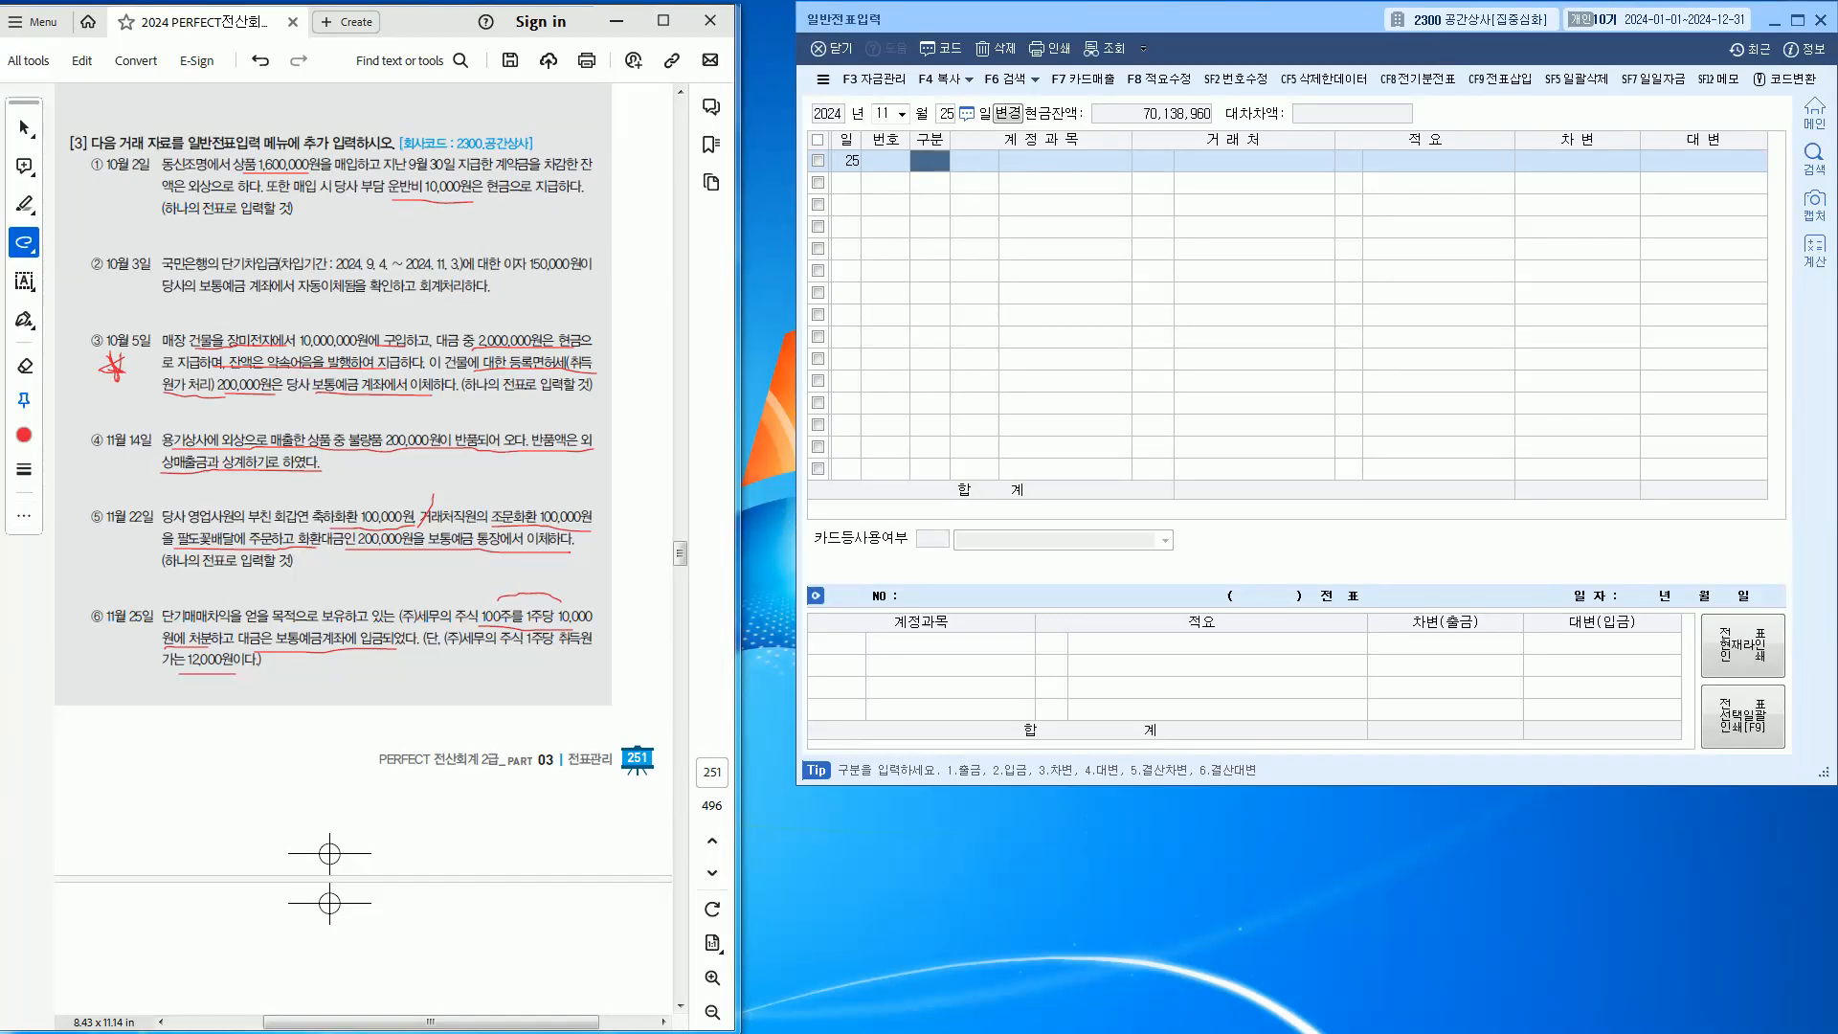
key("alt+Tab")
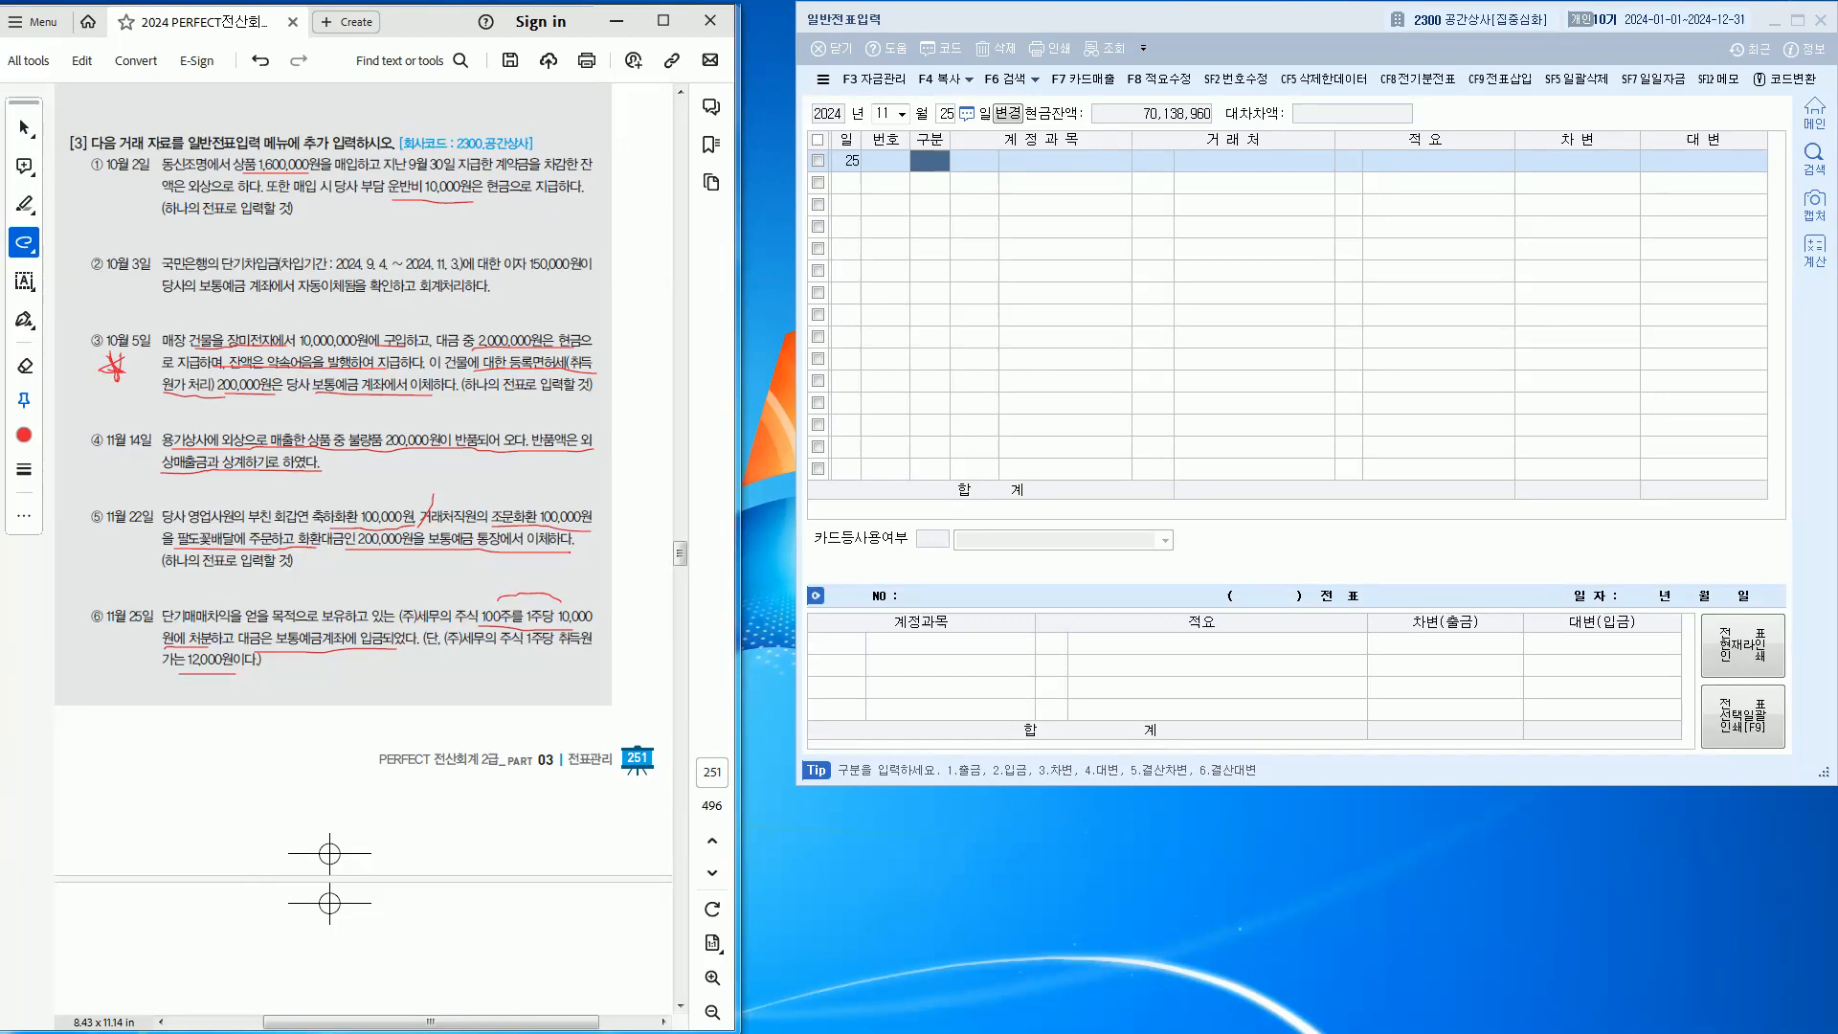
Enter a credit line for 단기매매증권 (0107) of 1,200,000 on November 25
key("alt+Tab")
type("4")
key("Return")
type("다ㄴ기")
key("Return")
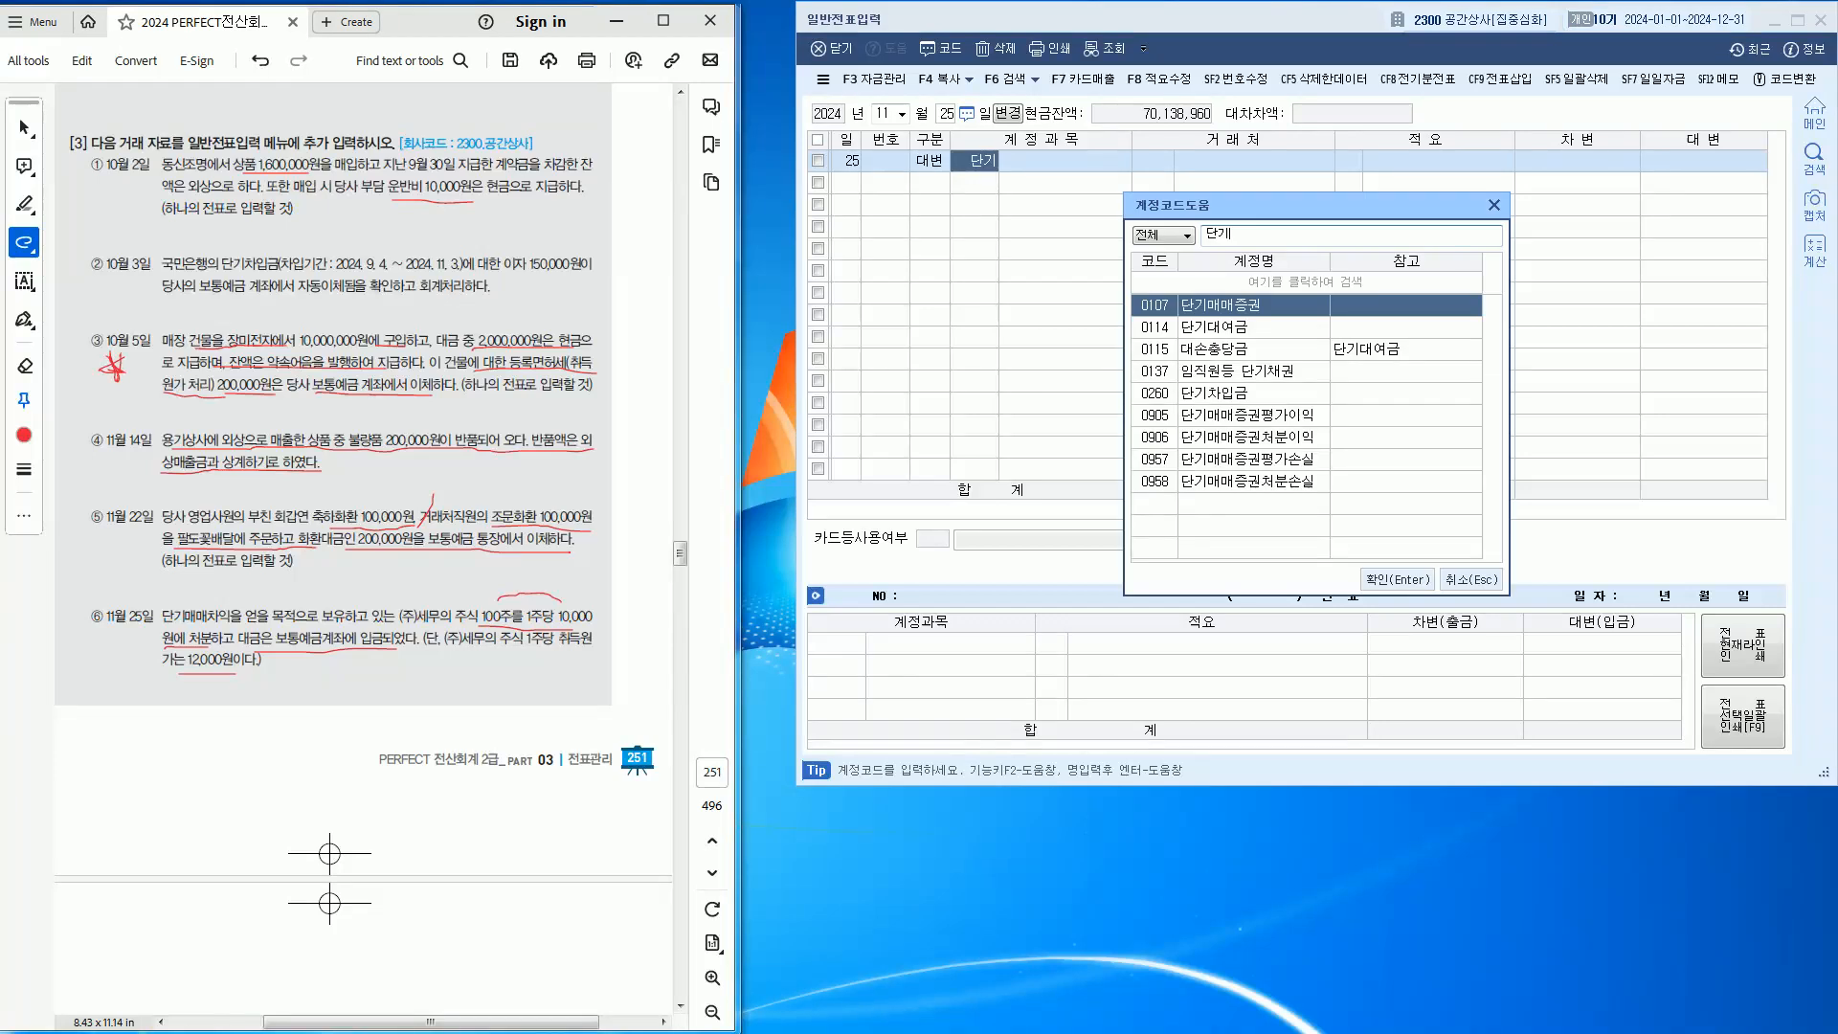
key("Return")
key("Return")
key("Return")
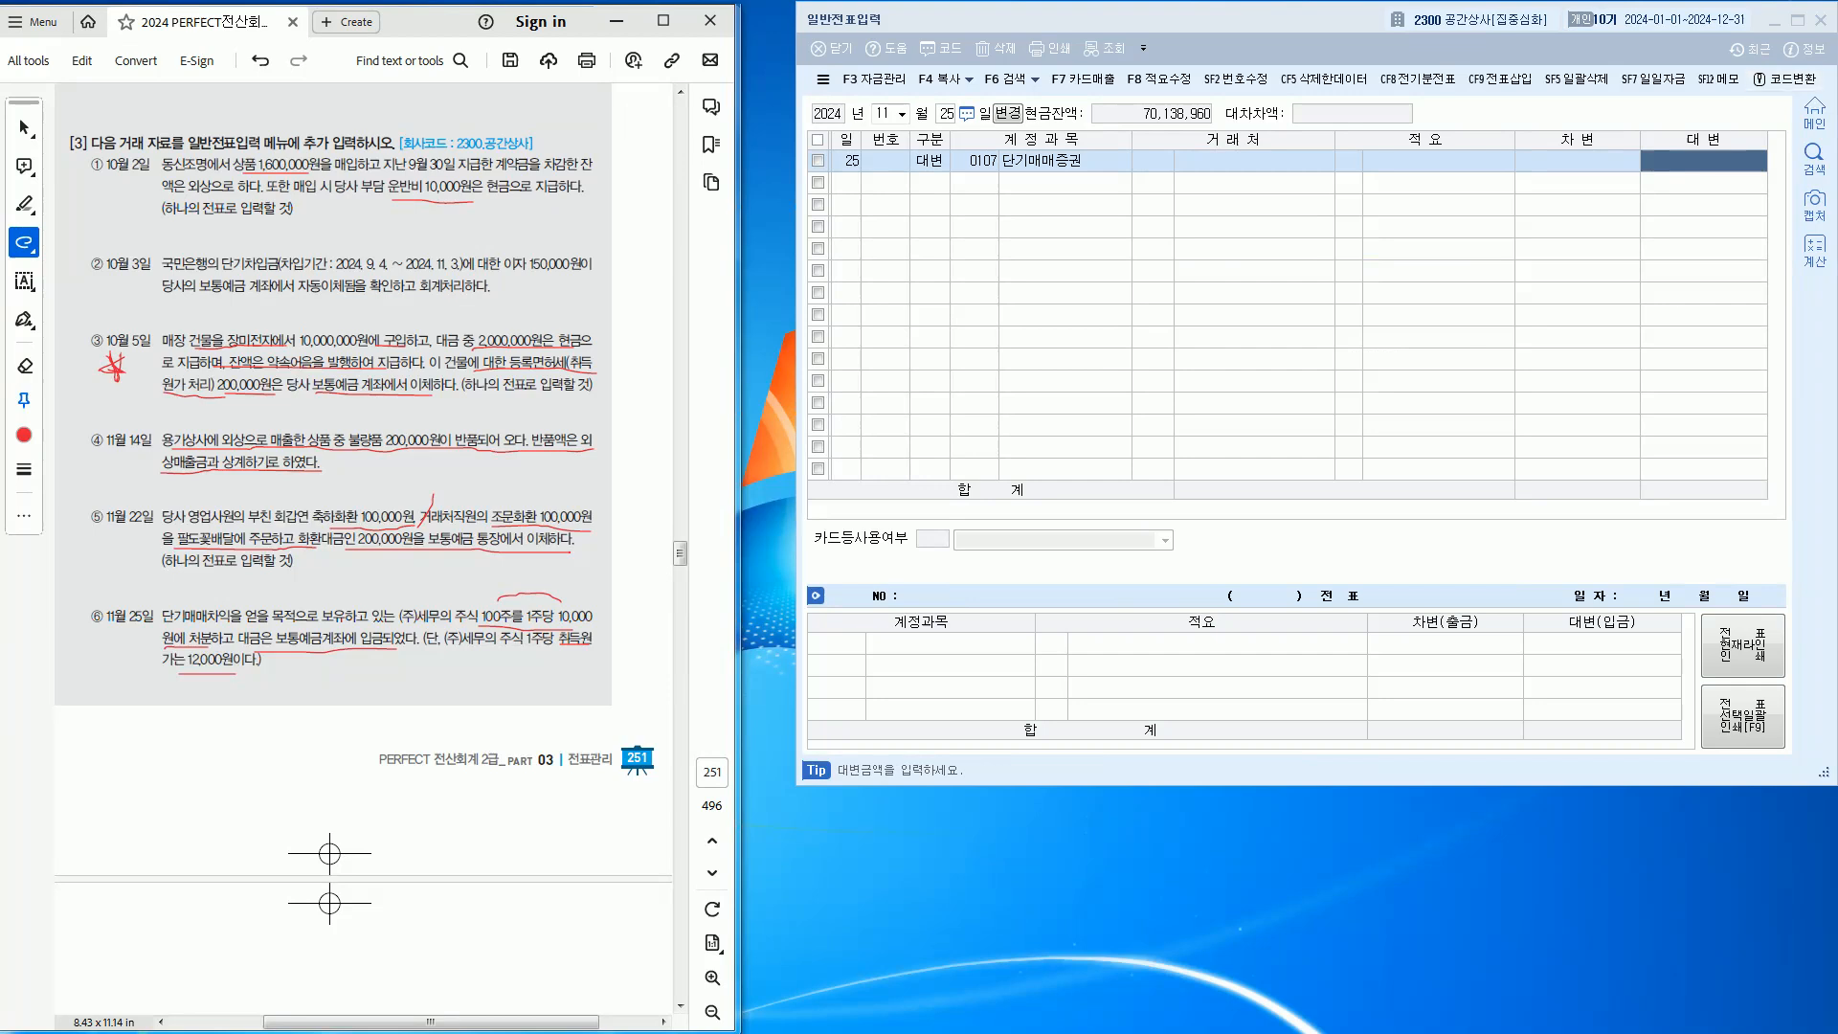
left_click(1703, 161)
type("1200000")
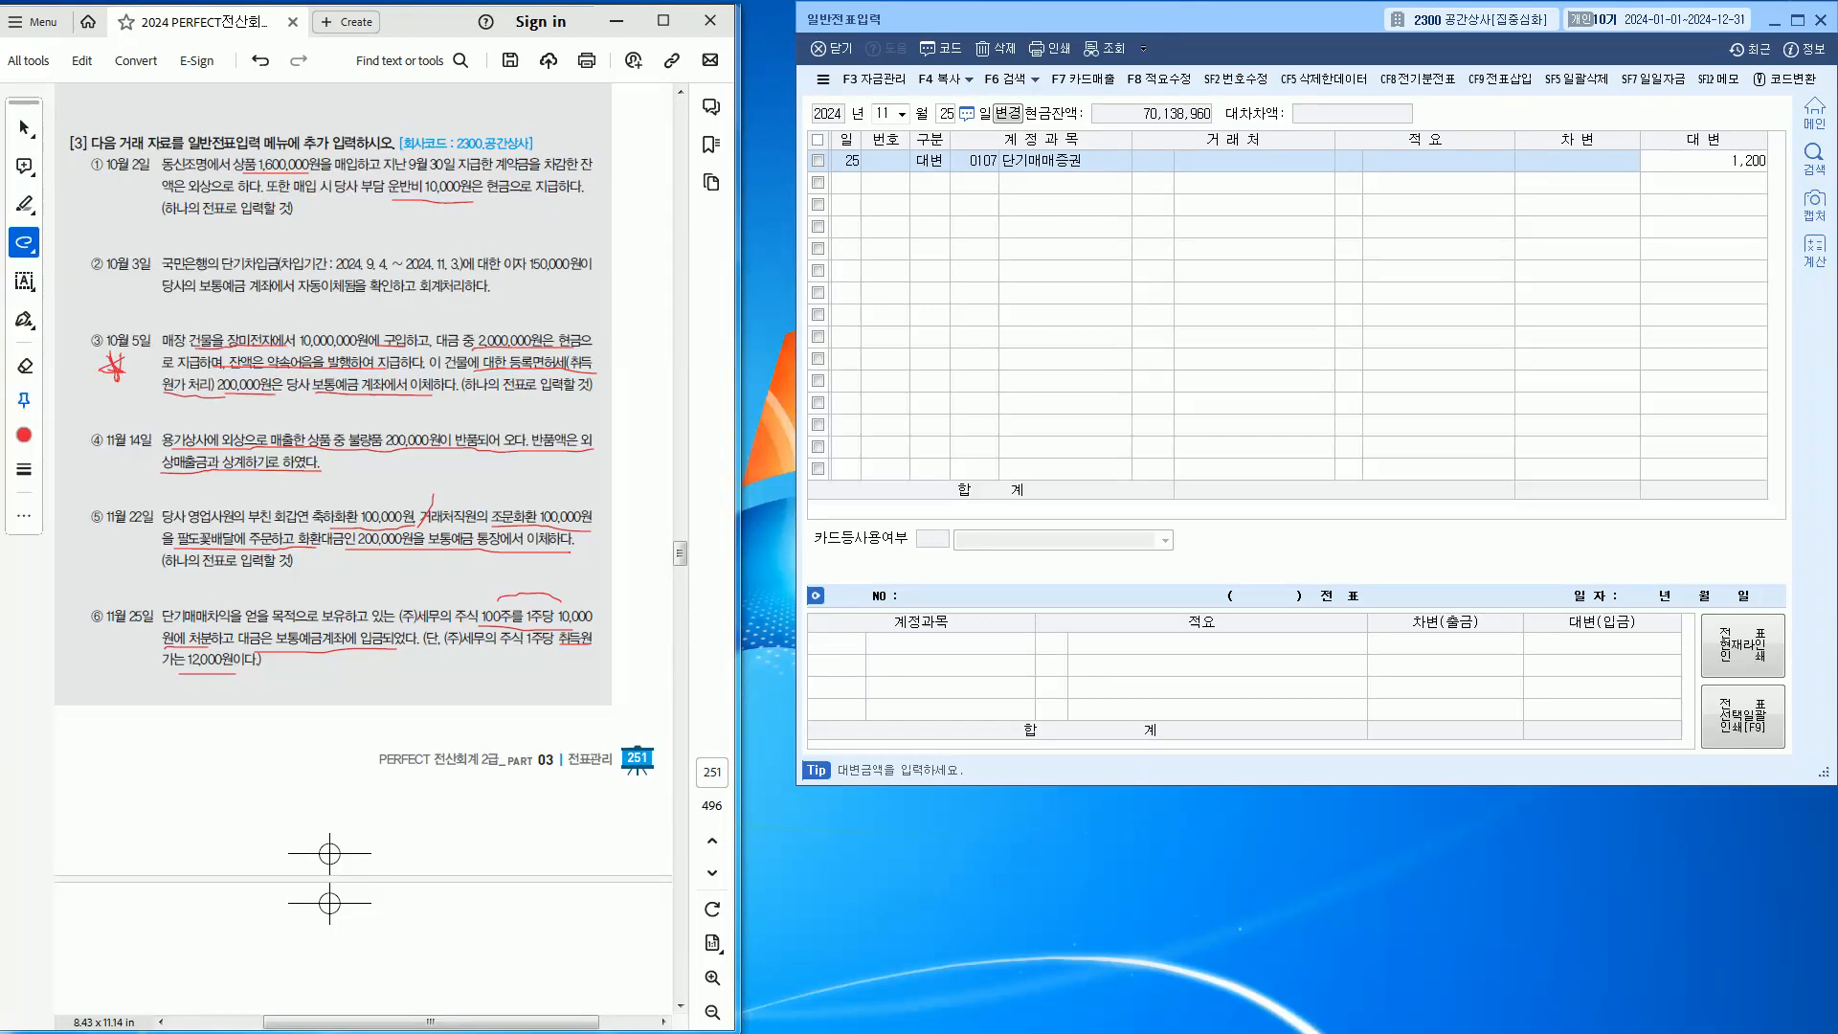
key("Return")
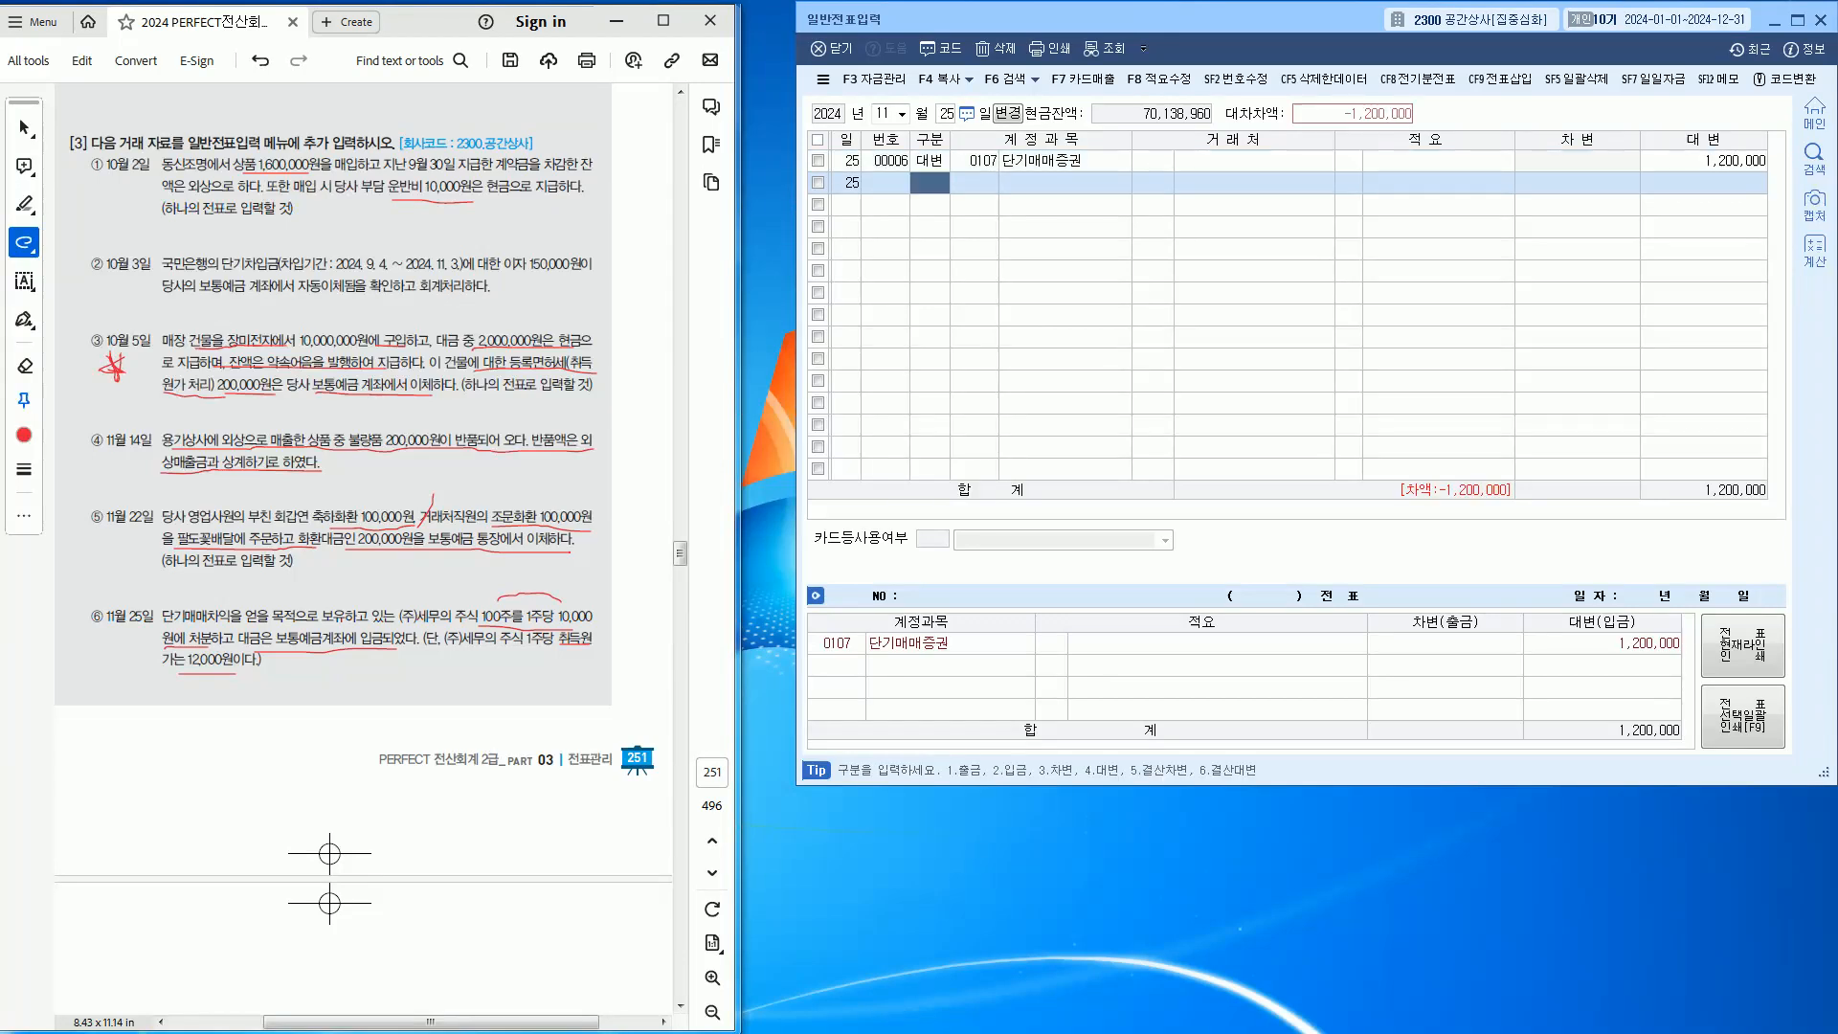
Add a debit line for 보통예금 (0103) to the November 25 voucher and set its amount to 1,000,000
type("3")
key("Return")
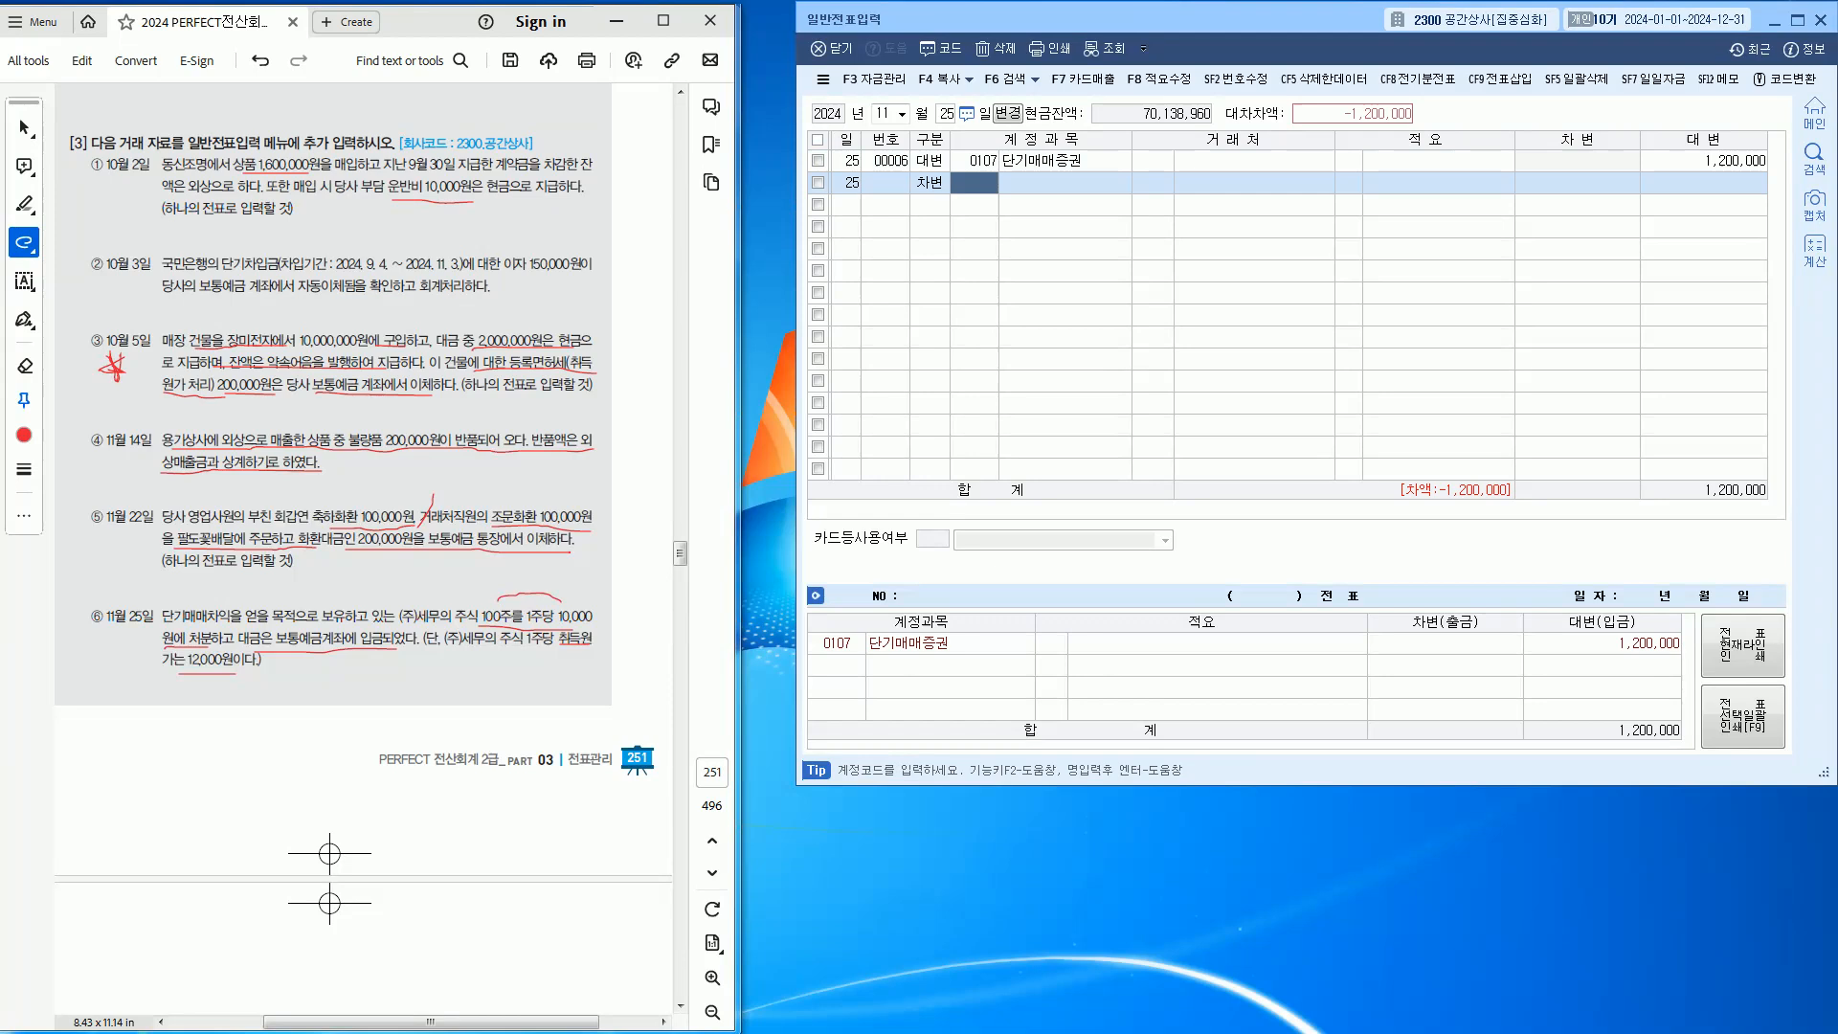
type("103")
key("Return")
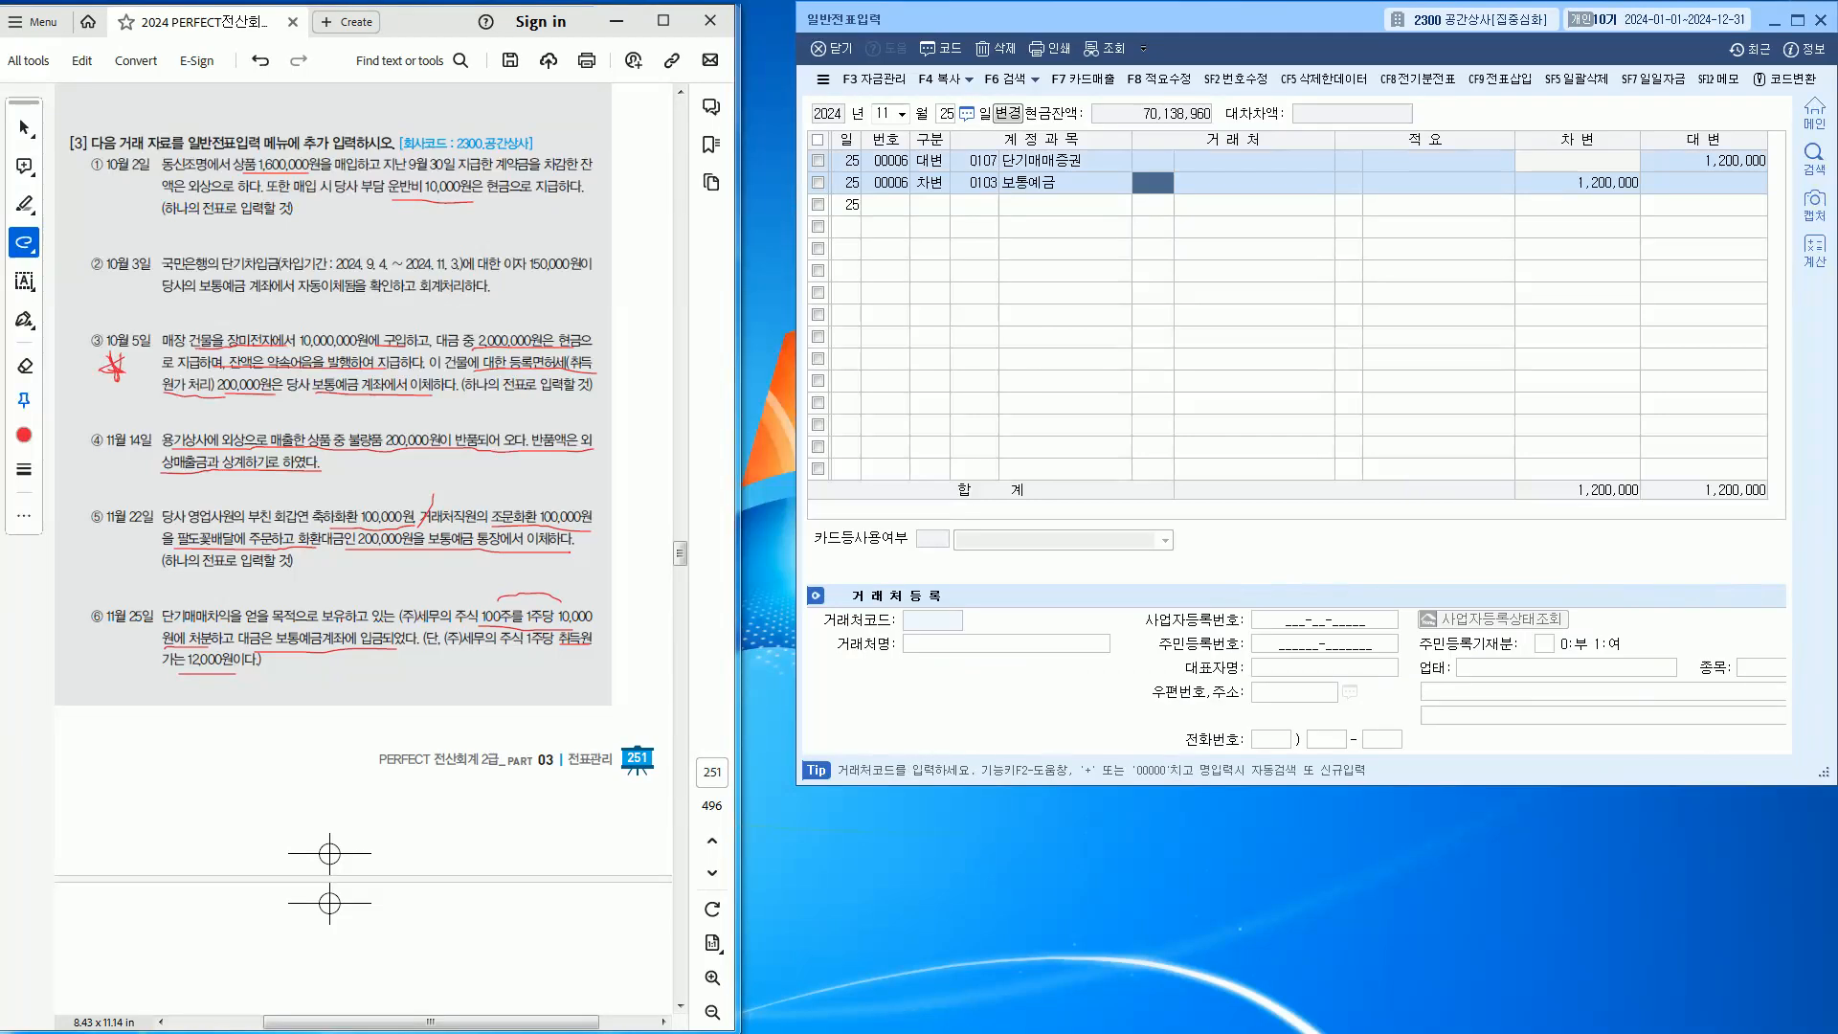
key("Return")
key("Return")
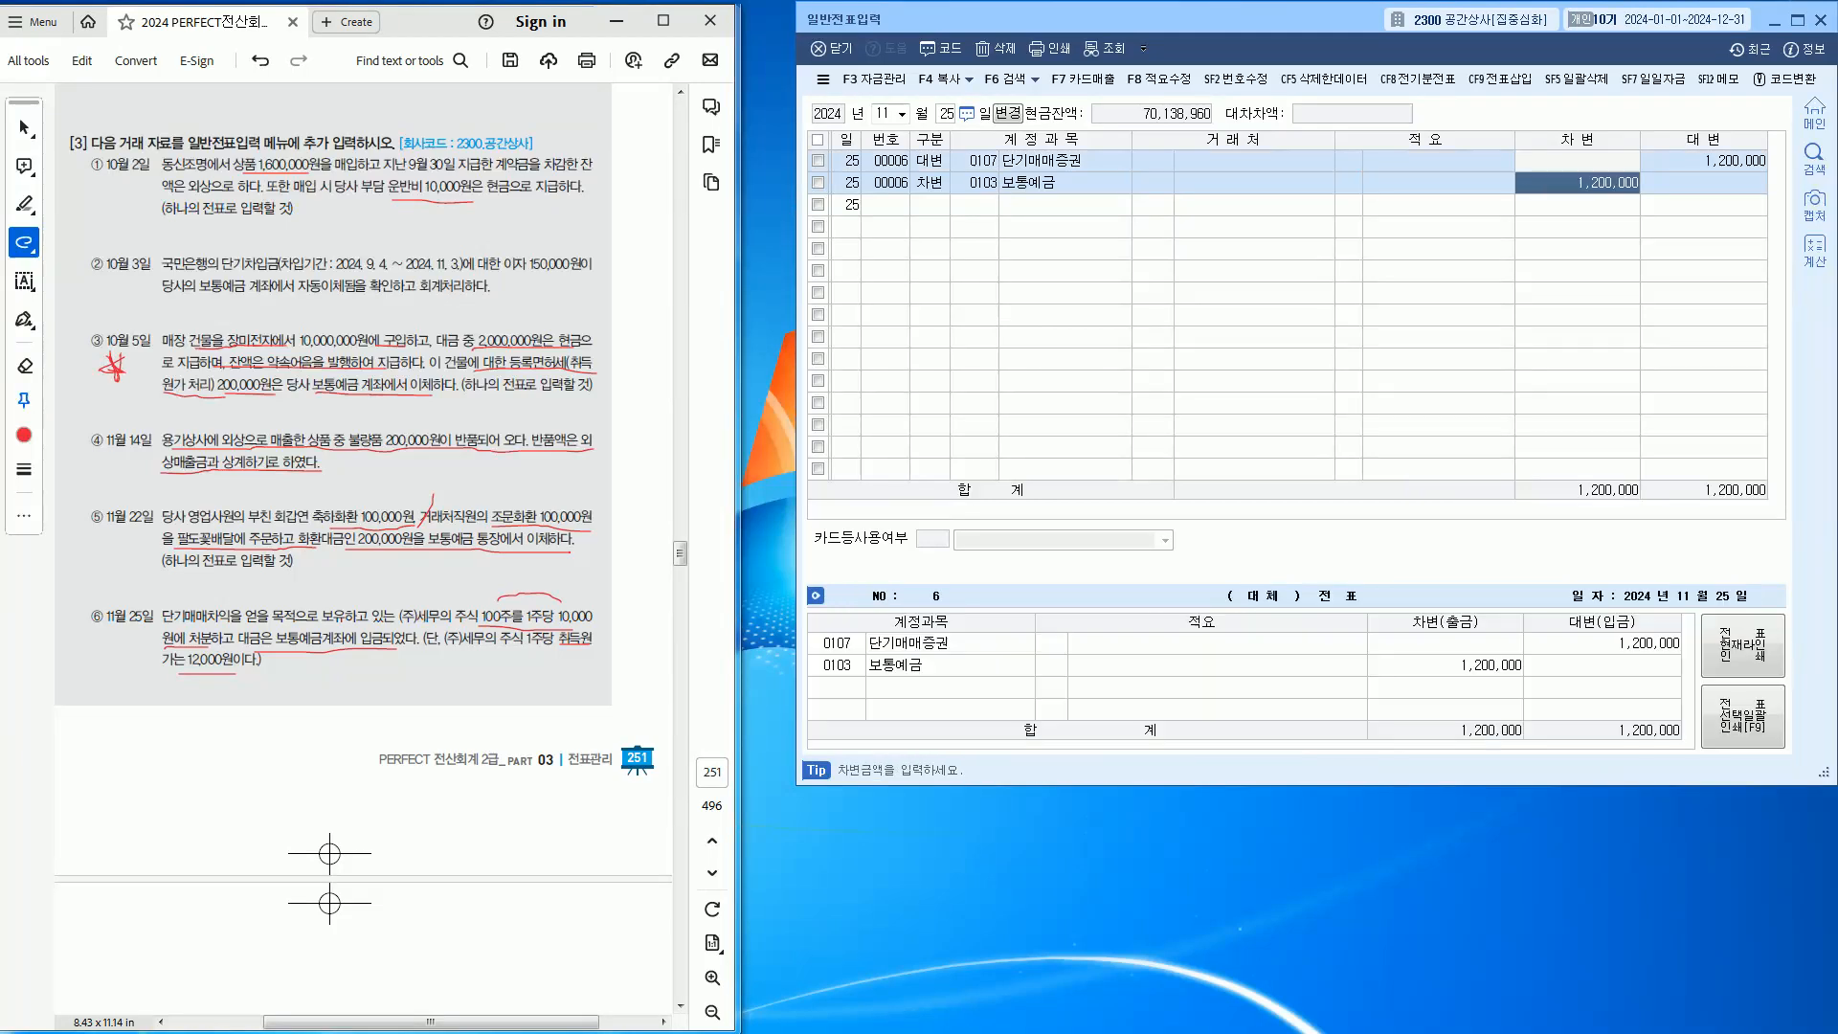
type("1000000")
key("Return")
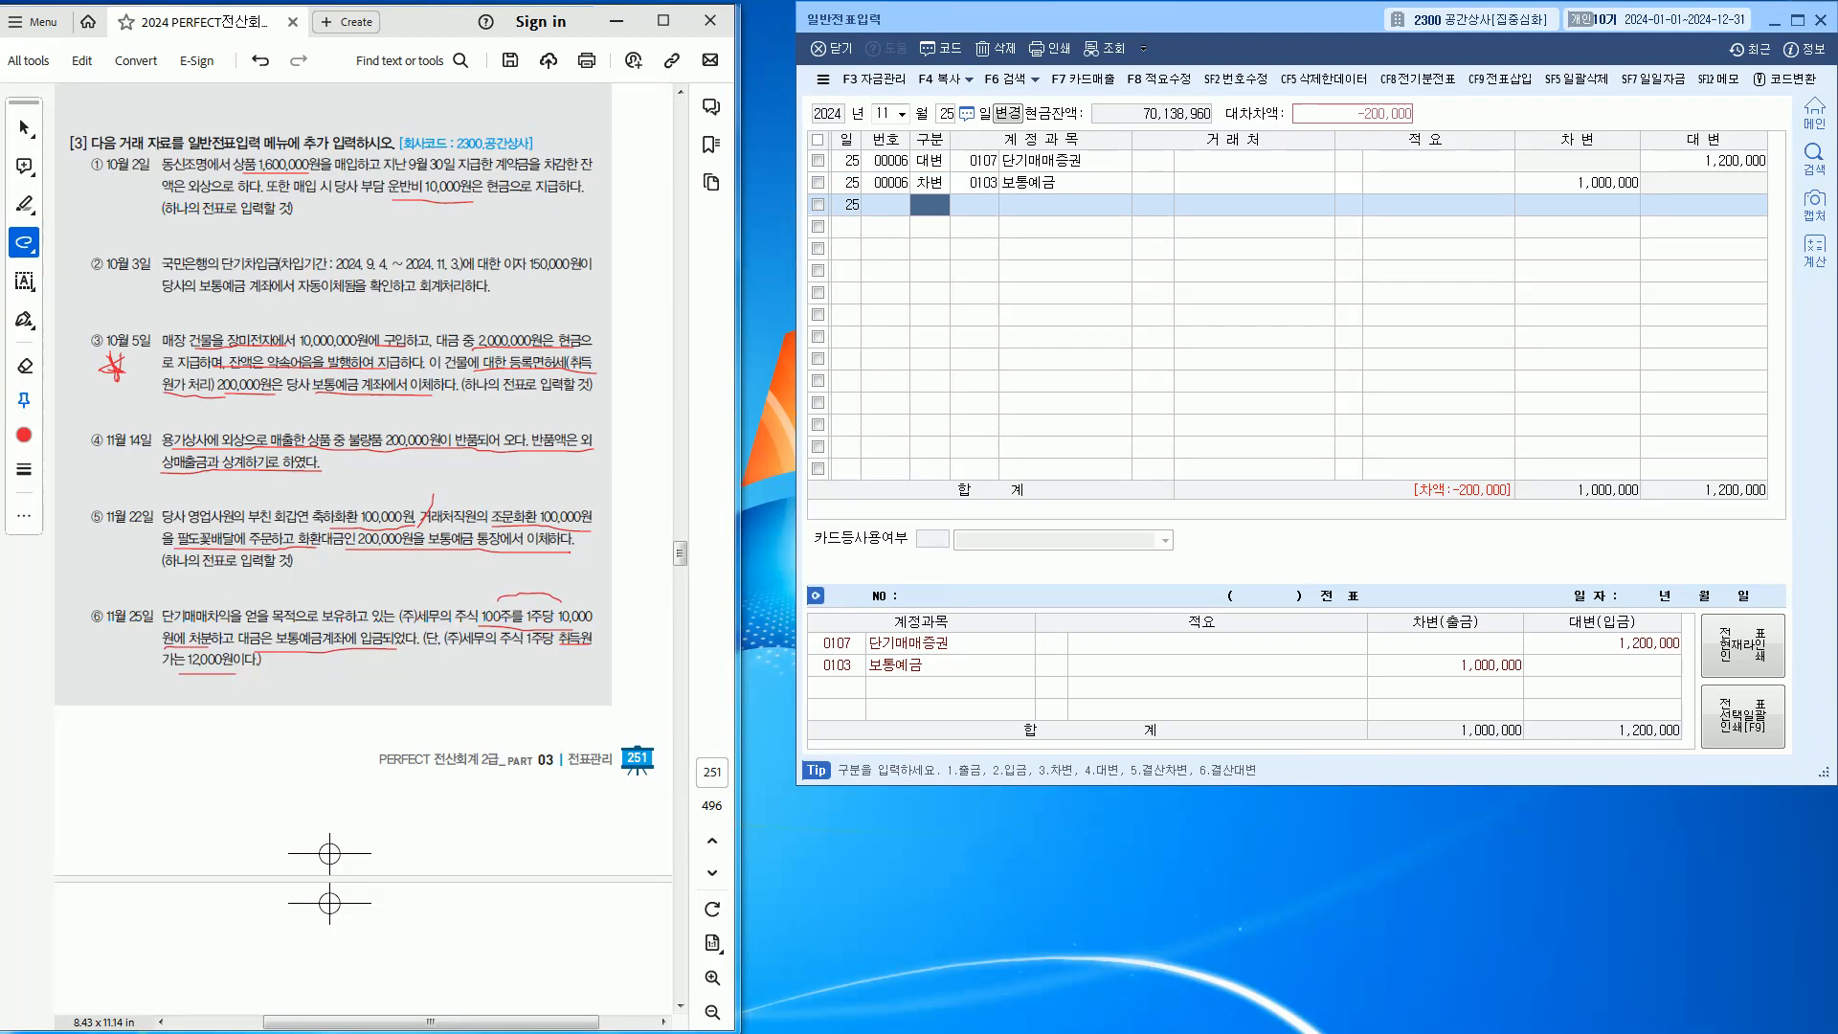
Add a debit line for 단기매매증권처분손실 (0958) of 200,000 to the November 25 voucher
type("3")
type("단기")
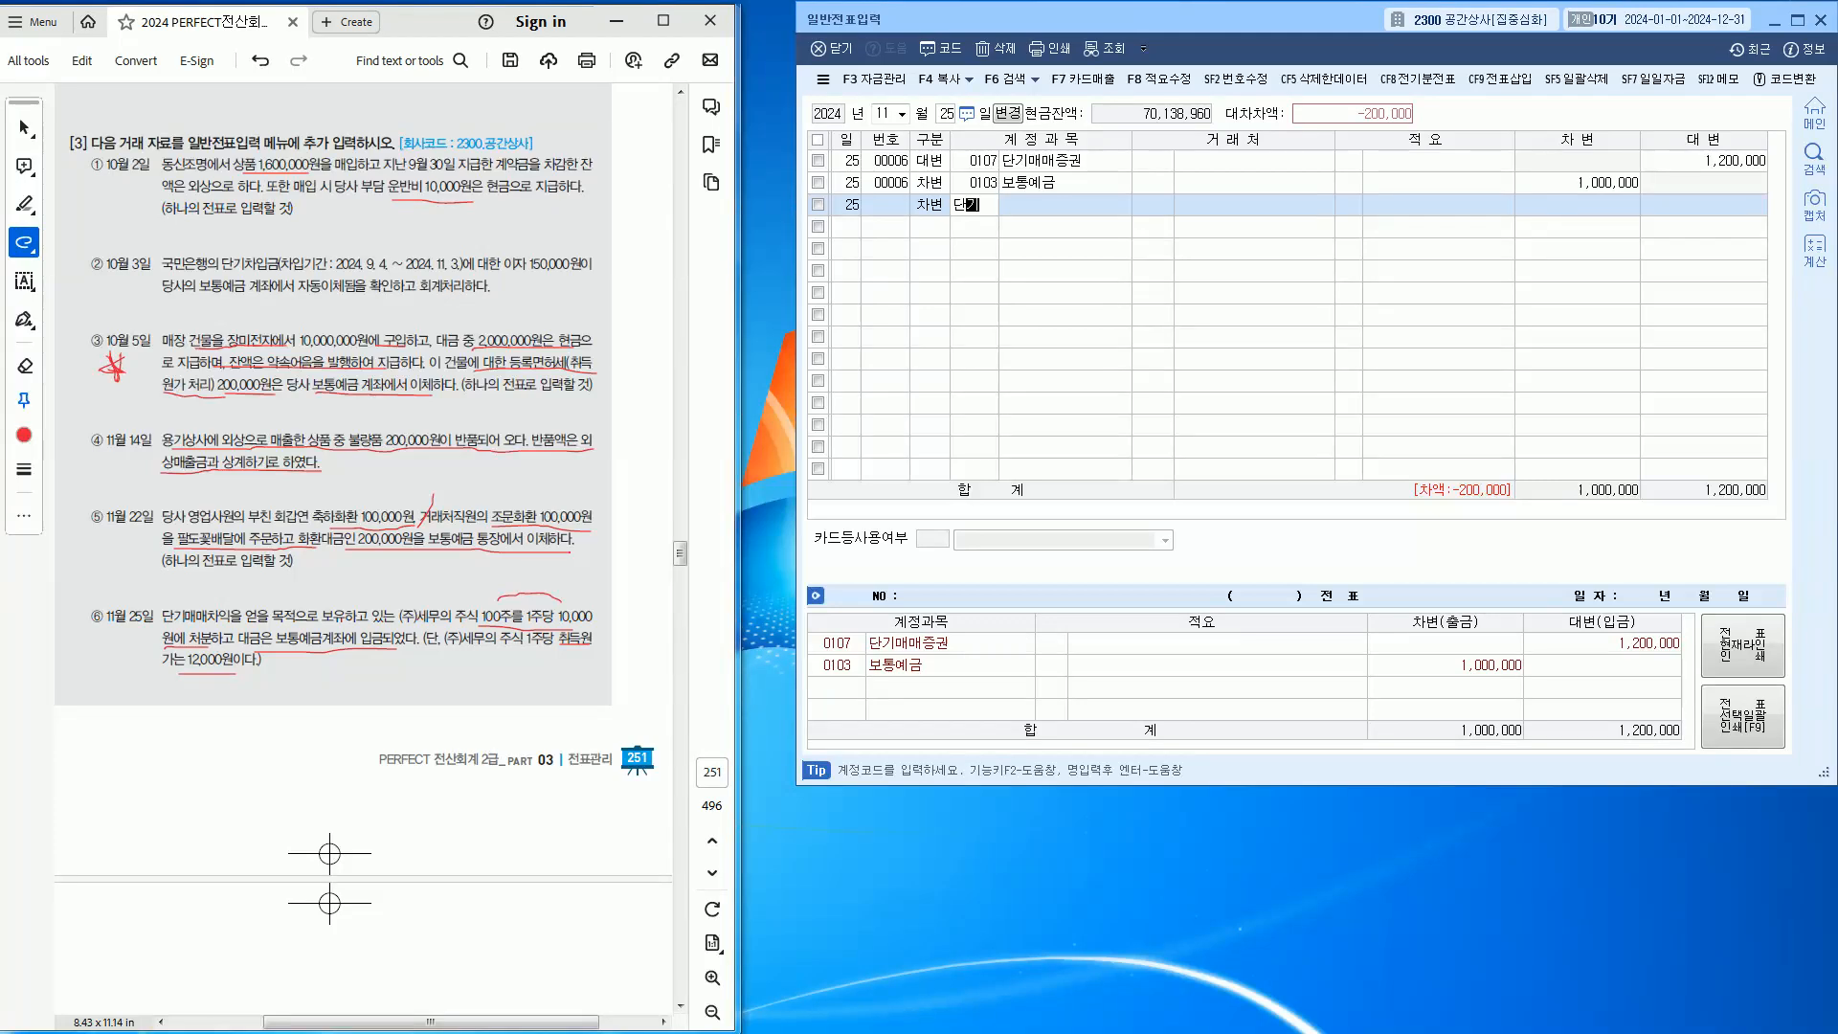
key("Return")
key("Down")
key("Down")
key("Down")
key("Down")
key("Down")
key("Down")
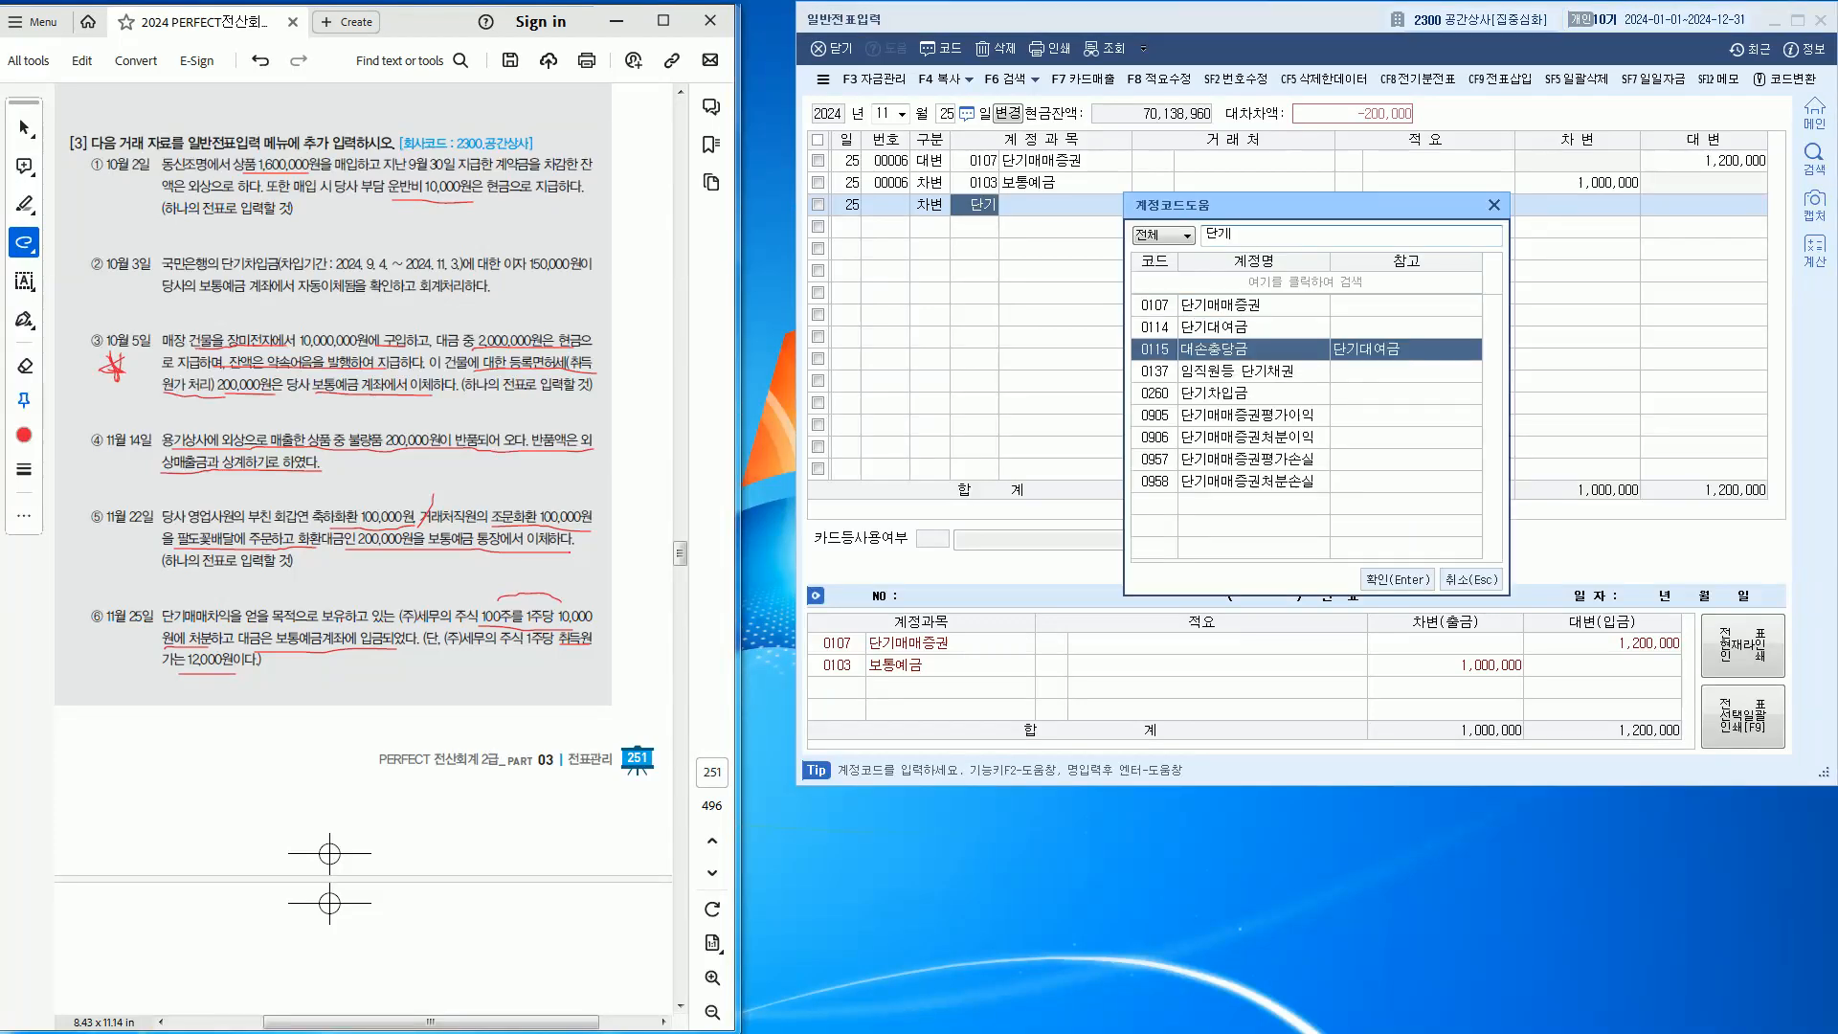
key("Up")
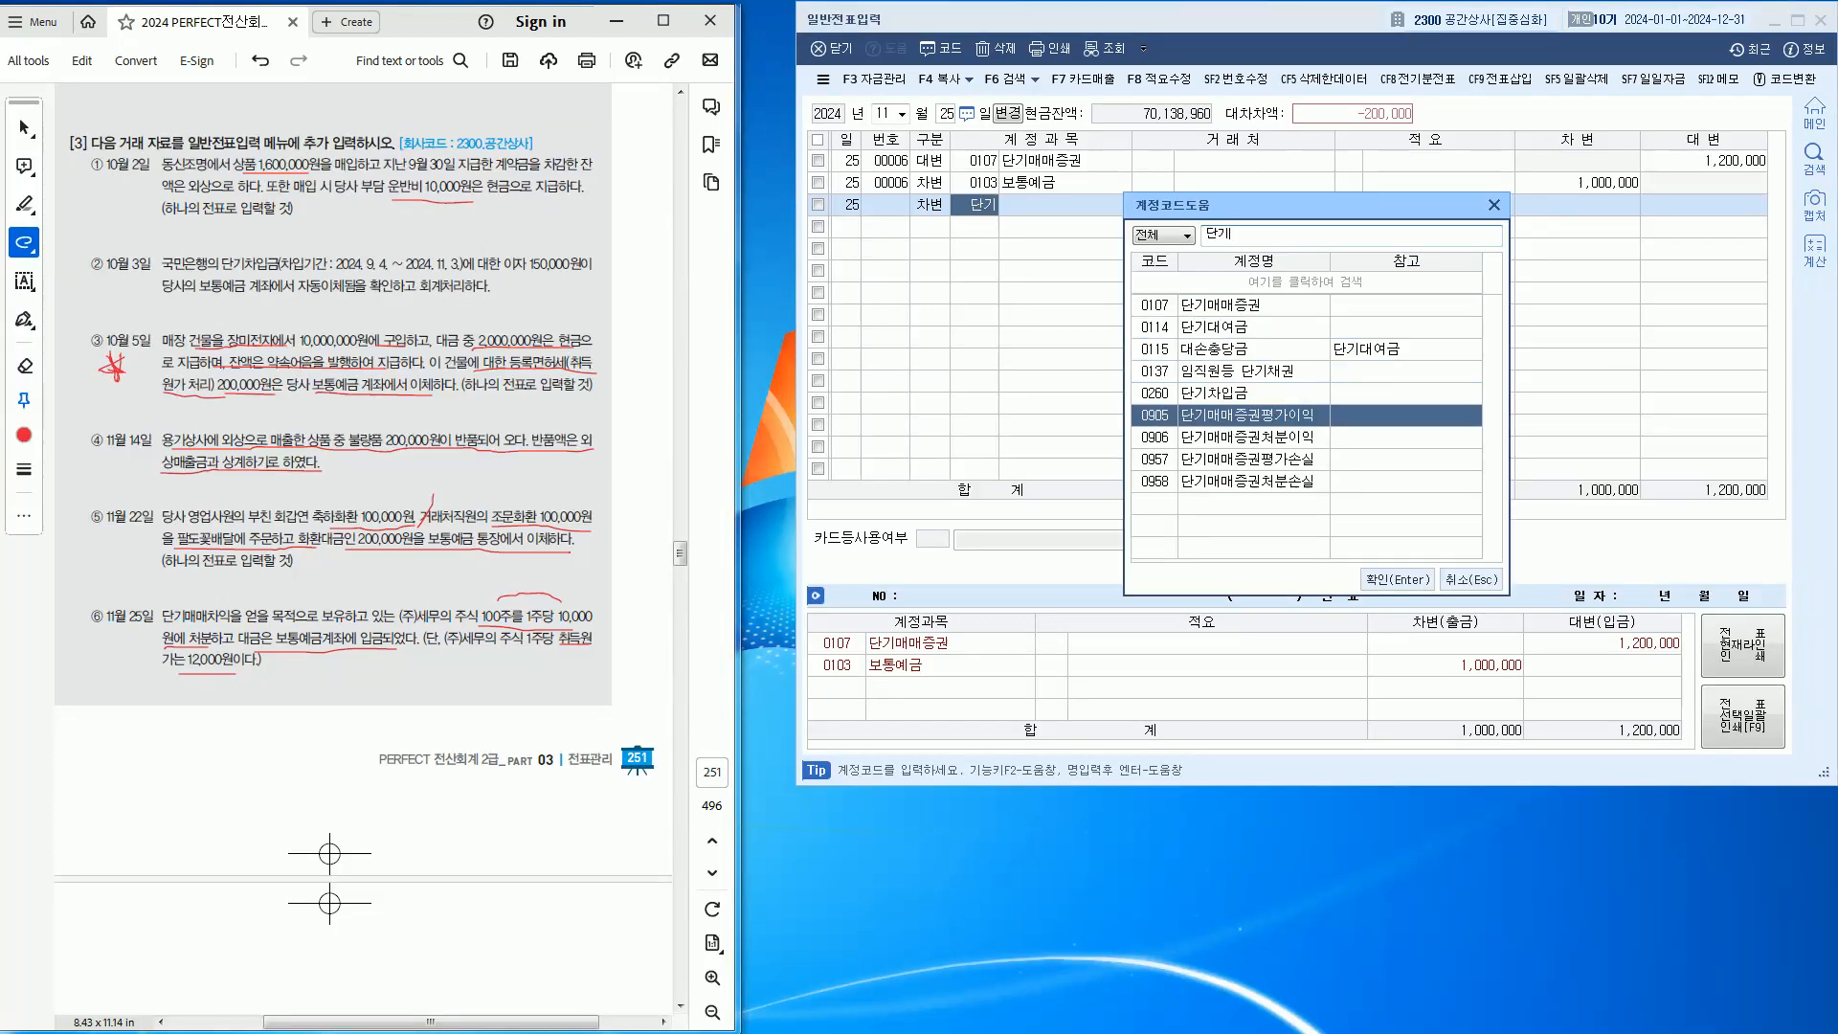
key("Down")
key("Down")
key("Down")
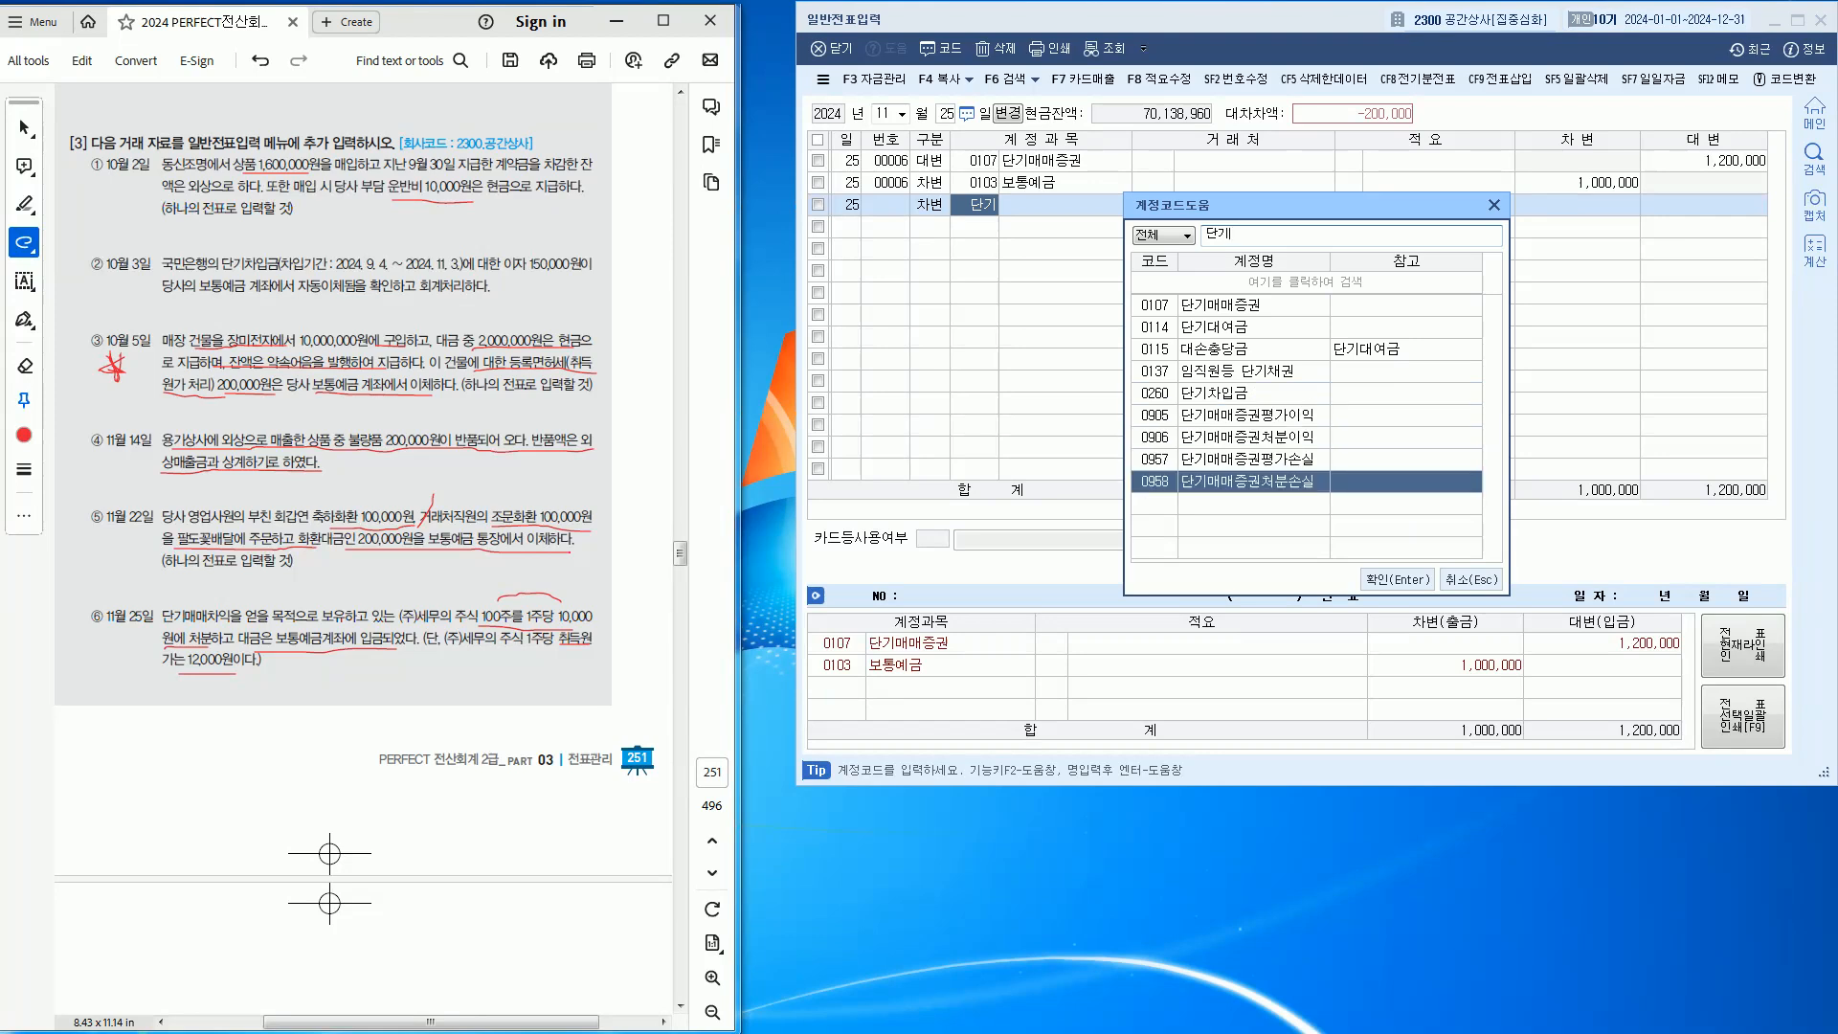
key("Return")
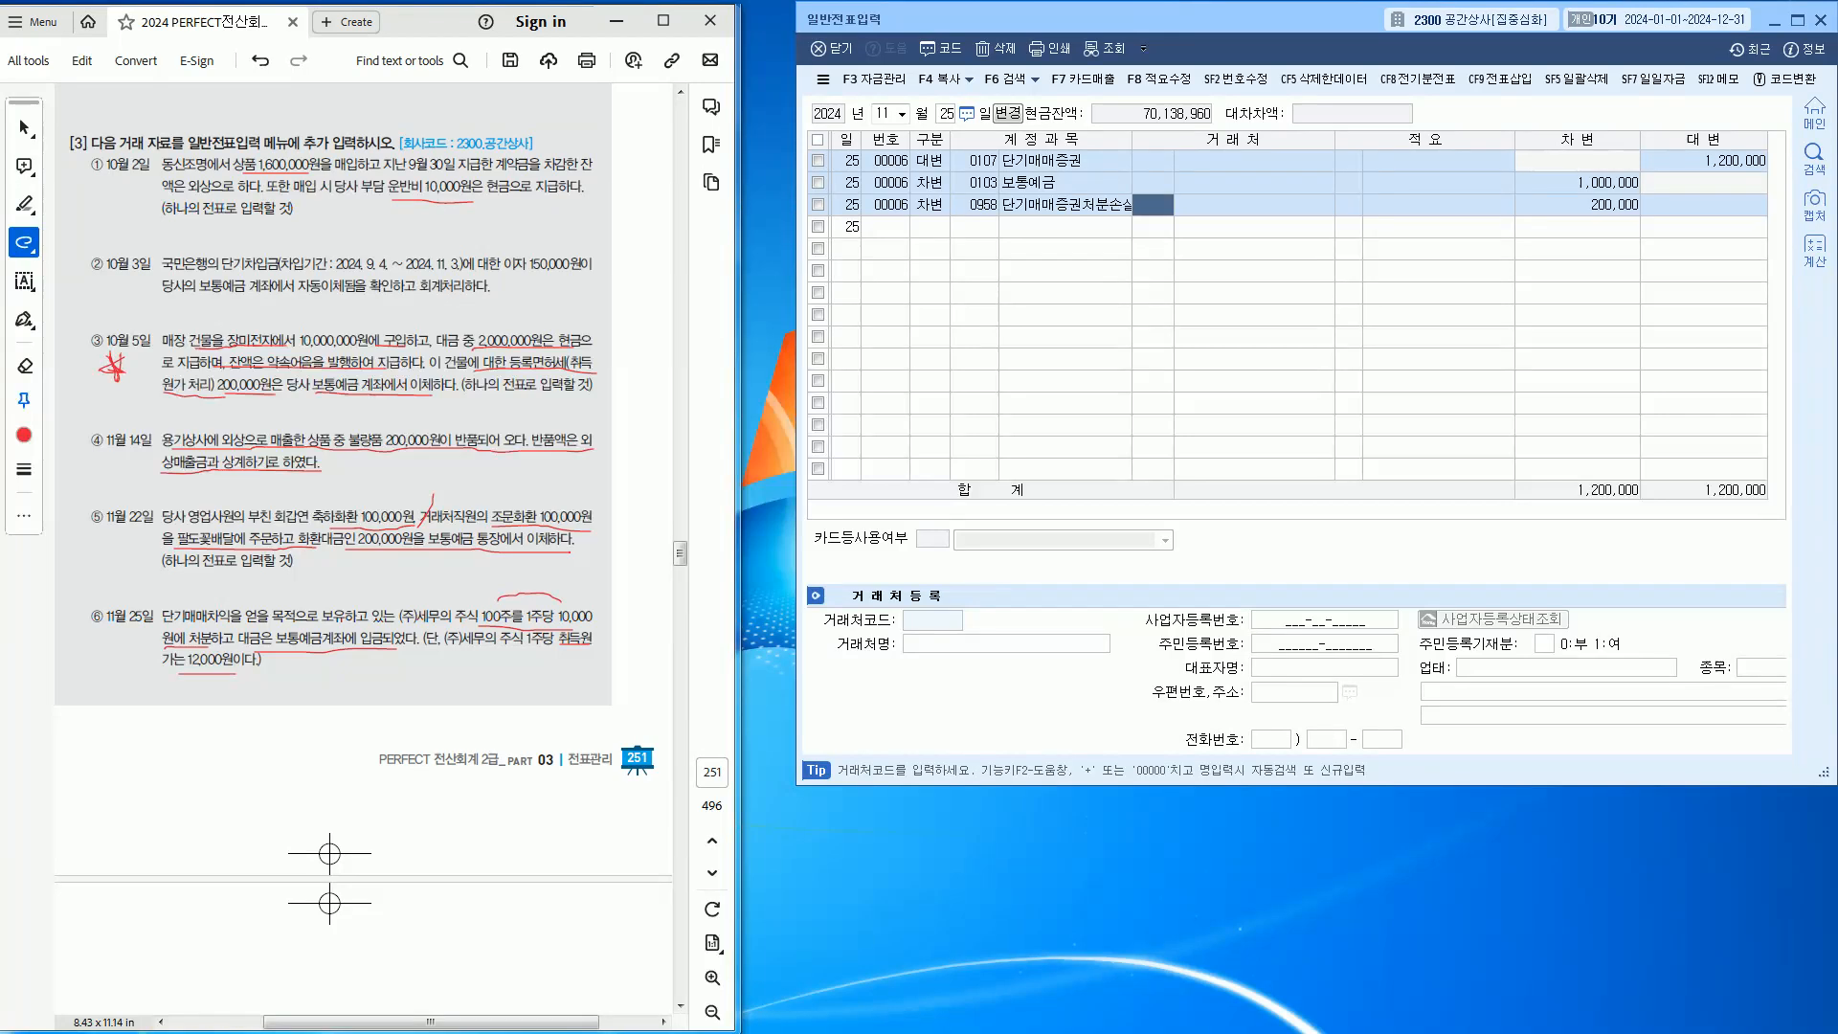
Bring the November 30 salary transaction into view in the textbook PDF and switch the voucher date to November 30
left_click(537, 838)
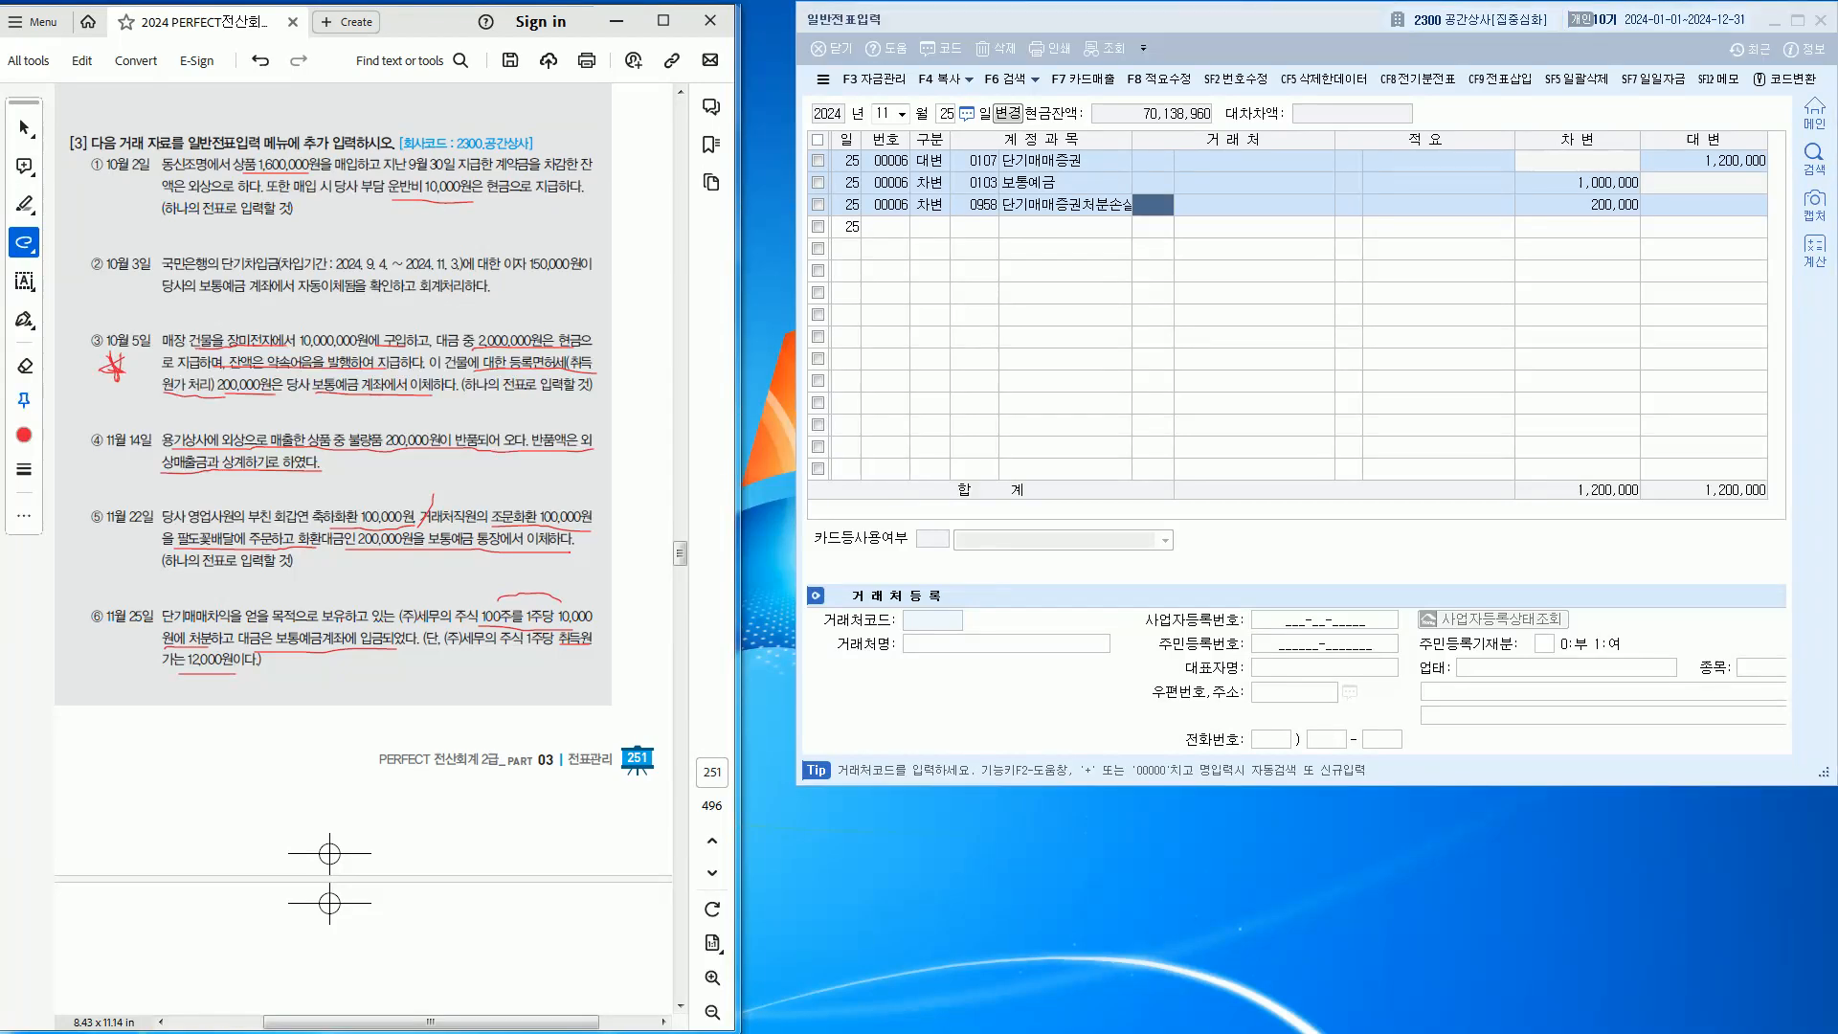
scroll(538, 838, "down", 12)
scroll(538, 838, "down", 8)
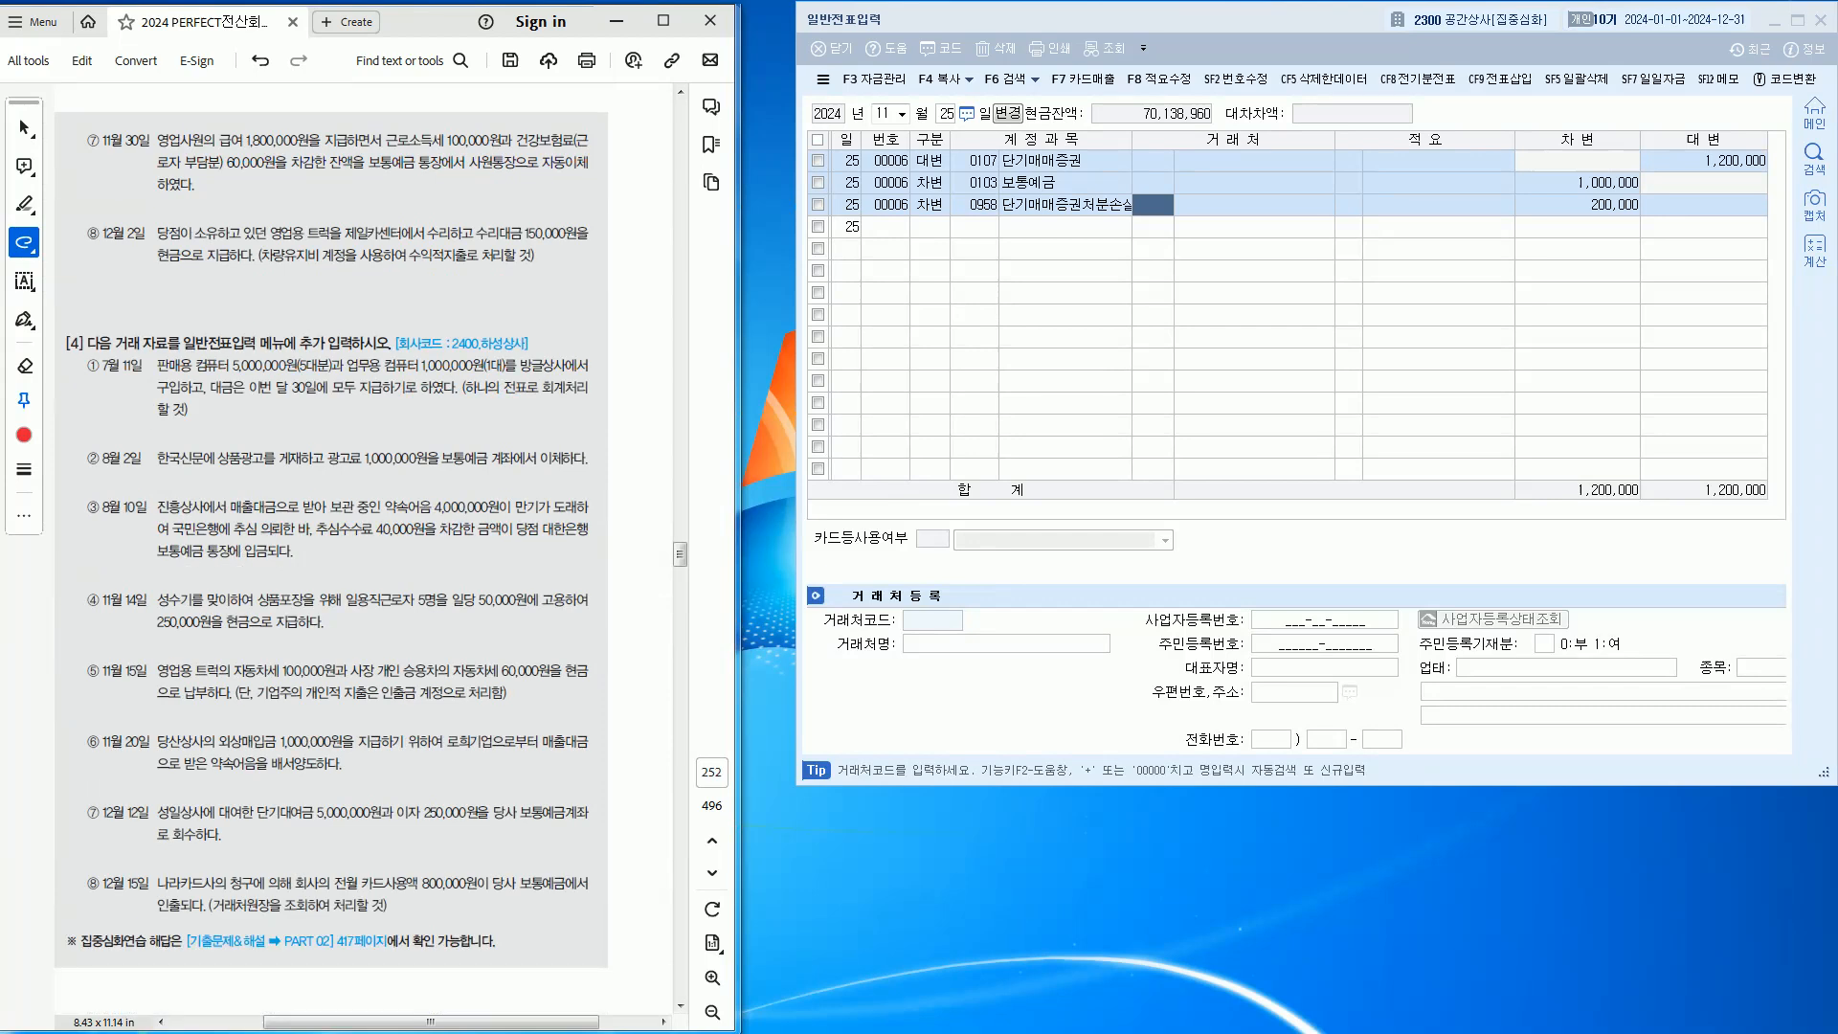
left_click(946, 114)
type("30")
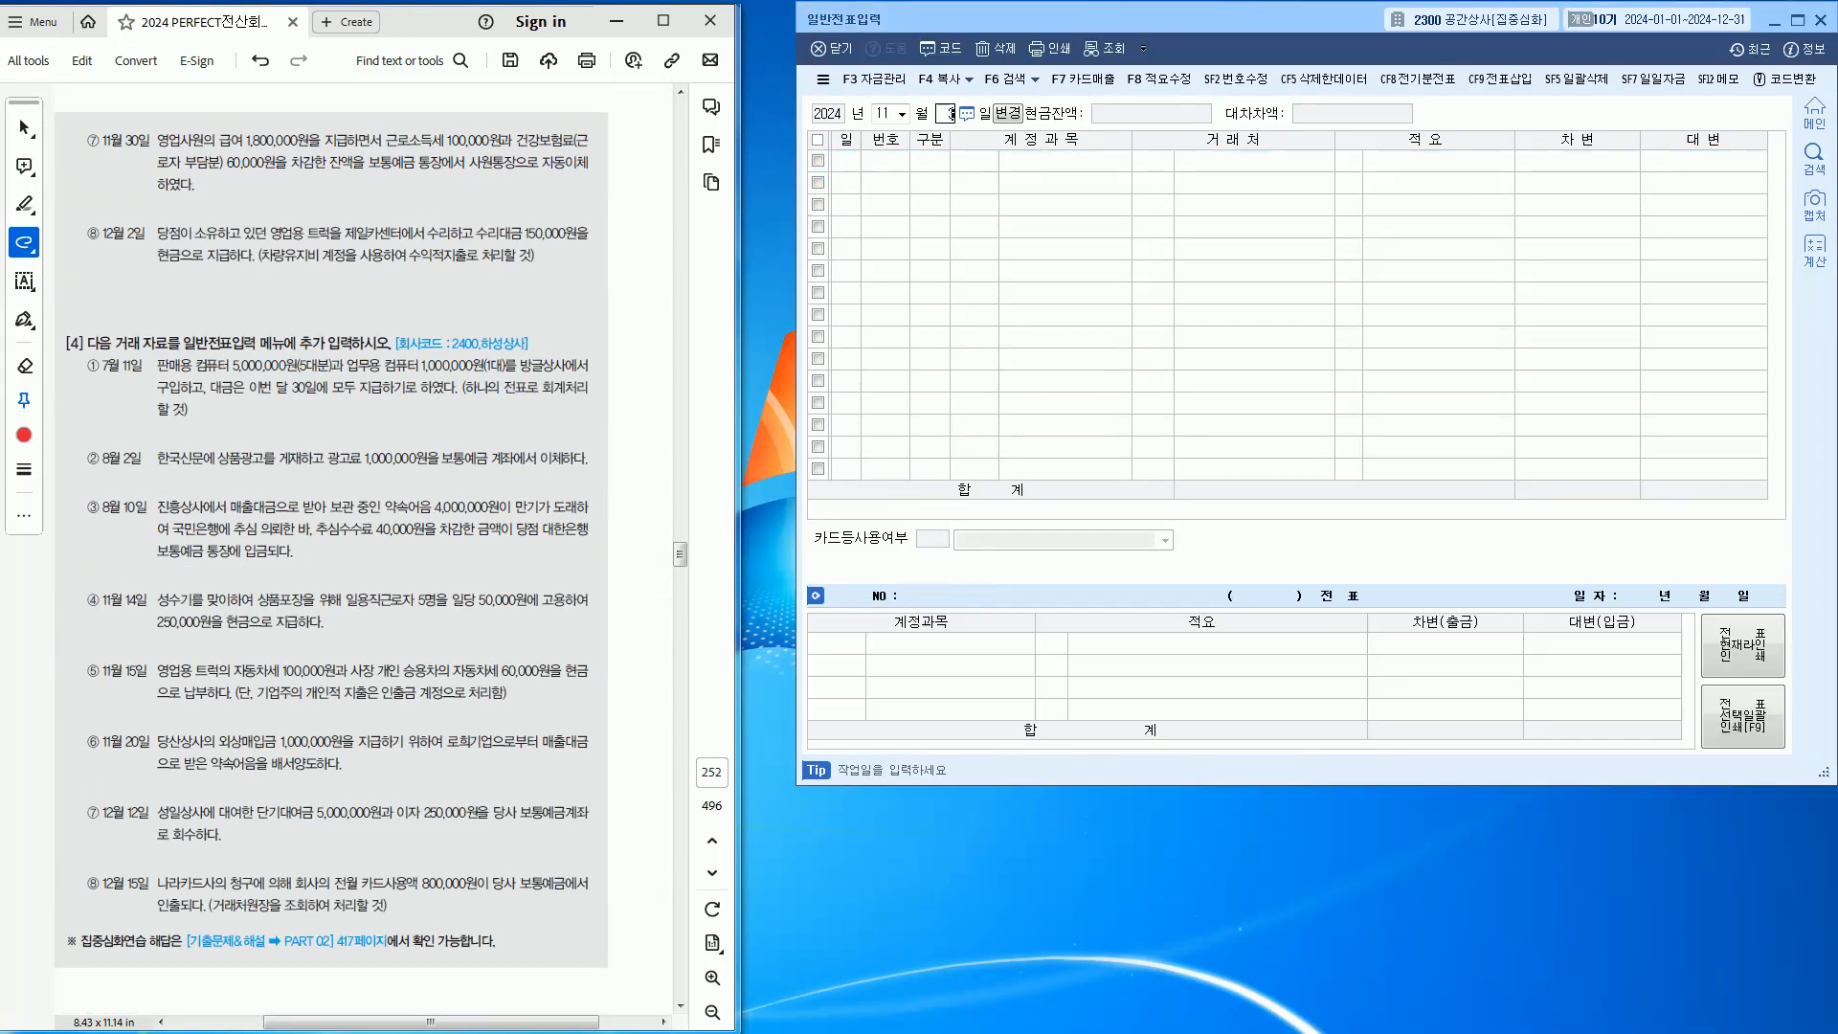
key("Return")
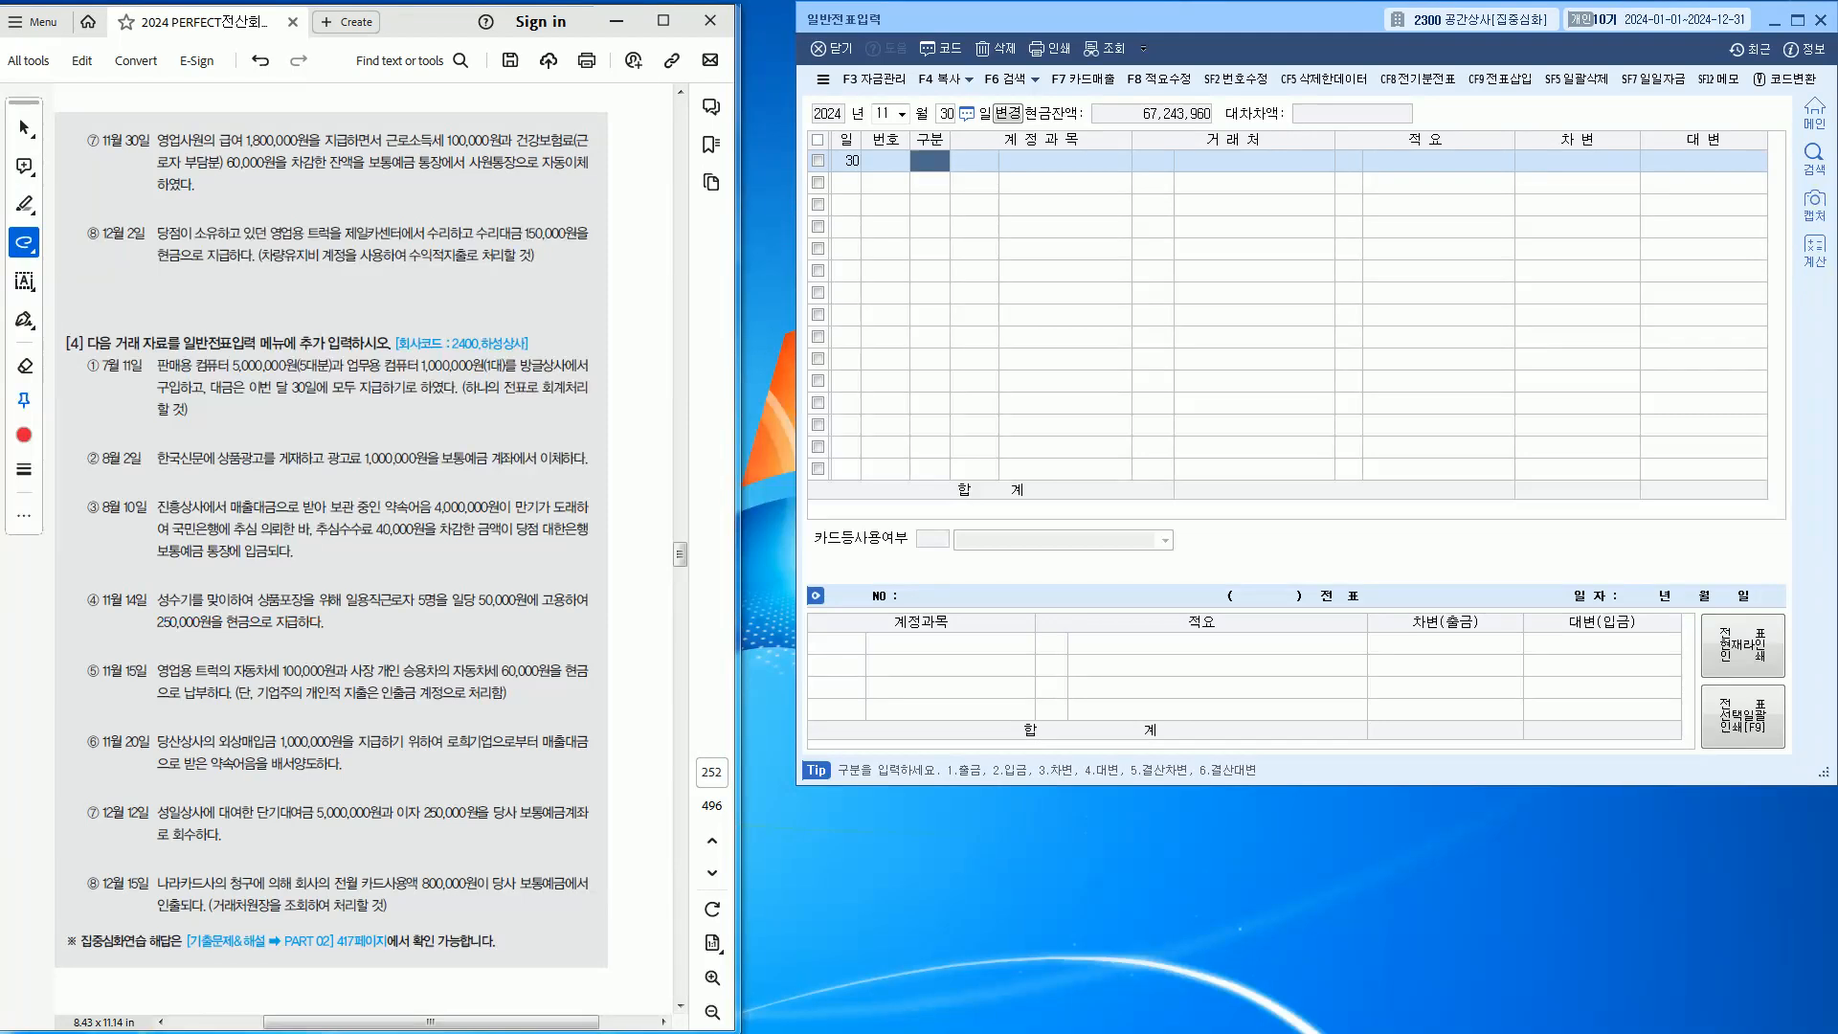
Enter a debit line for the 판매관리비 account 급여 (0801) of 1,800,000 on November 30
type("3")
key("Return")
type("급여")
key("Return")
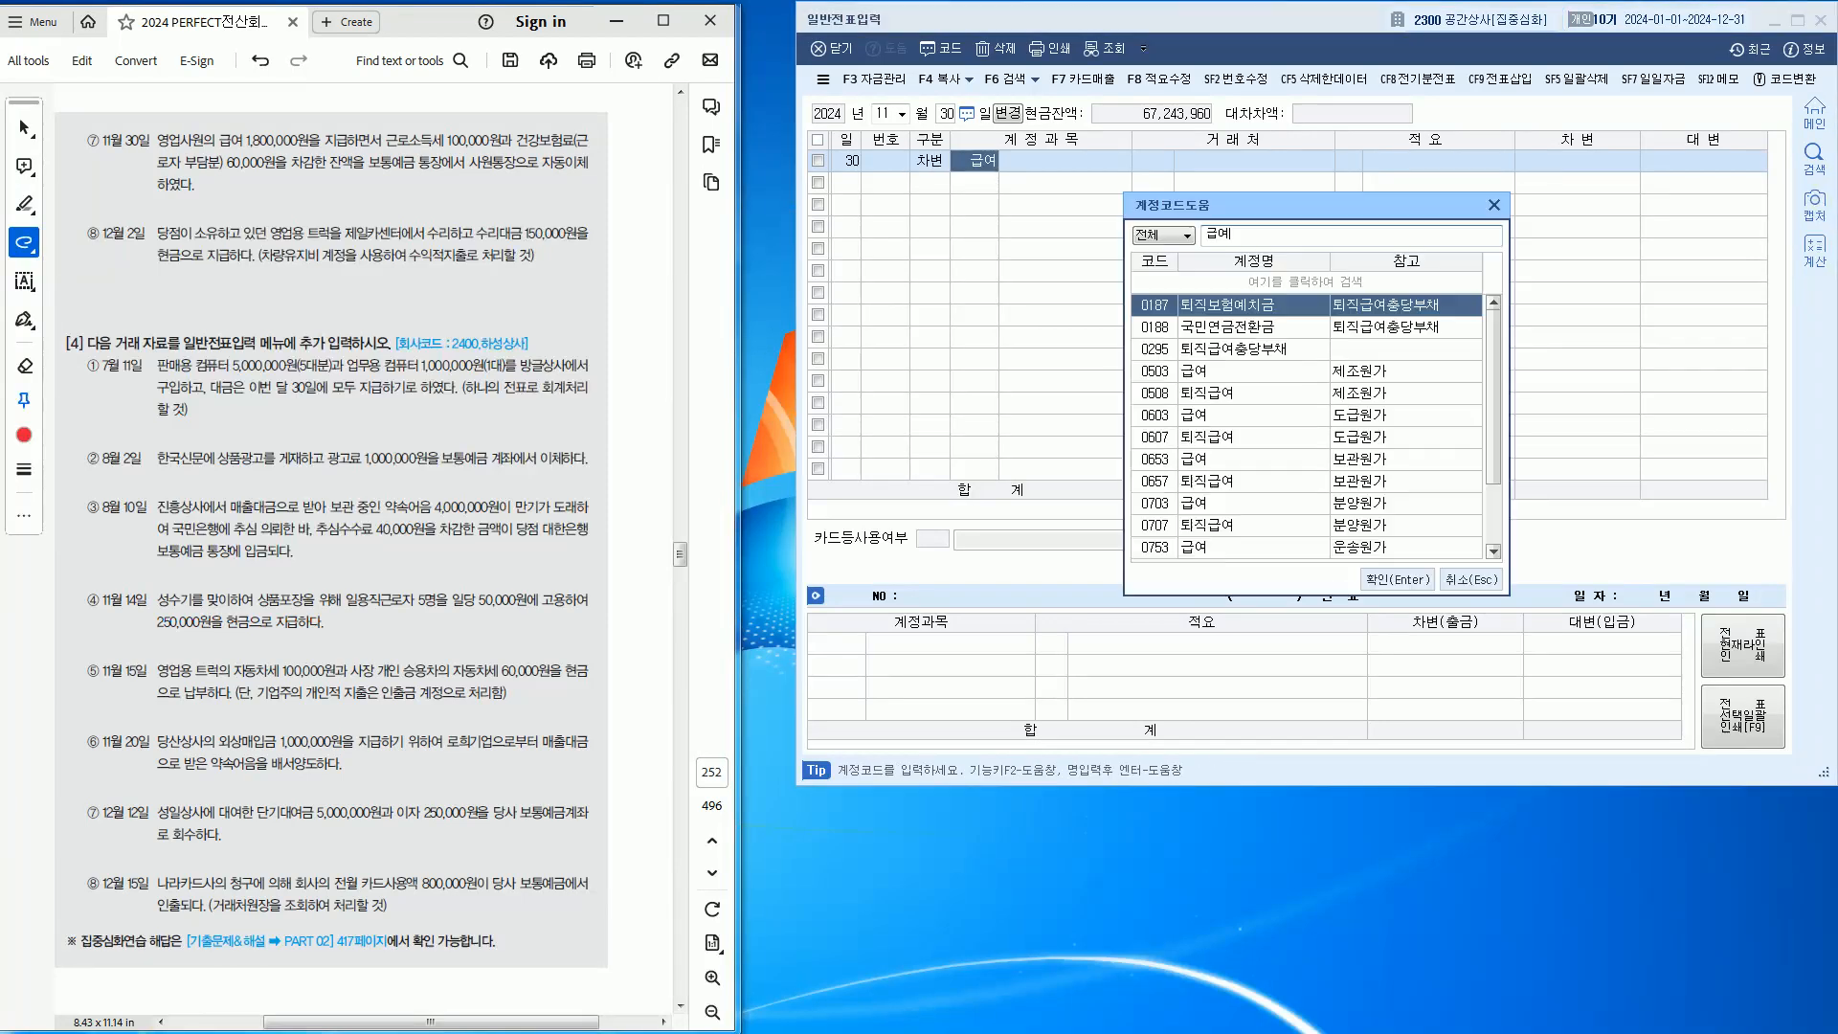
key("Down")
key("Down")
key("Down")
key("Down")
key("Down")
key("Down")
key("Down")
key("Down")
key("Down")
key("Down")
key("Down")
key("Down")
key("Down")
key("Down")
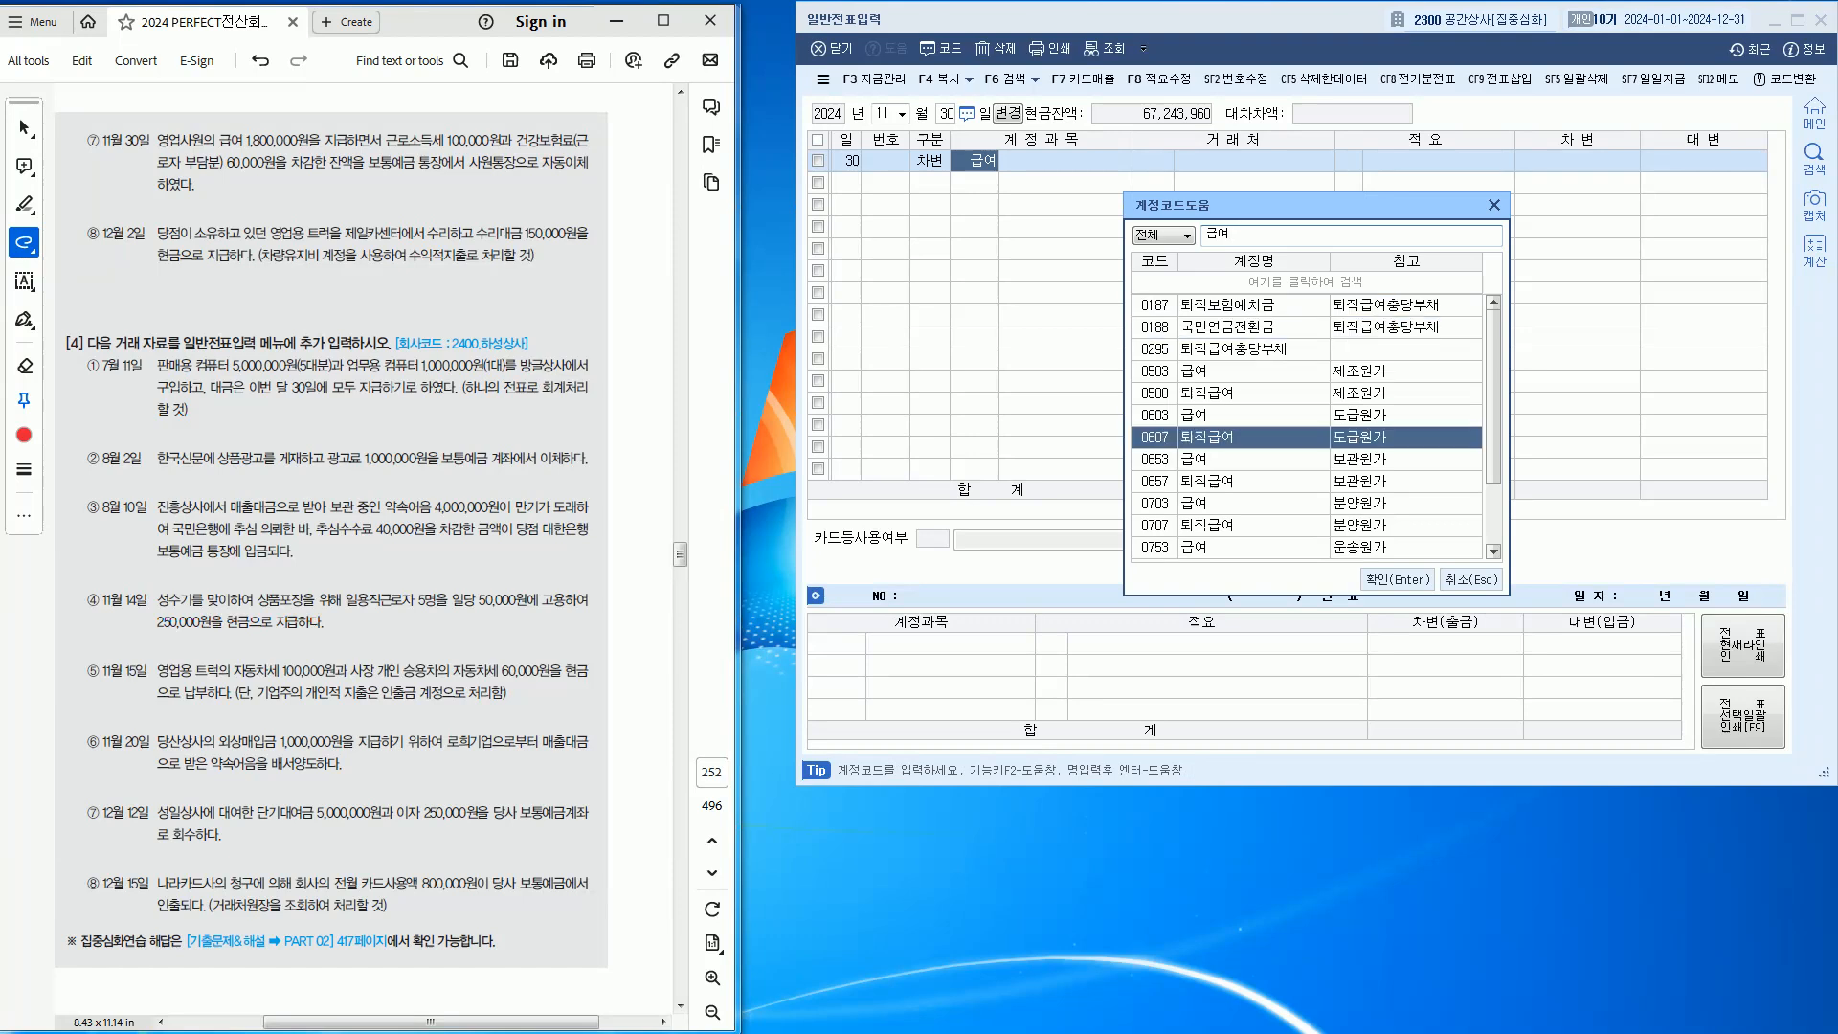
key("Up")
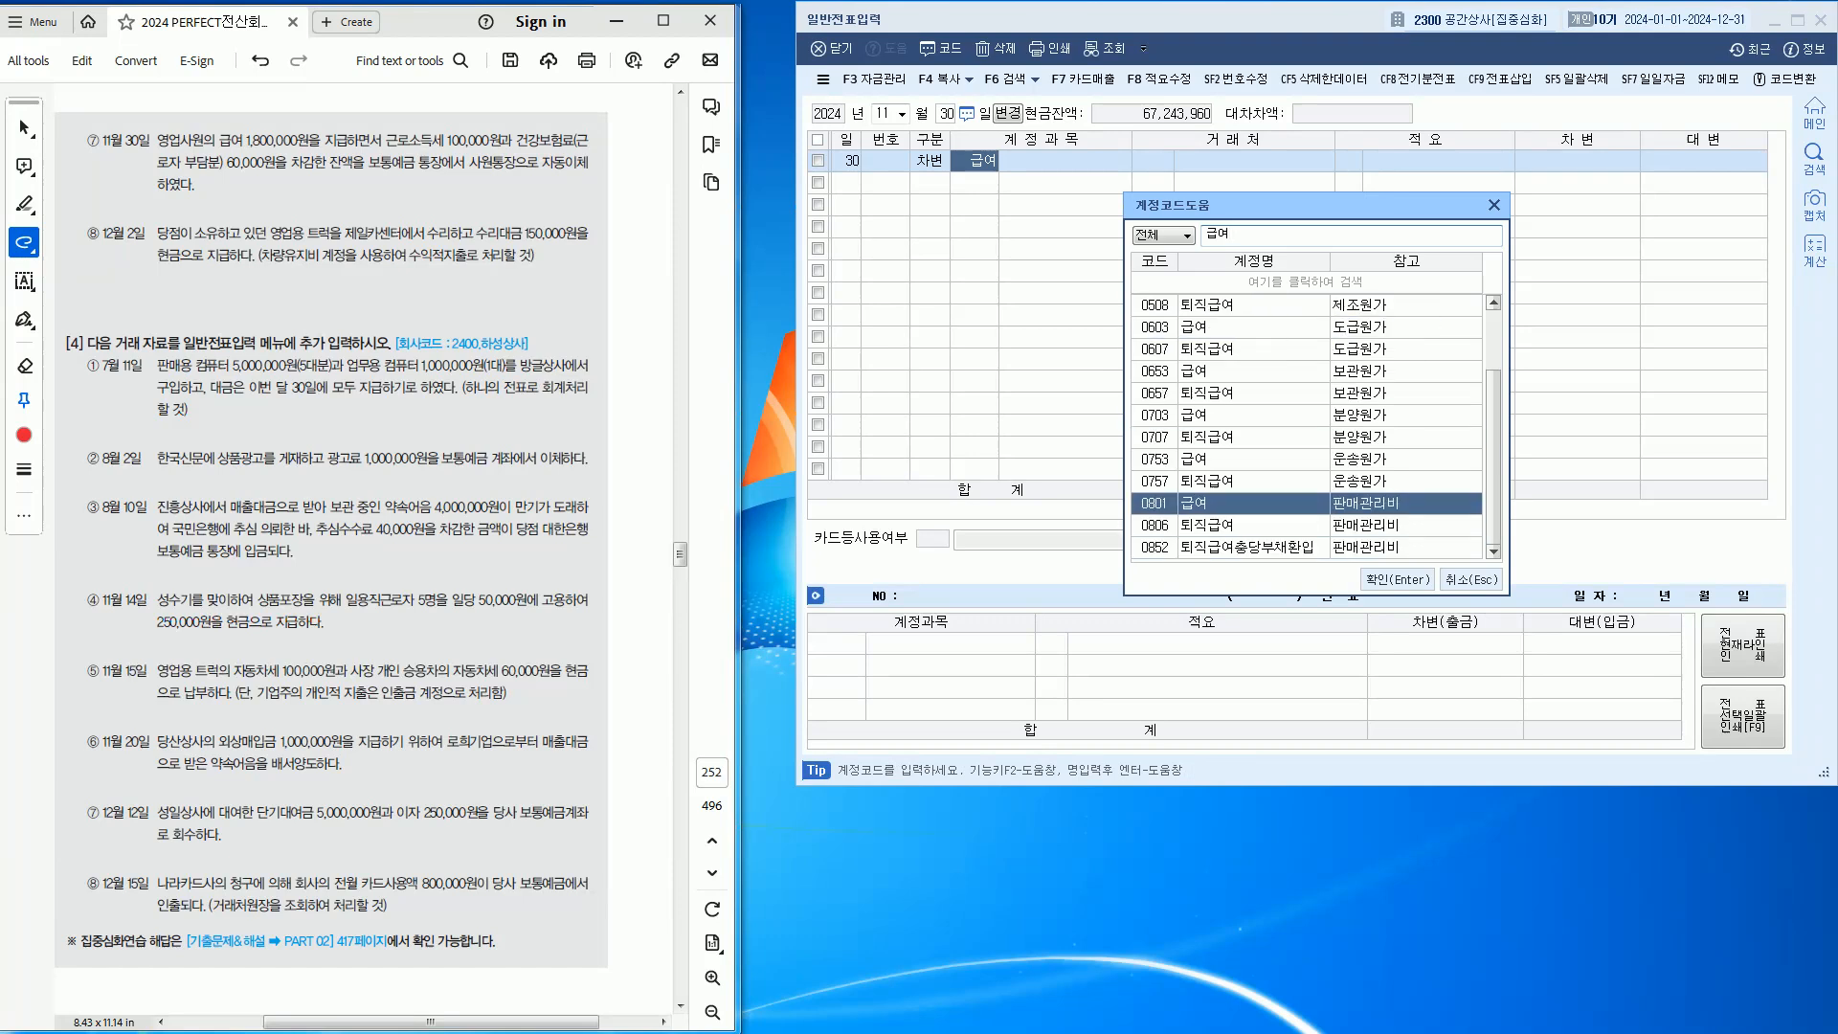
key("Return")
key("Return")
key("Return")
key("Return")
key("Return")
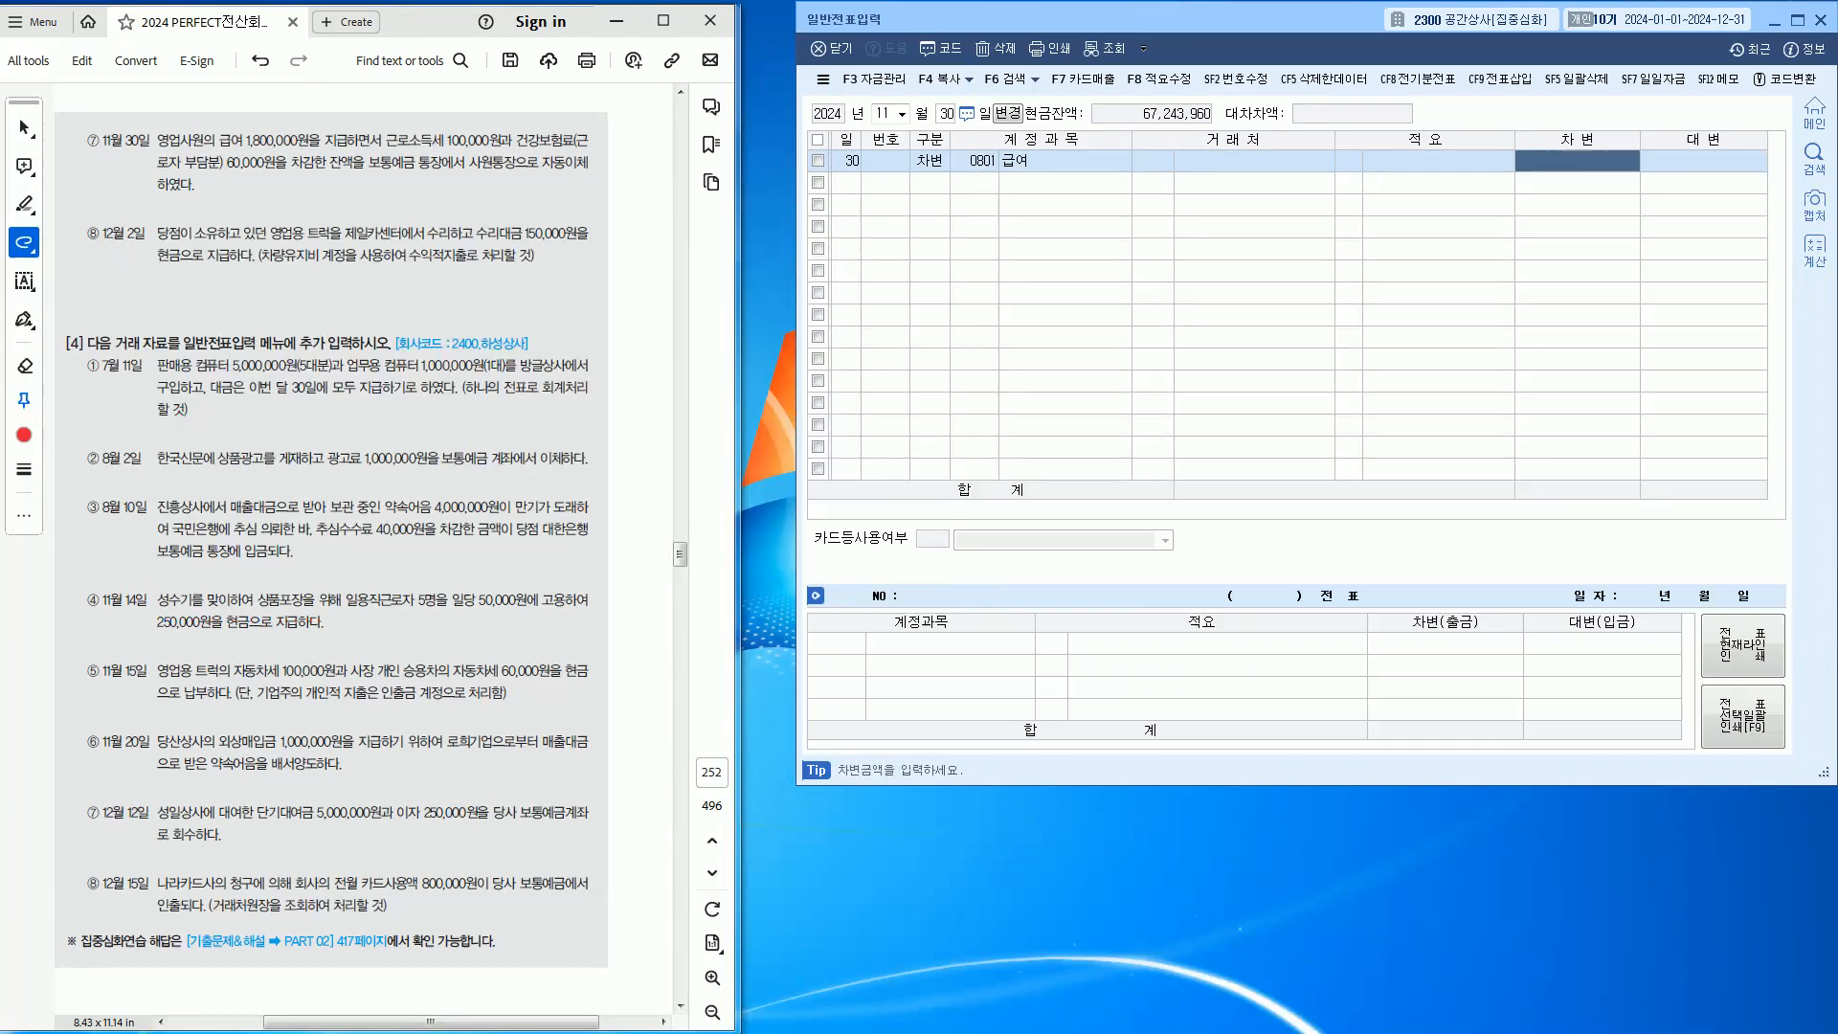
type("18")
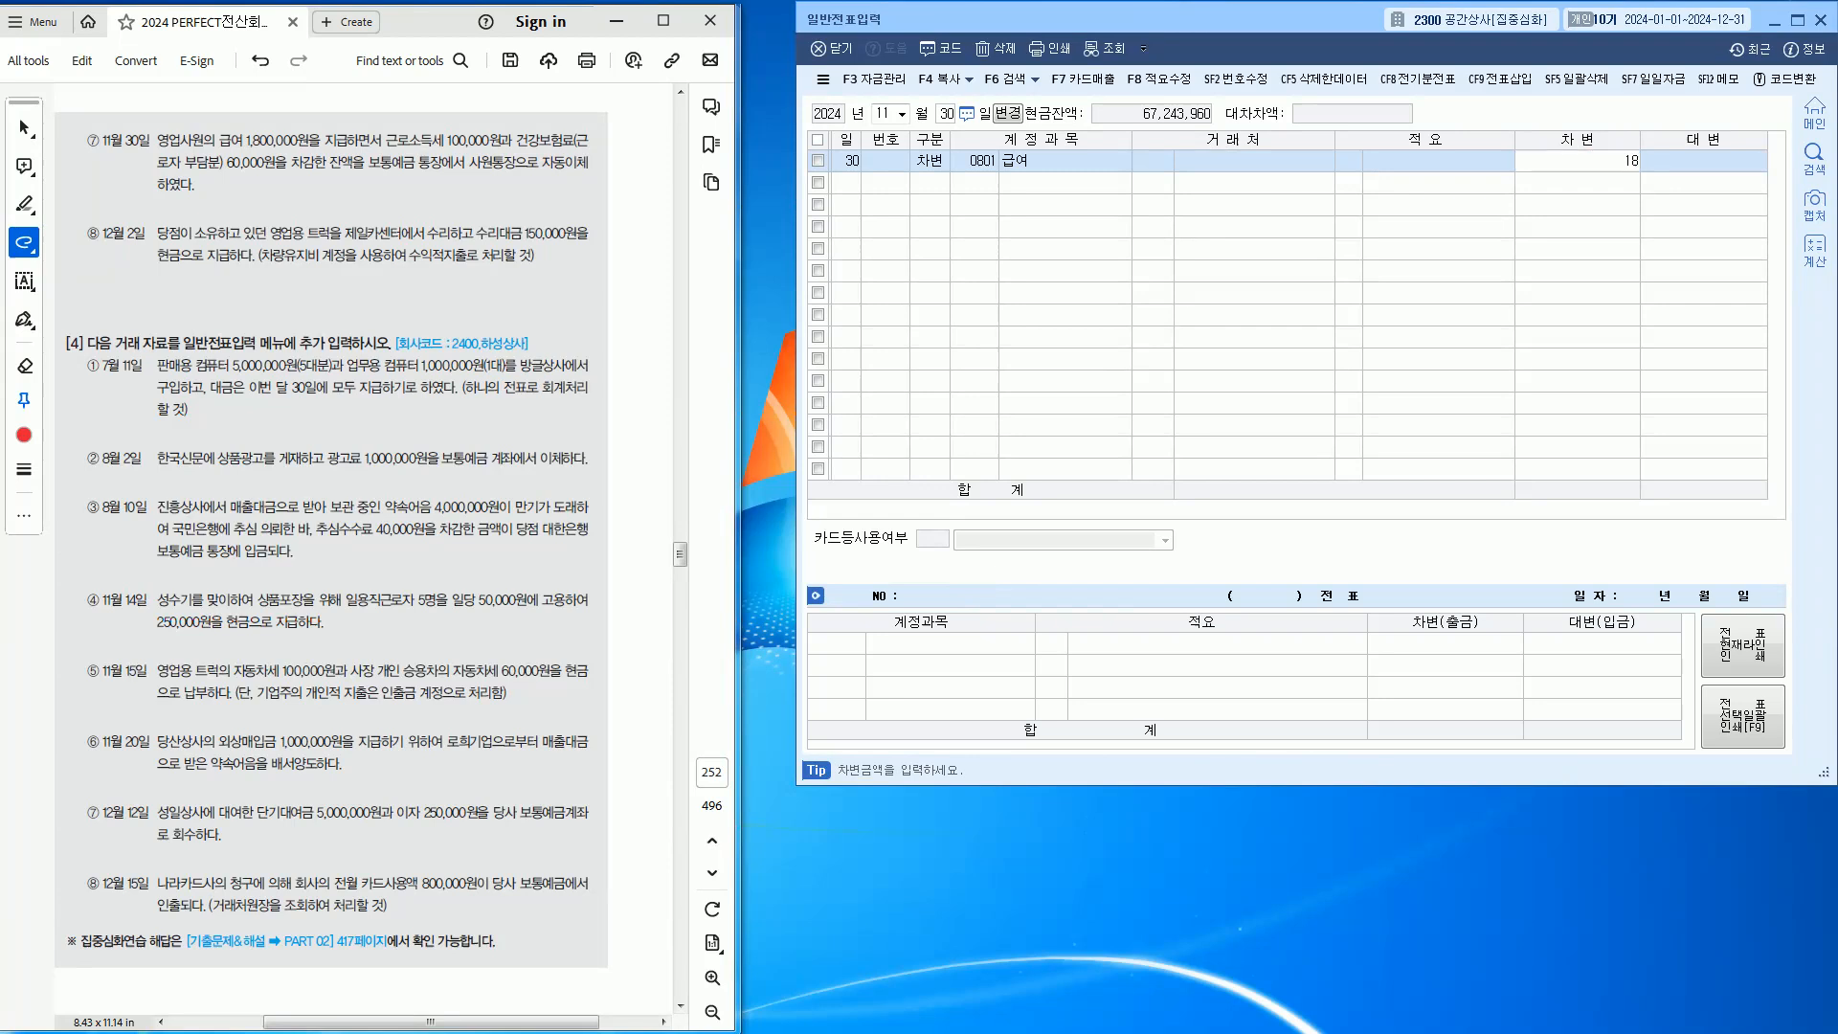
type("0,000")
key("Return")
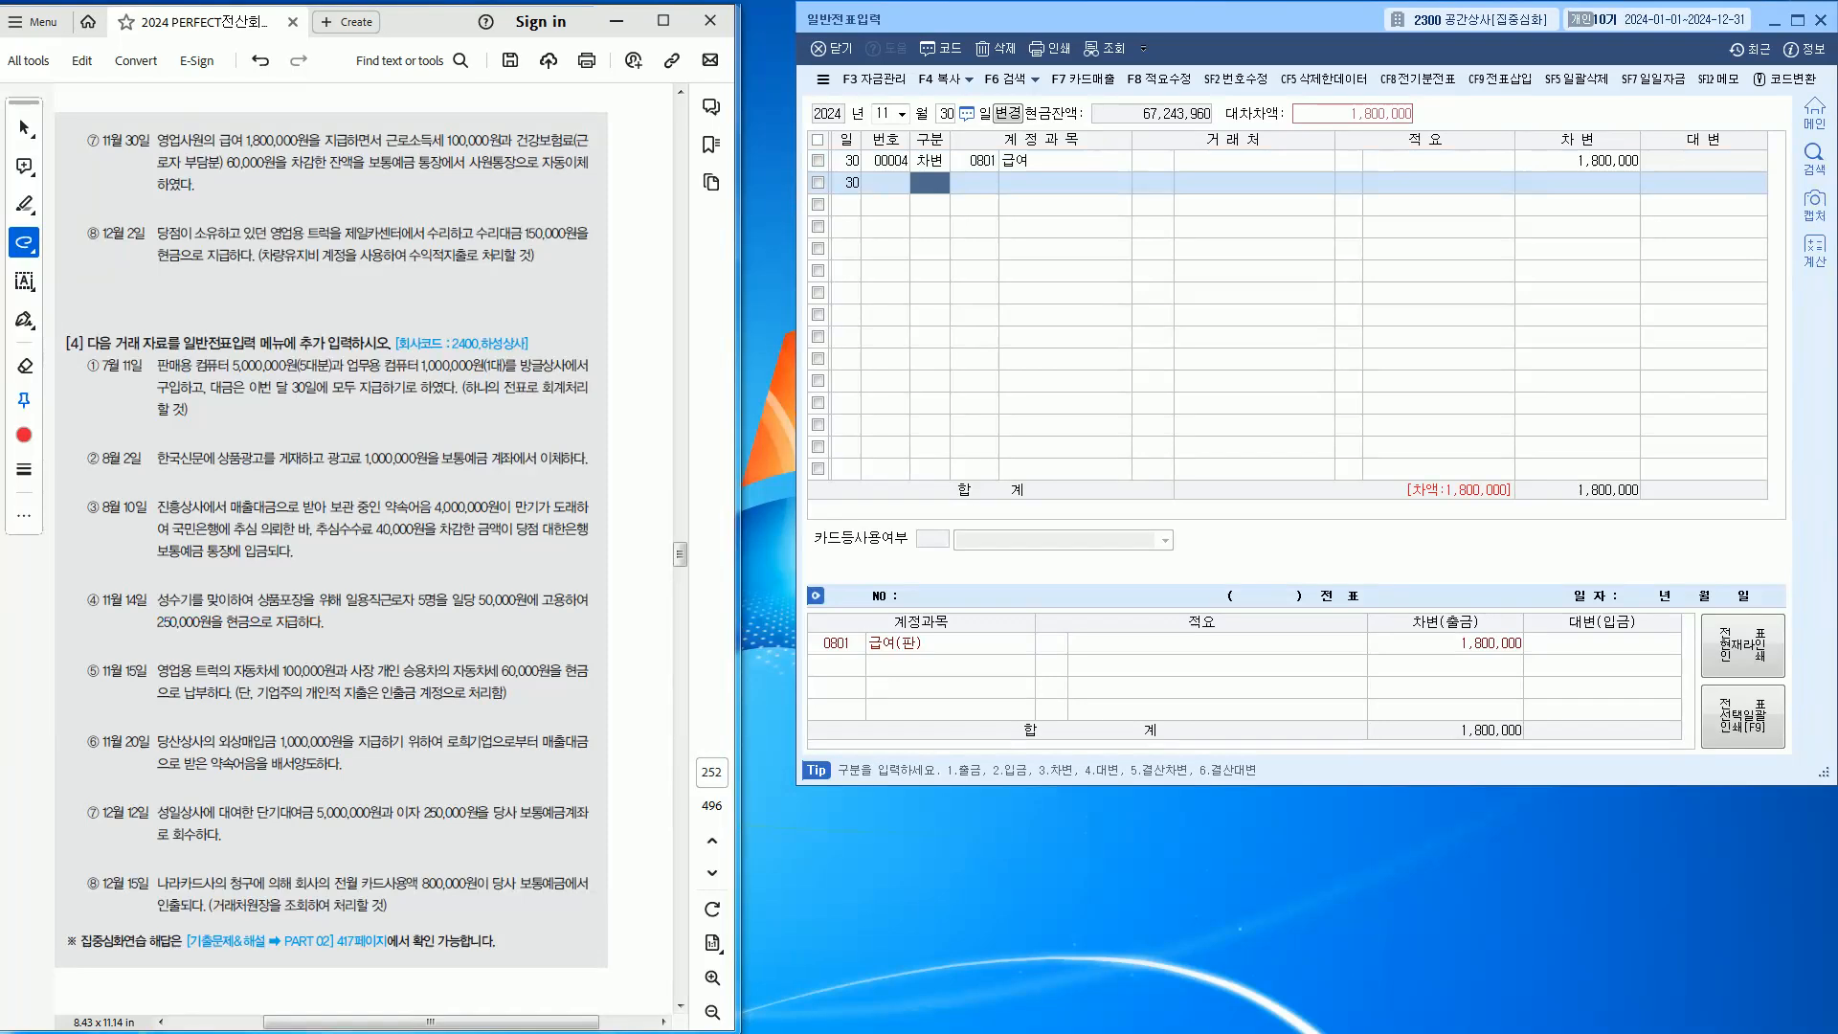
Add a credit line for 예수금 (0254) to the November 30 voucher and set its amount to 160,000
type("4")
key("Return")
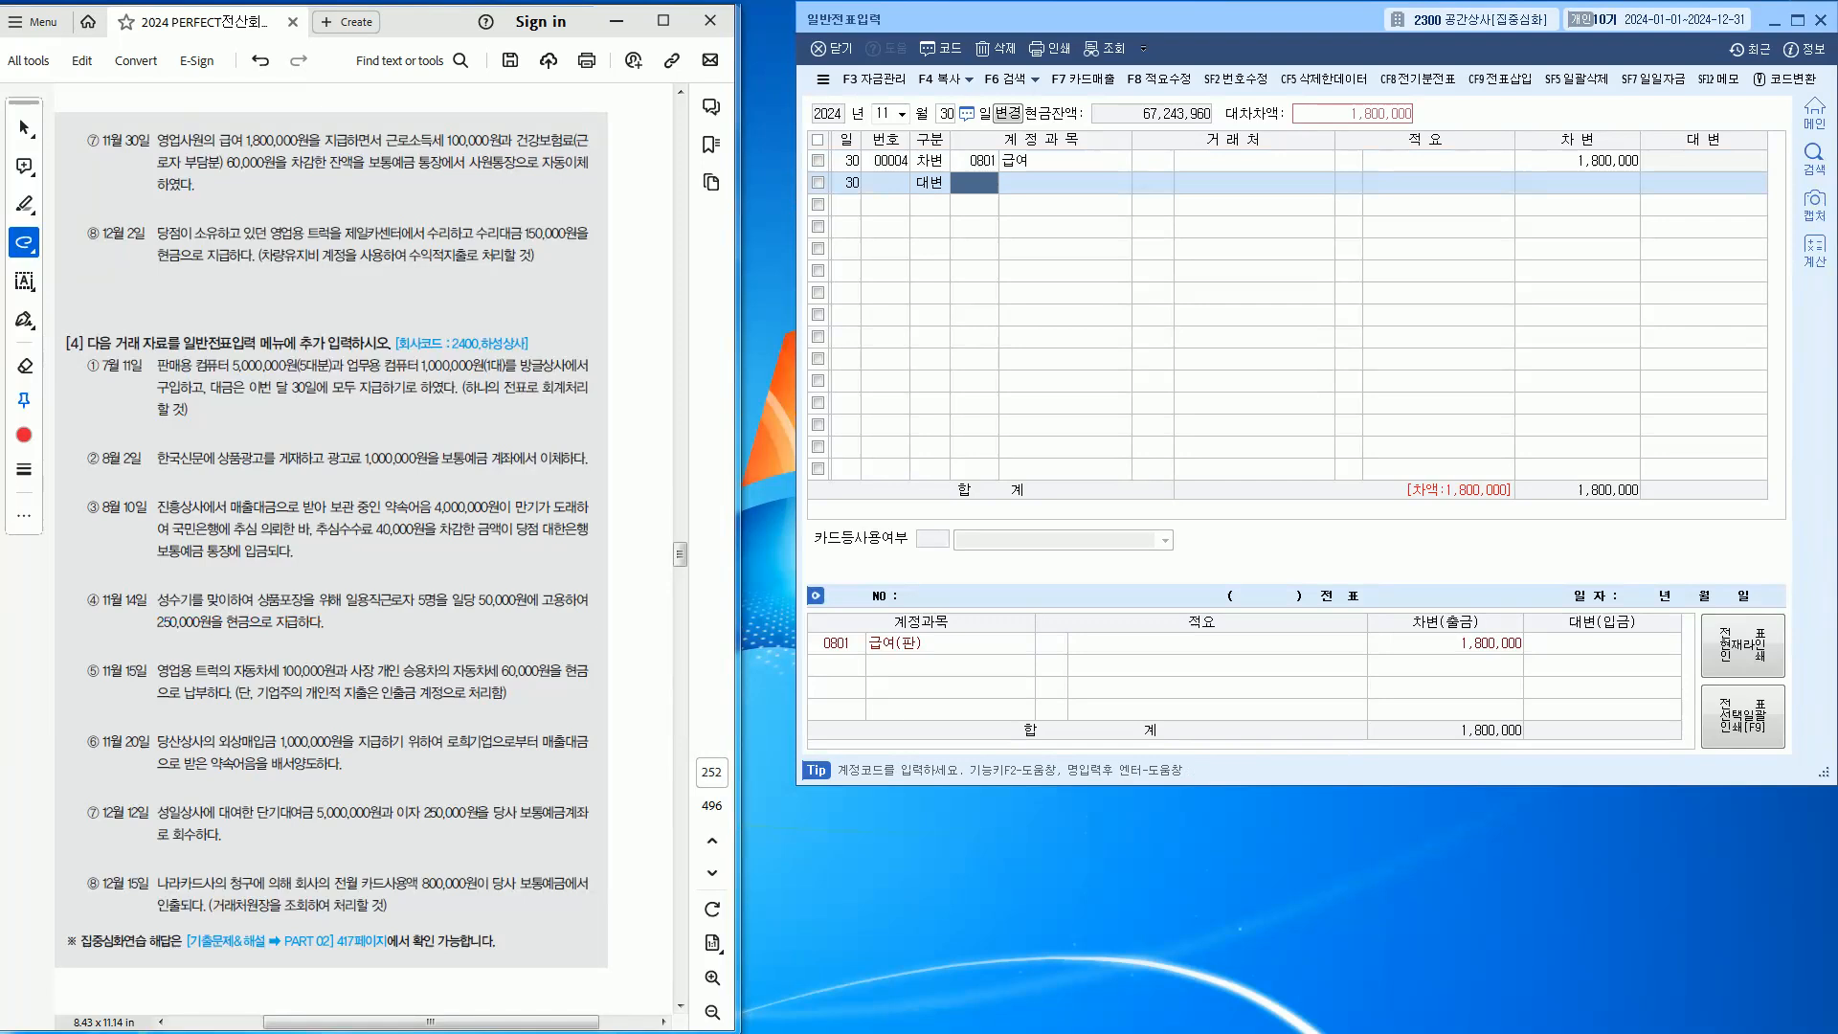
type("ㅇㅖ수")
key("Return")
key("Return")
key("Return")
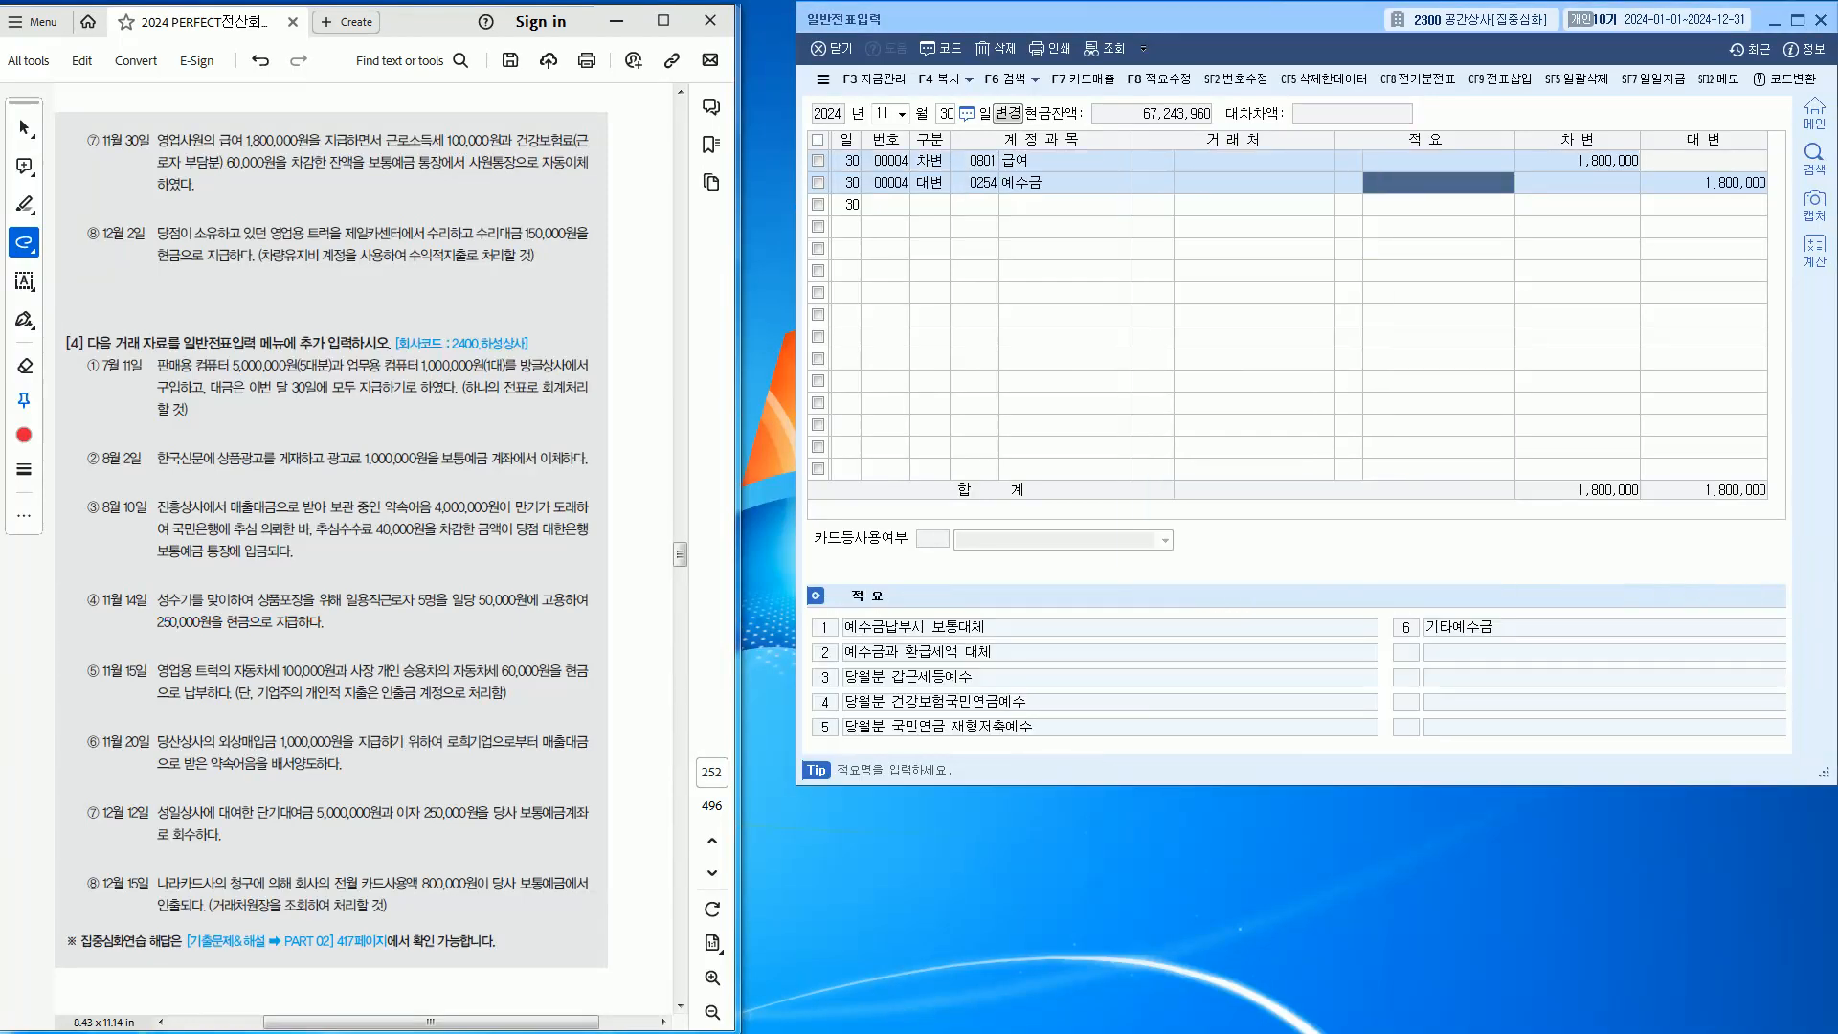
key("Return")
type("160000")
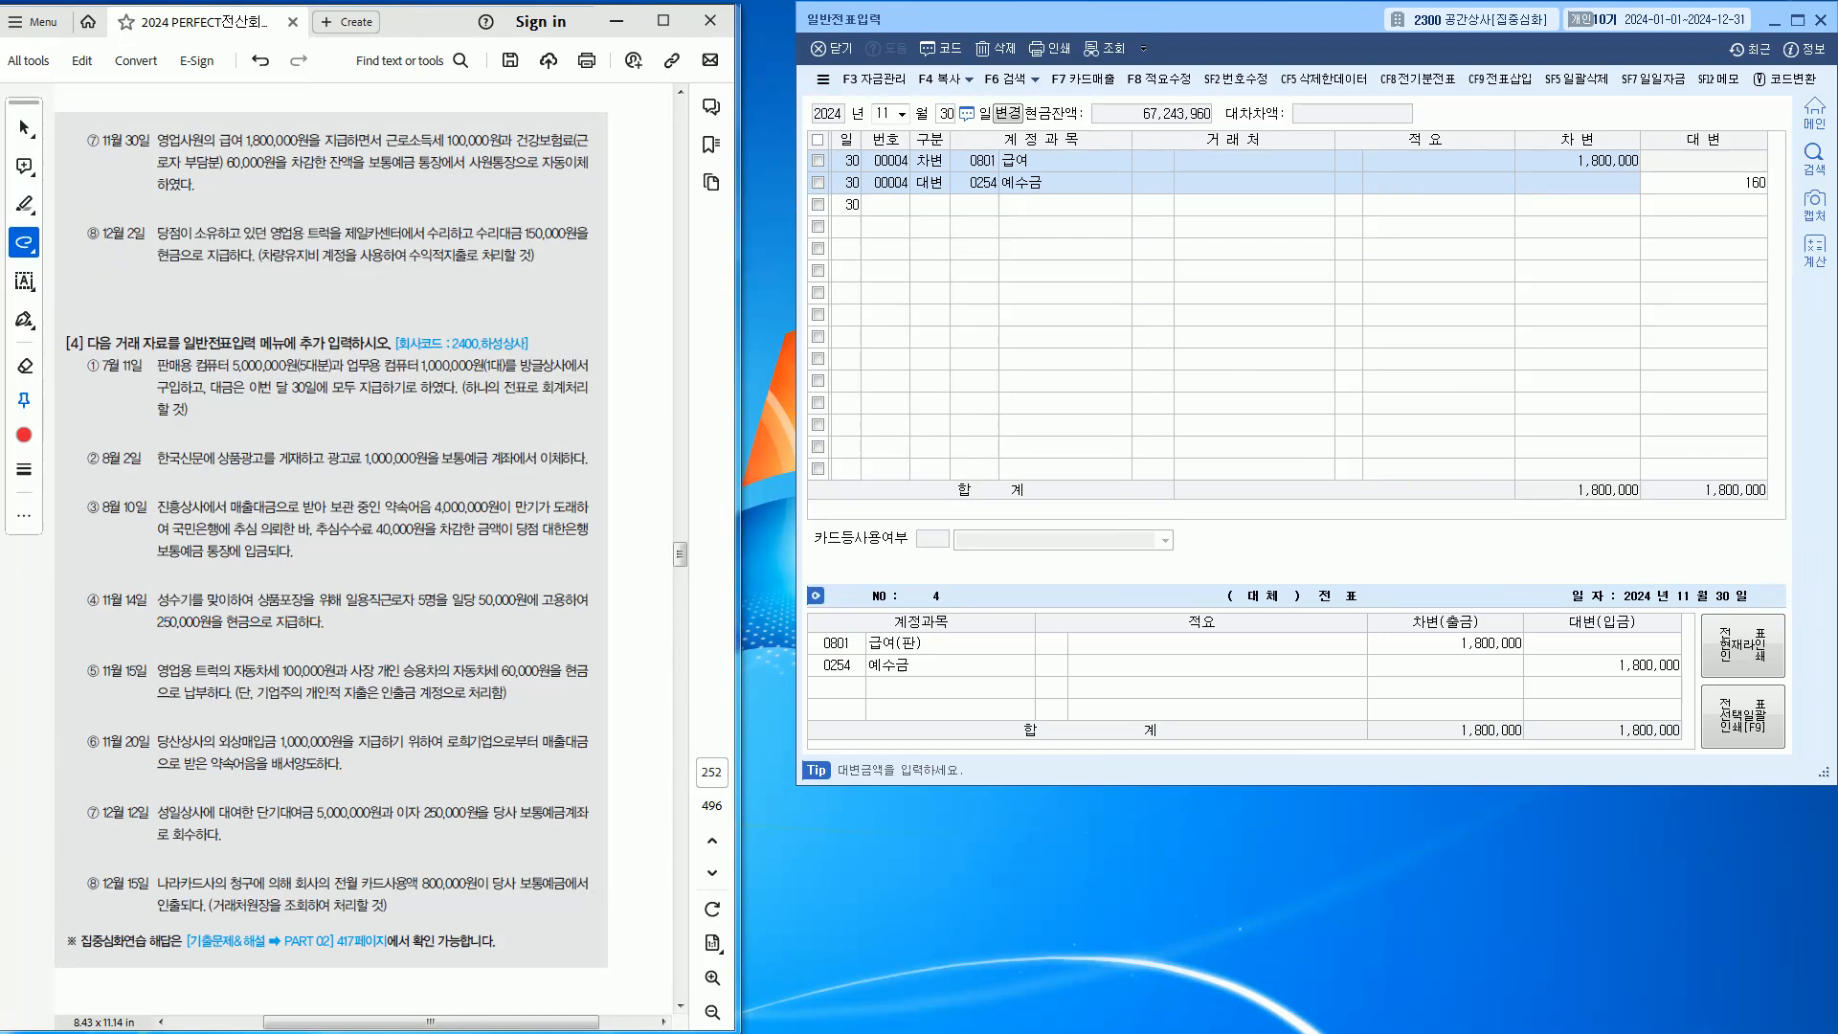
key("Return")
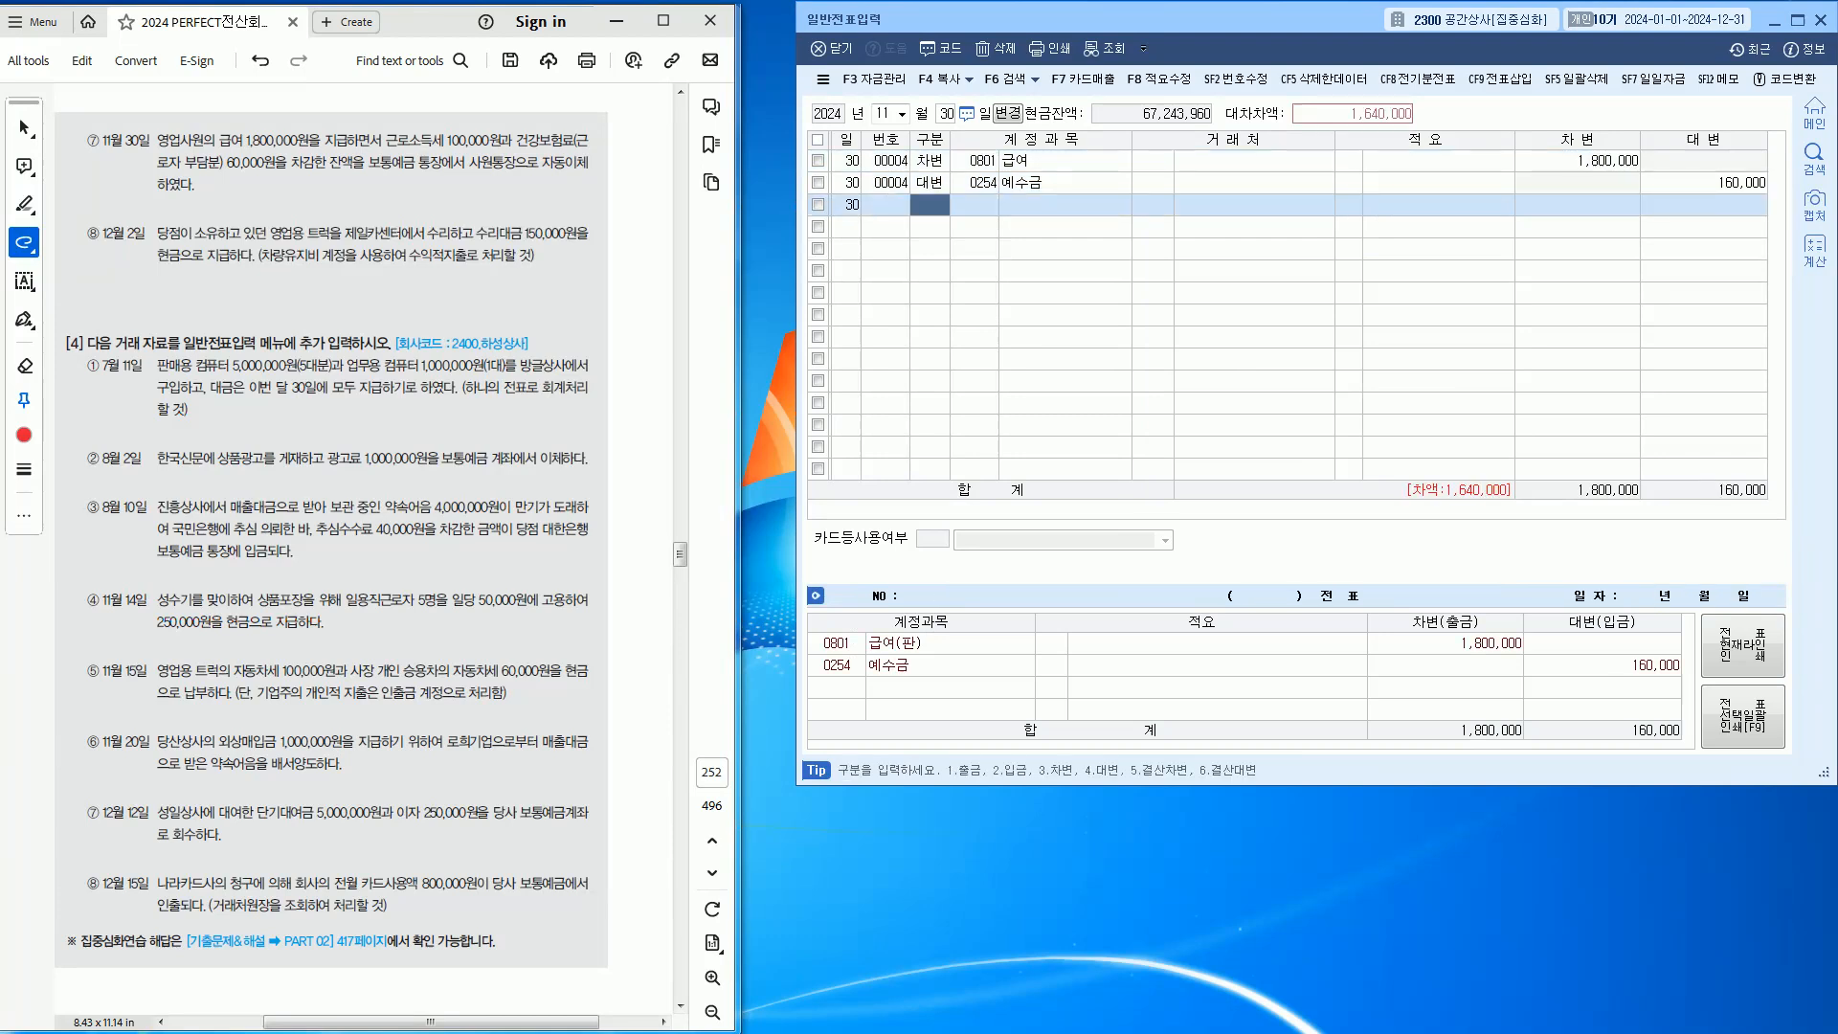
Add a credit line for 보통예금 (0103) of 1,640,000 to the November 30 voucher
type("4")
key("Return")
type("103")
key("Return")
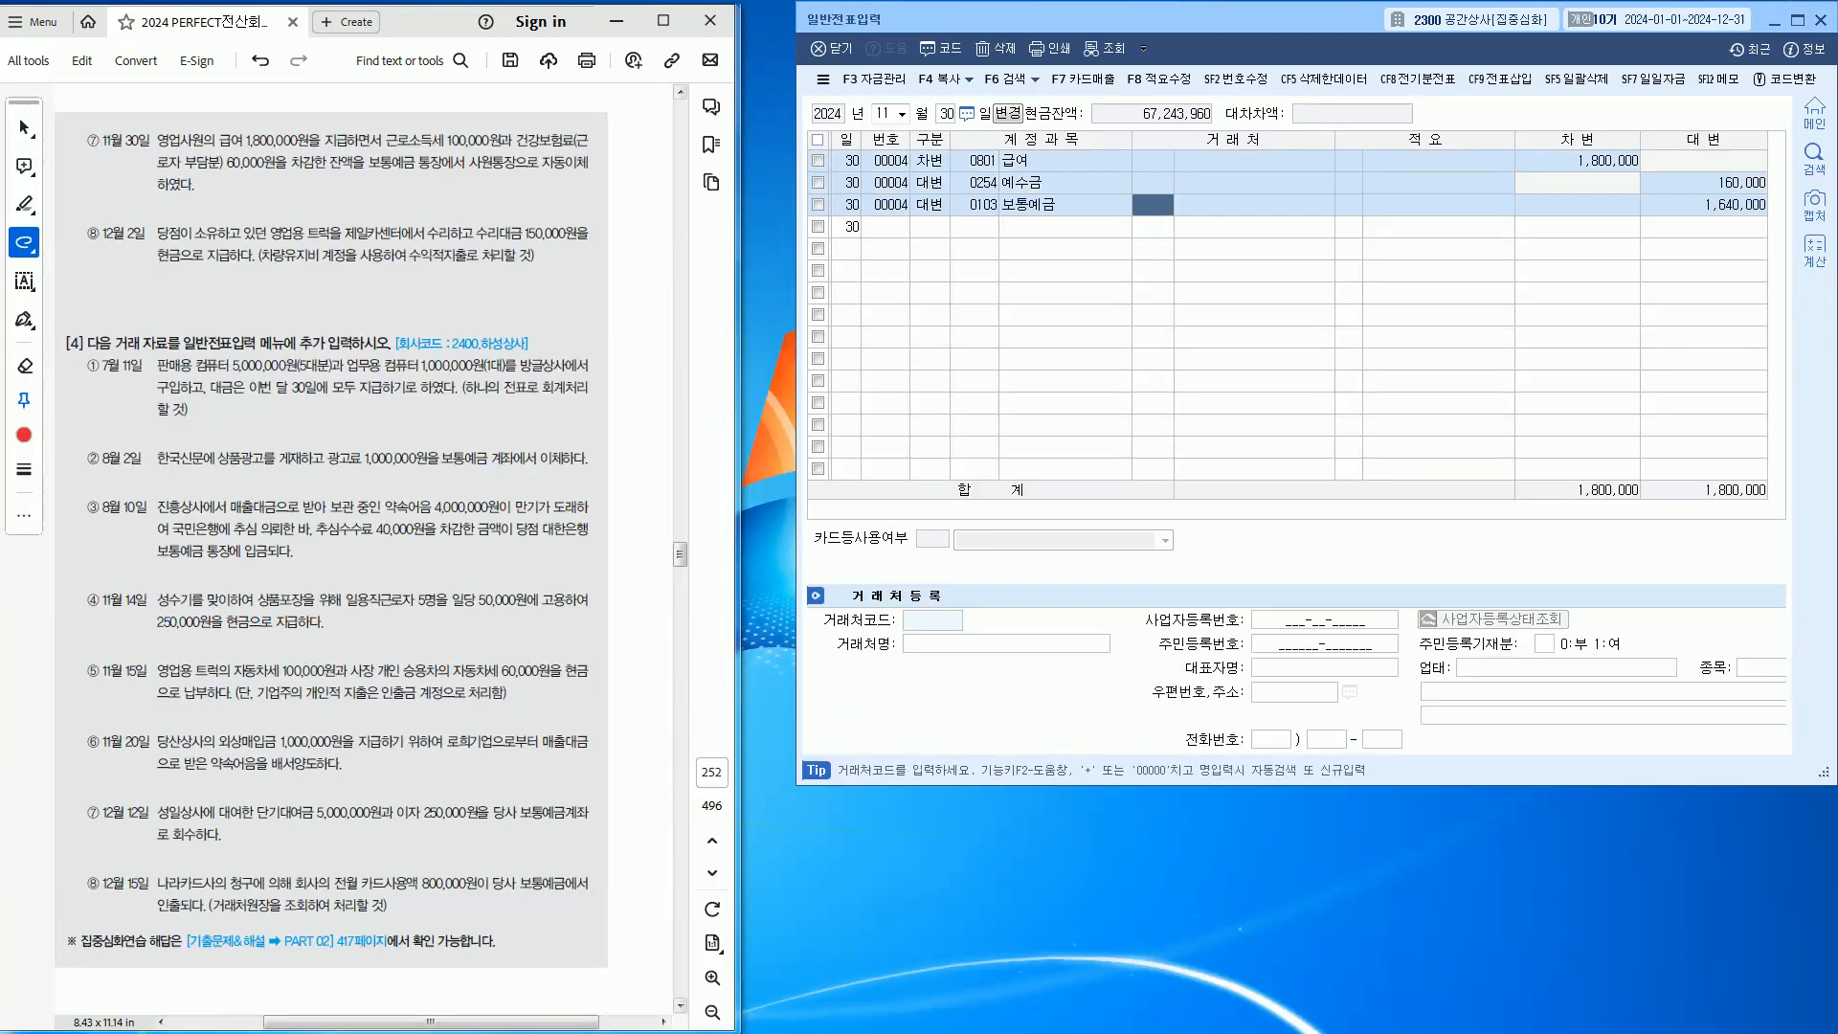
Switch the voucher date to December 2 and underline the 차량유지비 account instruction for the truck repair in the textbook PDF
left_click(329, 88)
scroll(330, 88, "up", 2)
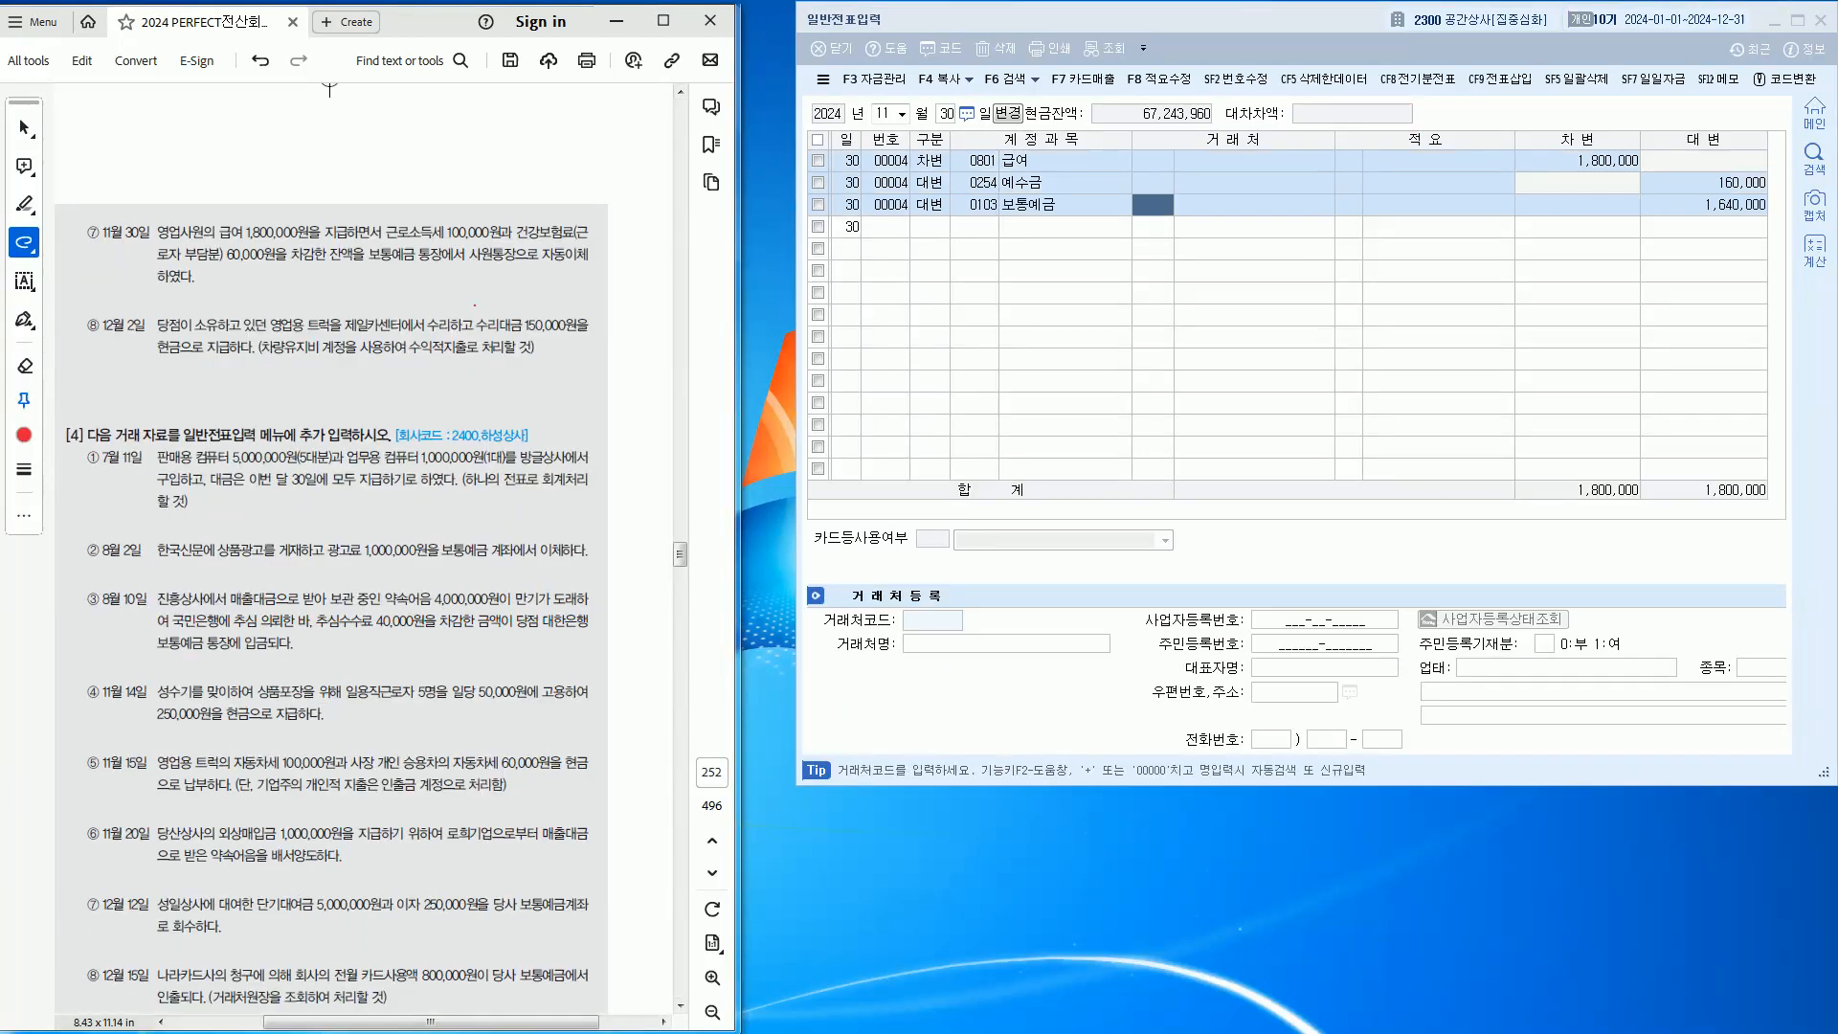
scroll(329, 88, "up", 9)
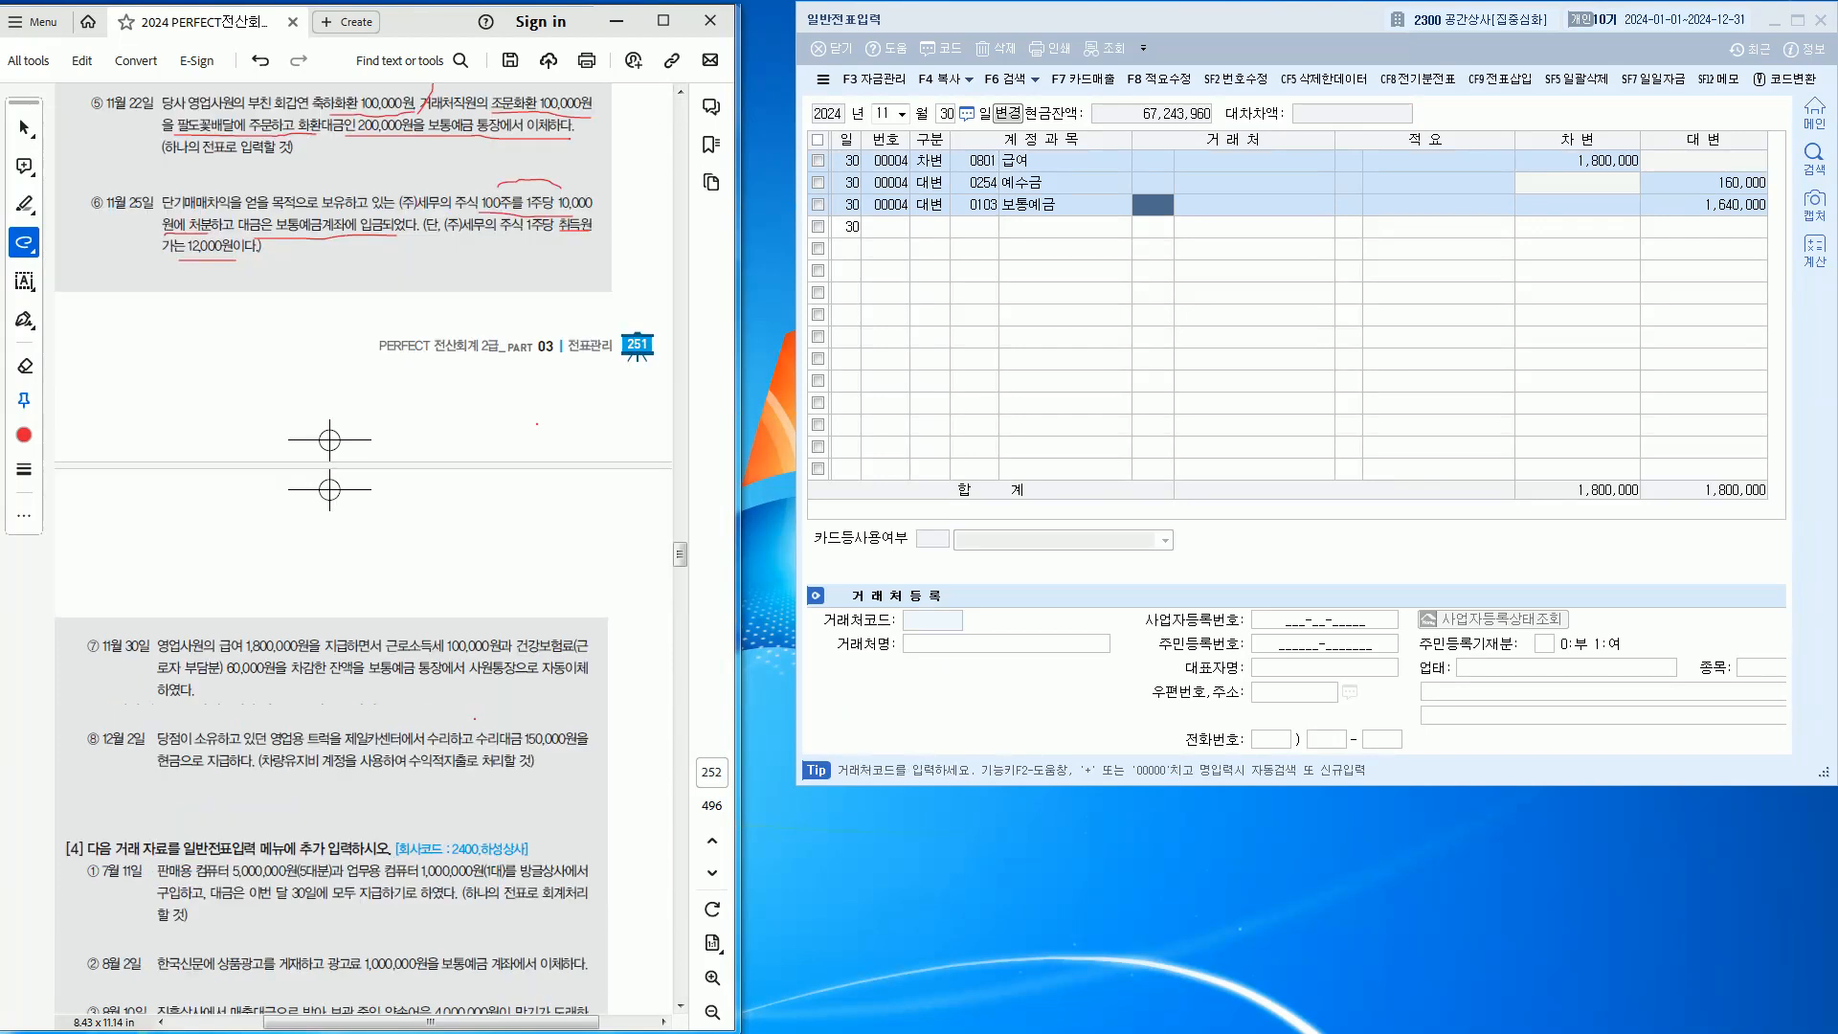
scroll(330, 546, "down", 4)
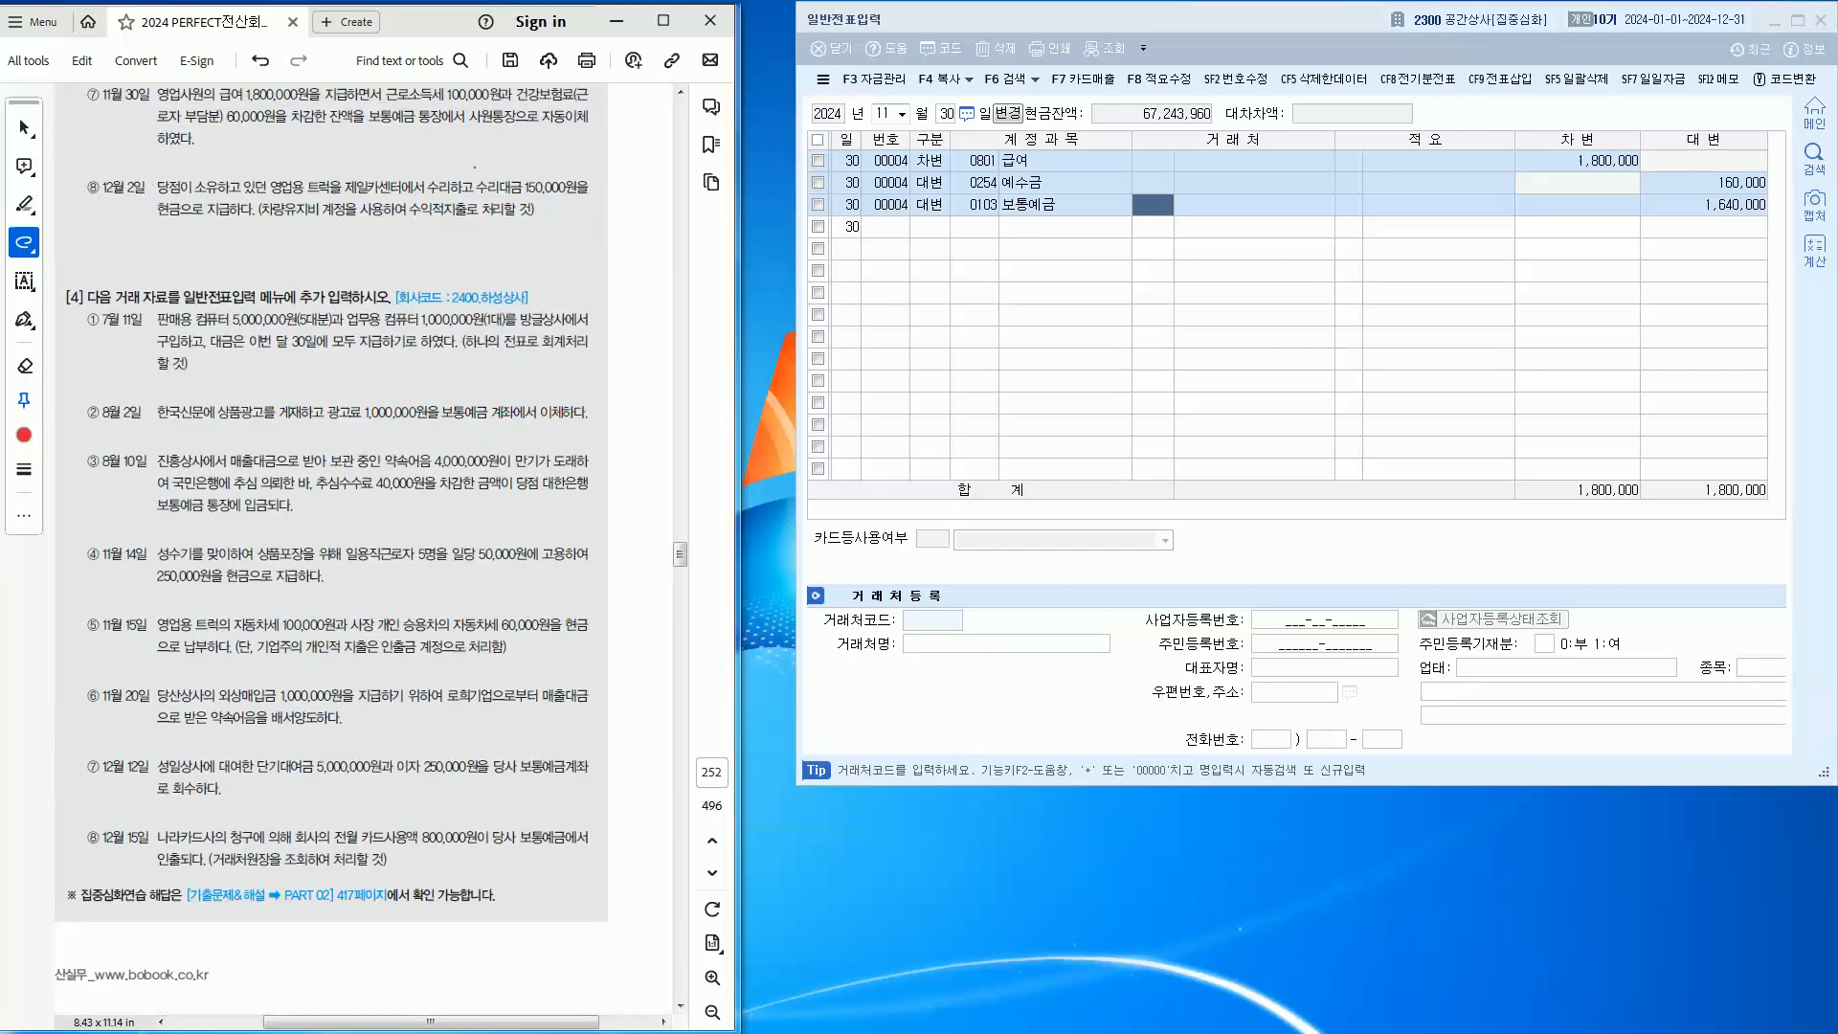
scroll(330, 1007, "down", 1)
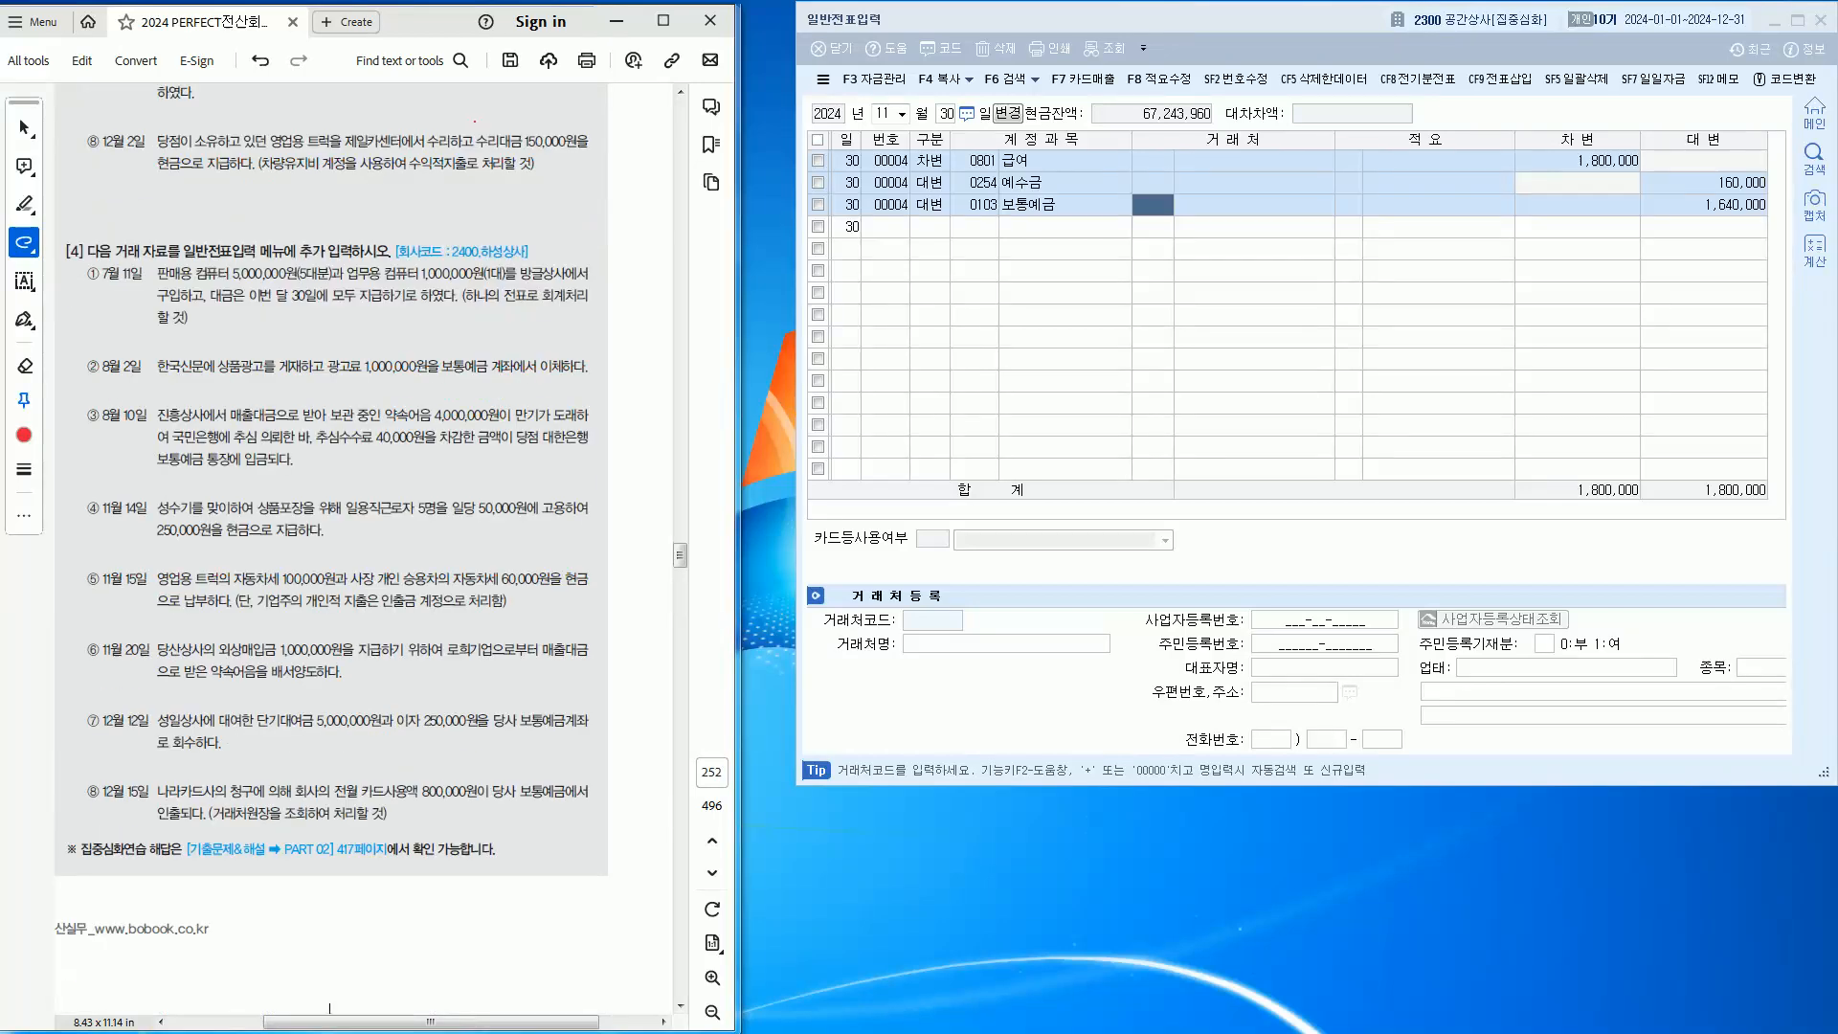
left_click(883, 114)
type("12")
key("Return")
type("2")
key("Return")
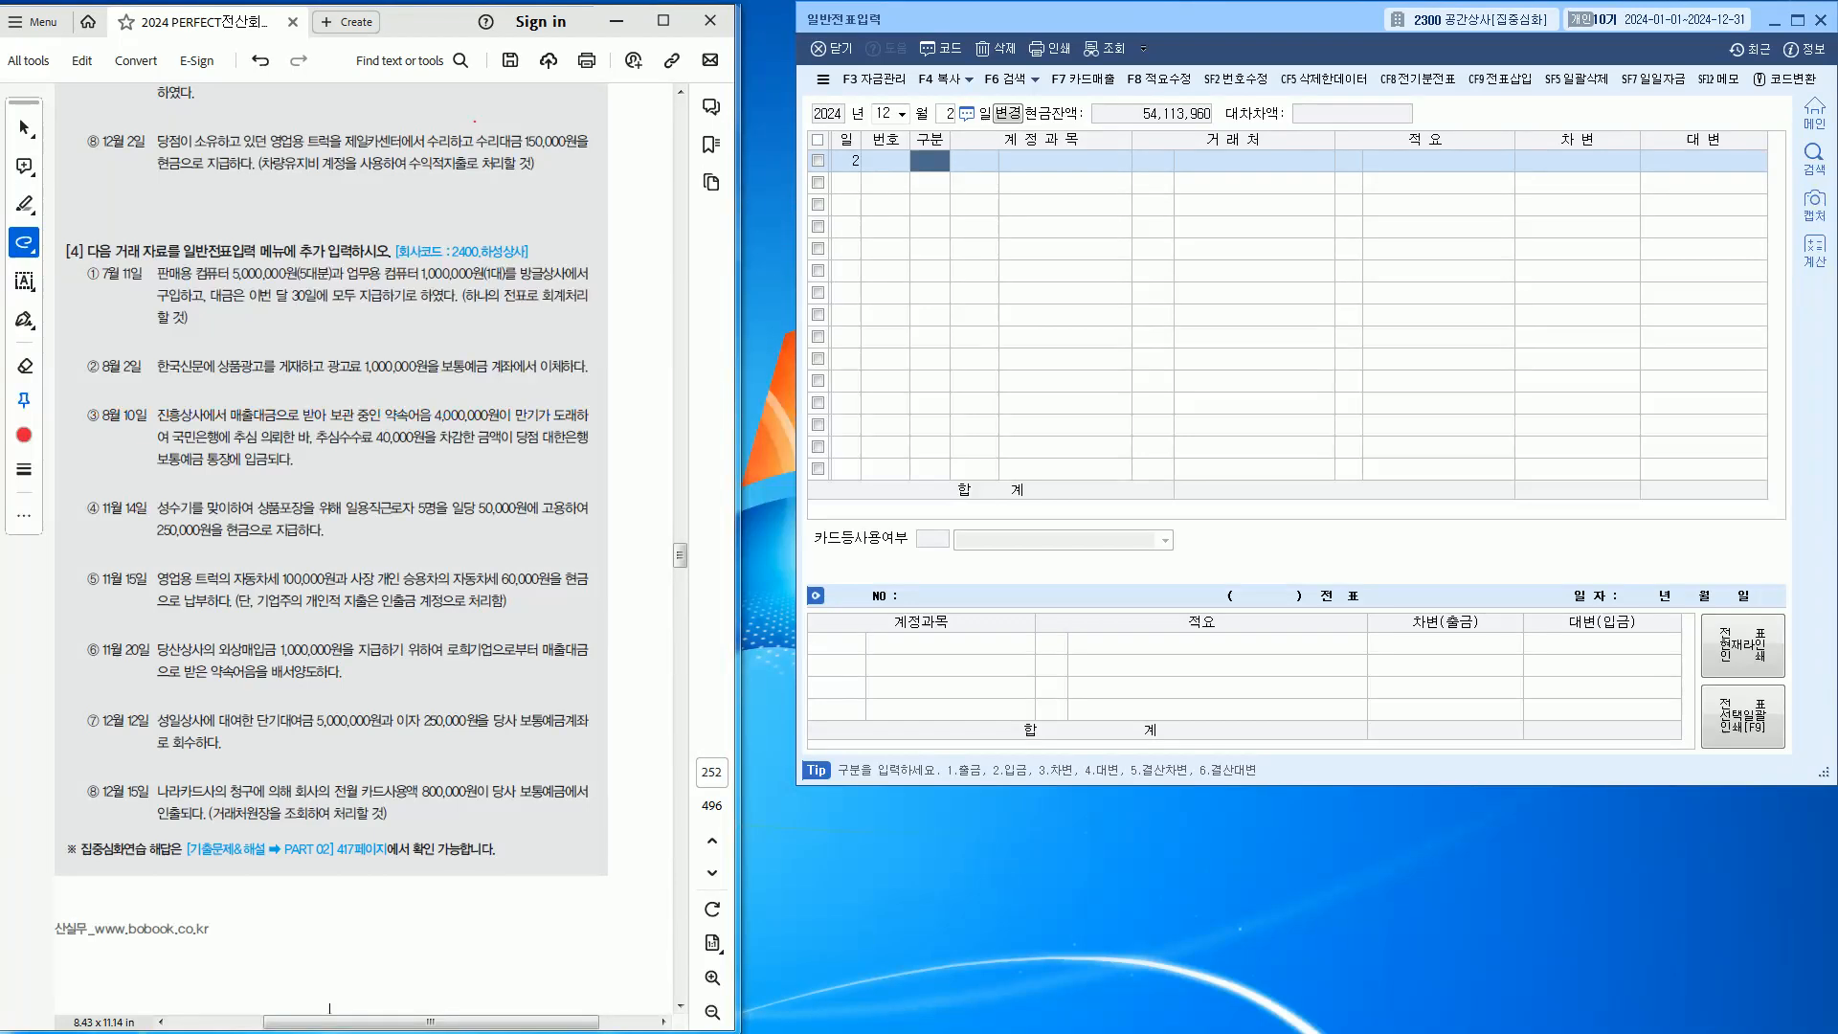
left_click_drag(285, 166, 529, 172)
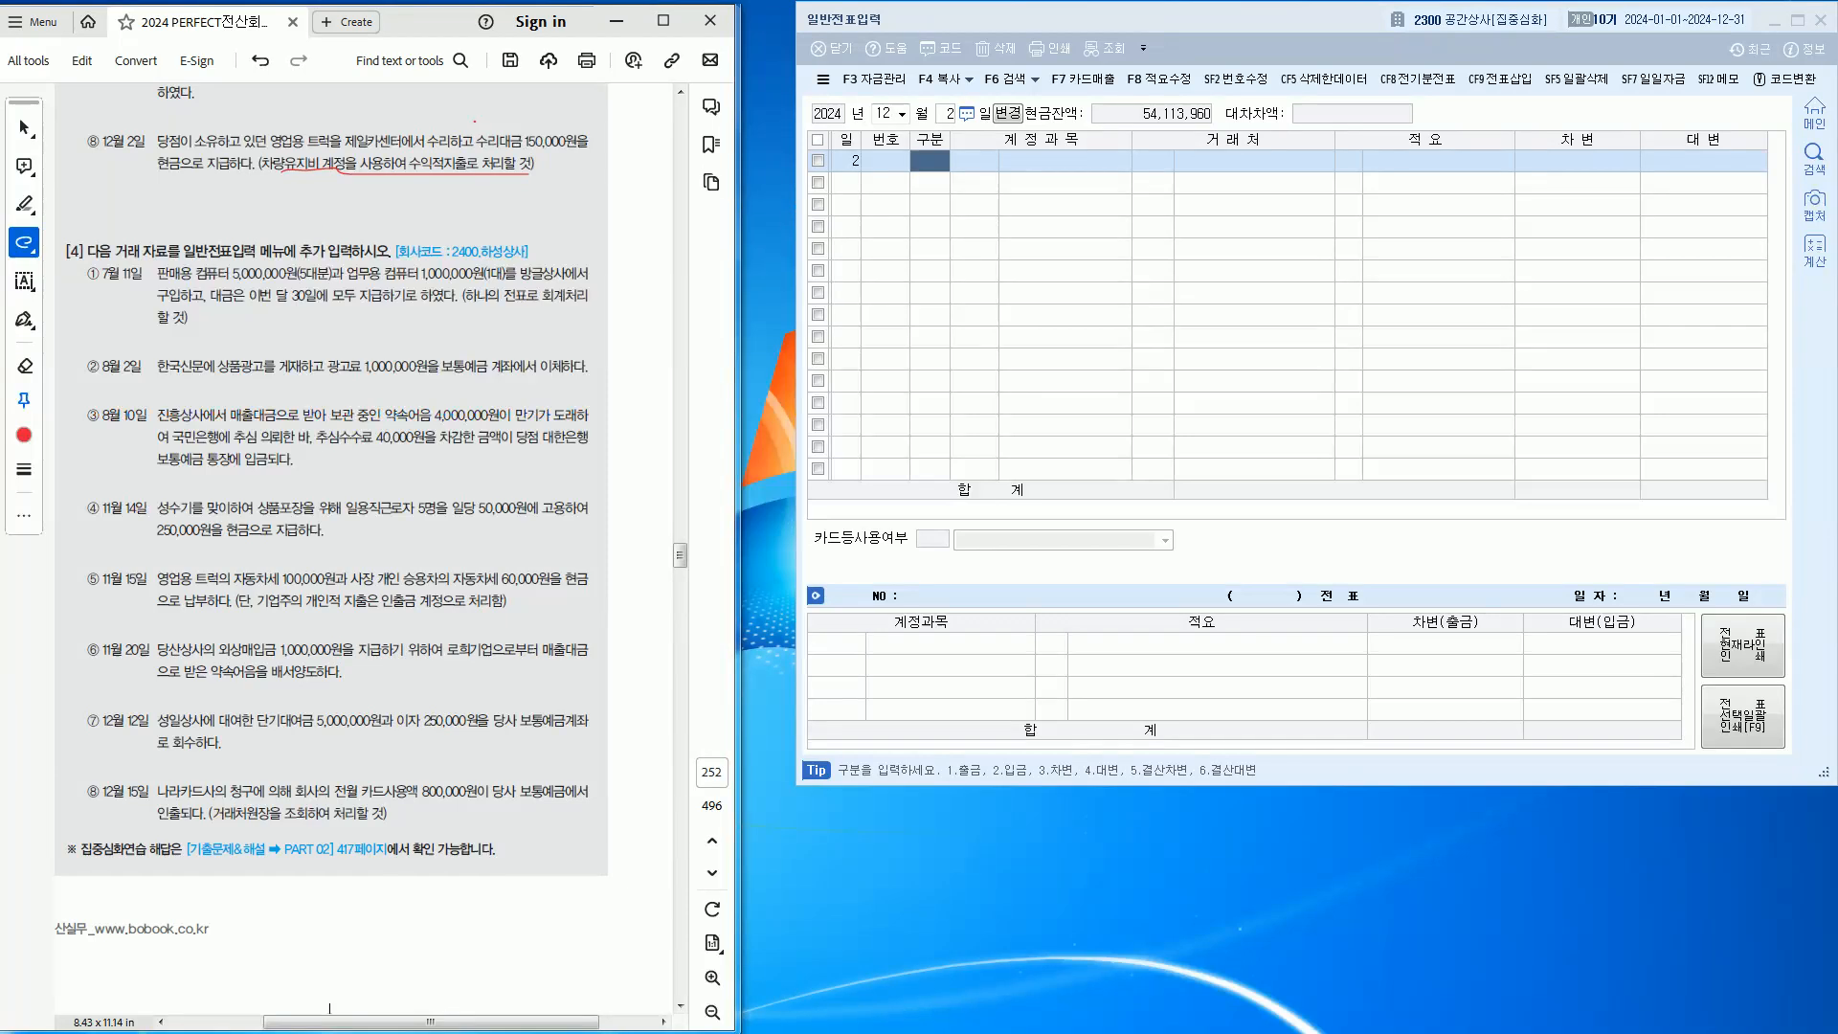
Enter a cash payment (출금) line for the 판매관리비 account 차량유지비 (0822) of 150,000 on December 2
left_click(930, 161)
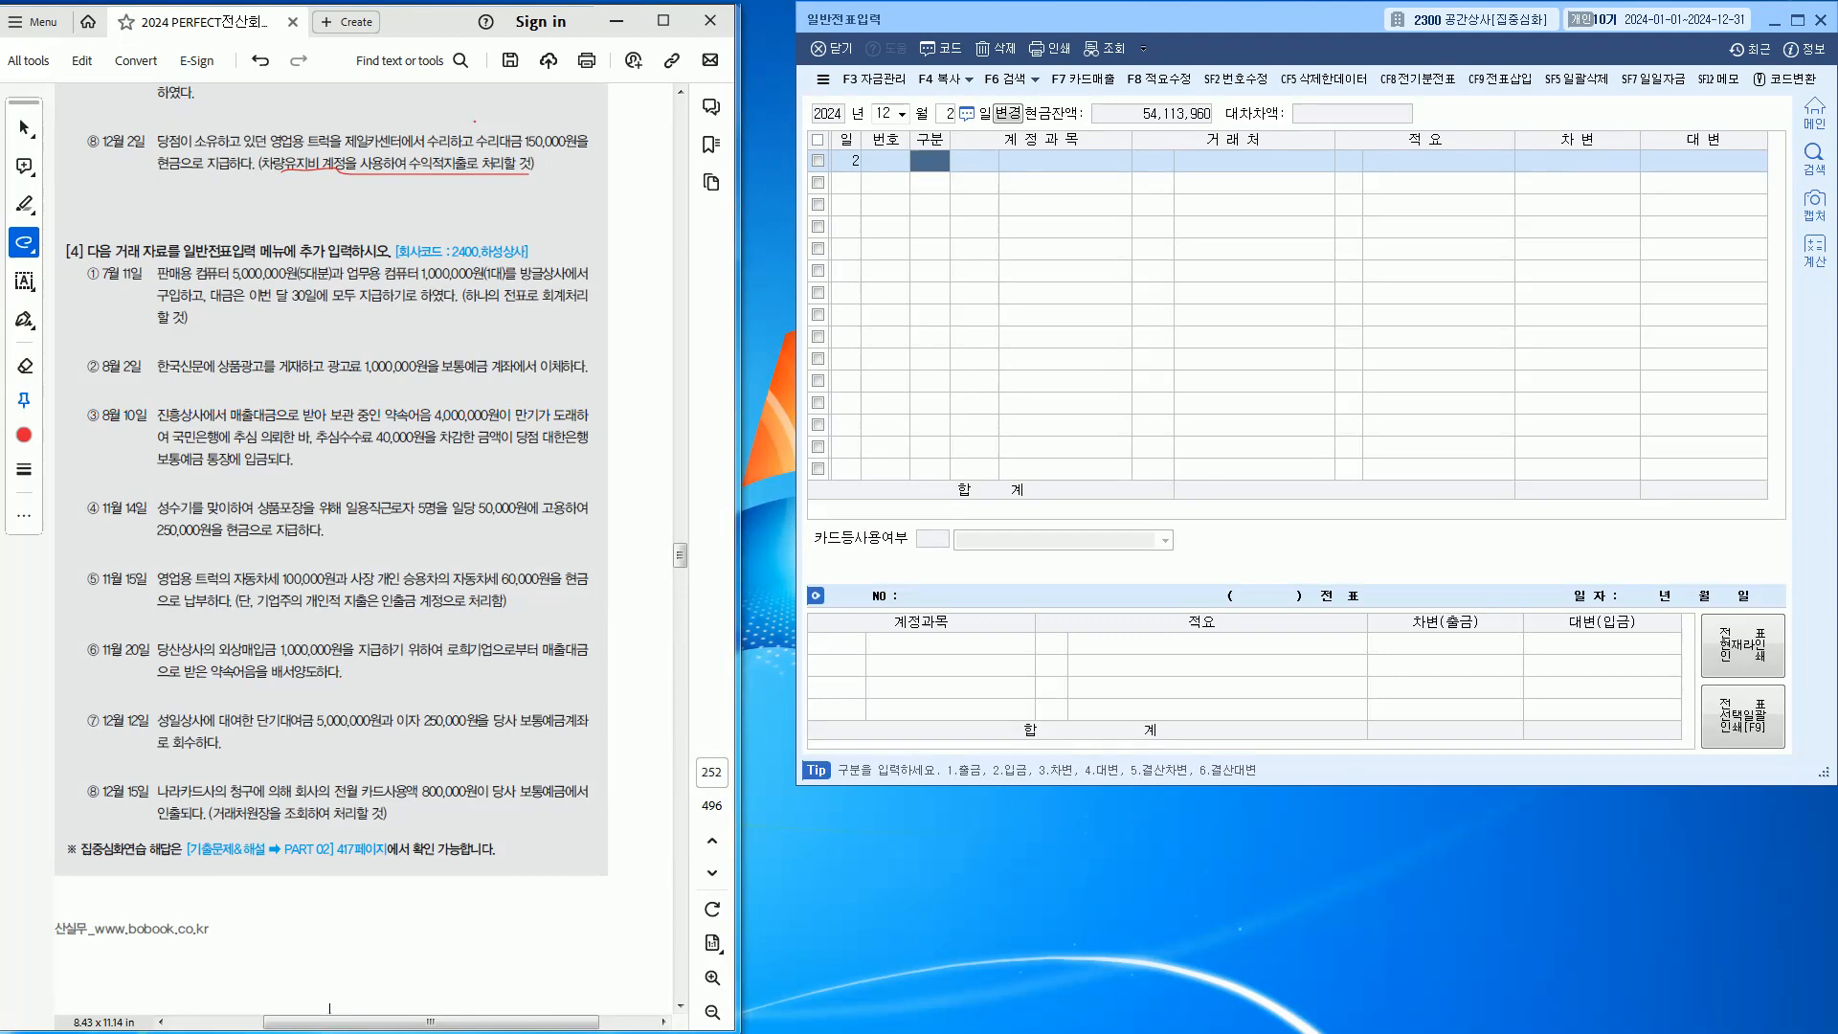
type("1")
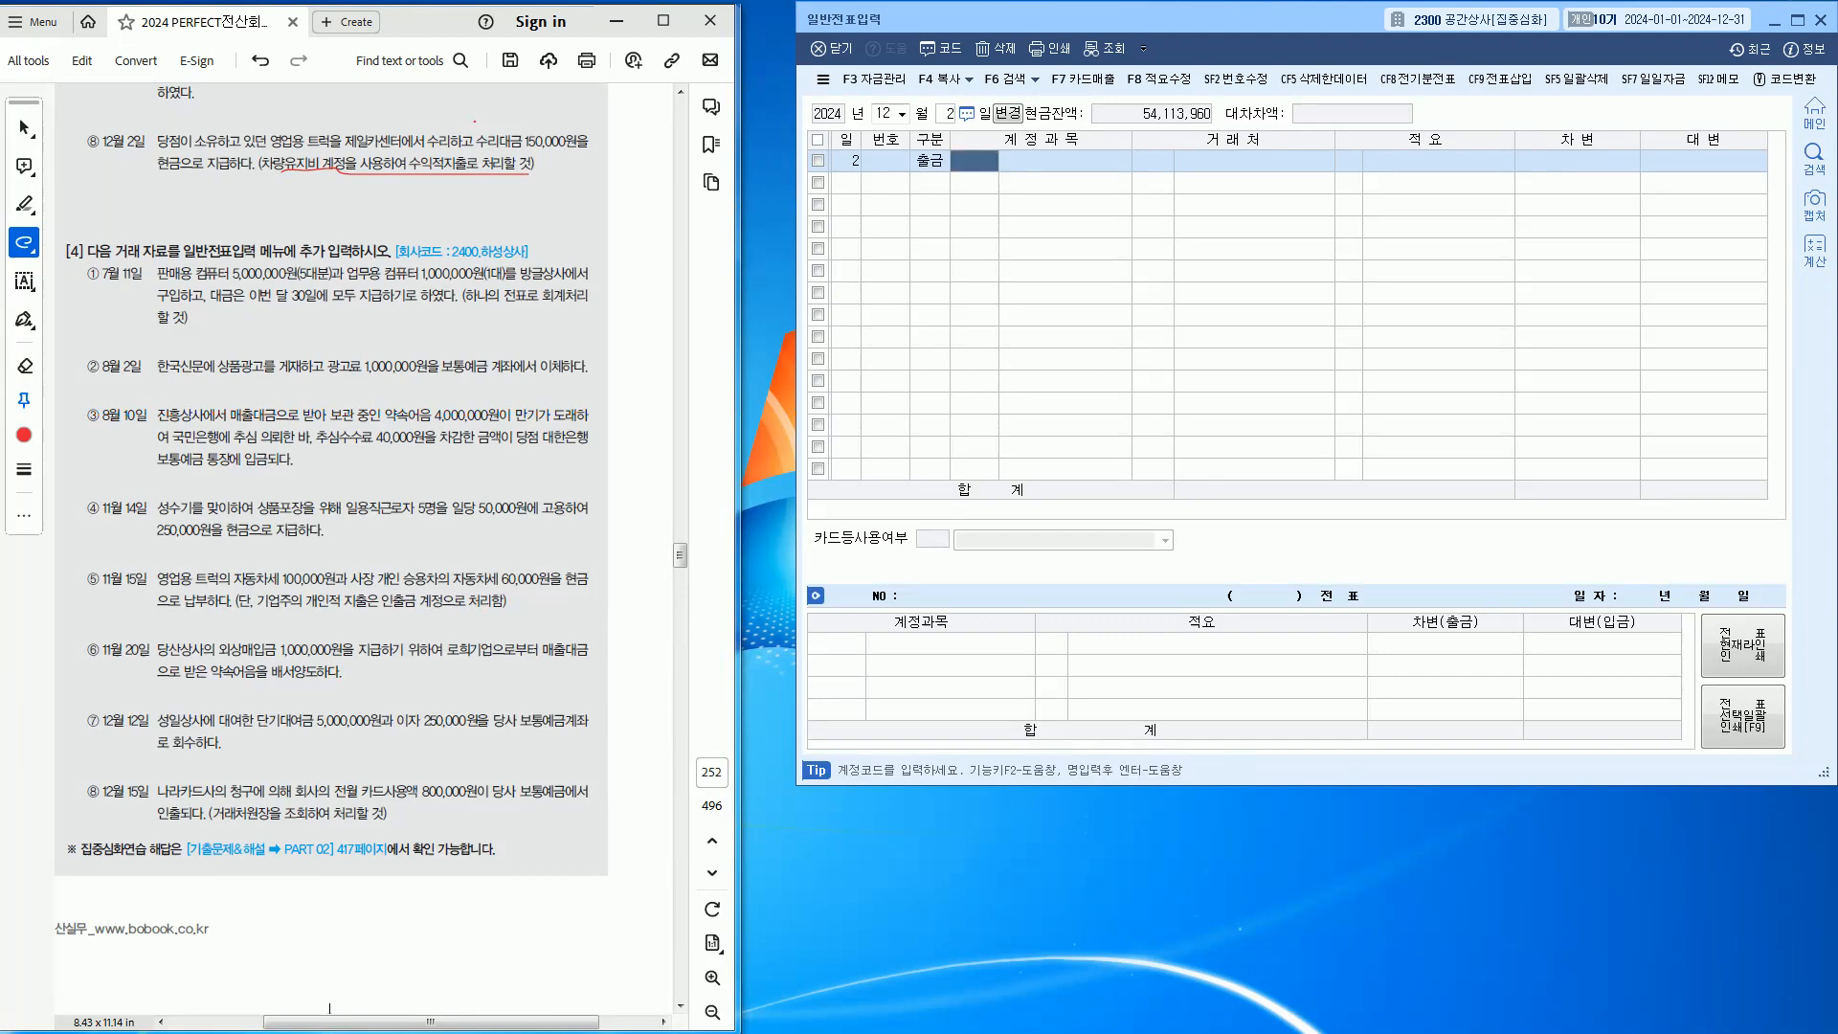
type("차량")
key("Return")
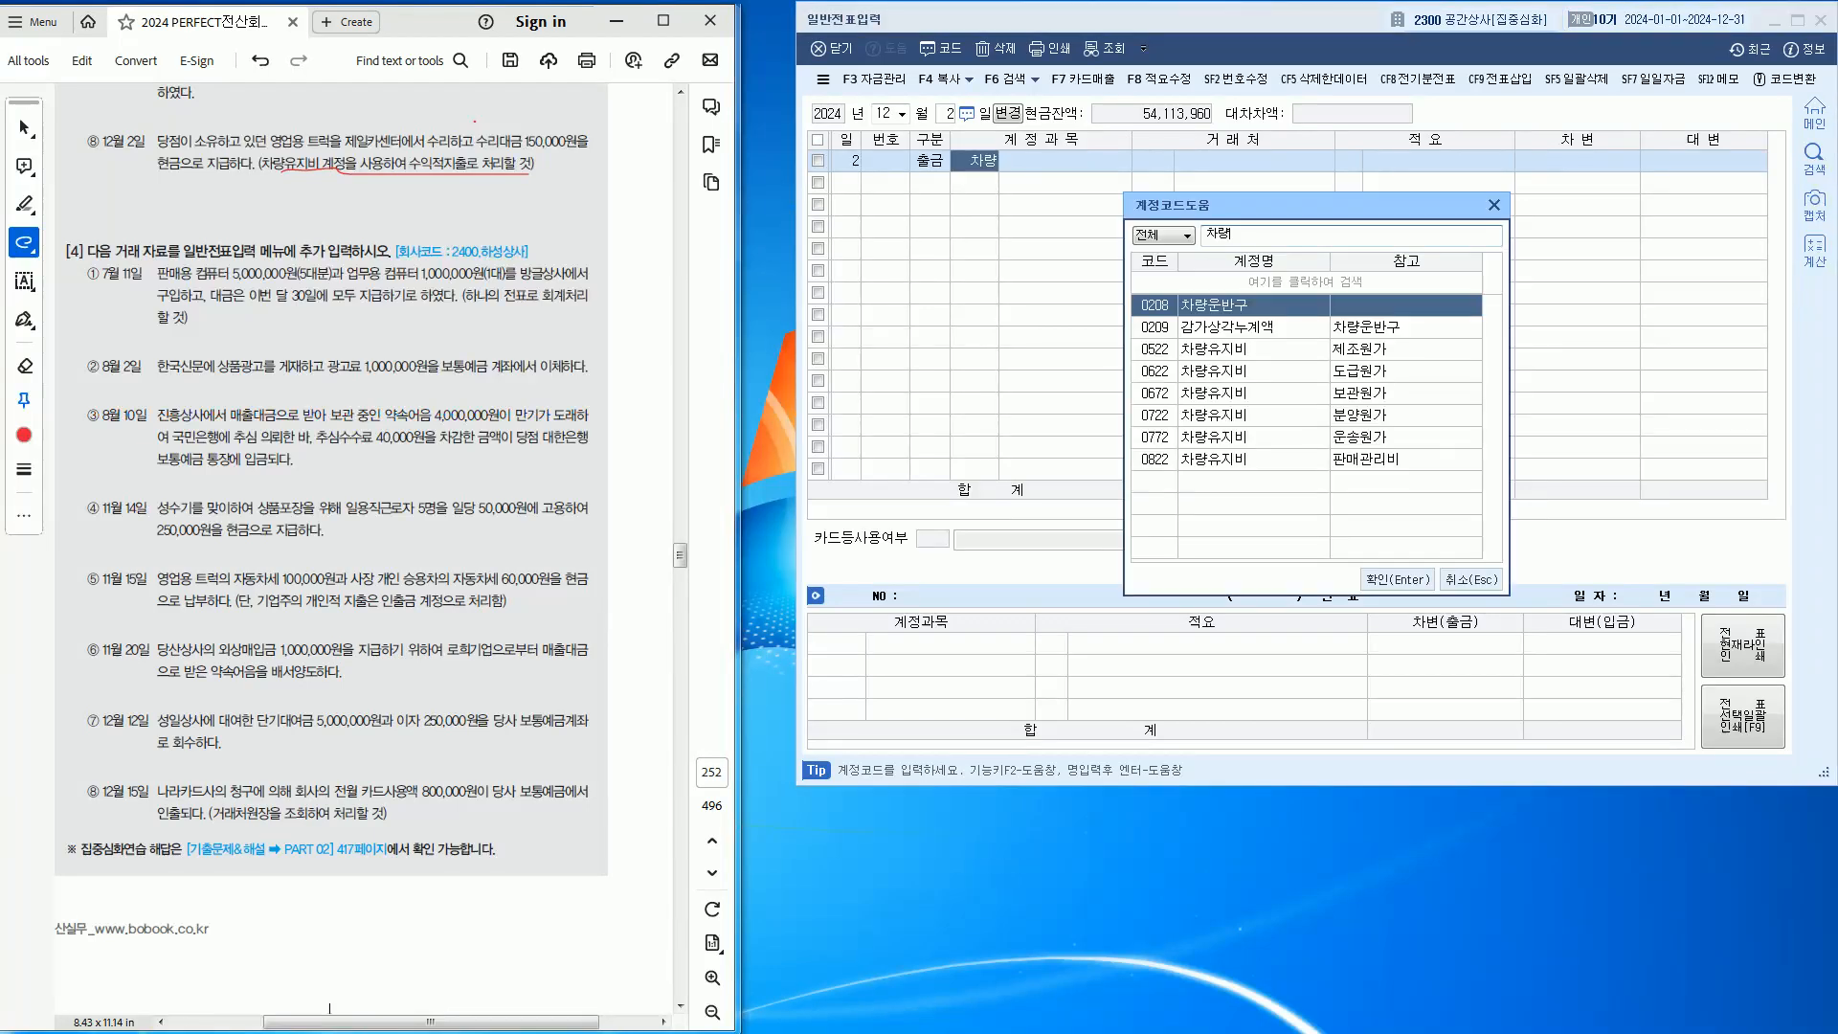
key("Down")
key("Down")
key("Down")
key("Down")
key("Down")
key("Down")
key("Down")
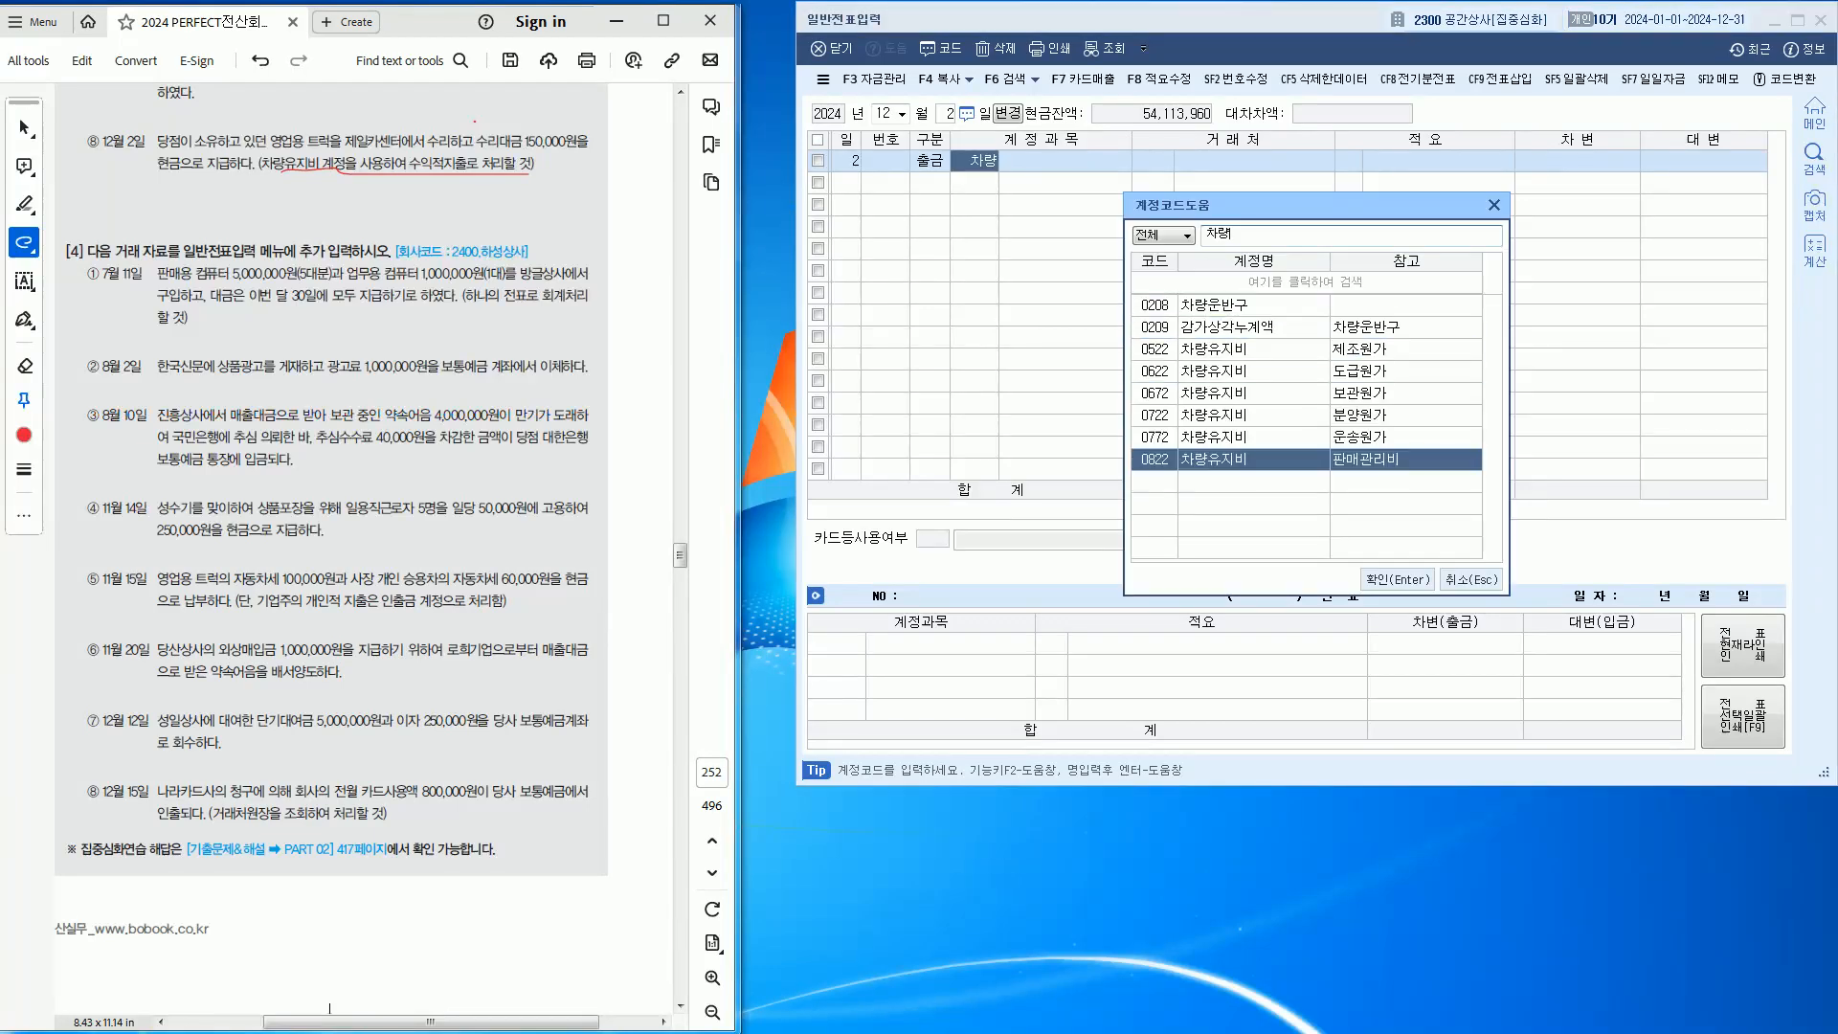
key("Return")
key("Return")
key("Return")
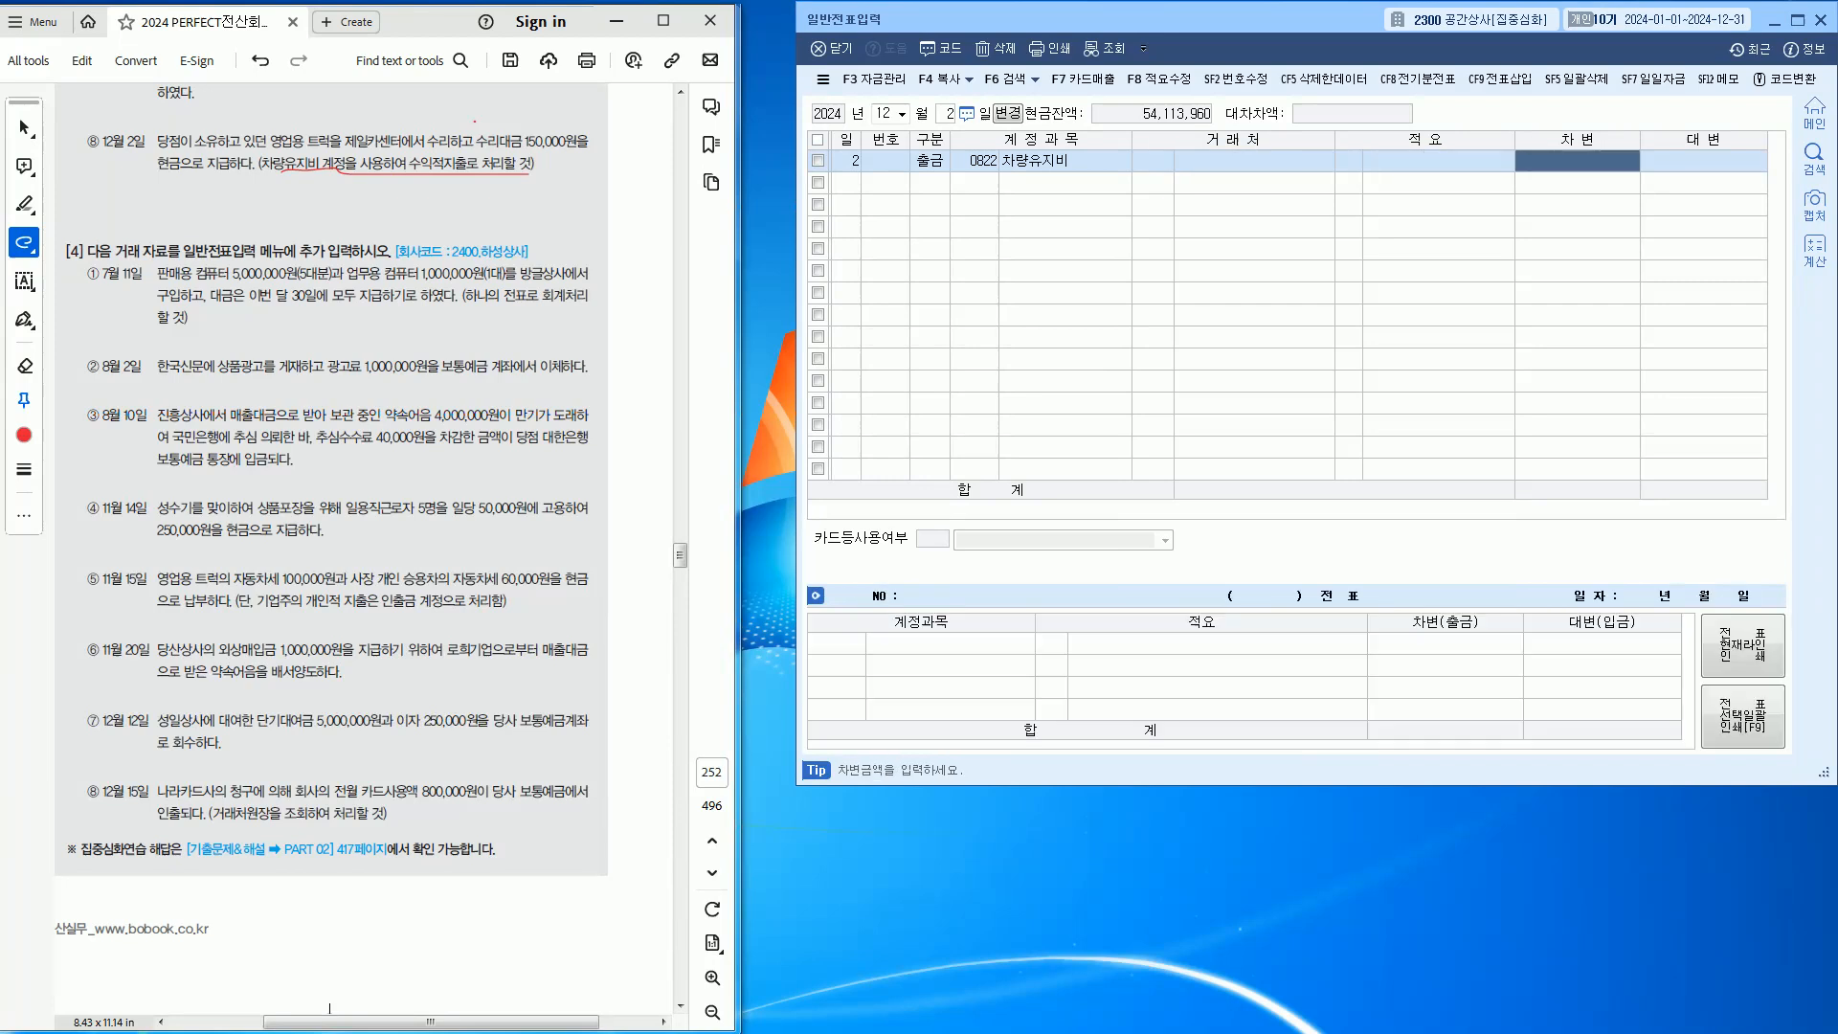
type("1500000")
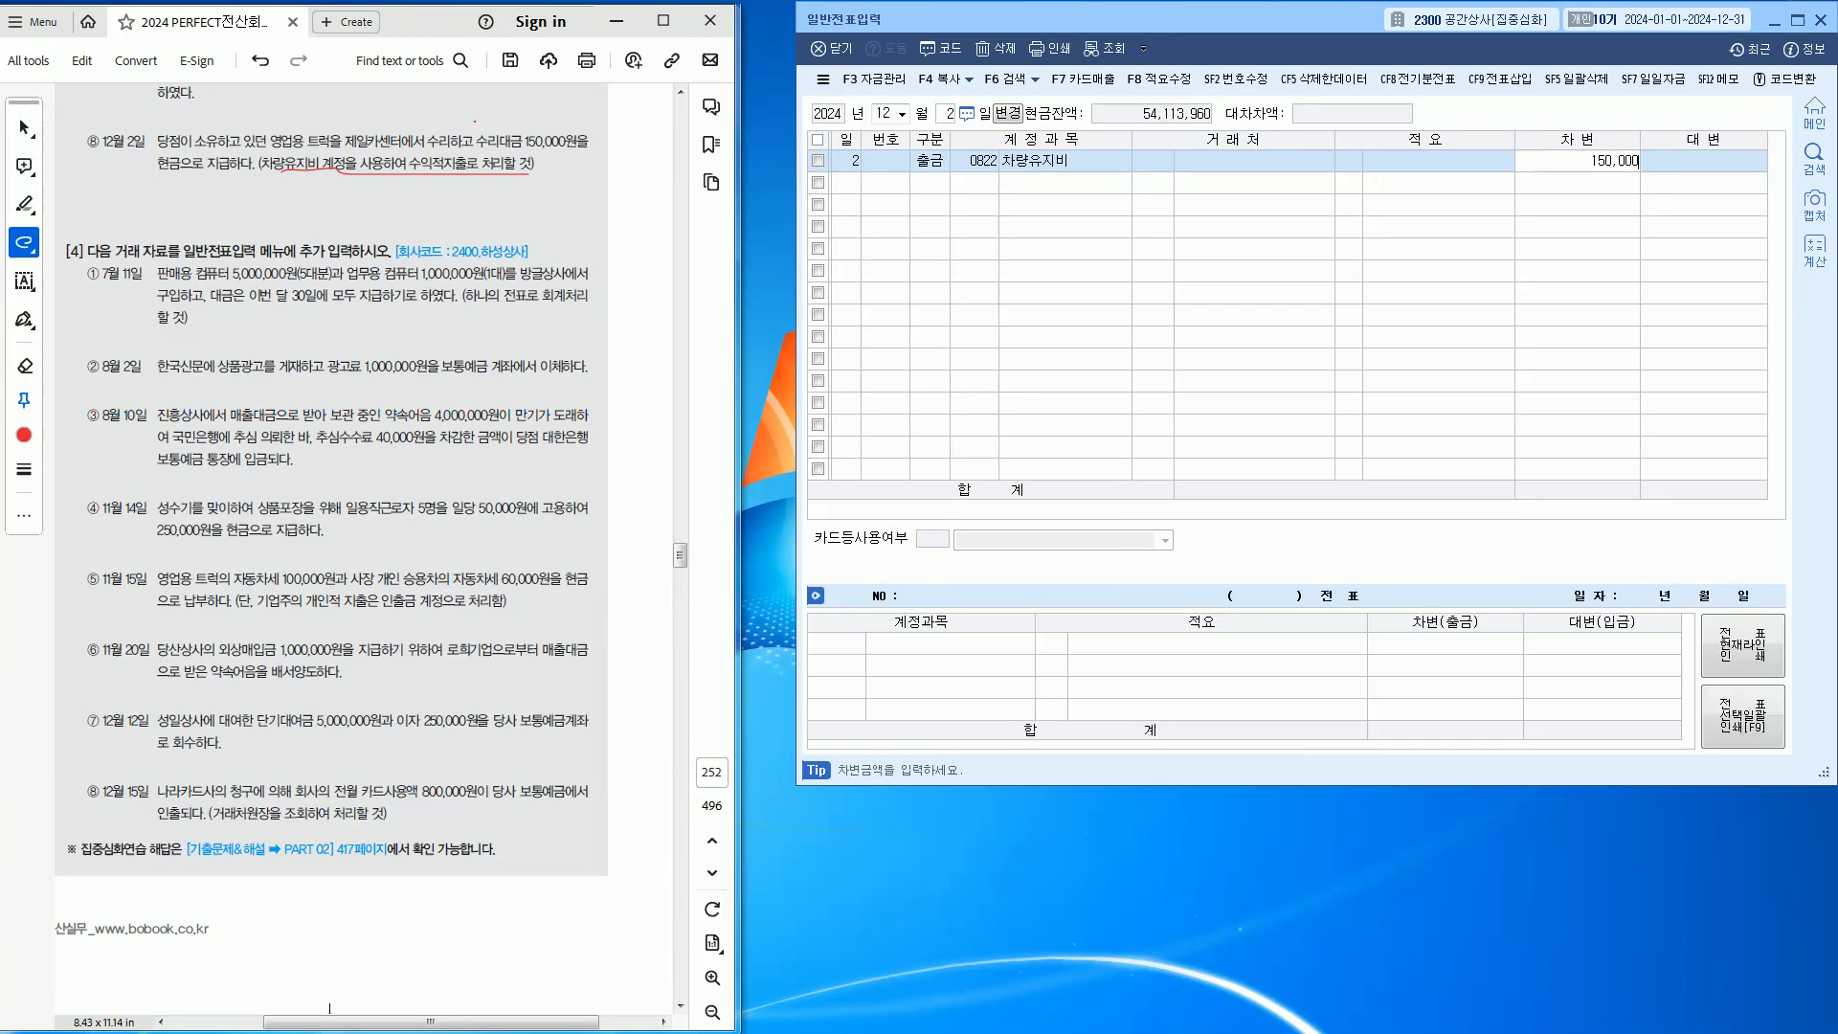
key("Return")
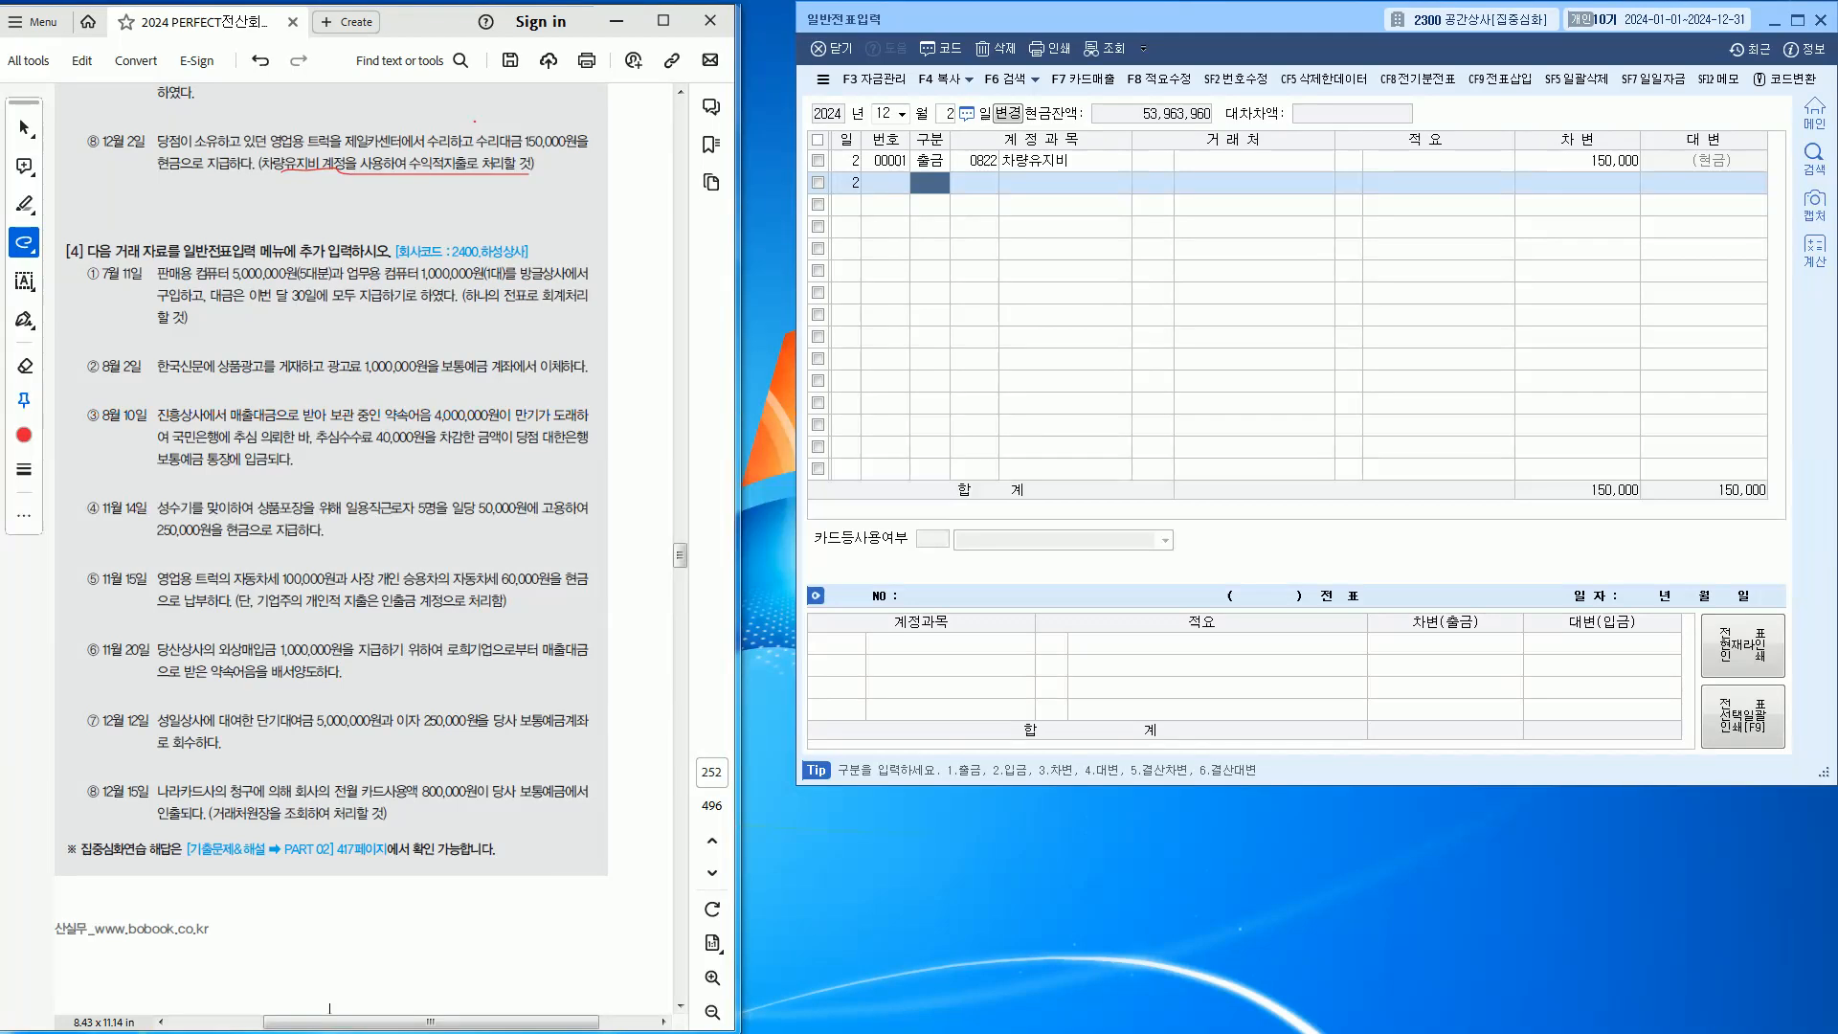
Close the general voucher window, change the company to 2400 하성상사, and open 일반전표입력 for it
left_click_drag(1073, 19, 929, 213)
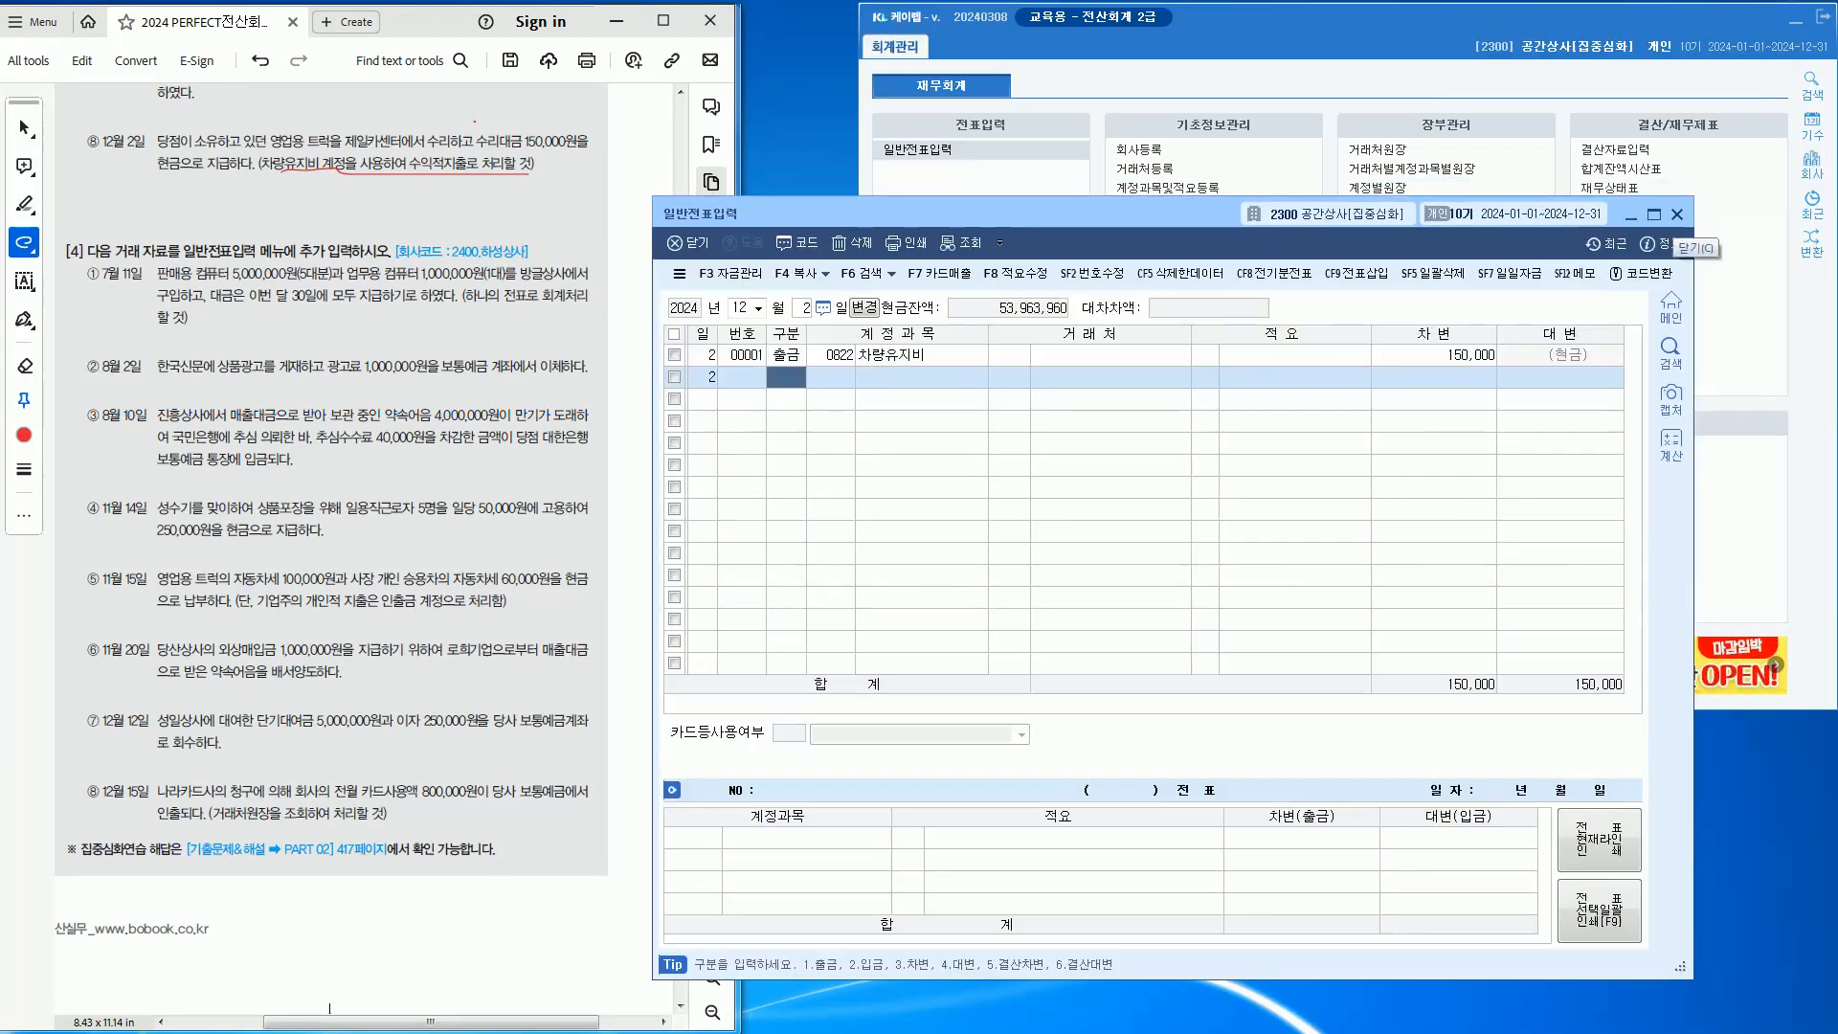
left_click(1677, 214)
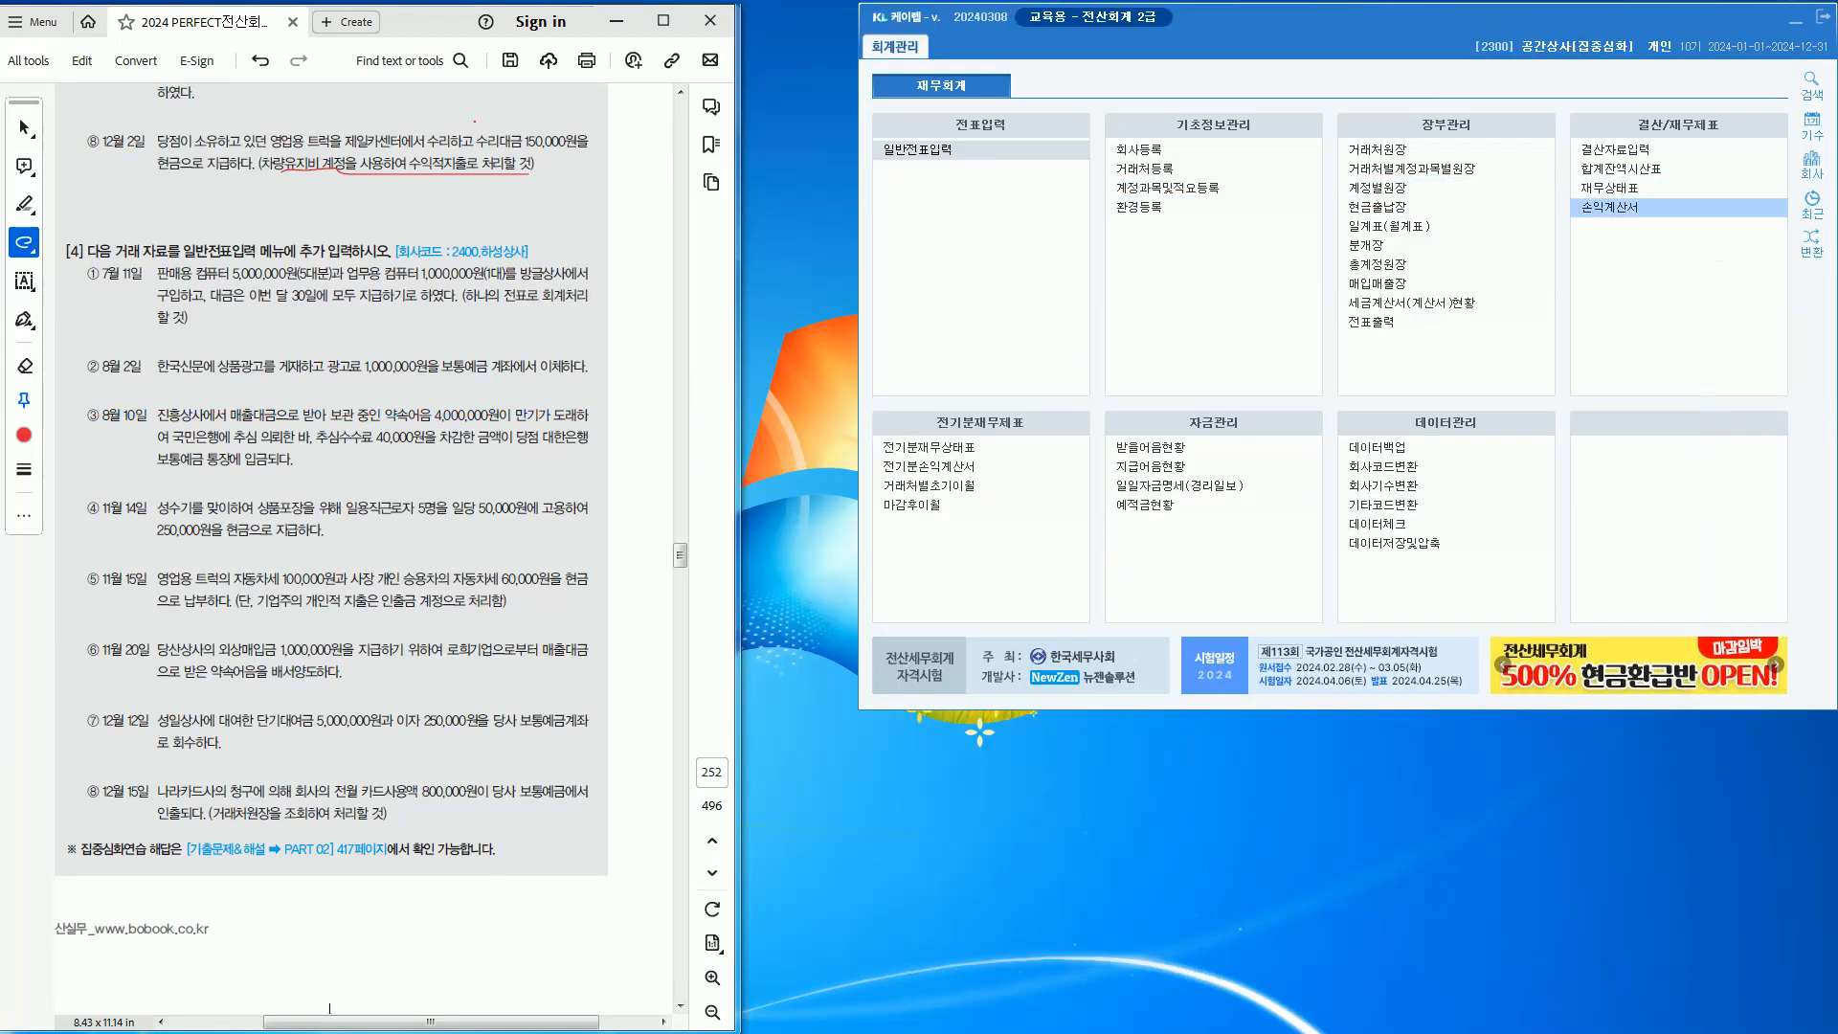
left_click(1813, 164)
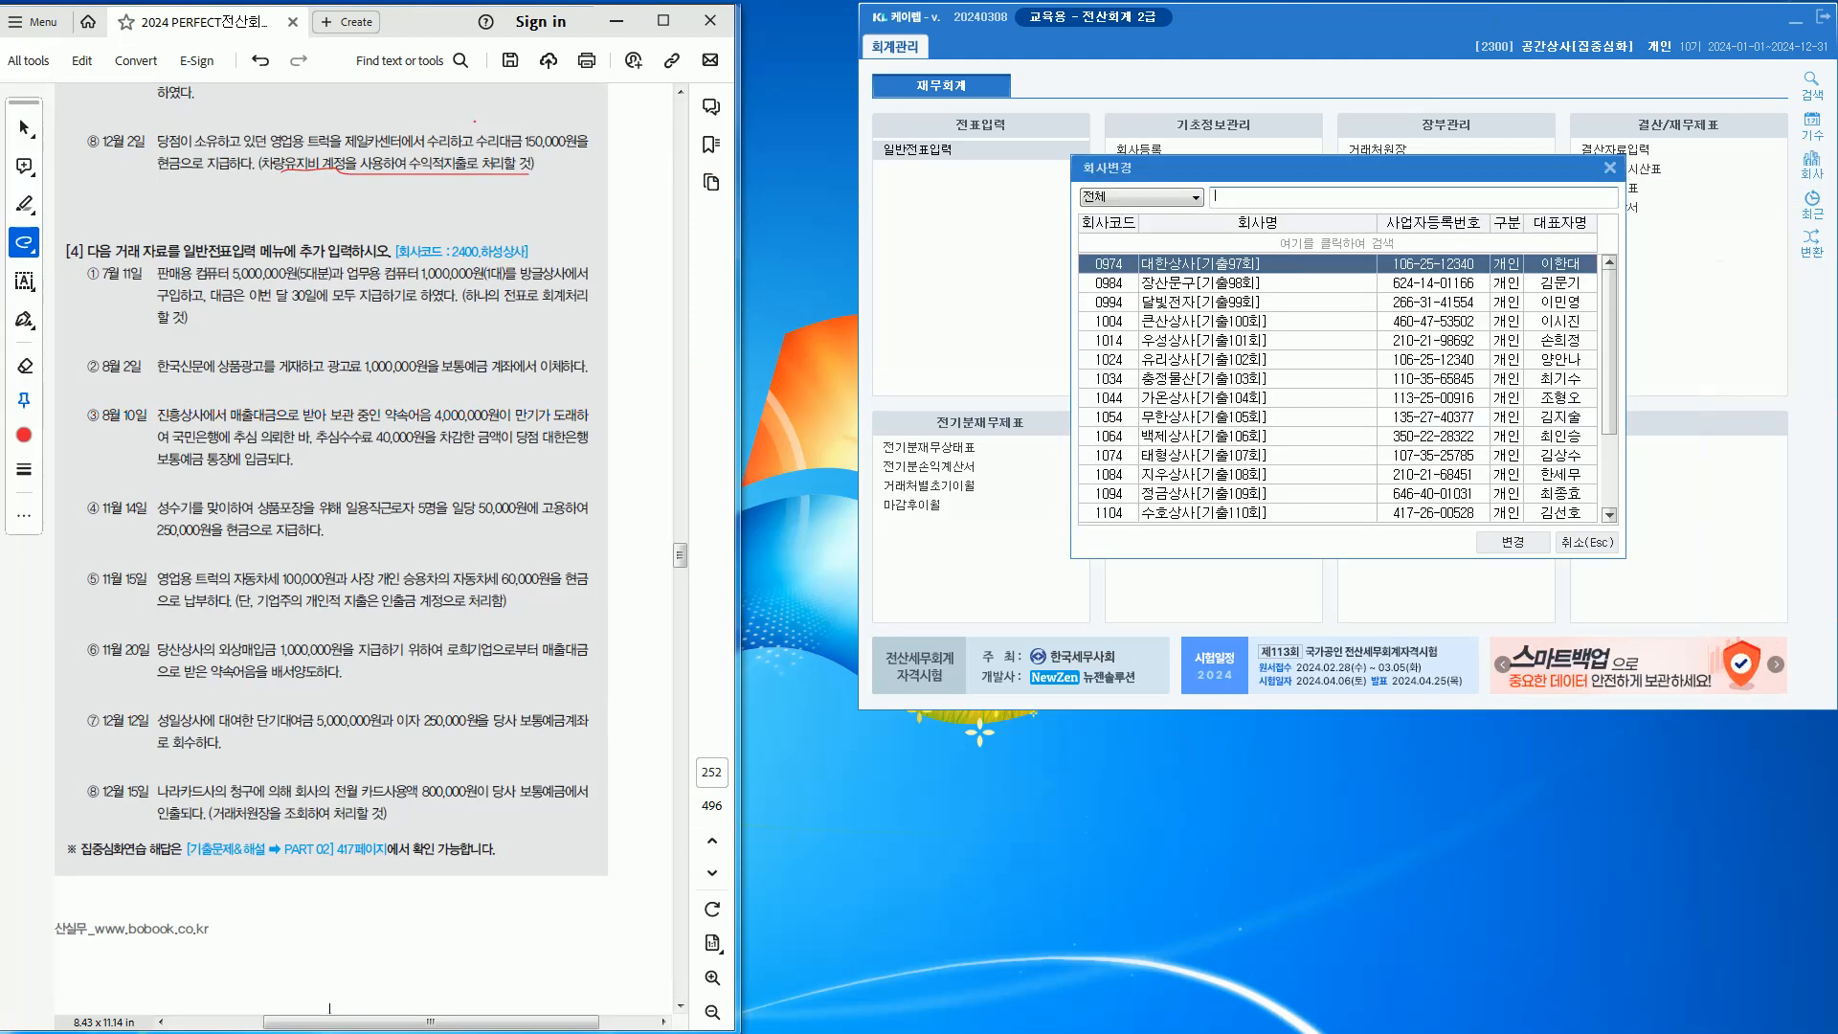
type("2400")
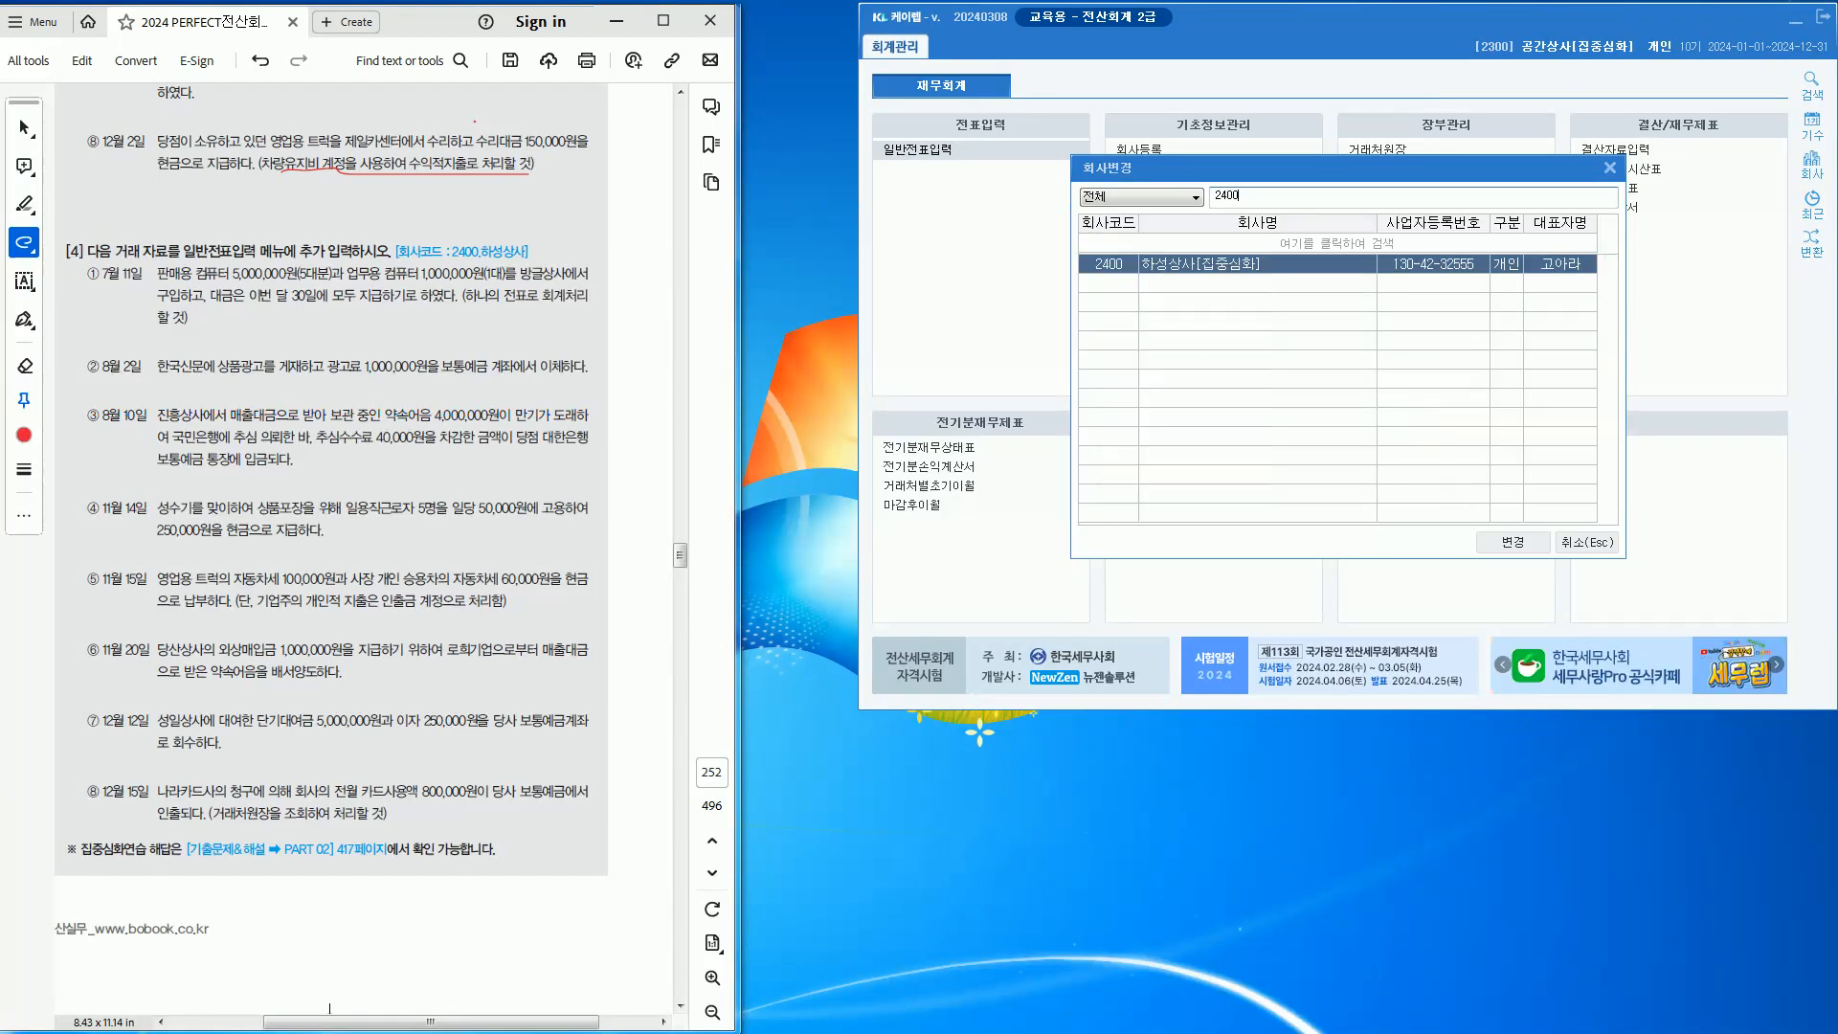
key("Return")
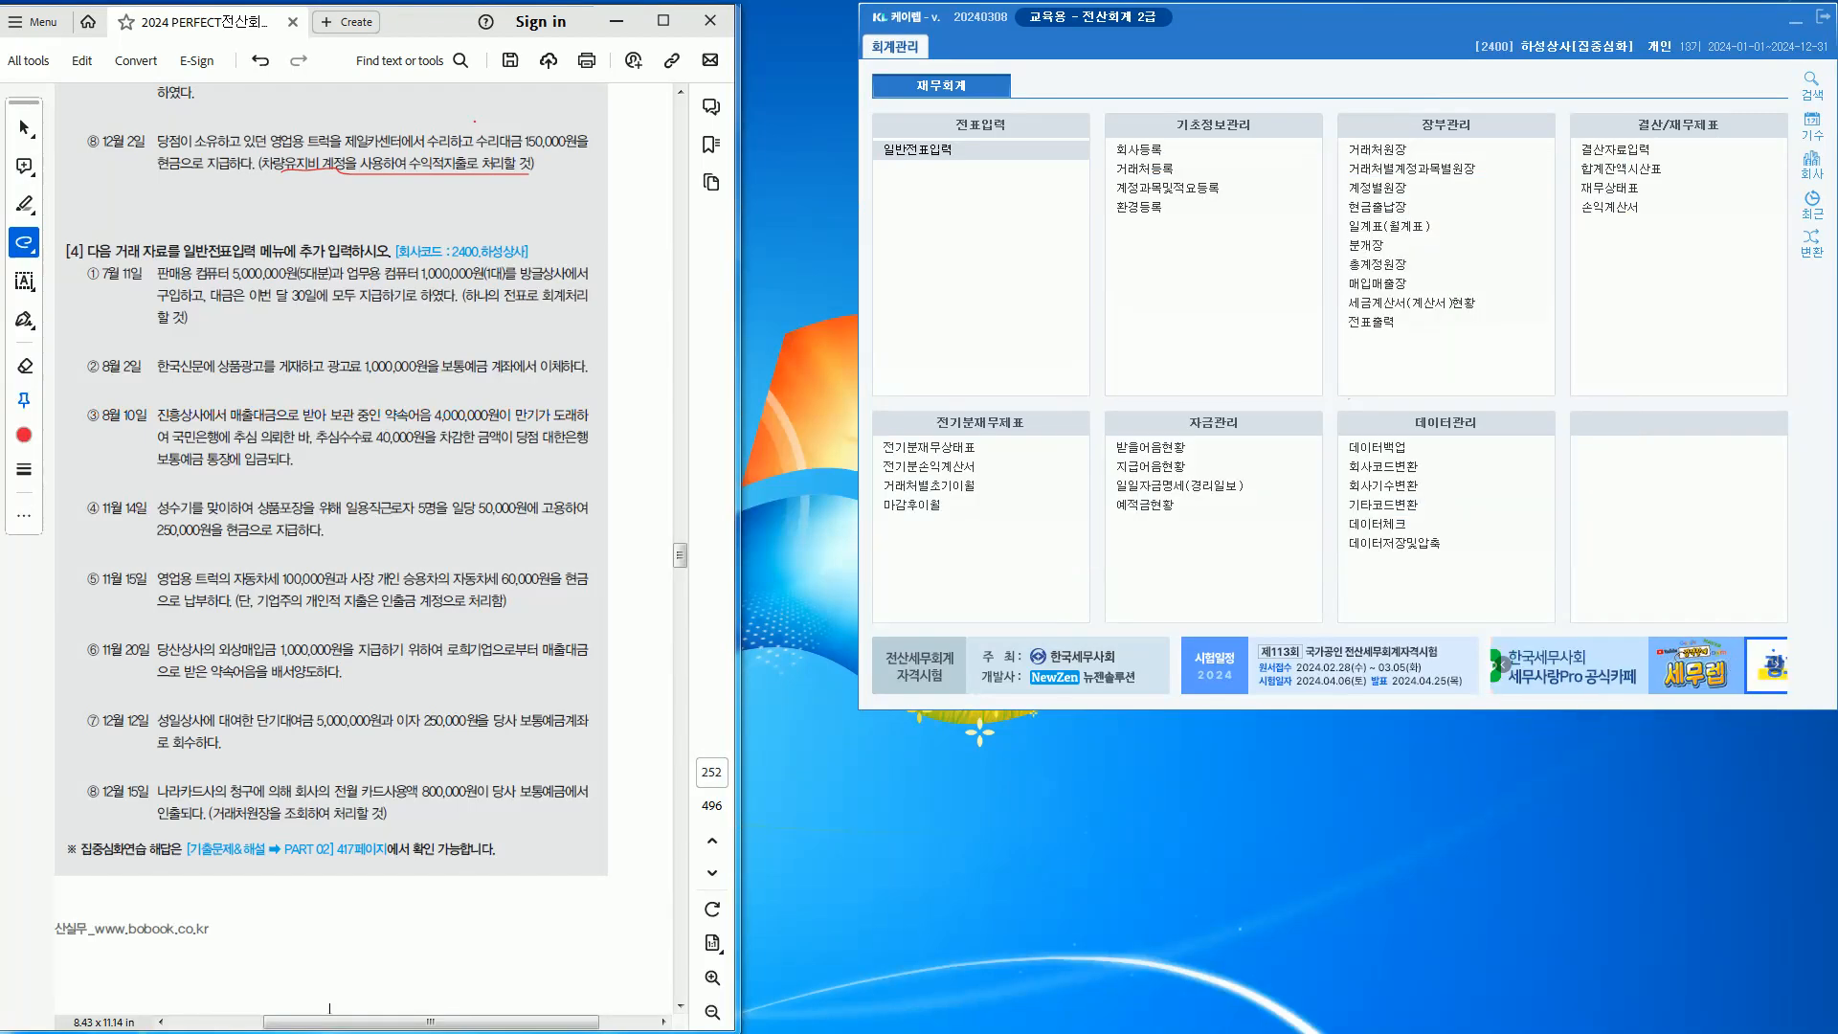
left_click(917, 151)
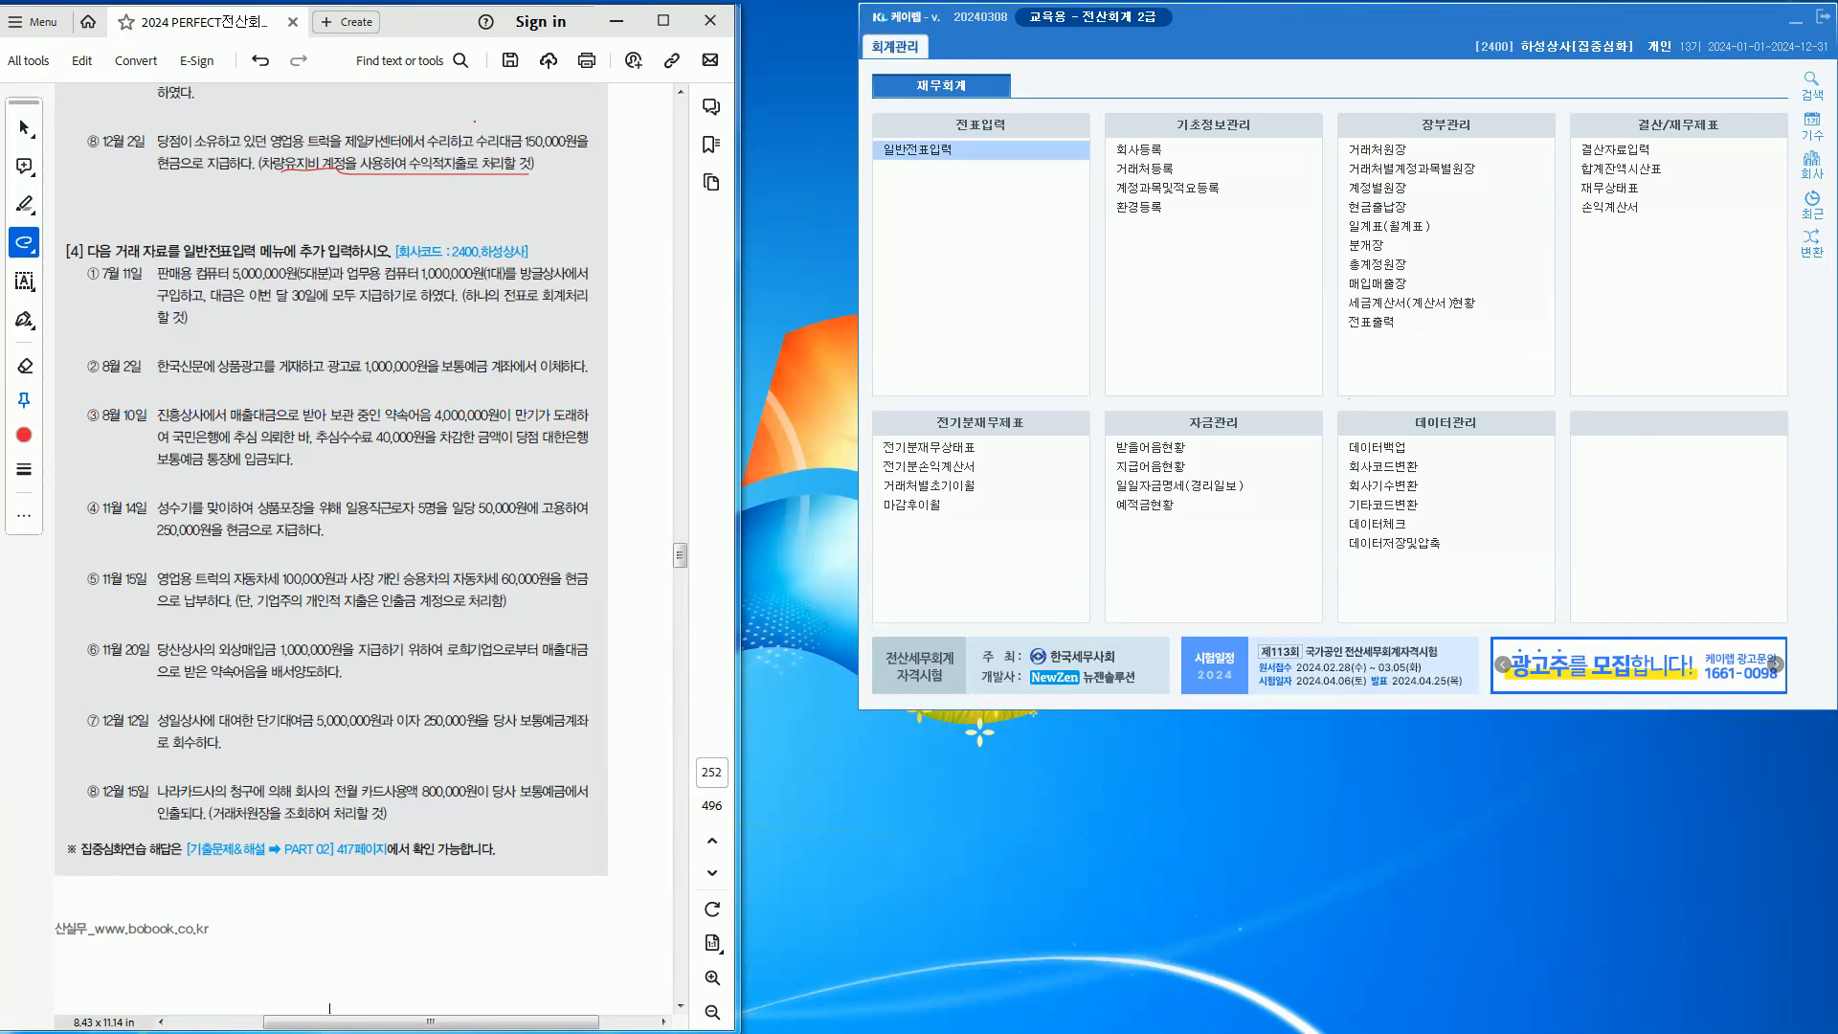
key("Return")
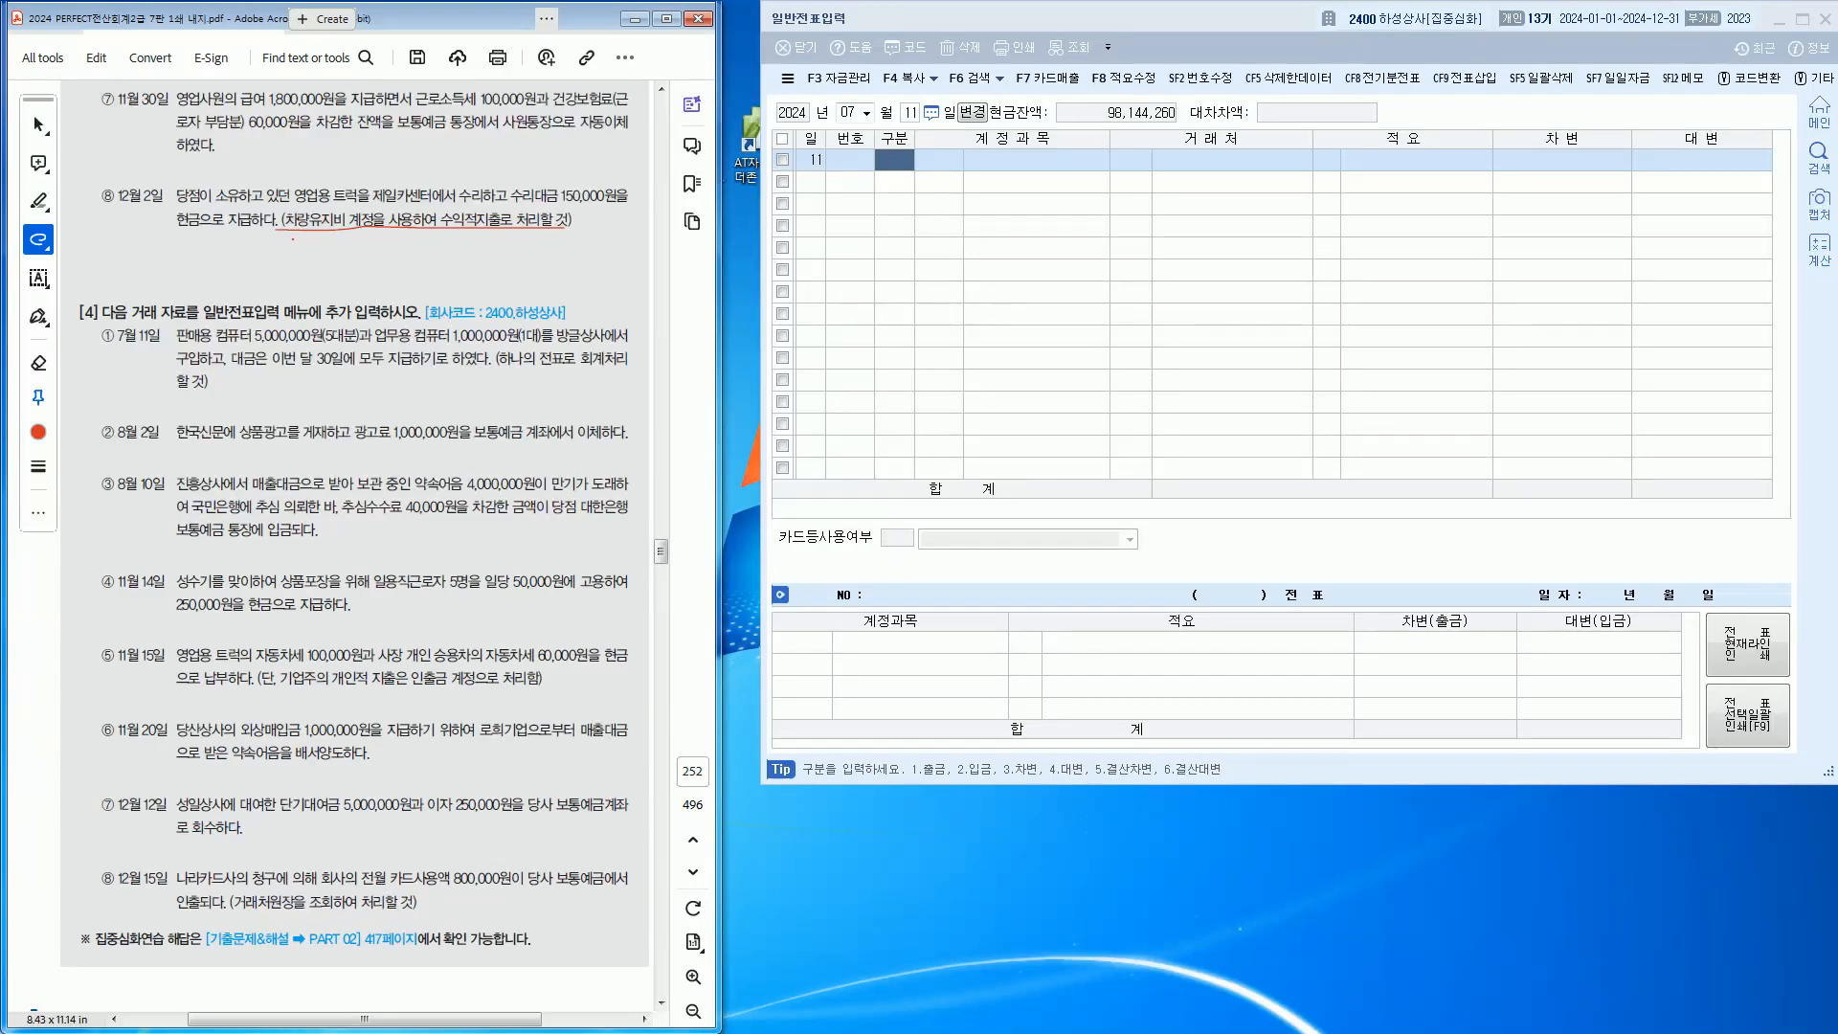
Mark the July 11 date and both computer purchases in the textbook PDF, handwriting 상품 and 비품 above them
left_click_drag(137, 347, 155, 341)
mouse_move(198, 345)
left_mouse_down()
mouse_move(245, 348)
mouse_move(246, 311)
mouse_move(309, 274)
left_mouse_up()
left_click_drag(296, 281, 322, 267)
mouse_move(422, 344)
left_mouse_down()
mouse_move(511, 344)
mouse_move(487, 287)
mouse_move(539, 283)
left_mouse_up()
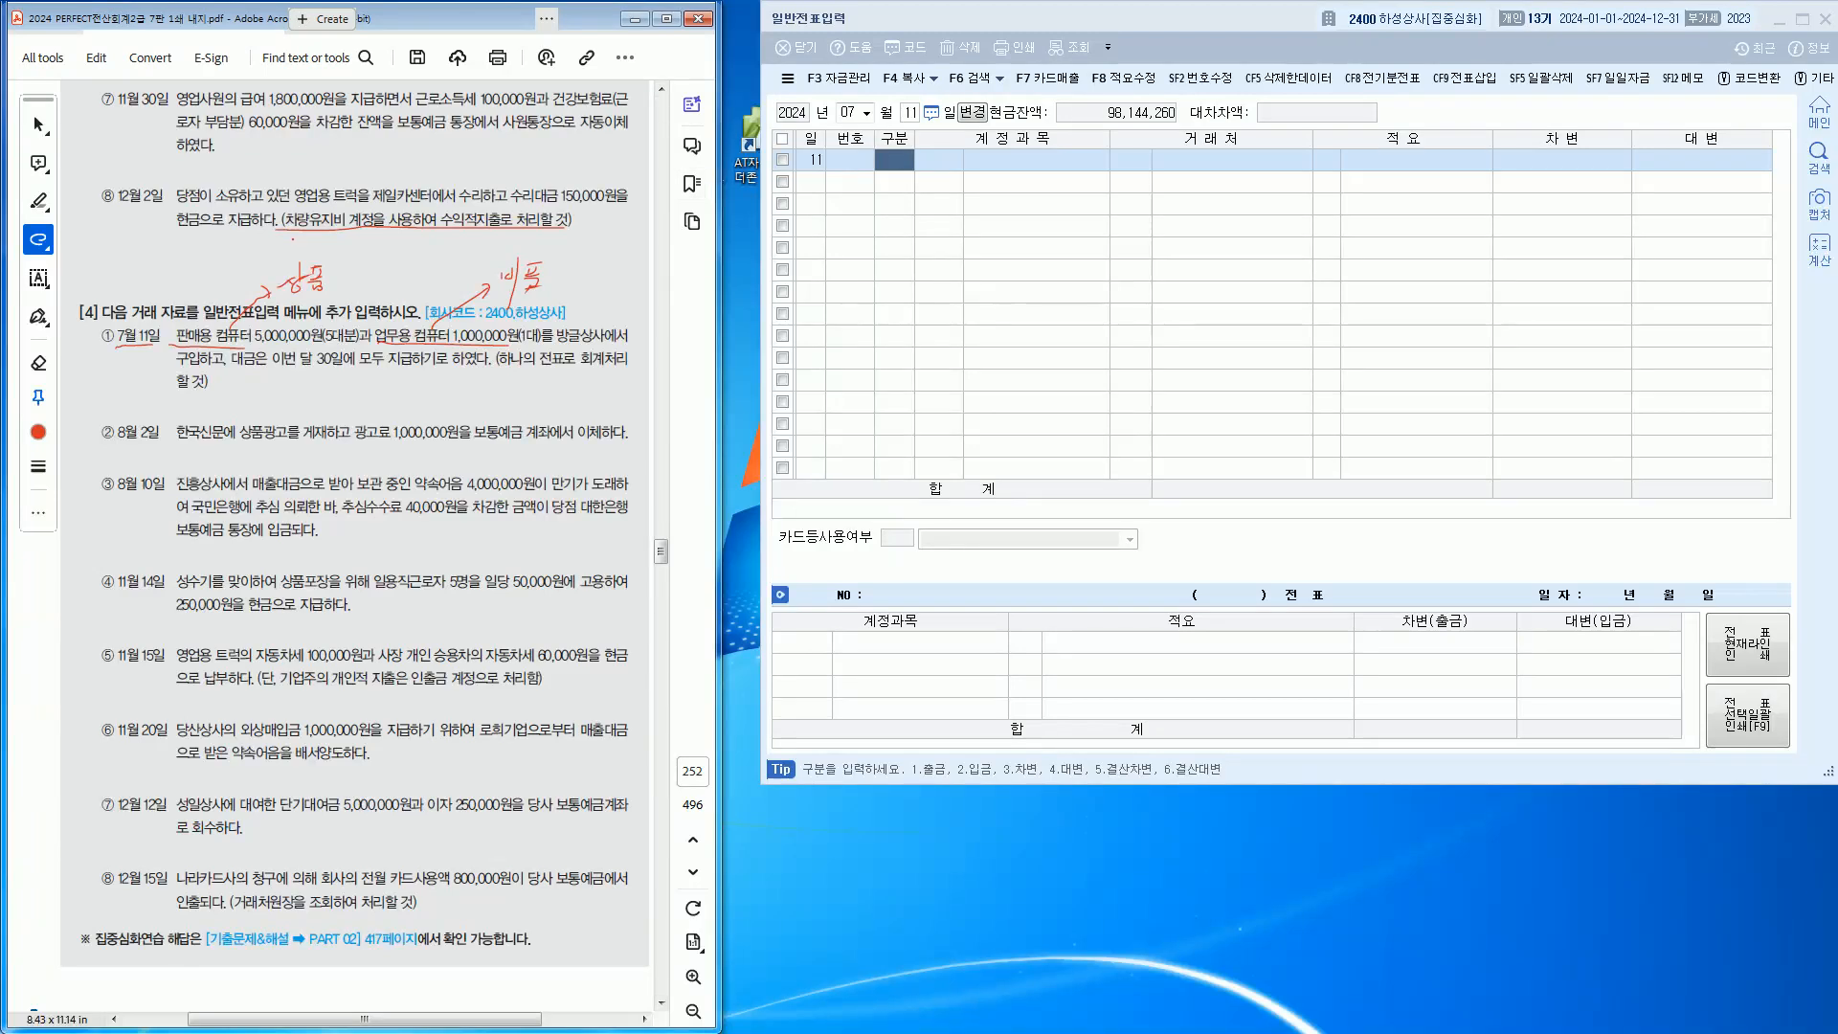
Underline the July 11 payment terms in the PDF and handwrite the payable account beside each of 상품 and 비품
left_click_drag(265, 367, 422, 361)
mouse_move(362, 257)
left_mouse_down()
mouse_move(345, 292)
mouse_move(382, 278)
left_mouse_up()
left_click_drag(566, 260, 560, 287)
mouse_move(587, 256)
left_mouse_down()
mouse_move(586, 288)
mouse_move(604, 287)
left_mouse_up()
left_click_drag(610, 258, 622, 278)
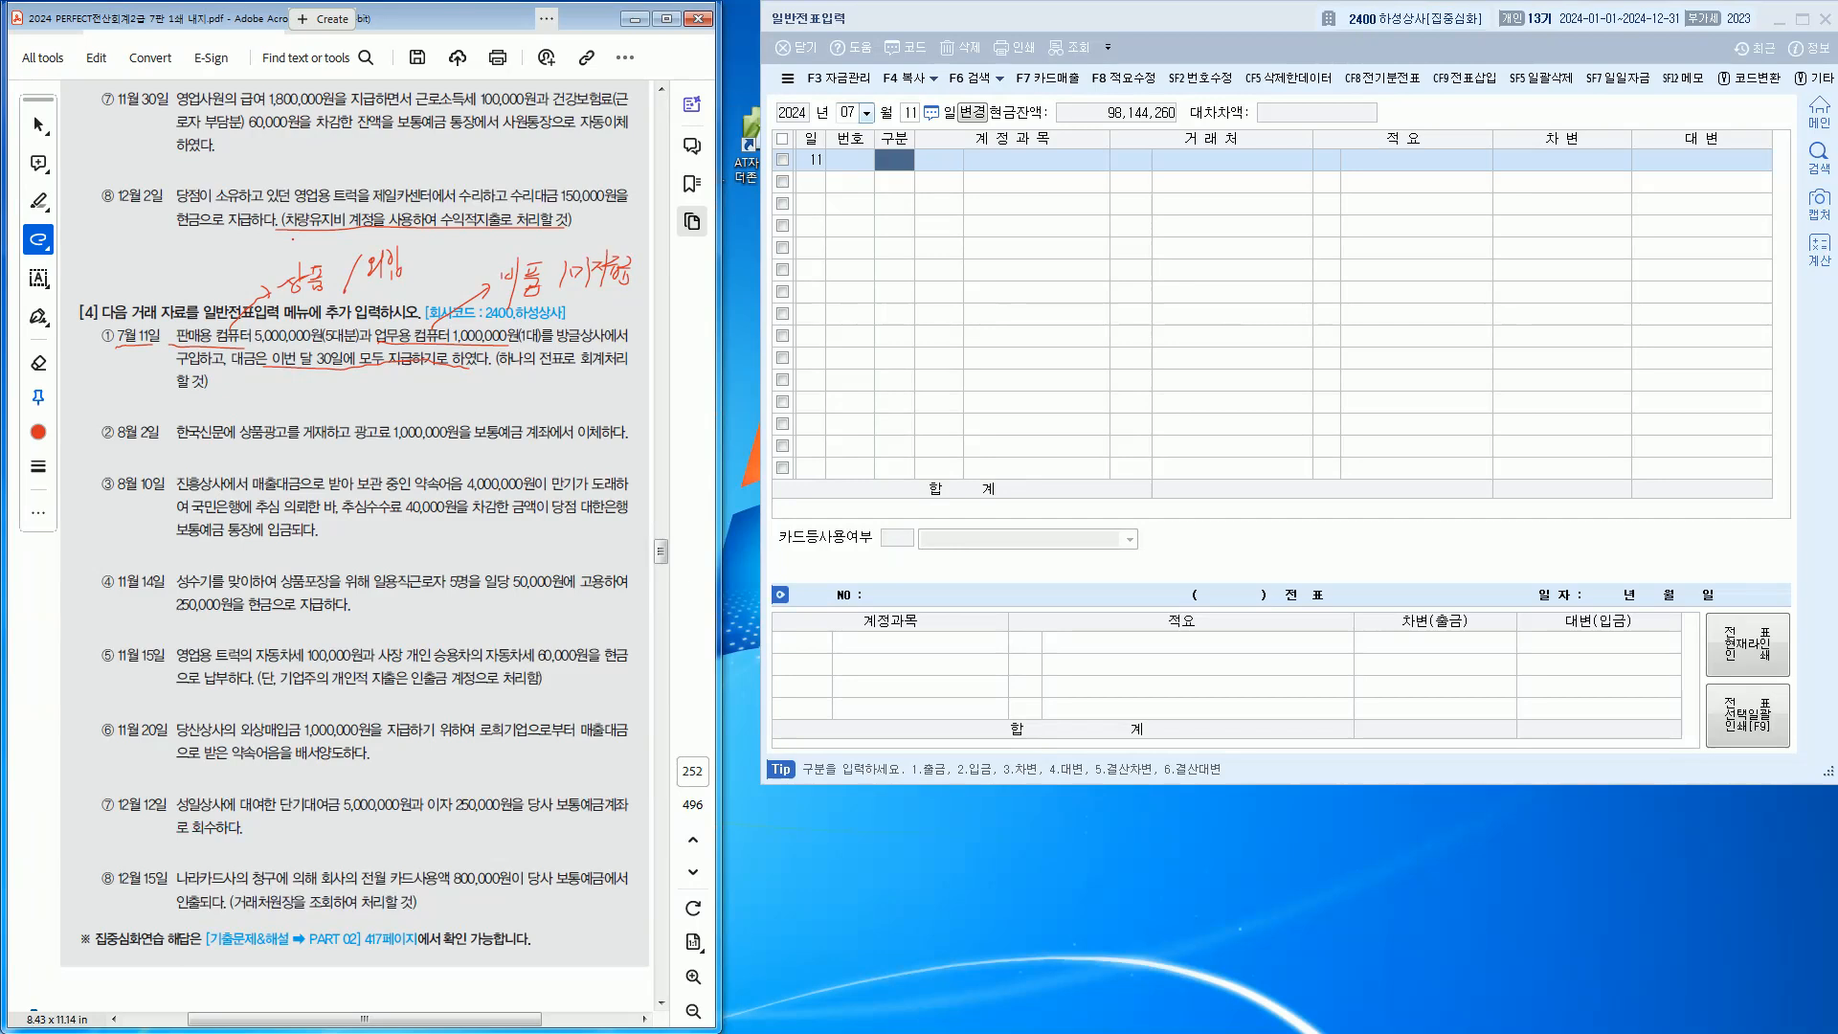
Enter a debit (차변) line for 상품 (0146) of 5,000,000 on July 11
left_click(855, 113)
type("07")
key("Return")
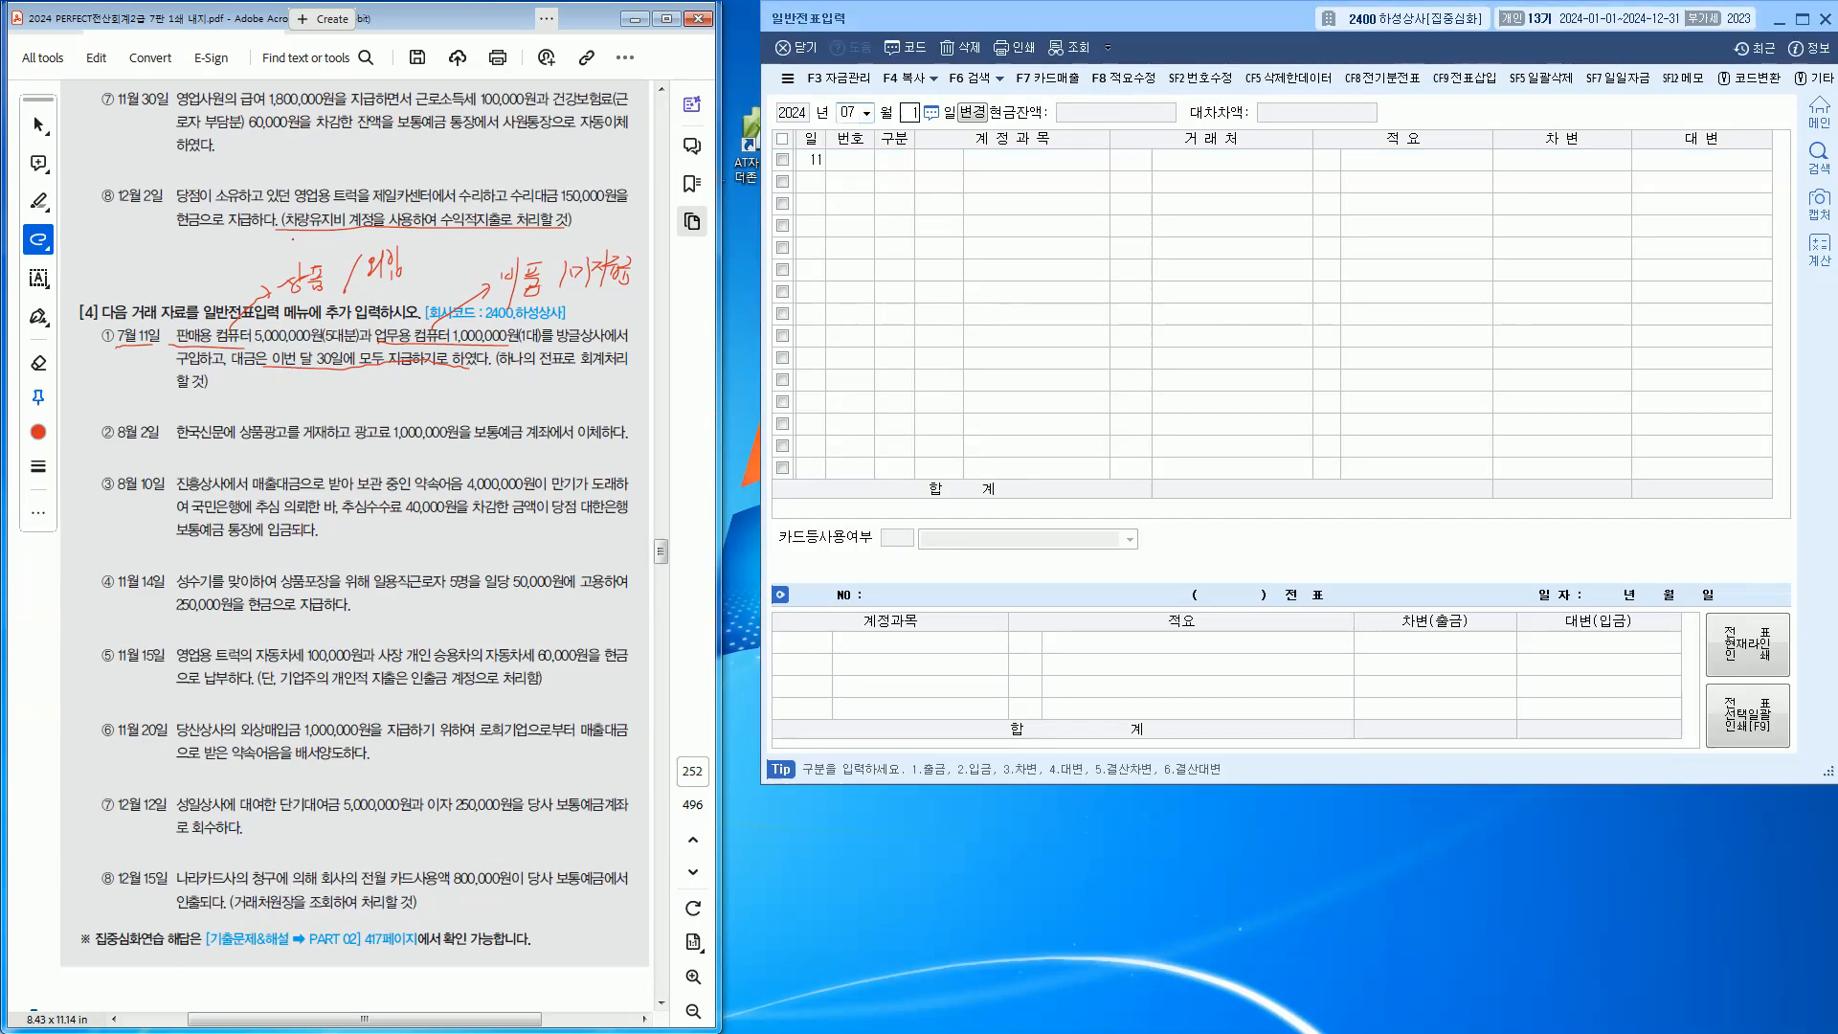
type("3")
key("Return")
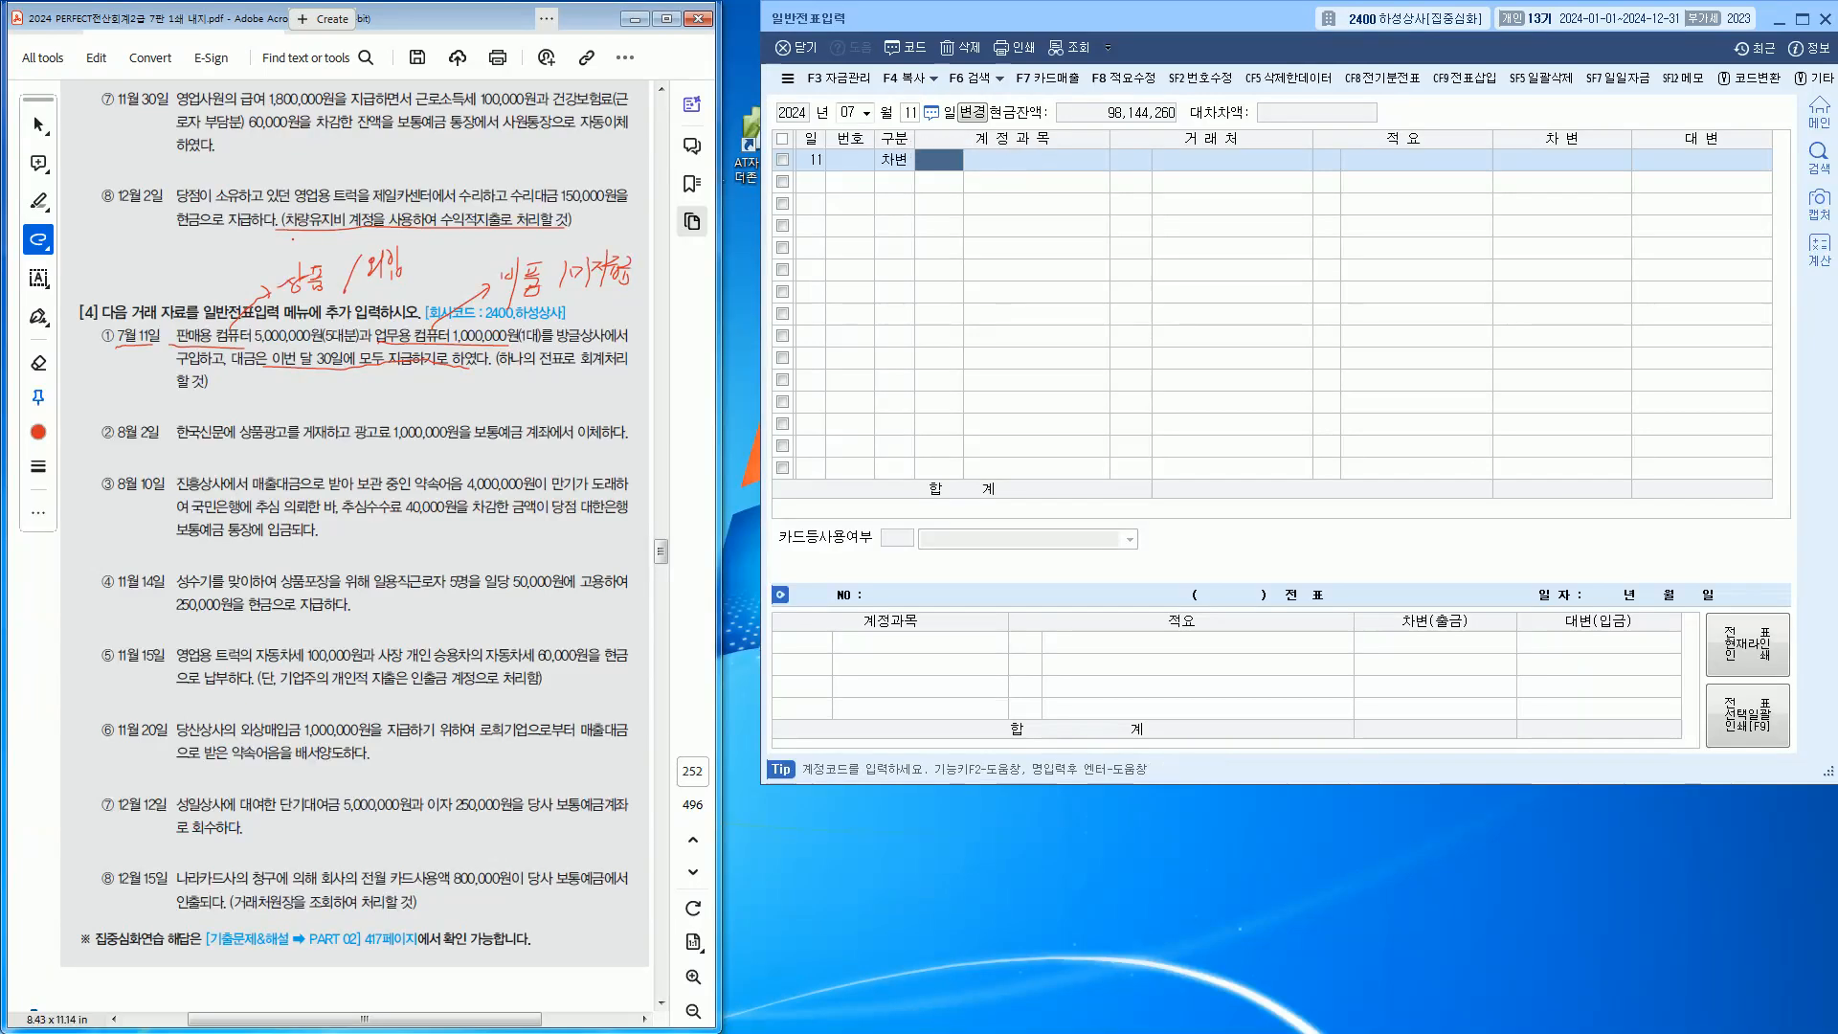
type("146")
key("Return")
key("Return")
key("Return")
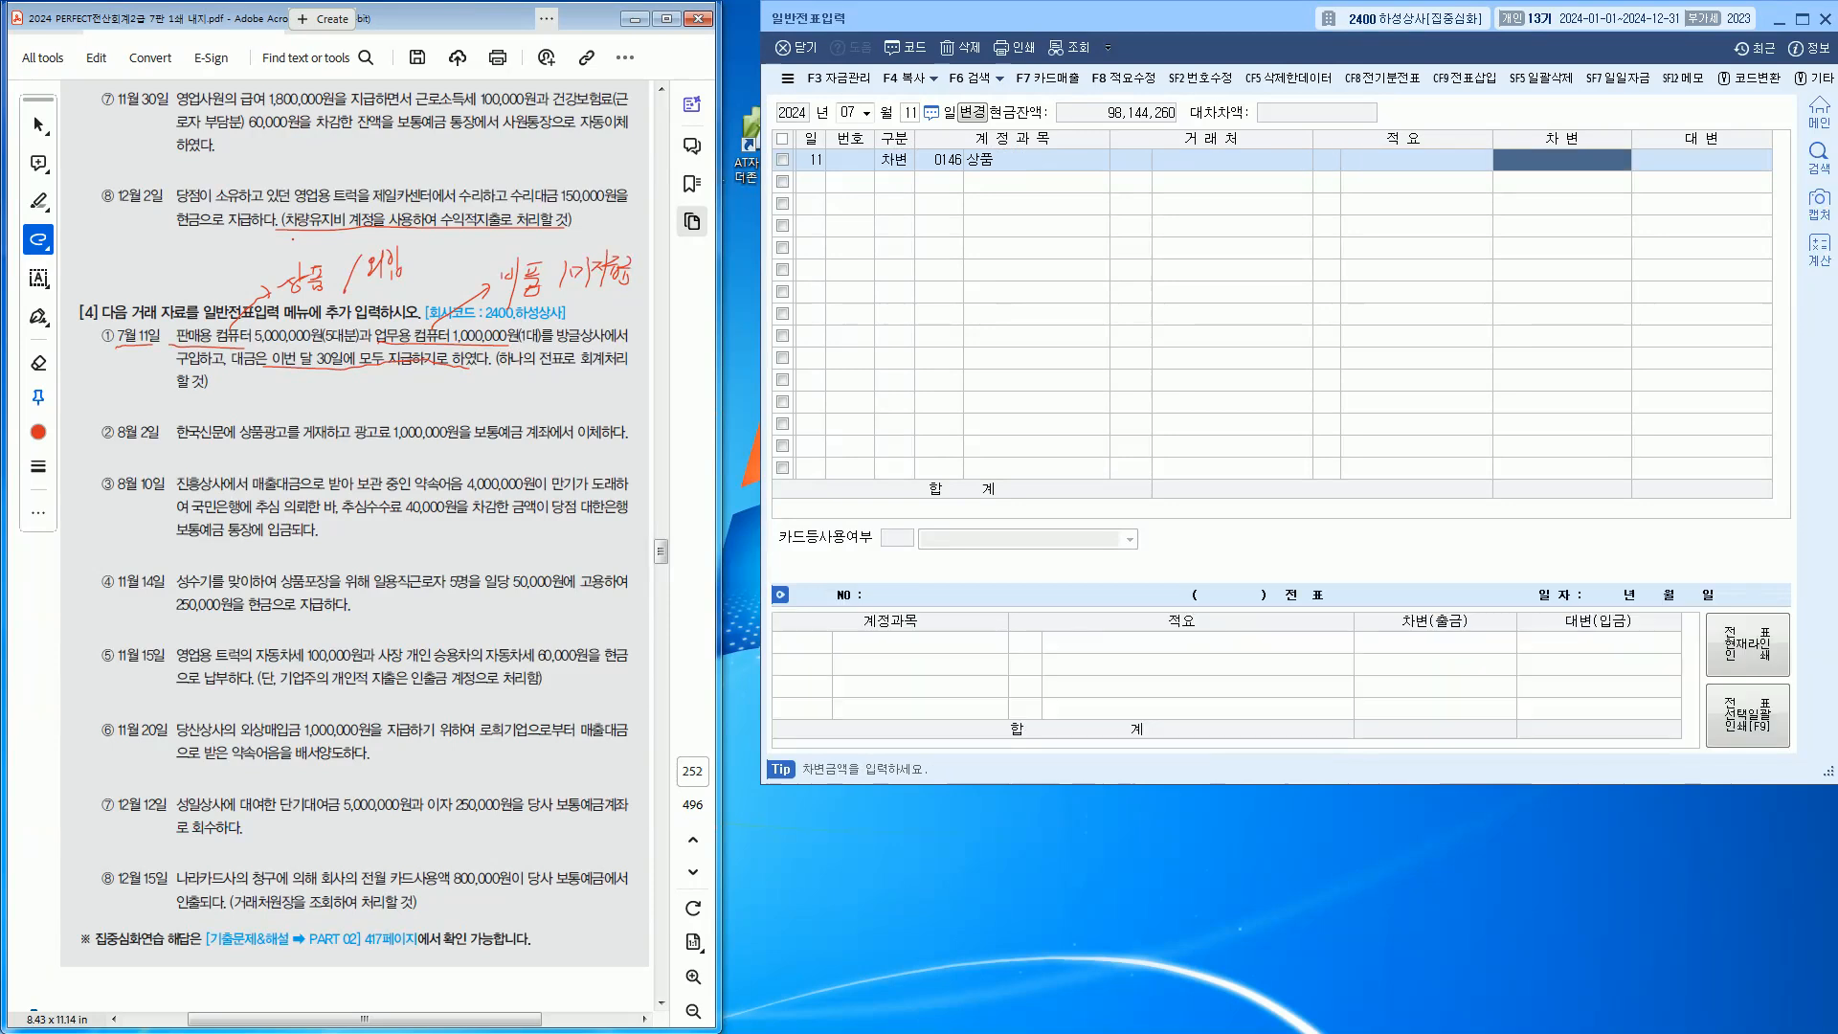
type("5000000")
key("Return")
Add a credit (대변) line for 외상매입금 (0251) of 5,000,000 to the July 11 voucher
type("4")
key("Return")
type("외상")
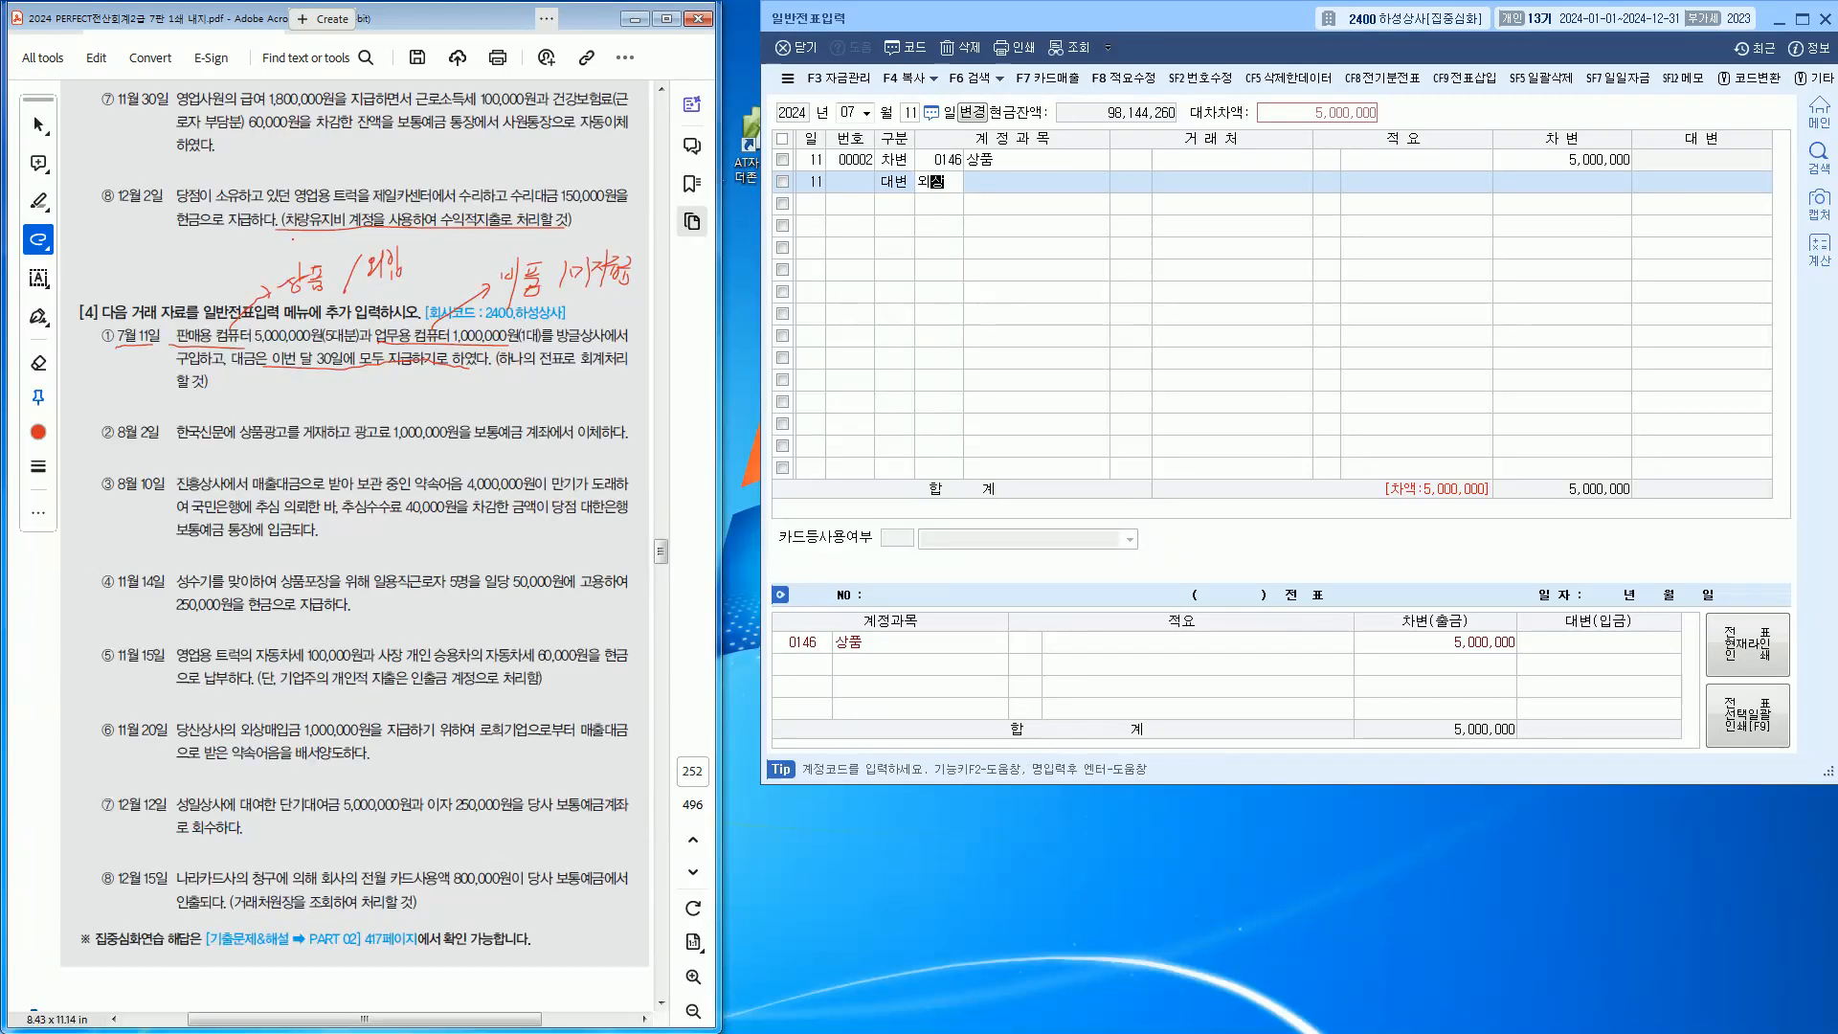
key("Return")
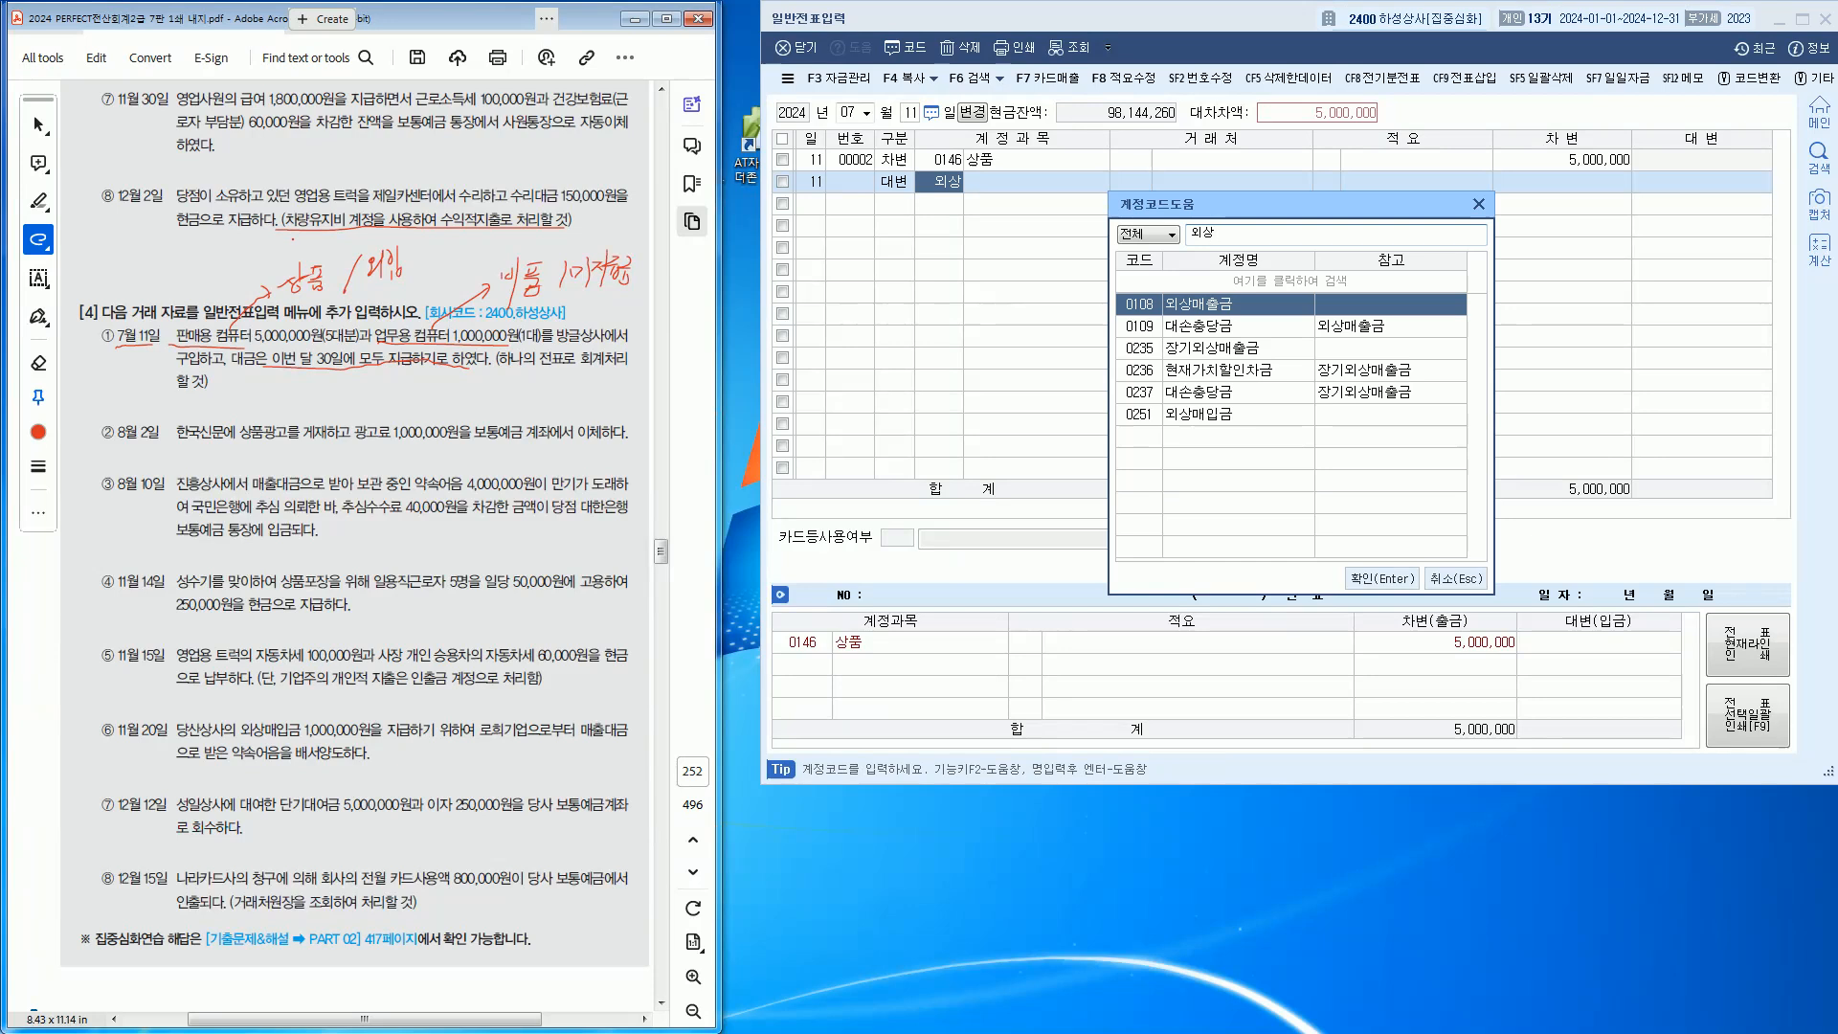
key("Down")
key("Down")
key("Down")
key("Down")
key("Down")
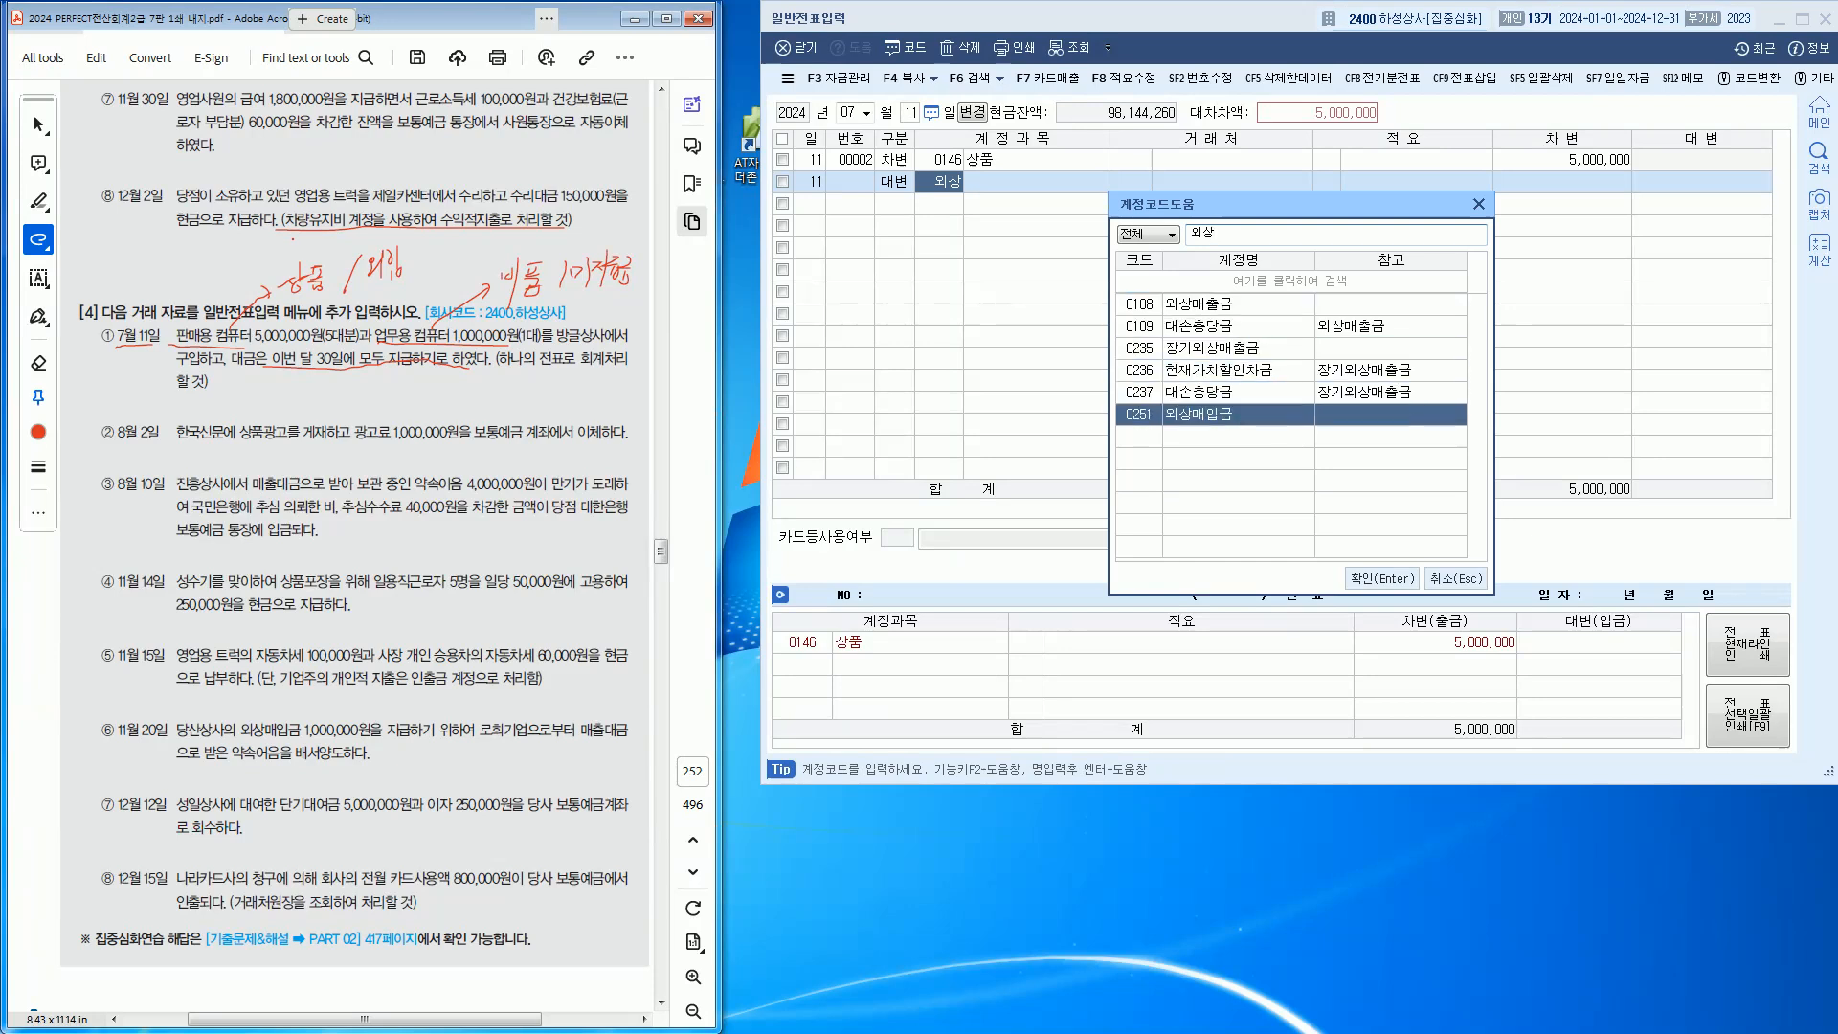
key("Return")
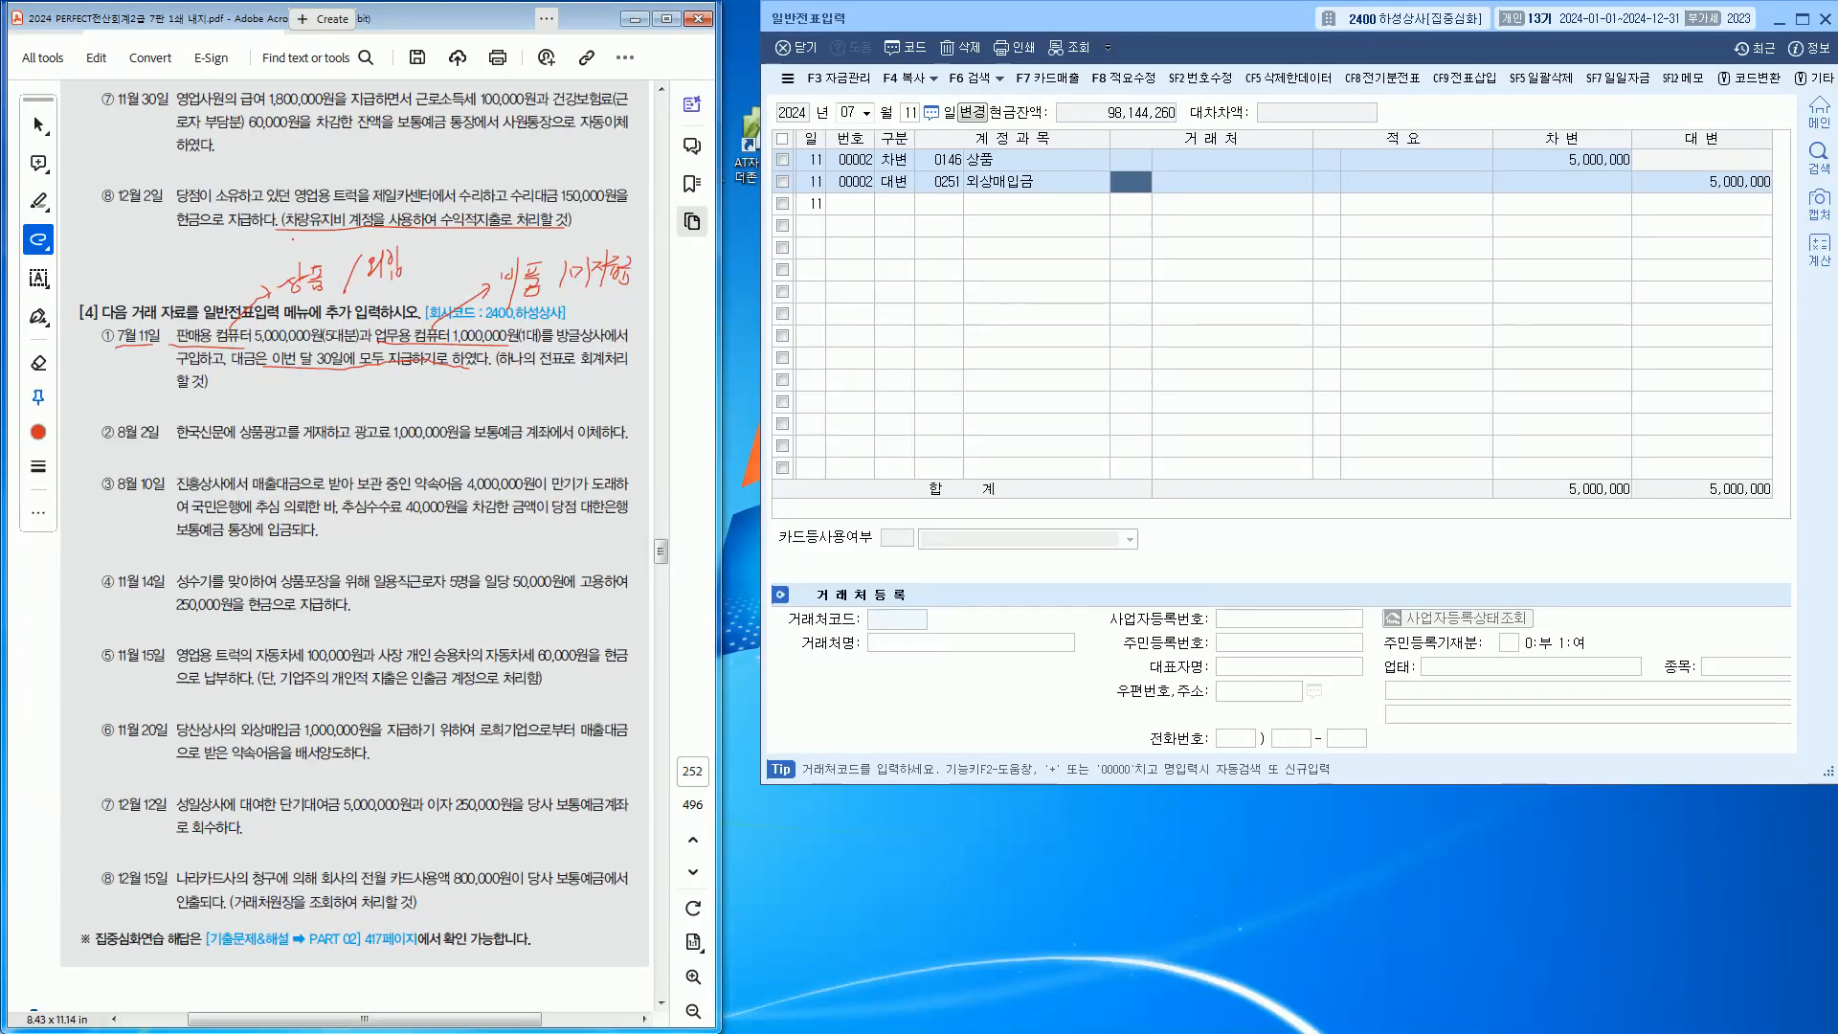
Set 방글상사 as the trading partner on the 외상매입금 line and leave its description blank
type("방글")
key("Return")
key("Return")
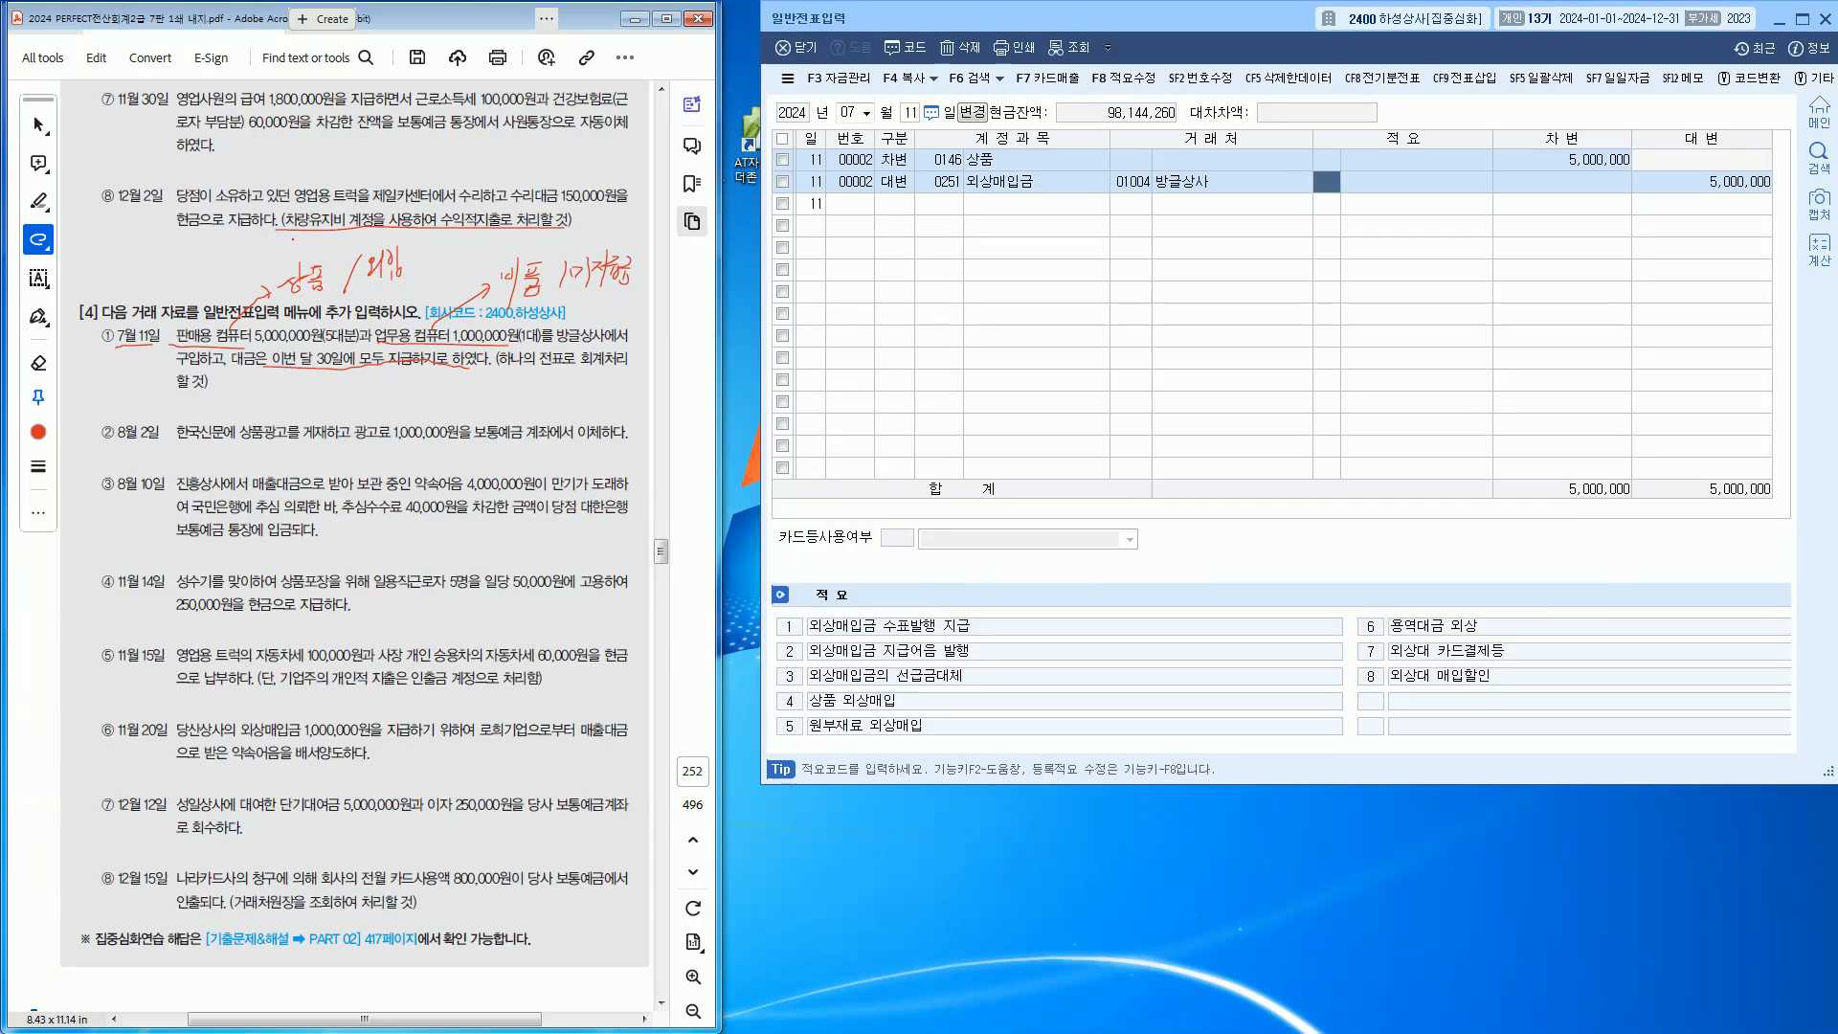
key("Return")
key("Return")
Enter a debit line for 비품 (0212) of 1,000,000 on July 11
type("3")
key("Return")
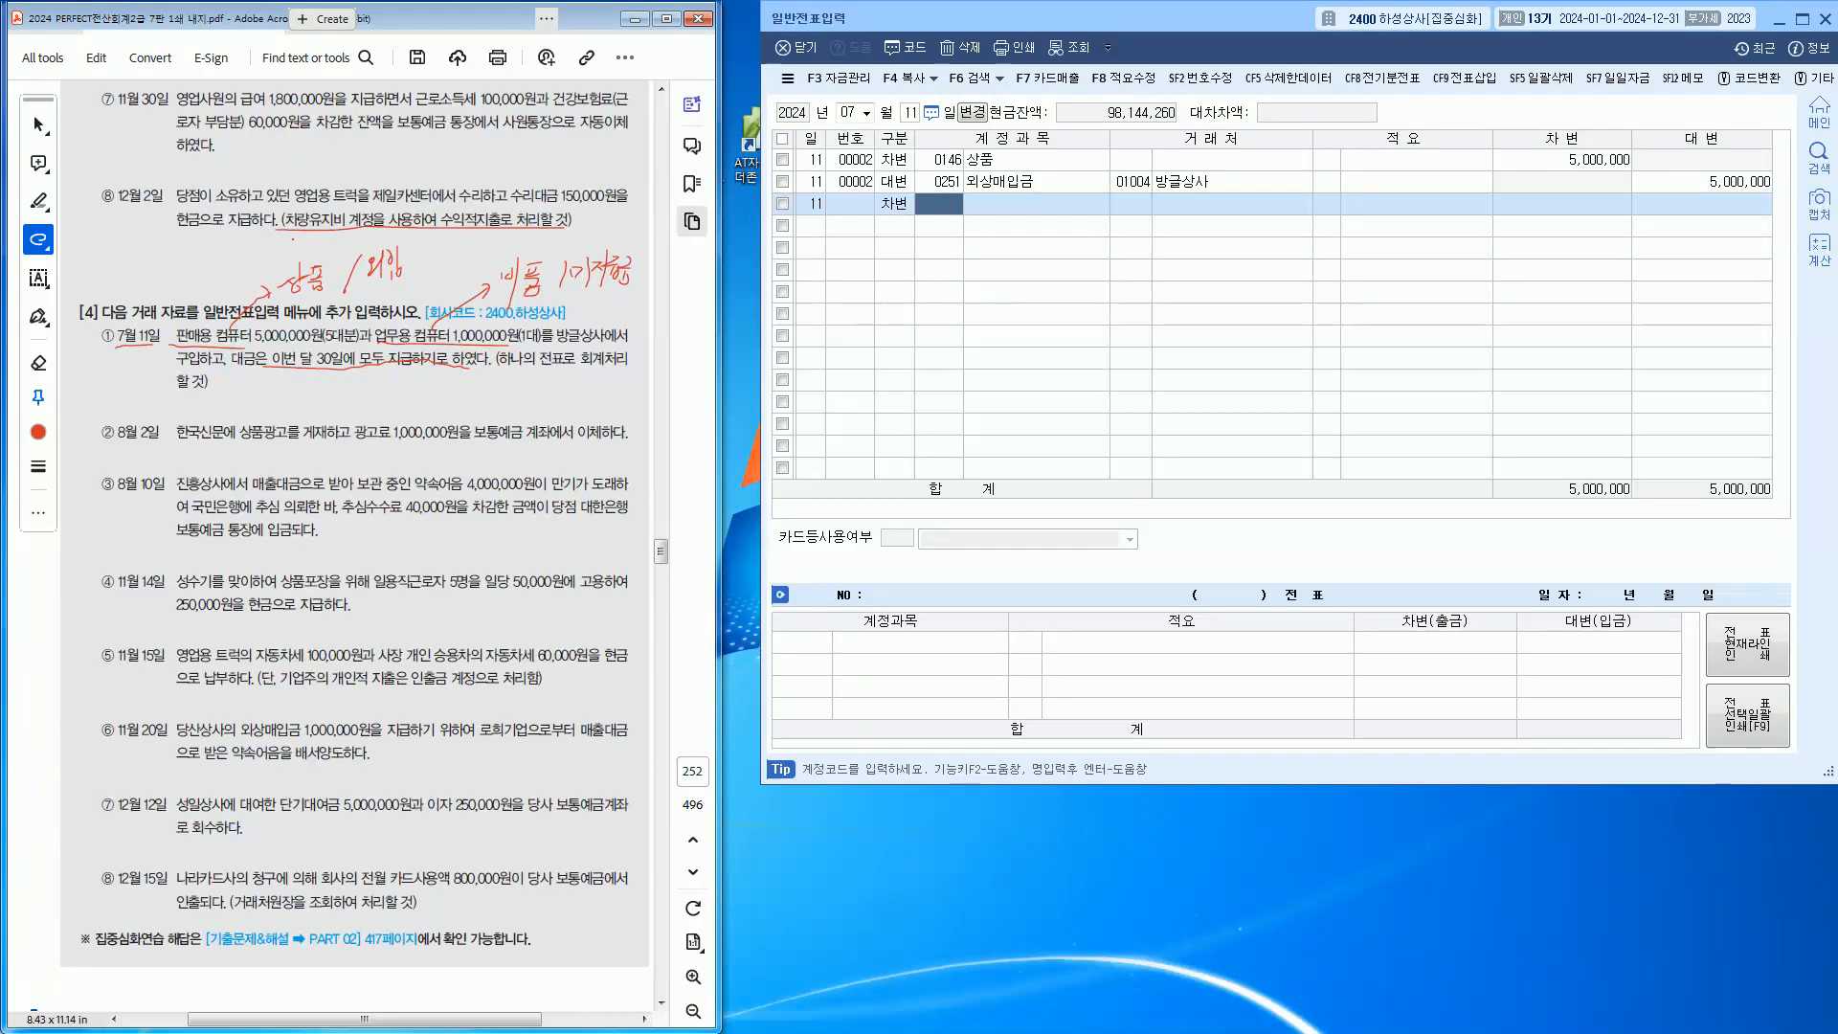
type("ㅣ")
key("BackSpace")
type("비품")
key("Return")
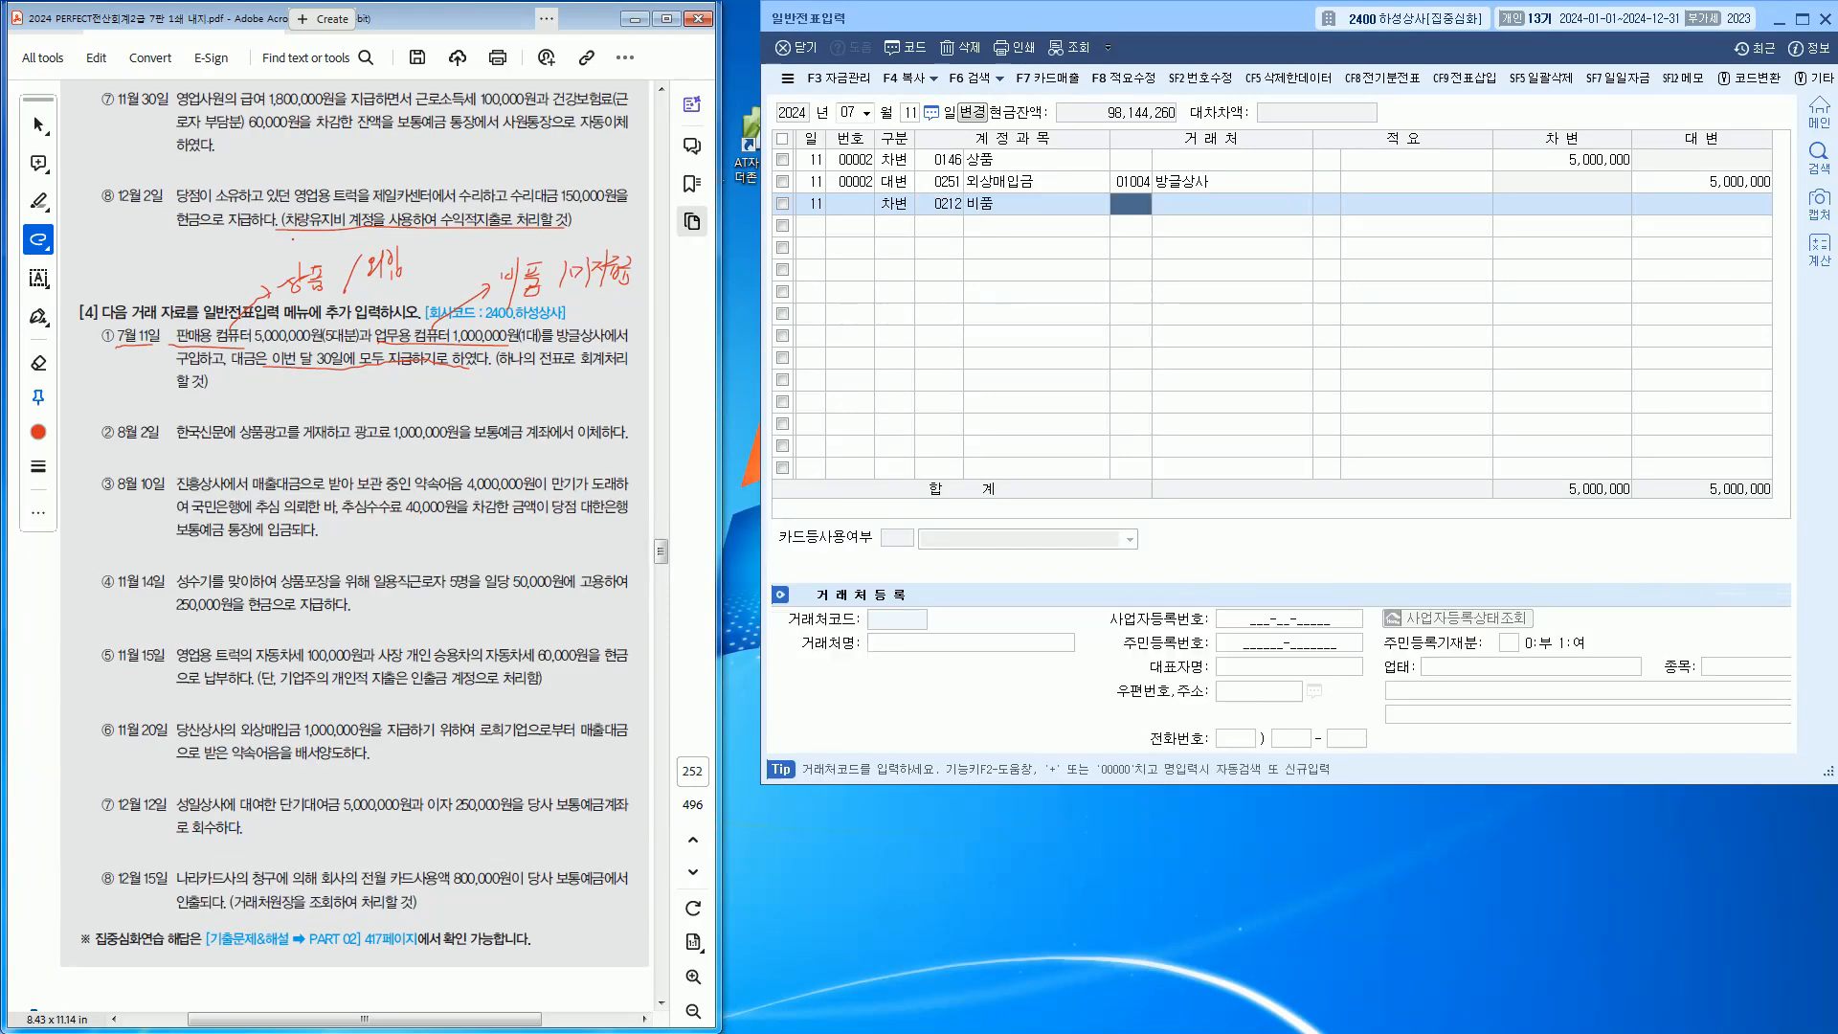
key("Return")
key("Return")
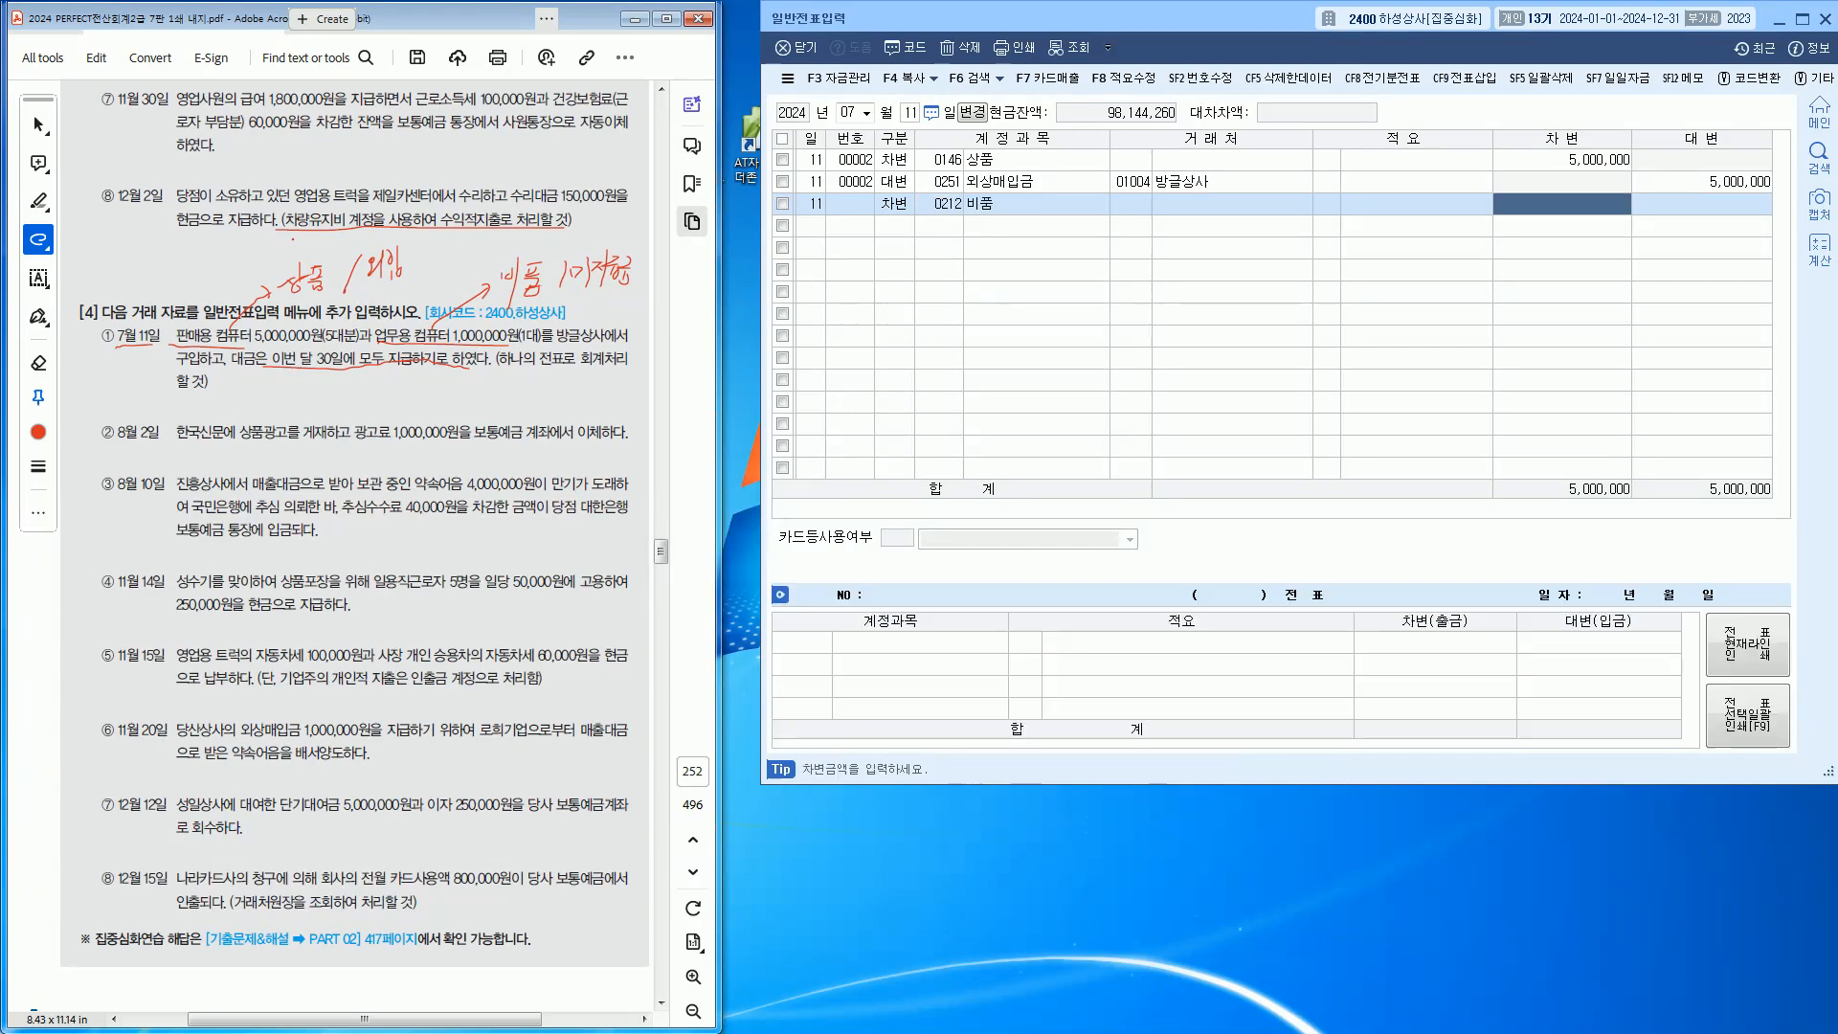
type("1000000")
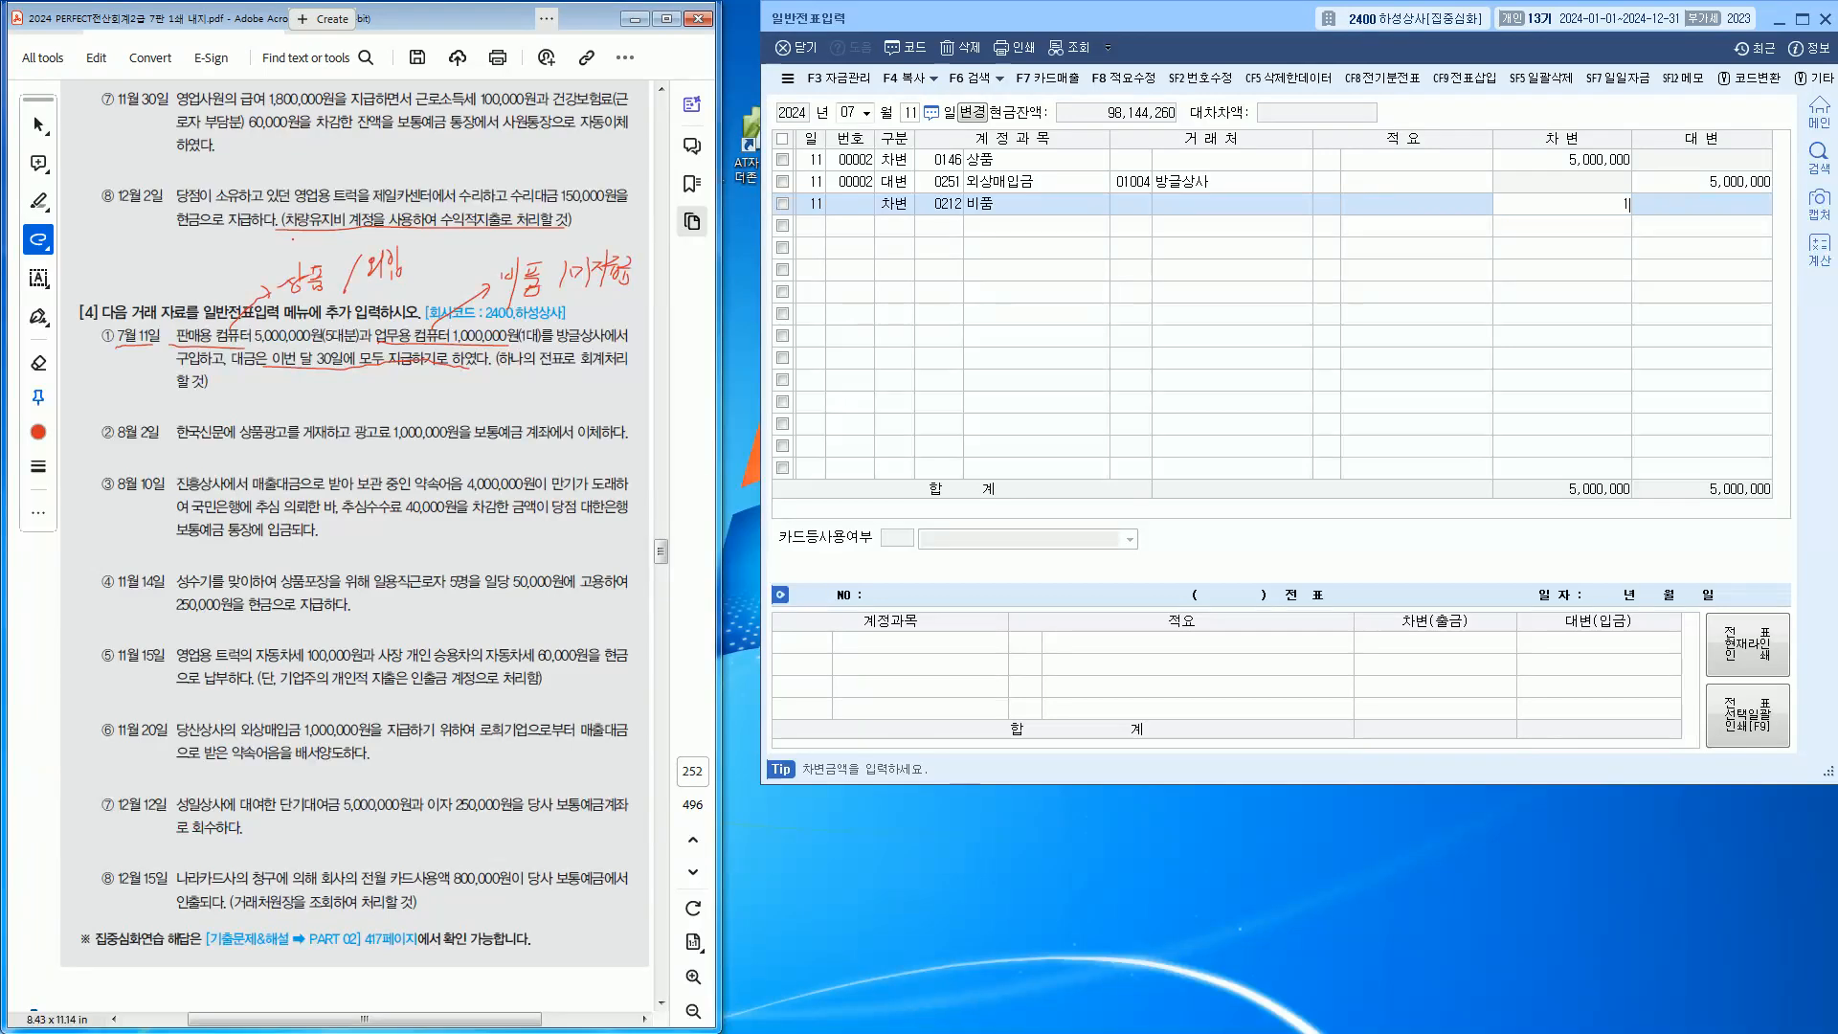
key("Return")
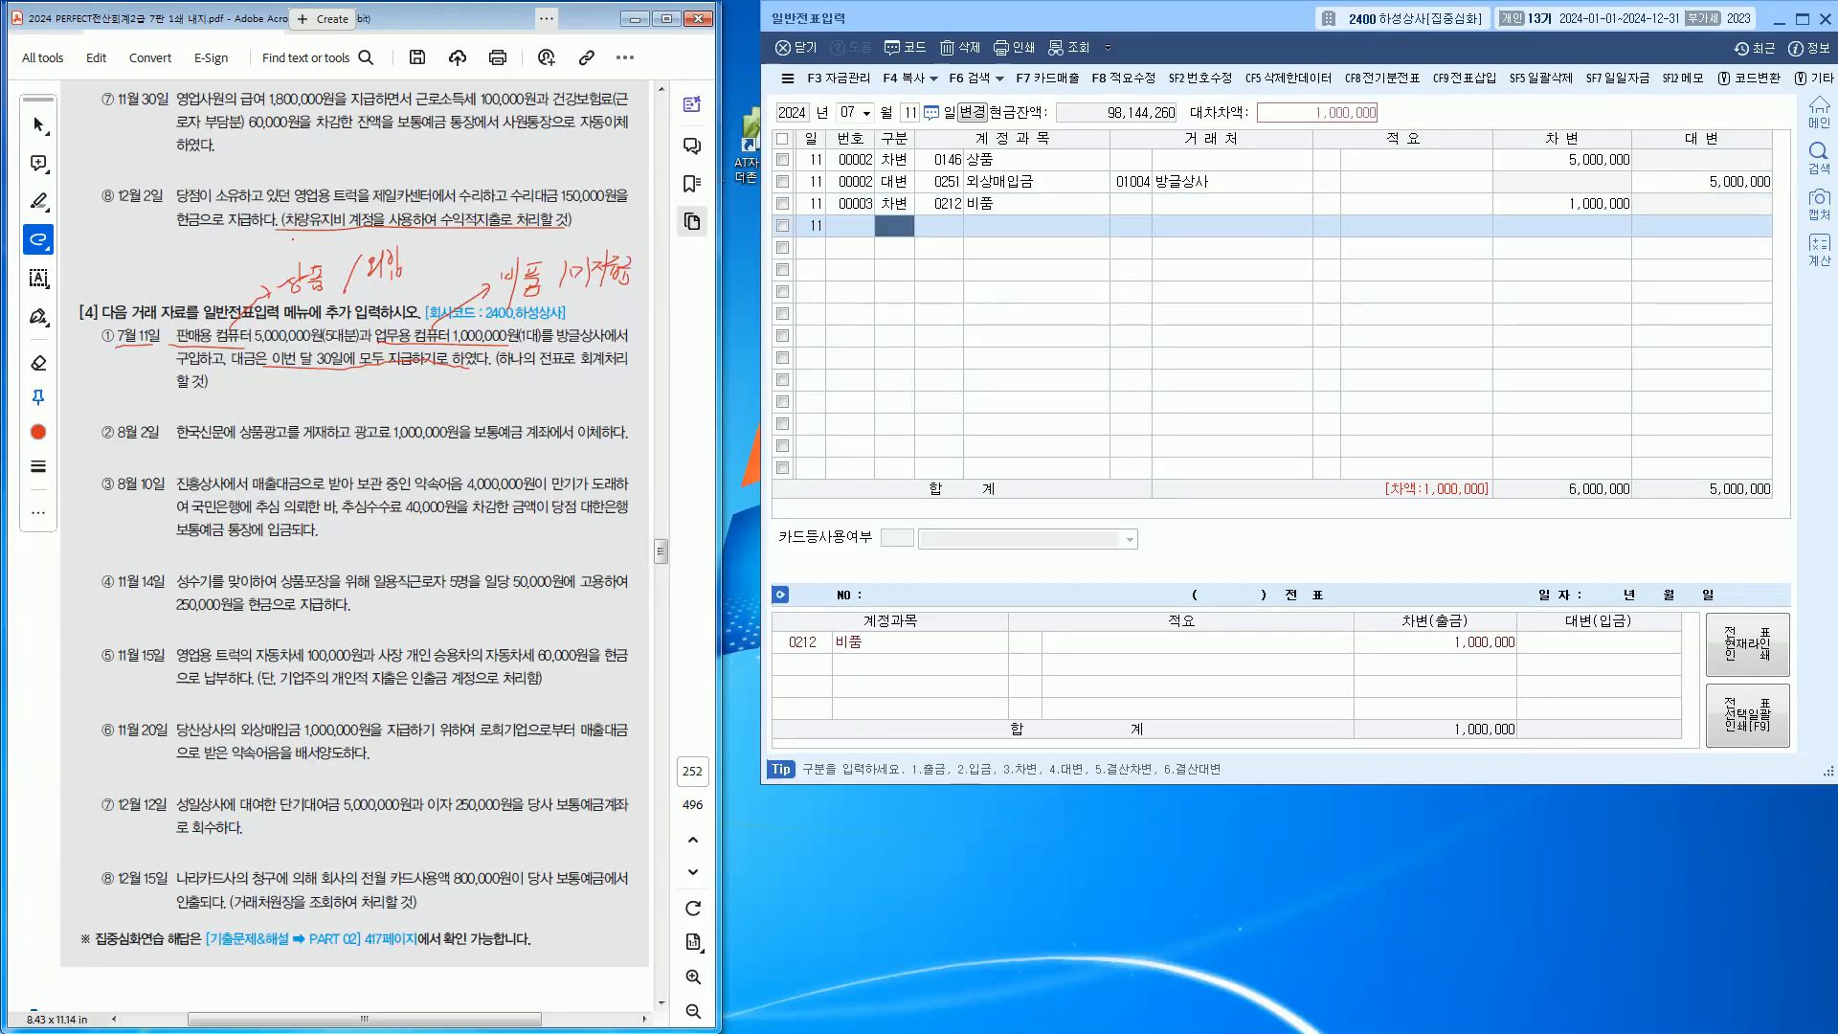
Add a credit line for 미지급금 (0253) of 1,000,000 with 방글상사 as the trading partner on July 11
type("4")
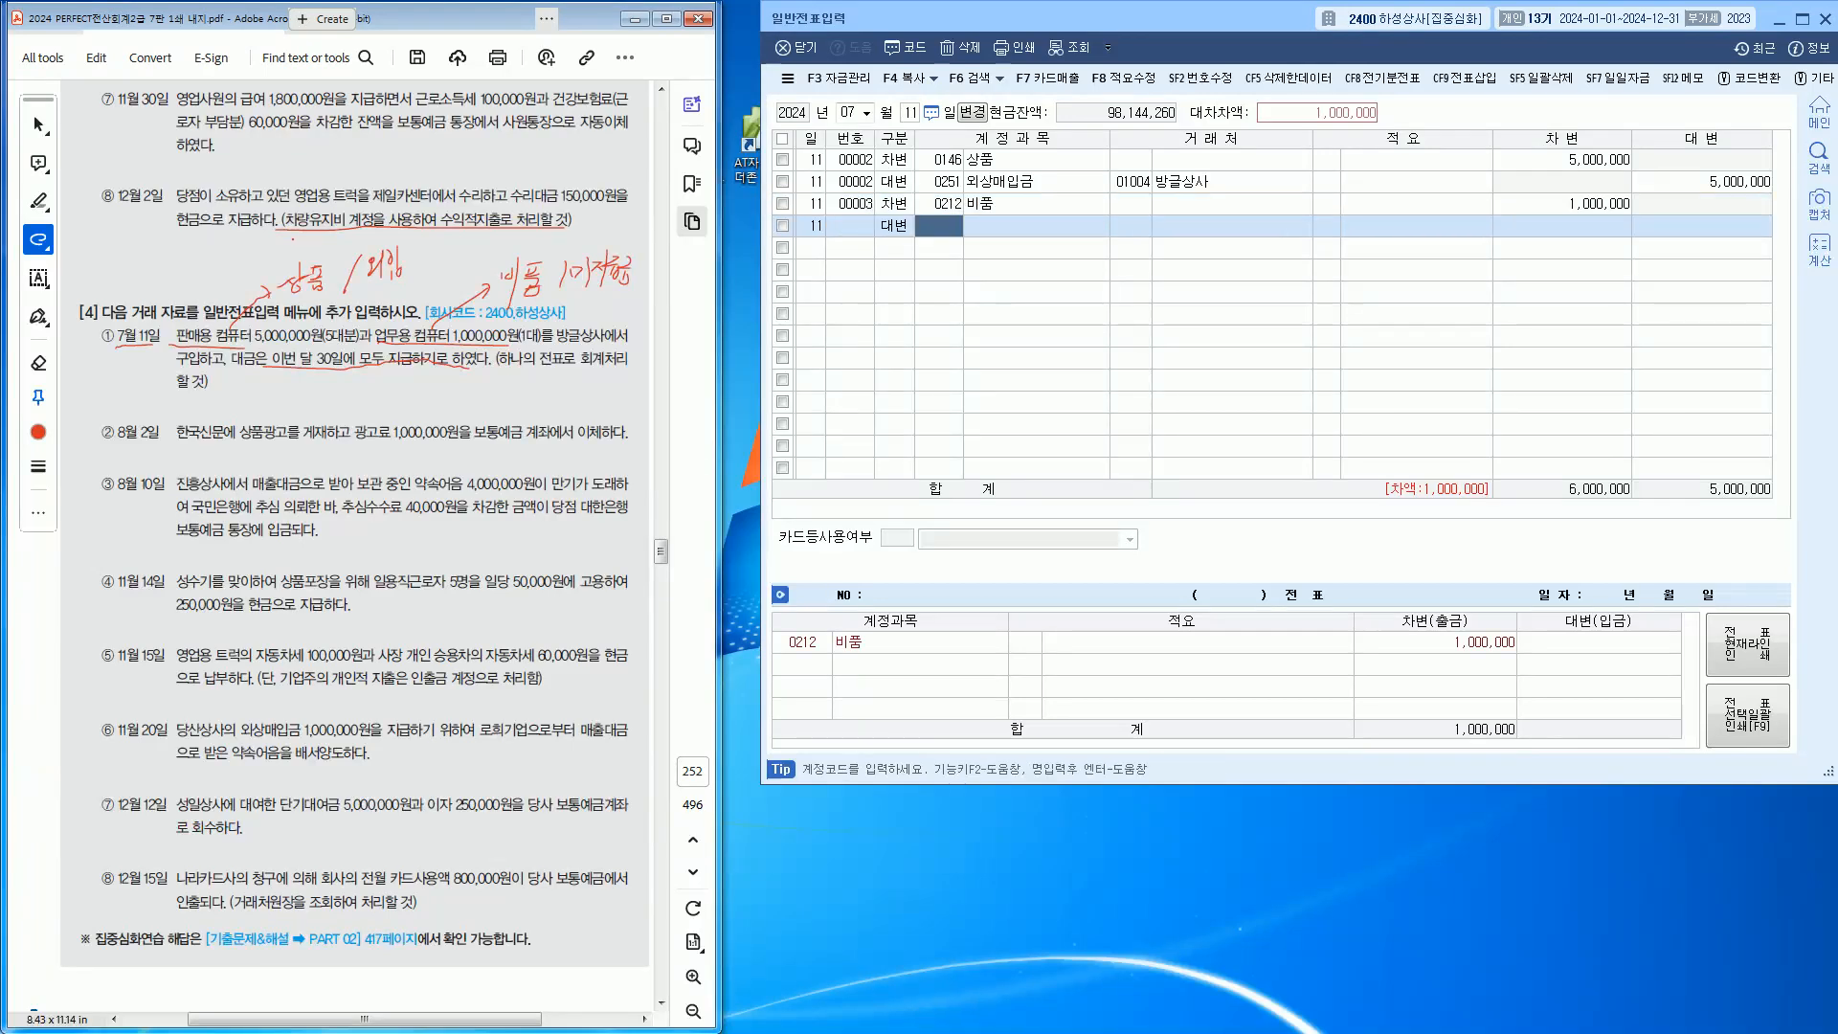
type("253")
key("Return")
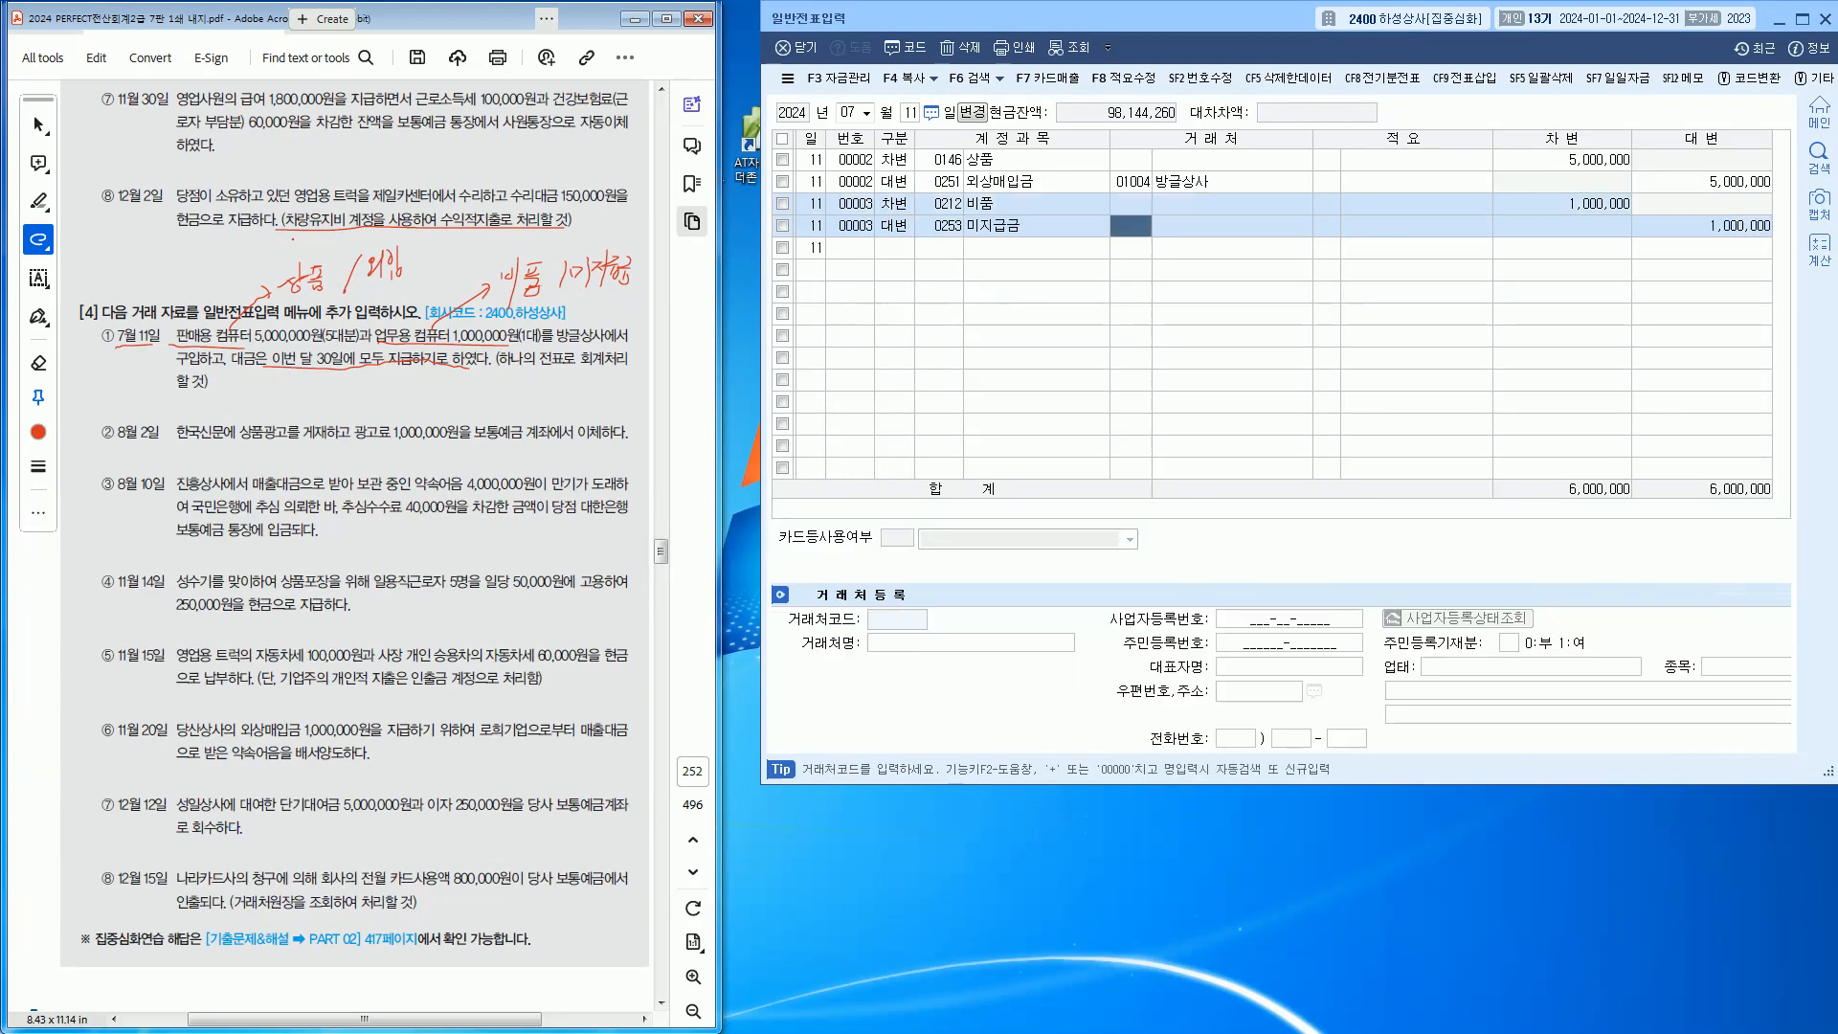
type("바ㄹ")
key("BackSpace")
type("ㅇㄱ")
key("Return")
key("Return")
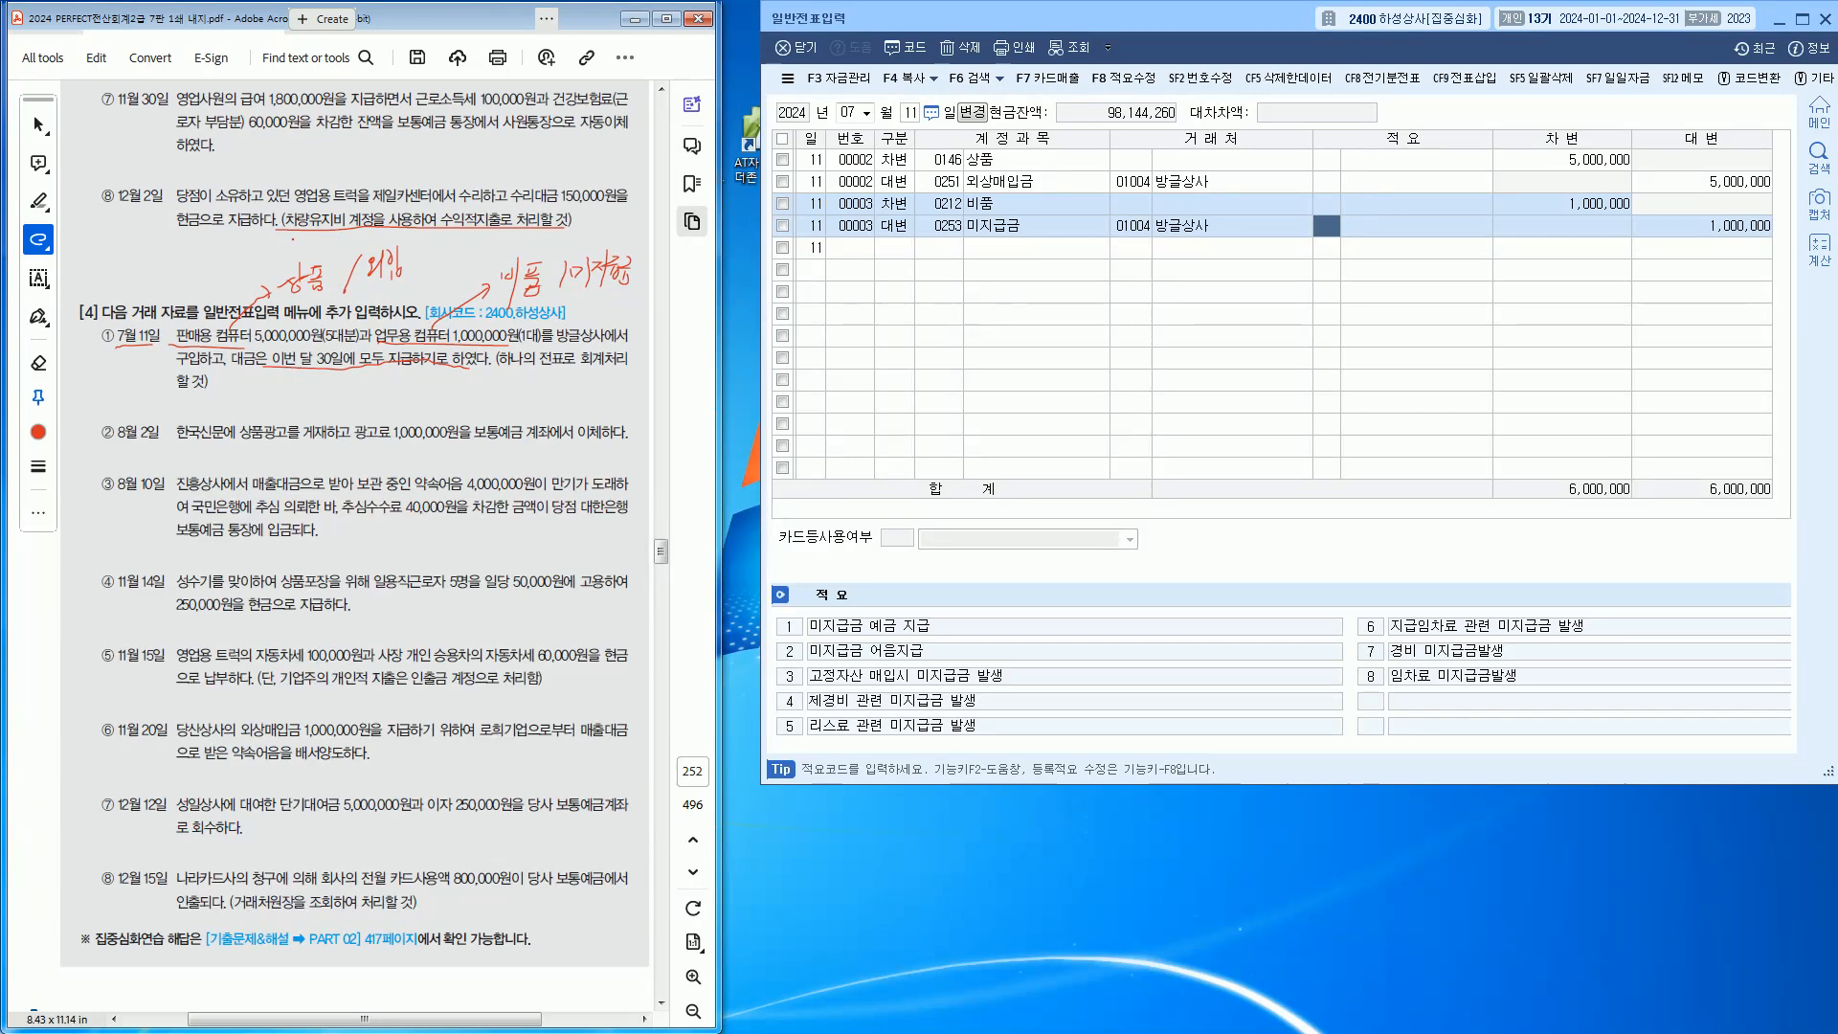
left_click(1133, 182)
left_click(1132, 226)
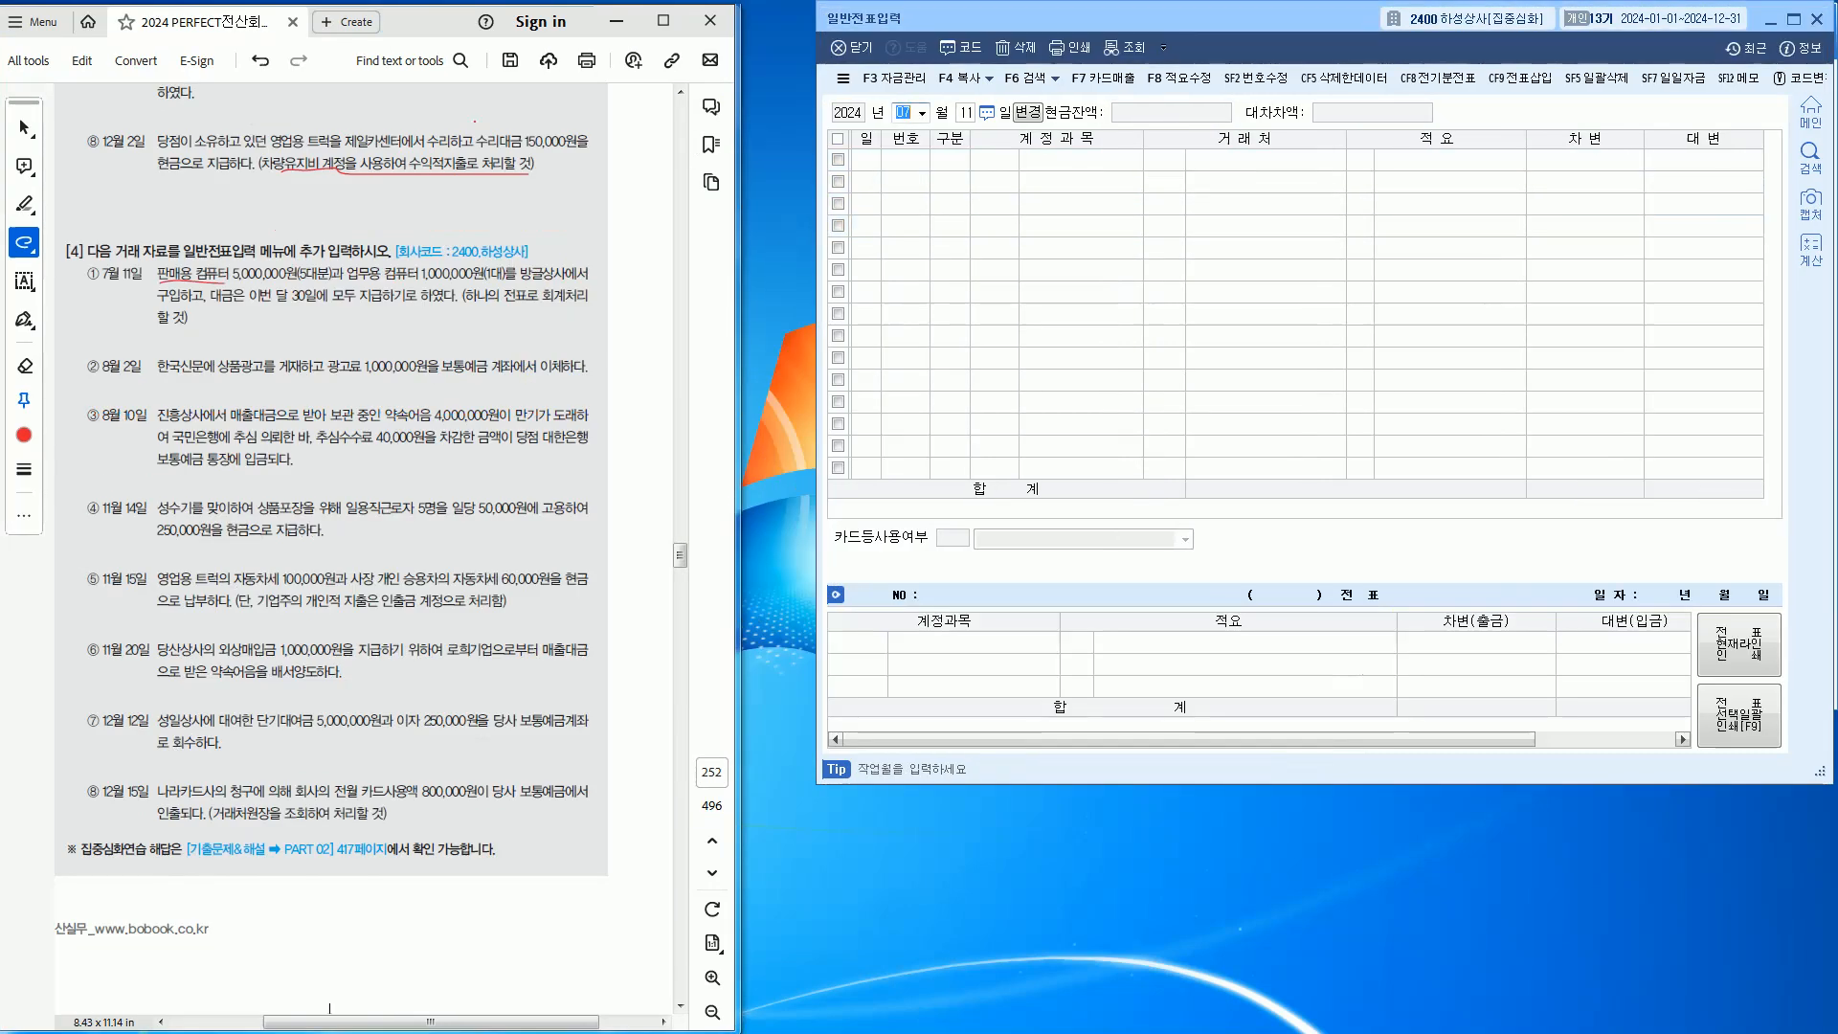
Switch the voucher date to August 2 and enter a debit line for the 판매관리비 account 광고선전비 (0833) of 1,000,000
type("082")
key("Return")
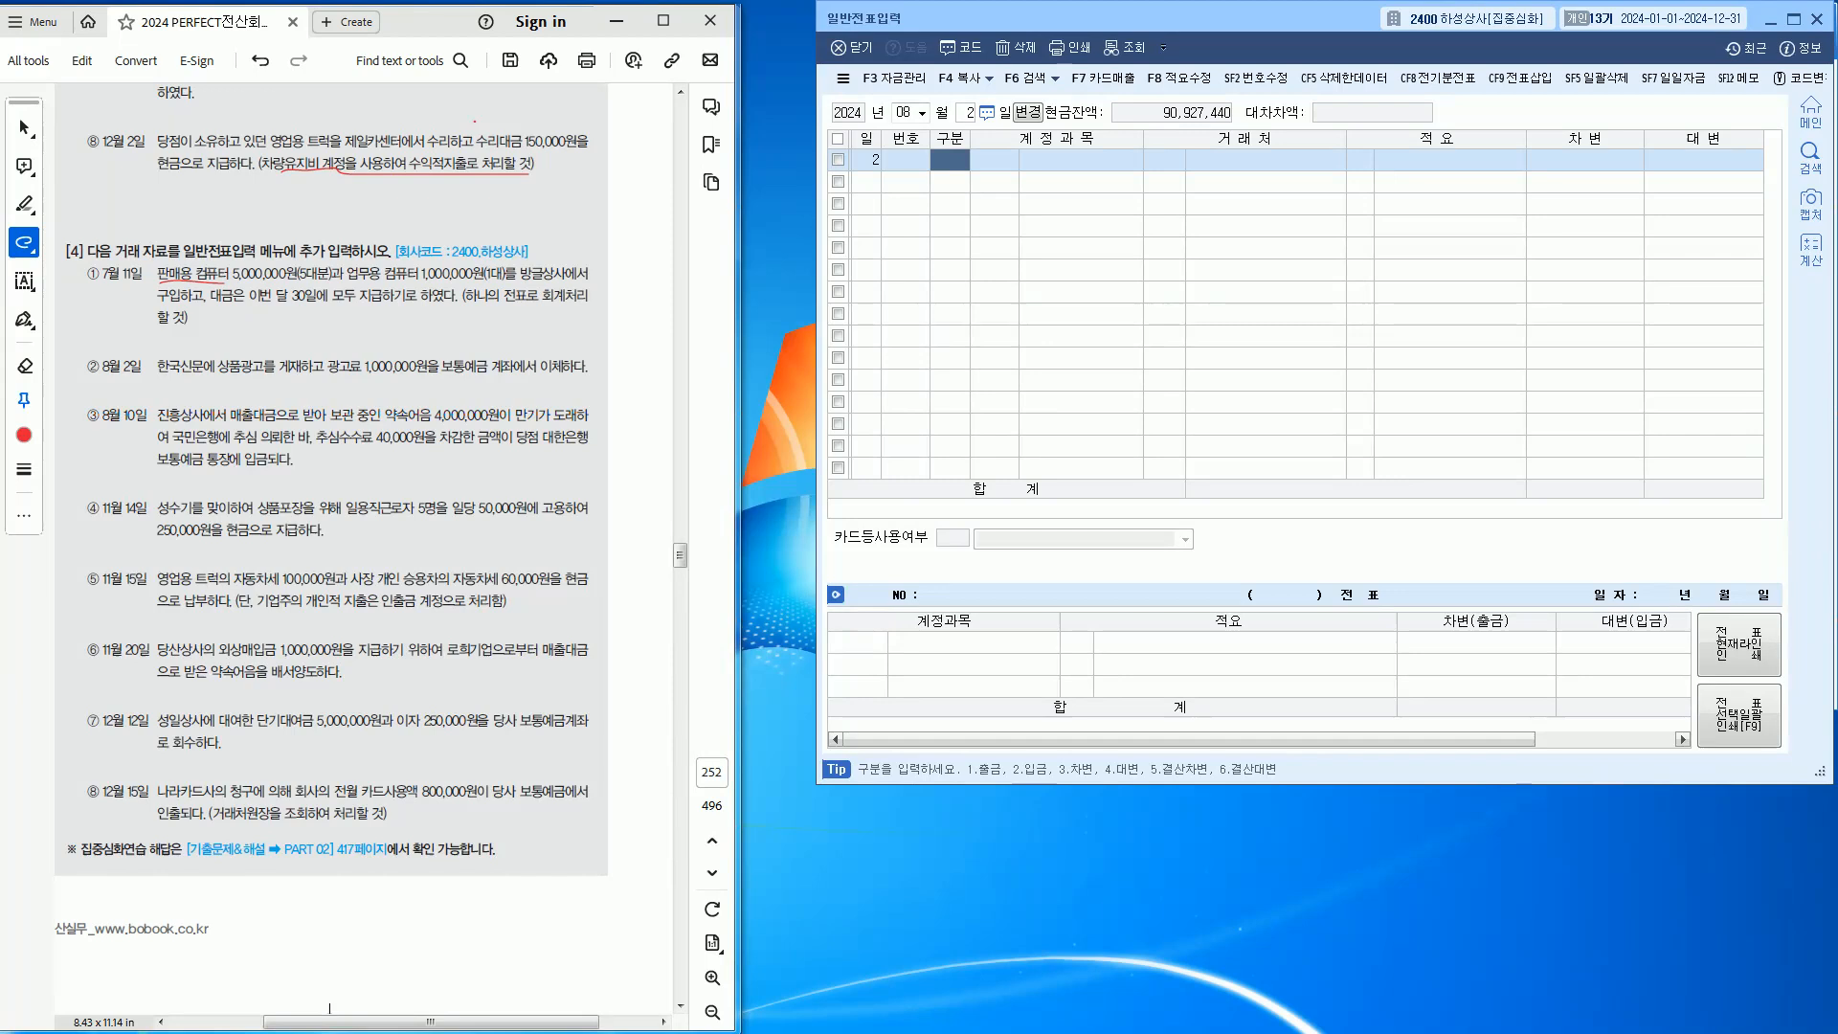
type("3")
key("Return")
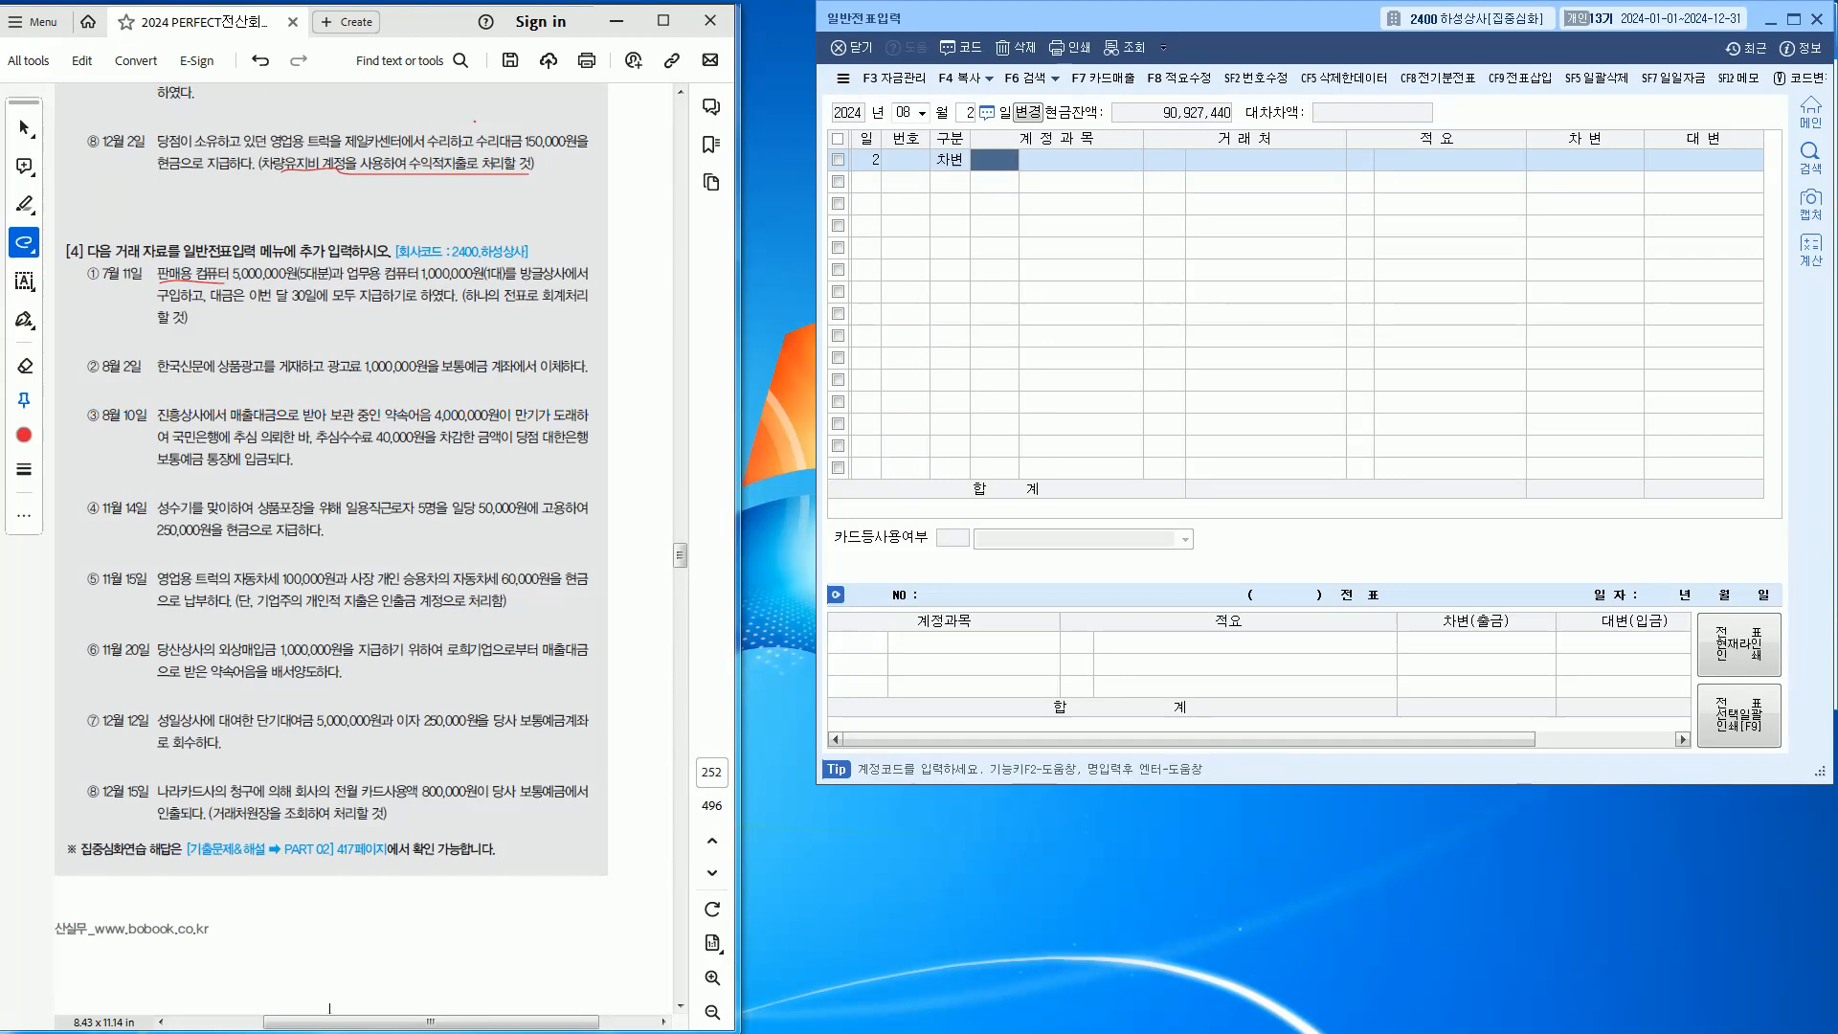
type("광고")
key("Return")
key("Down")
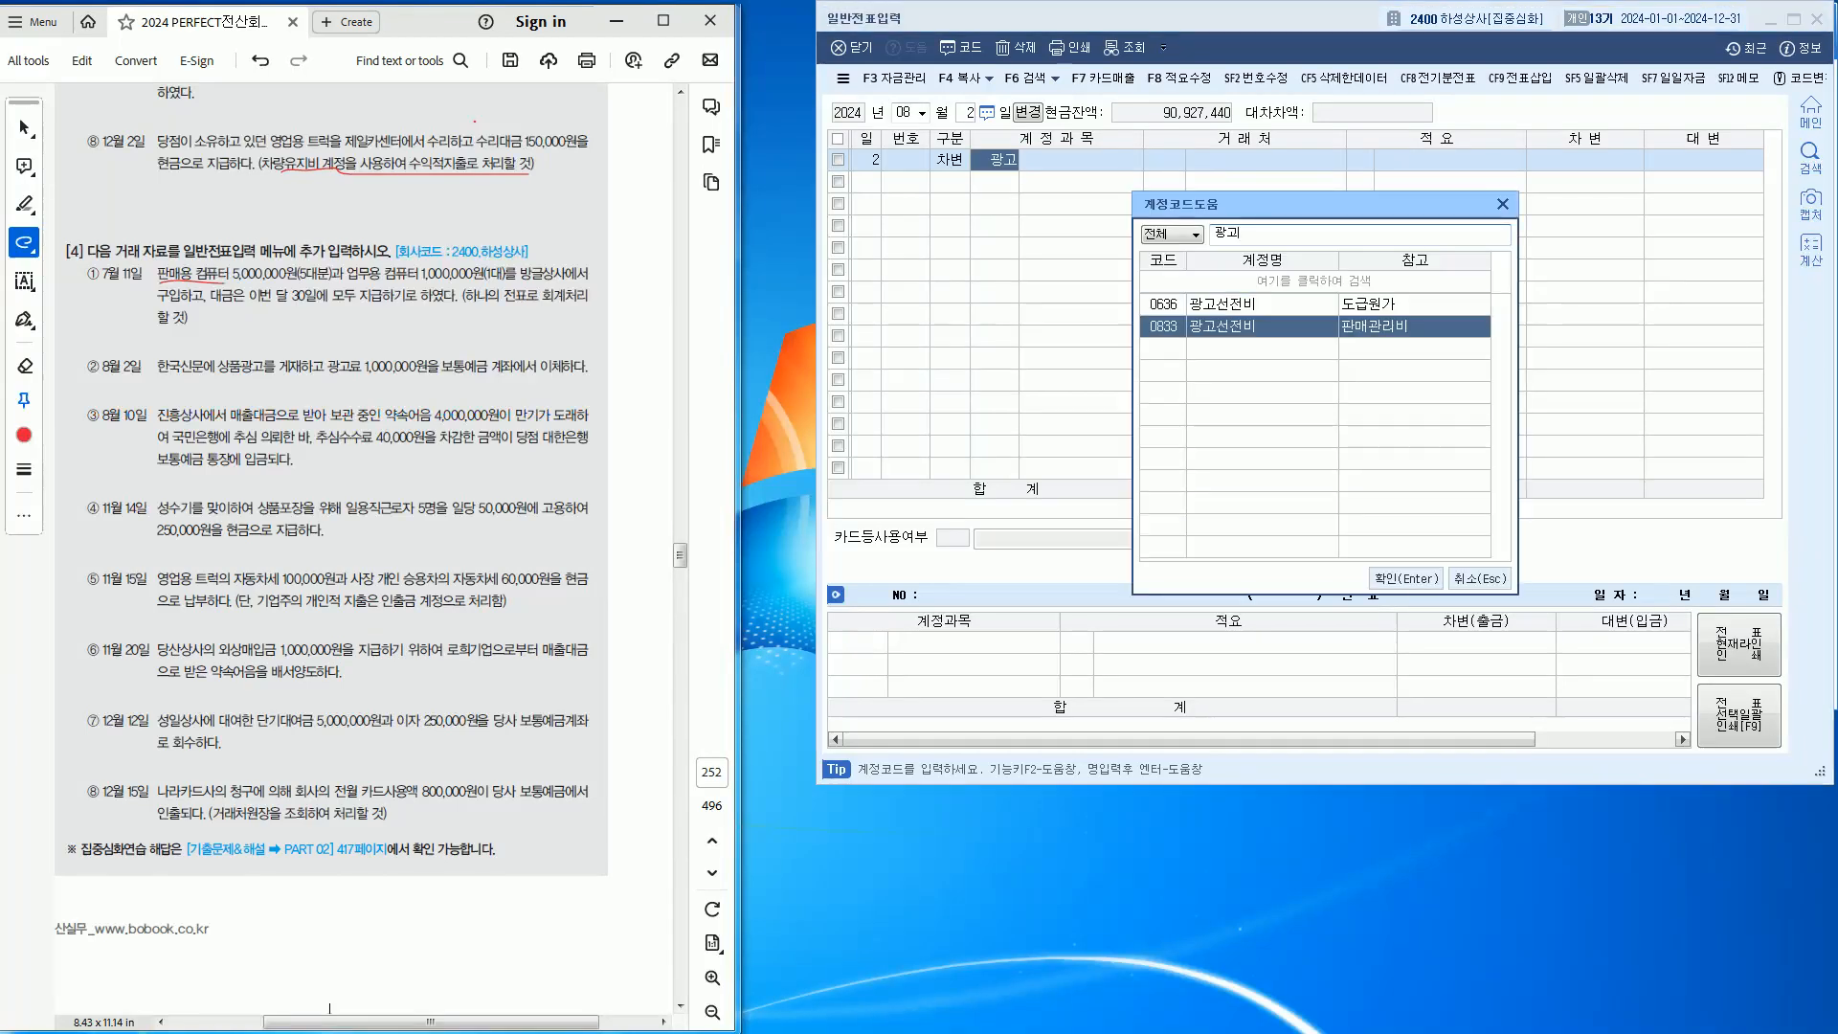
key("Return")
key("Return")
key("Return")
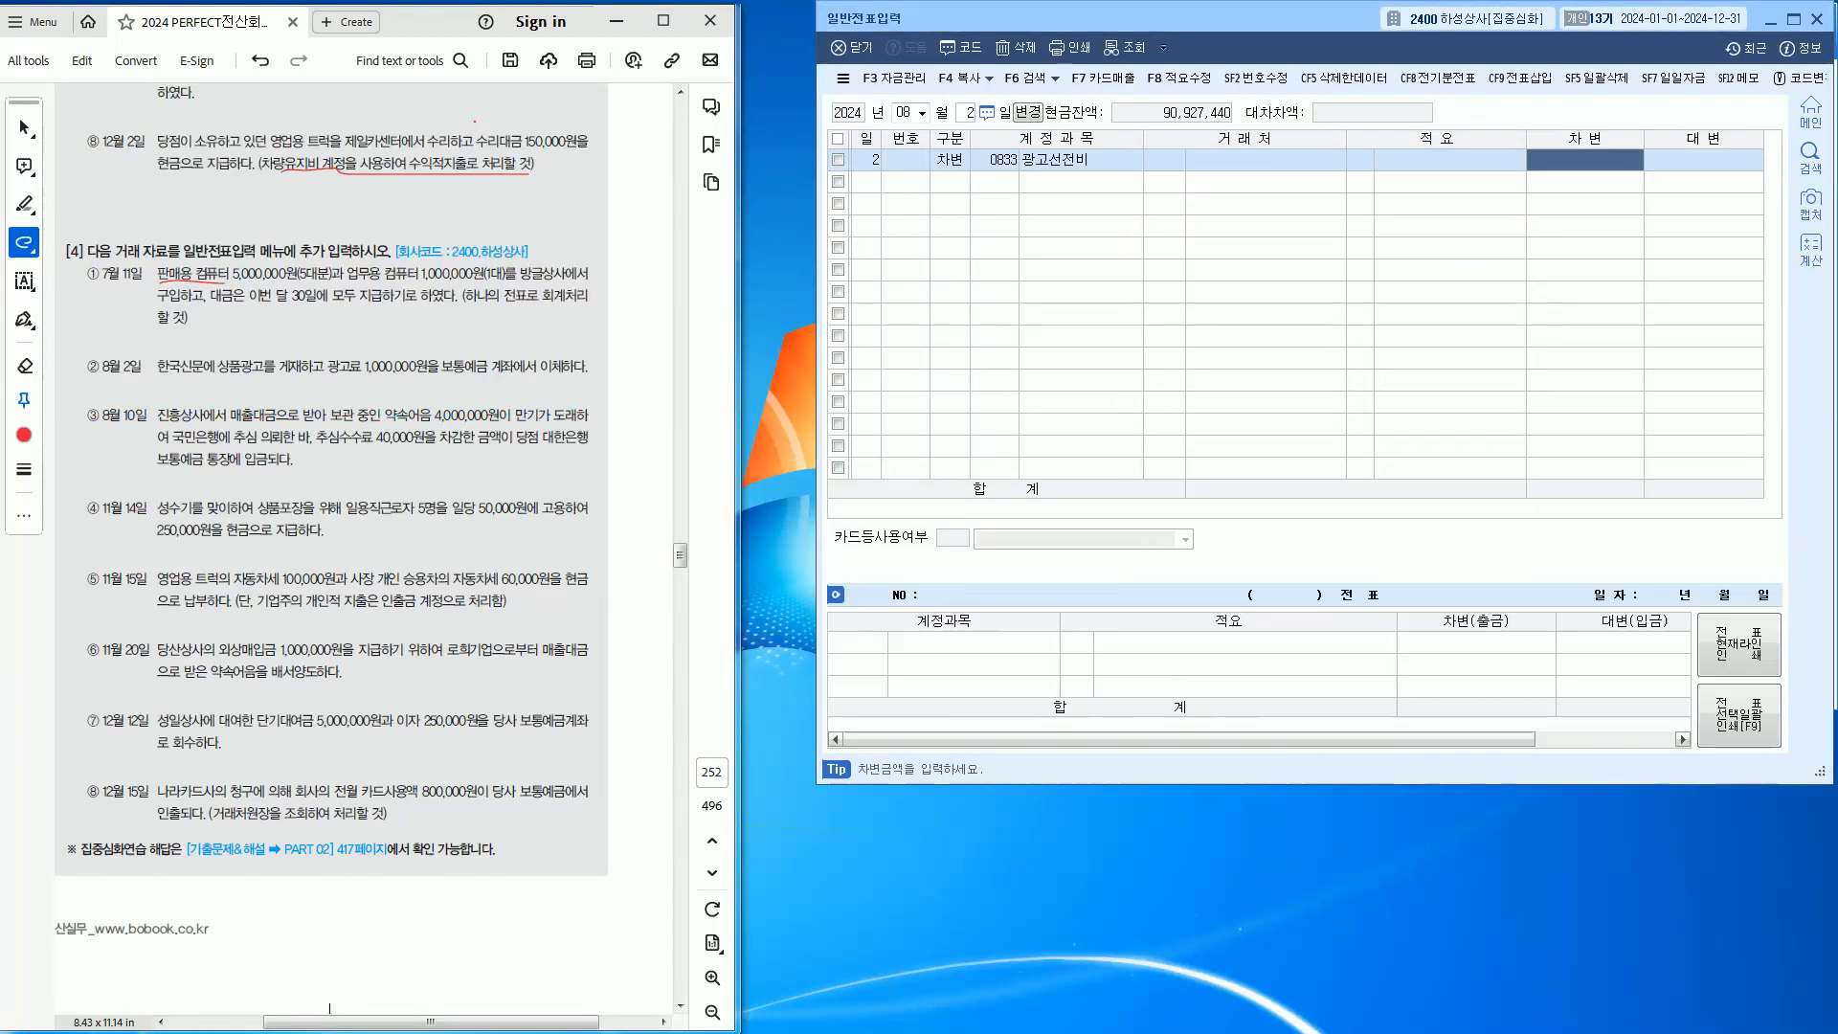
type("1000000")
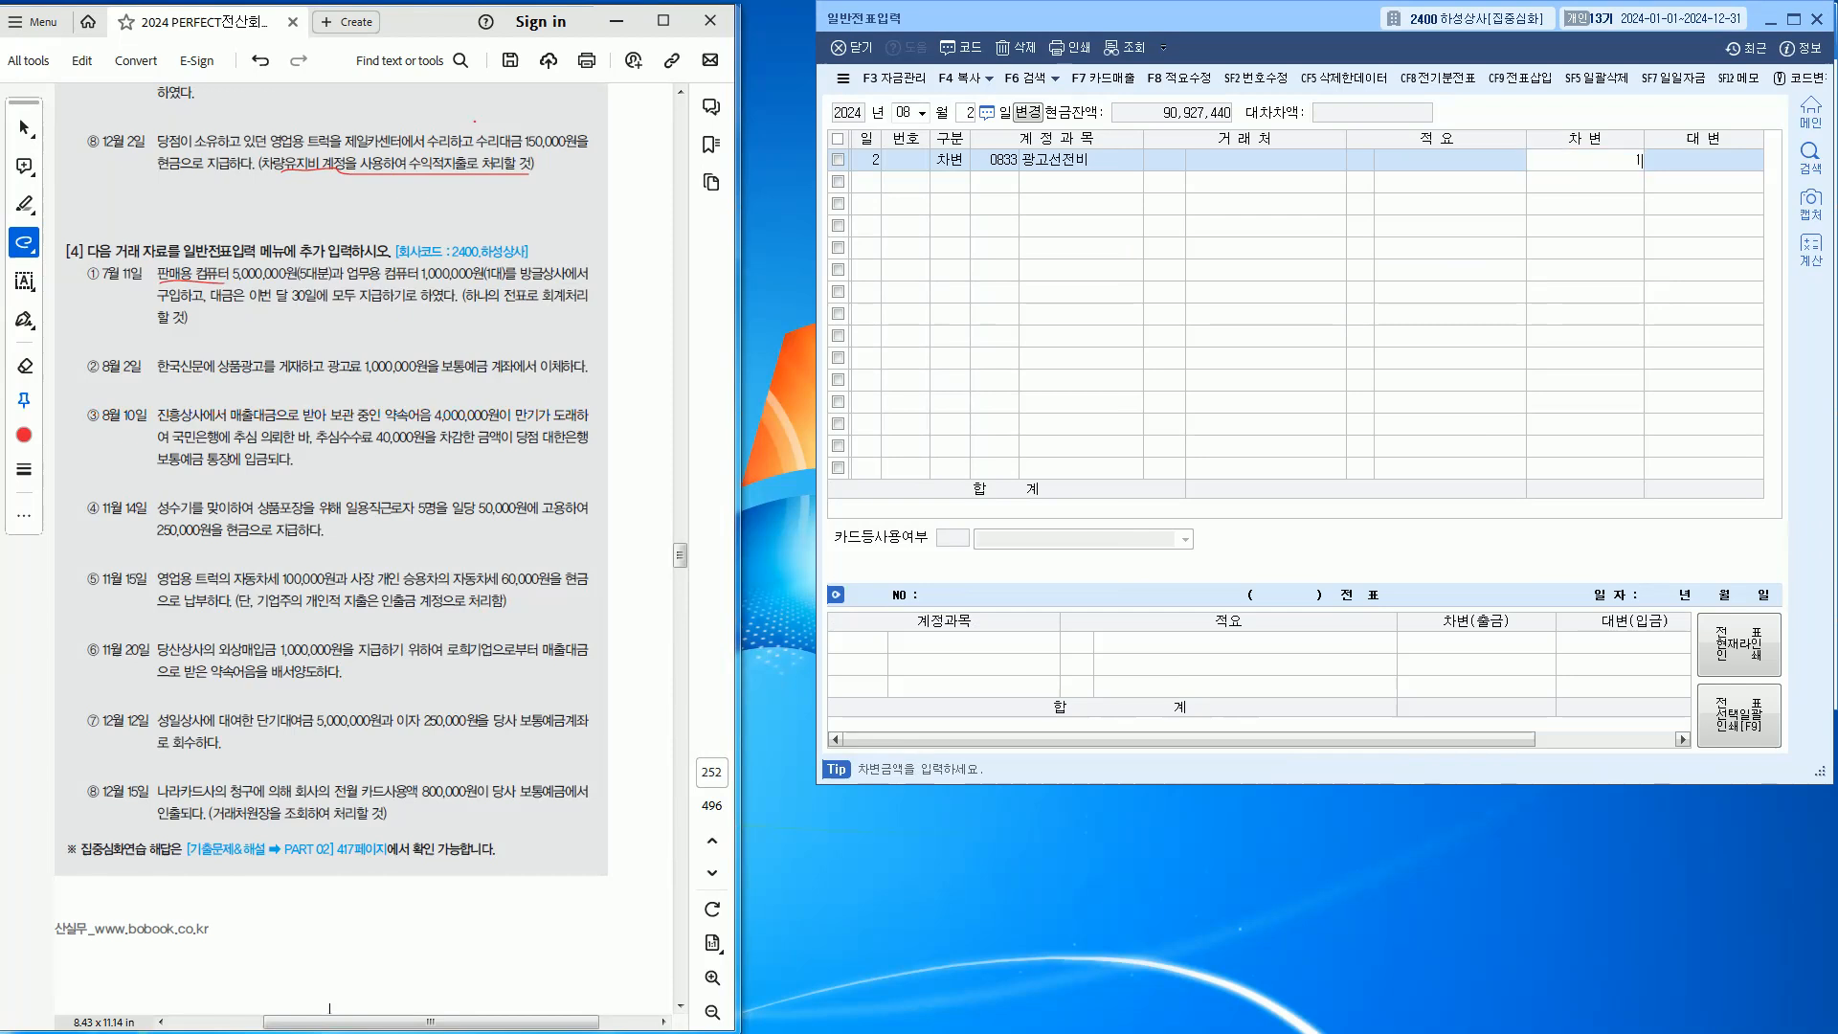
key("Return")
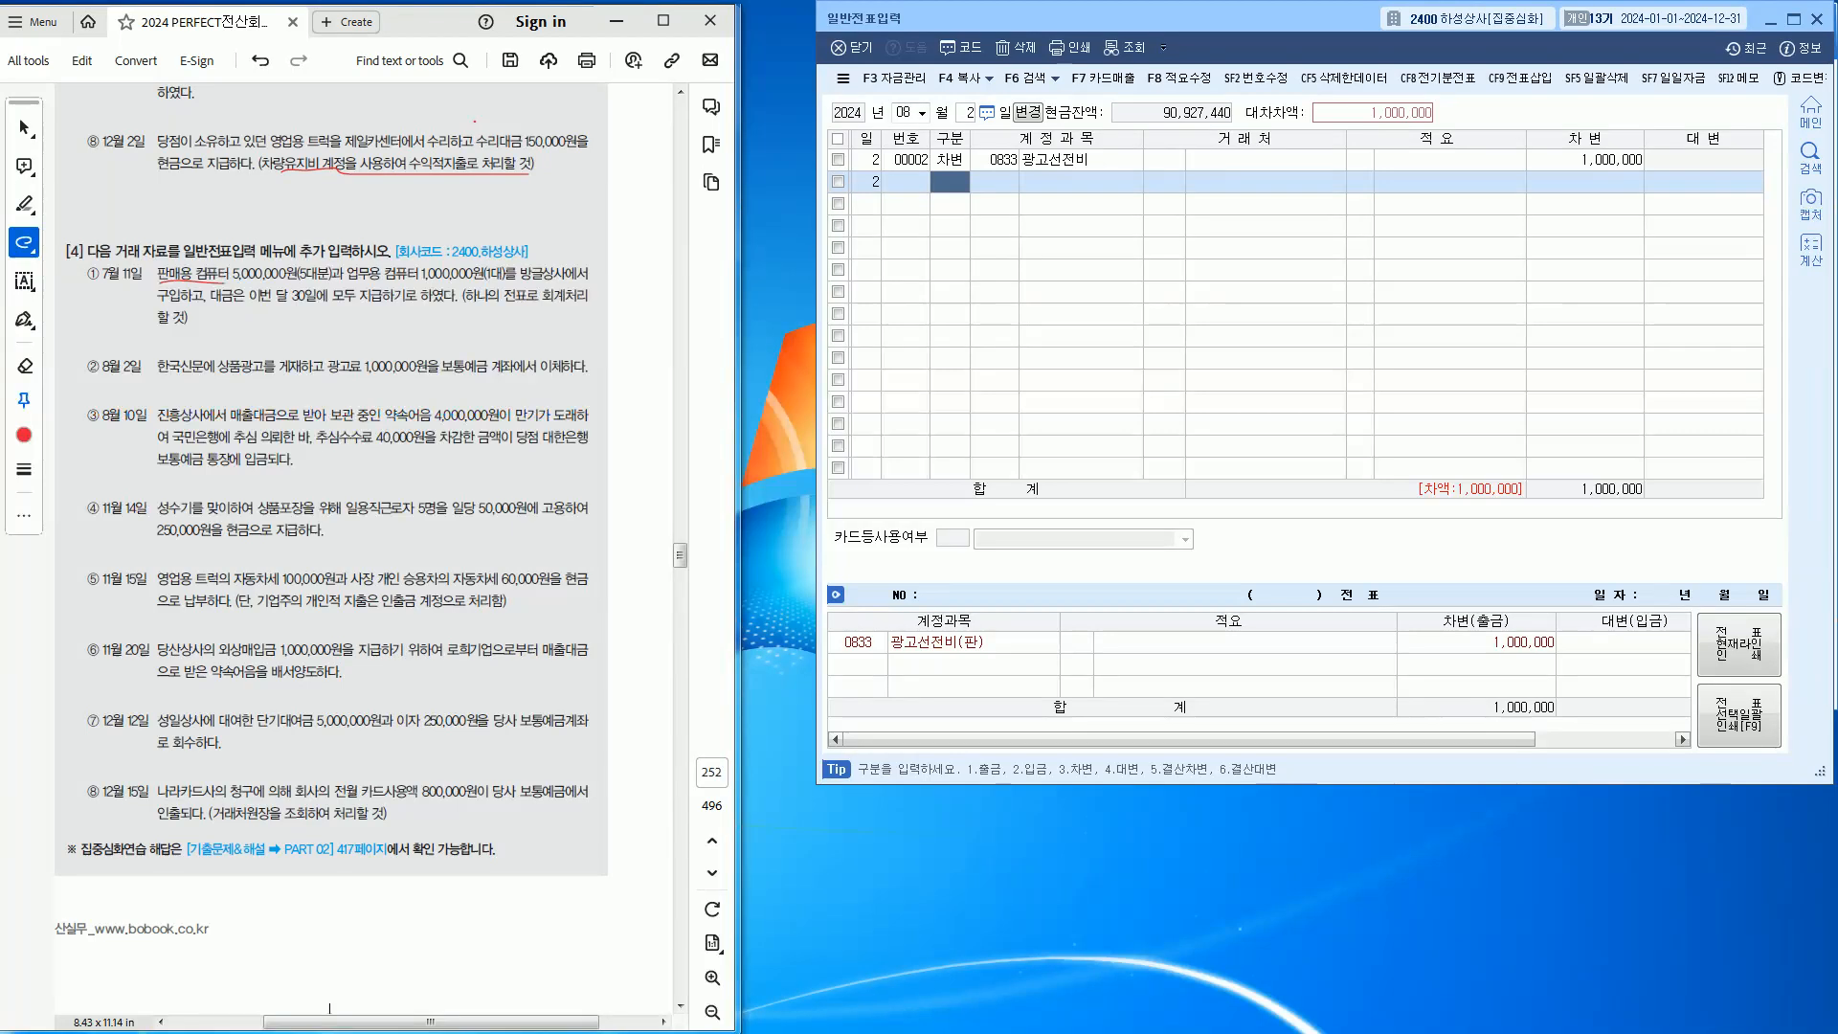
Add a credit line for 보통예금 (0103) of 1,000,000 to the August 2 voucher
type("4")
key("Return")
type("103")
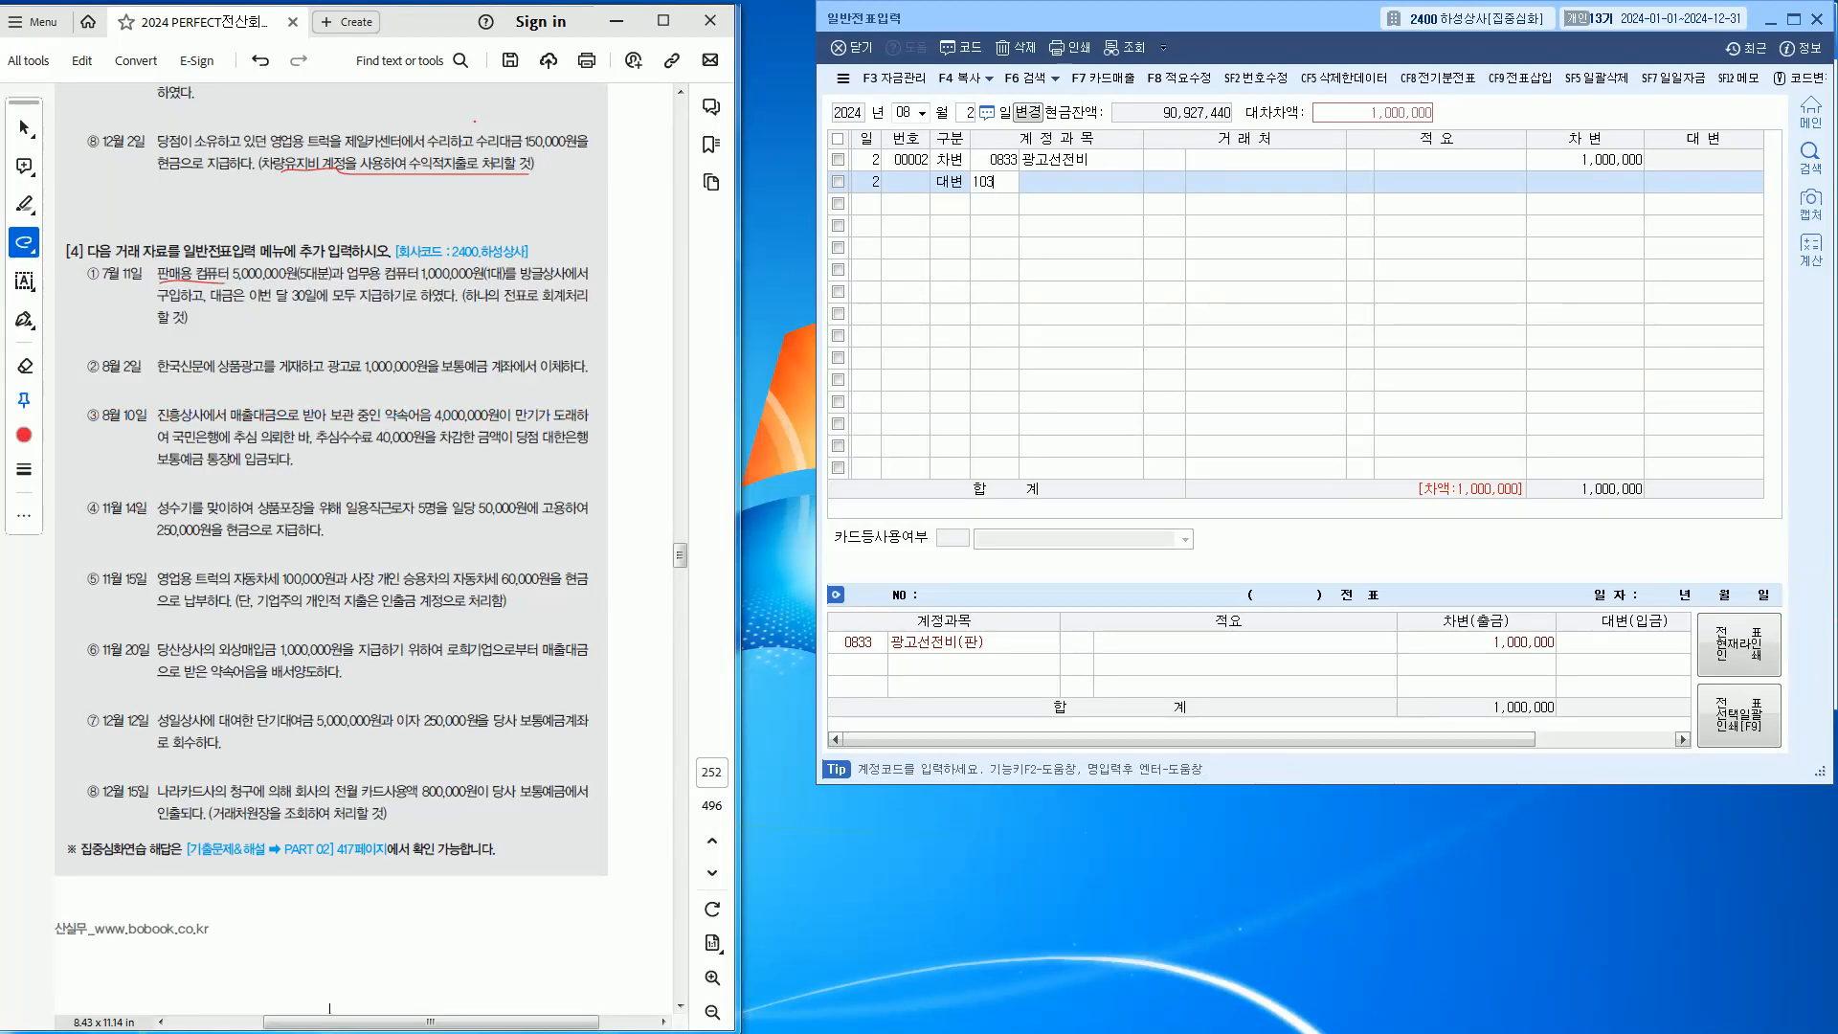
key("Return")
key("Return")
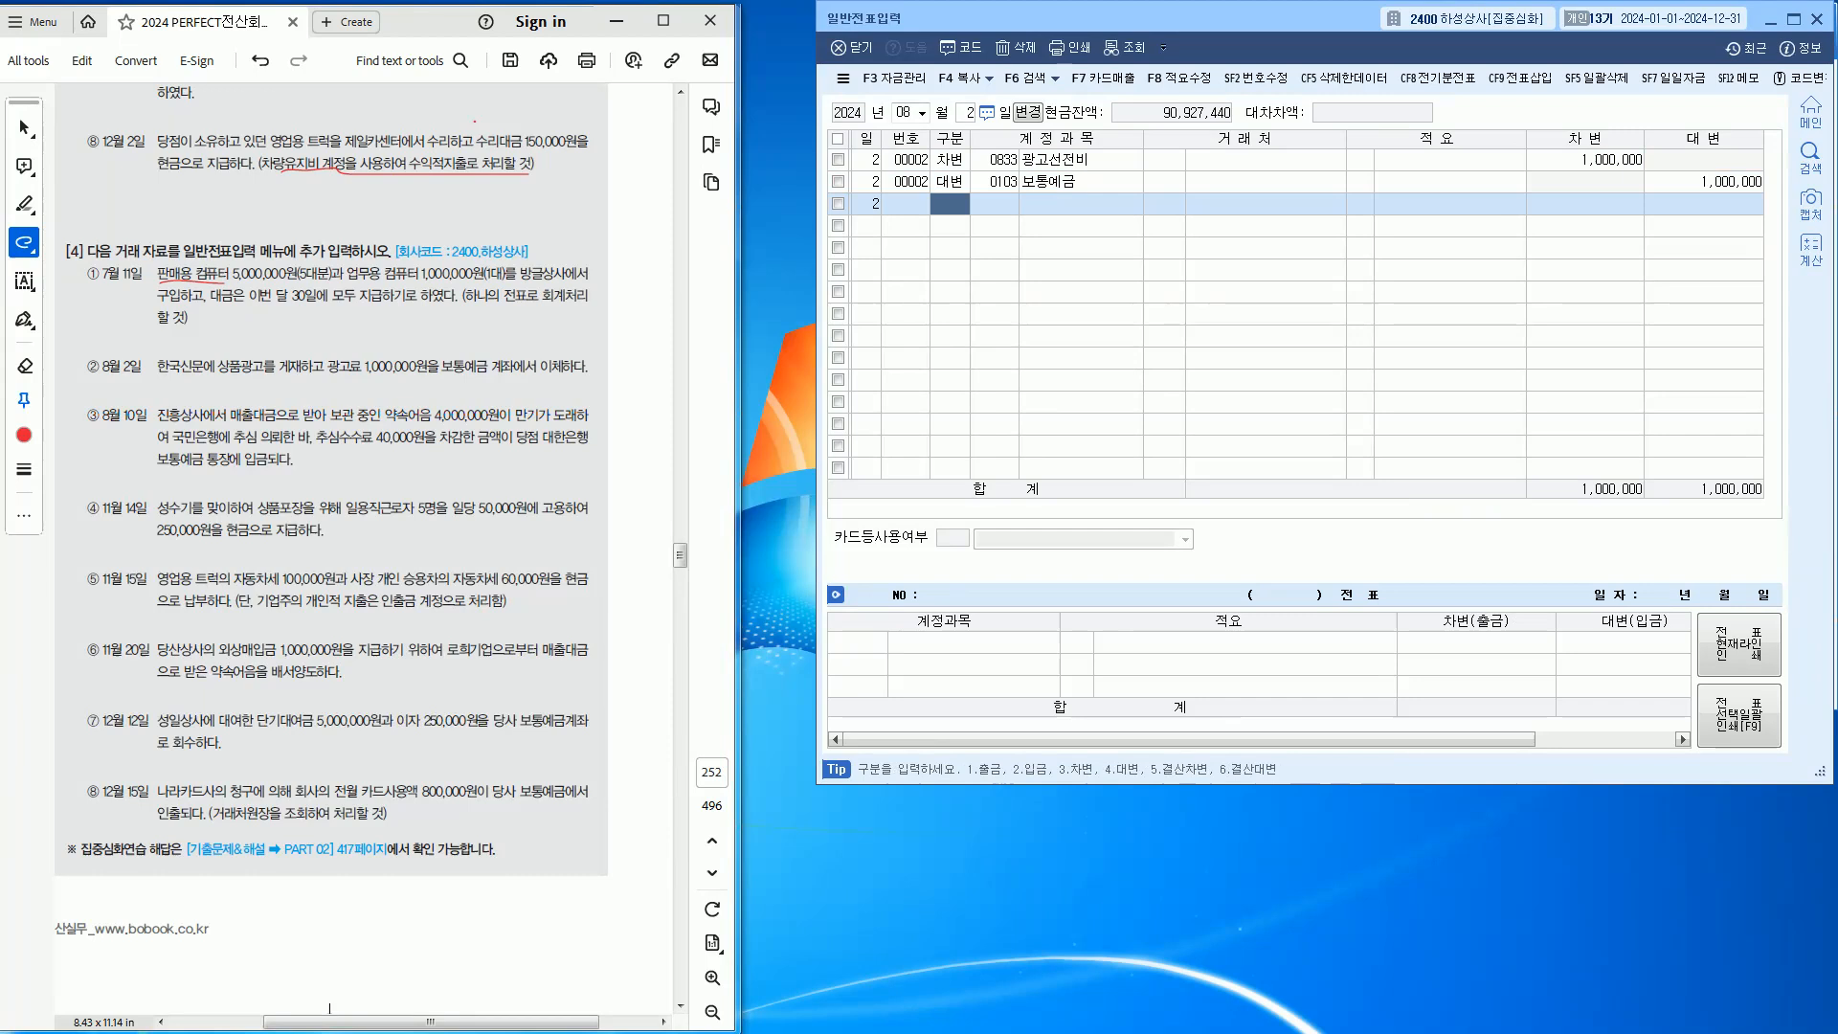
Switch the voucher date to August 10 and underline the matured note, collection fee and deposit details of that transaction in the PDF
key("Escape")
type("10")
key("Return")
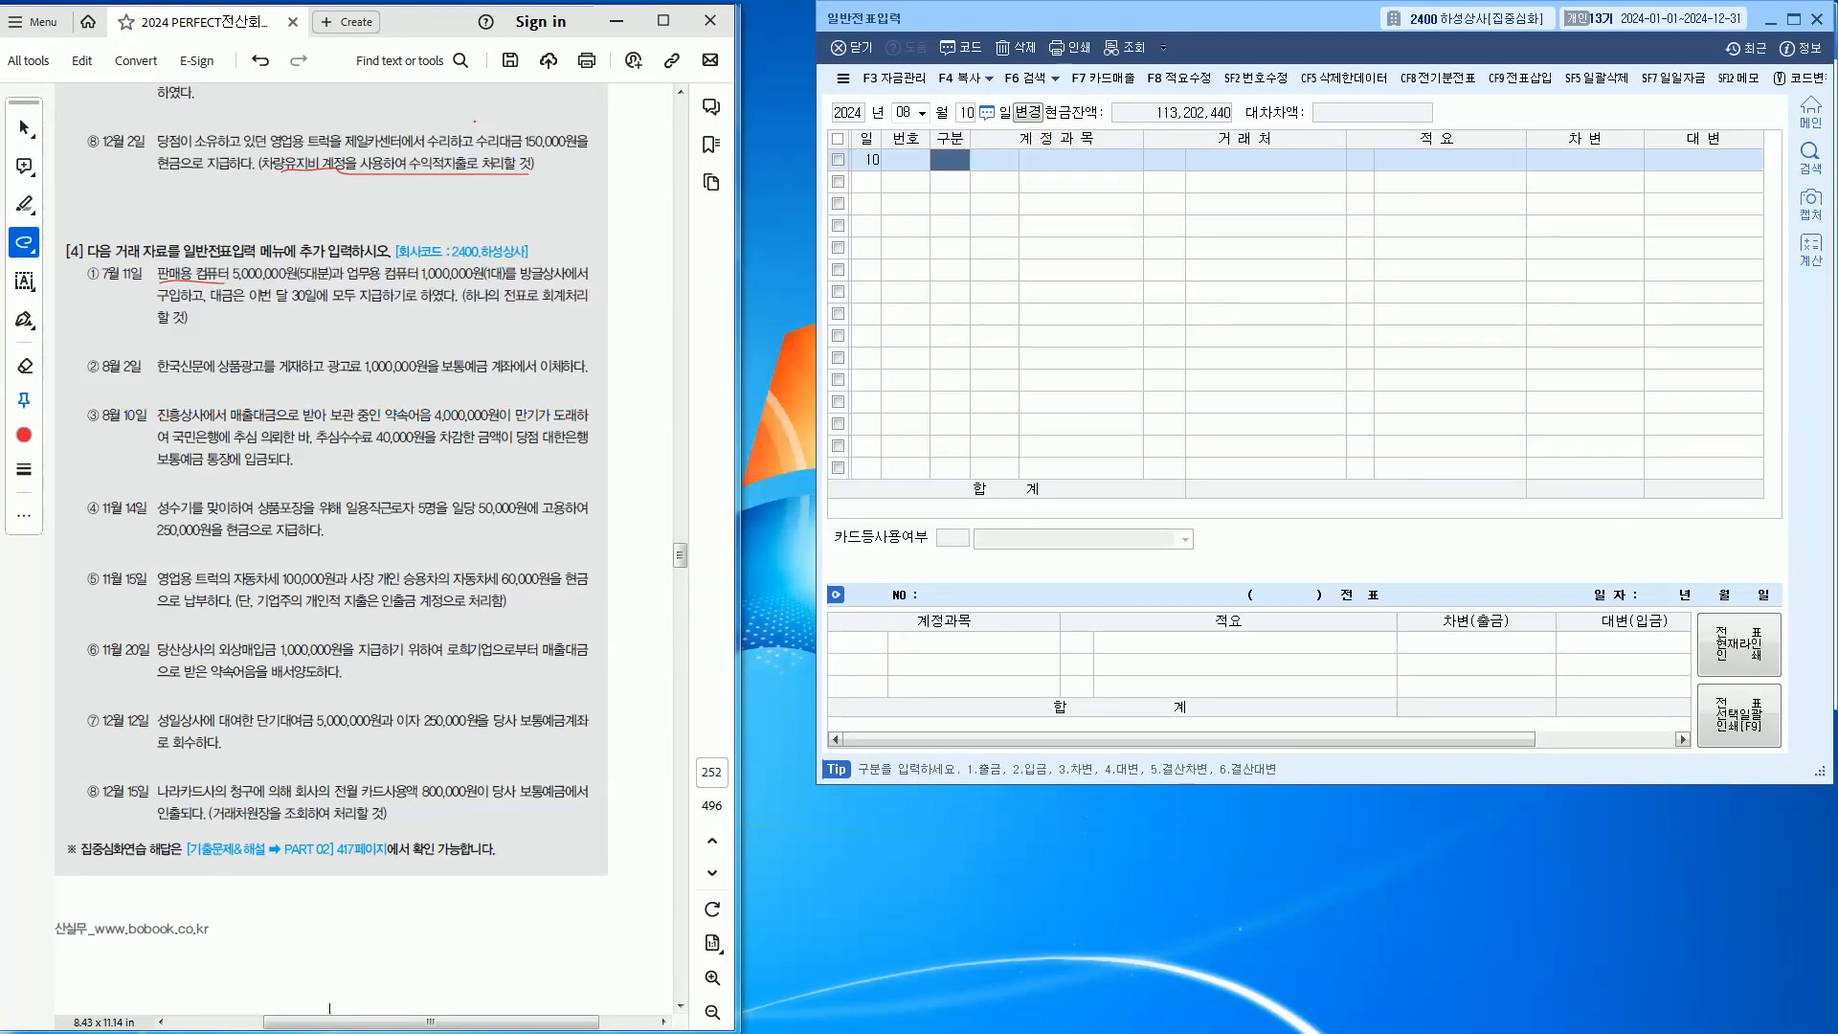
left_click(247, 427)
left_click_drag(299, 425, 563, 424)
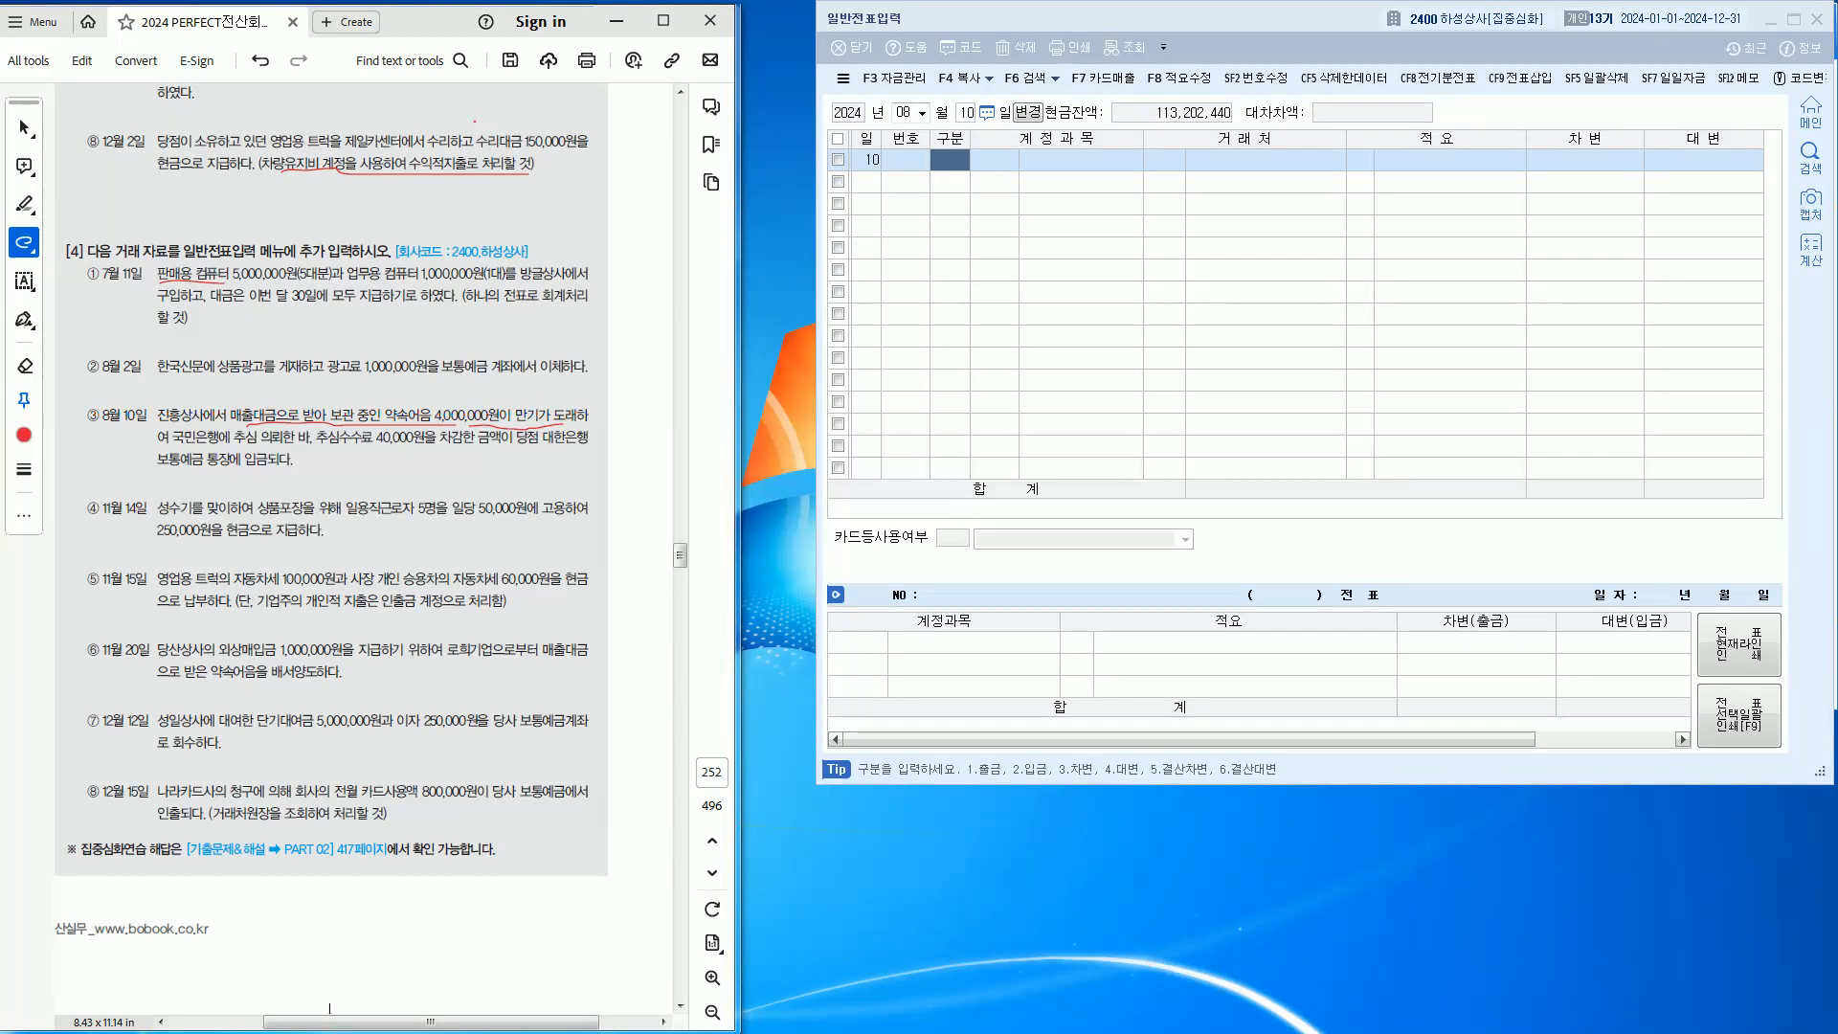
left_click_drag(203, 448, 307, 447)
left_click_drag(325, 447, 566, 447)
left_click_drag(158, 469, 278, 469)
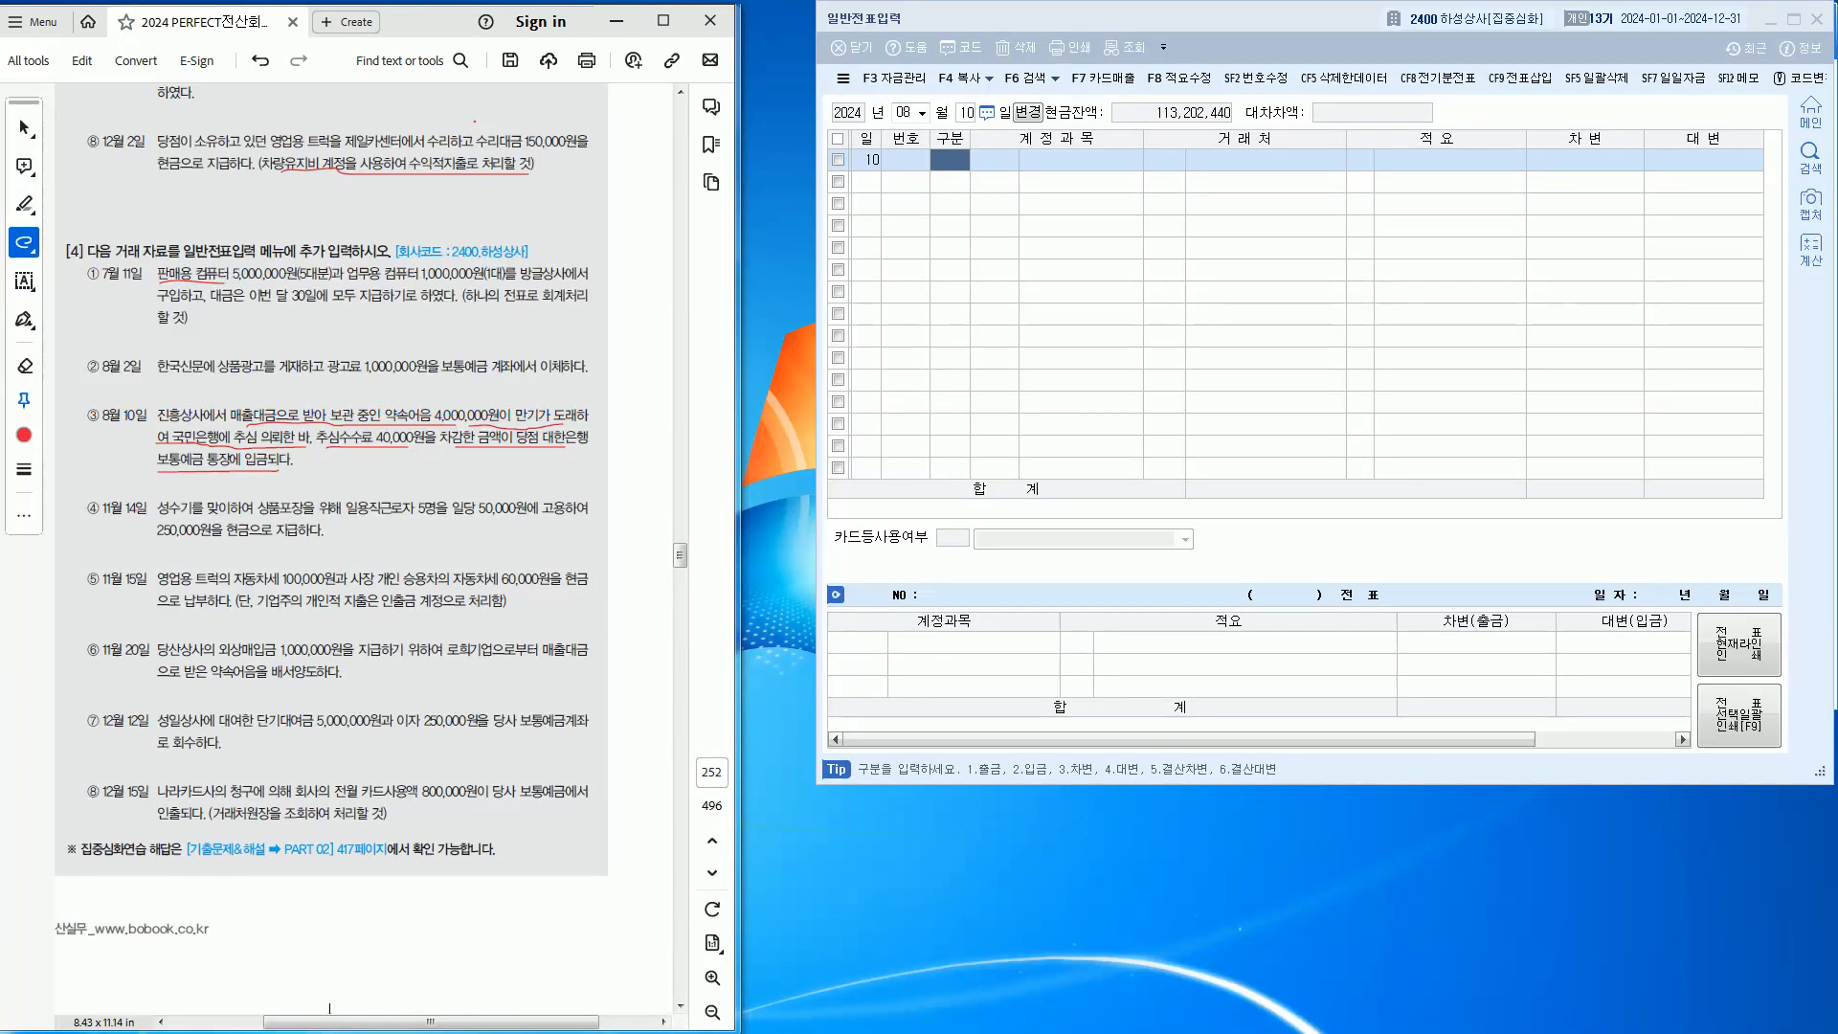
Enter a credit line for 받을어음 (0110) of 4,000,000 with 진흥상사 as the trading partner on August 10
left_click(950, 160)
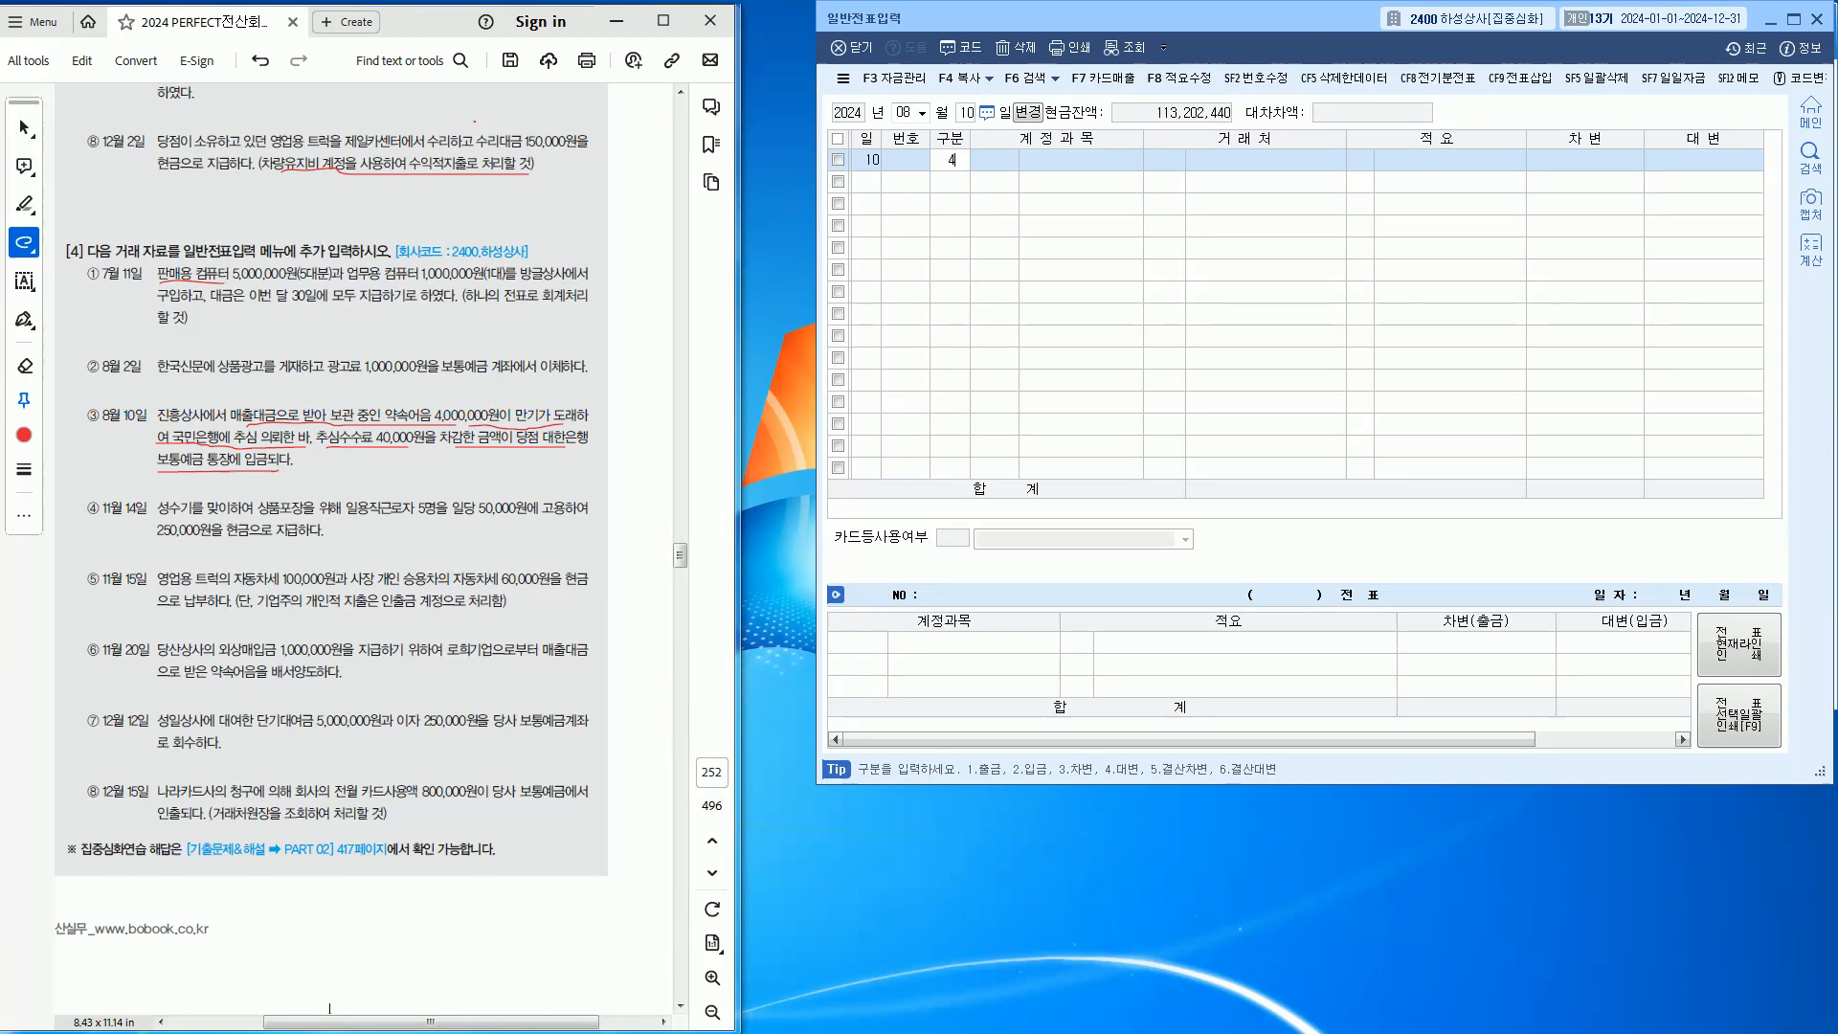
key("Return")
type("110")
key("Return")
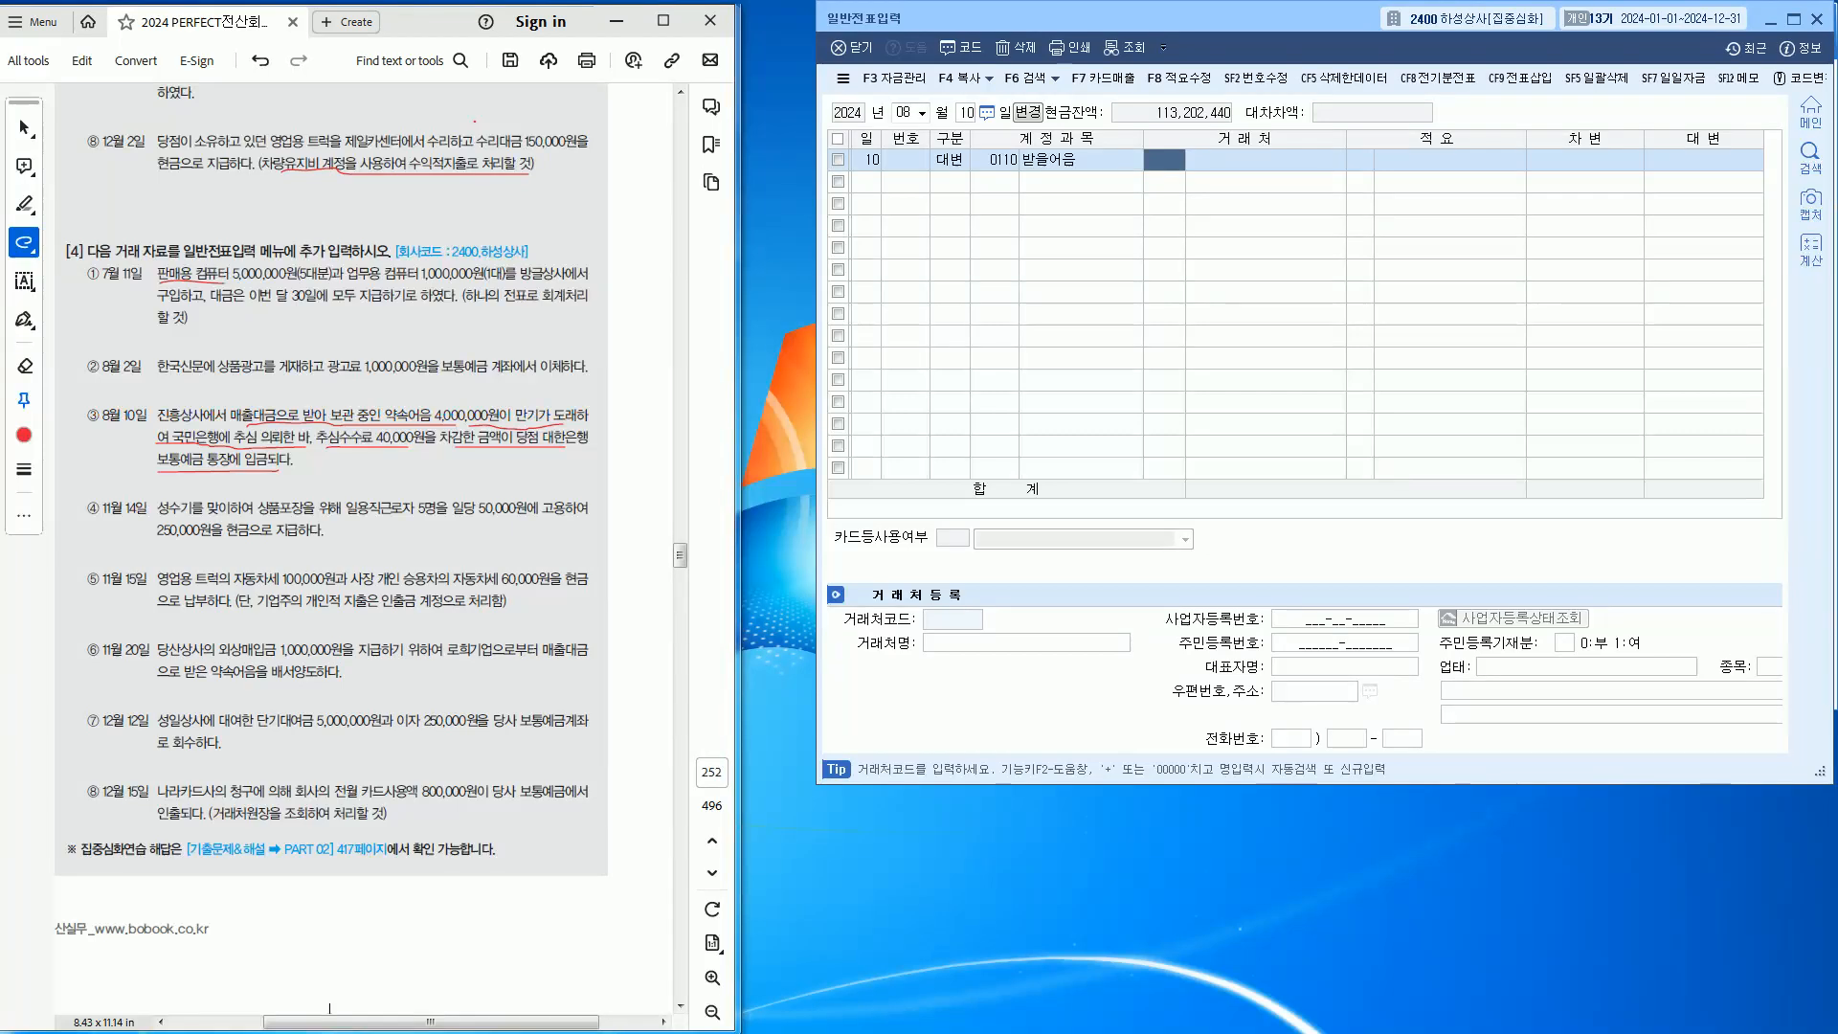
type("진흥")
key("Return")
key("Return")
key("Return")
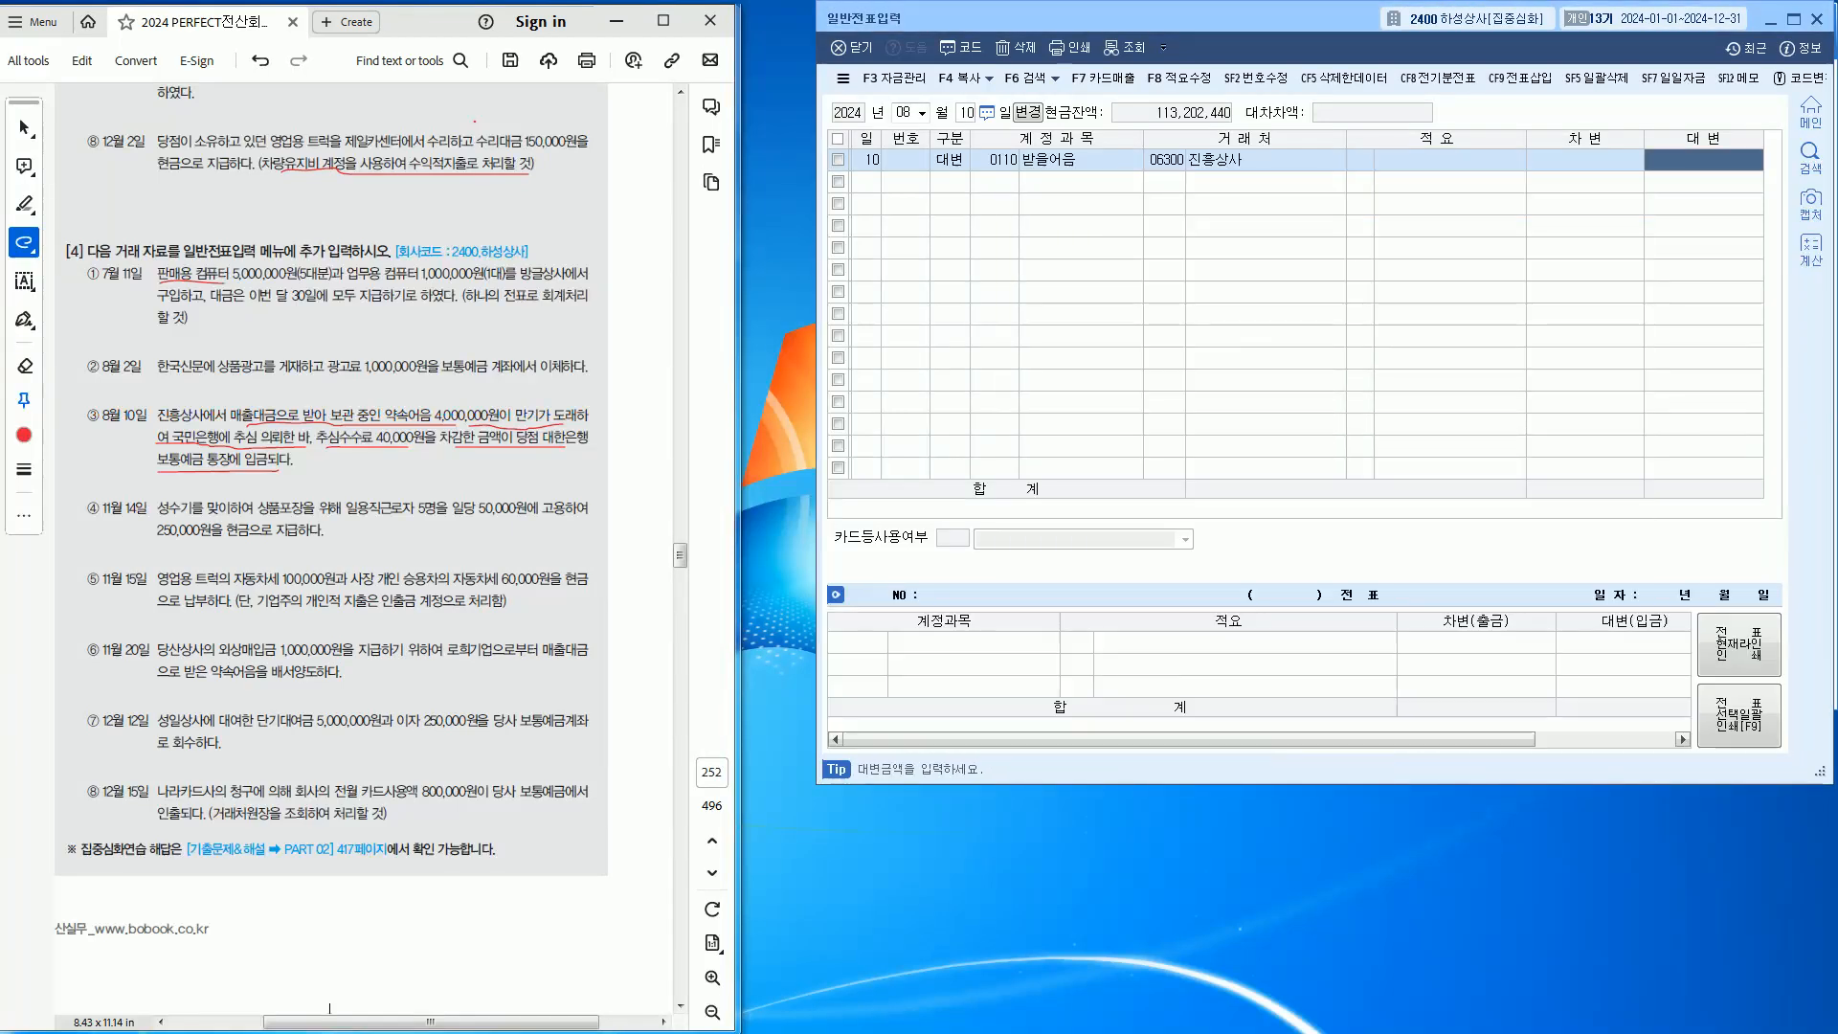
type("4000000")
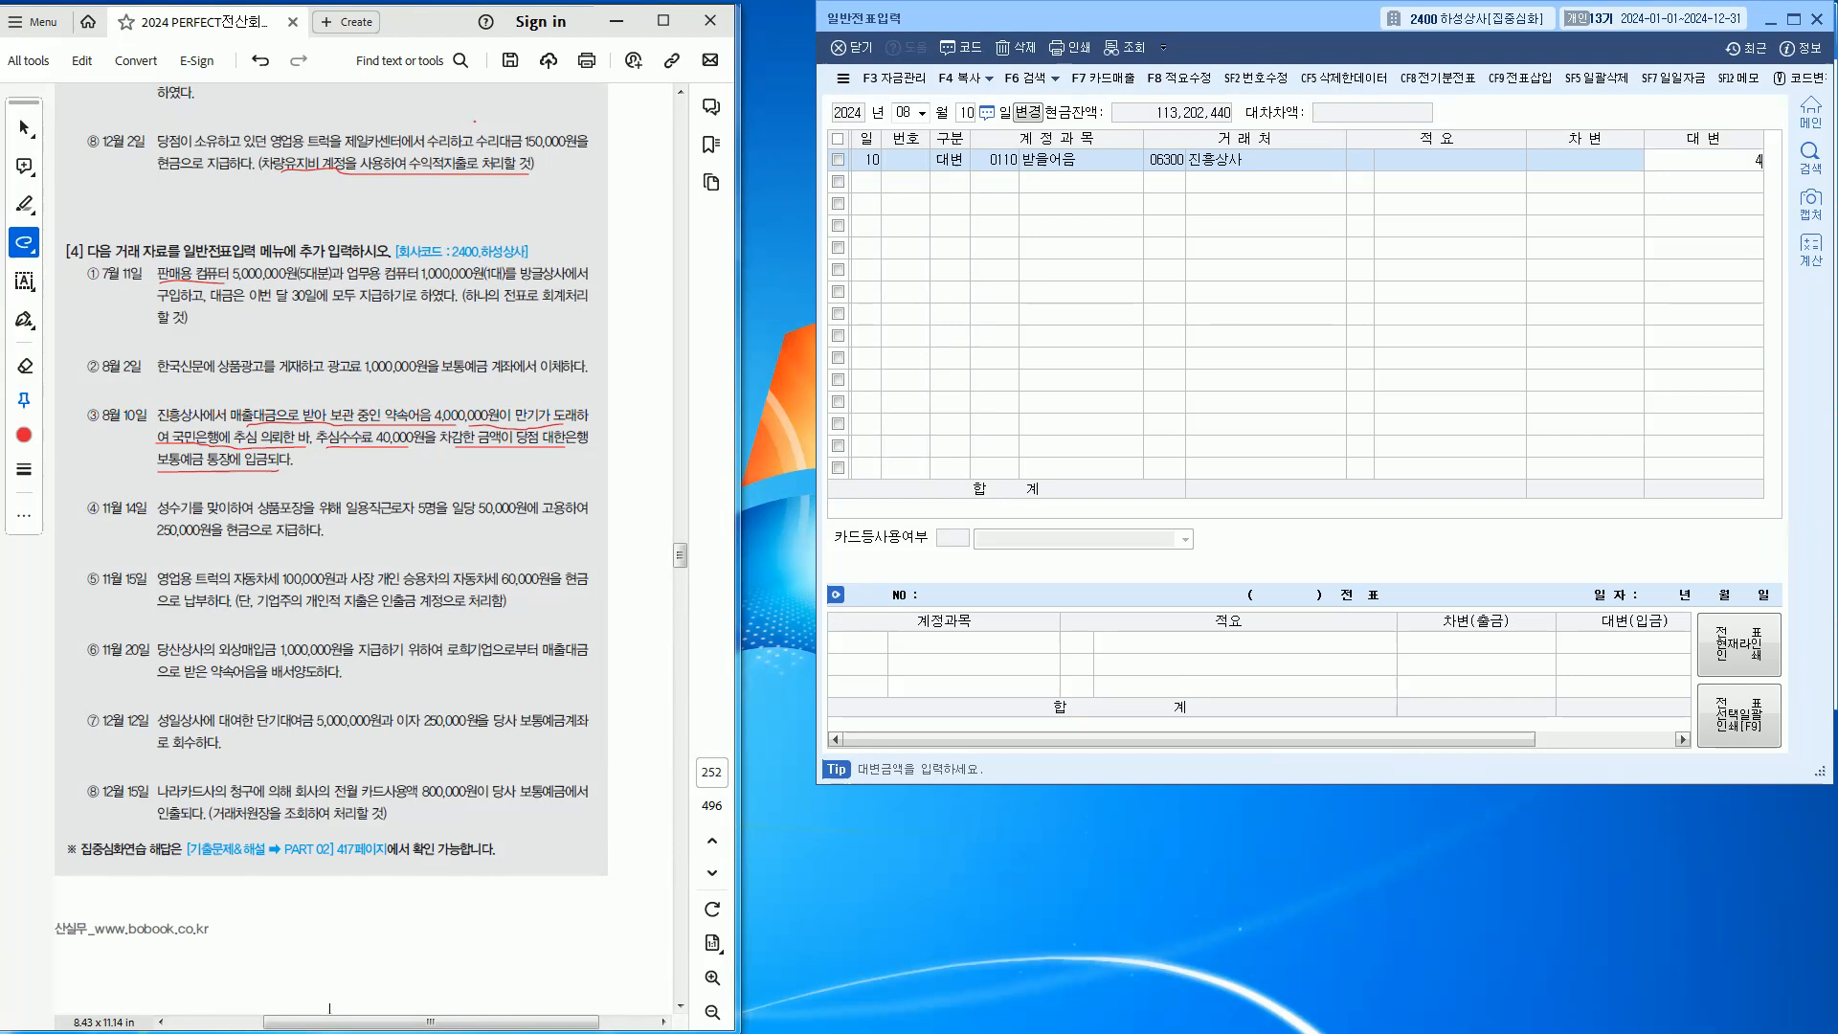
key("Return")
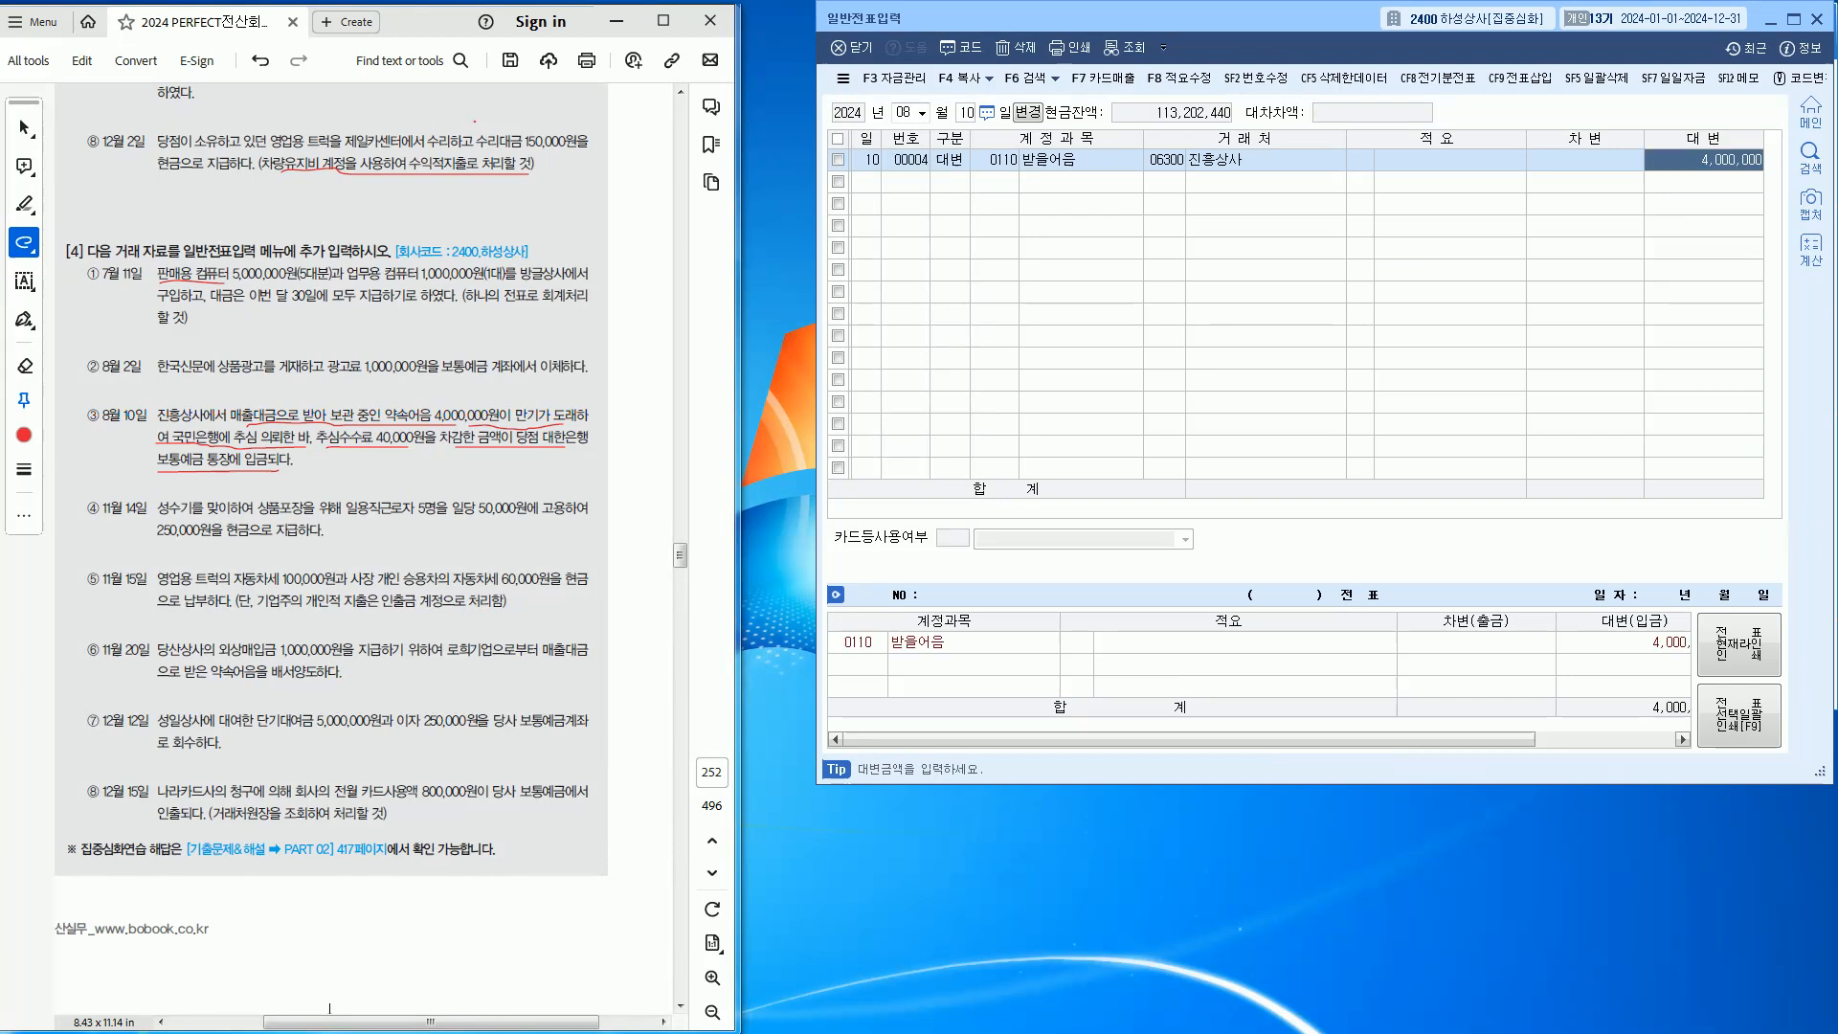
Add a debit line for the account 수수료비용 (0984) to the August 10 voucher
type("3")
key("Return")
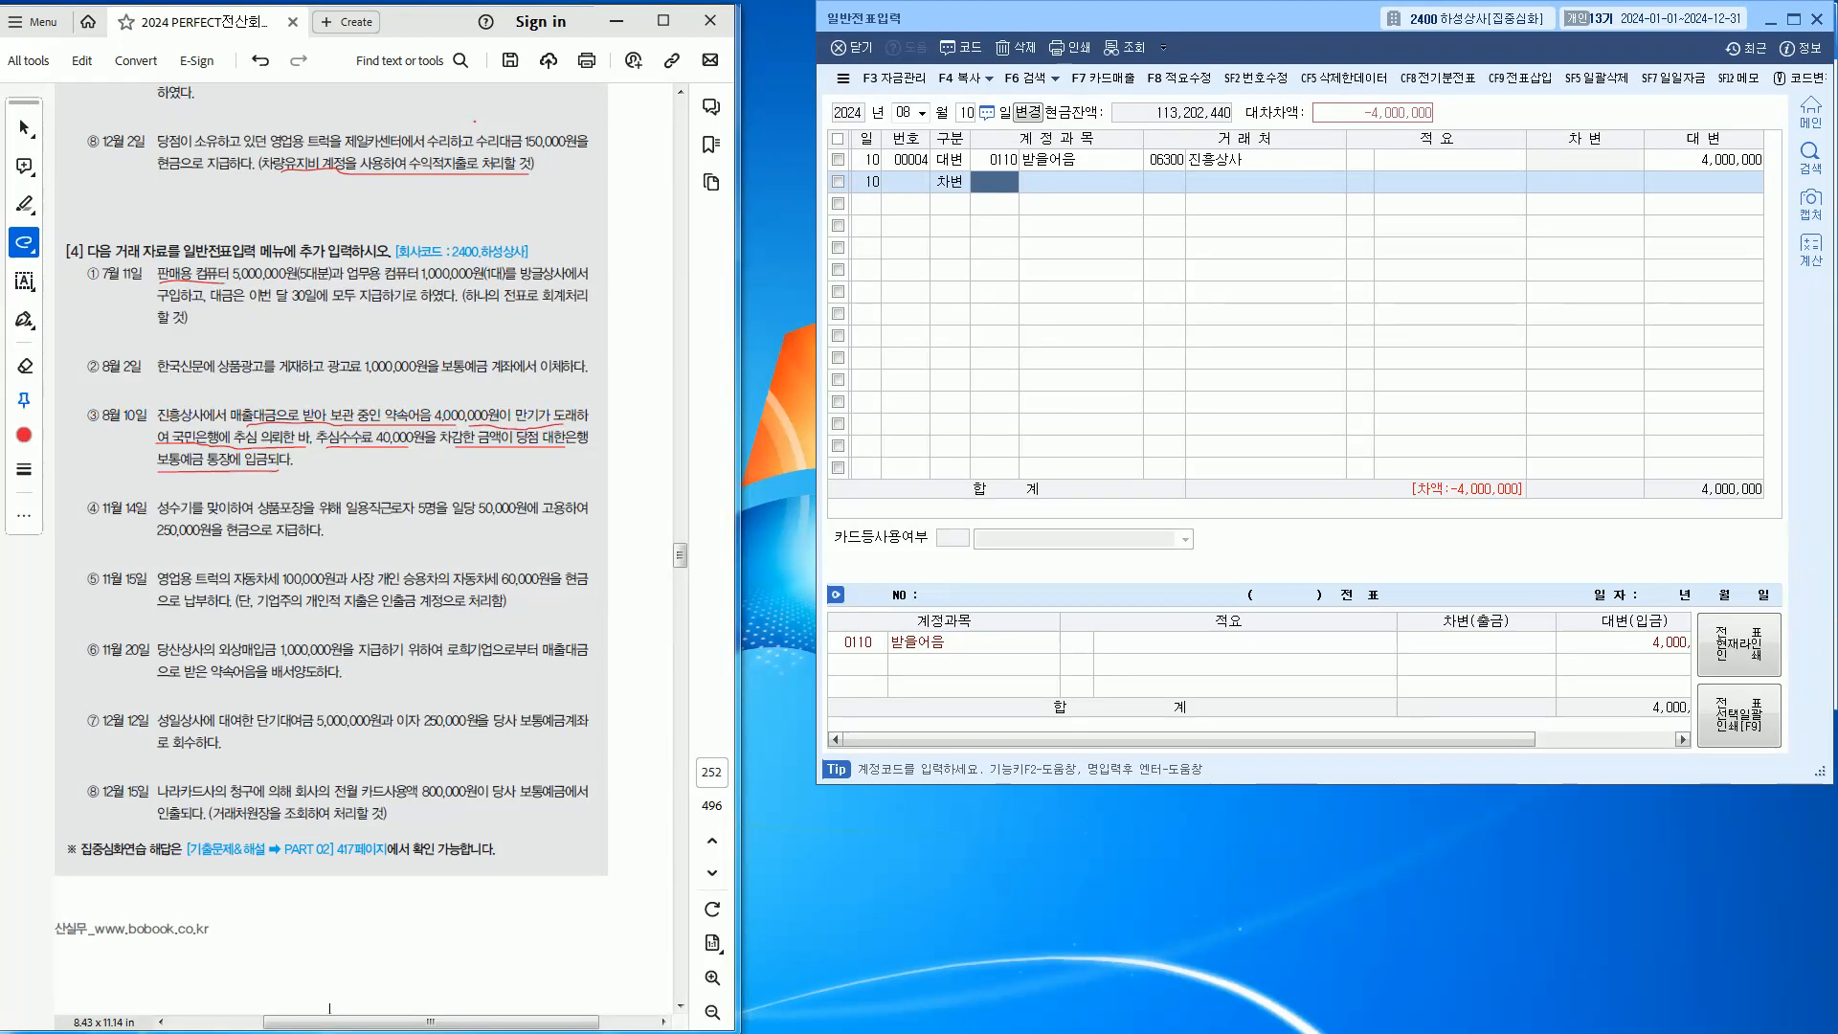
type("수수")
key("Return")
key("Down")
key("Down")
key("Down")
key("Down")
key("Down")
key("Down")
key("Down")
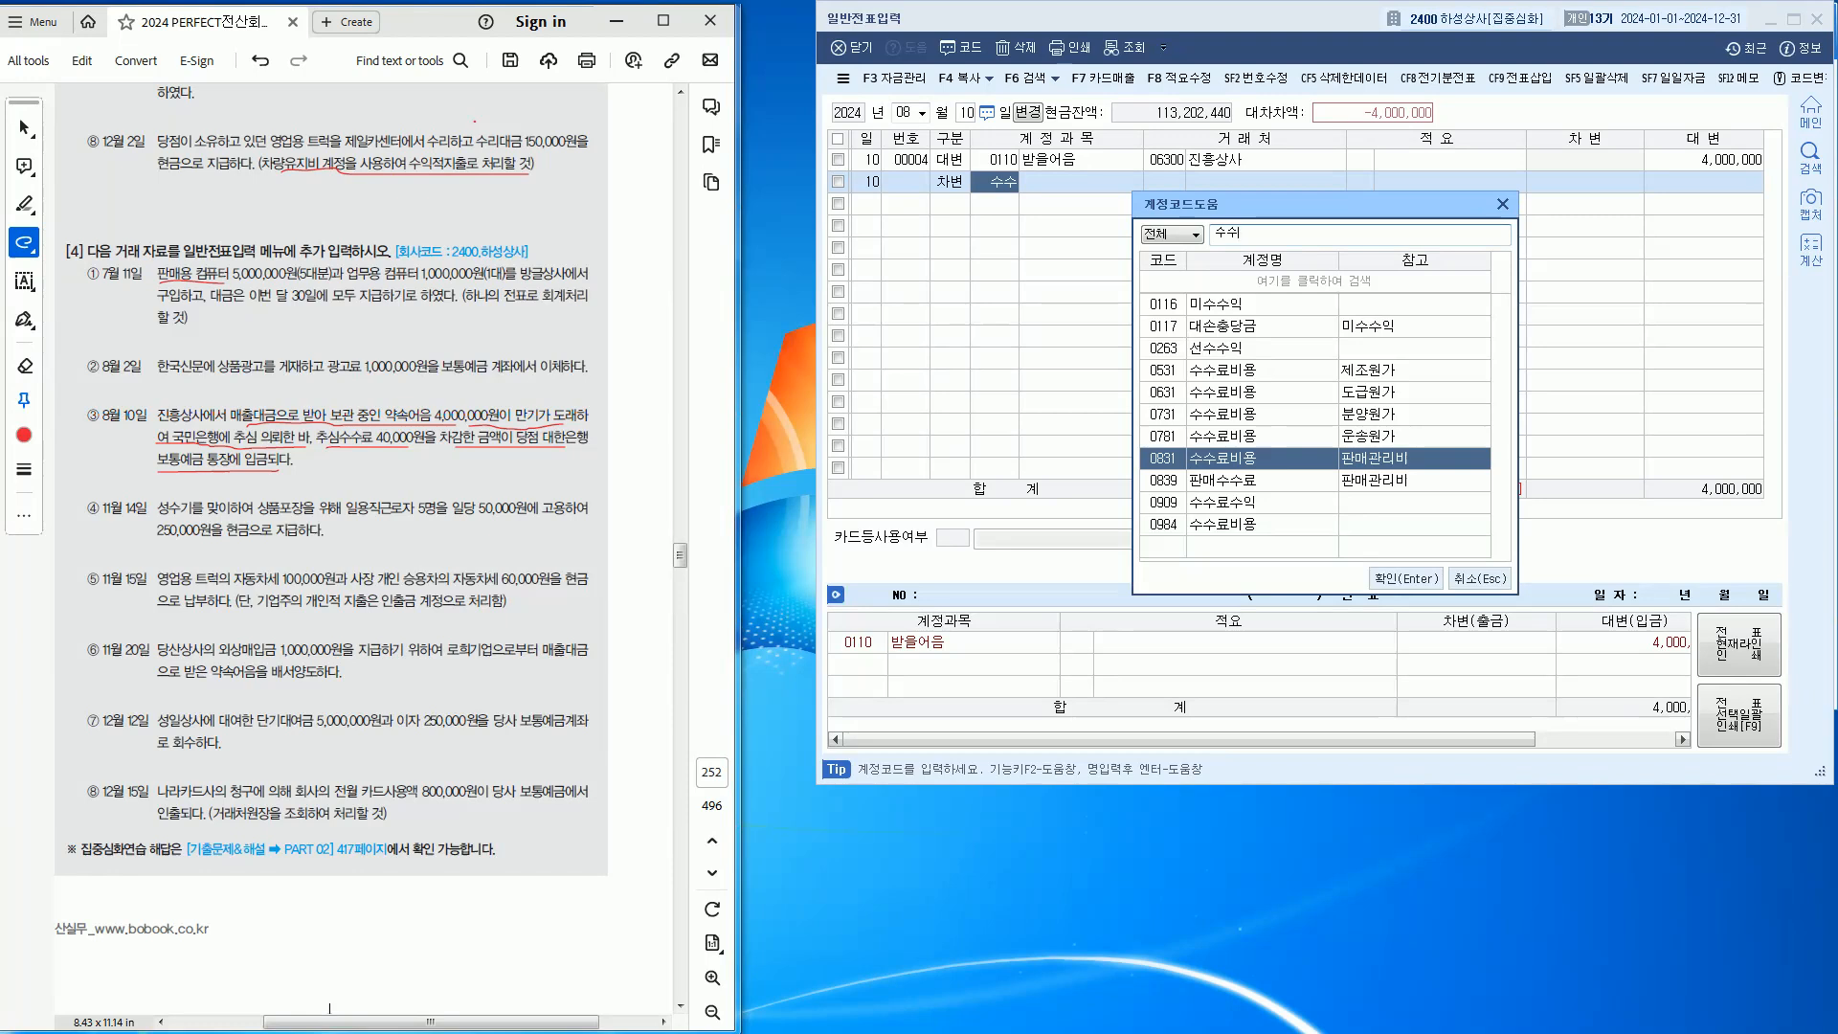
key("Down")
key("Down")
key("Down")
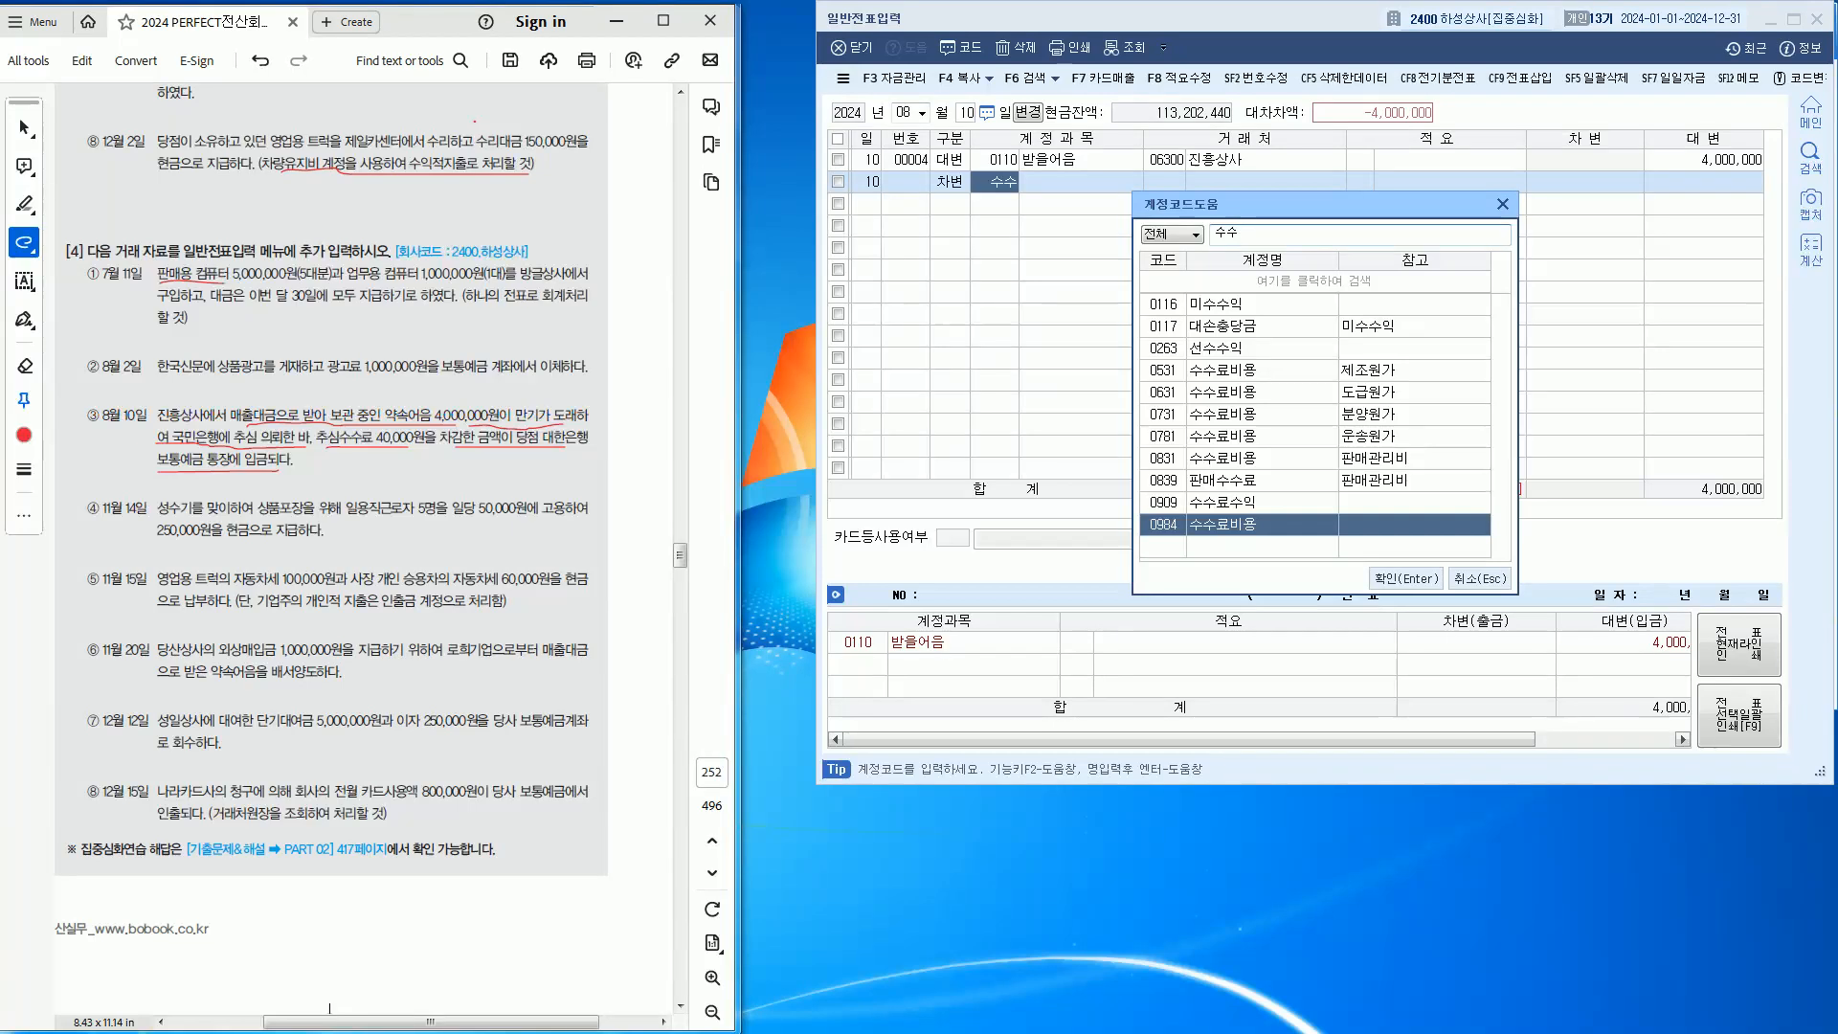
key("Up")
key("Up")
key("Up")
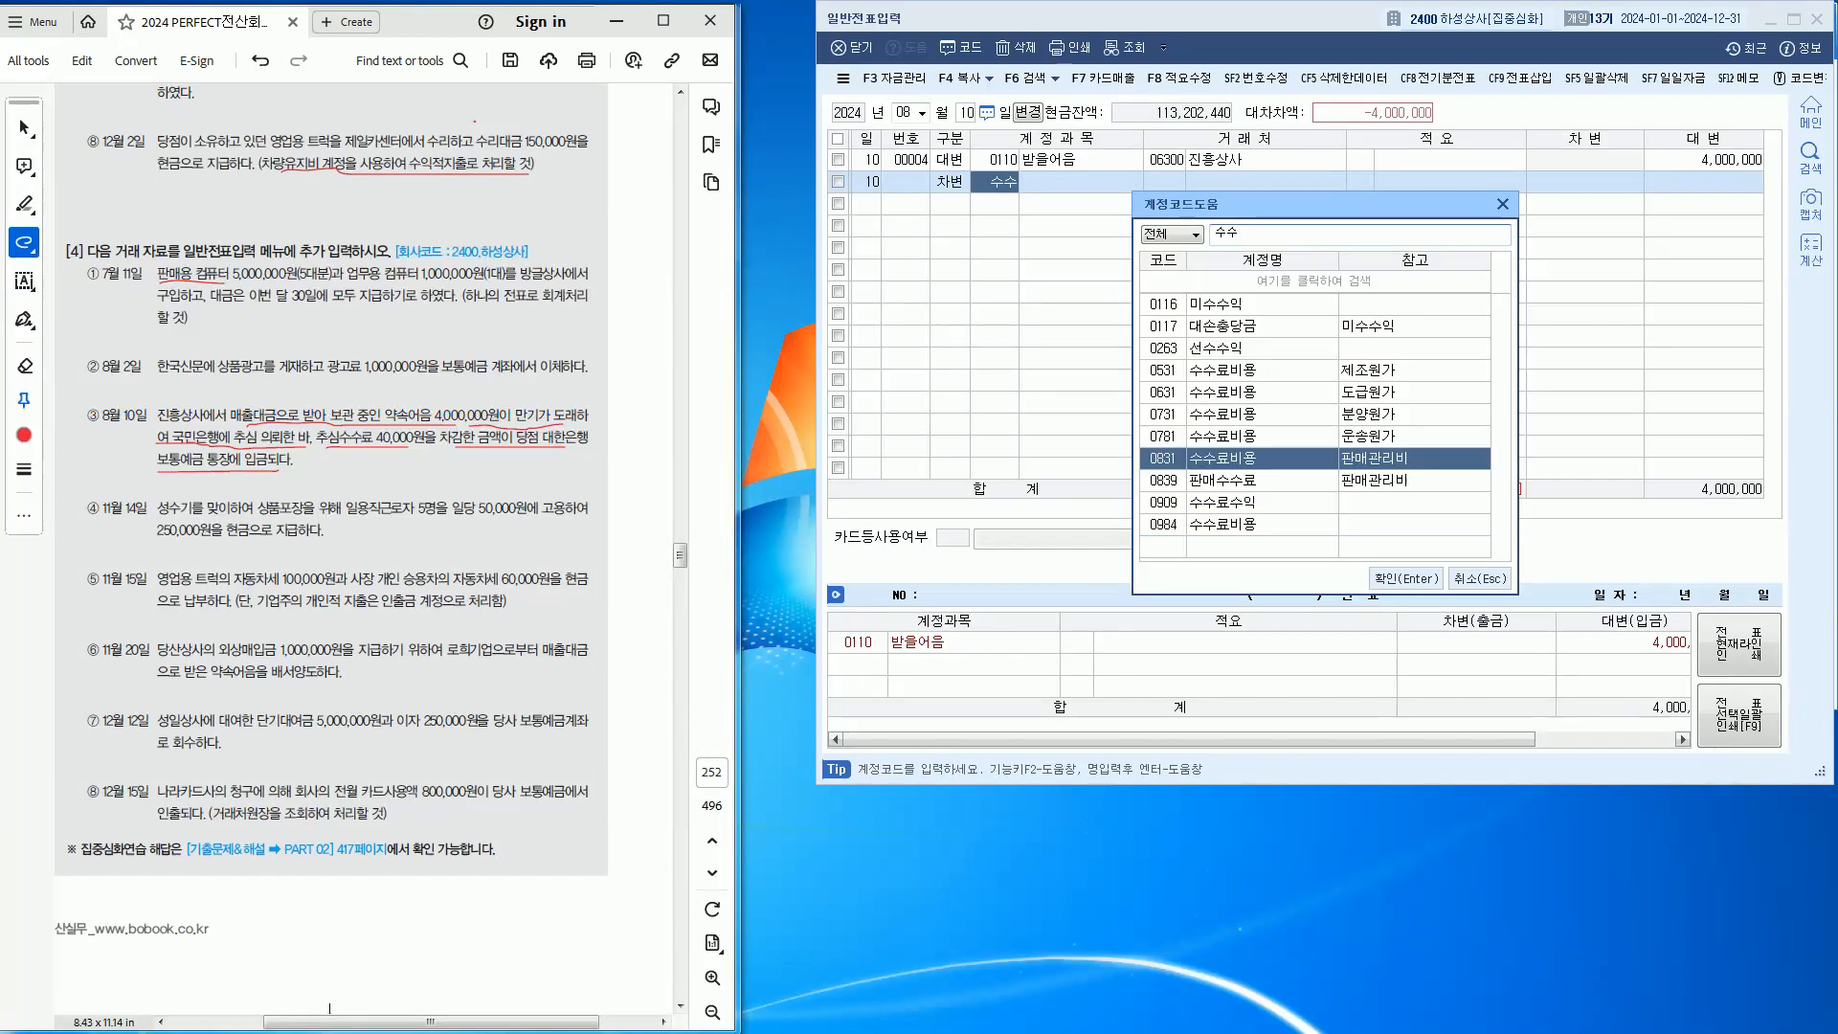
key("Down")
key("Down")
key("Down")
key("Return")
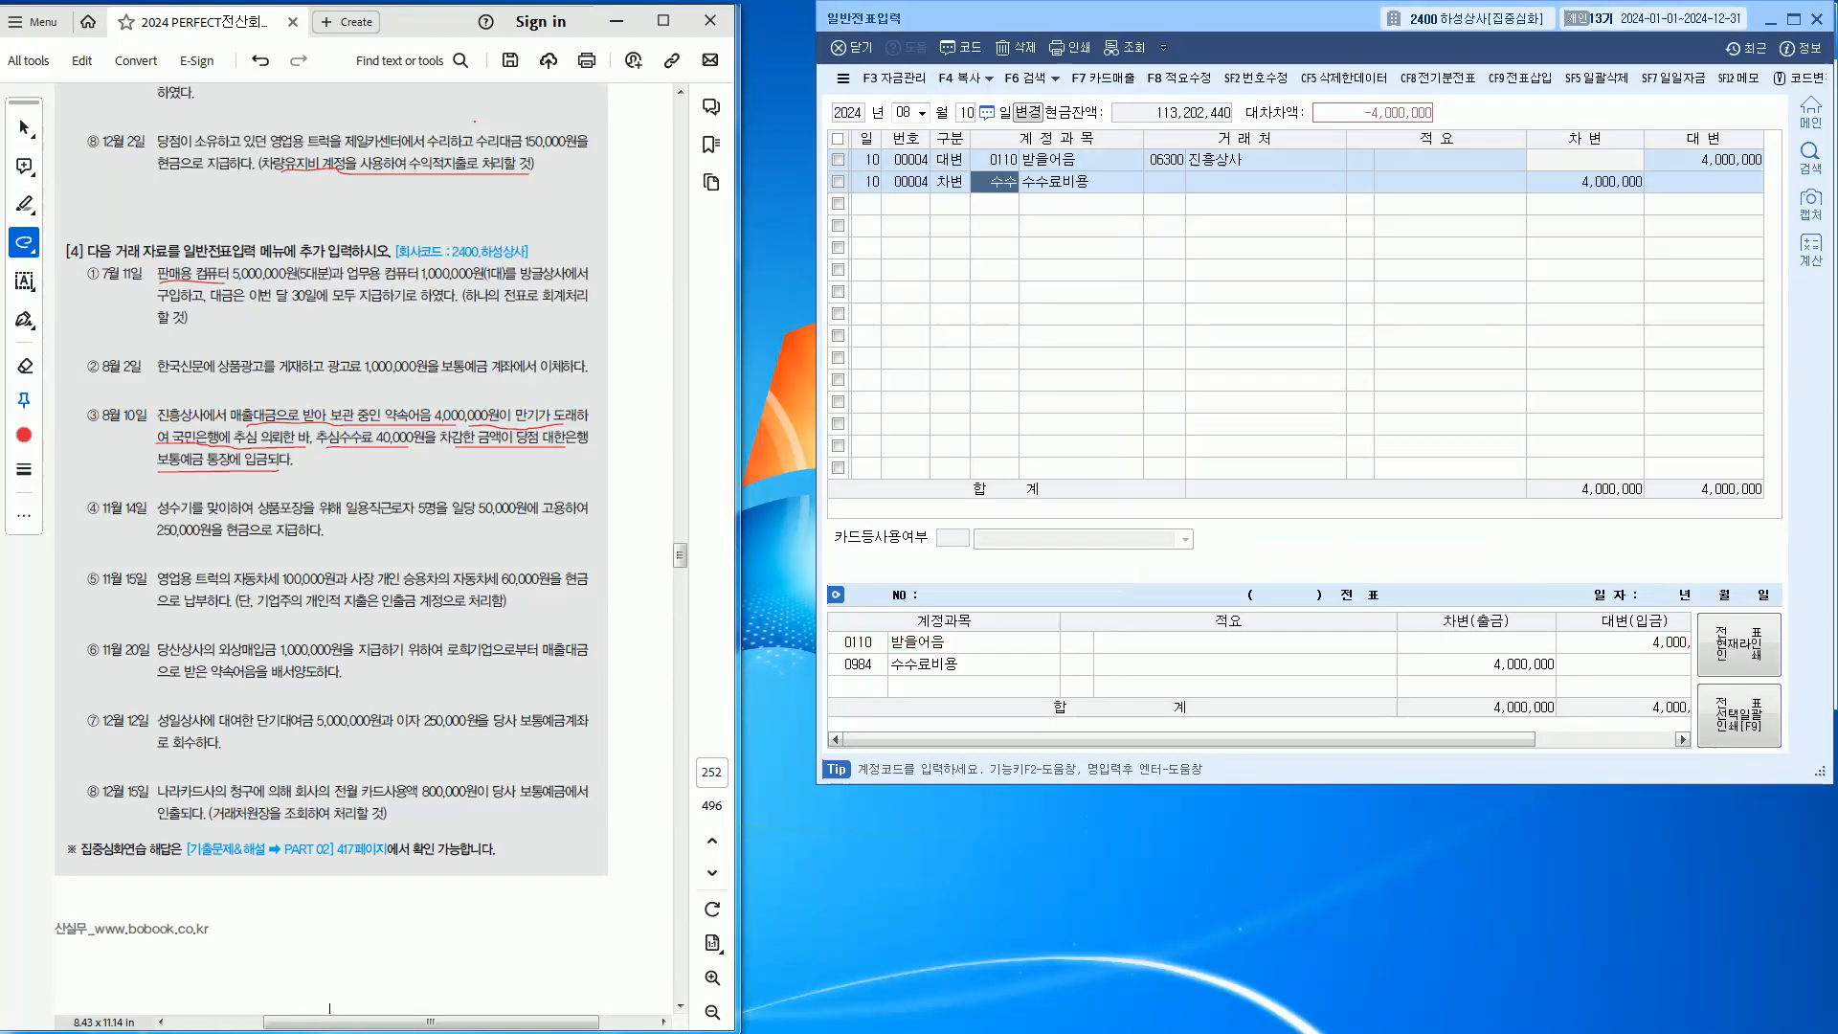
Change the fee line's account to the 판매관리비 account 수수료비용 (0831) and set its debit amount to 40,000
key("Left")
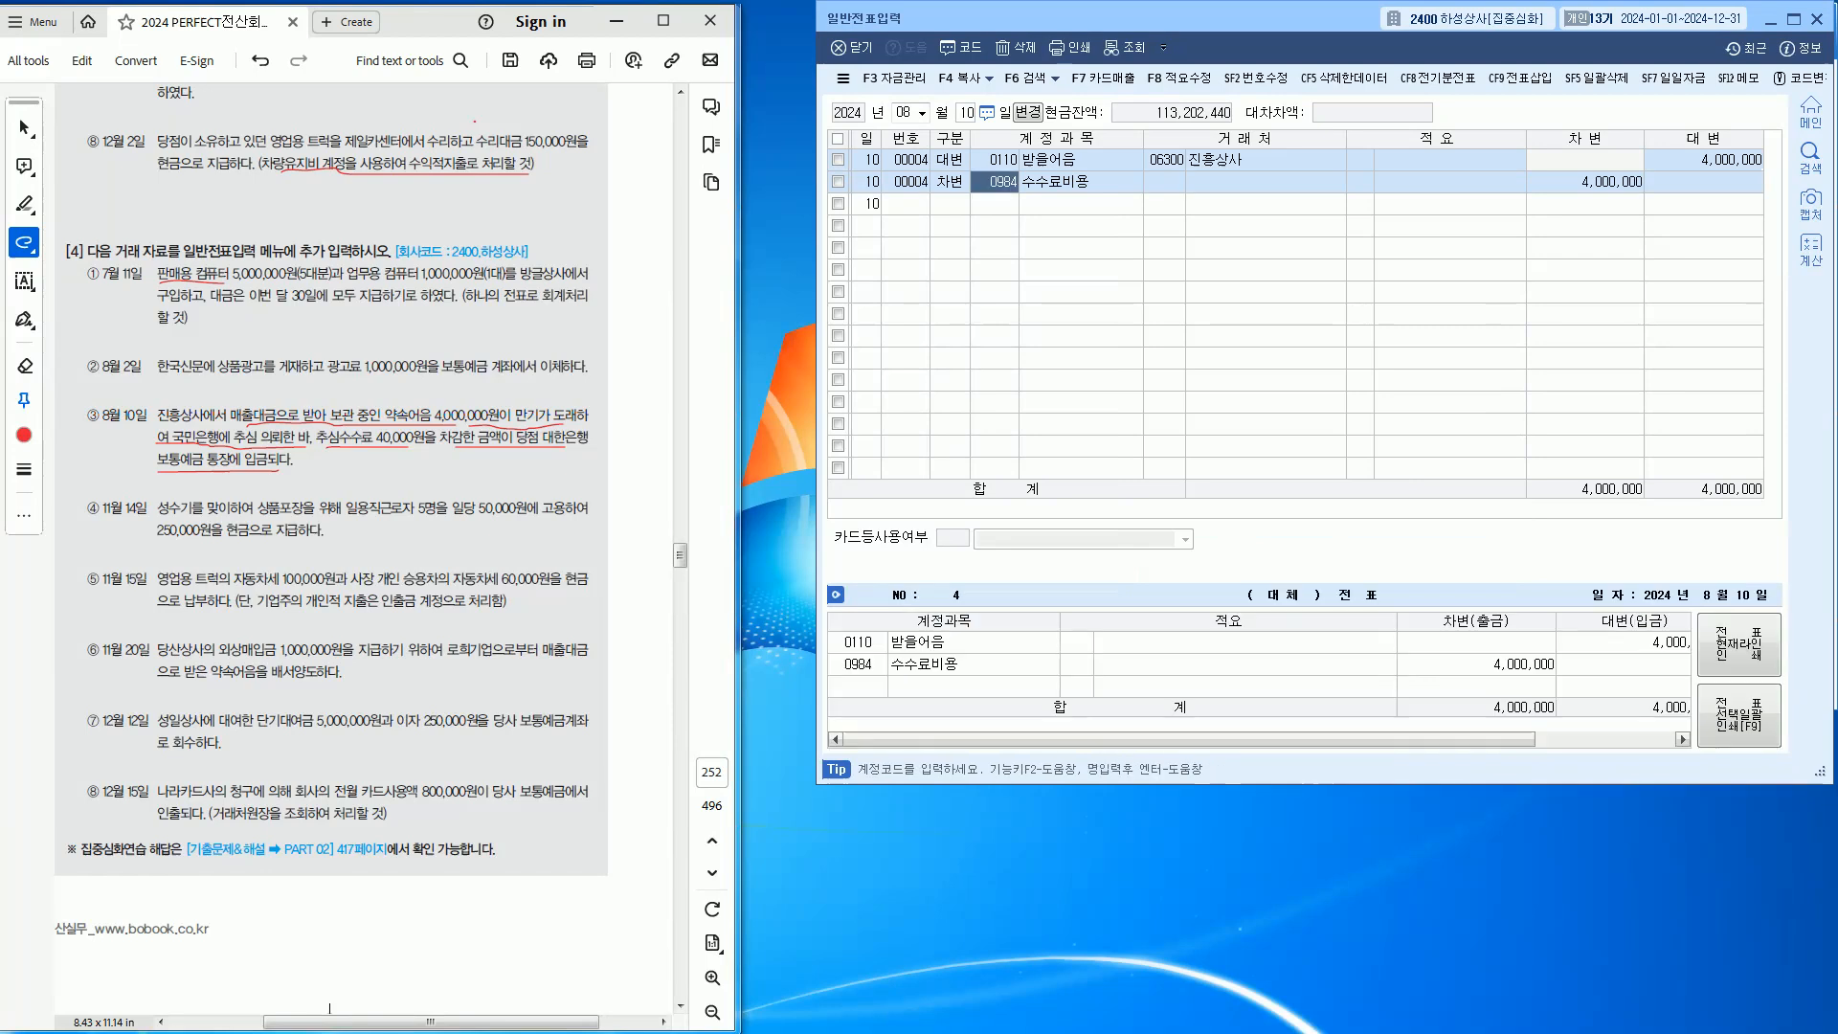
type("숫")
type("수수")
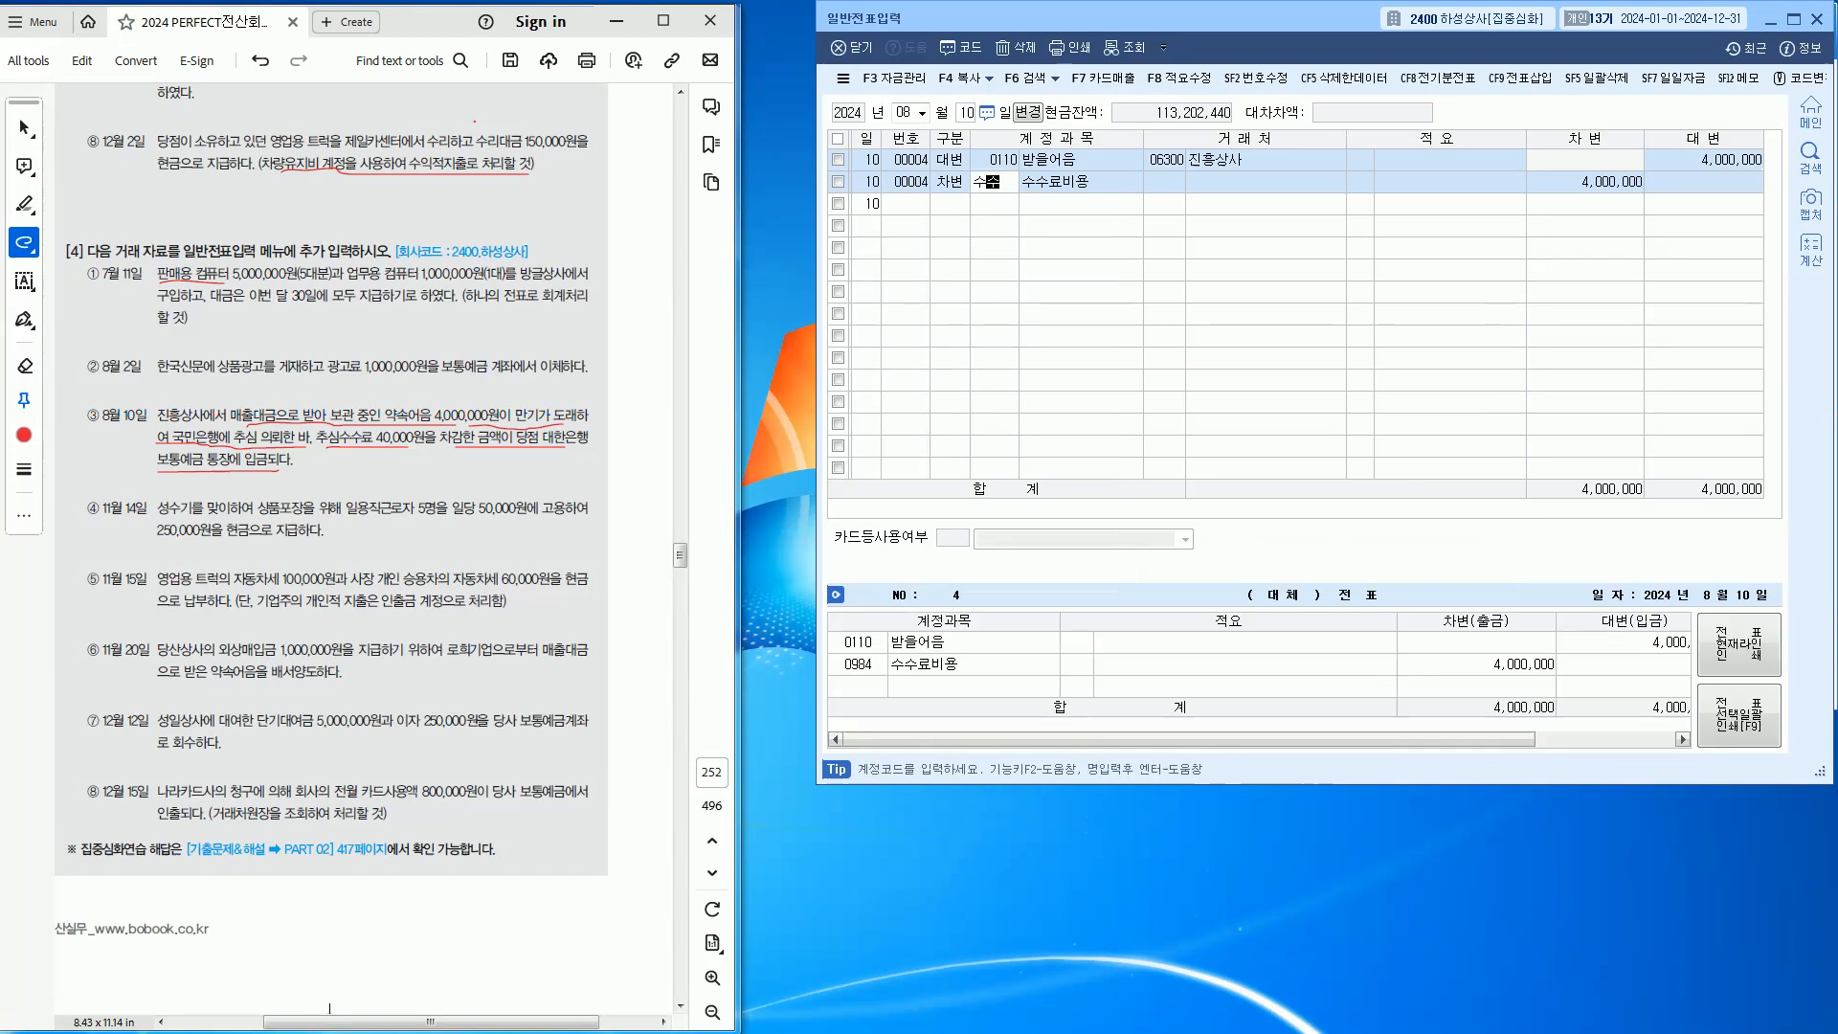
key("Return")
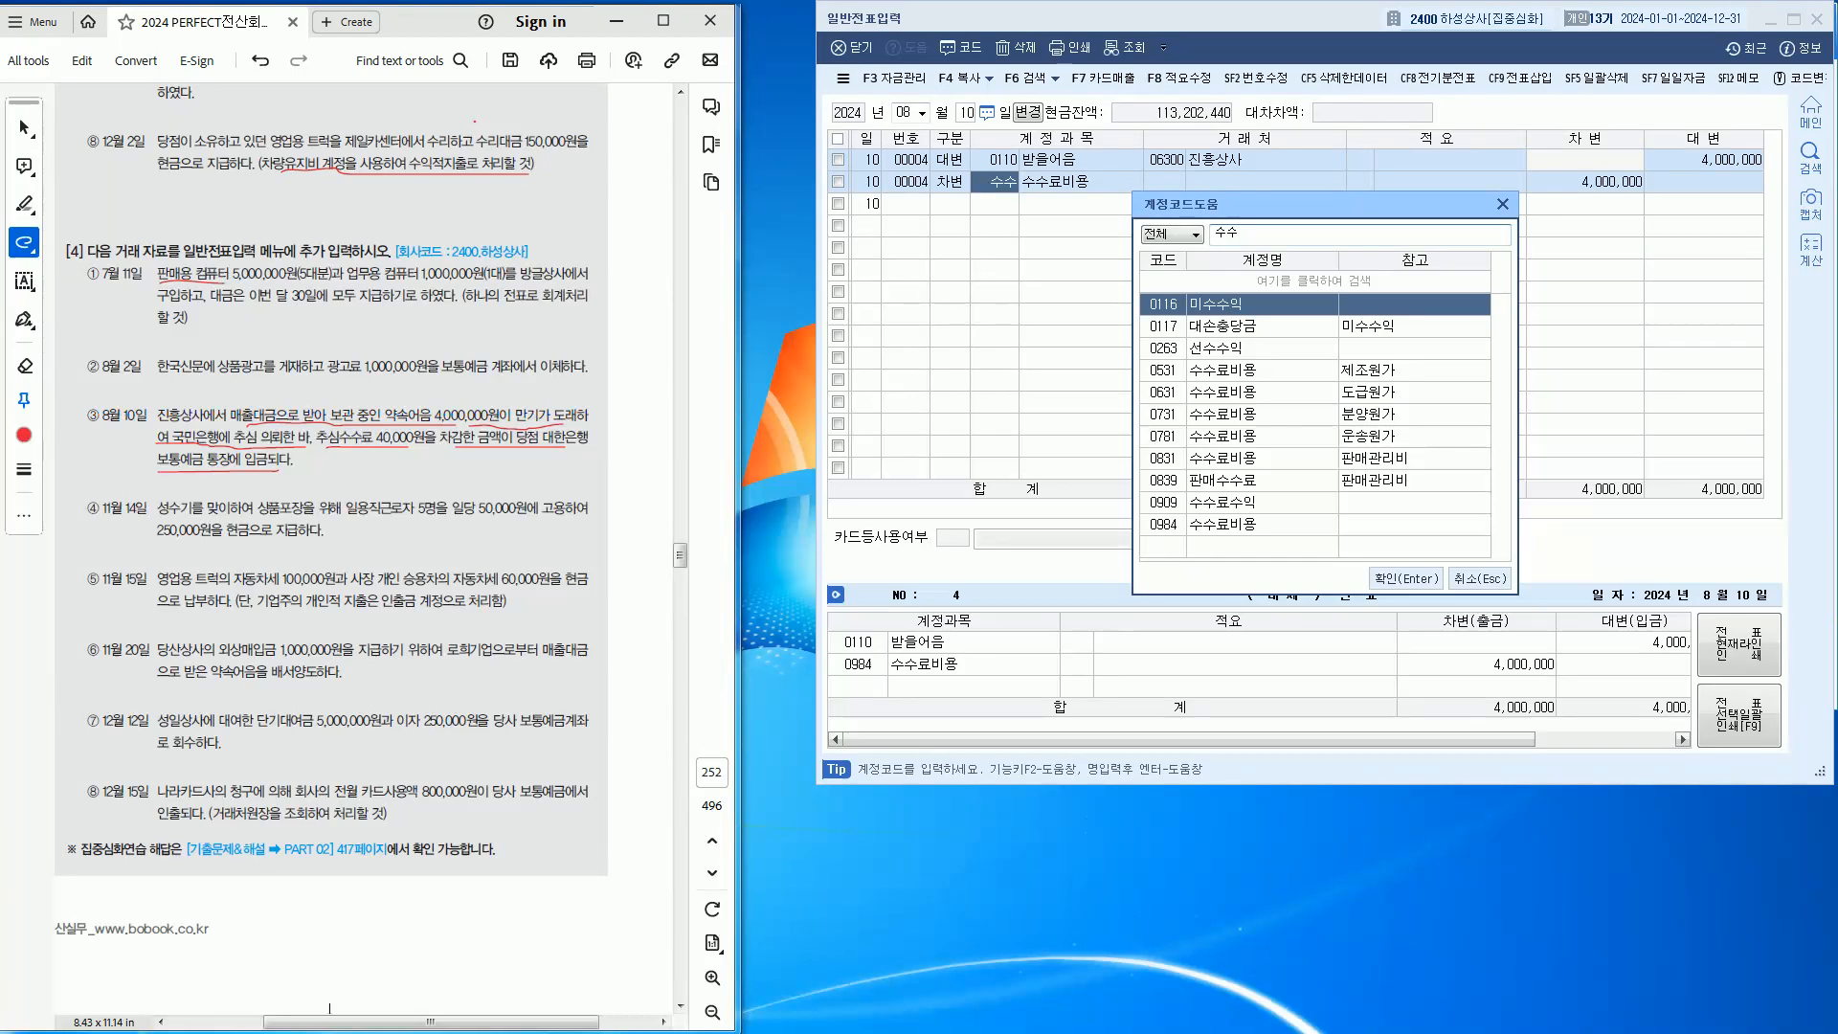
left_click(1263, 459)
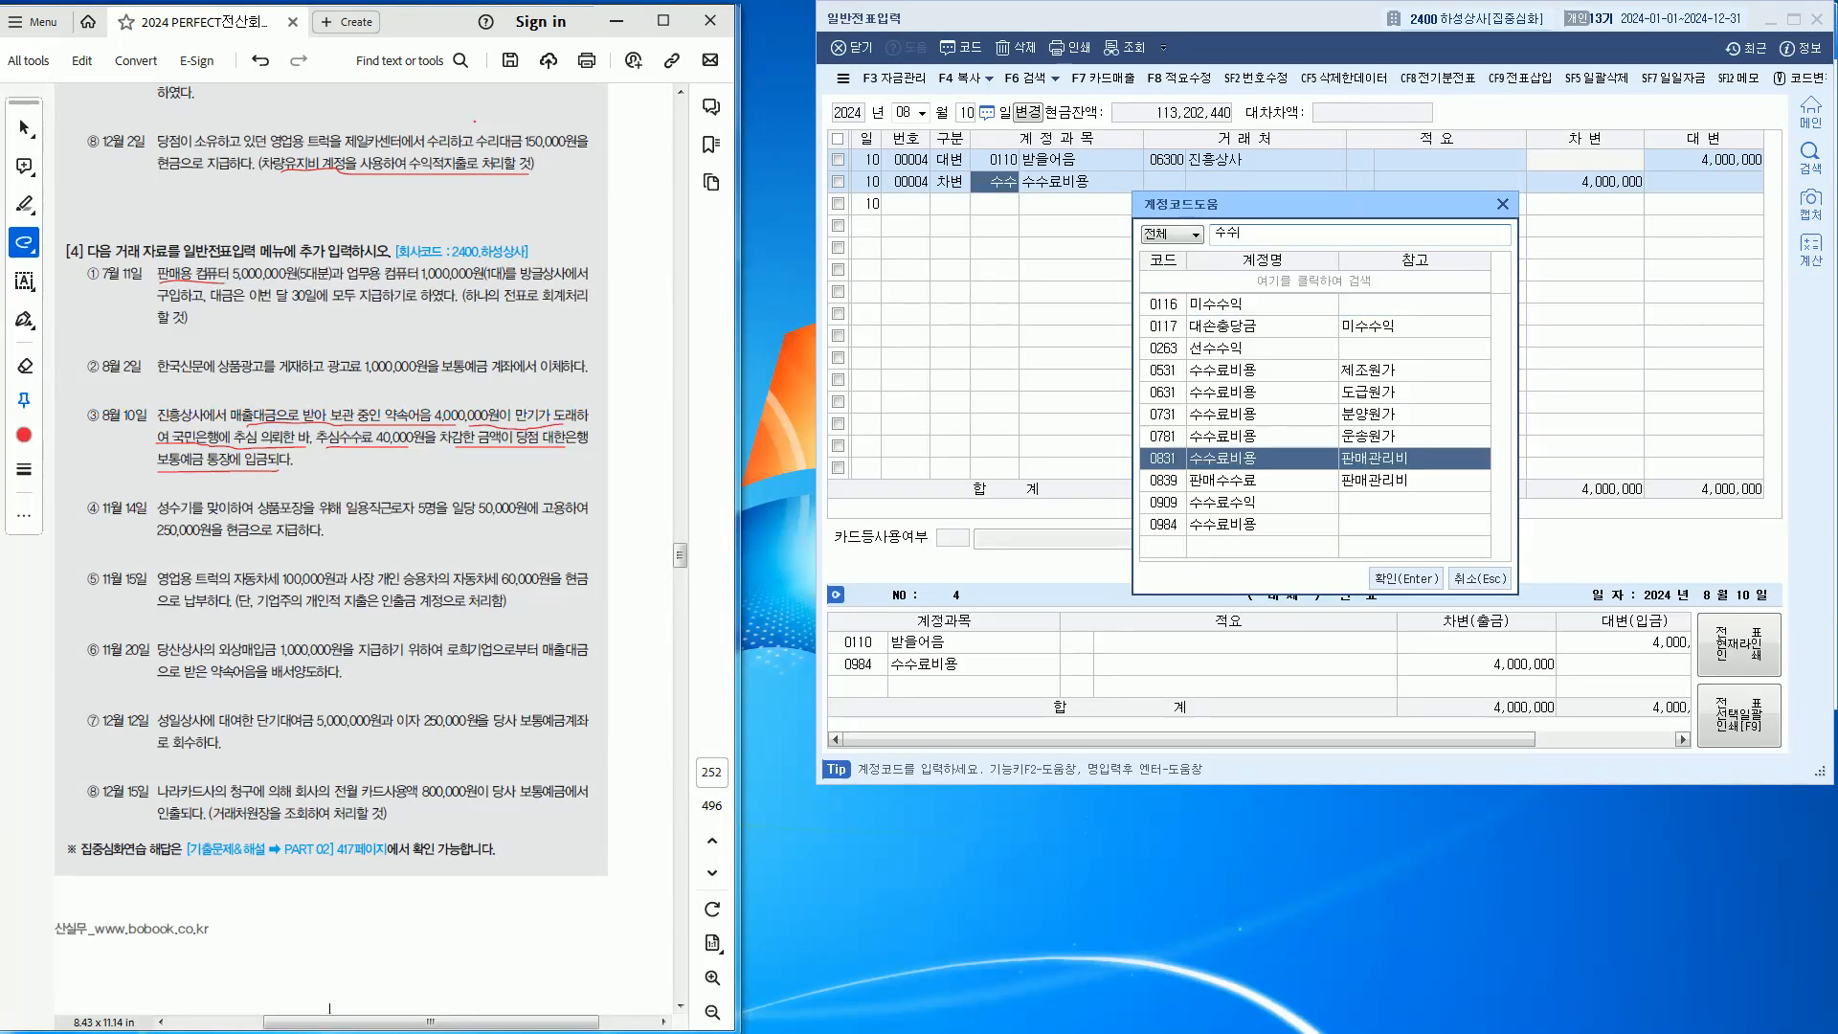
left_click(1406, 578)
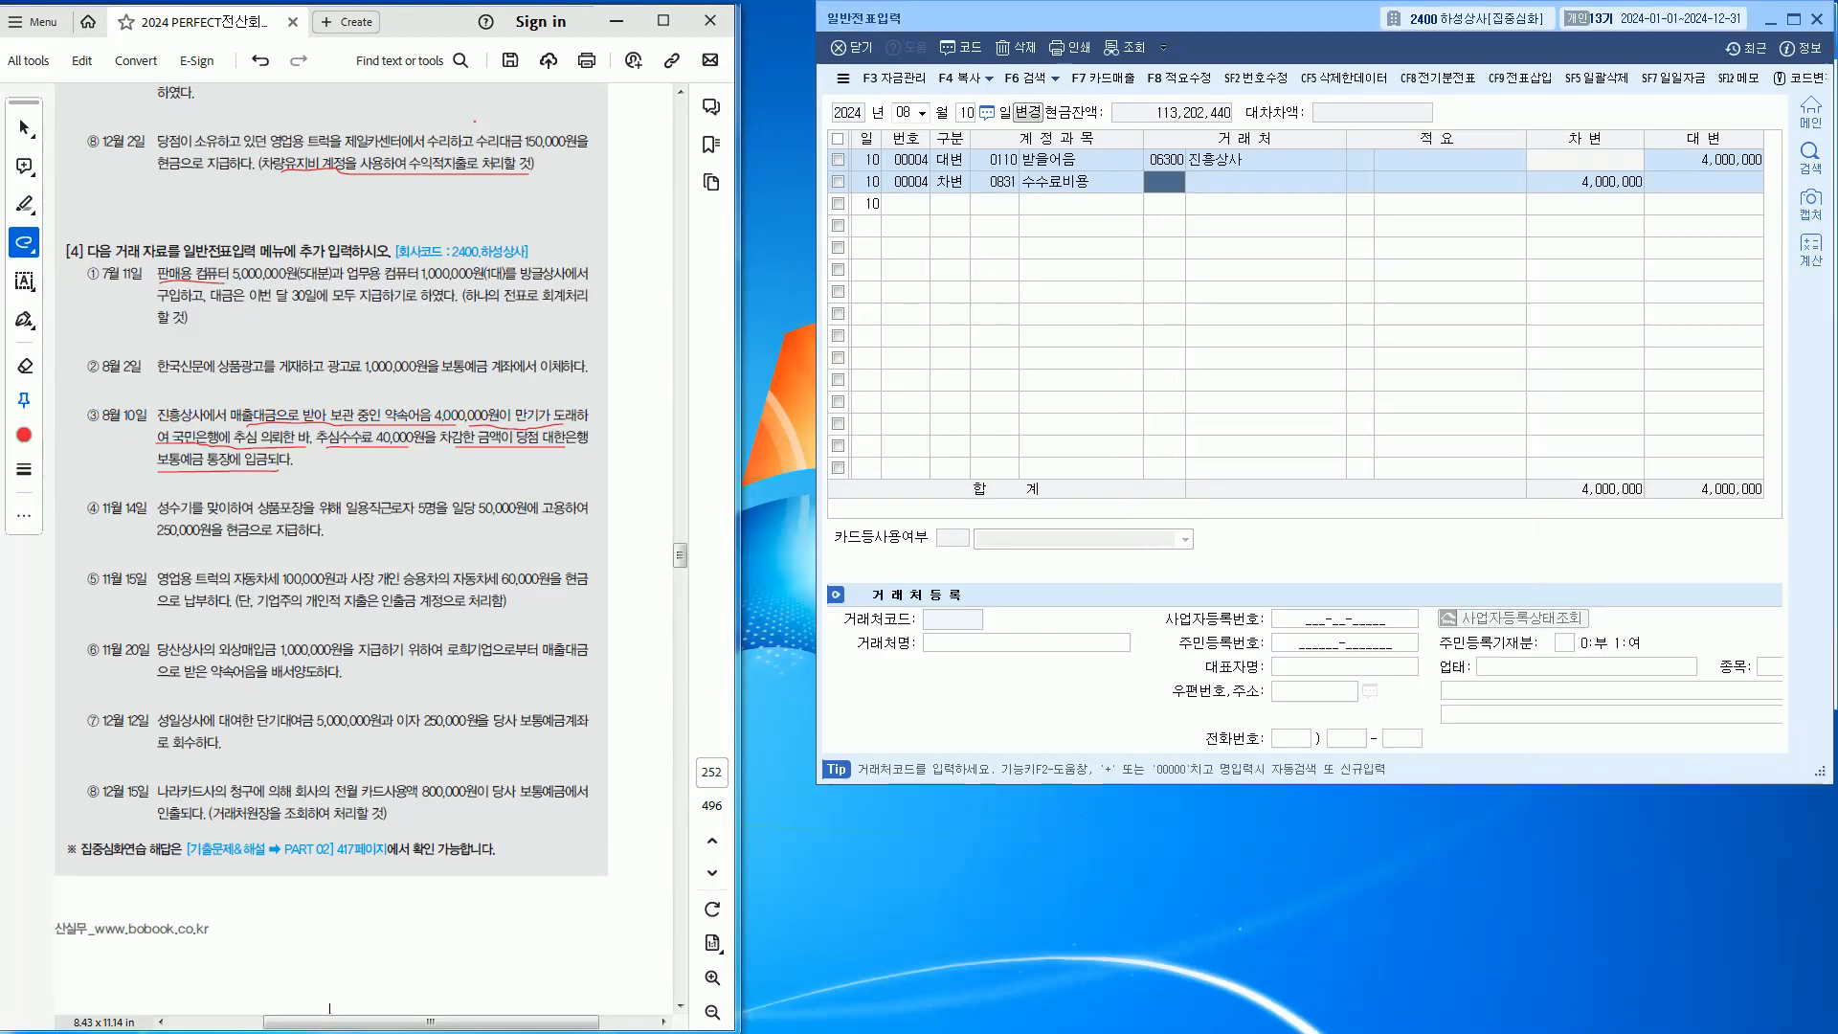
left_click(1585, 182)
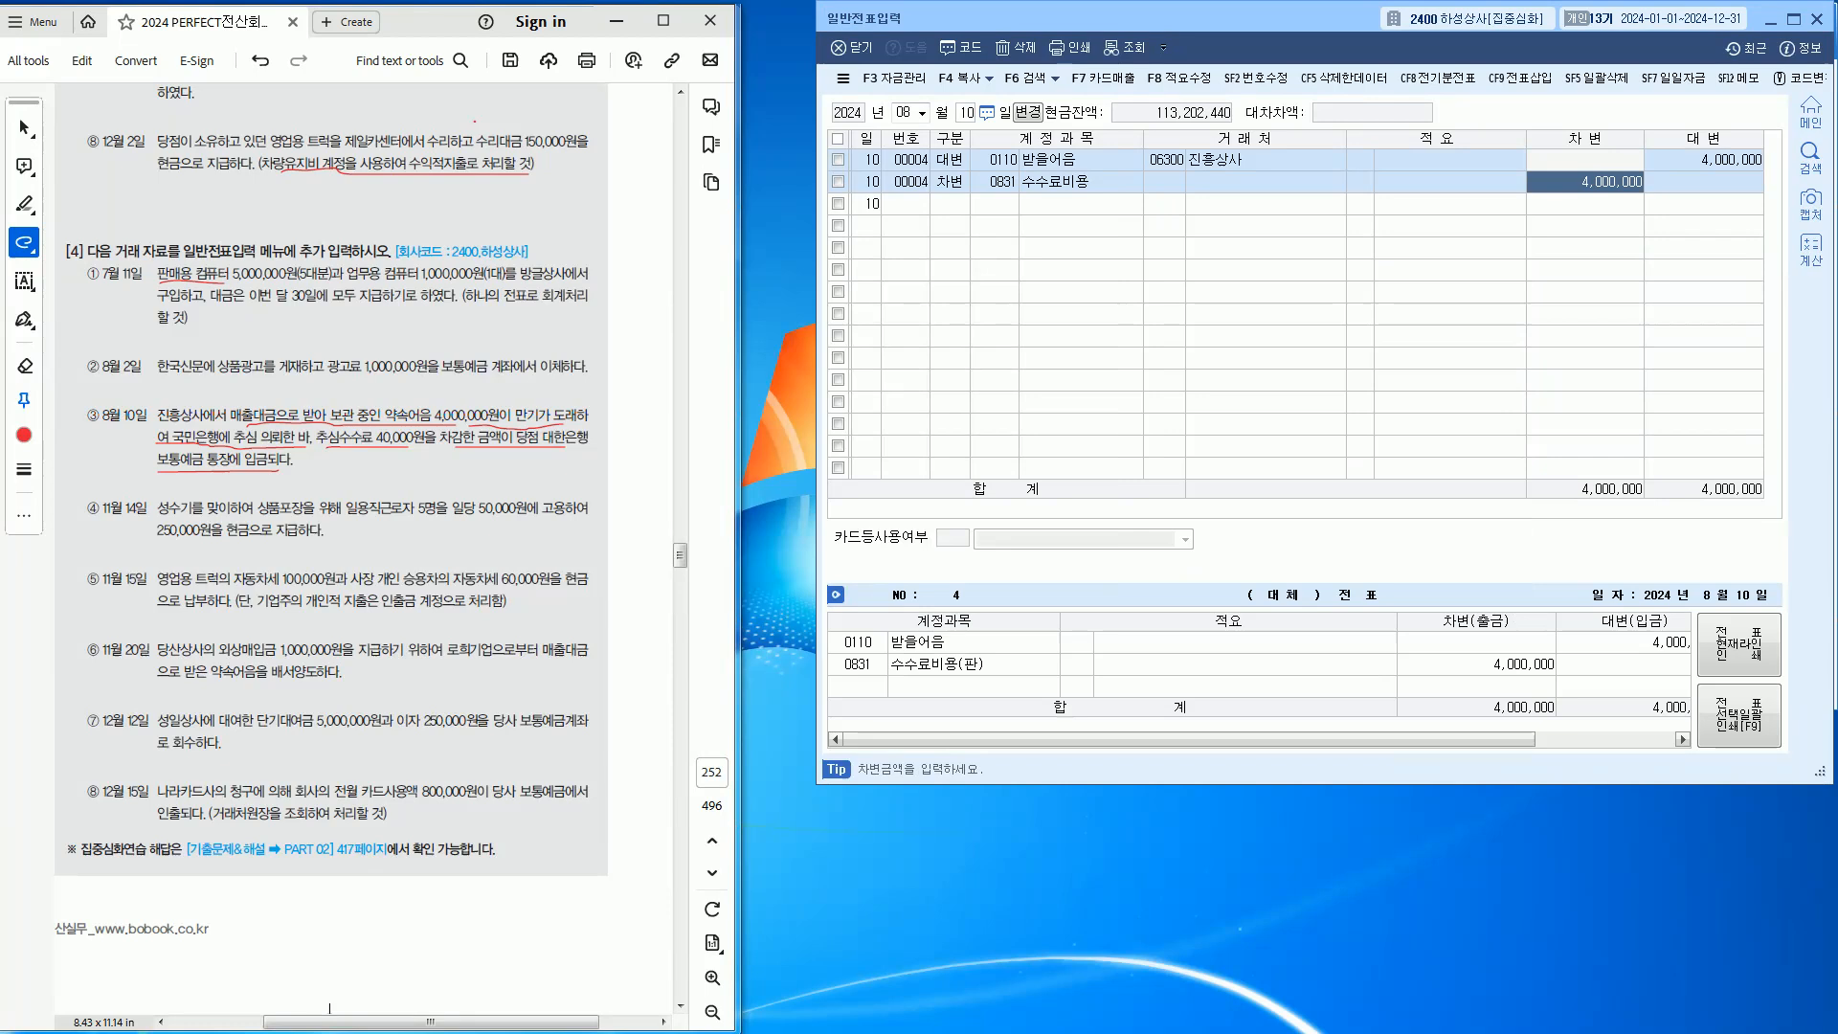
type("40000")
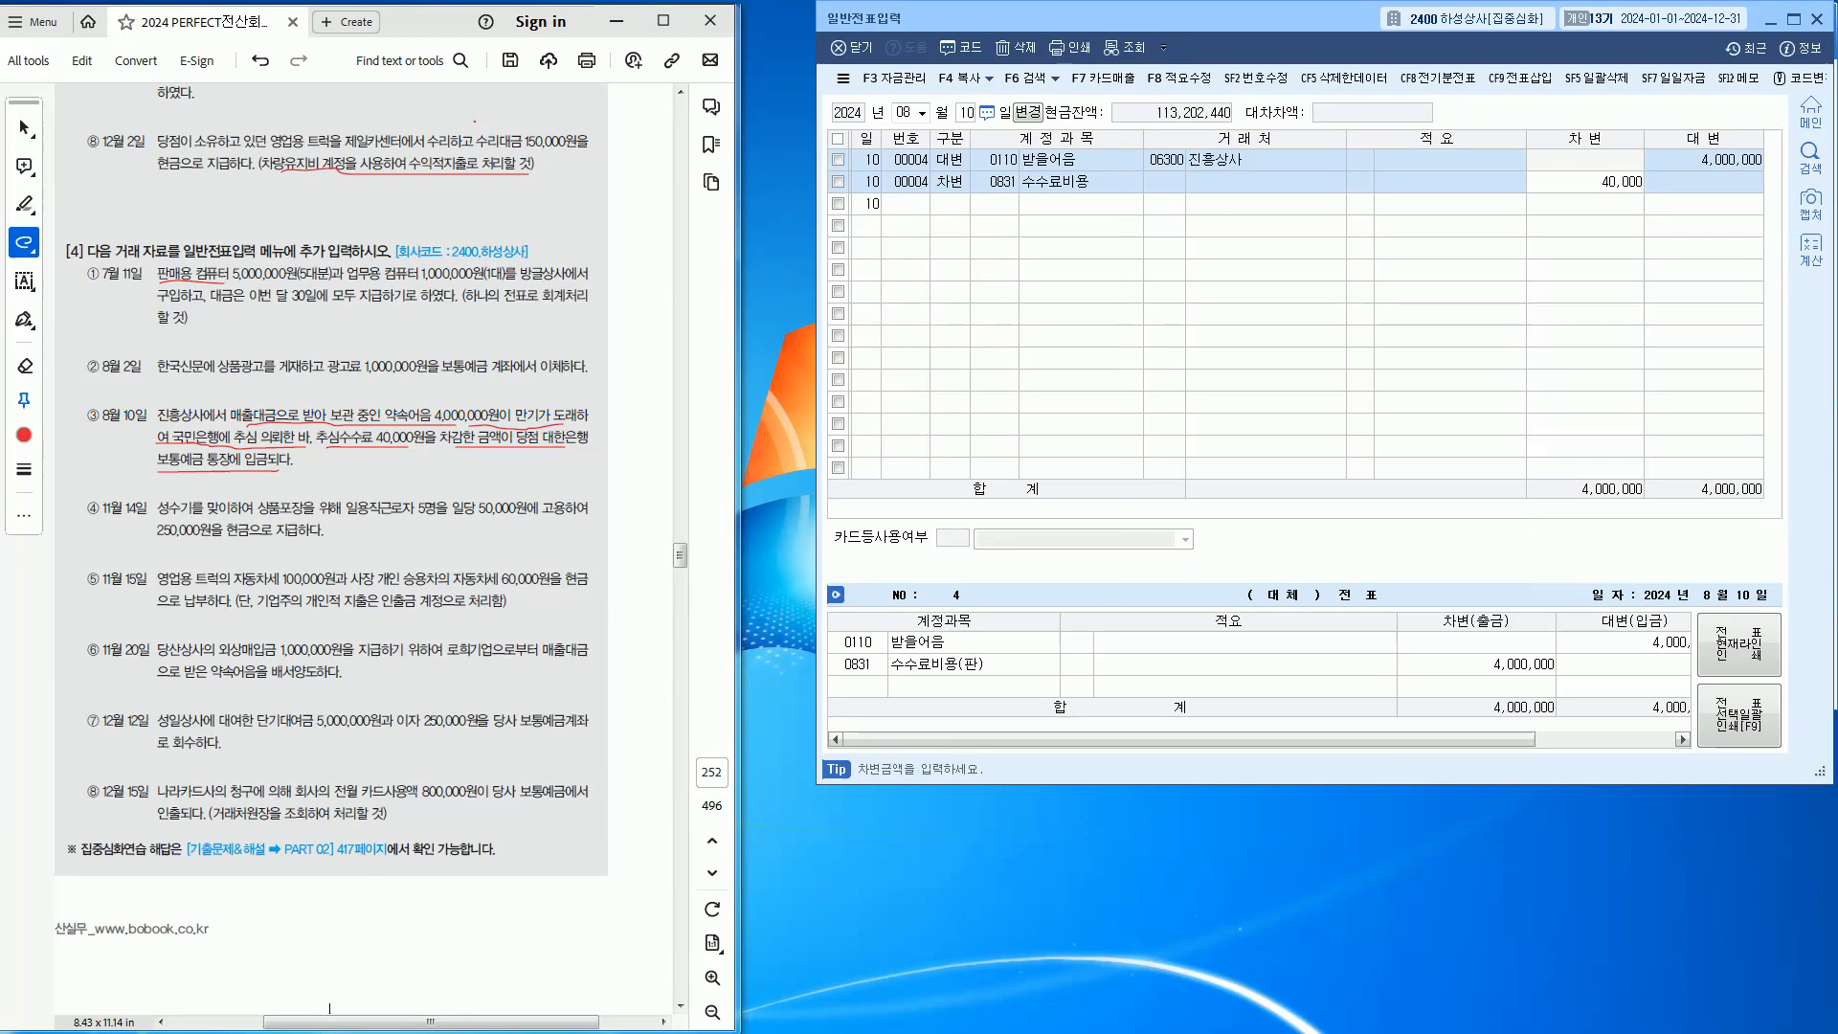
key("Return")
Add a debit line for 보통예금 (0103) of 3,960,000 to the August 10 voucher
type("3")
key("Return")
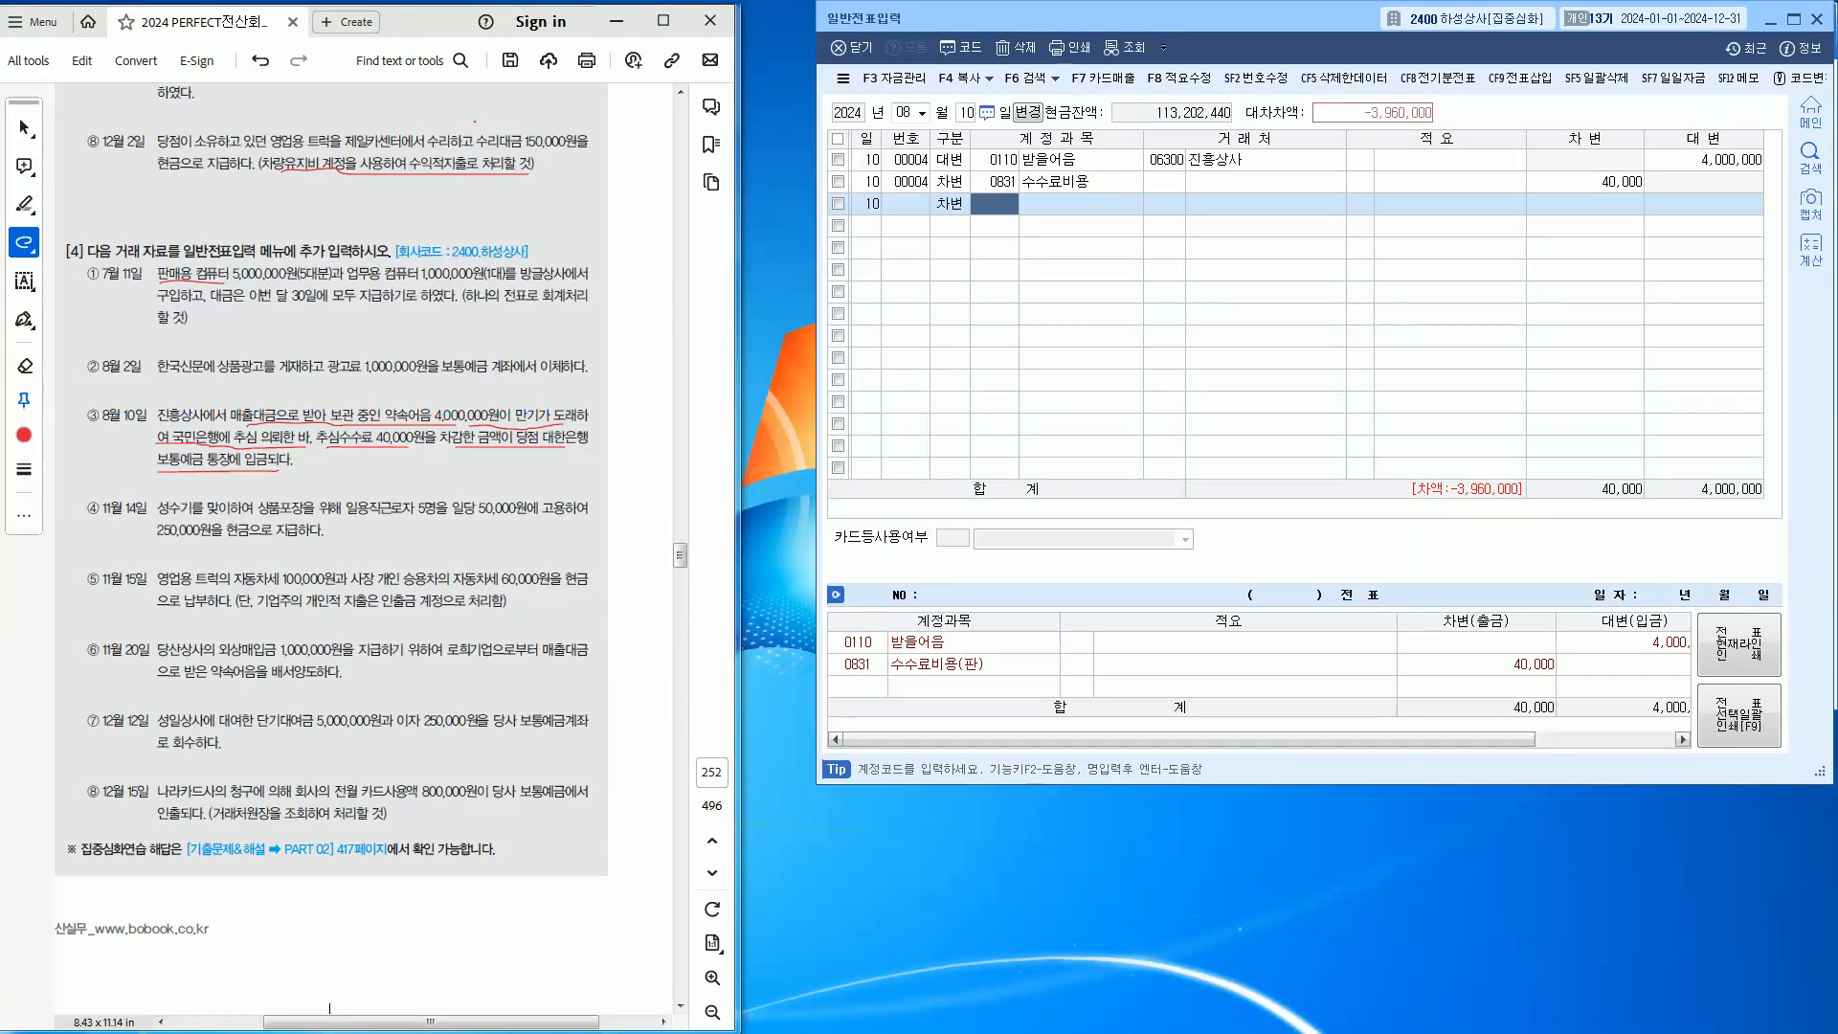
type("103")
key("Return")
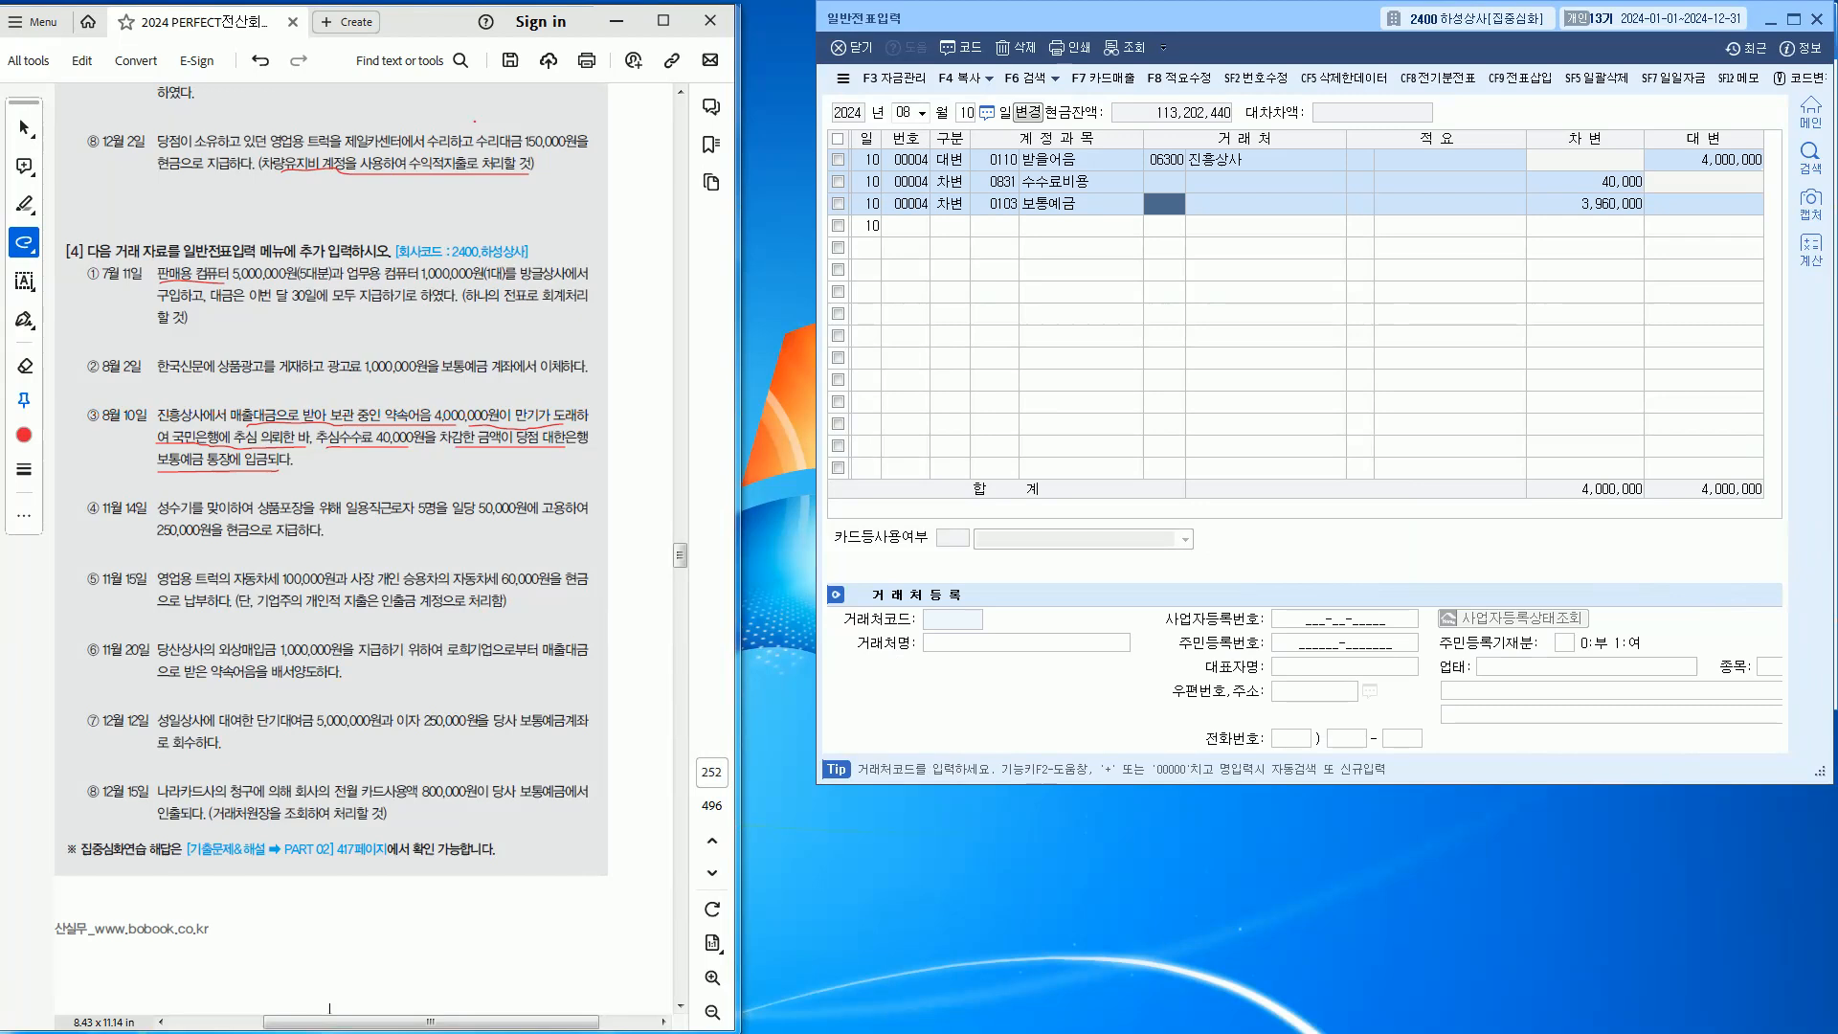
Switch the voucher date to November 14 and underline the day labourer wording (일용직근로자) of that transaction in the PDF
key("Escape")
type("11")
key("Return")
type("14")
key("Return")
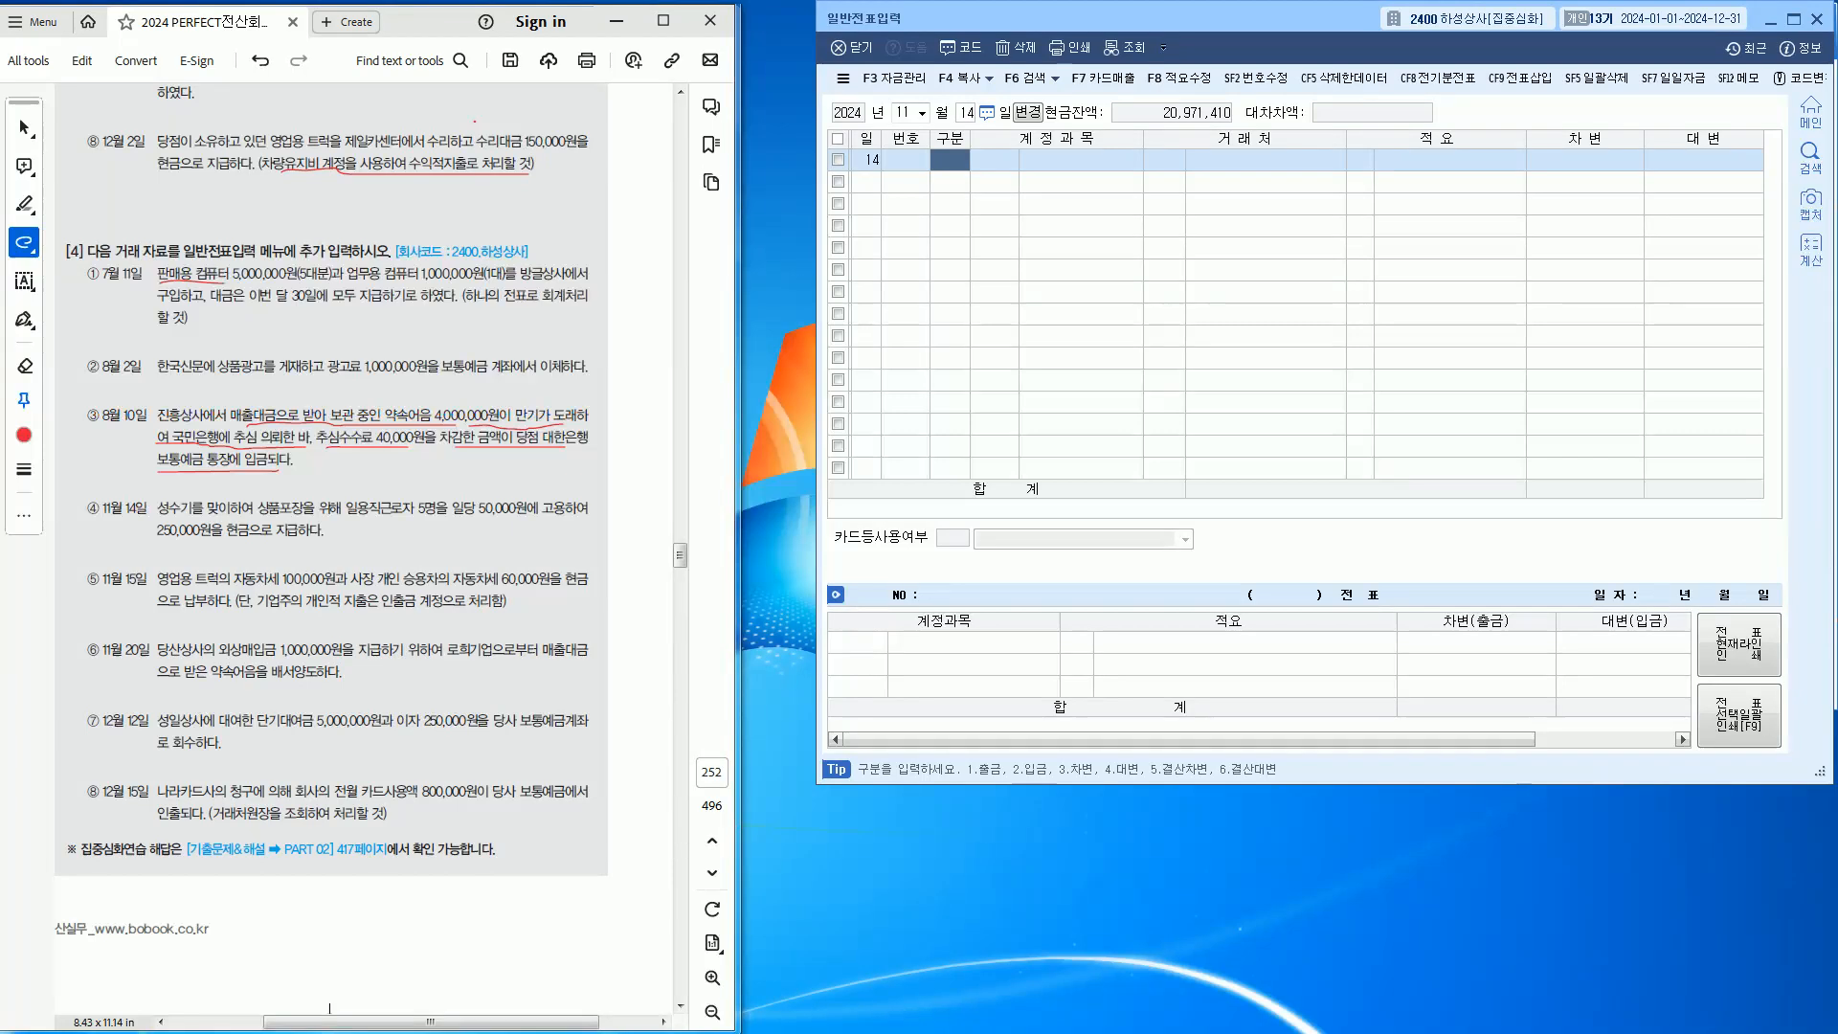
left_click_drag(347, 517, 404, 517)
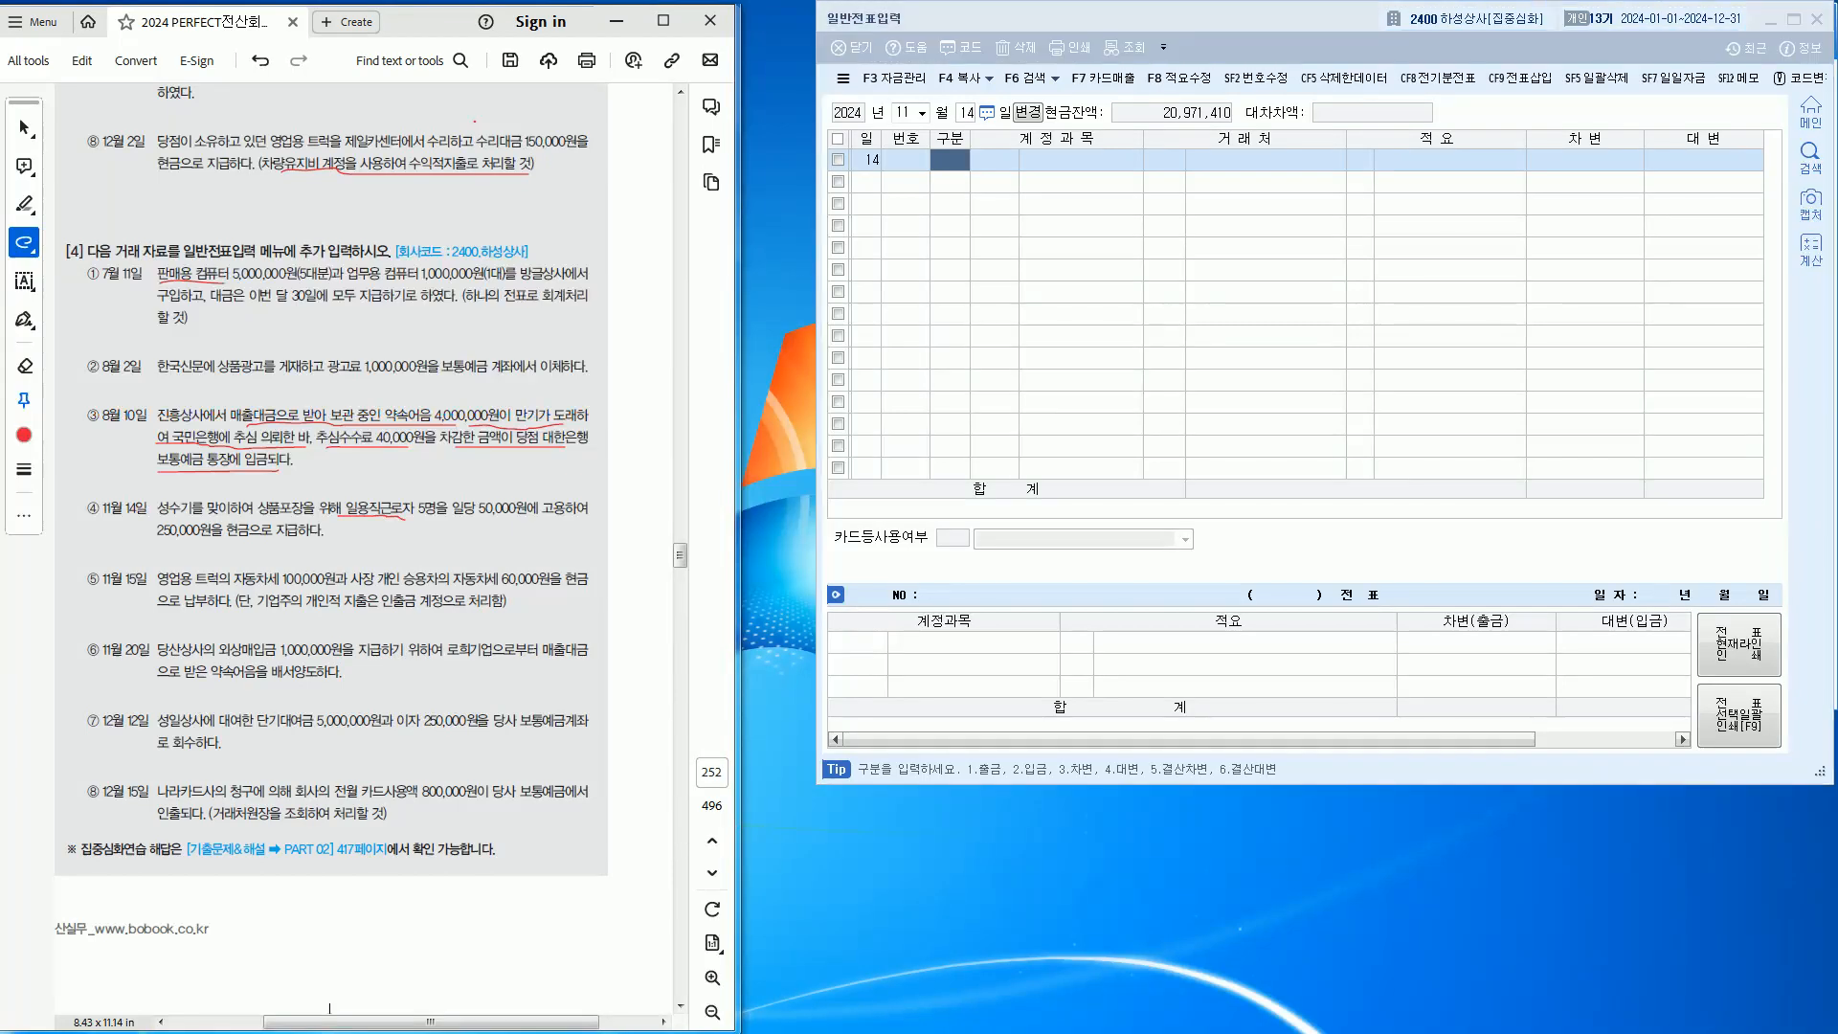
key("alt+Tab")
type("3")
key("Return")
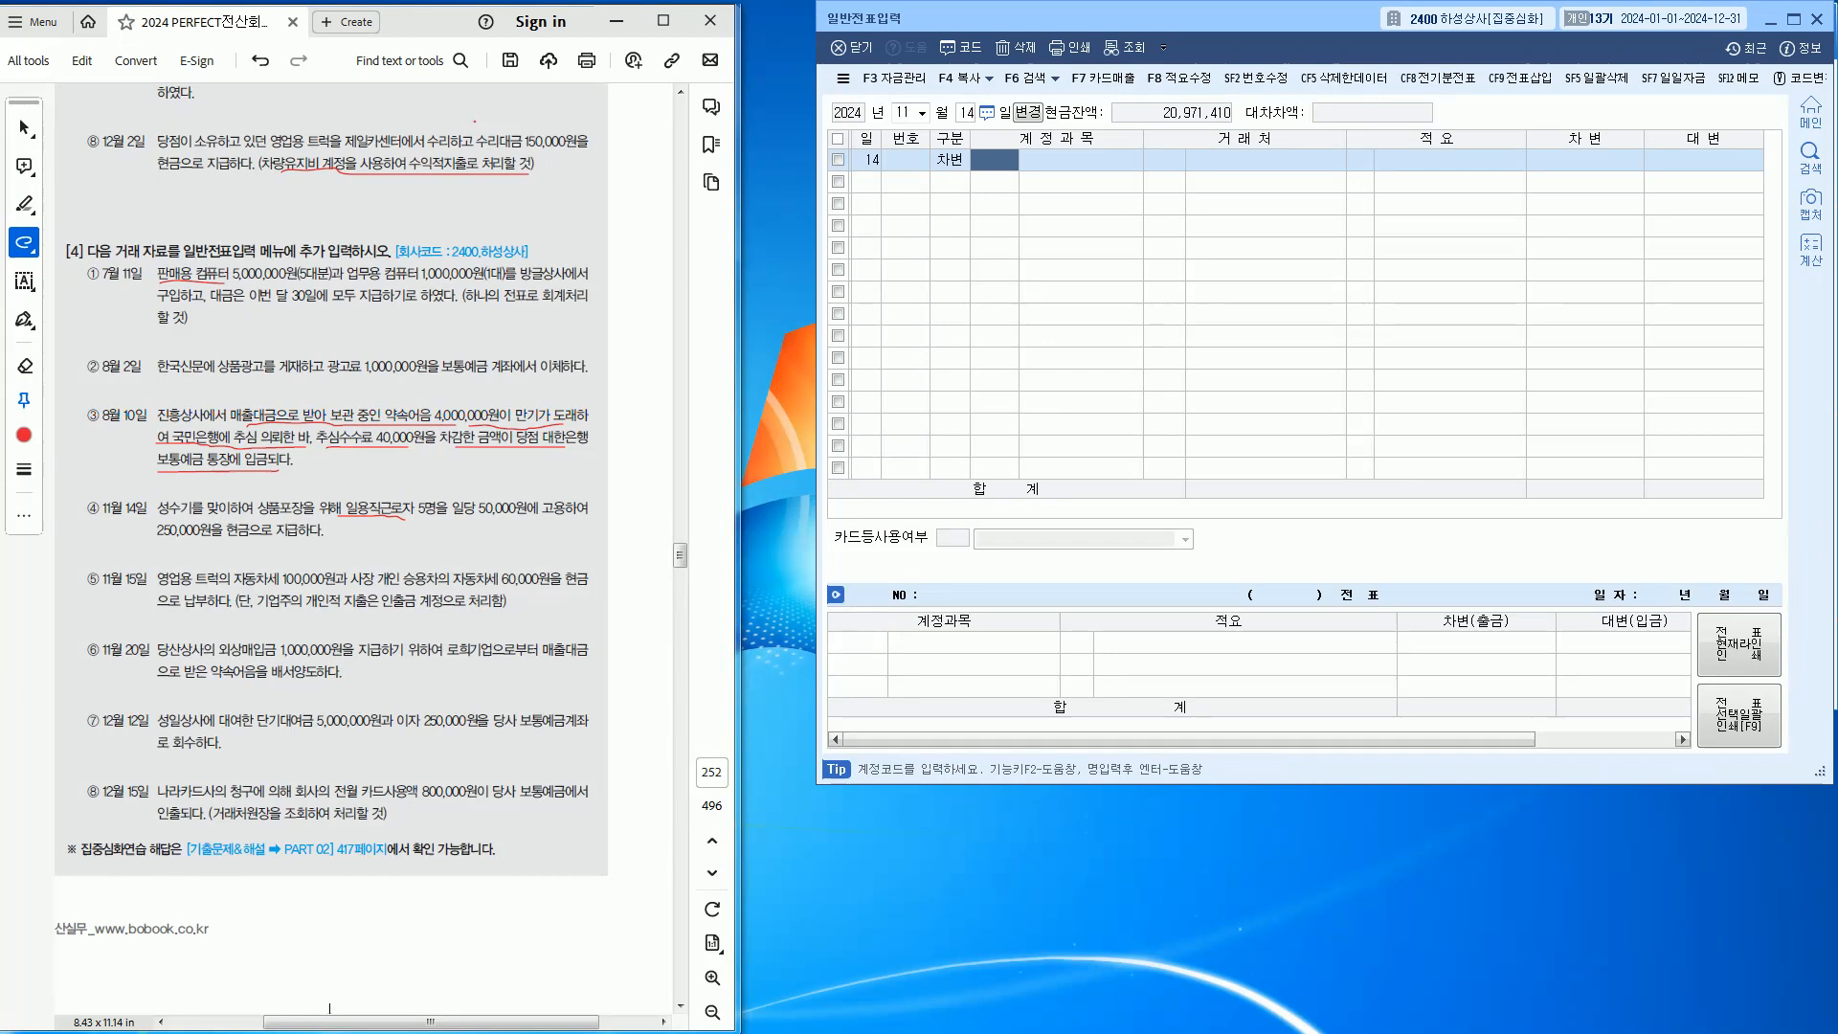
key("Left")
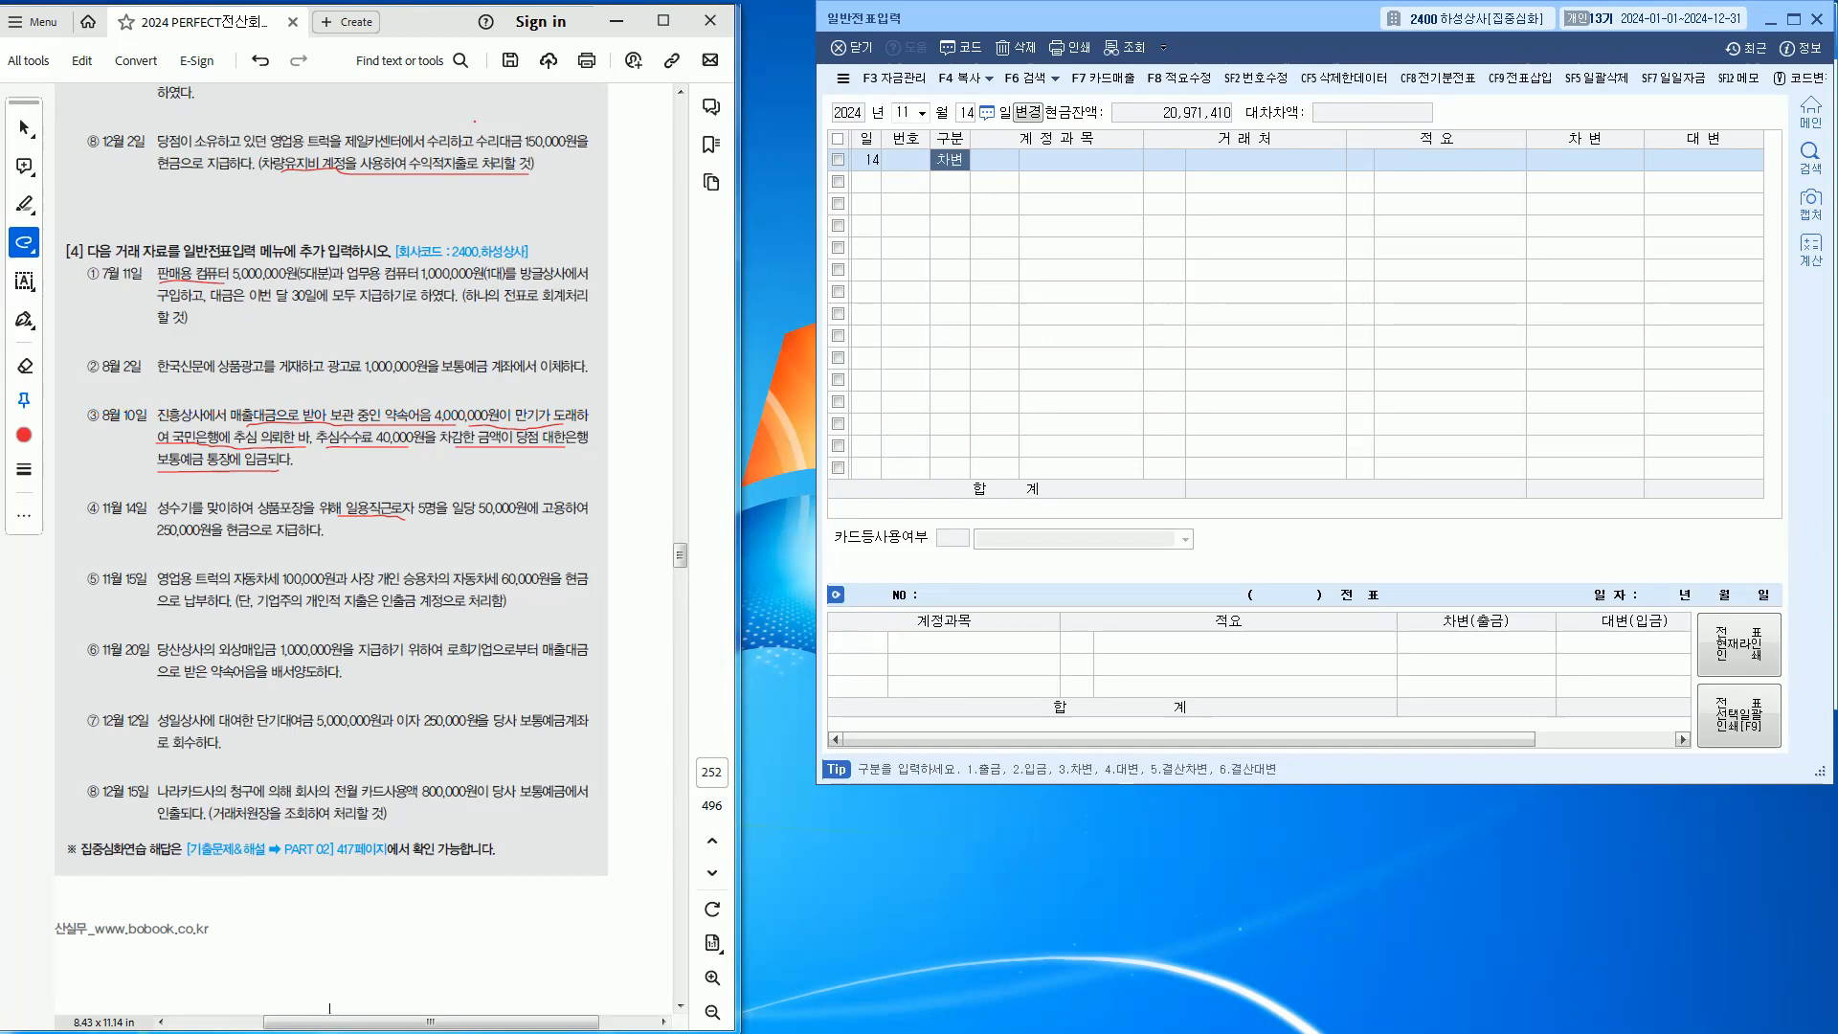
Enter a cash payment (출금) line for the 판매관리비 account 잡급 (0805) of 250,000 on November 14
type("1")
key("Return")
type("잡급")
key("Return")
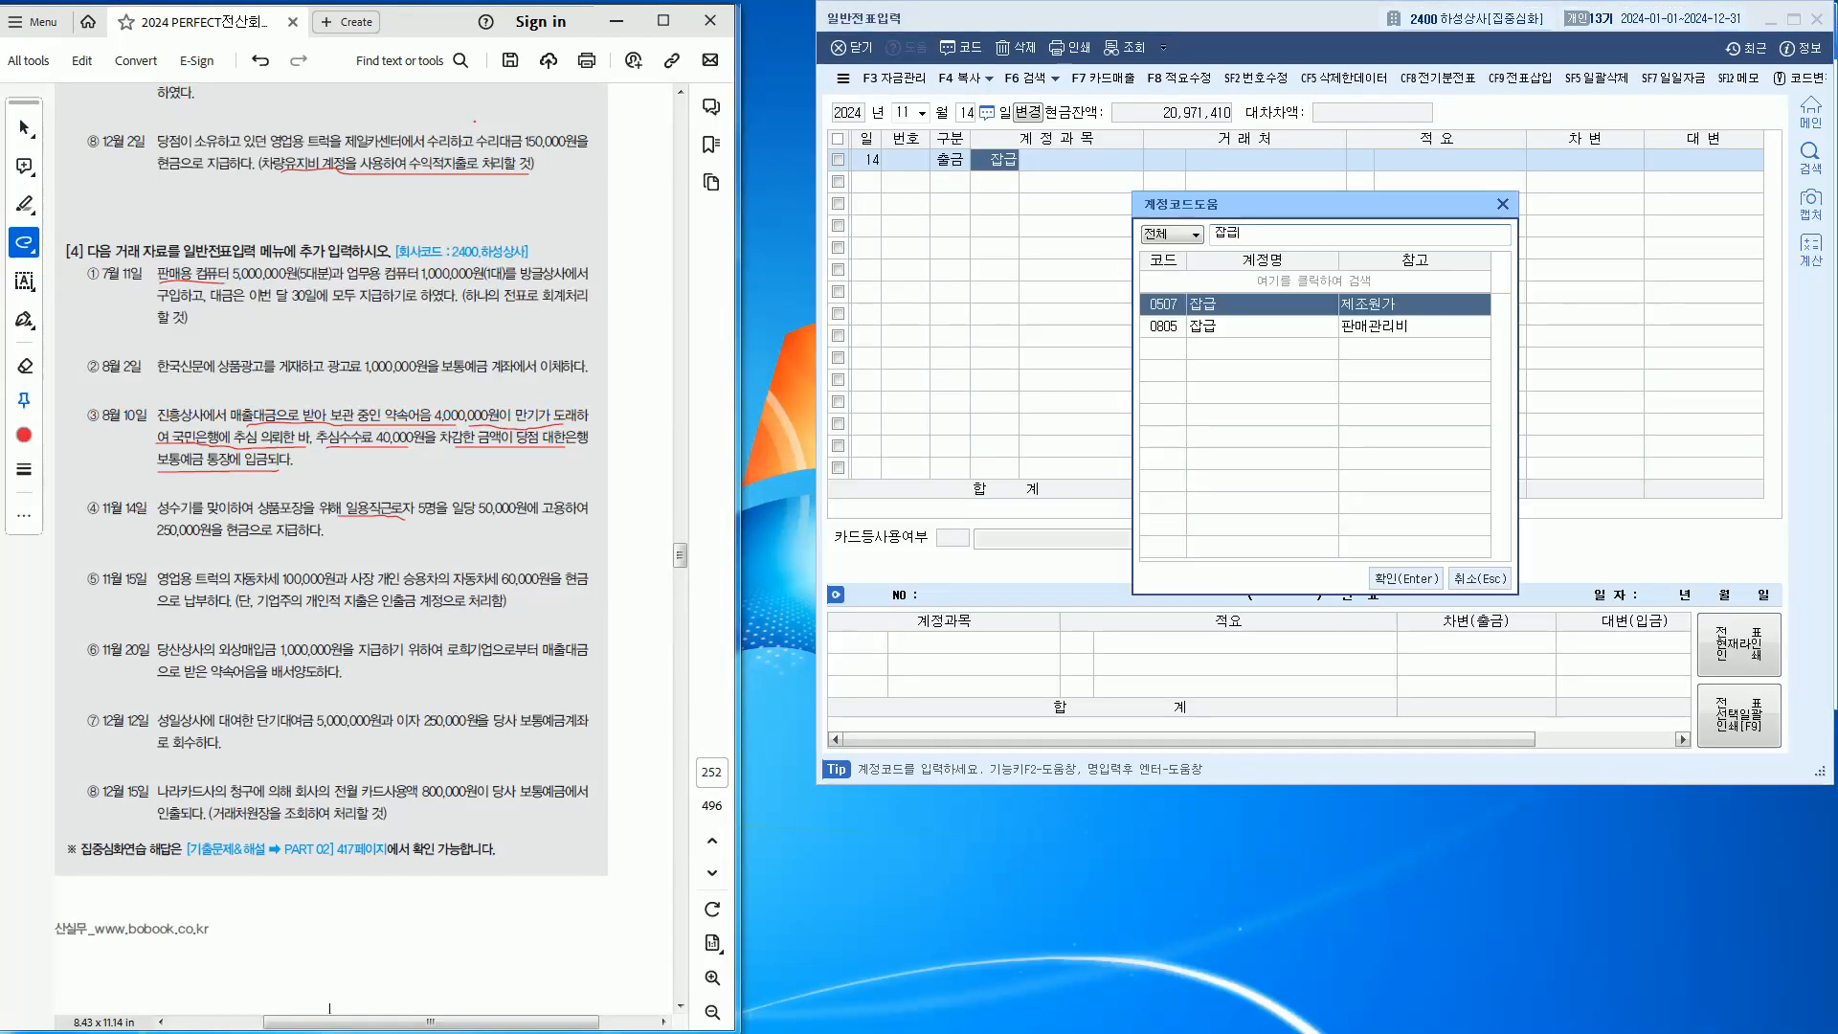
key("Down")
key("Return")
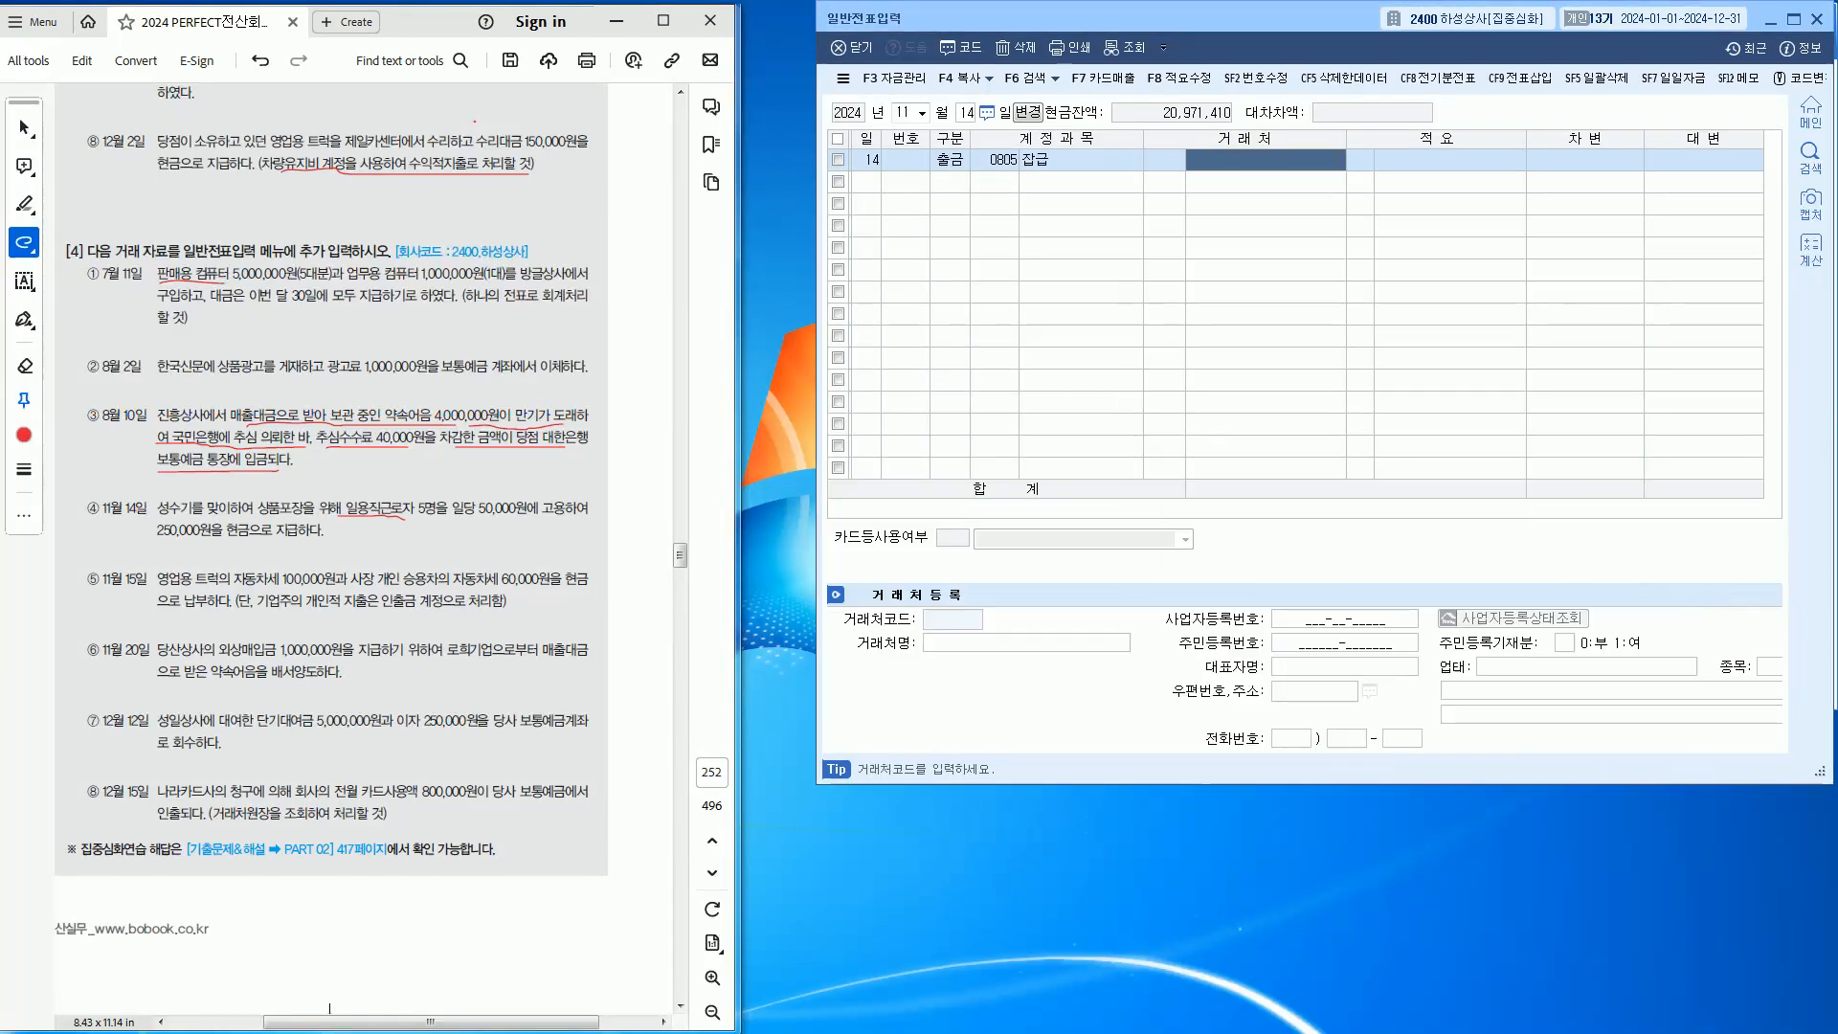
key("Return")
key("Return")
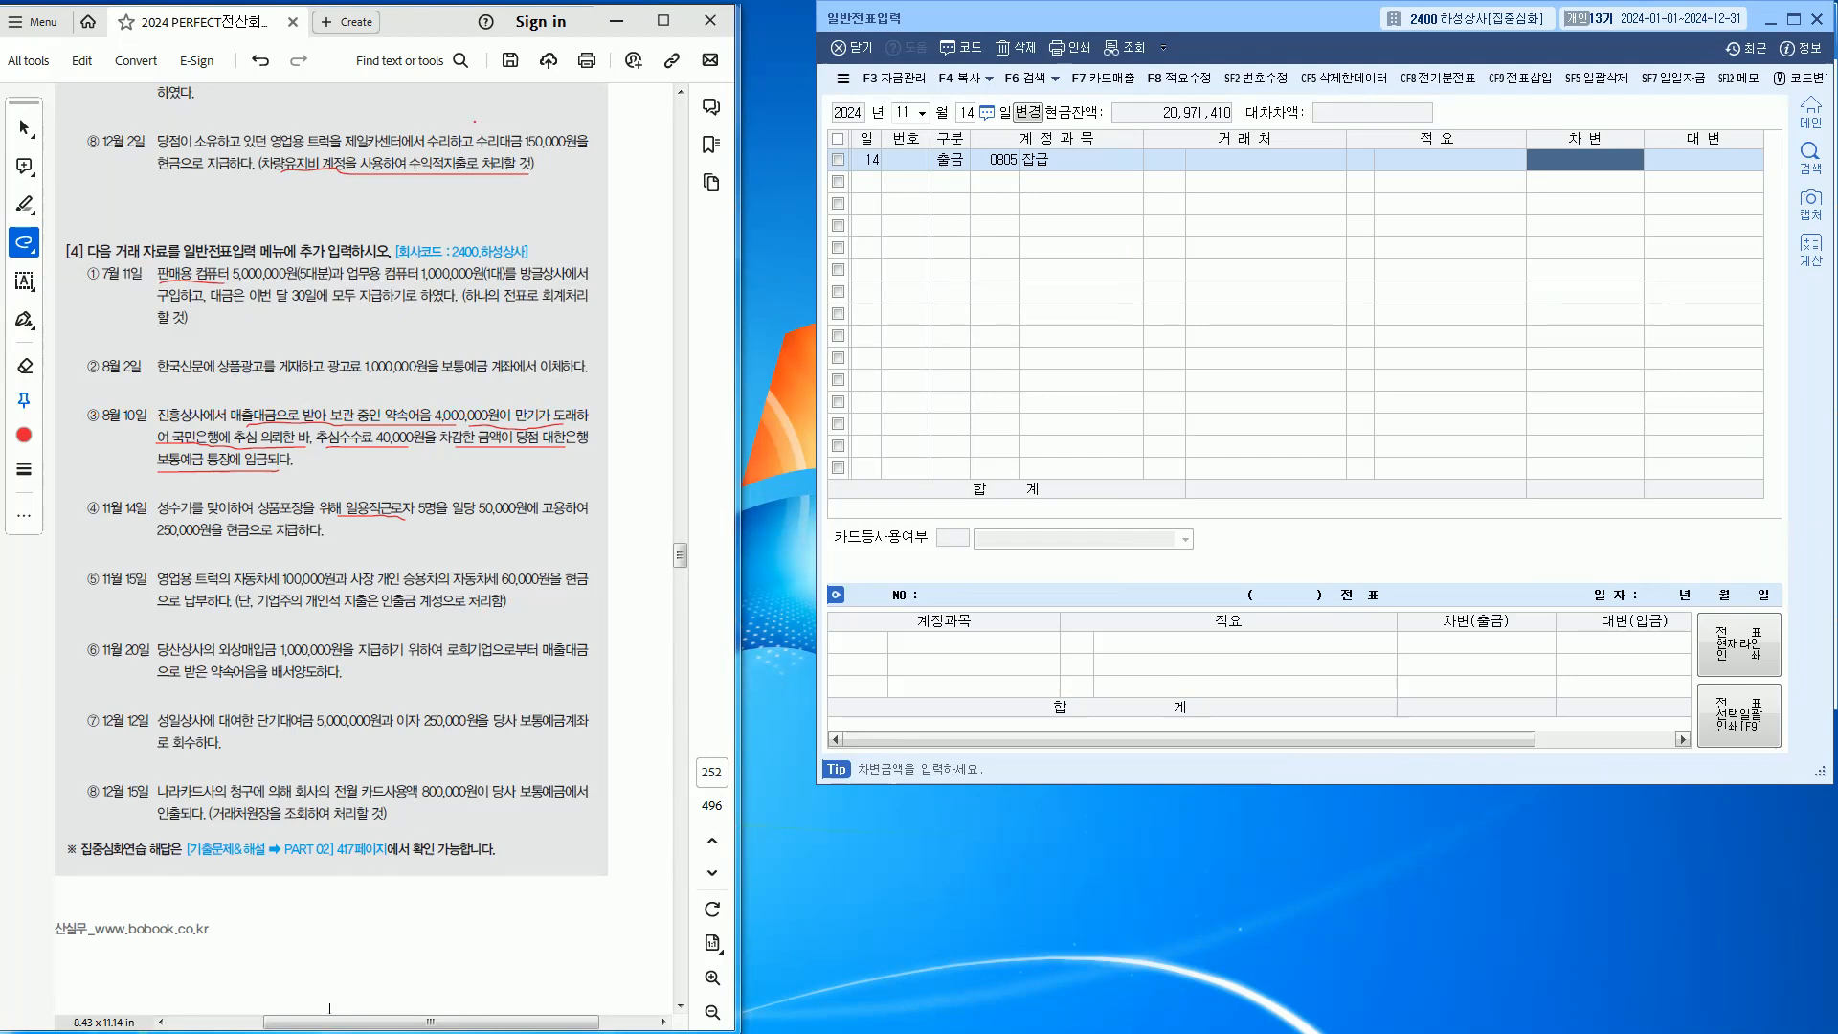
type("2500000")
key("Return")
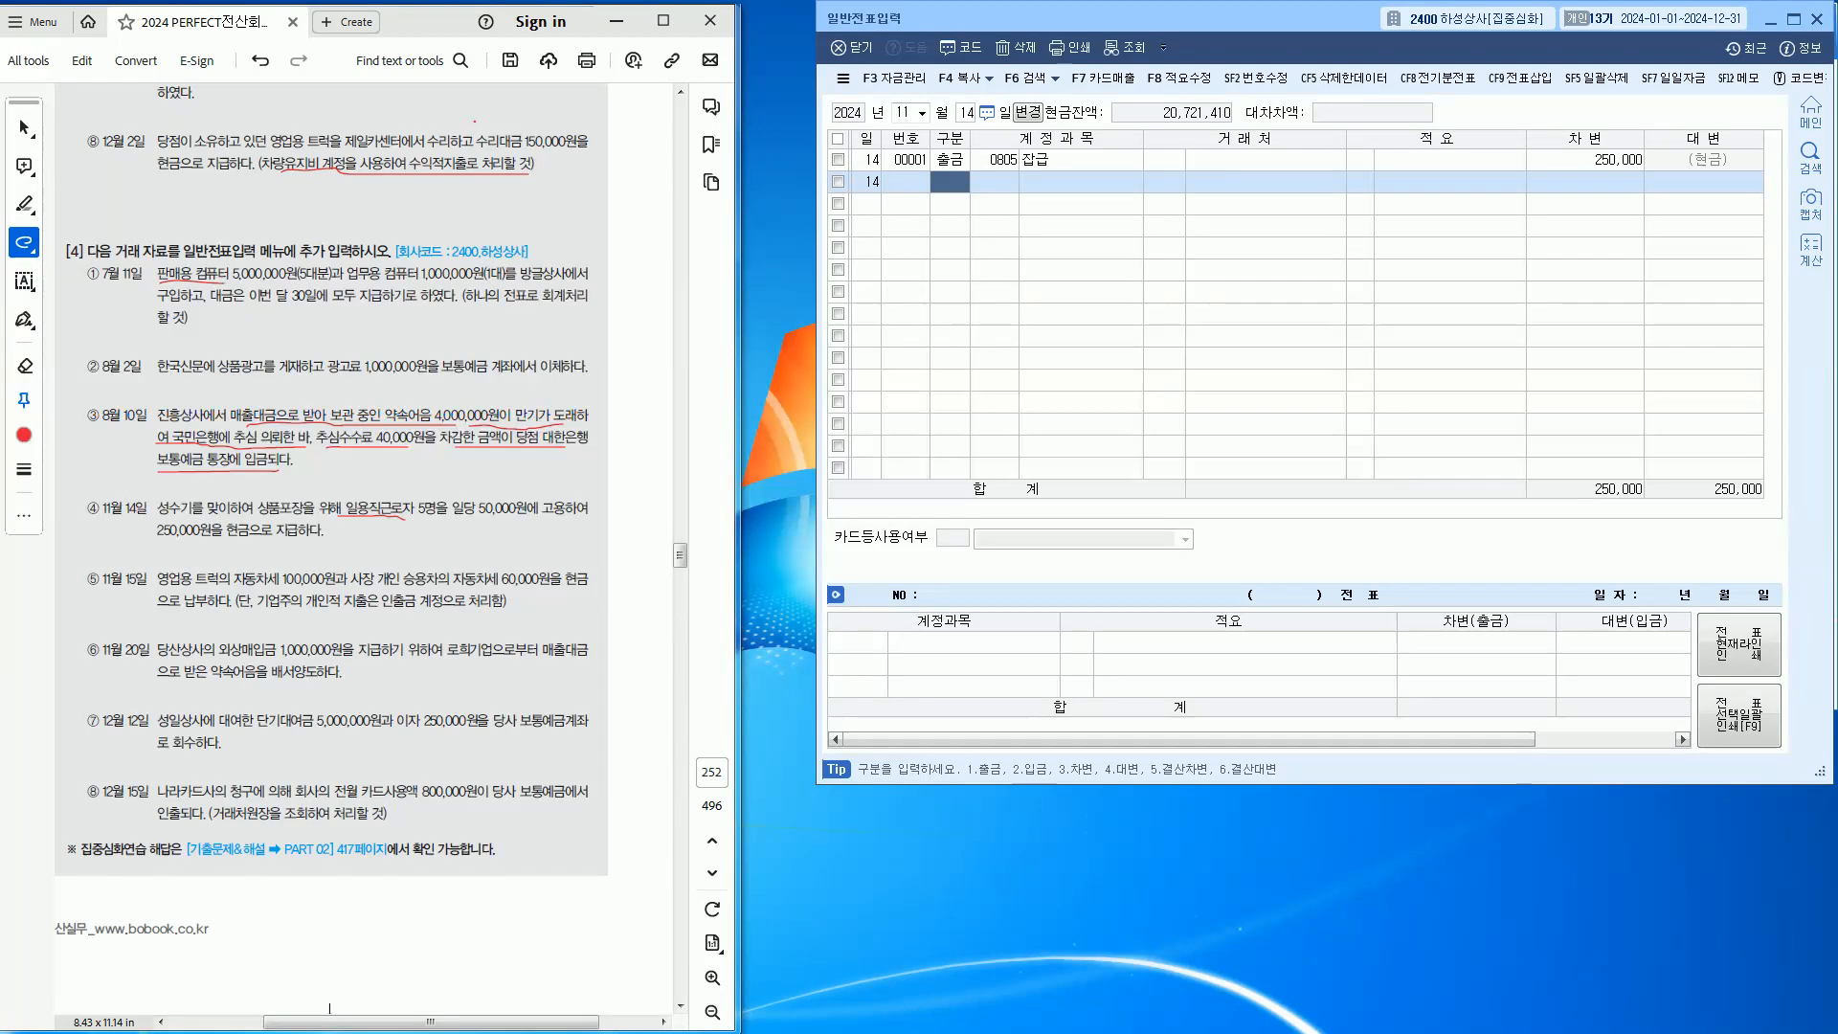
Underline the truck and private car tax details of the November 15 transaction in the PDF, and set the voucher date to November 15
left_click_drag(103, 594, 299, 589)
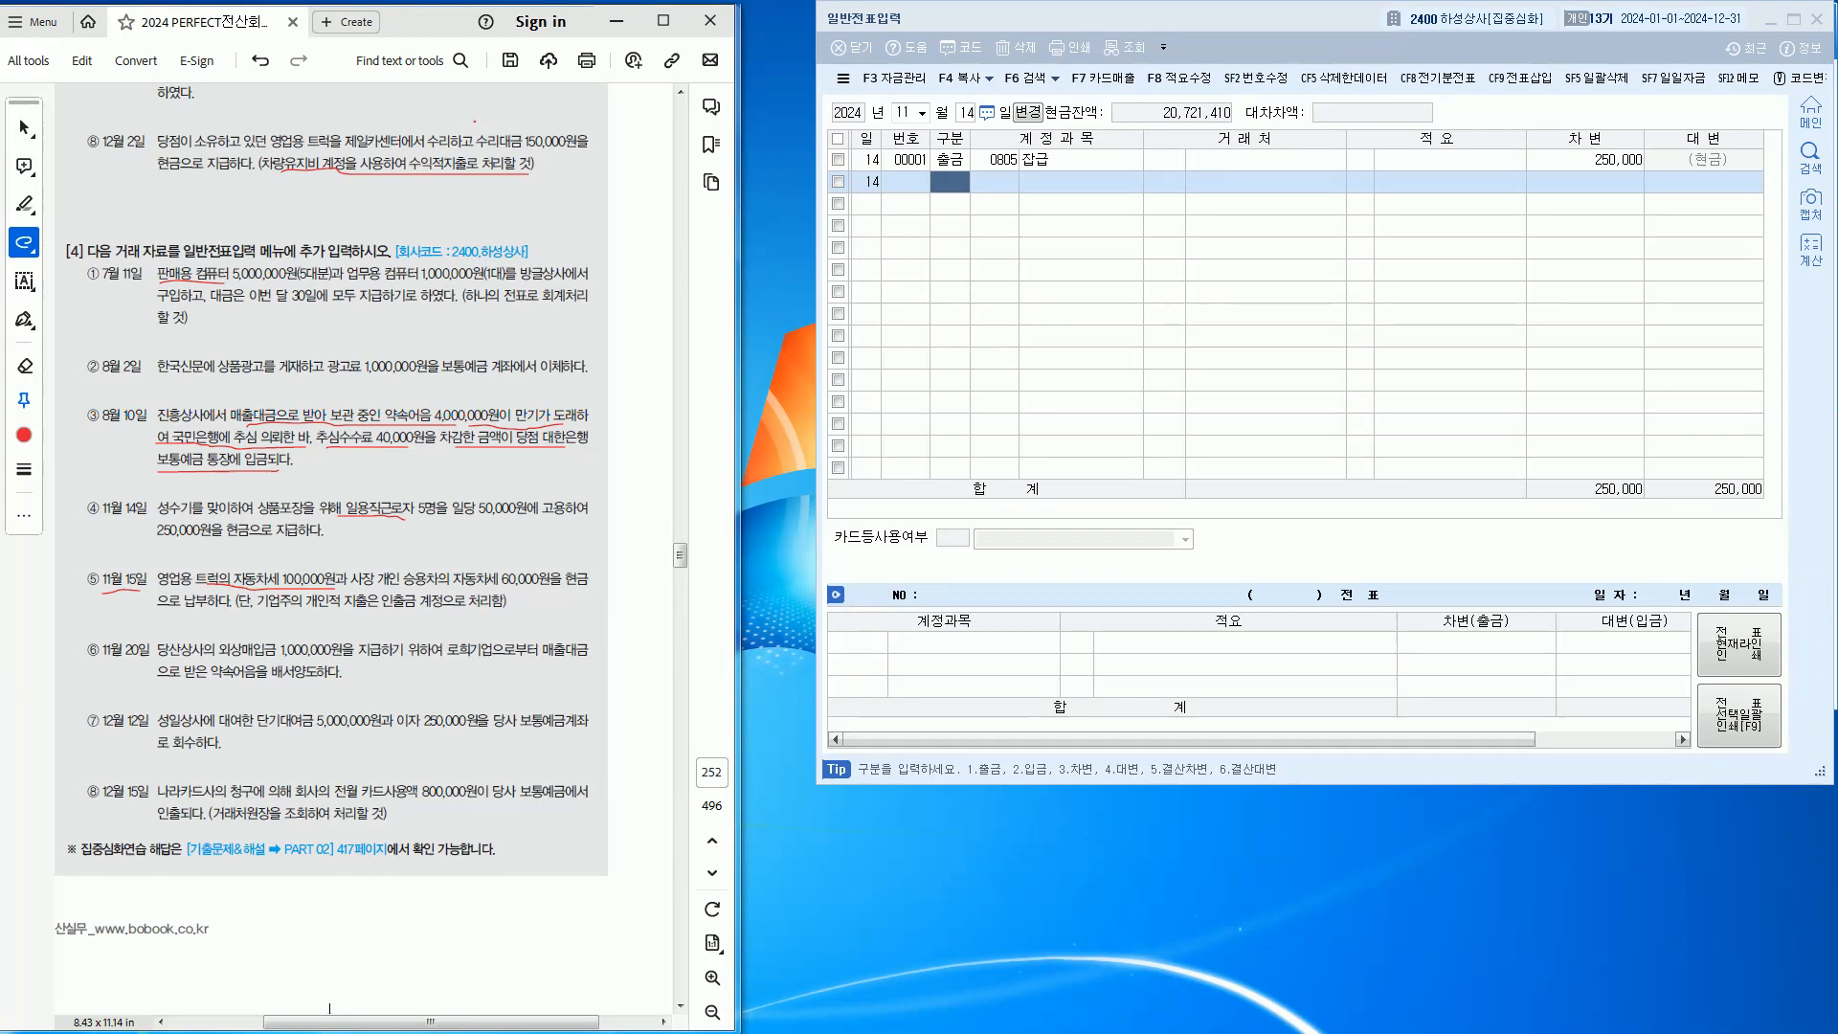
left_click_drag(393, 589, 568, 588)
left_click_drag(150, 612, 488, 610)
left_click_drag(351, 545, 349, 593)
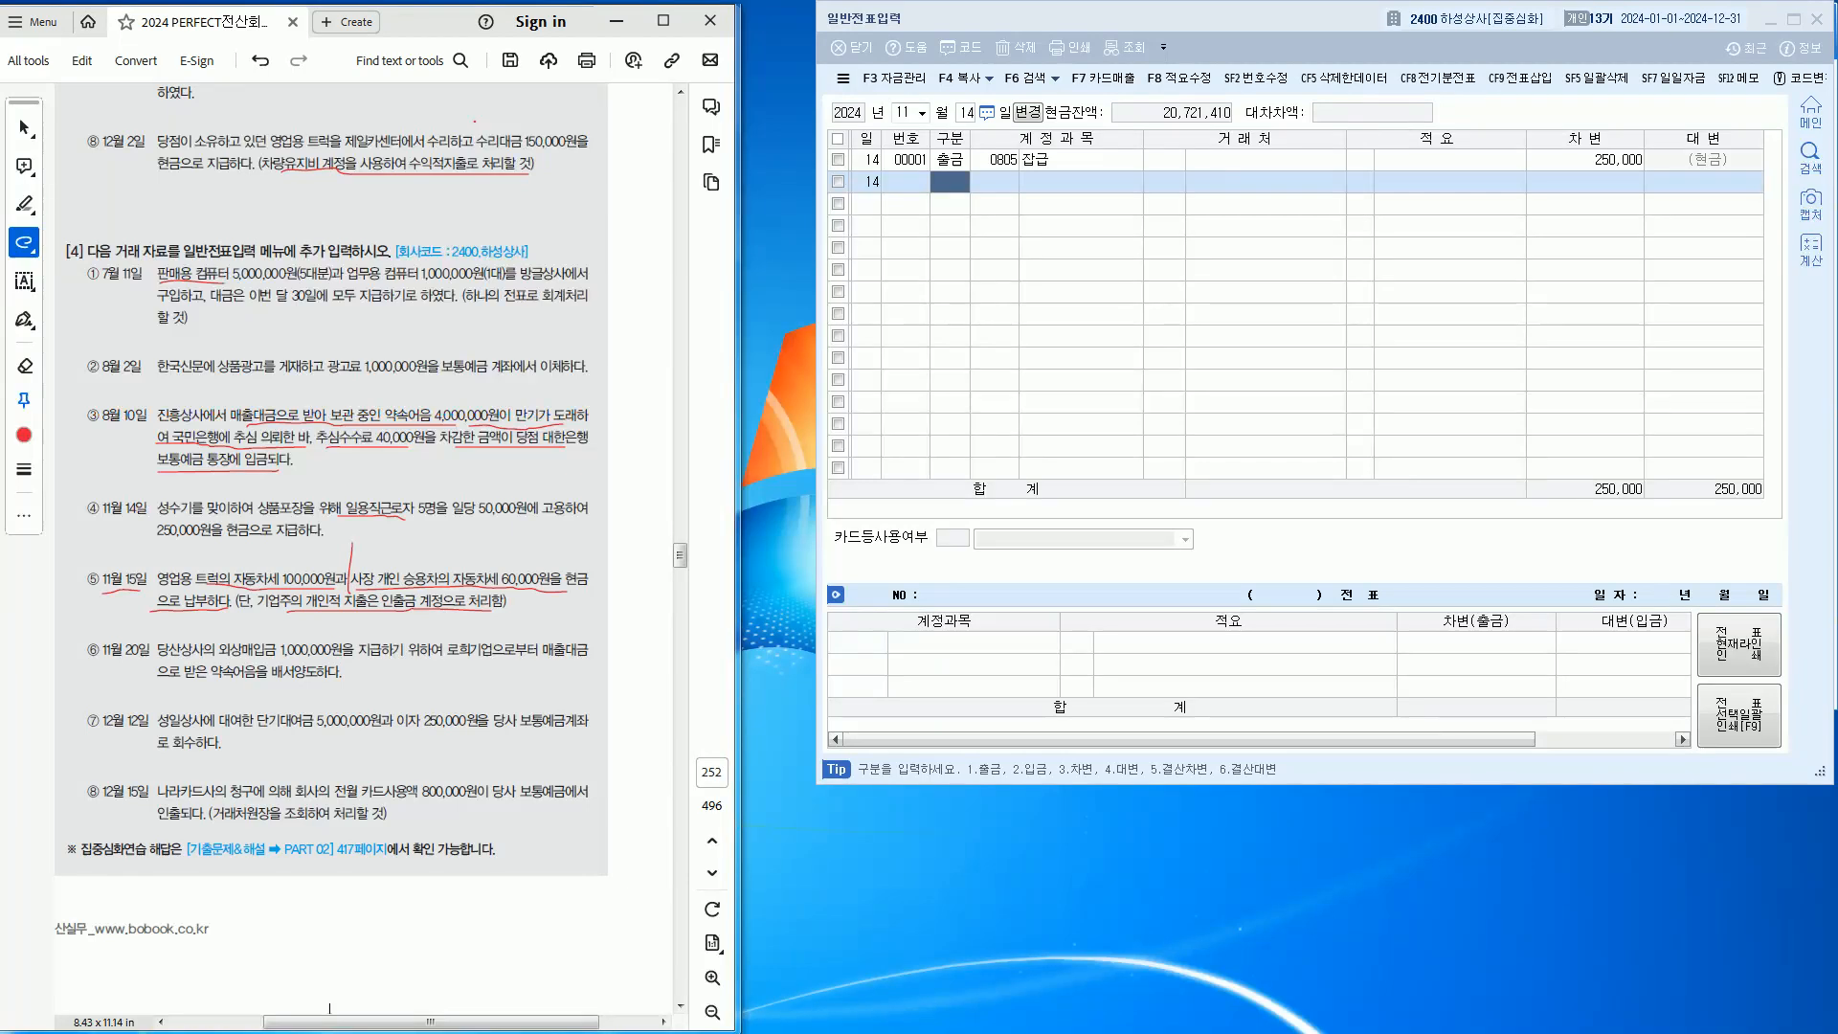
left_click(967, 113)
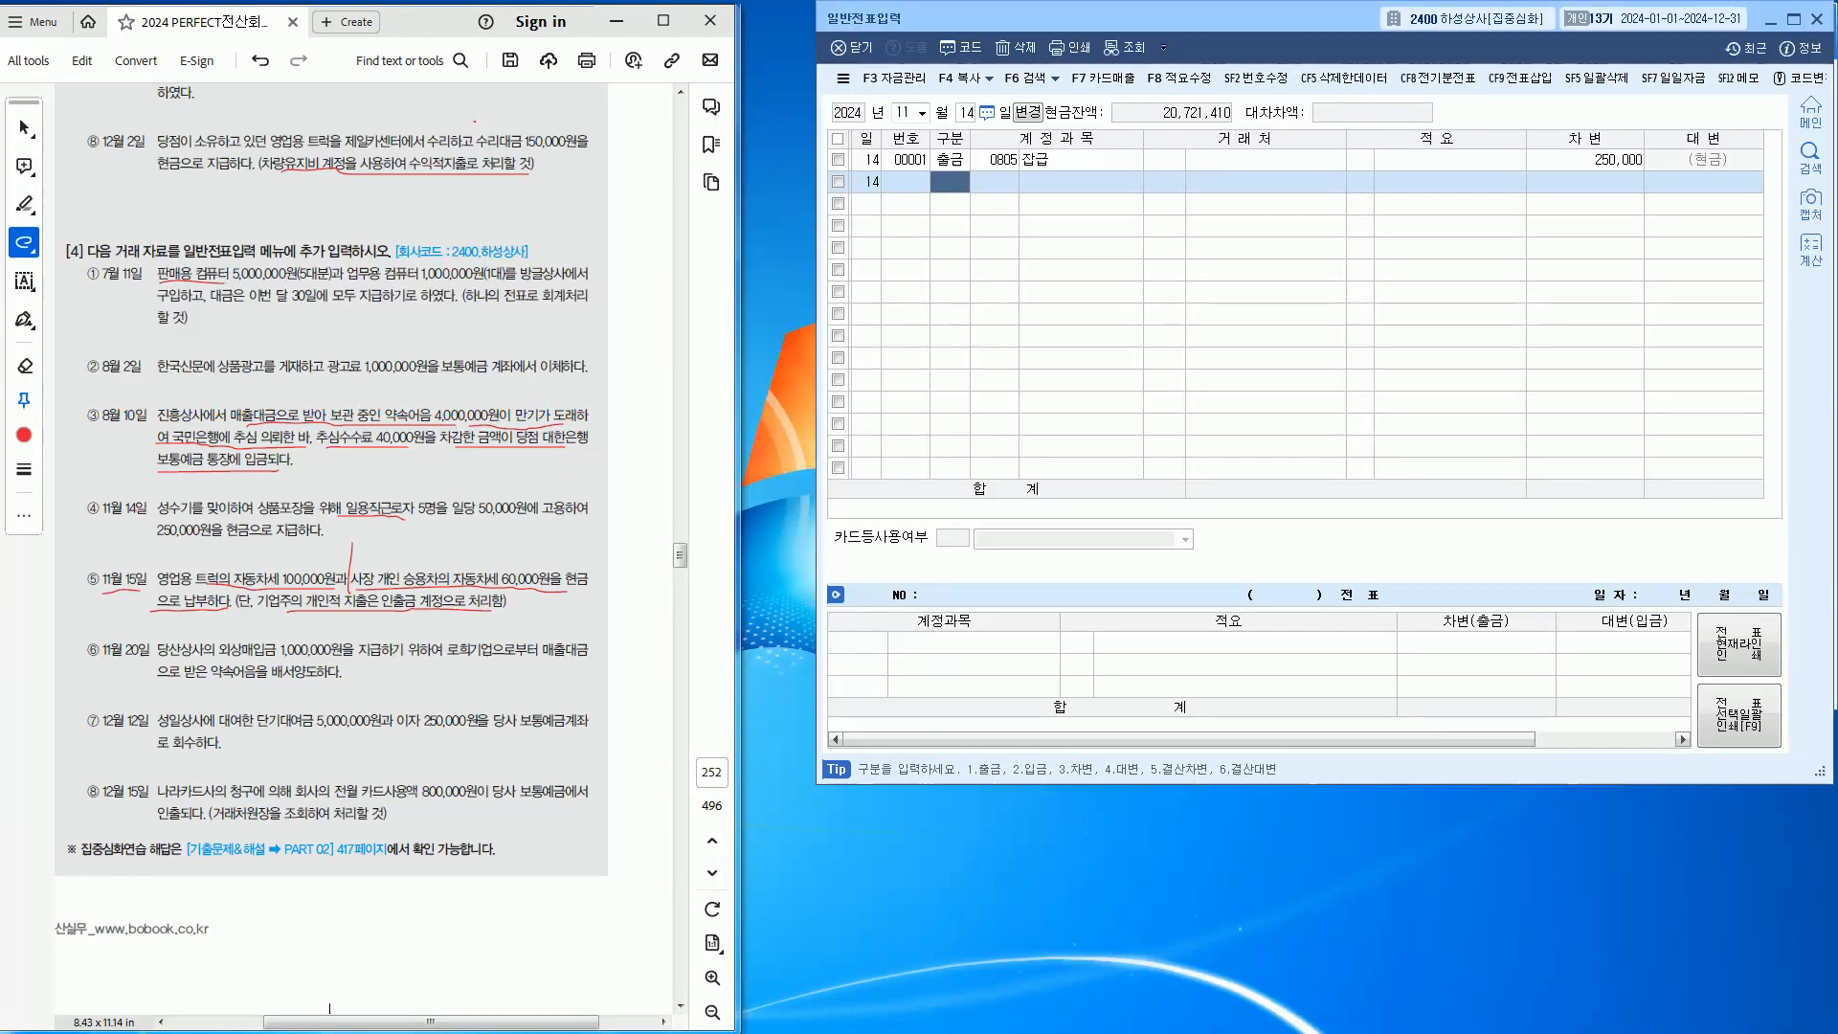
type("15")
key("Return")
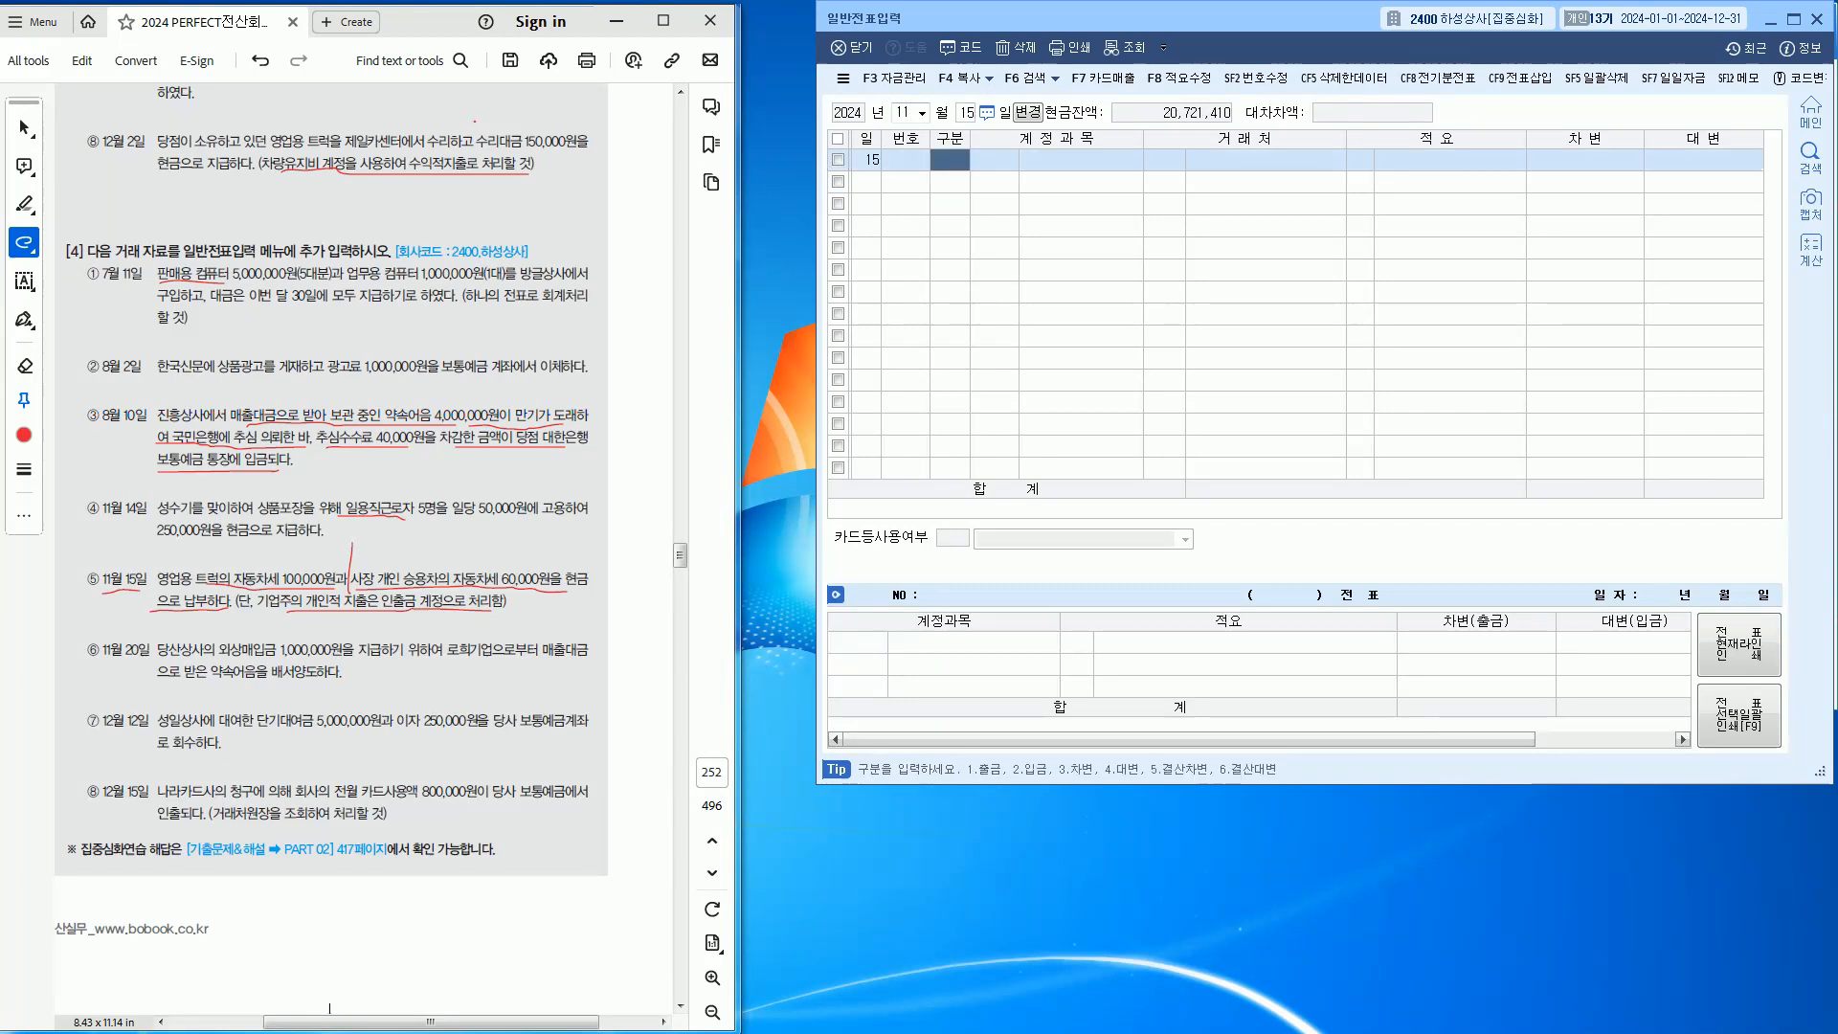
Enter a debit line for the 판매관리비 account 세금과공과 (0817) of 100,000 on November 15
type("3")
key("Return")
type("세금")
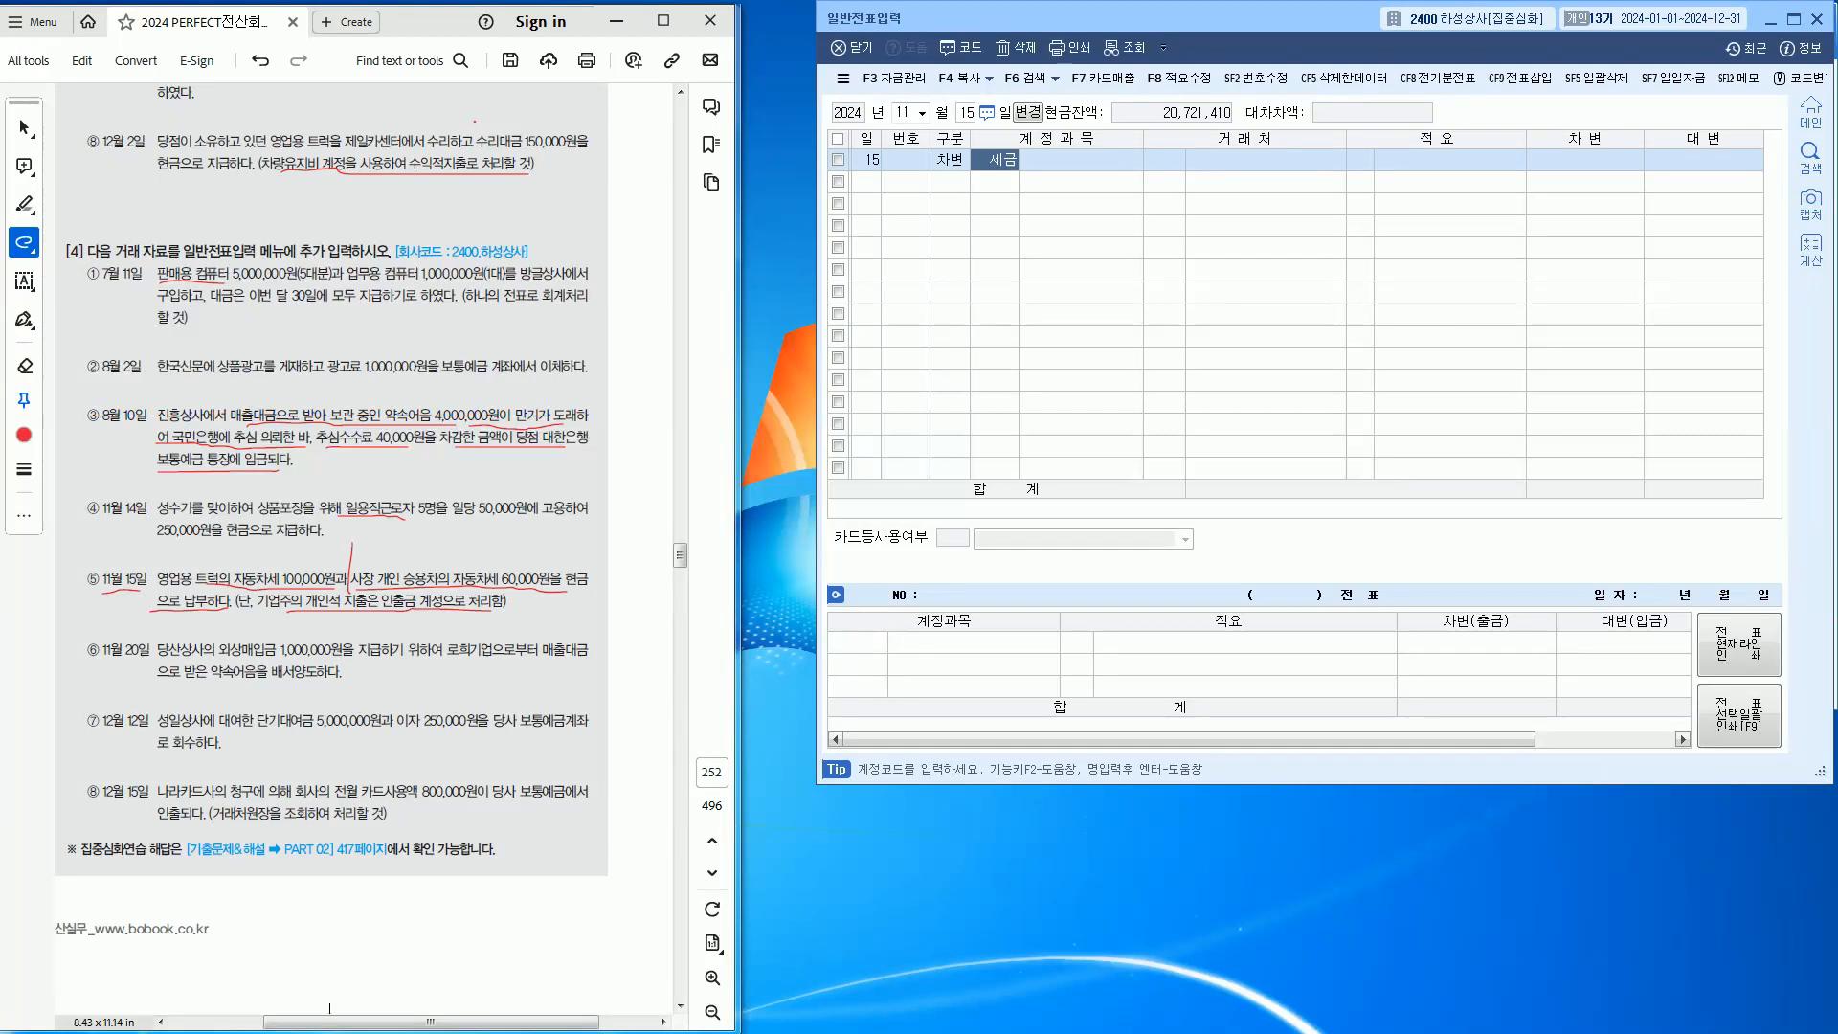
key("Return")
key("Down")
key("Down")
key("Down")
key("Down")
key("Down")
key("Down")
key("Down")
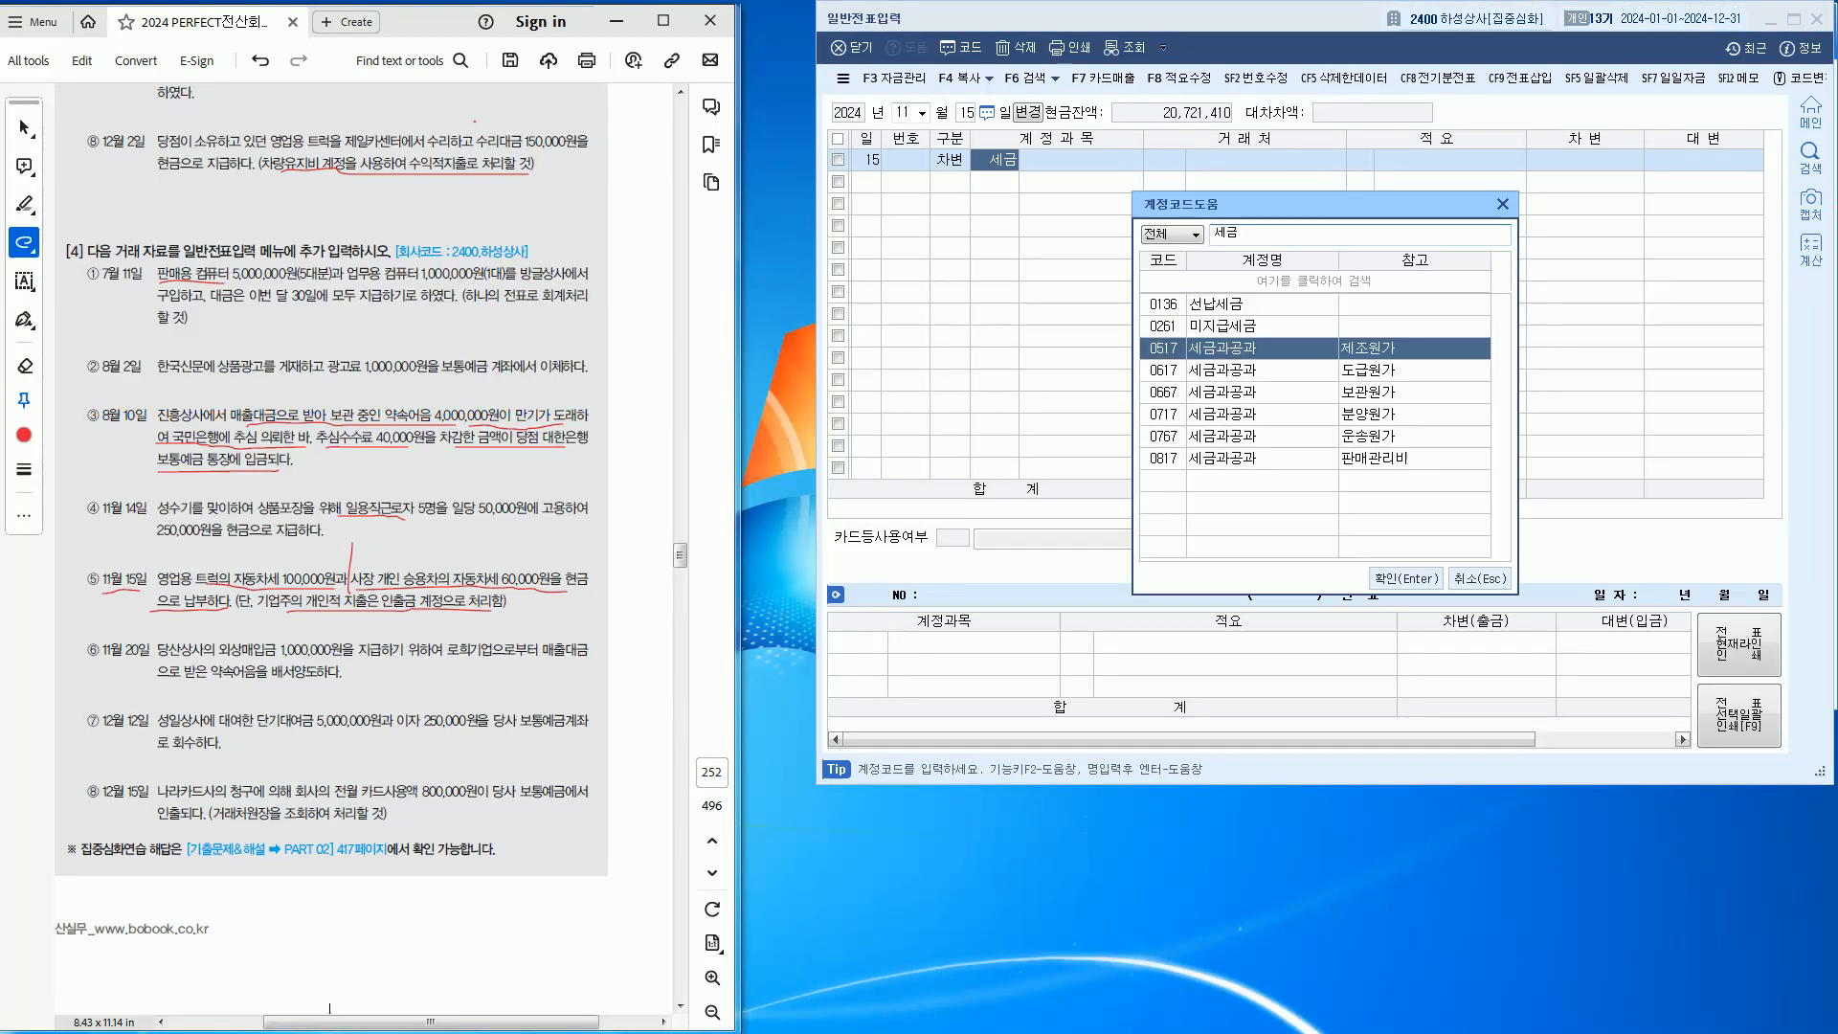
key("Return")
key("Return")
key("Return")
key("Return")
key("Return")
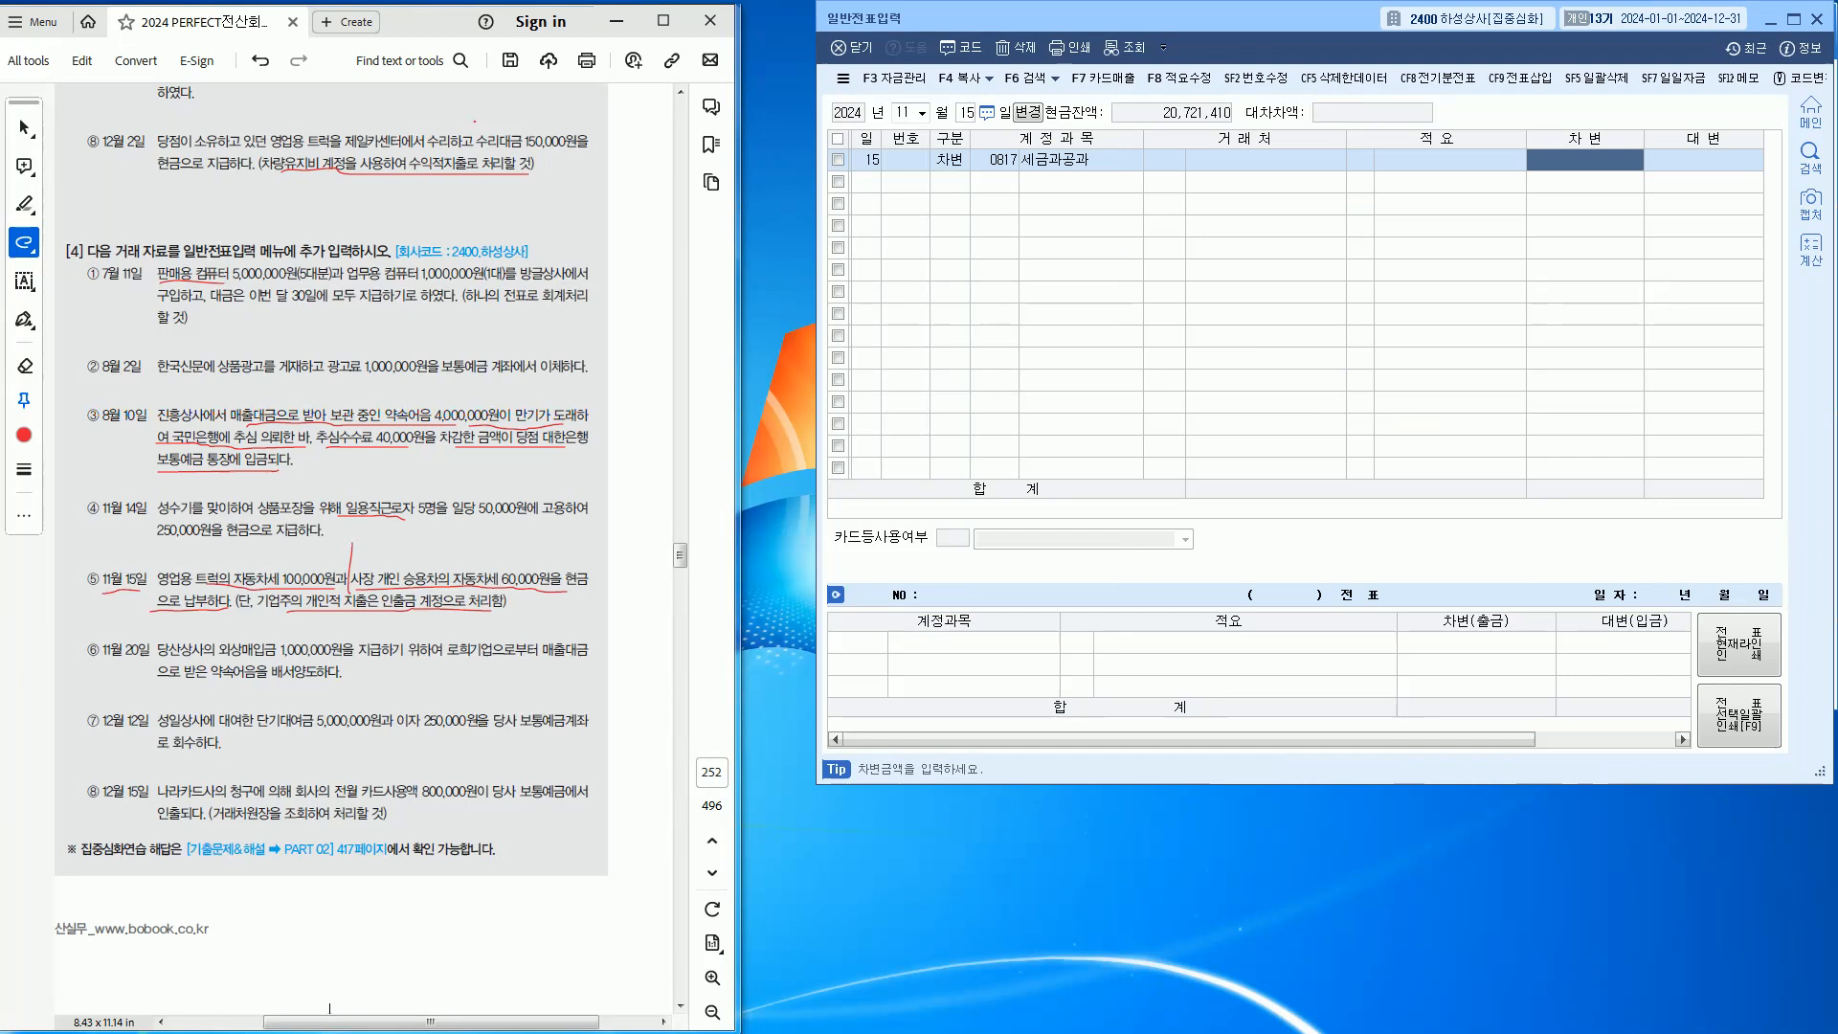
type("1000")
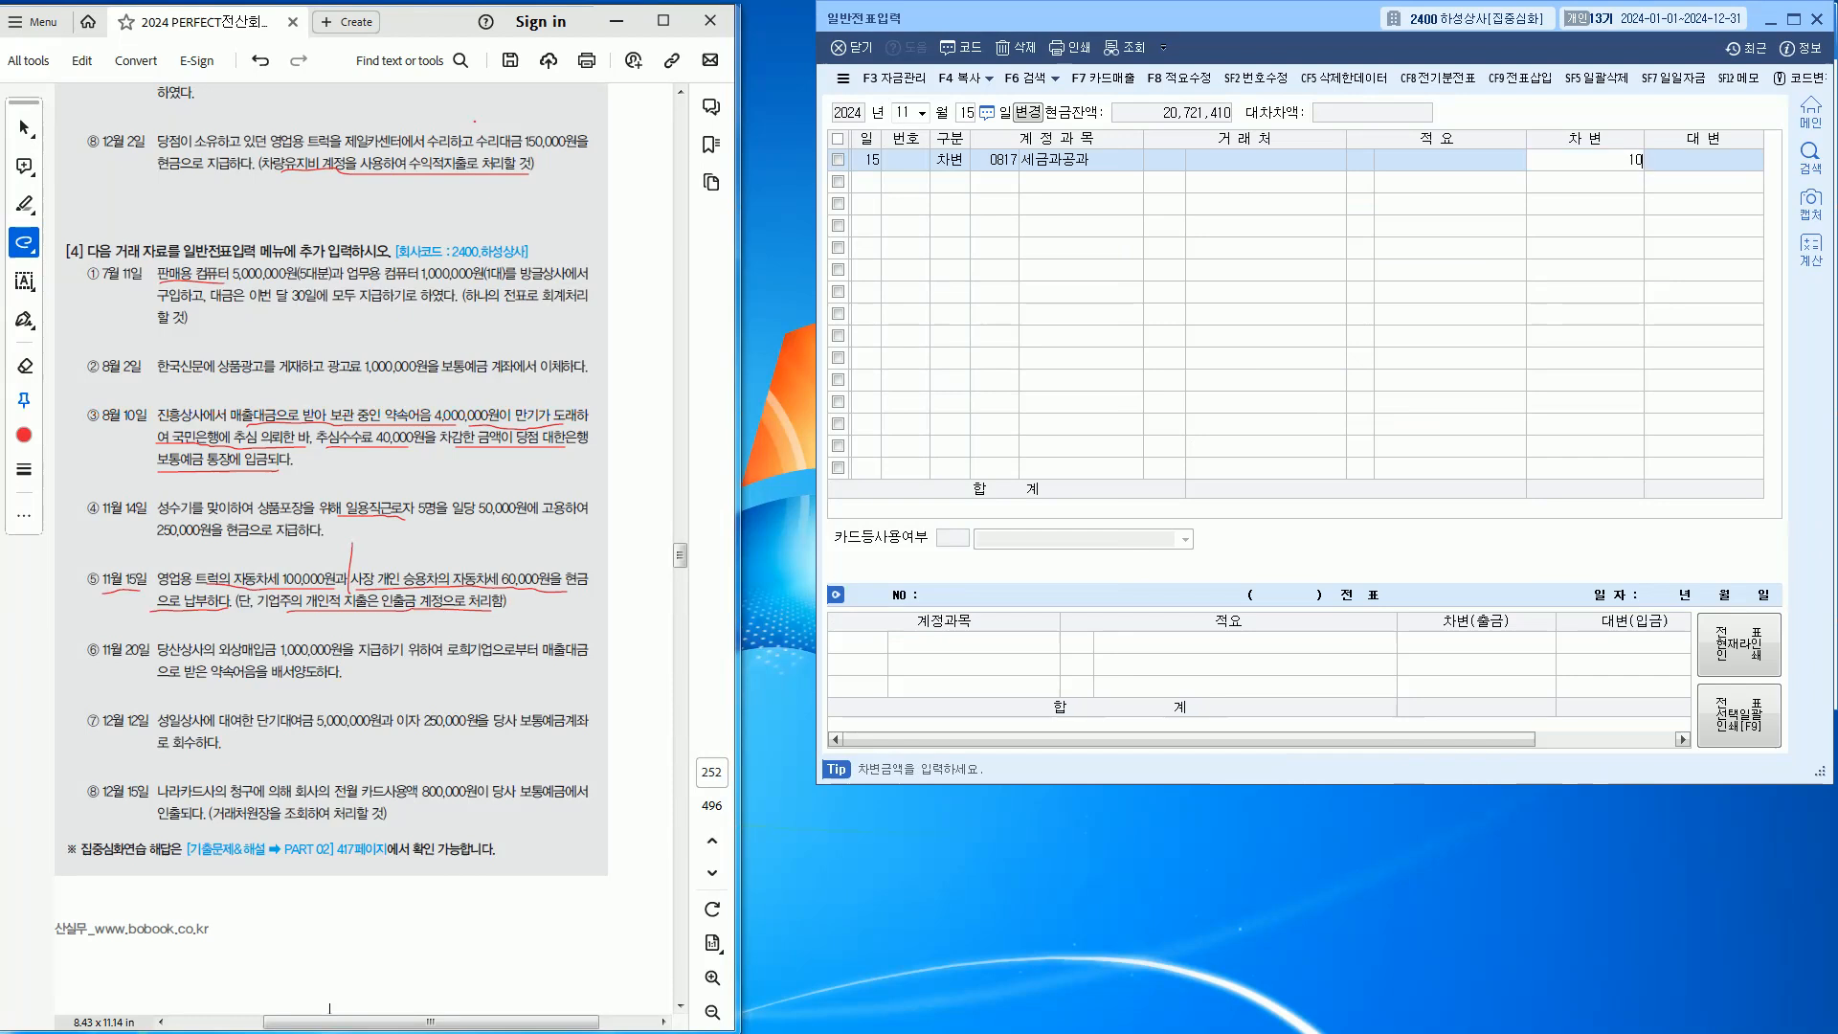
key("BackSpace")
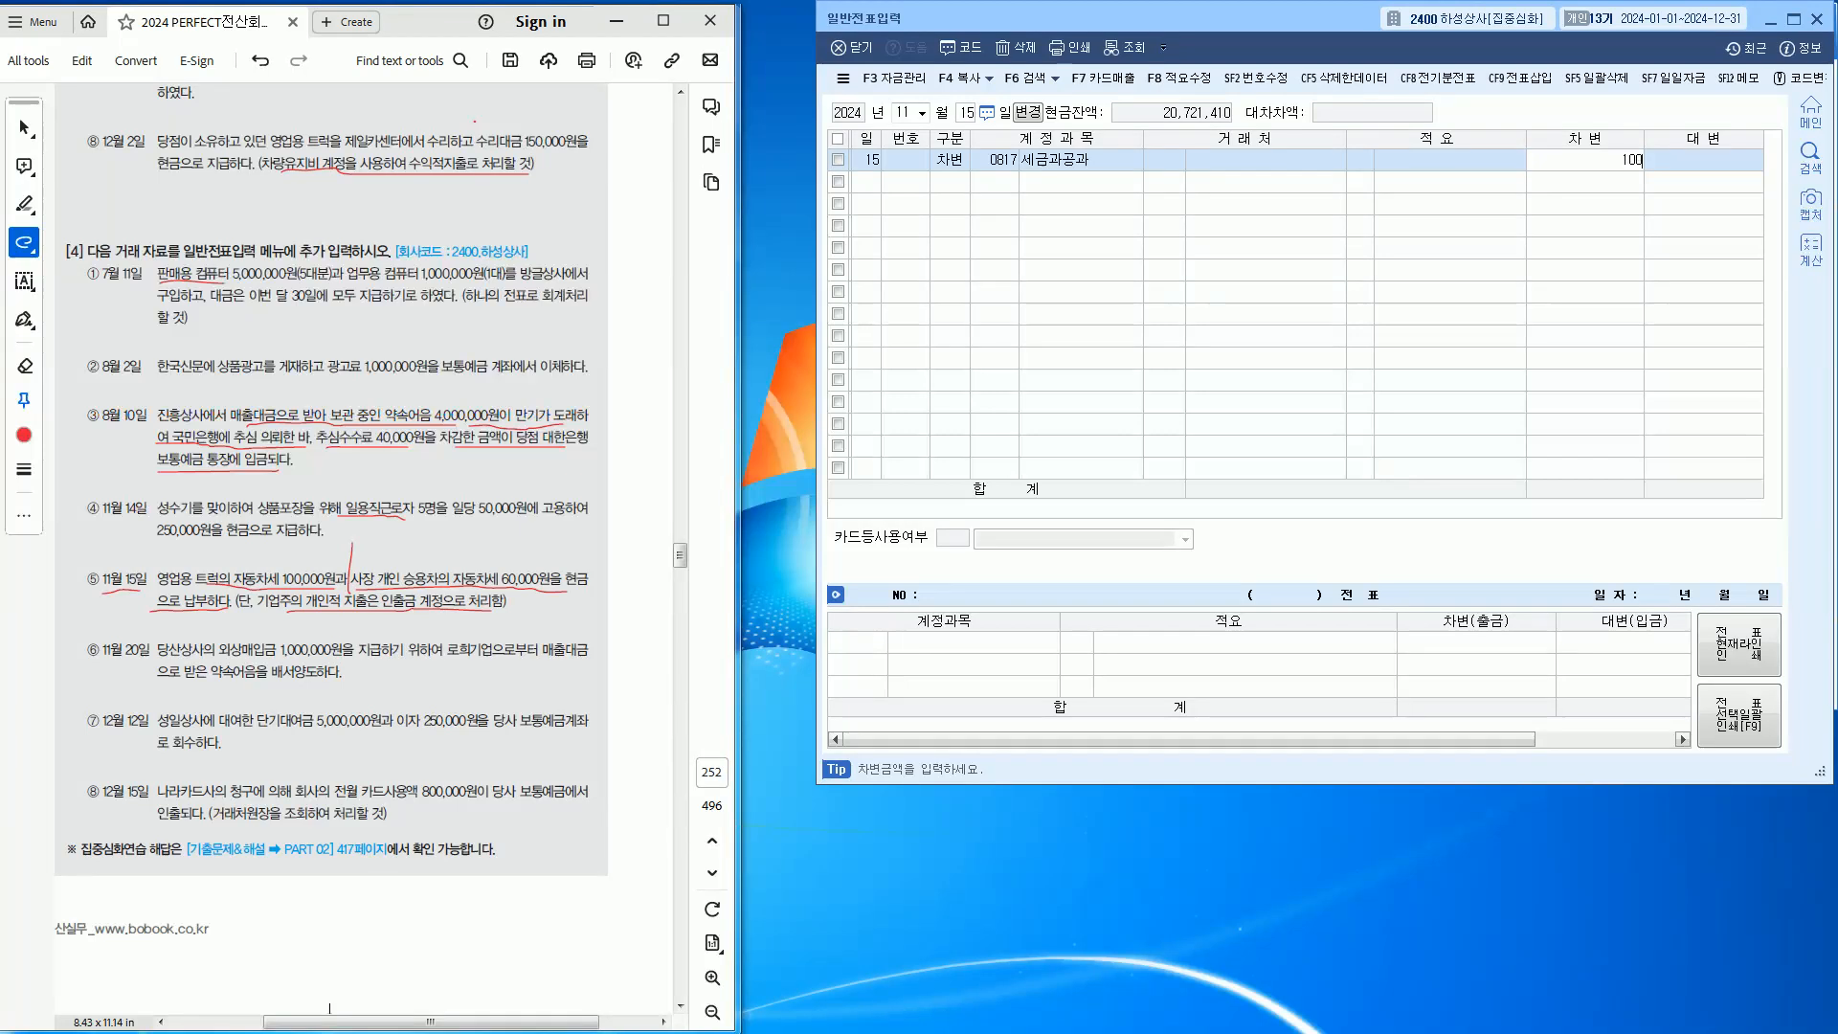
key("Return")
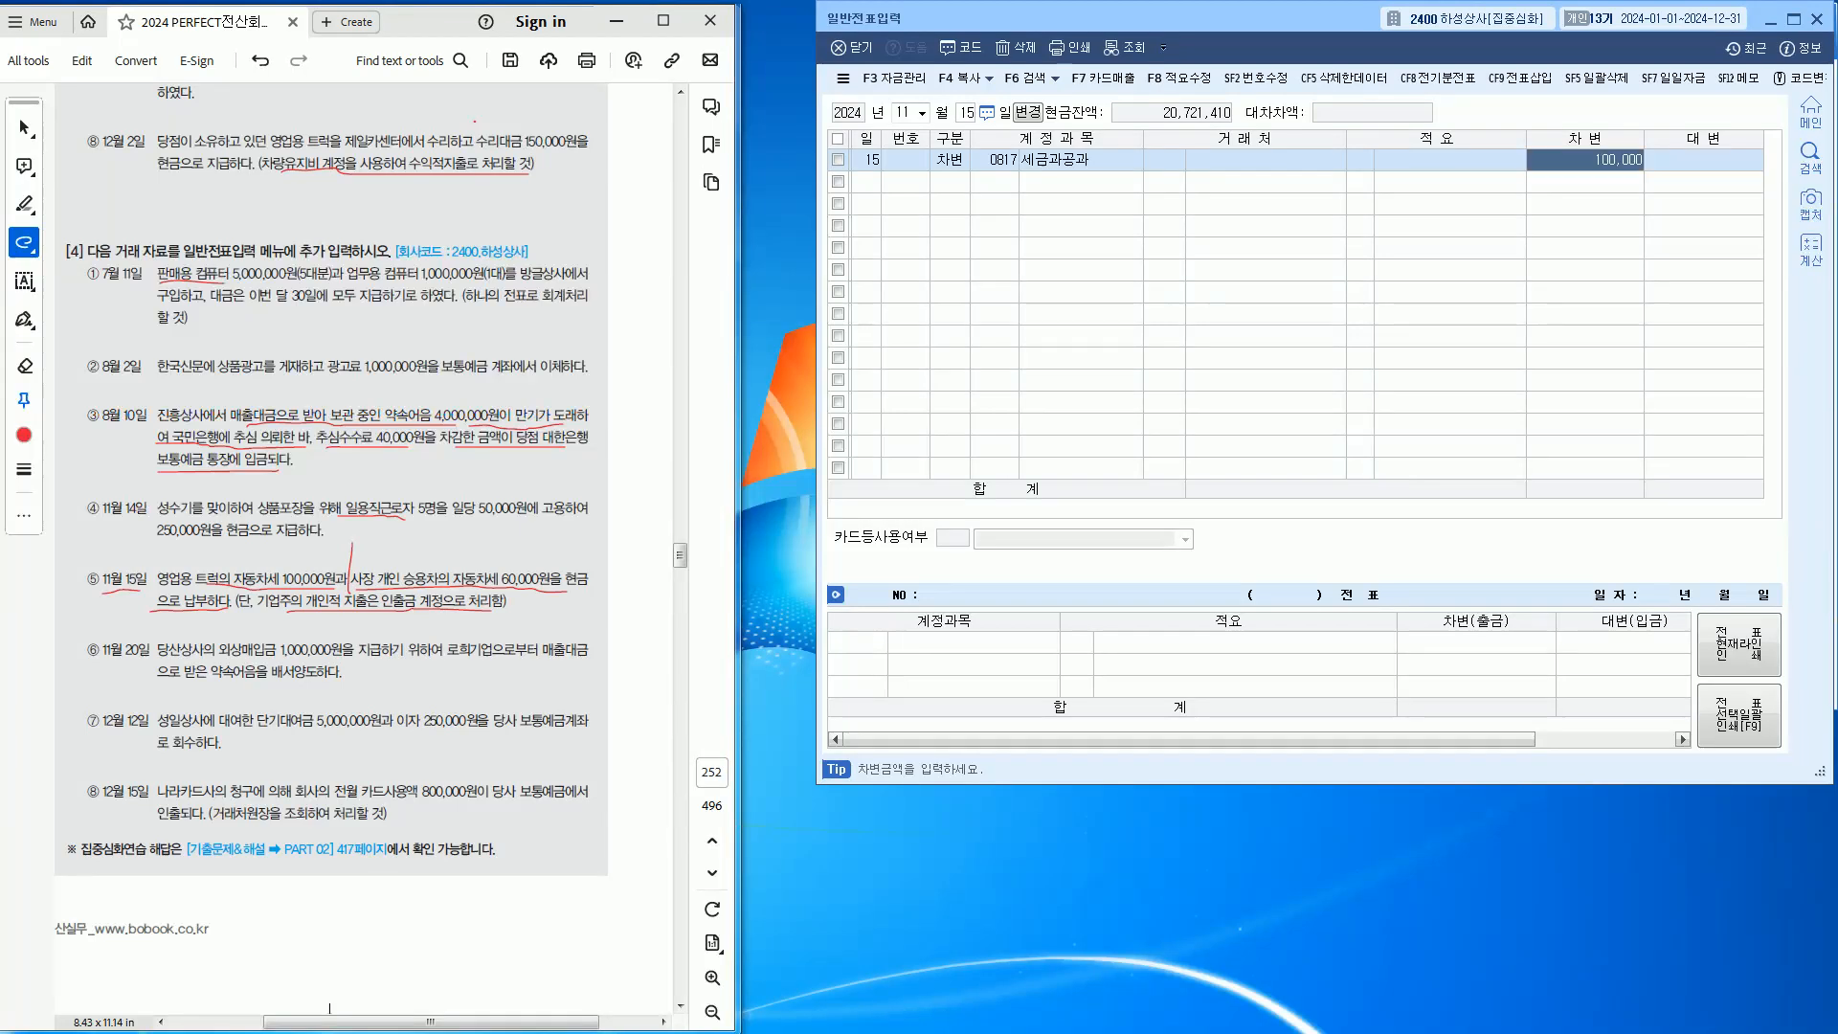
Enter a debit line for the account 인출금 (0338) of 60,000 on November 15
type("3")
key("Return")
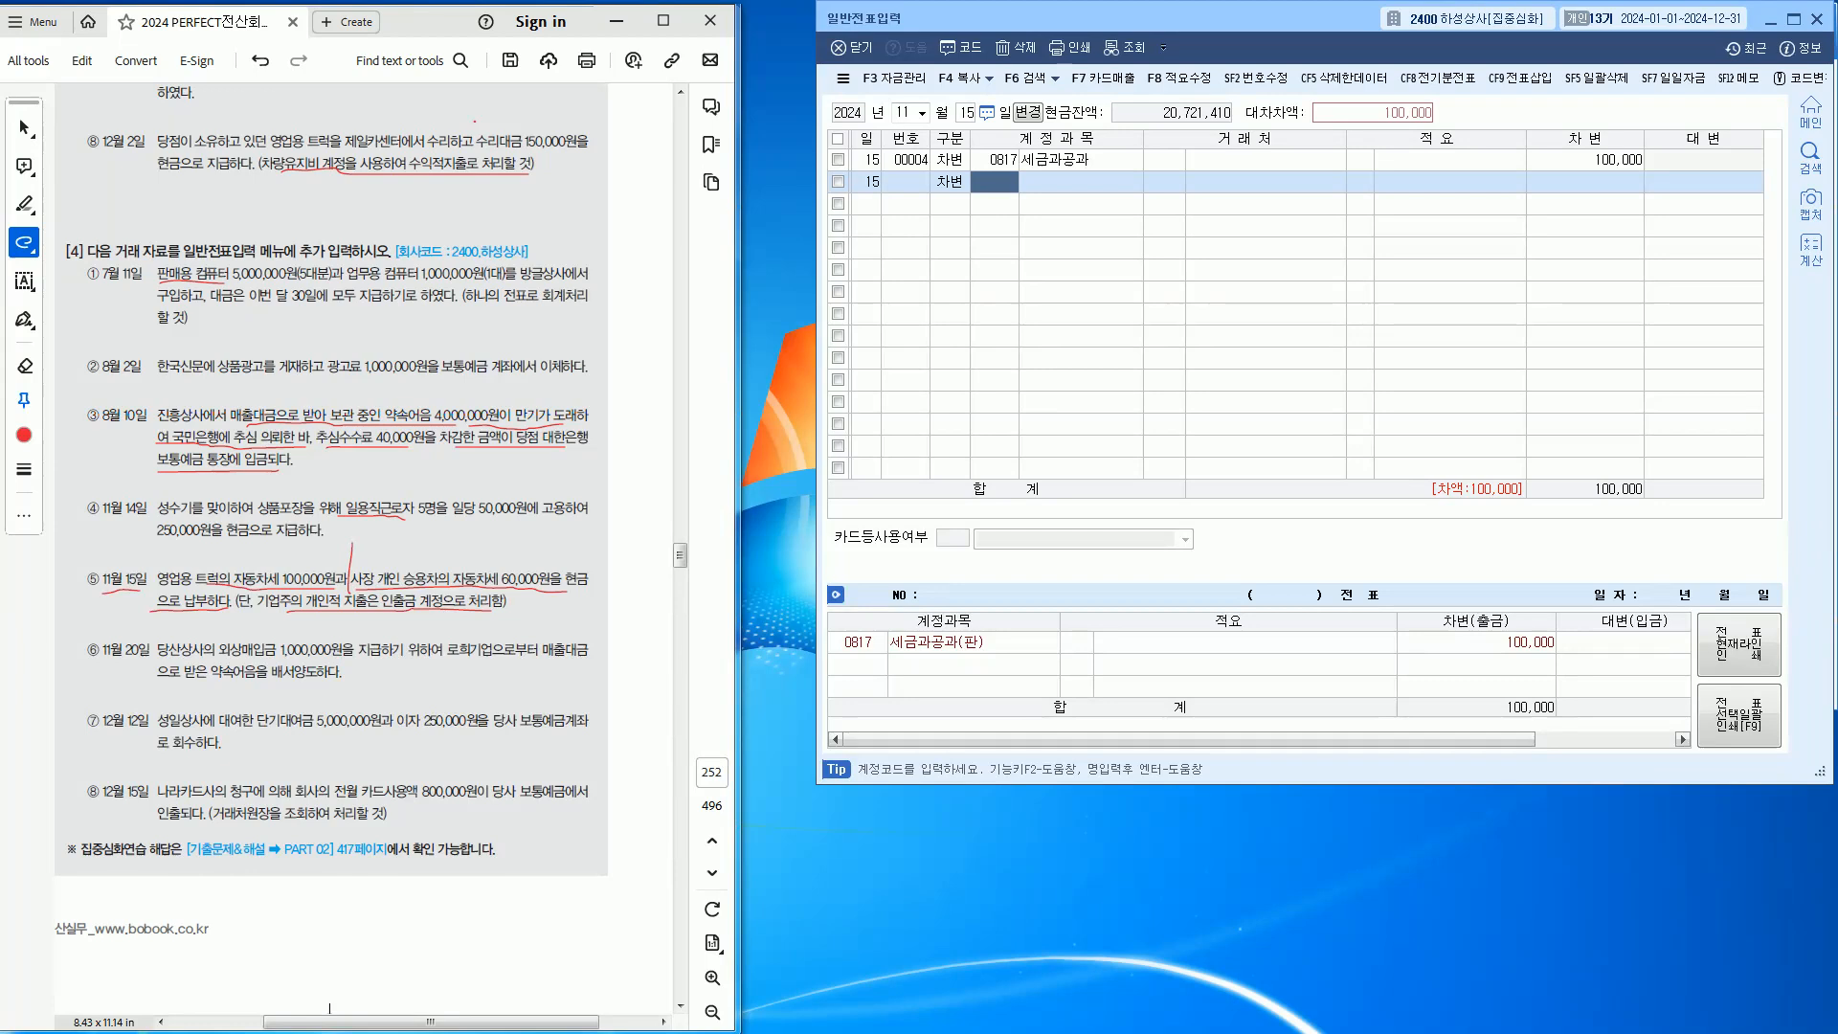
type("인출")
key("Return")
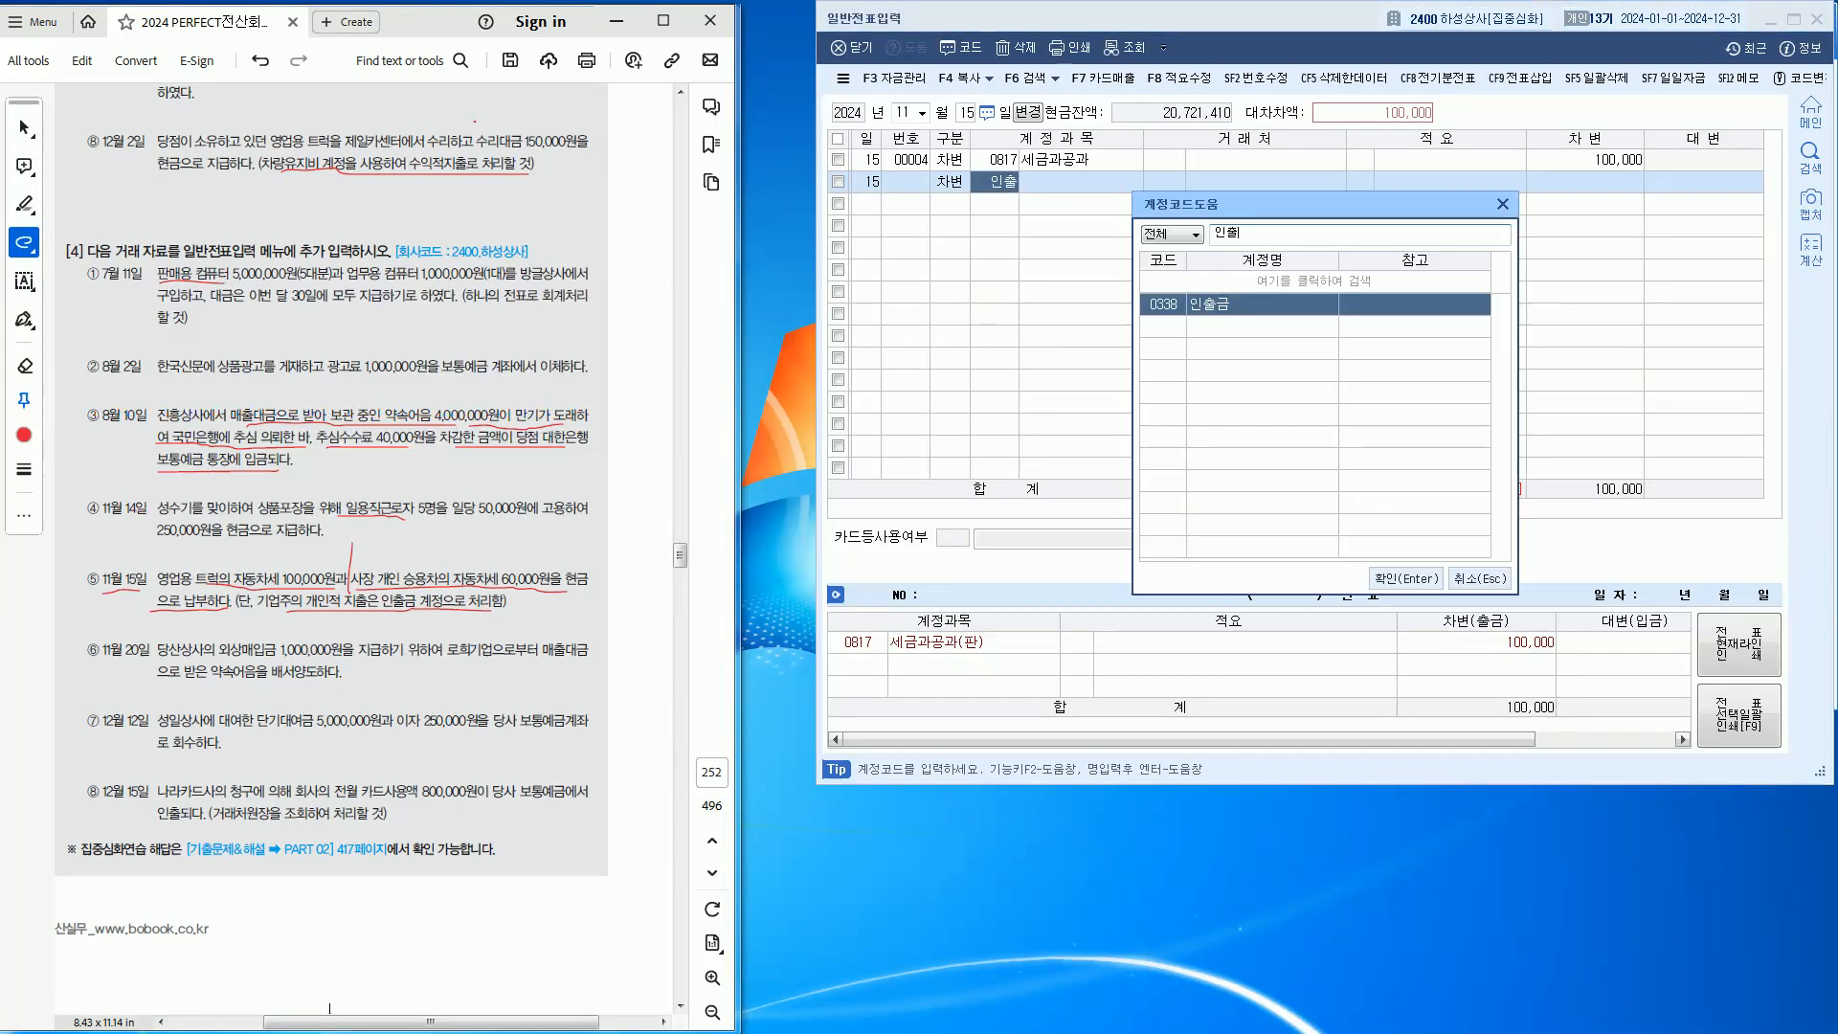
key("Return")
key("Return")
key("Return")
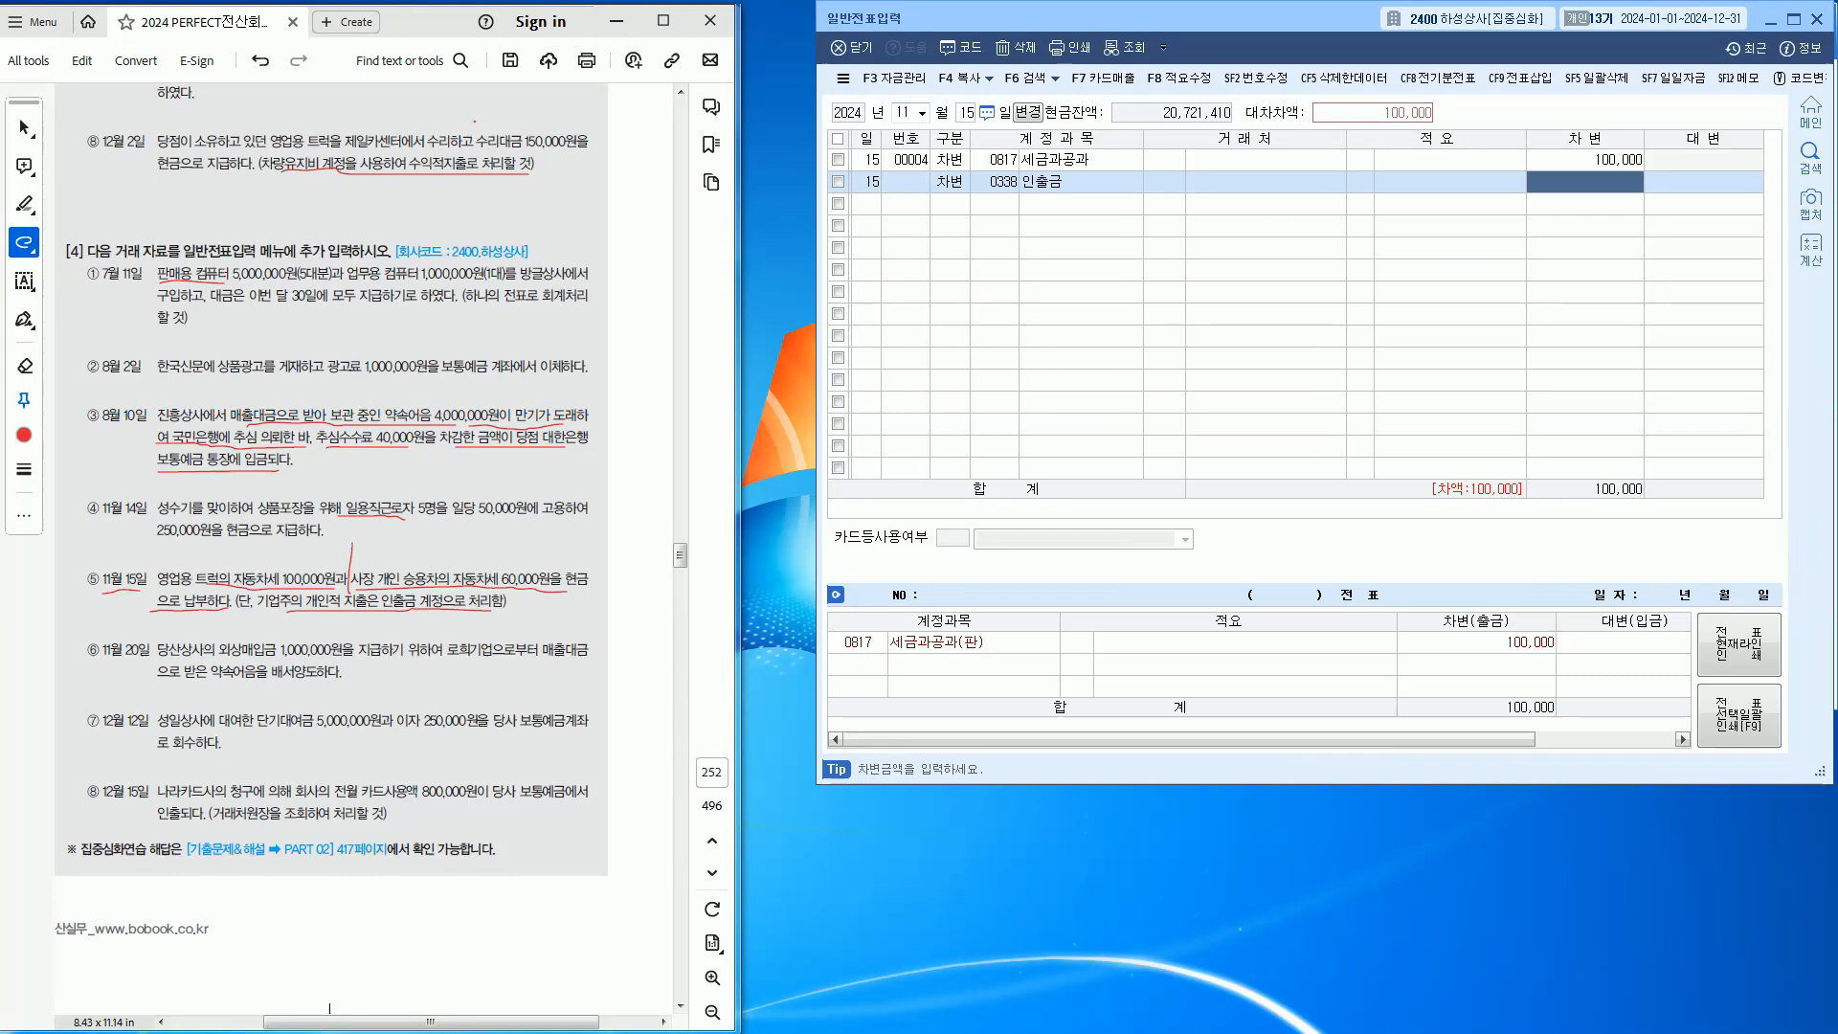
type("60,000")
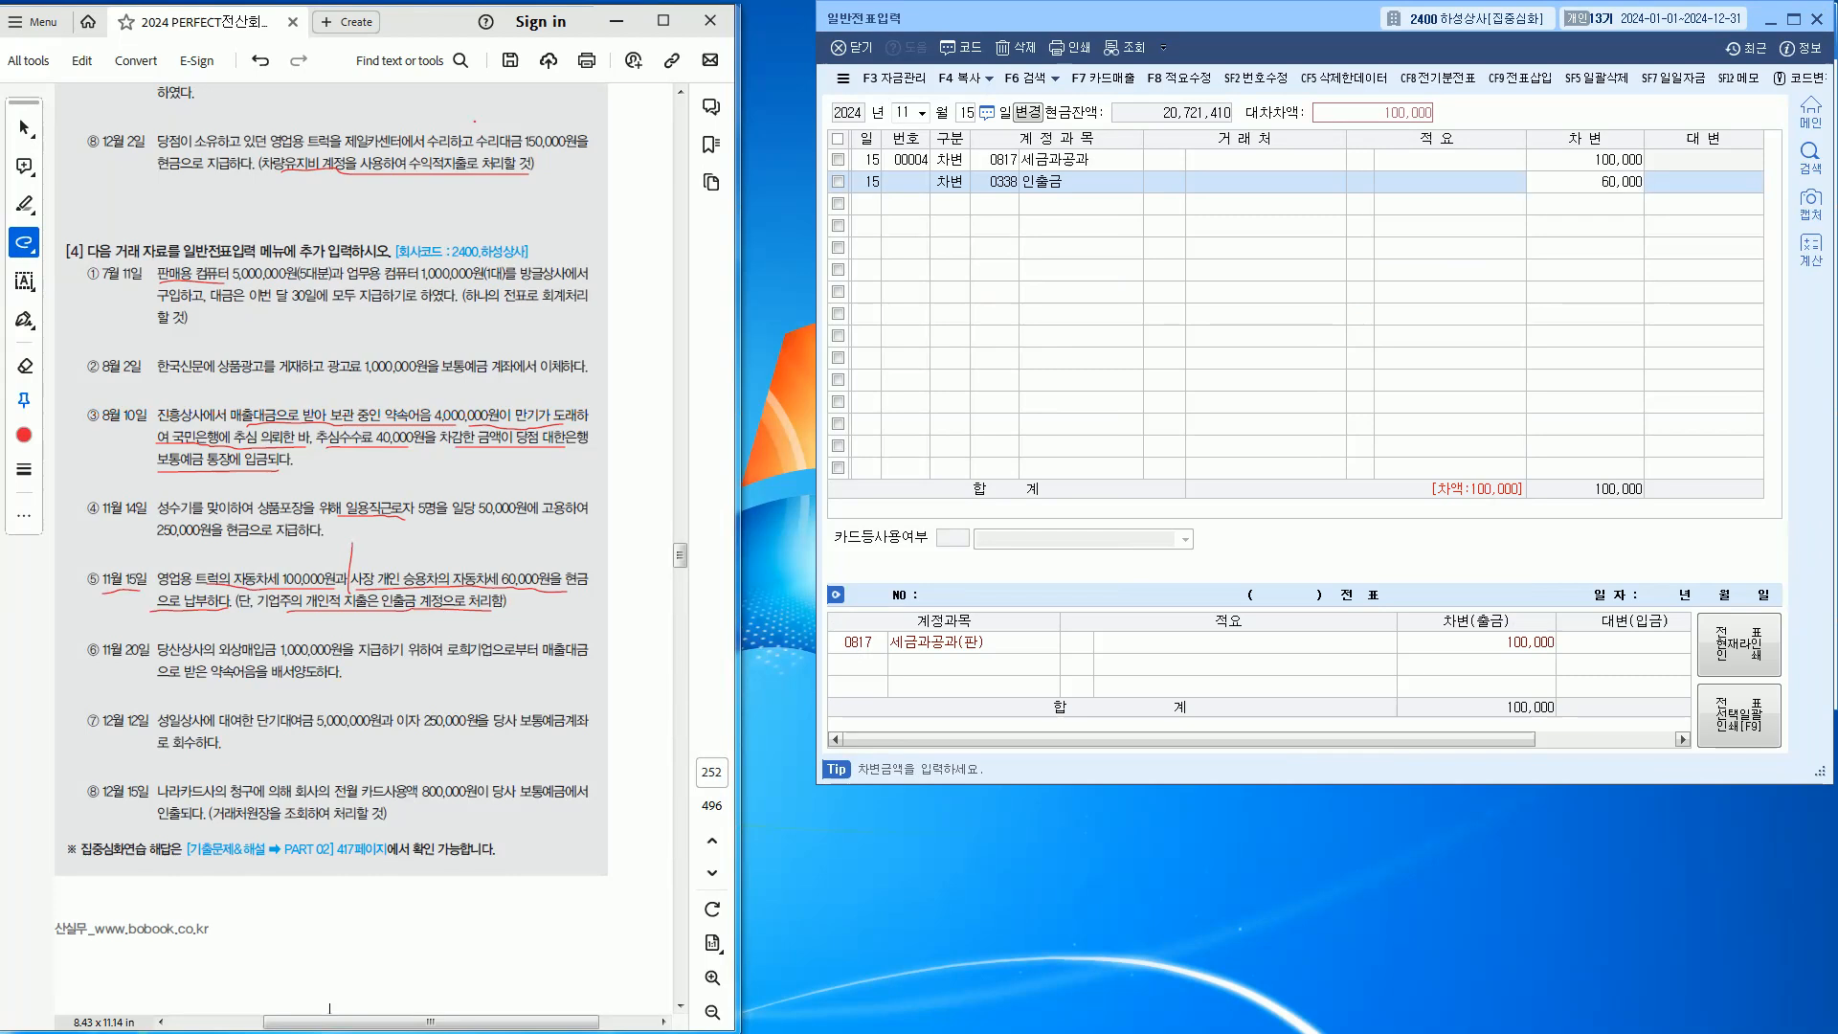
key("Return")
Enter a credit line for the account 현금 (0101) of 160,000 to balance the November 15 voucher
type("4")
key("Return")
type("101")
key("Return")
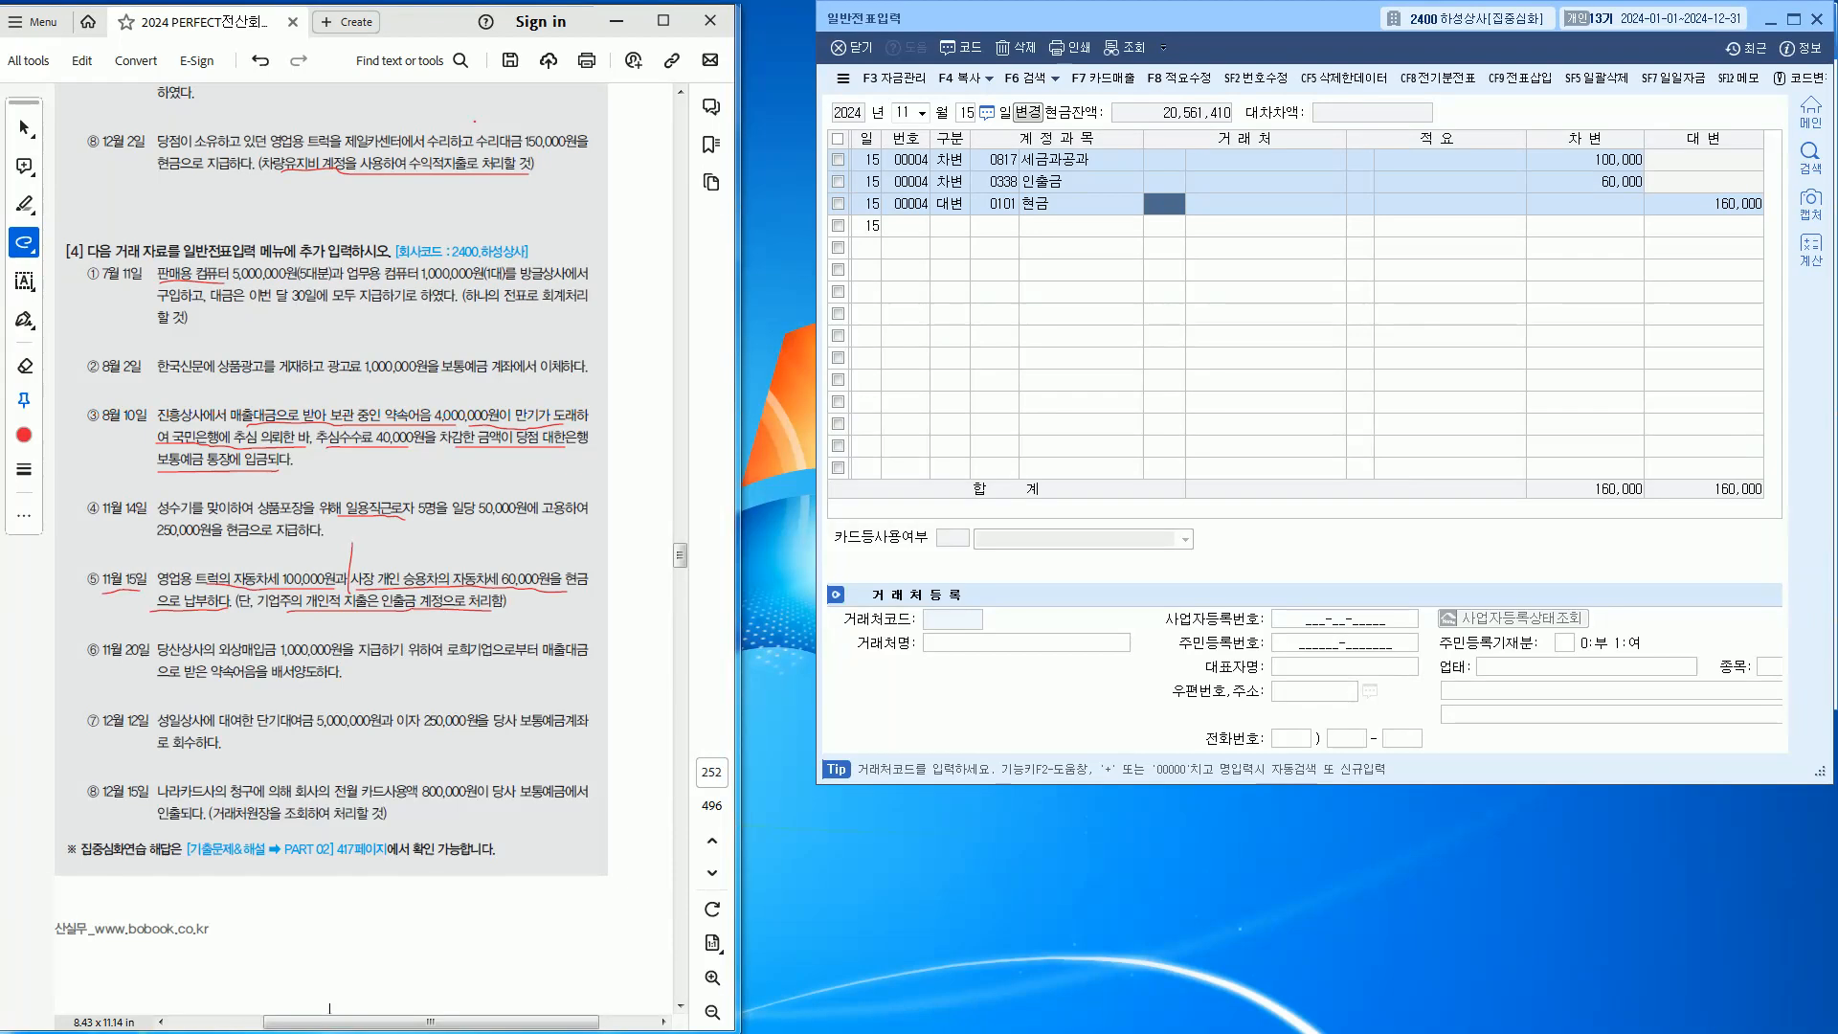
Set the voucher date to November 20 and underline the payable and endorsed promissory note details of that transaction in the PDF
key("Escape")
type("20")
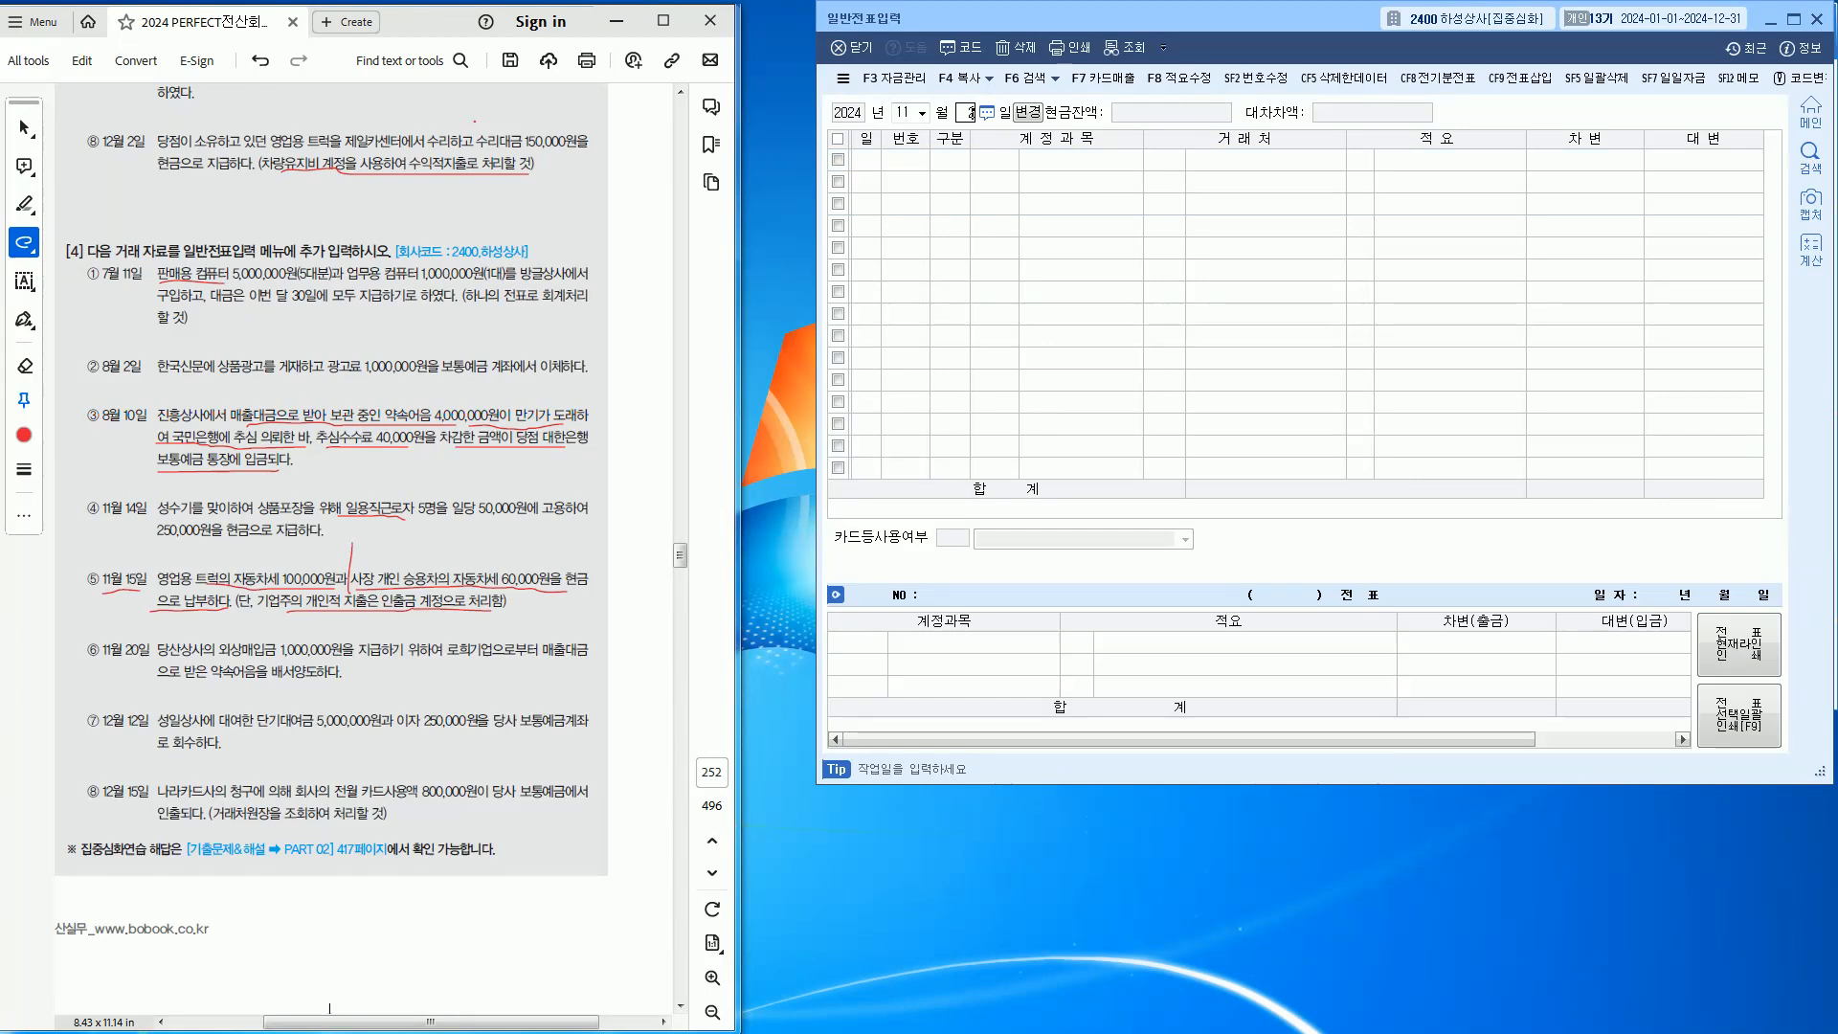
key("Return")
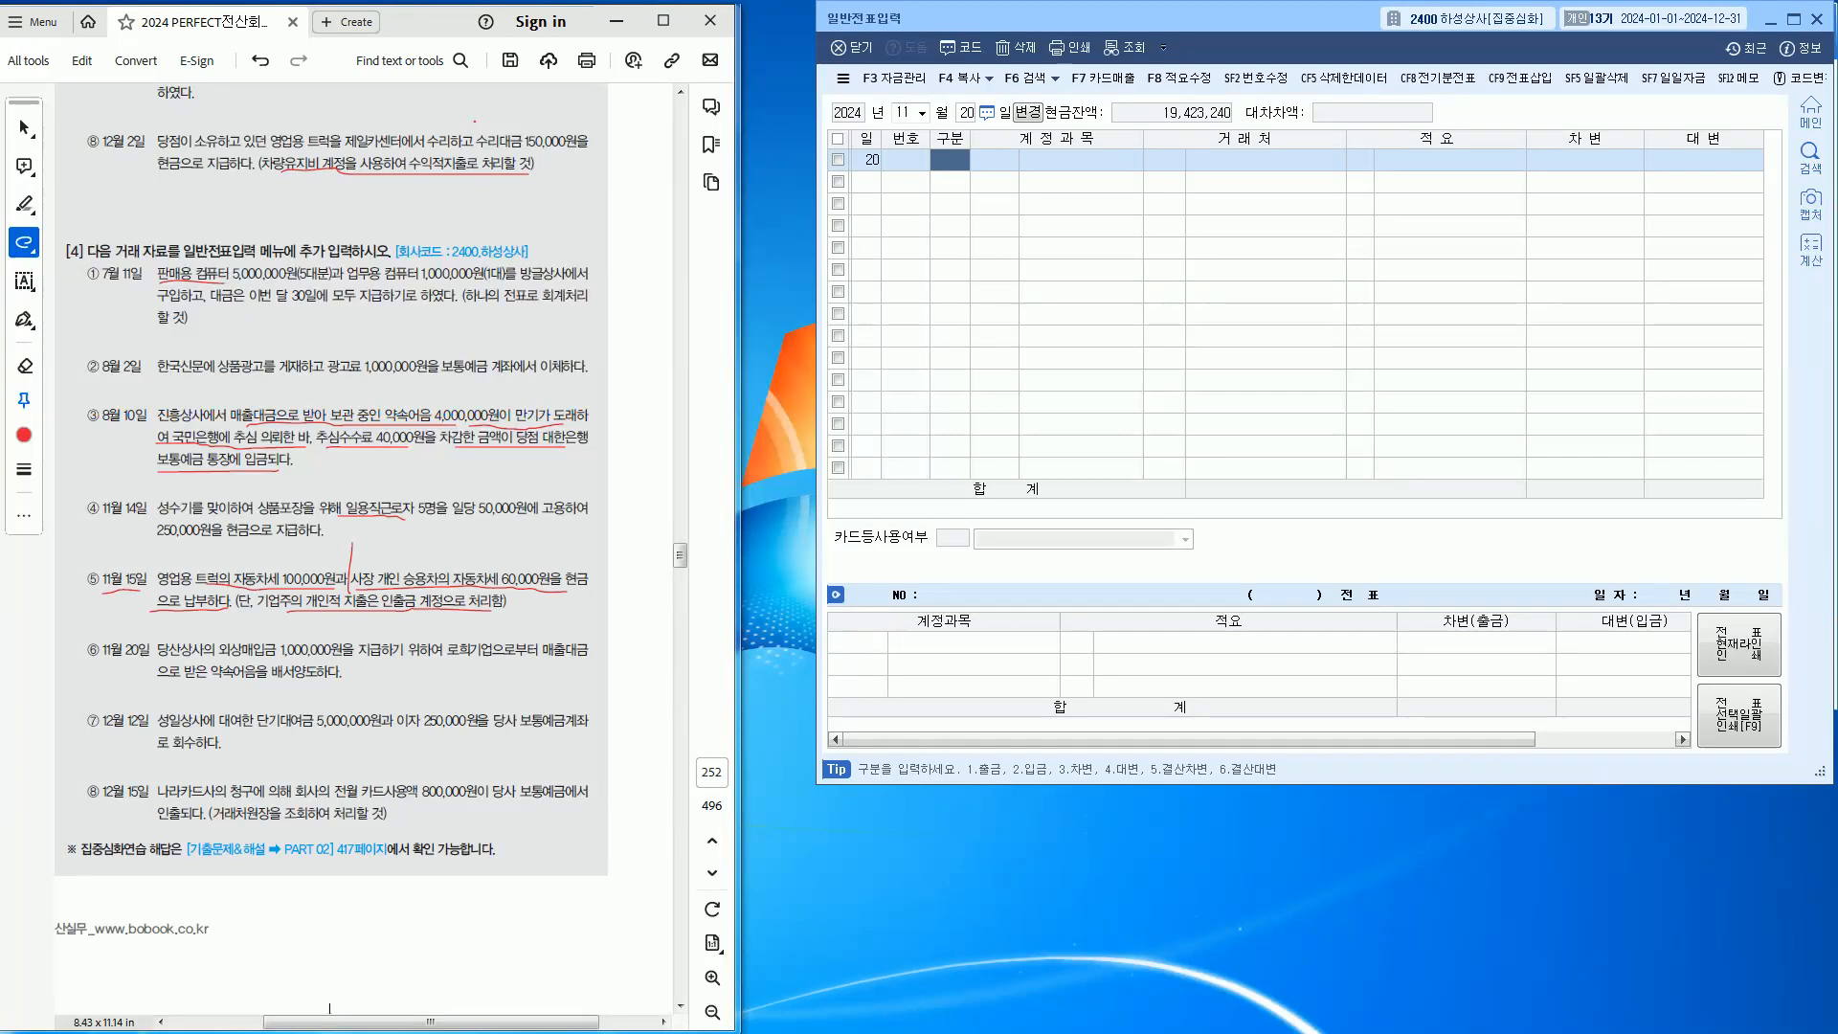
left_click_drag(244, 660, 531, 660)
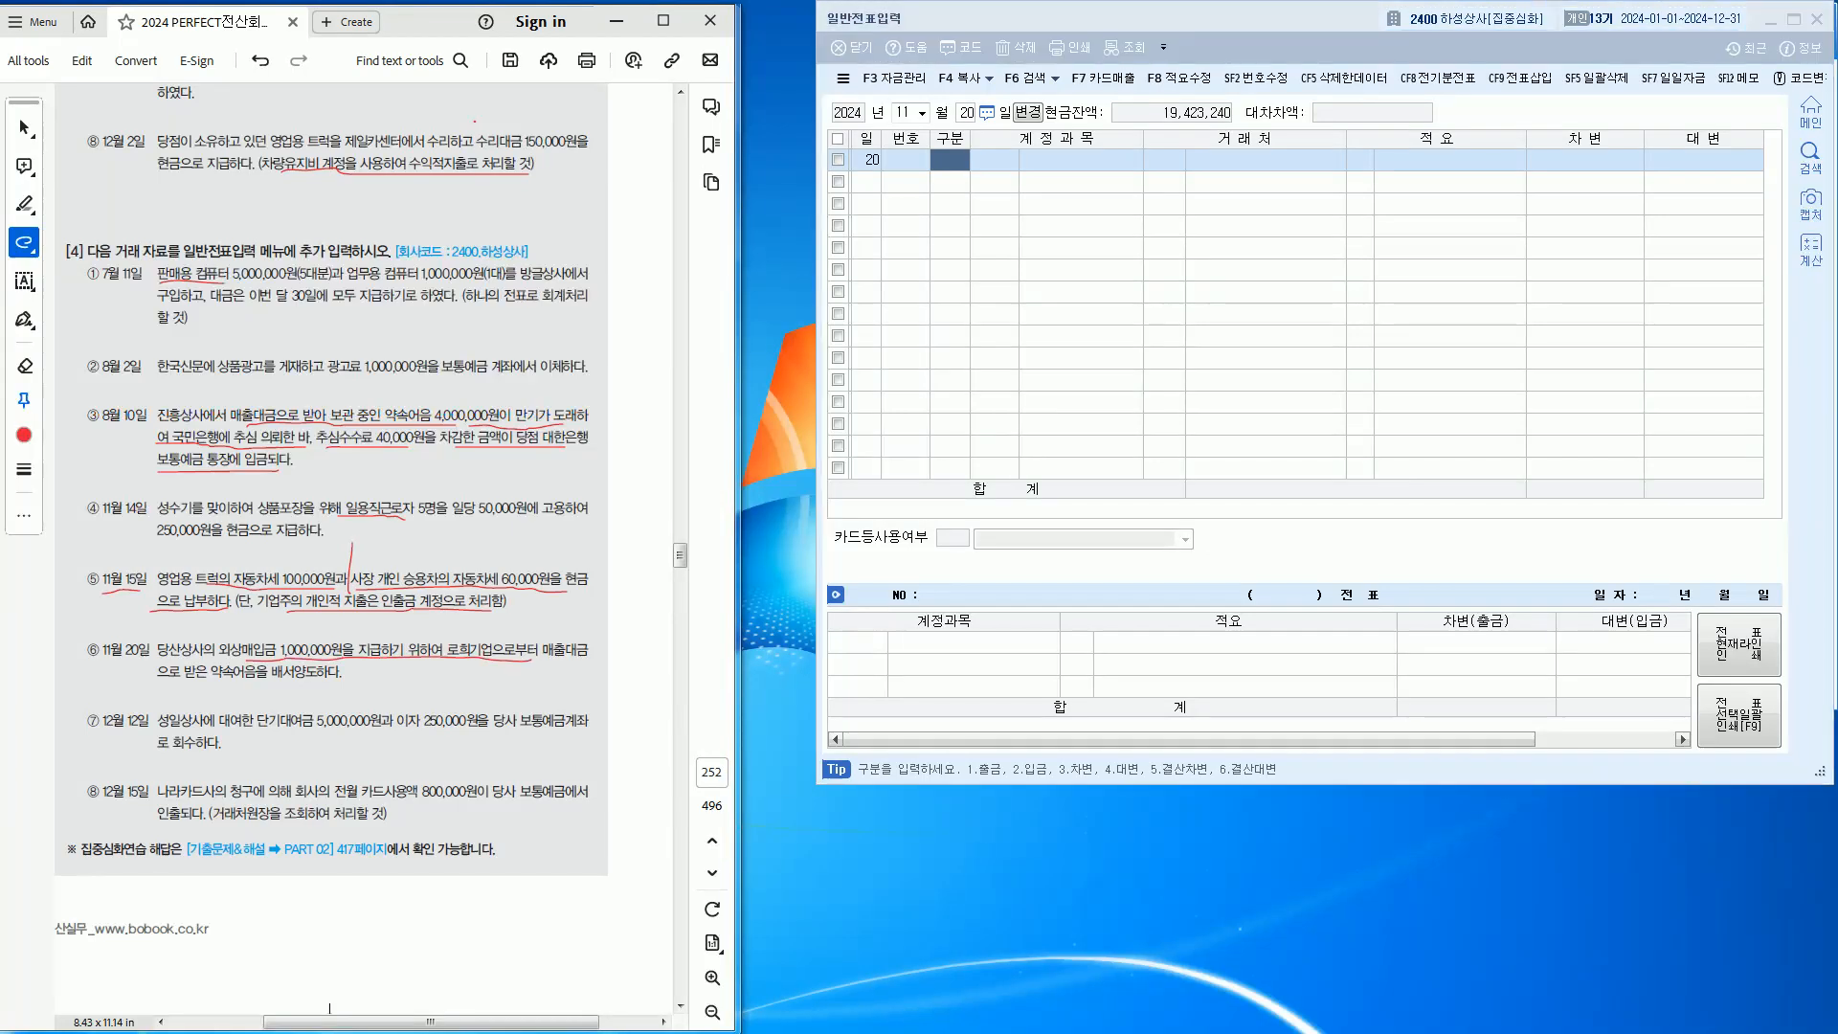
left_click_drag(146, 684, 342, 681)
key("alt+Tab")
Enter a debit line for 외상매입금 (0251) with 당산상사 of 1,000,000 on November 20
type("3")
key("Return")
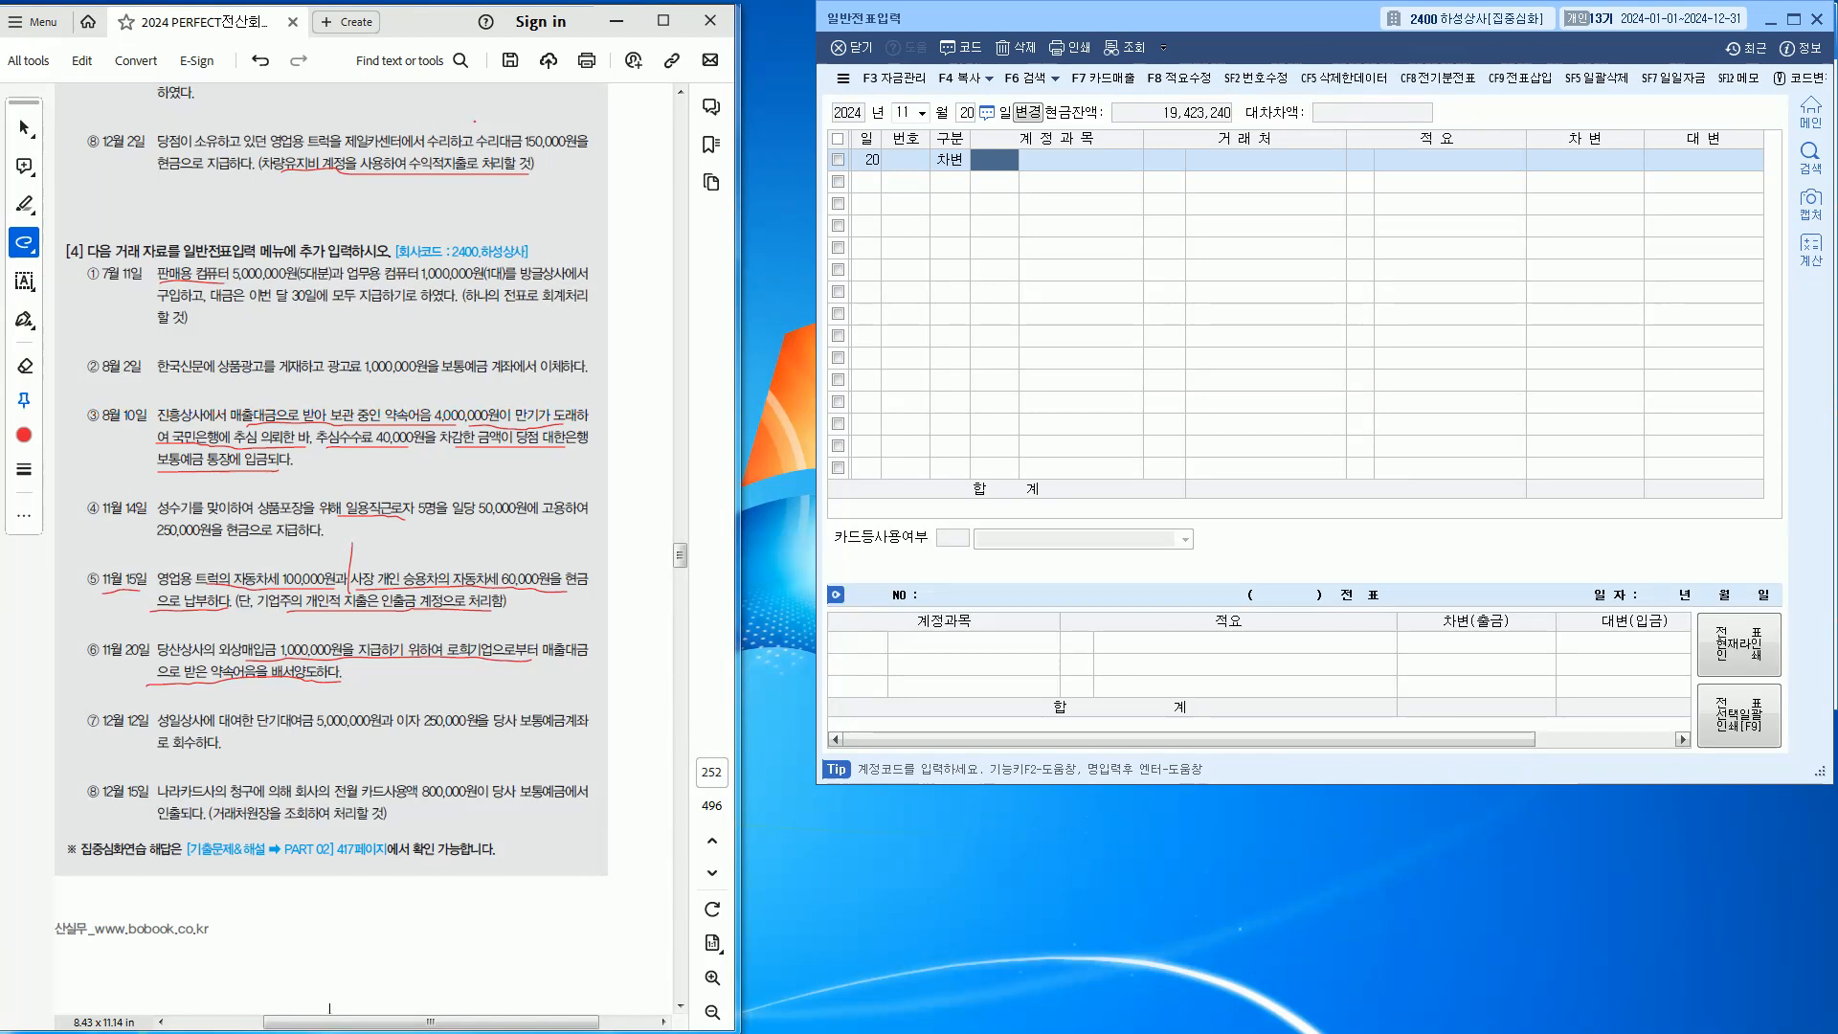
type("251")
key("Return")
type("당산")
key("Return")
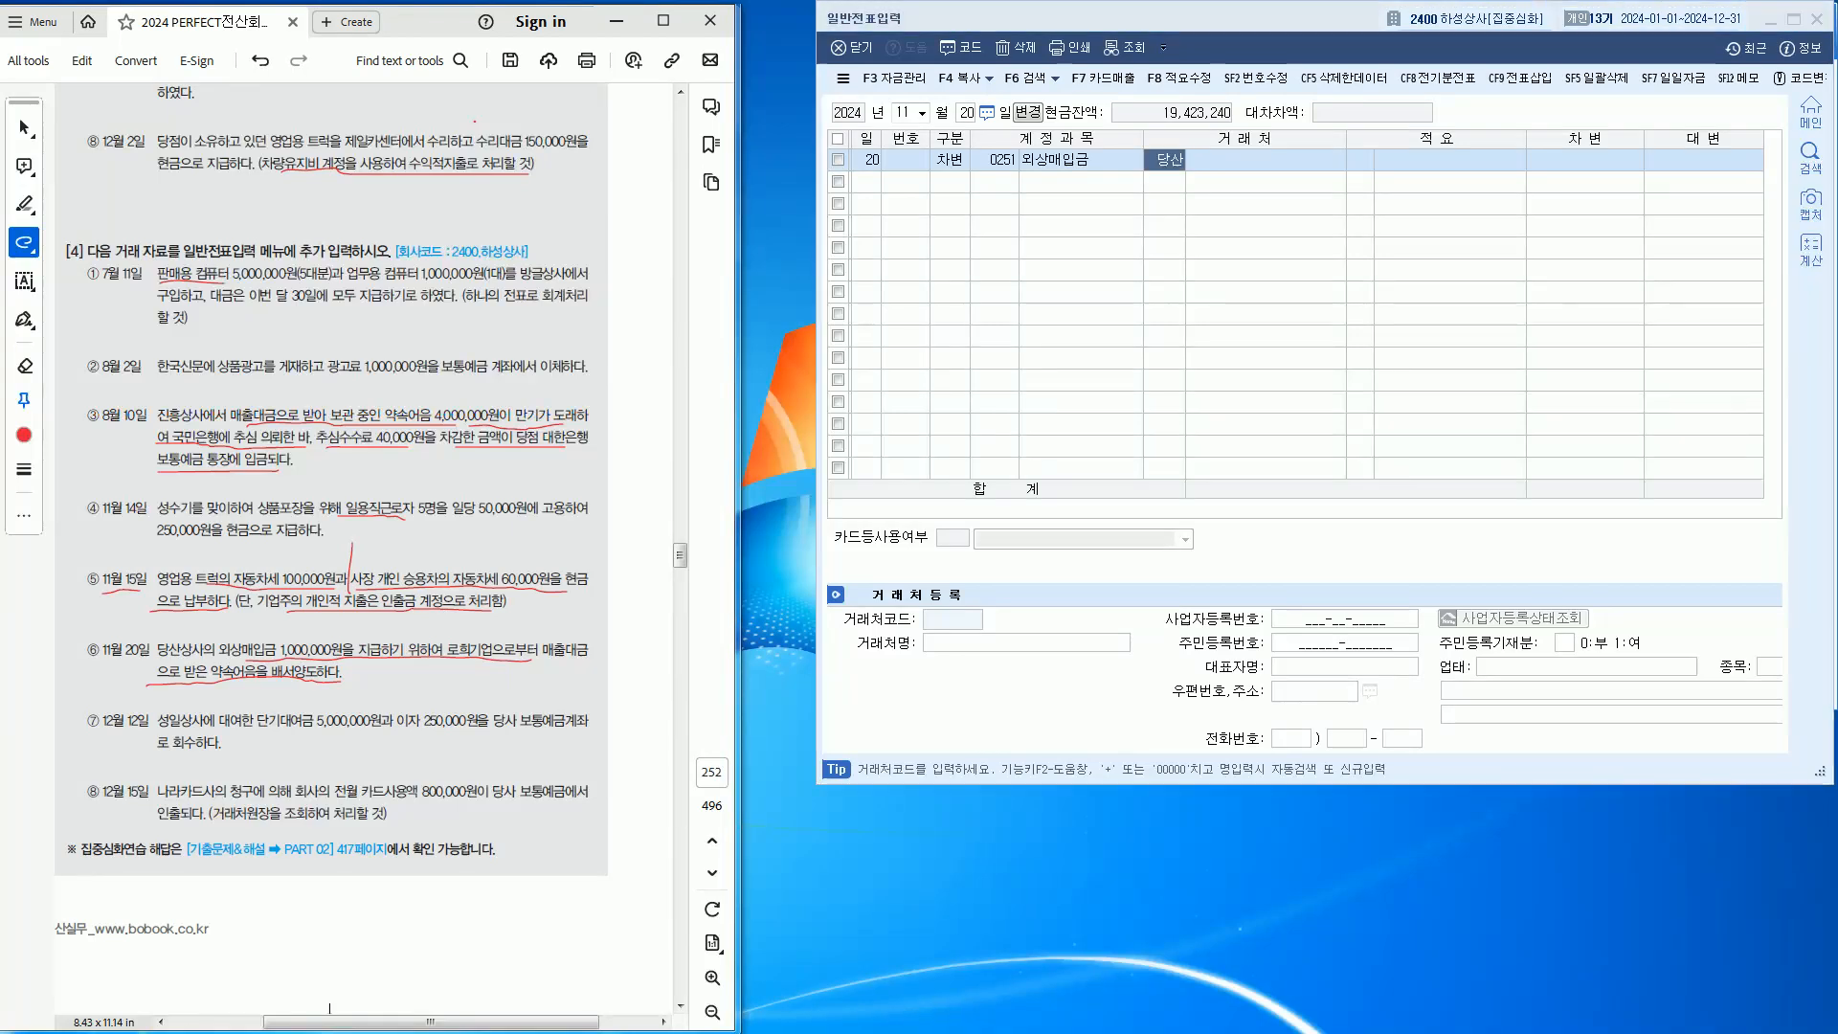
key("Return")
key("Return")
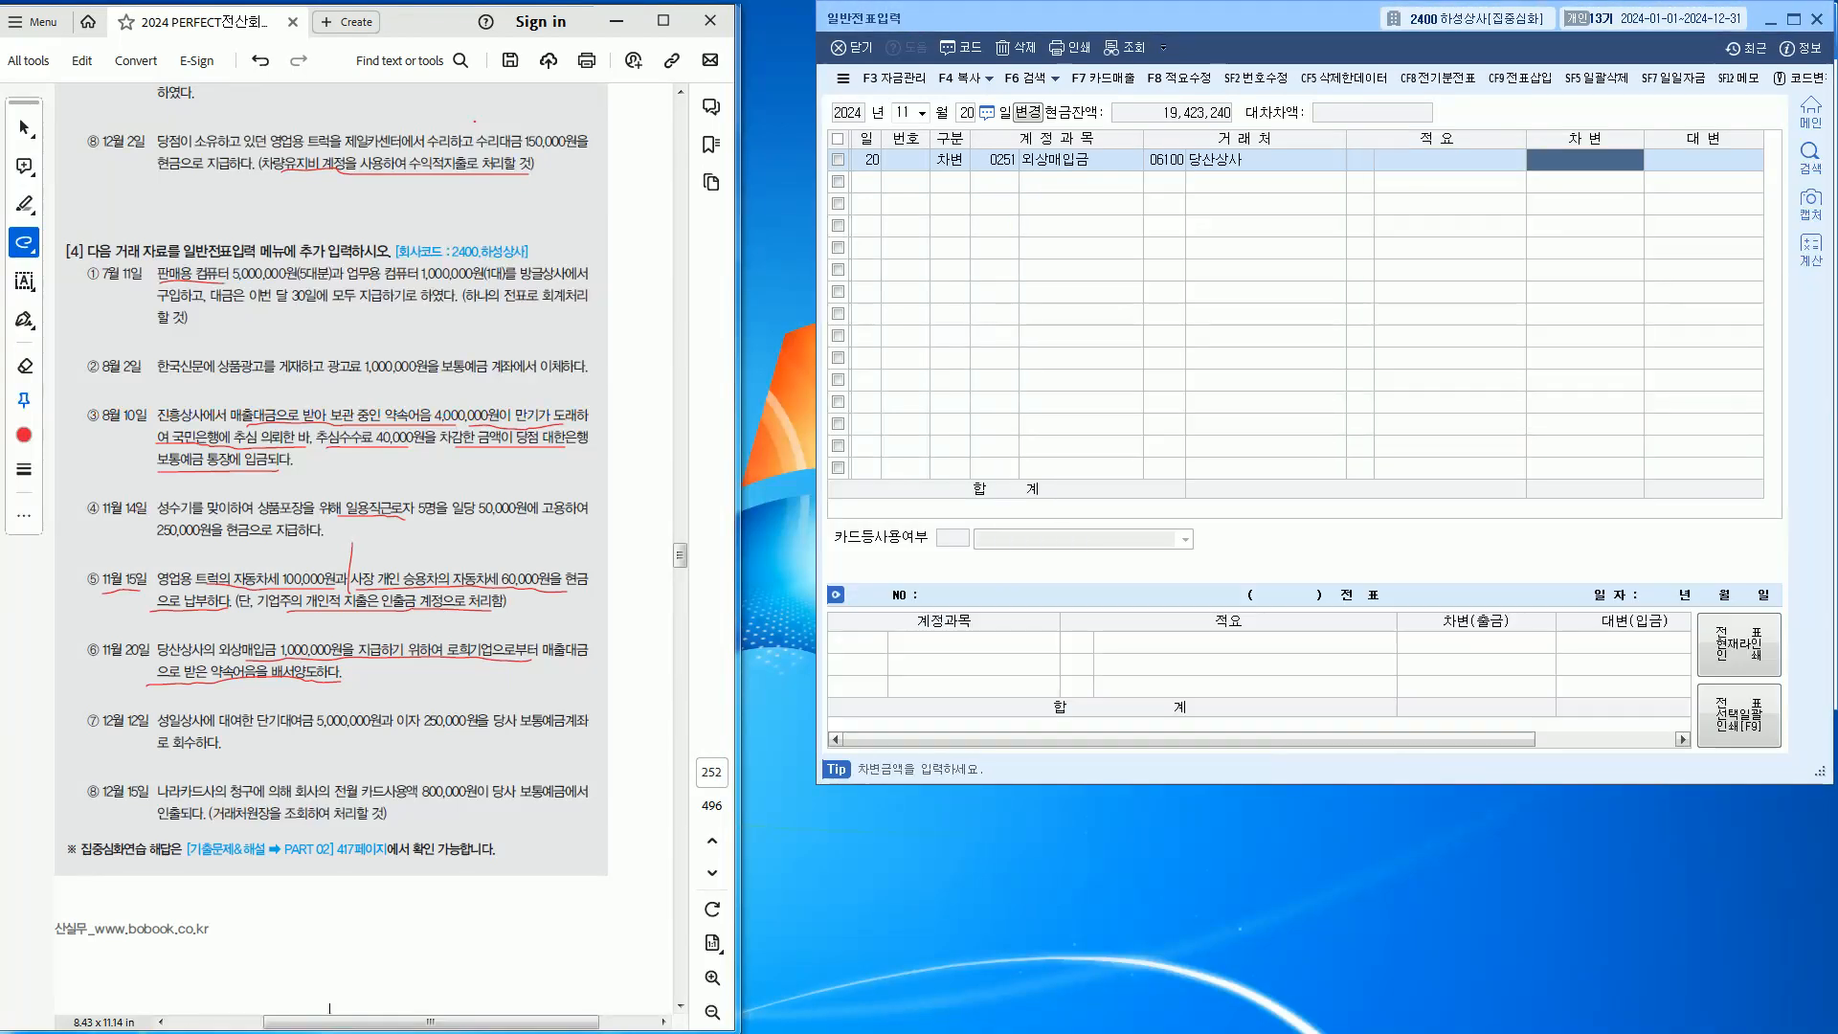
type("1000000")
key("Return")
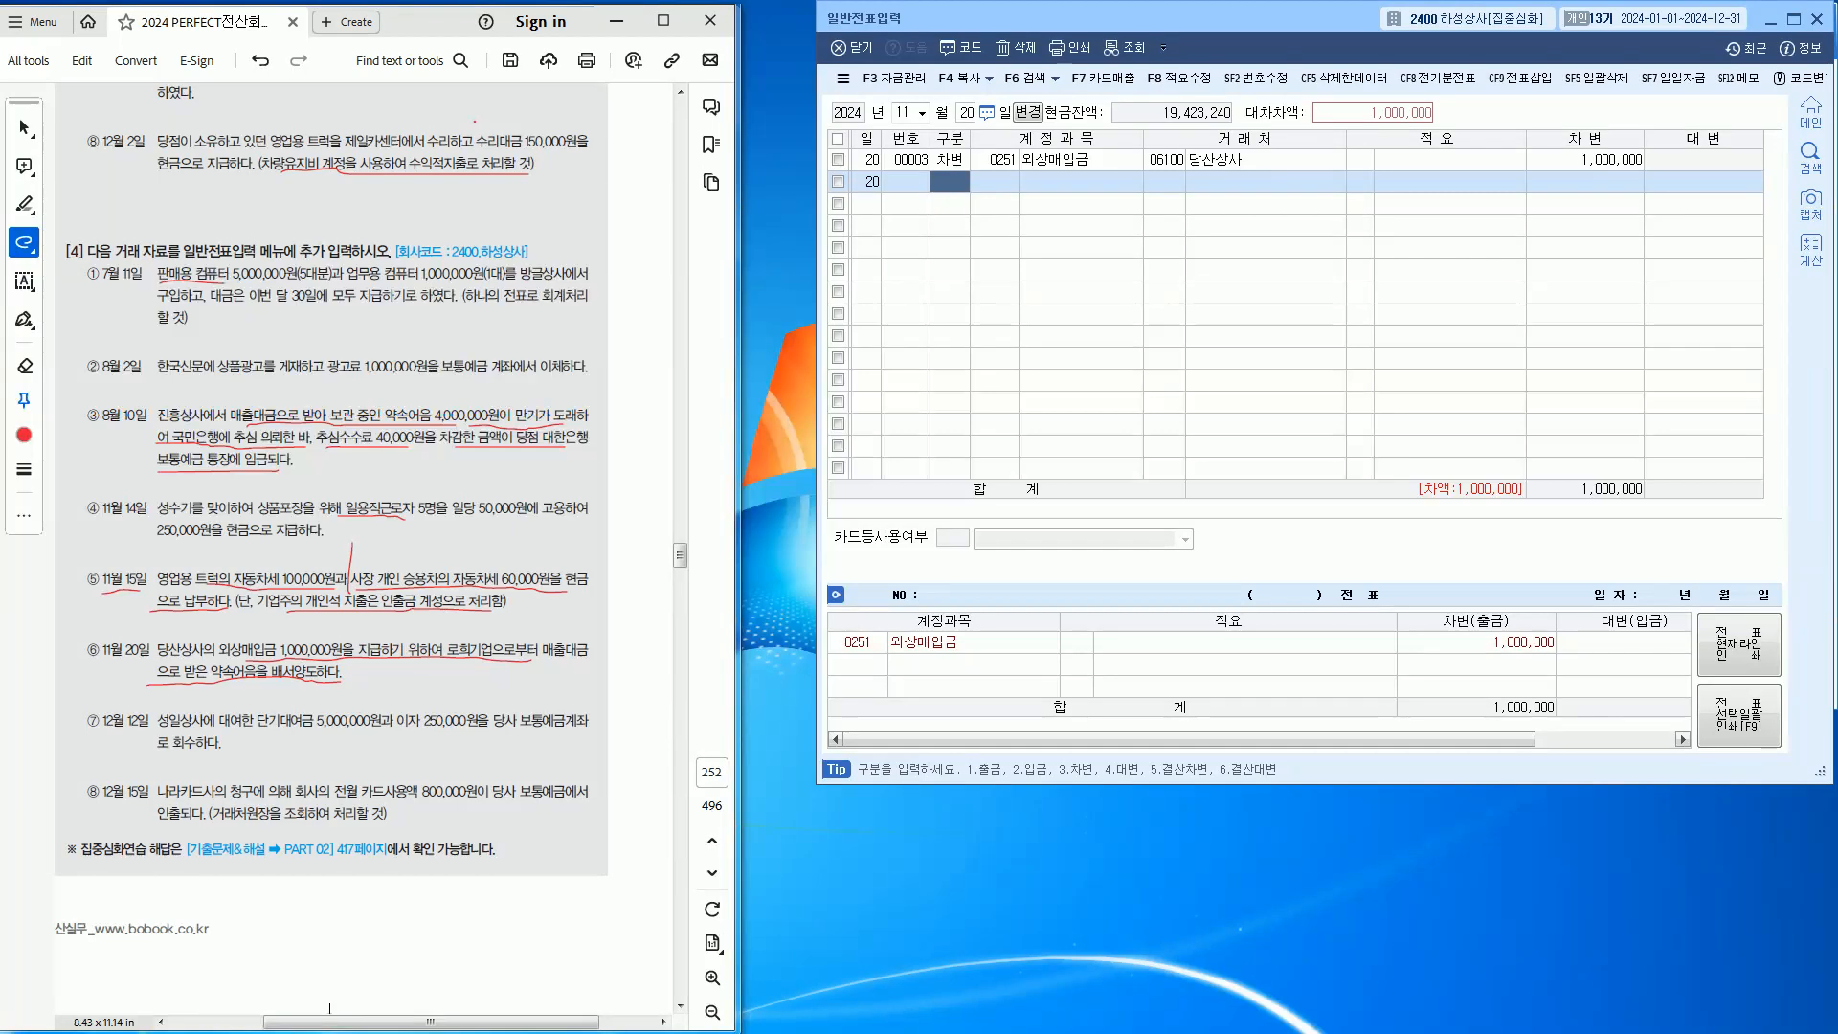
Draw a star in the PDF margin beside the November 20 transaction
mouse_move(456, 663)
left_mouse_down()
mouse_move(436, 631)
mouse_move(494, 655)
mouse_move(465, 666)
left_mouse_up()
key("ctrl+z")
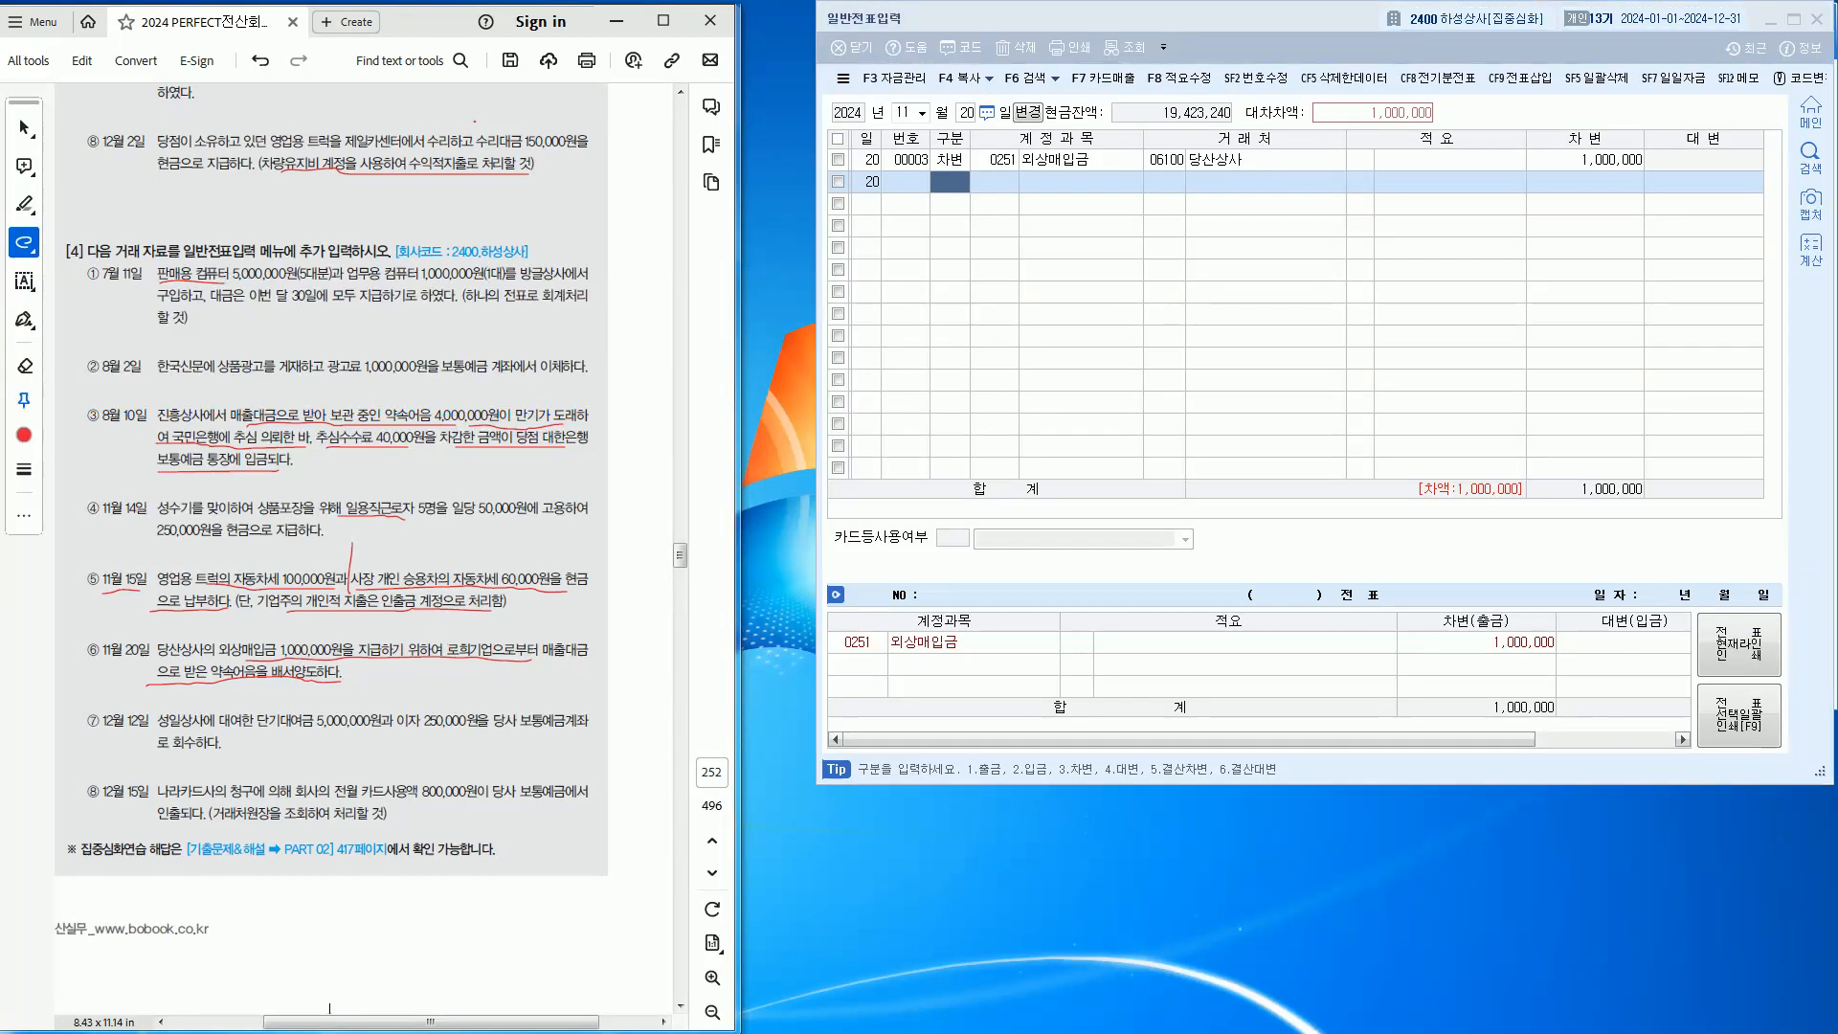
mouse_move(60, 643)
left_mouse_down()
mouse_move(58, 599)
mouse_move(61, 668)
left_mouse_up()
Enter a credit line for 받을어음 (0110) with 로희기업 of 1,000,000 on November 20, marking that company's name in the PDF
type("4")
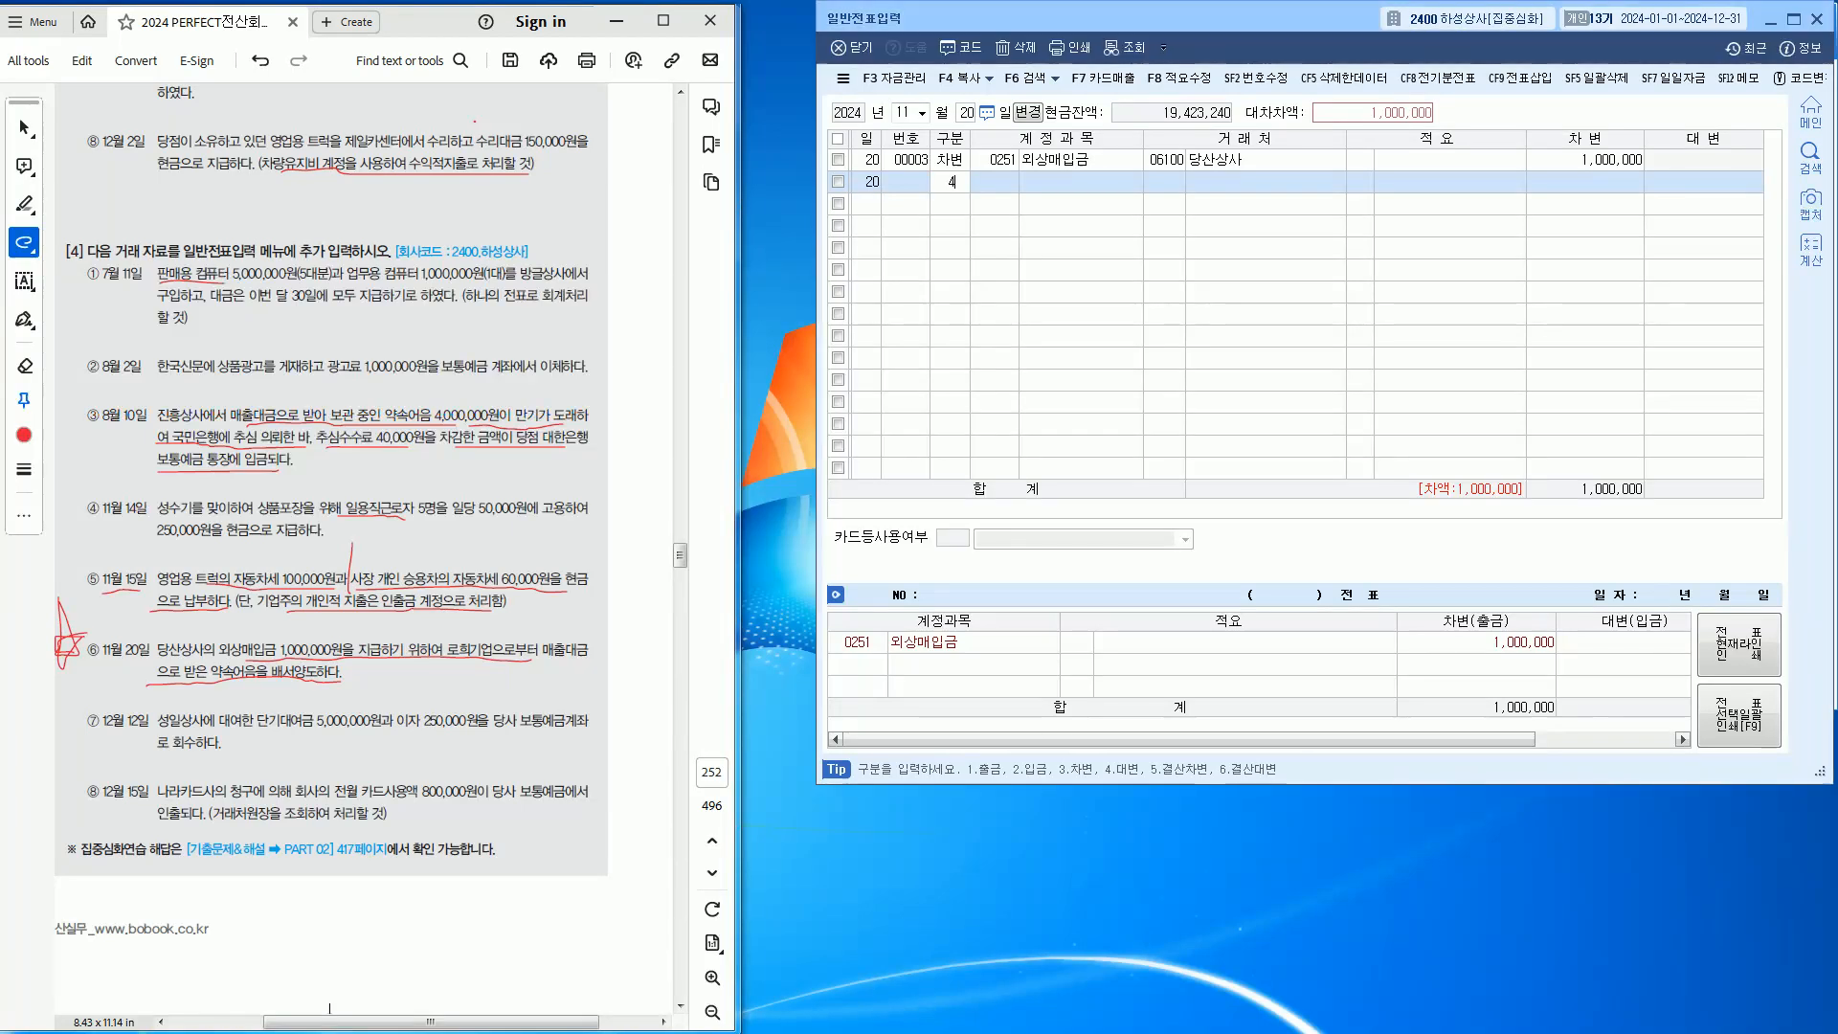
key("Return")
type("110")
key("Return")
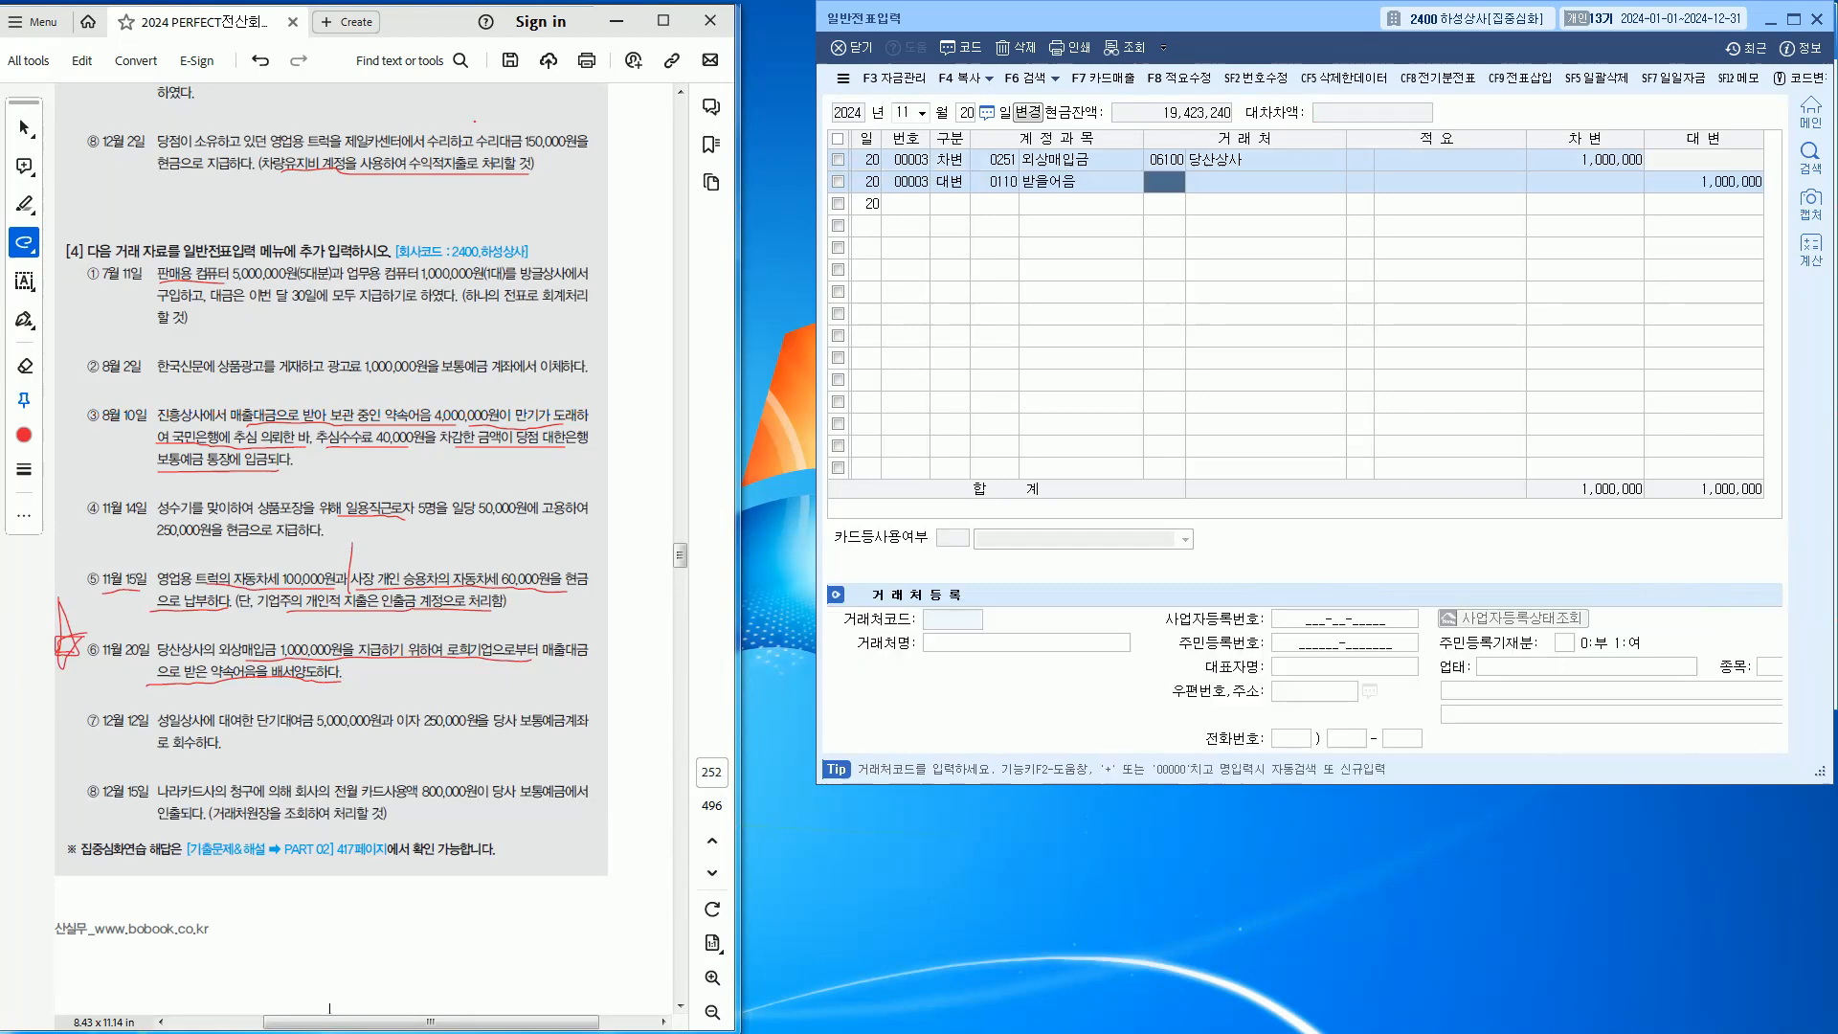
left_click_drag(445, 640, 501, 643)
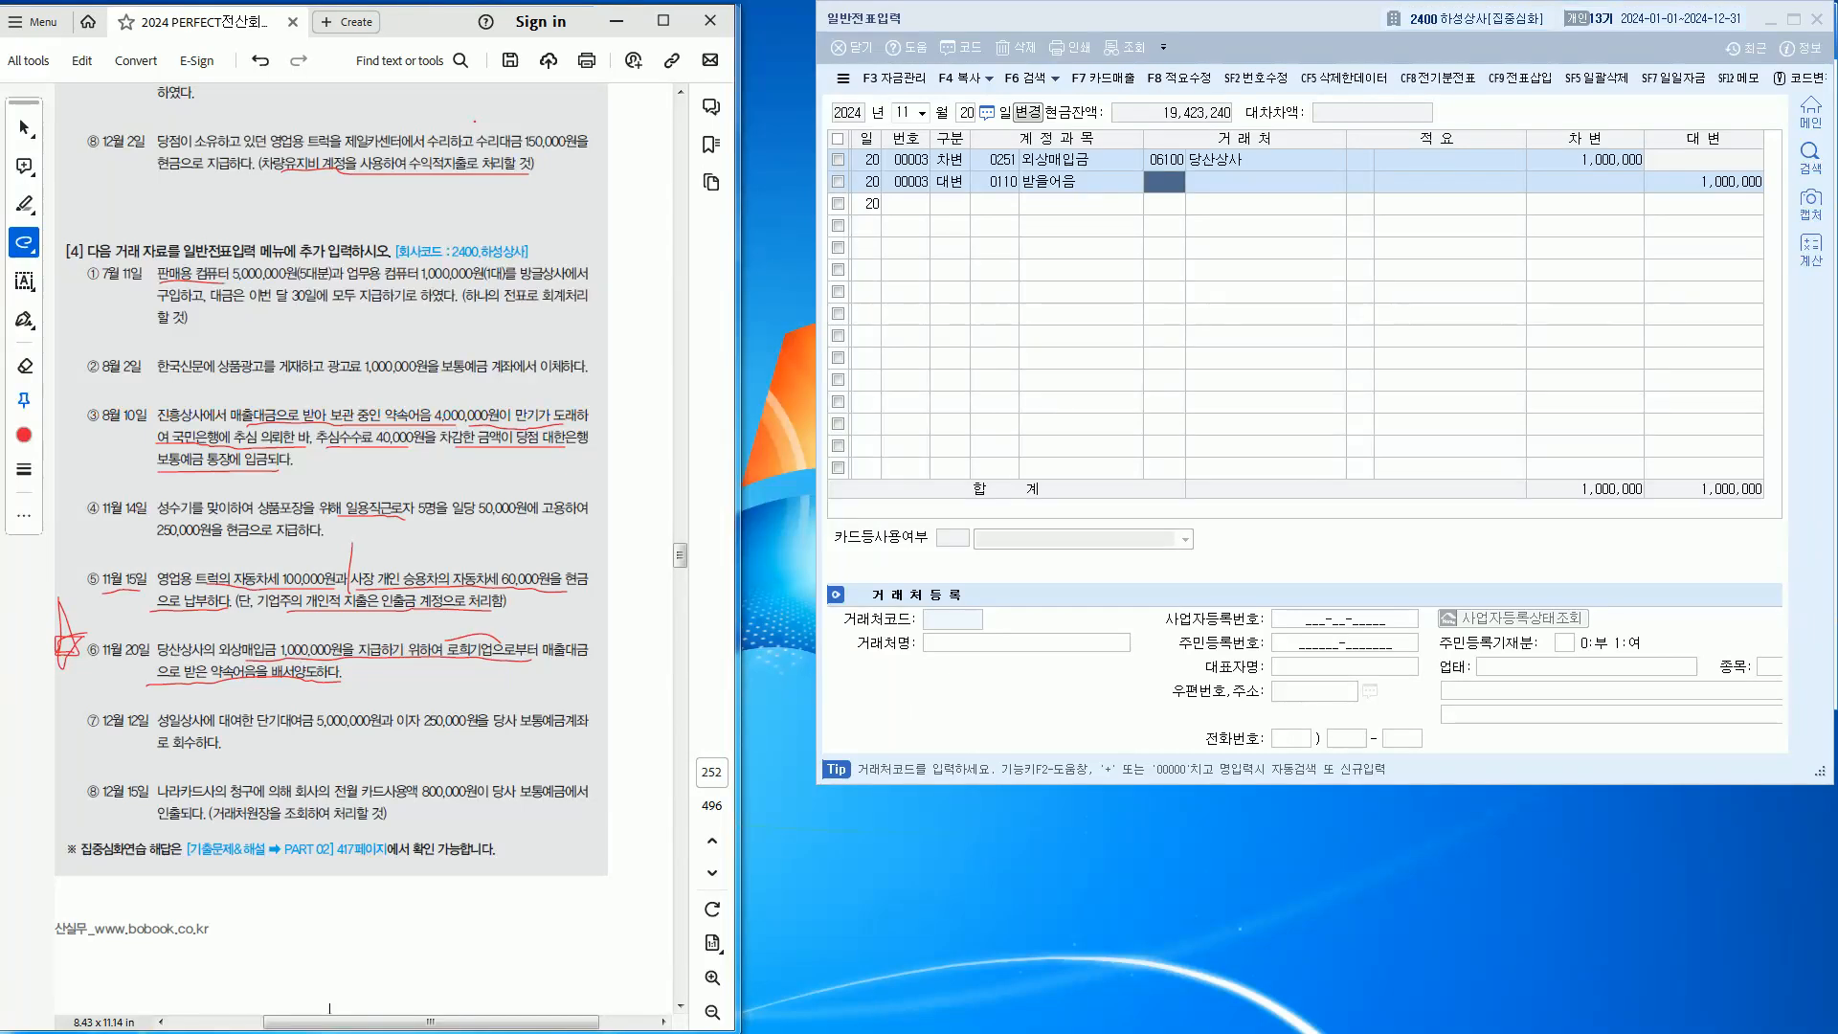
left_click(1164, 182)
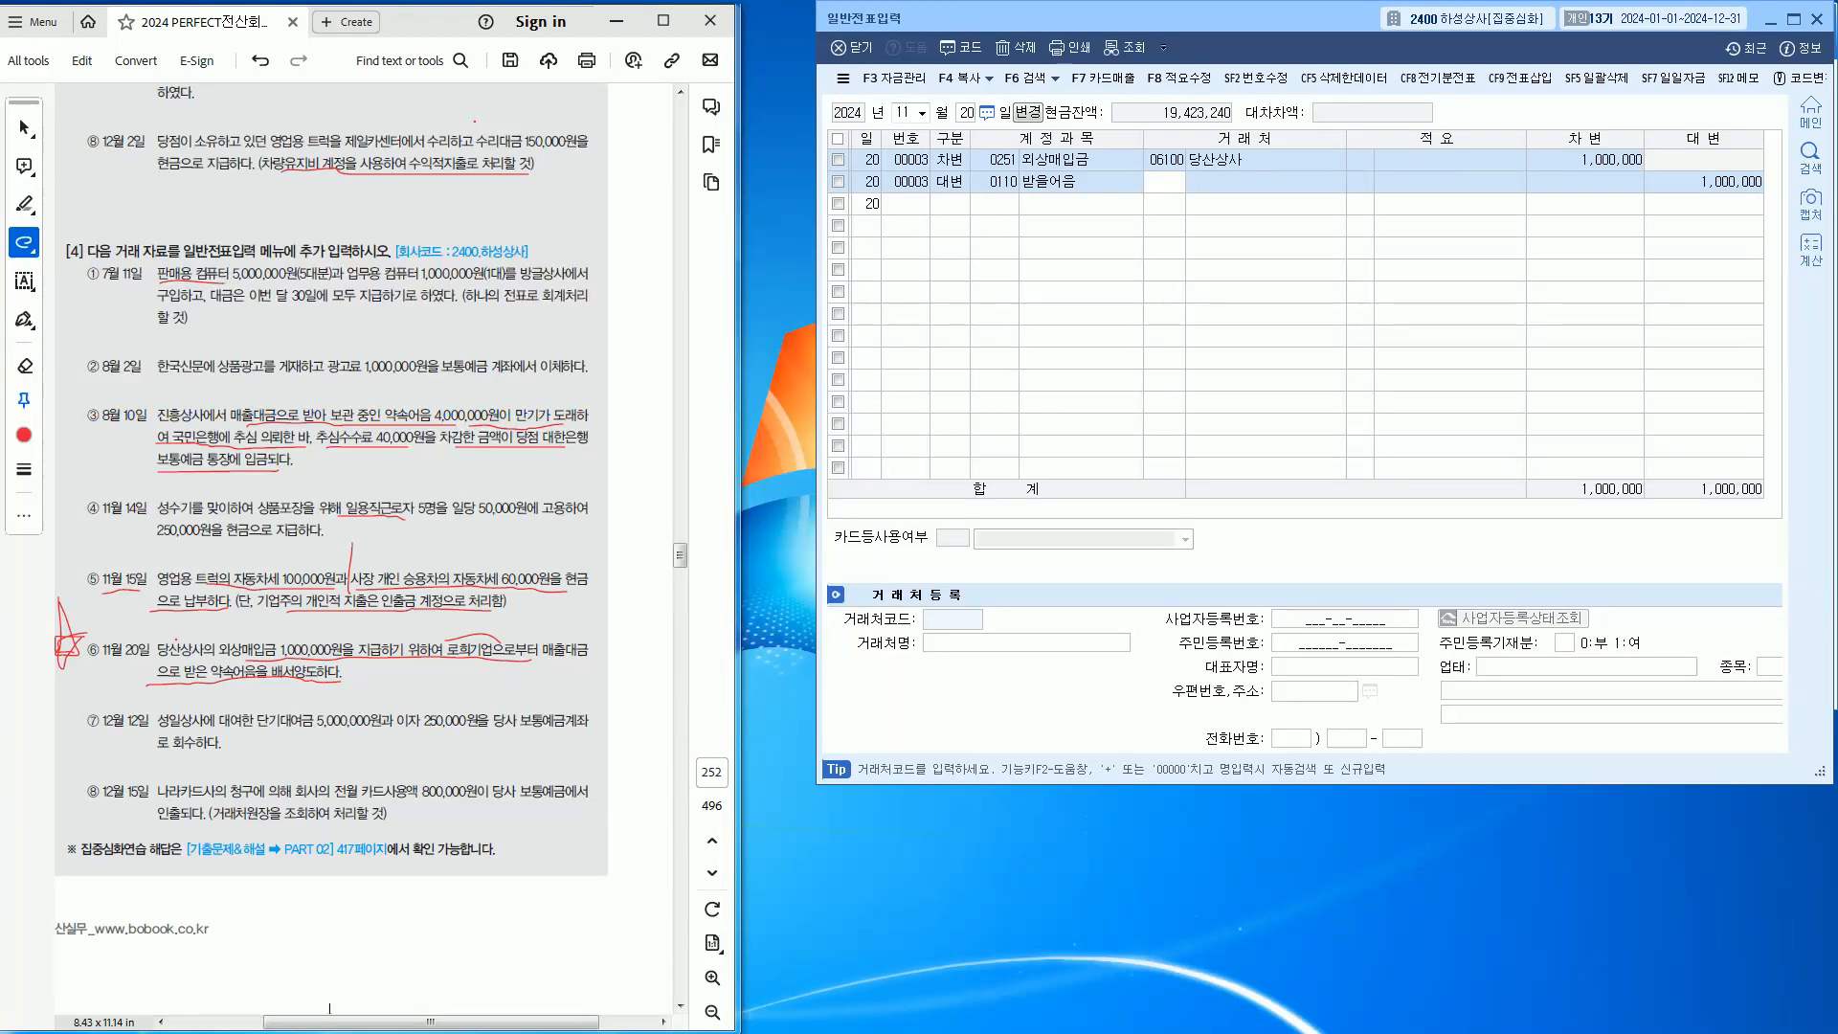
type("로희")
key("Return")
key("Return")
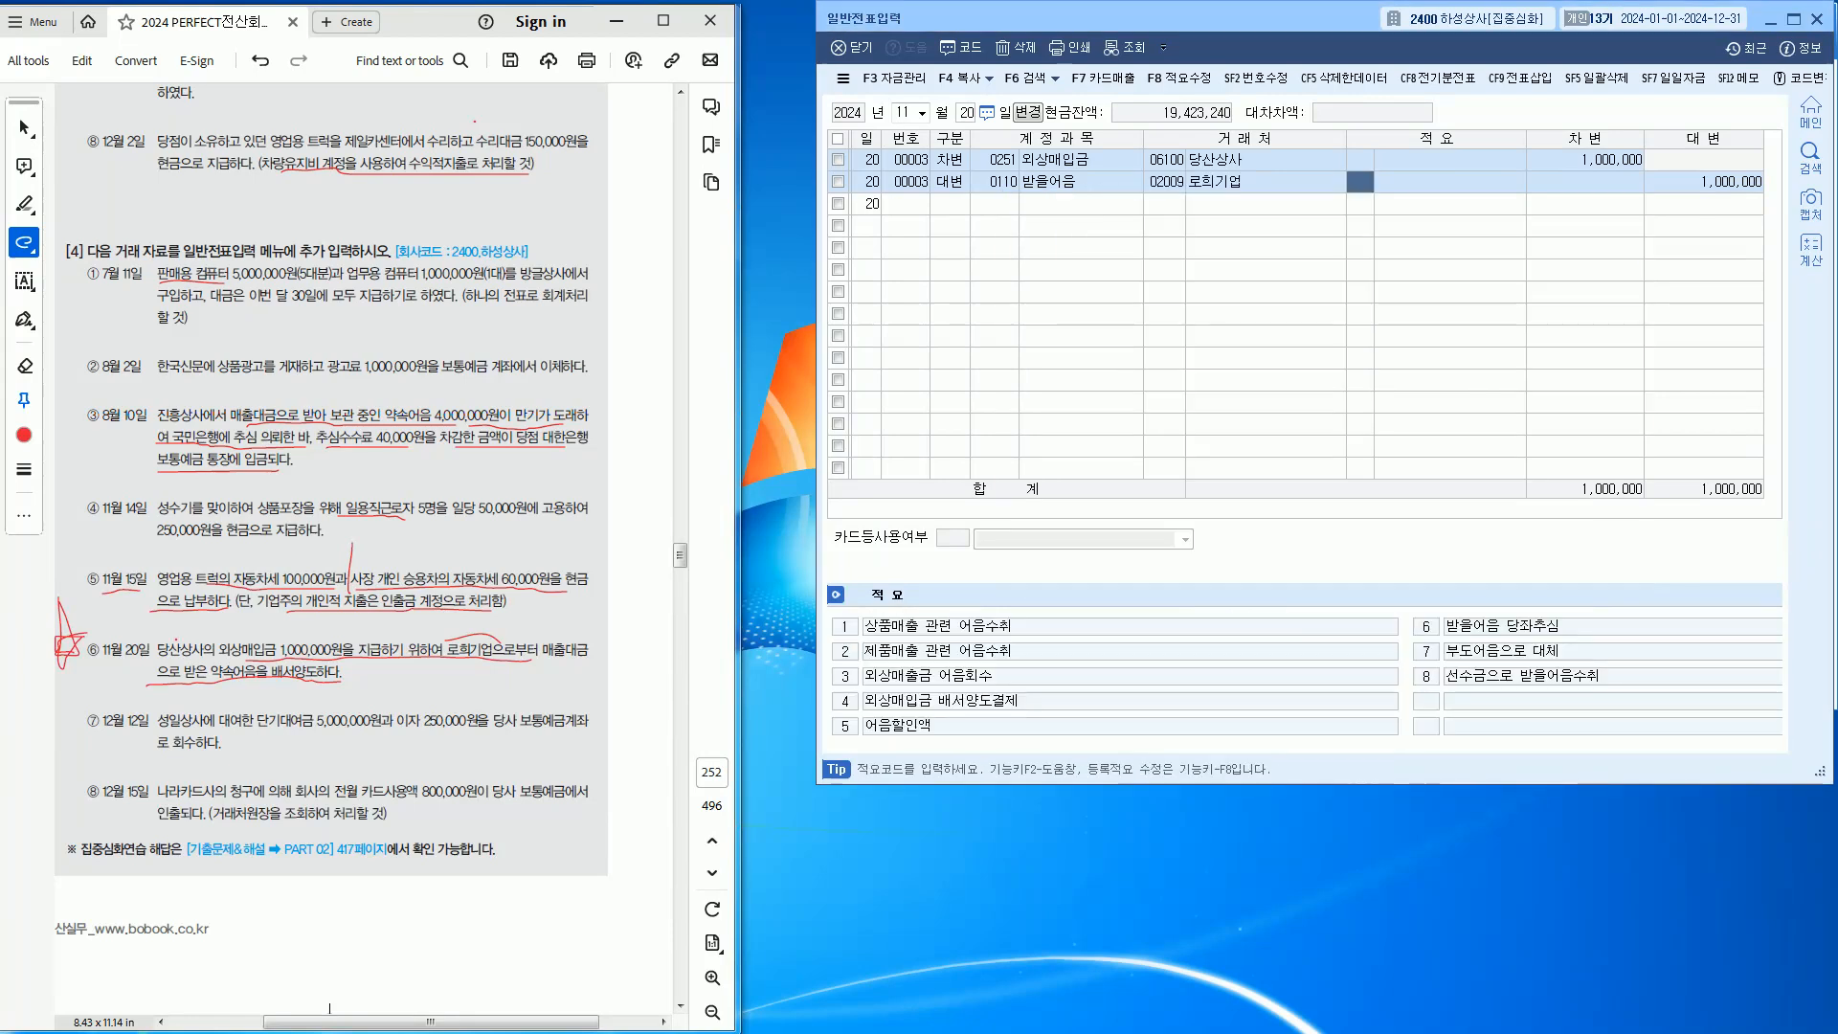
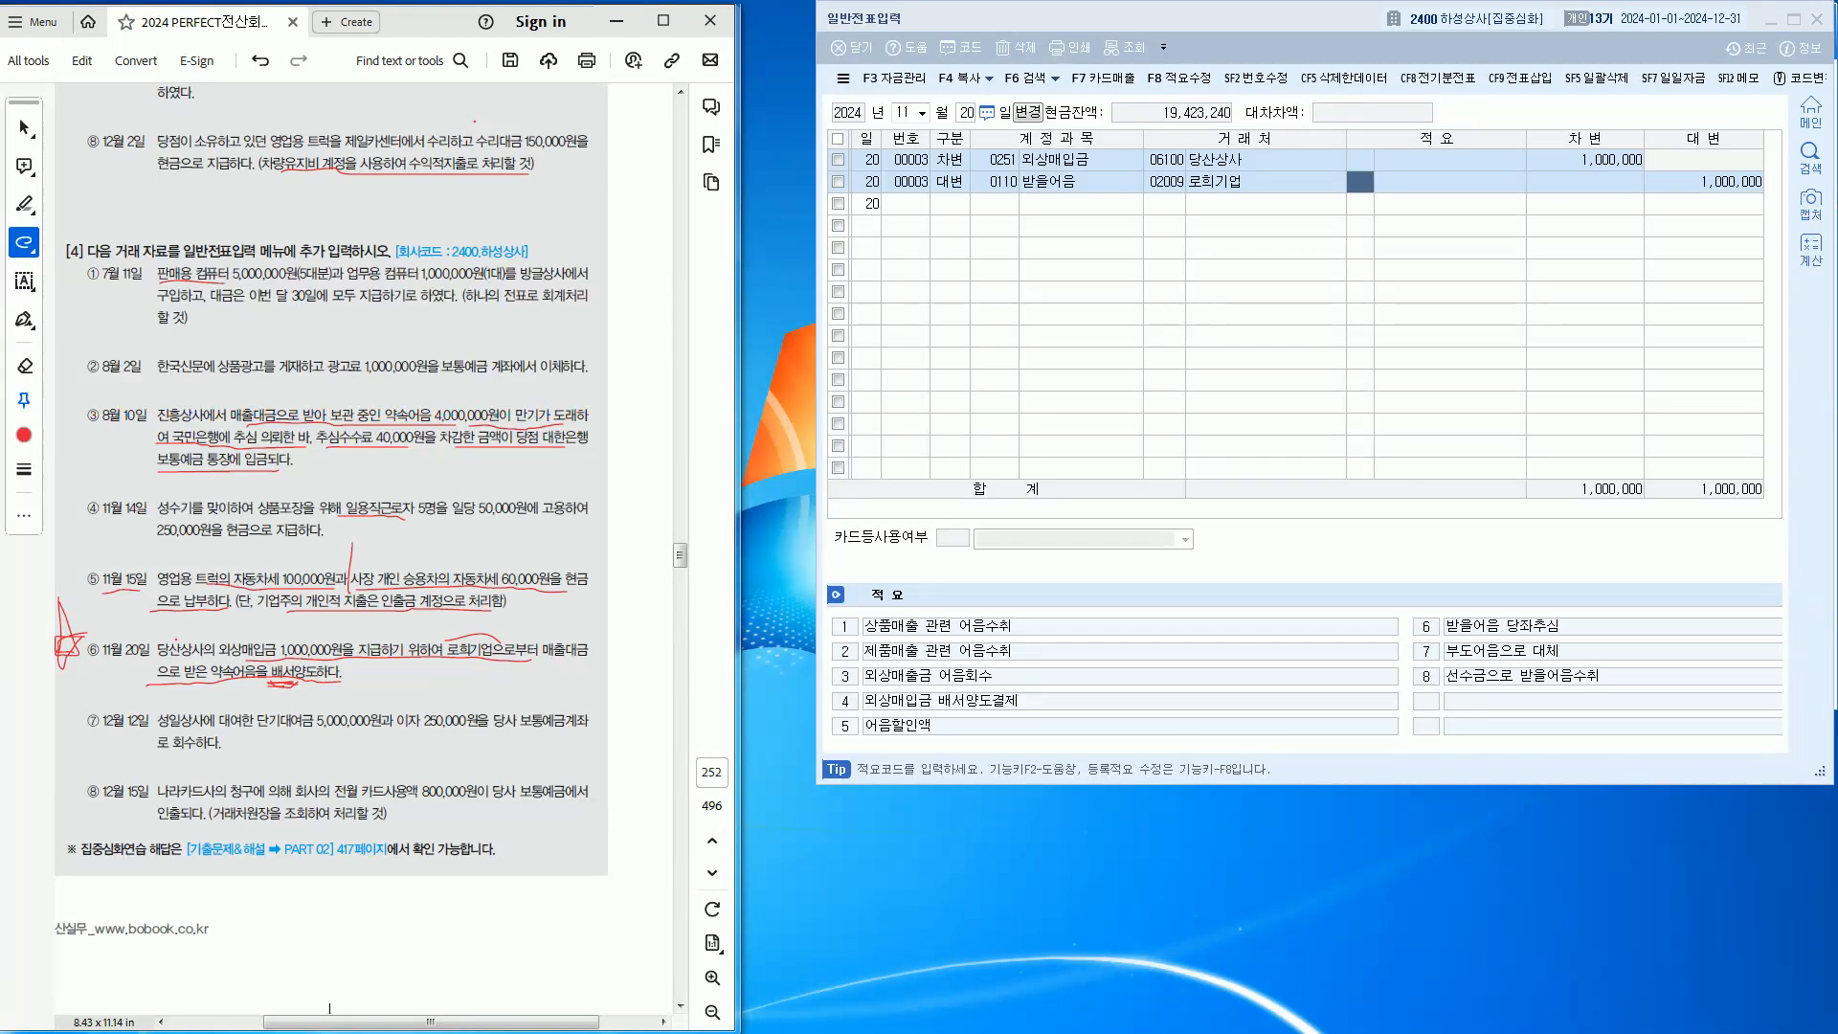
Review the accounts and trading partners on both lines of the November 20 voucher, along with the main menu behind the voucher window
left_click(1166, 182)
left_click(1166, 160)
left_click(1166, 182)
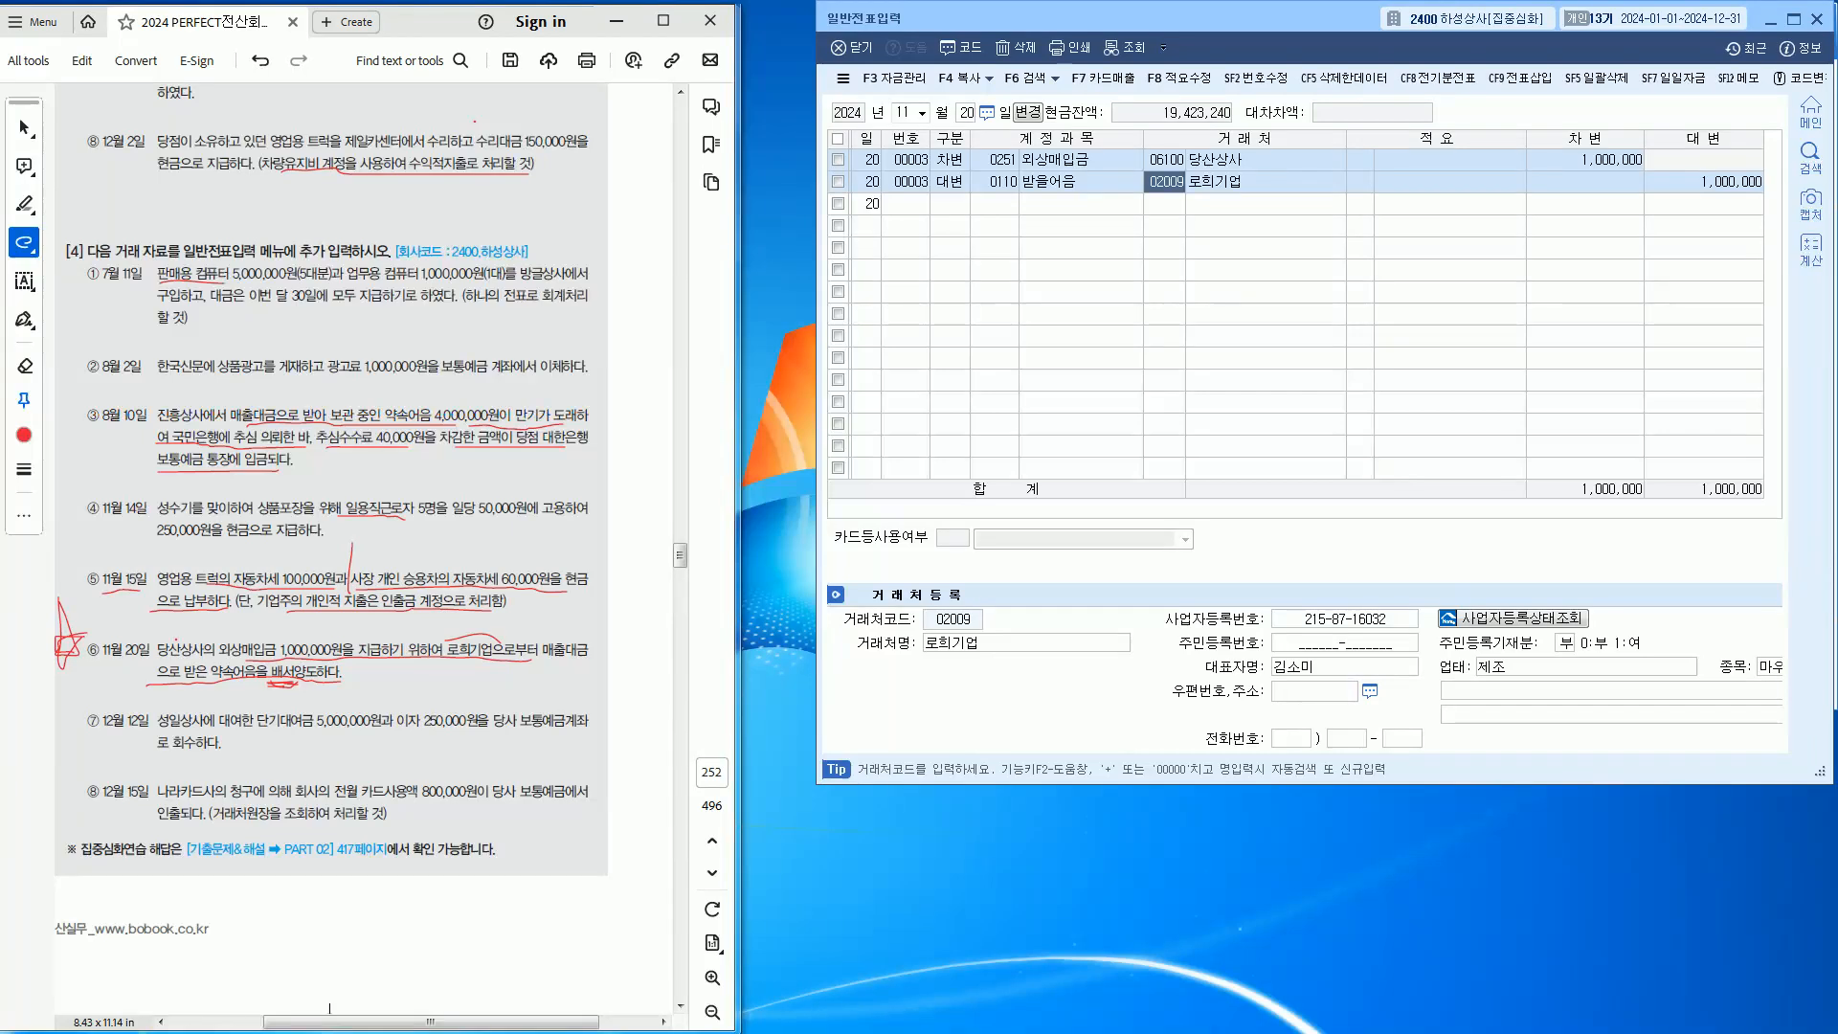
left_click_drag(1149, 19, 1105, 260)
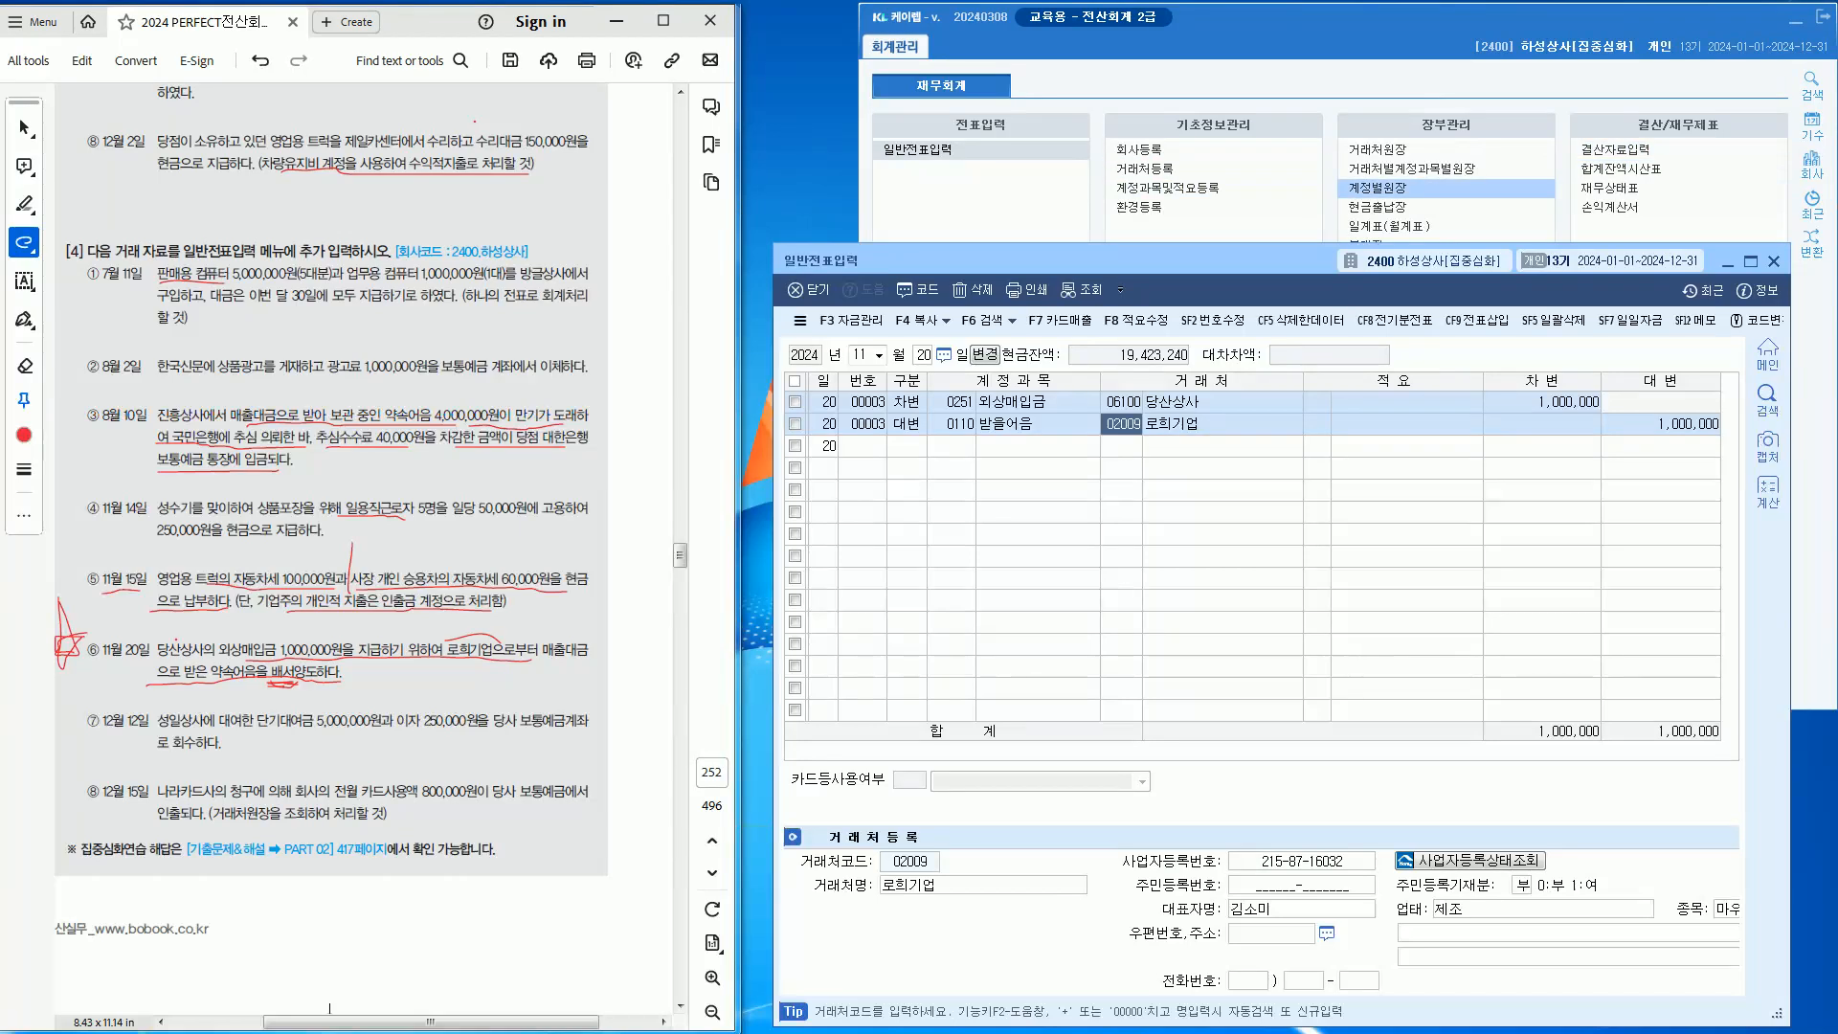
left_click(954, 403)
left_click(954, 425)
left_click(1122, 402)
left_click(1123, 424)
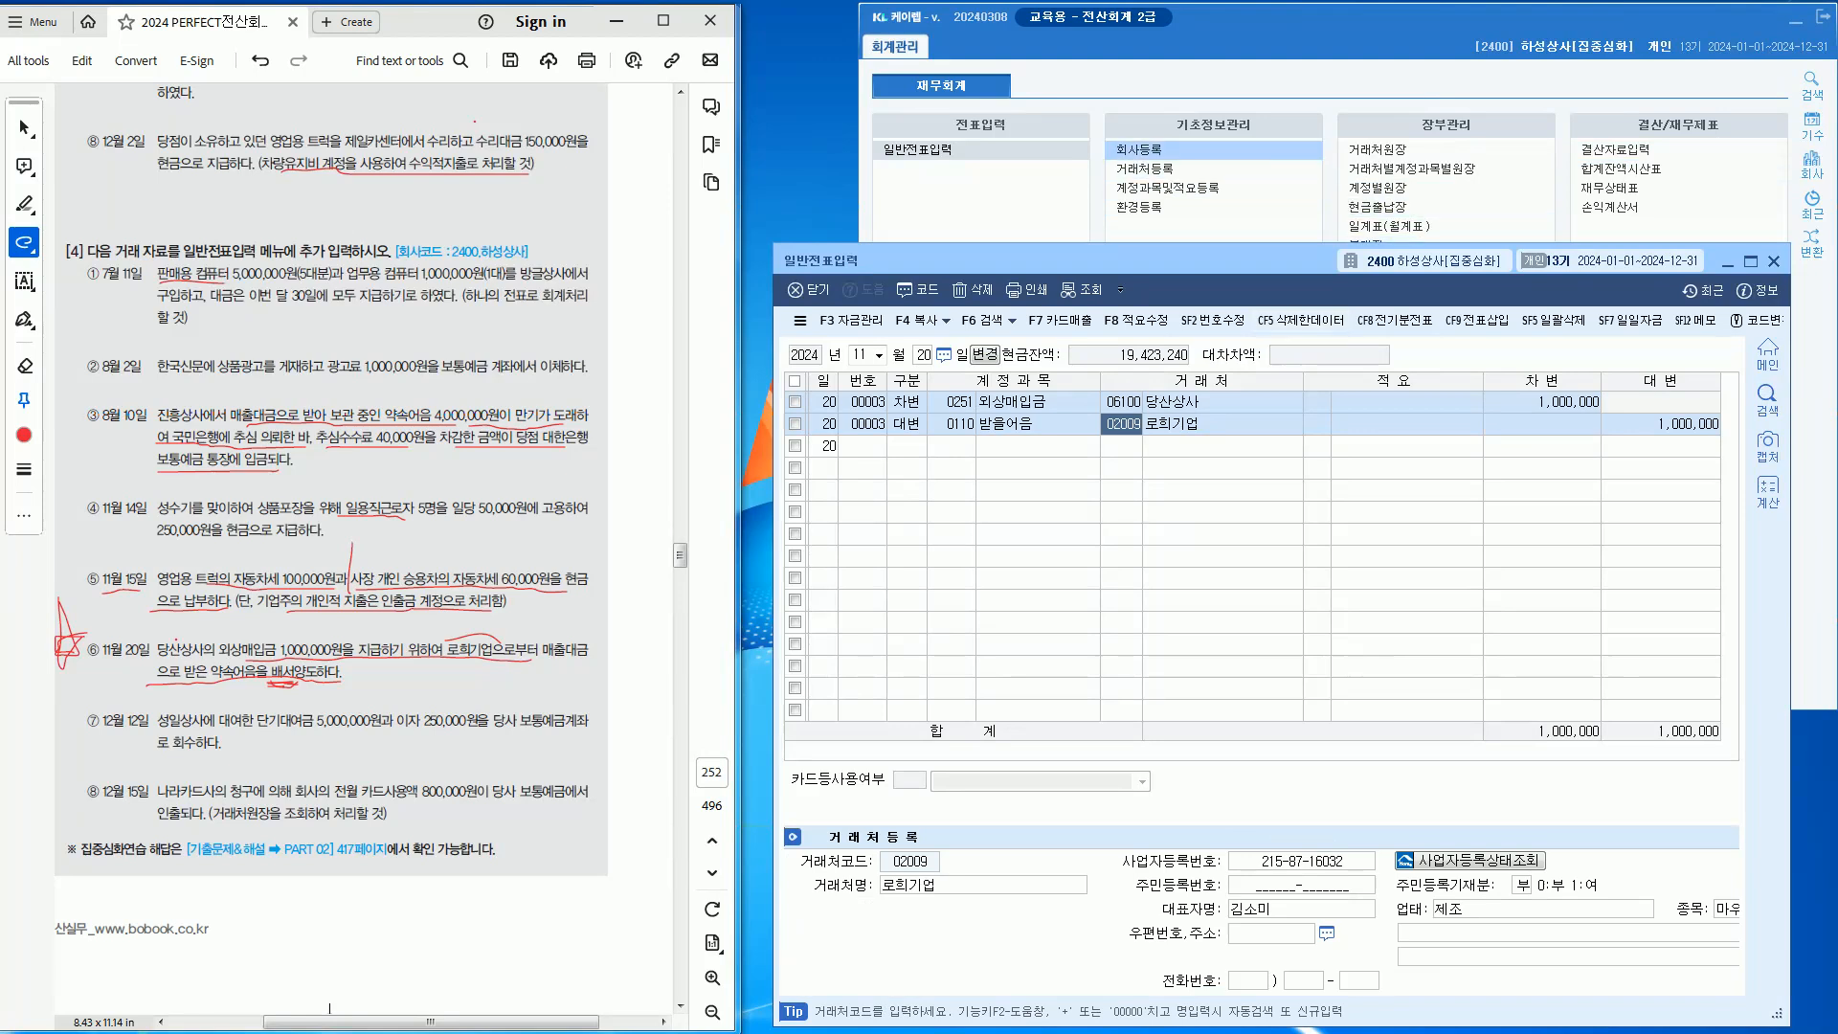
left_click_drag(1196, 261, 1246, 23)
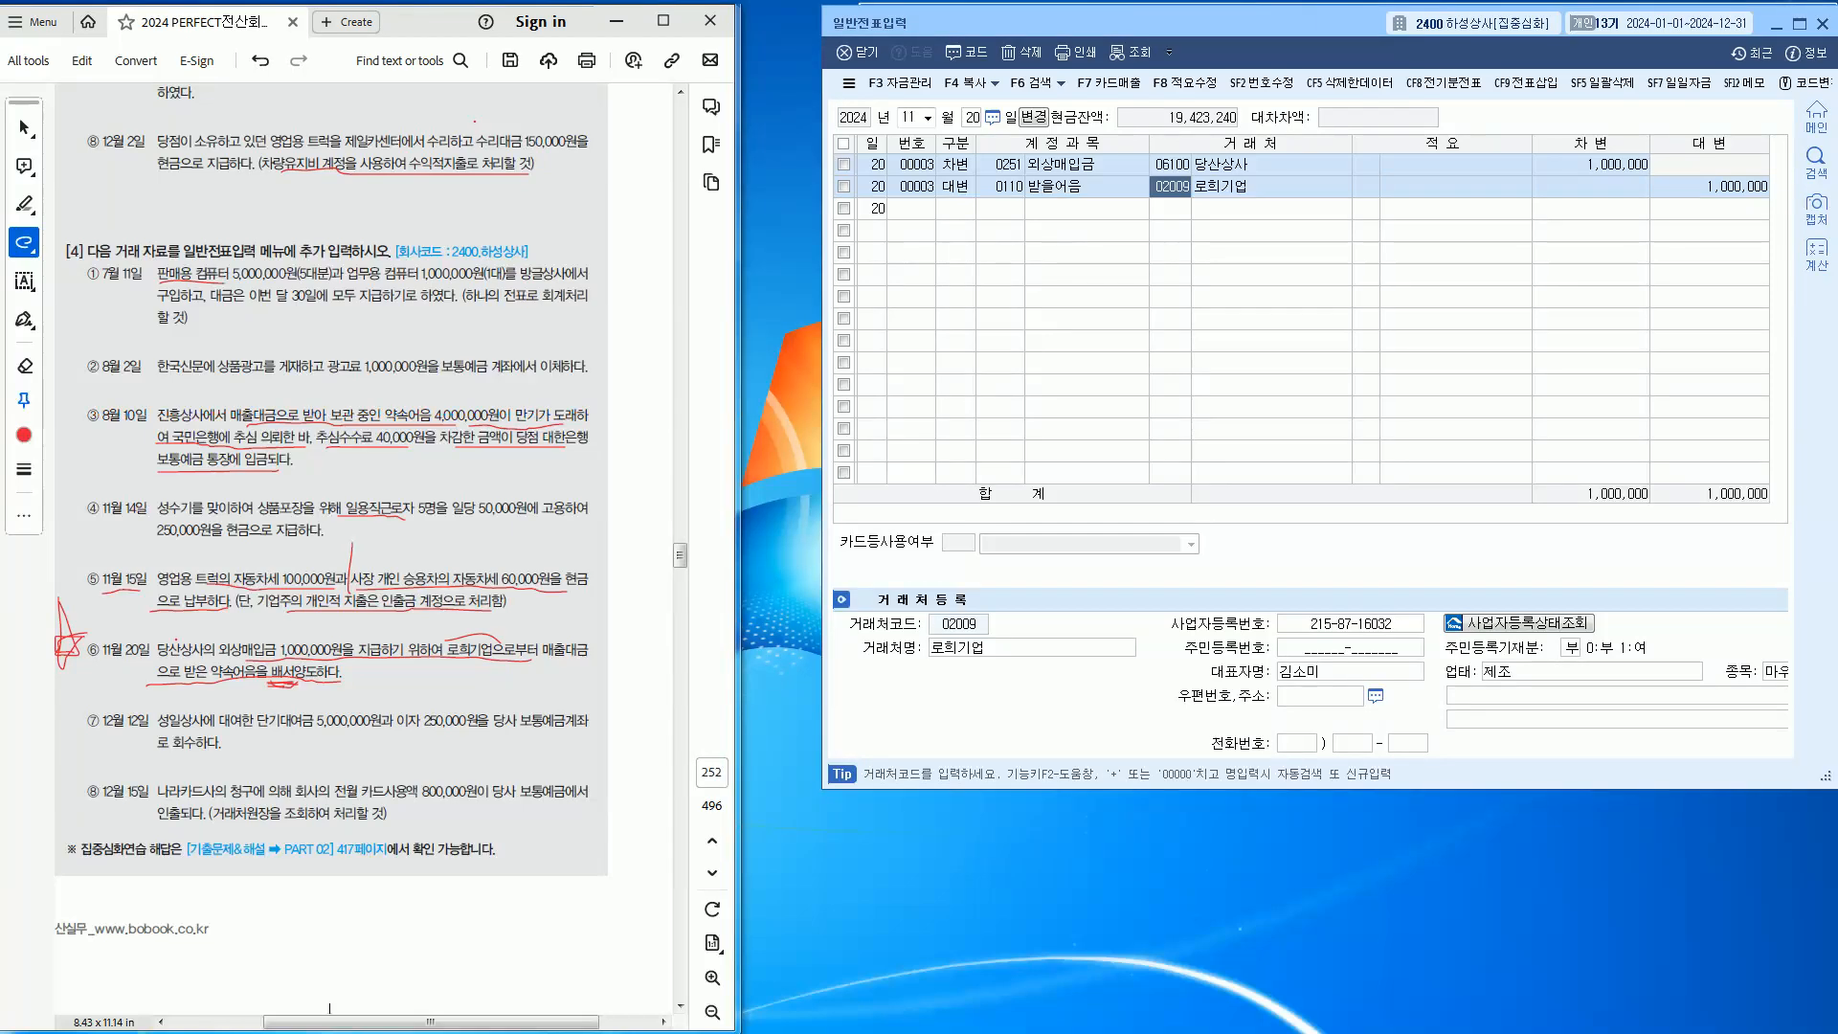
Set the voucher date to December 12 and underline the short-term loan and interest collection details of that transaction in the PDF
left_click(927, 117)
type("12")
key("Return")
type("12")
key("Return")
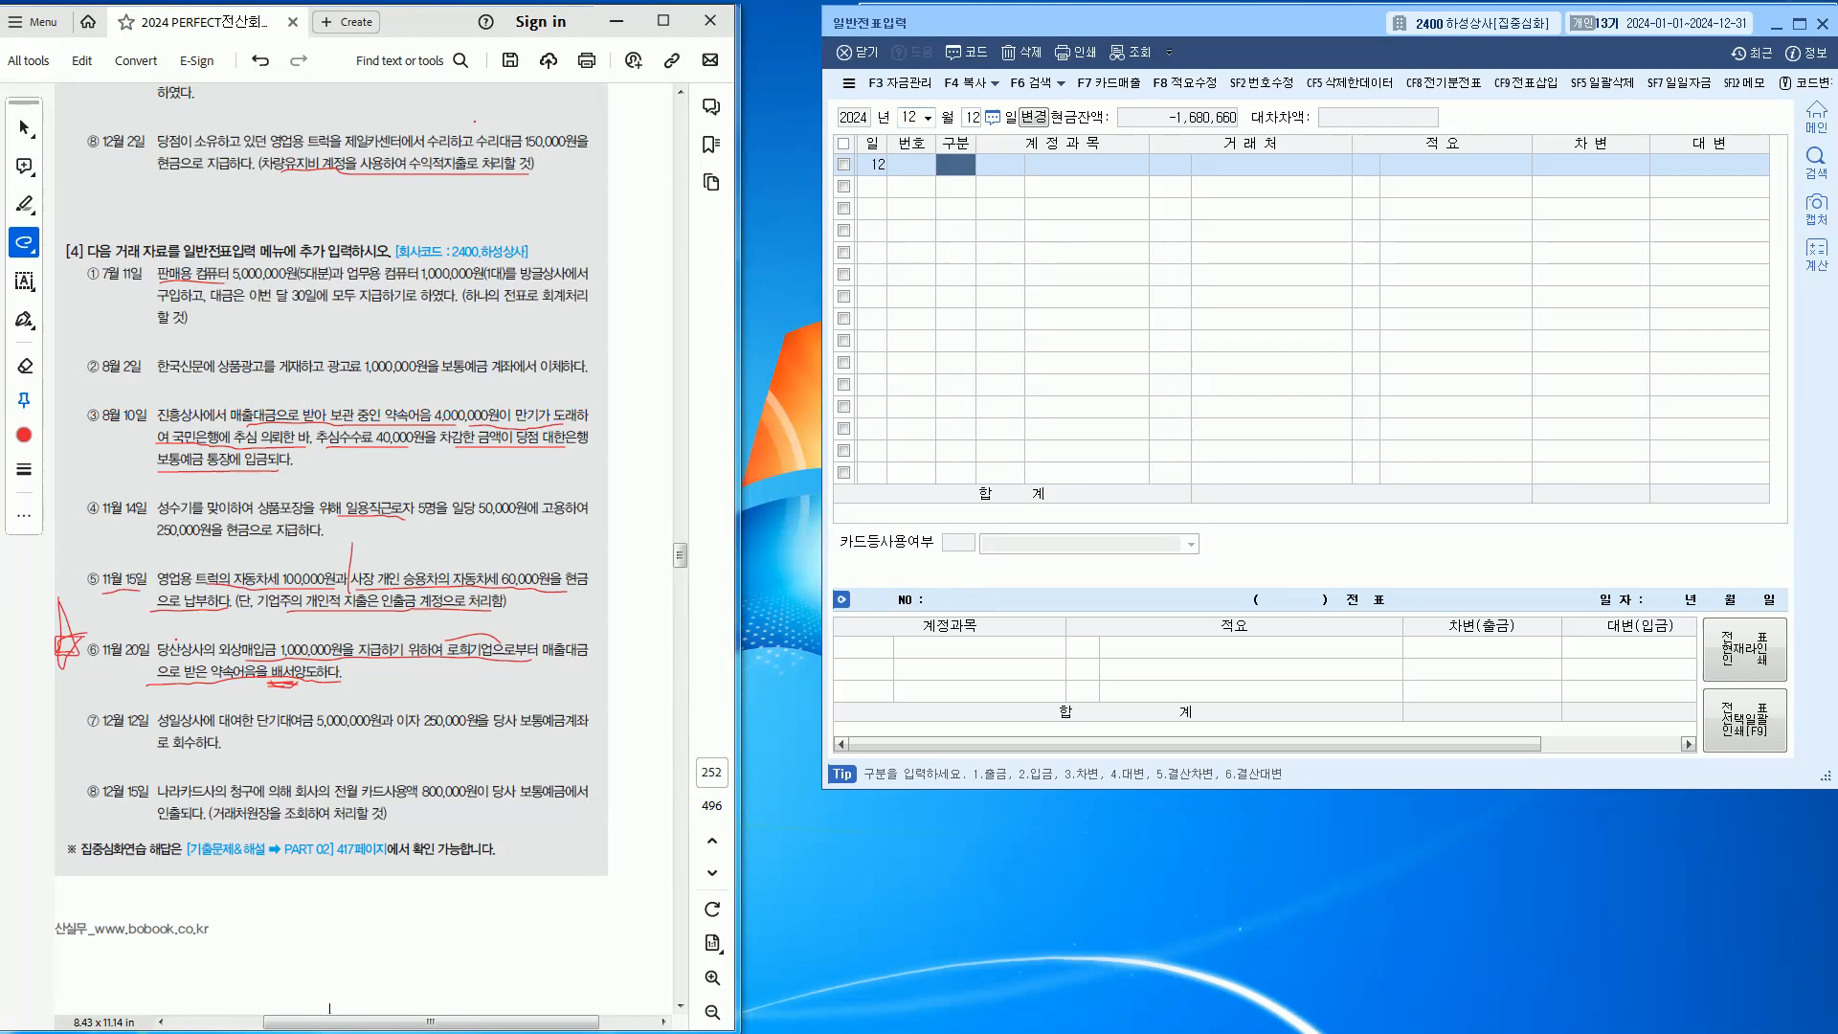
left_click_drag(247, 736, 565, 735)
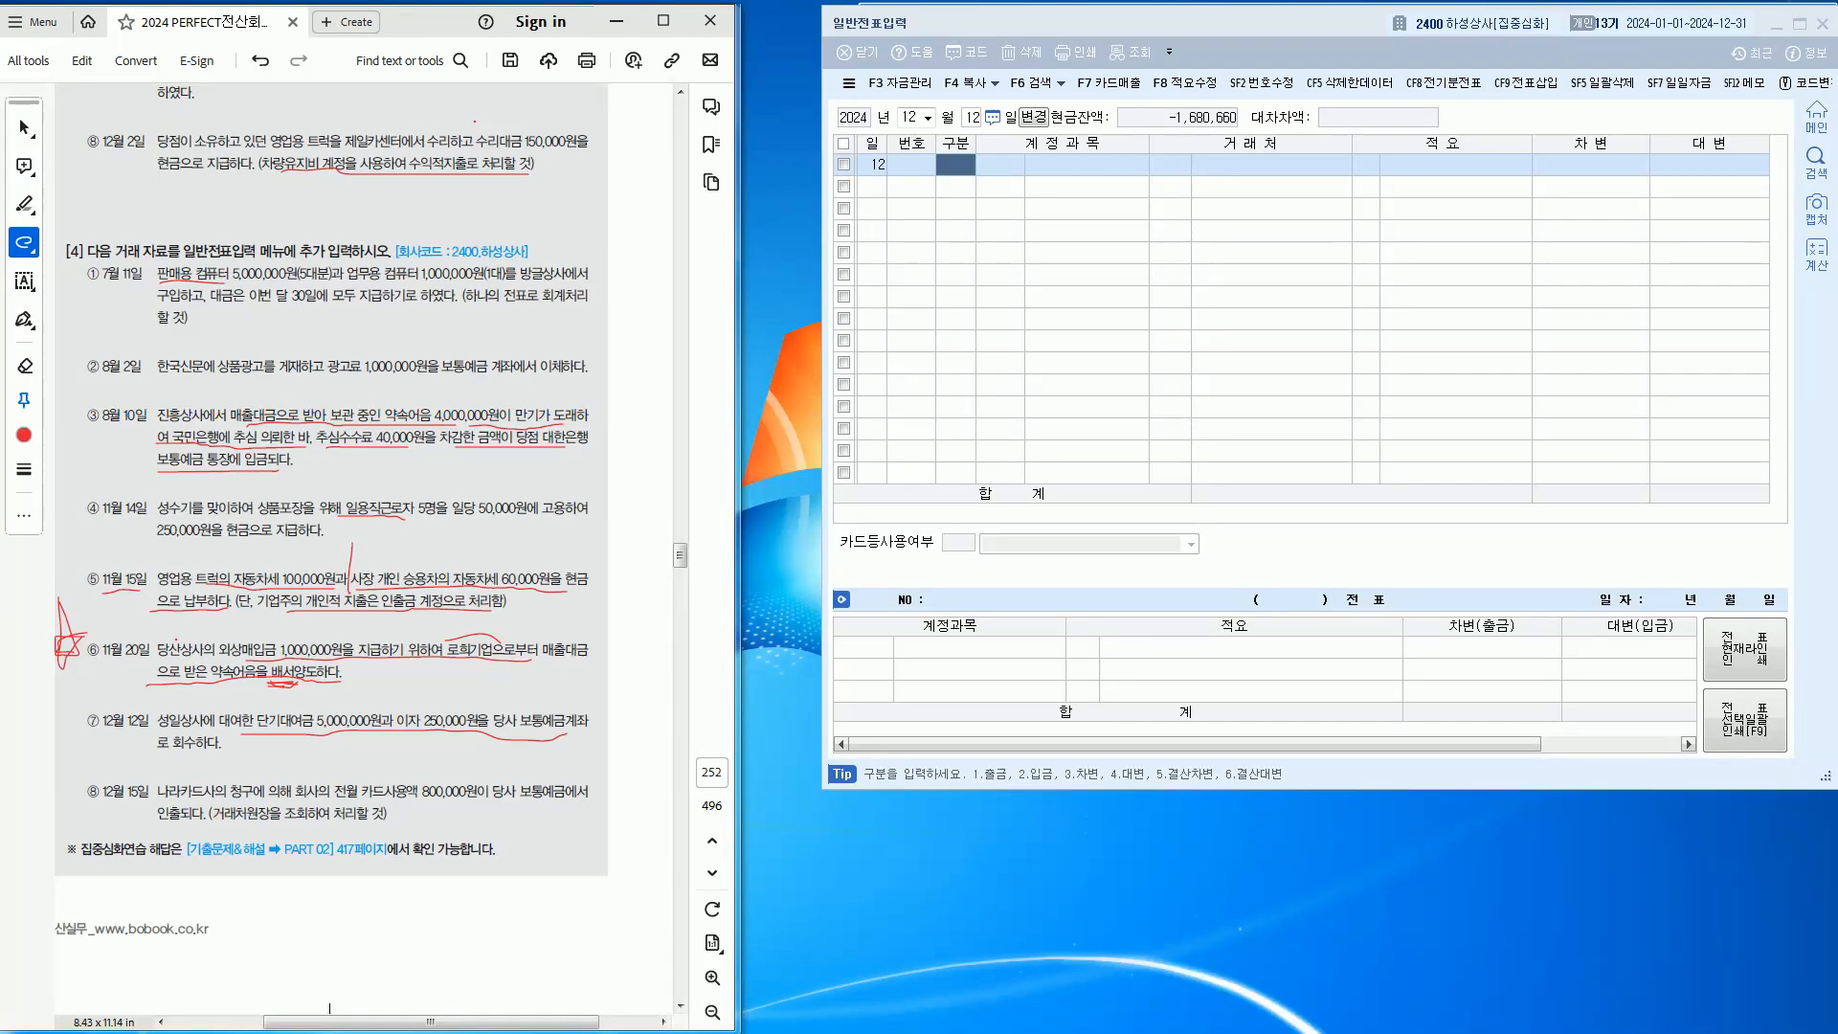
Enter a debit line for 보통예금 (0103) of 5,250,000 on December 12
left_click(956, 165)
key("Return")
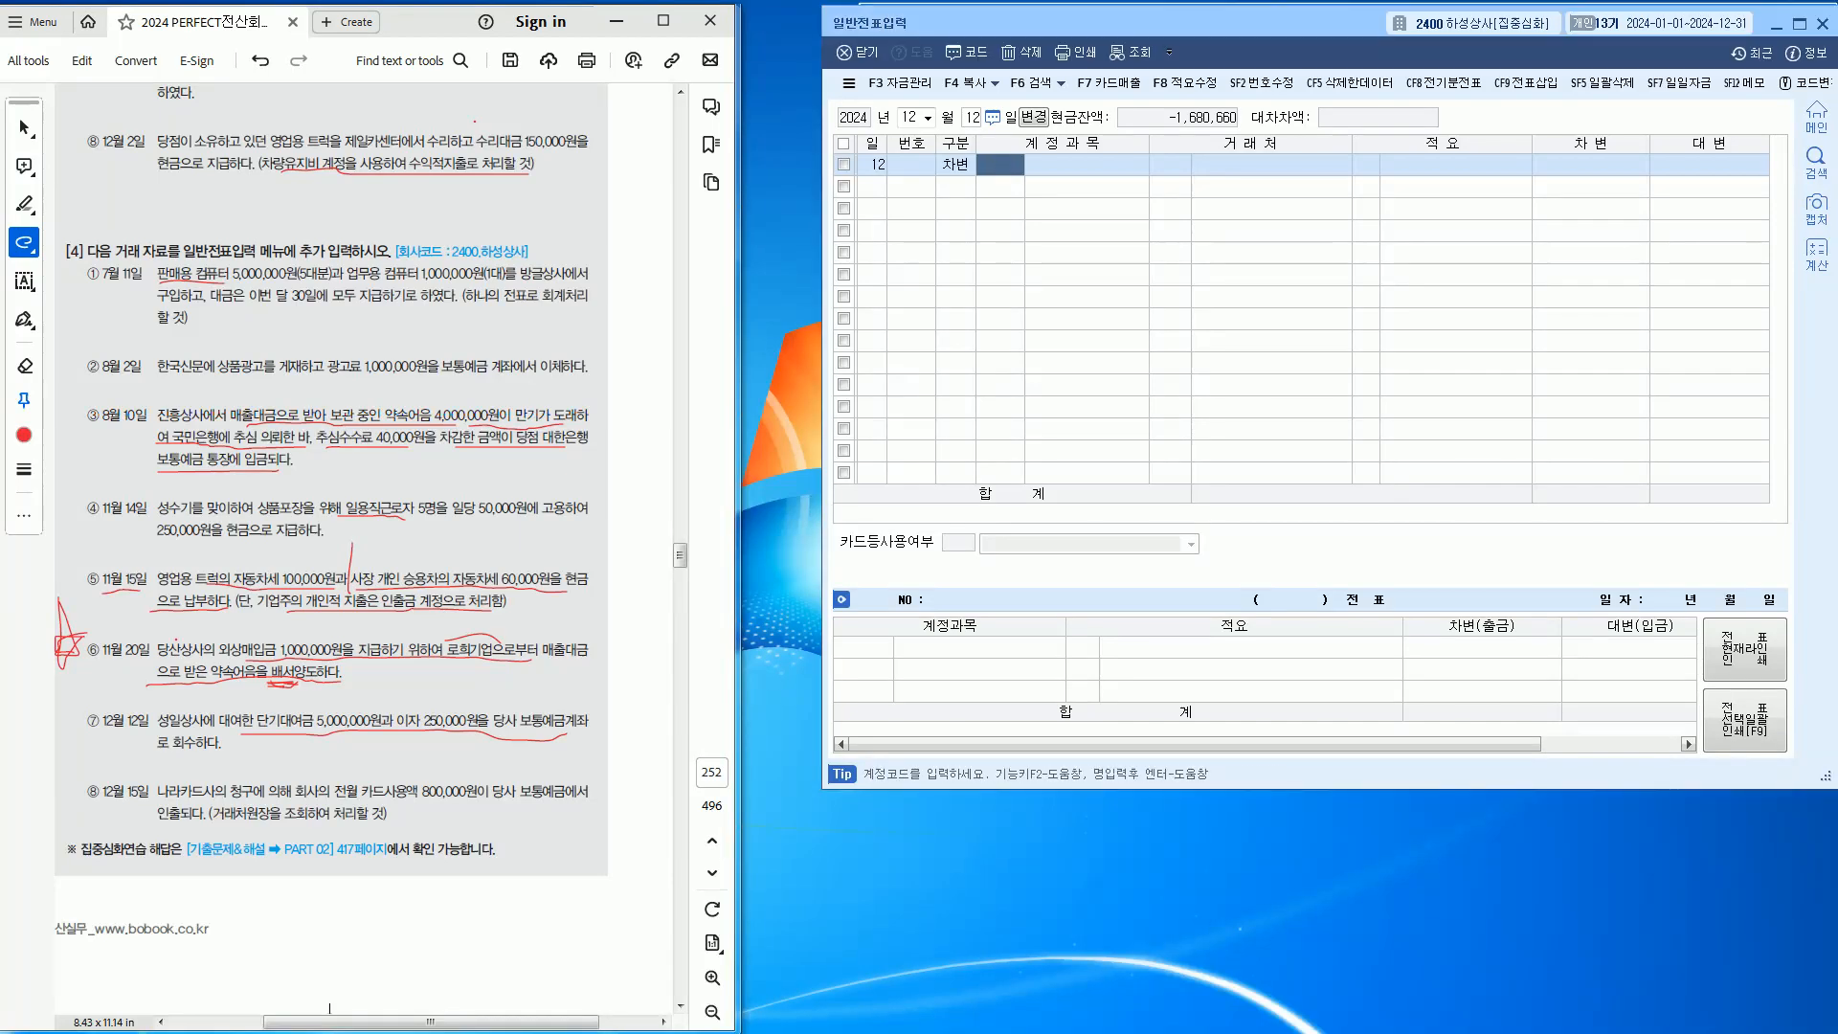
type("103")
key("Return")
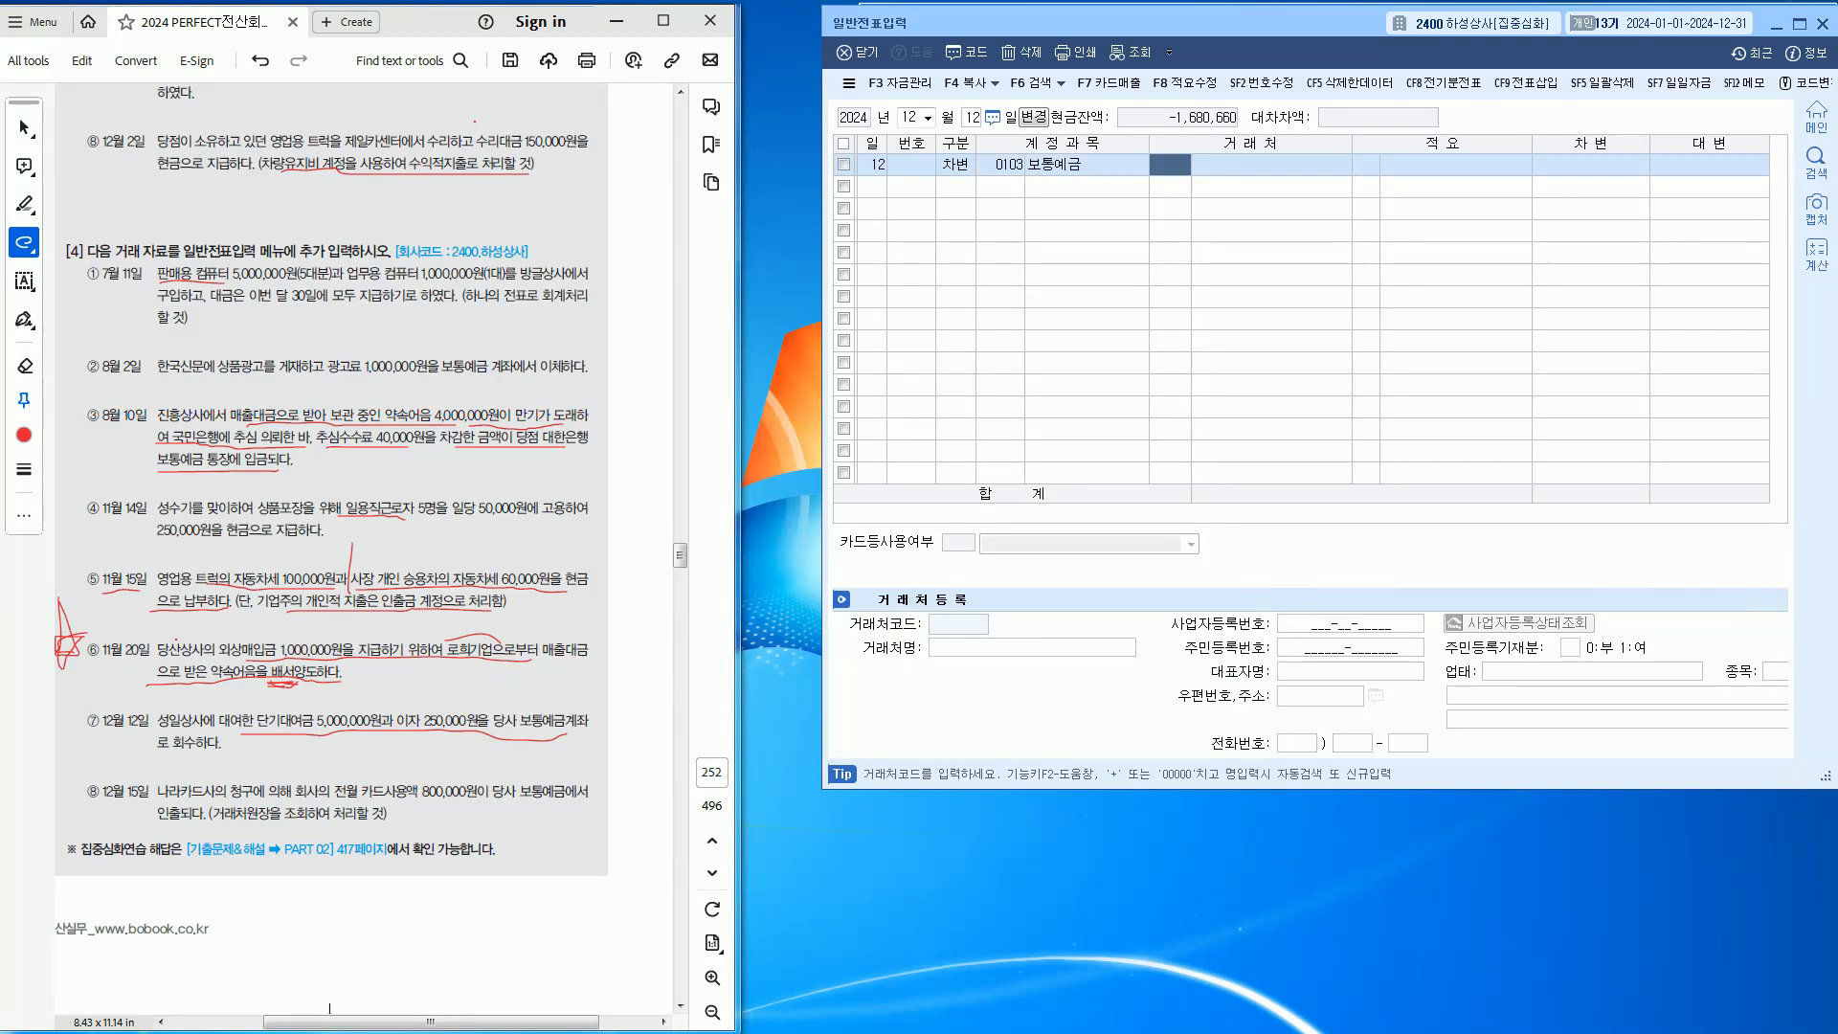
key("Return")
key("Return")
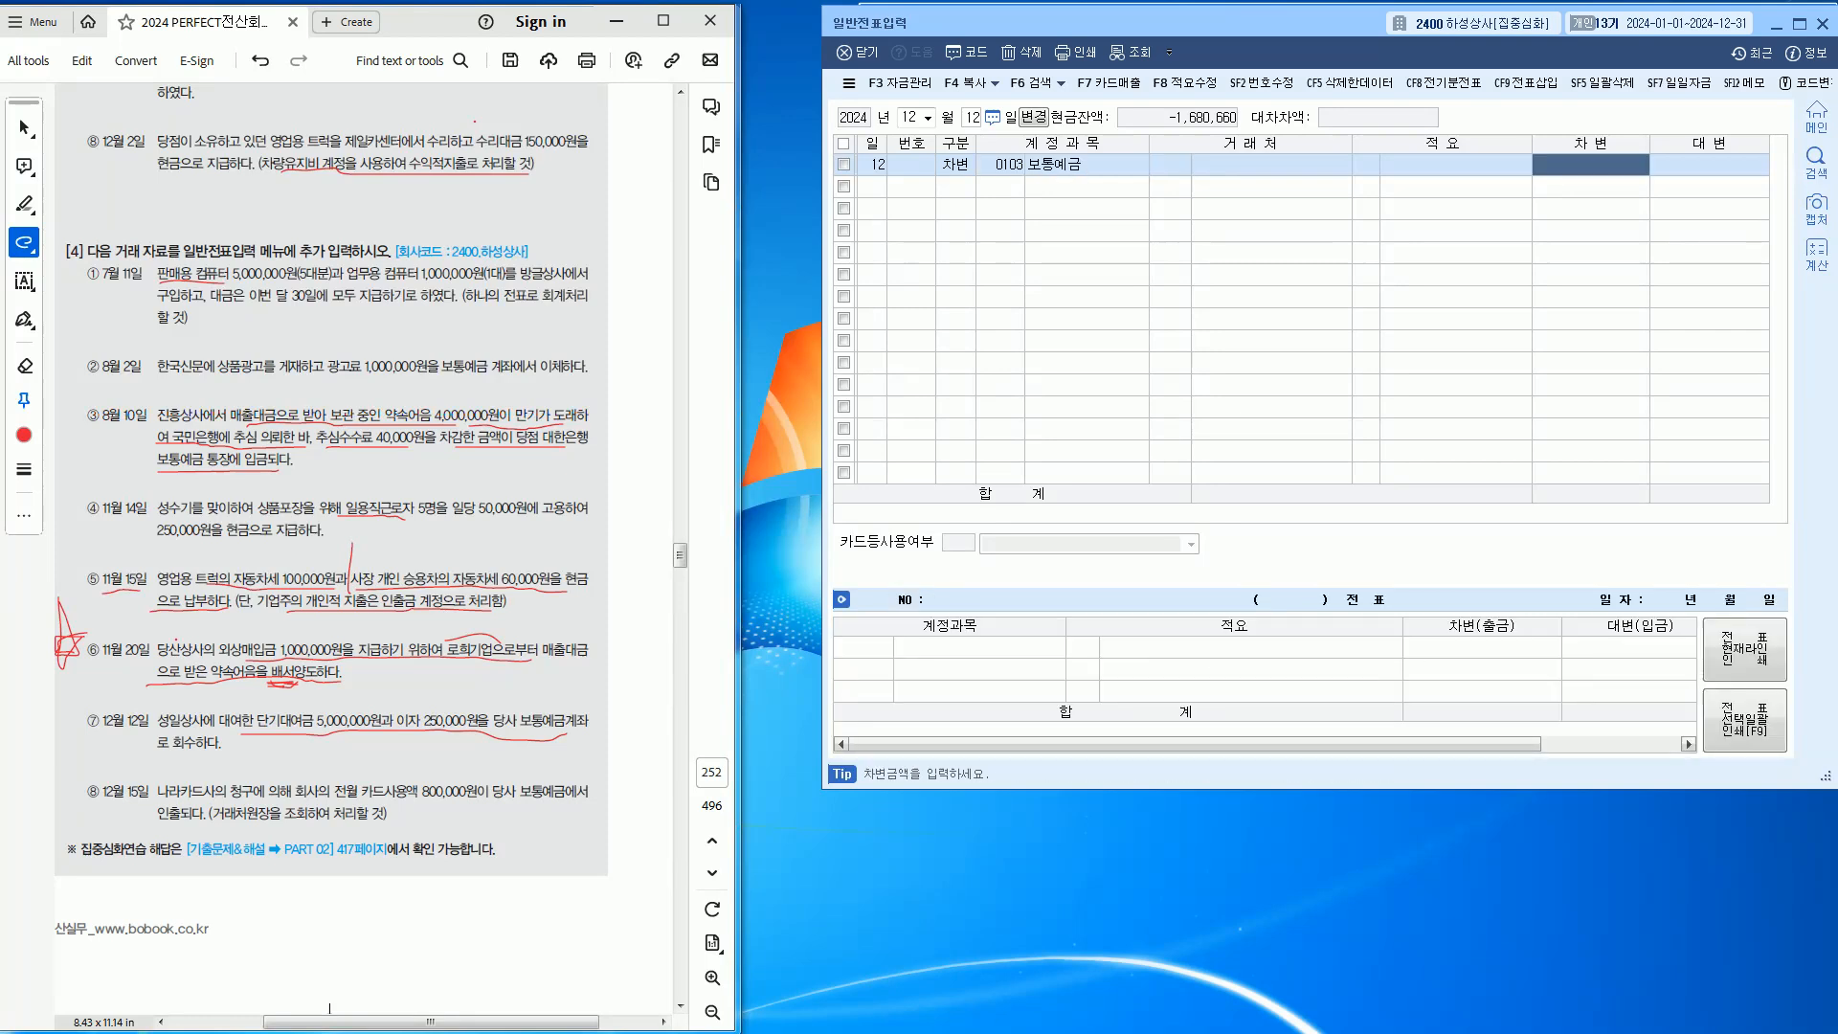
type("5250000")
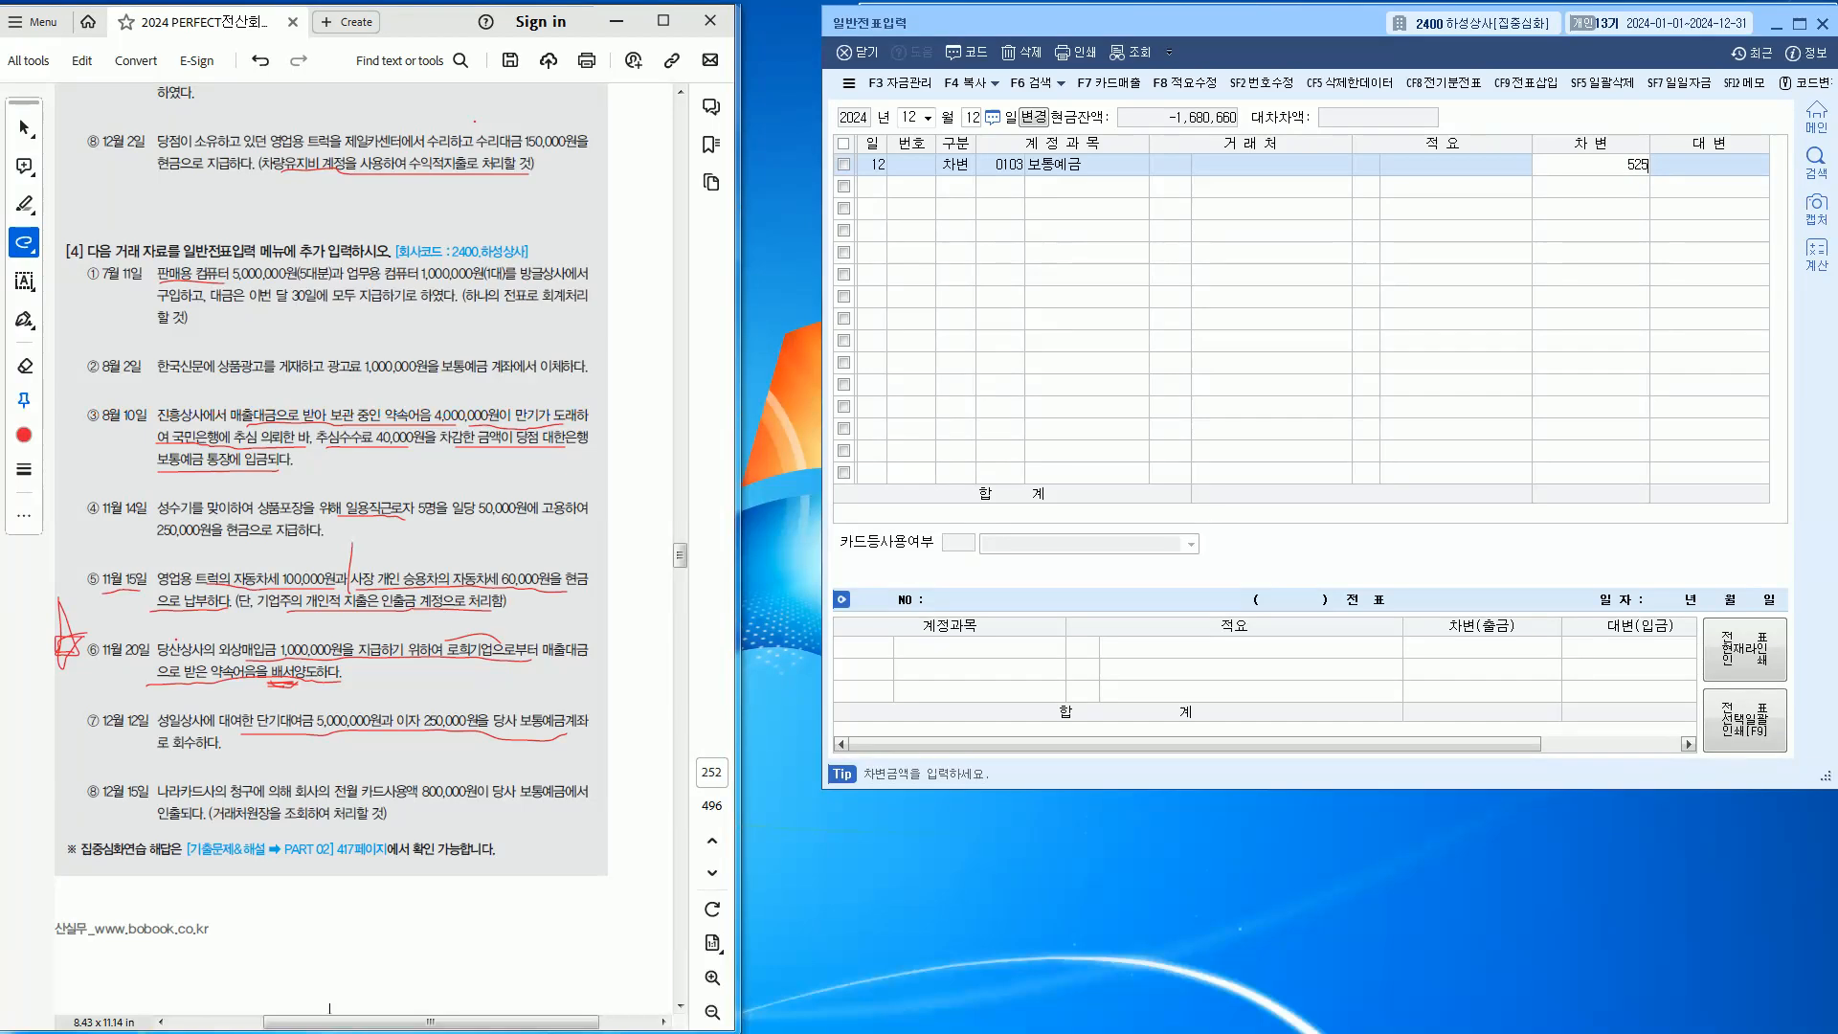
key("Return")
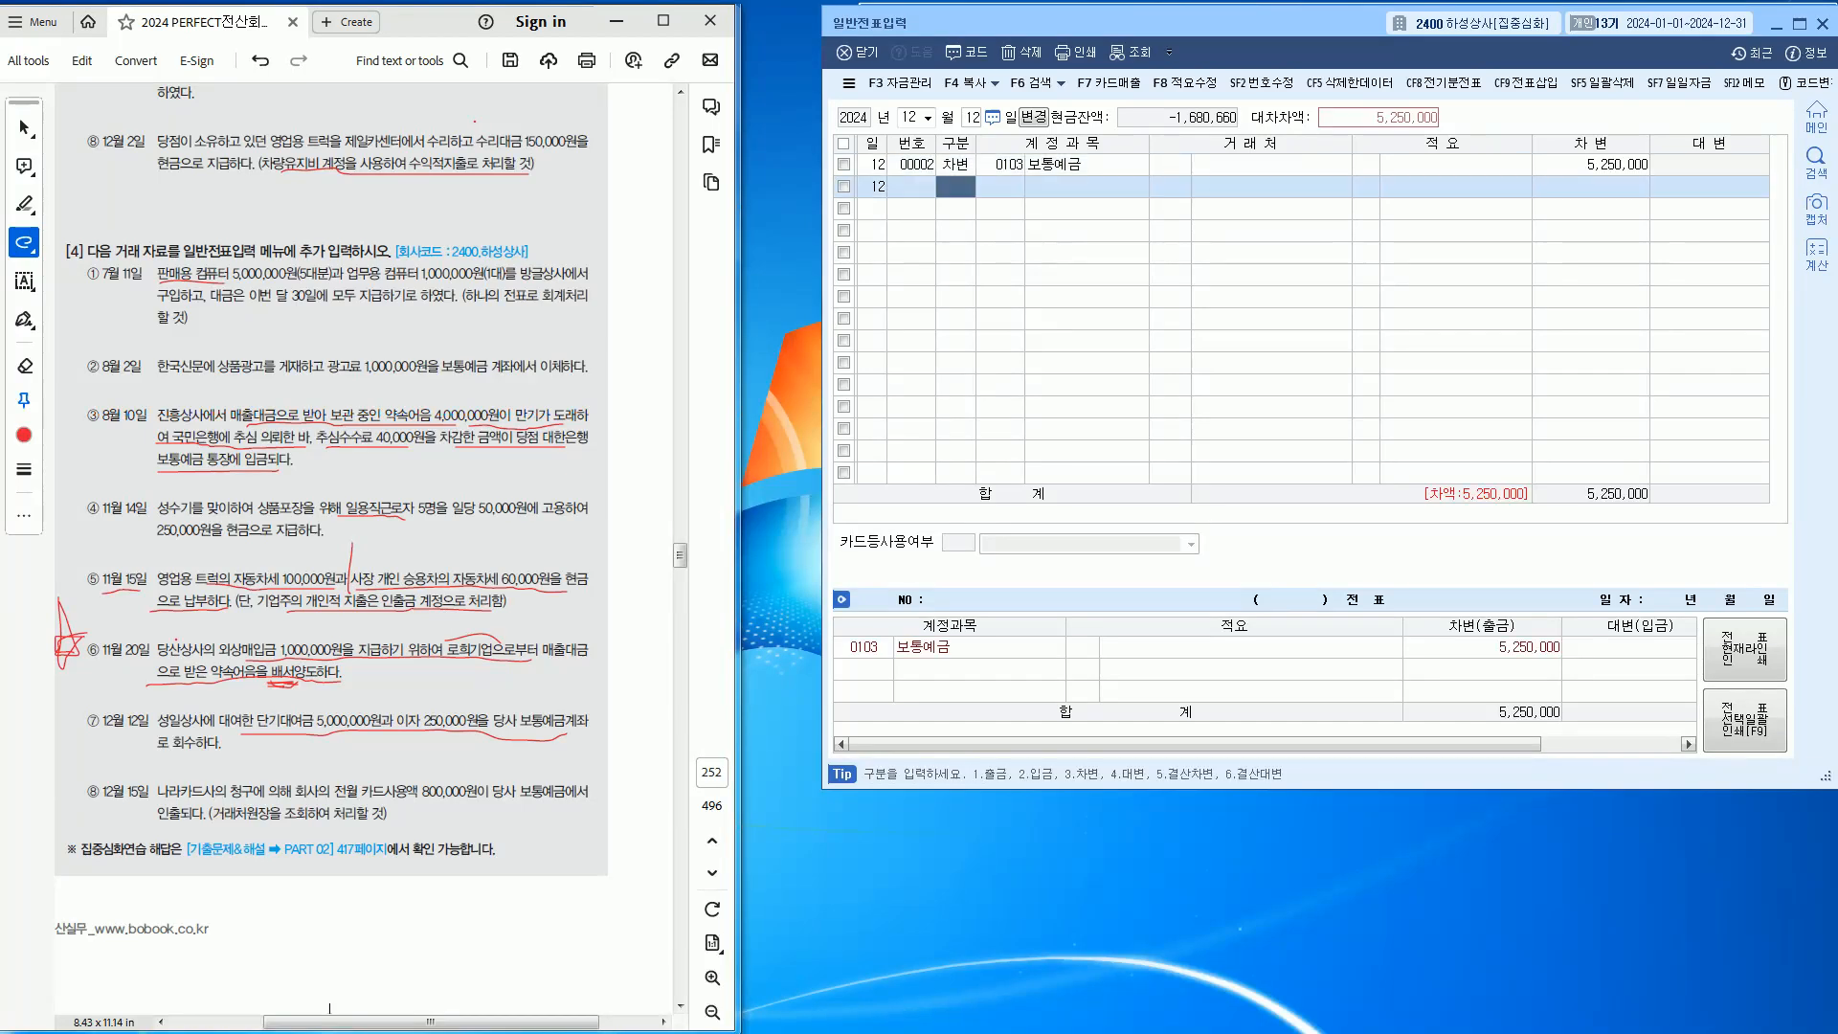
Enter a credit line for 단기대여금 (0114) with 성일상사 of 5,000,000 on December 12
type("4")
key("Return")
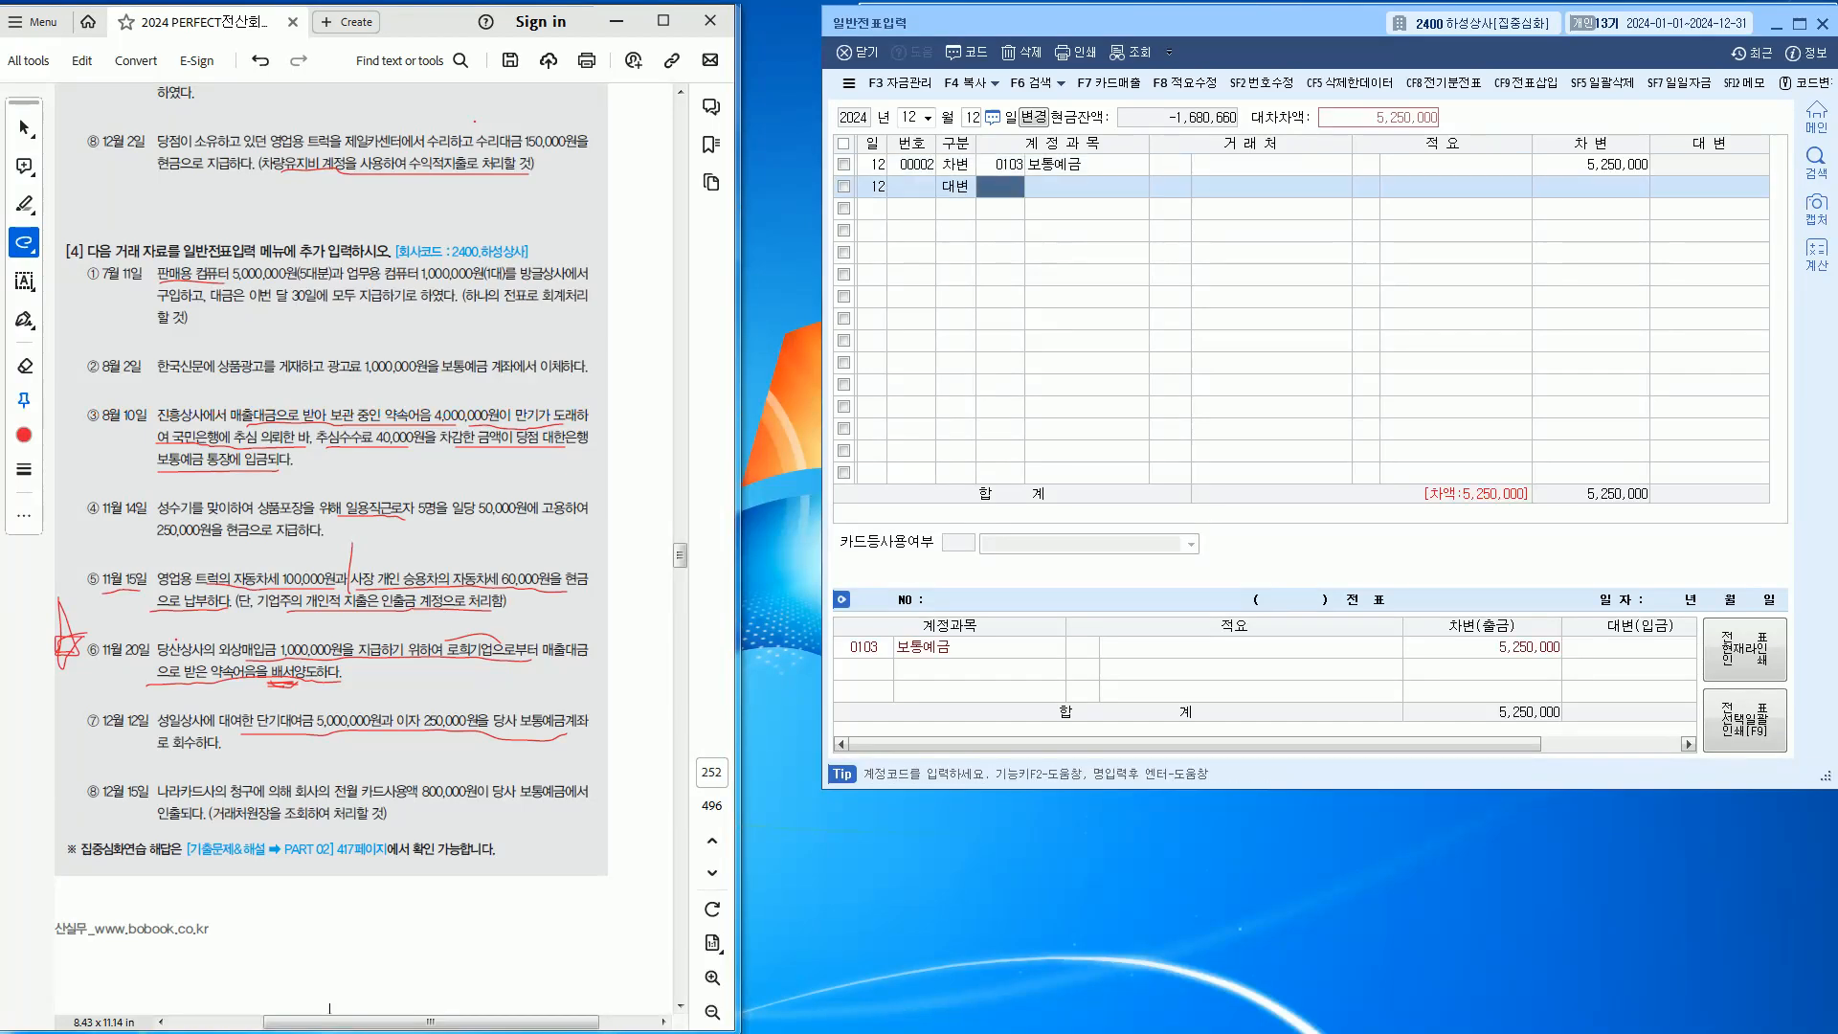
type("단기")
key("Return")
key("Down")
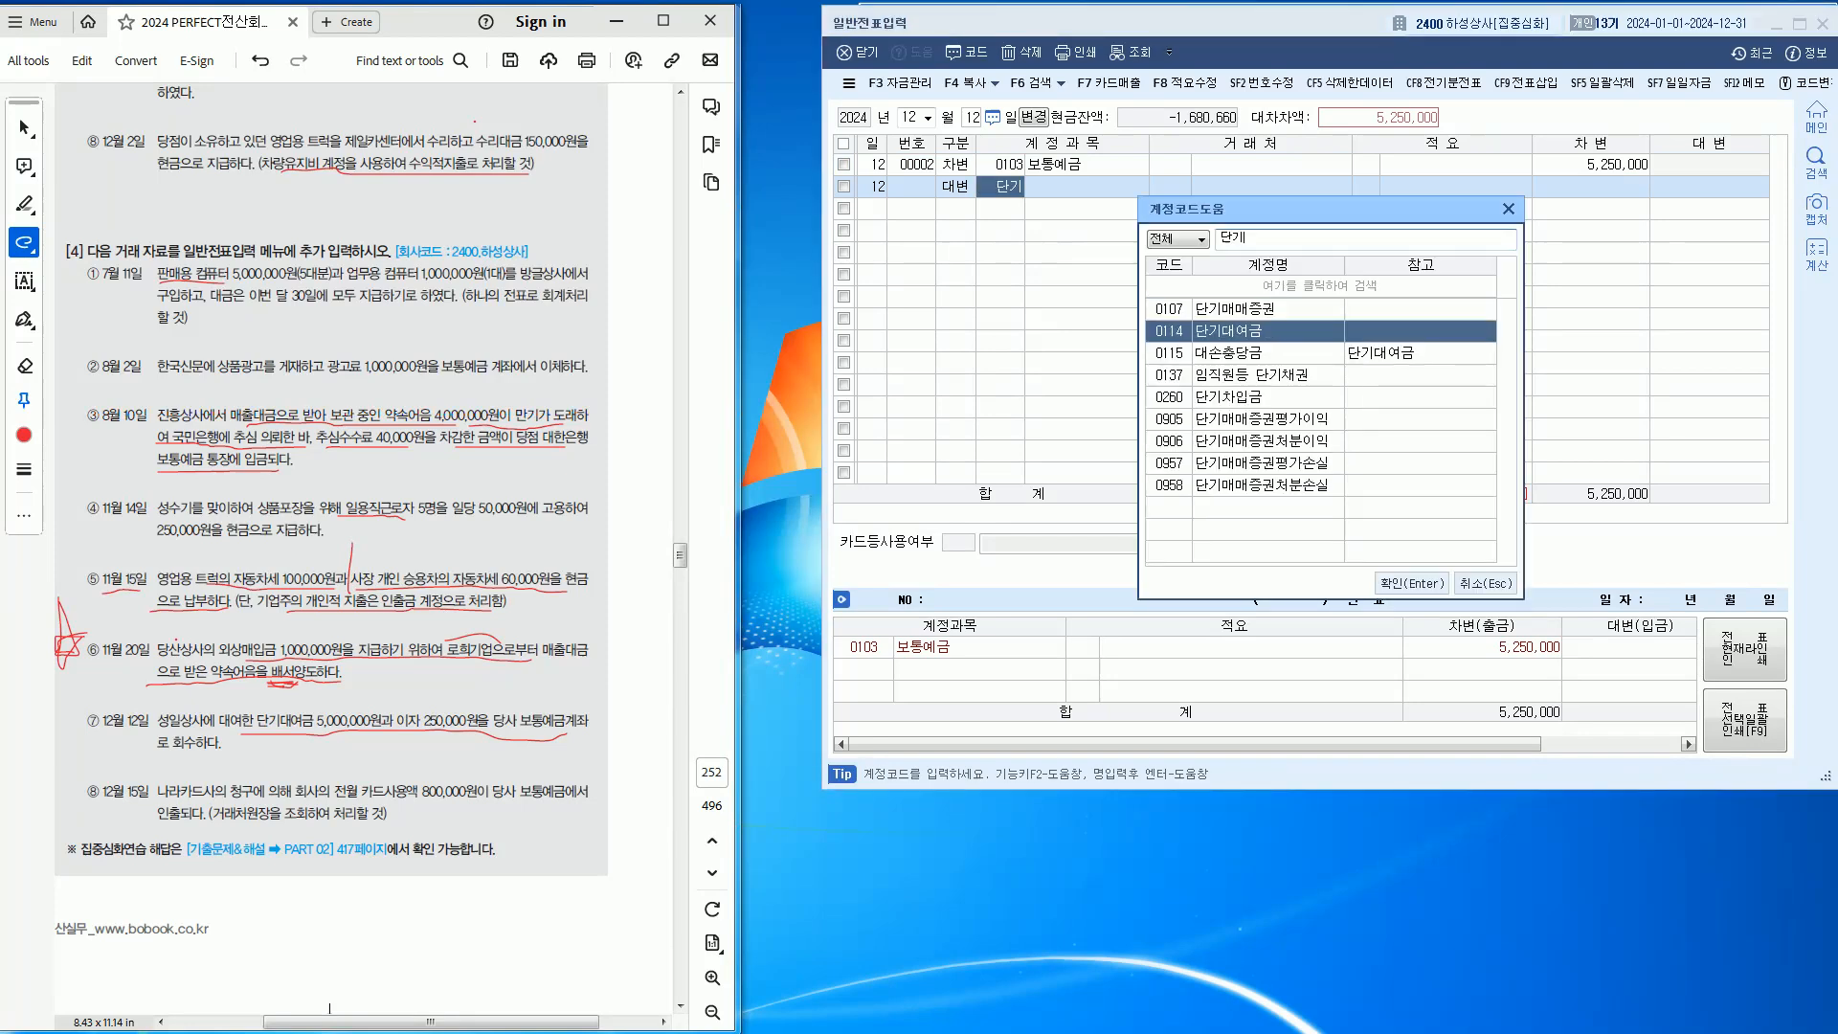
key("Return")
type("성일")
key("Return")
key("Return")
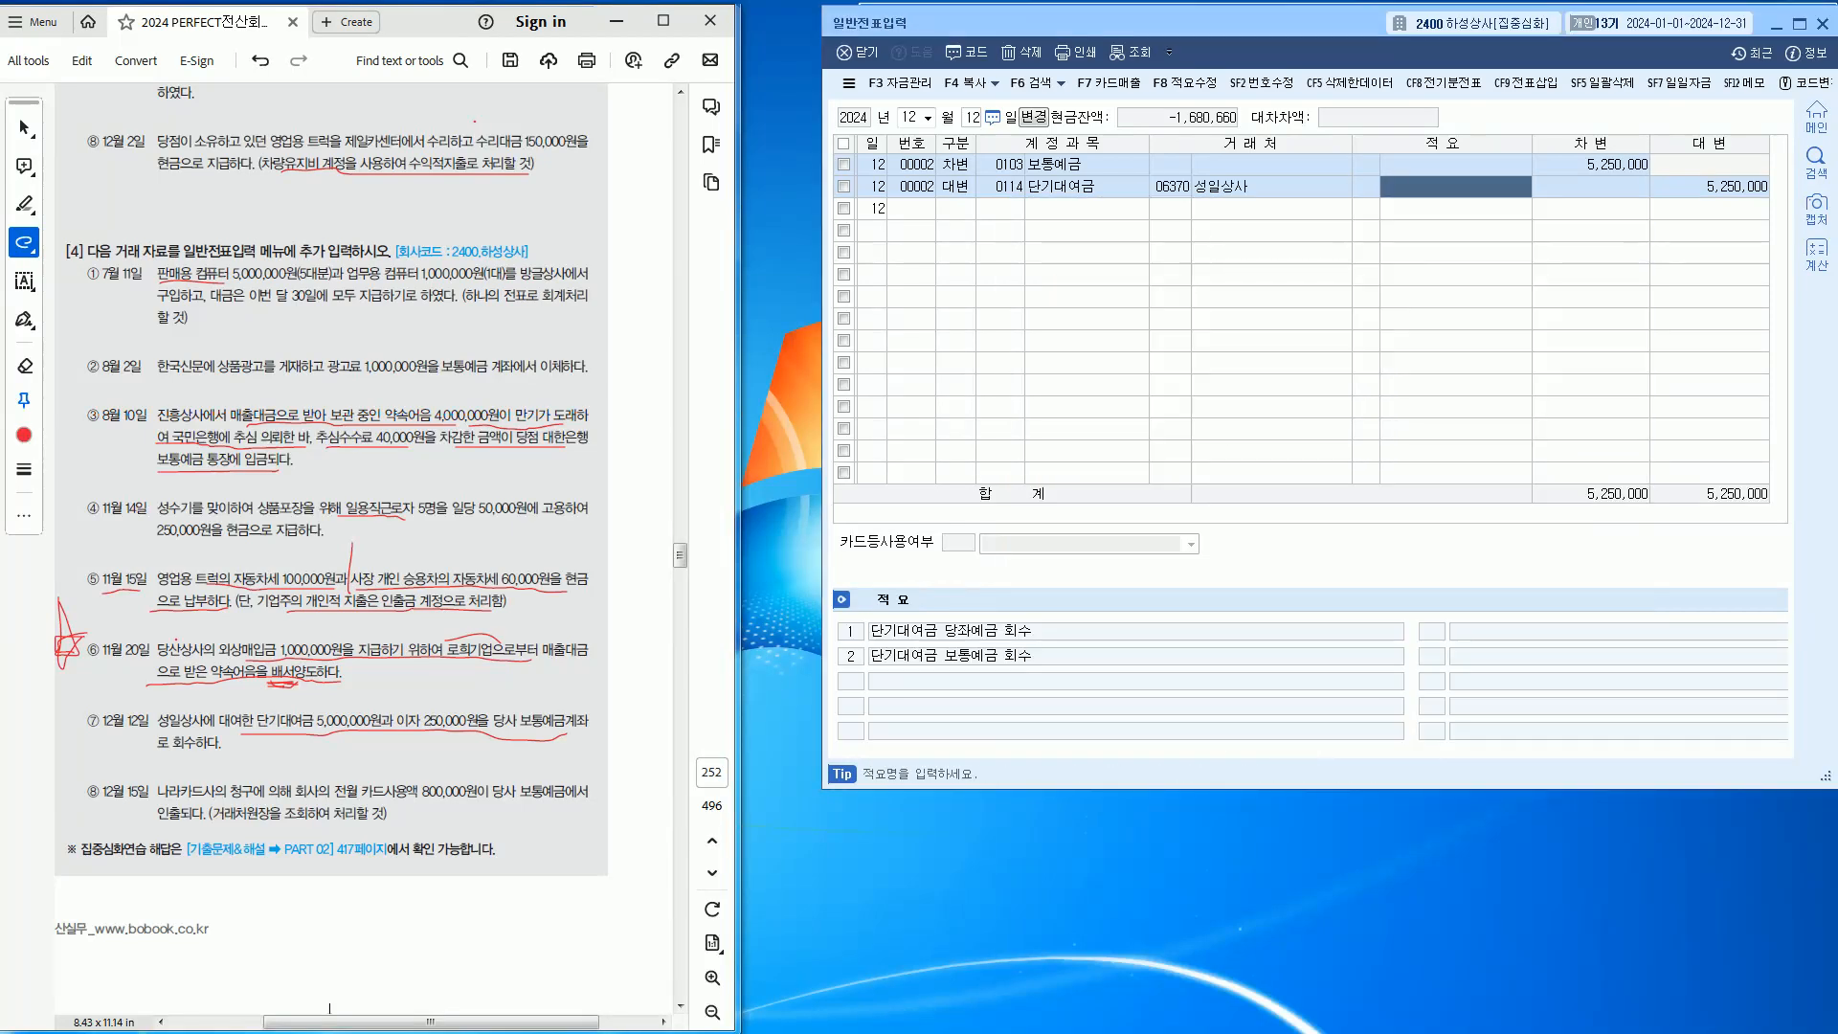
key("Return")
type("5000000")
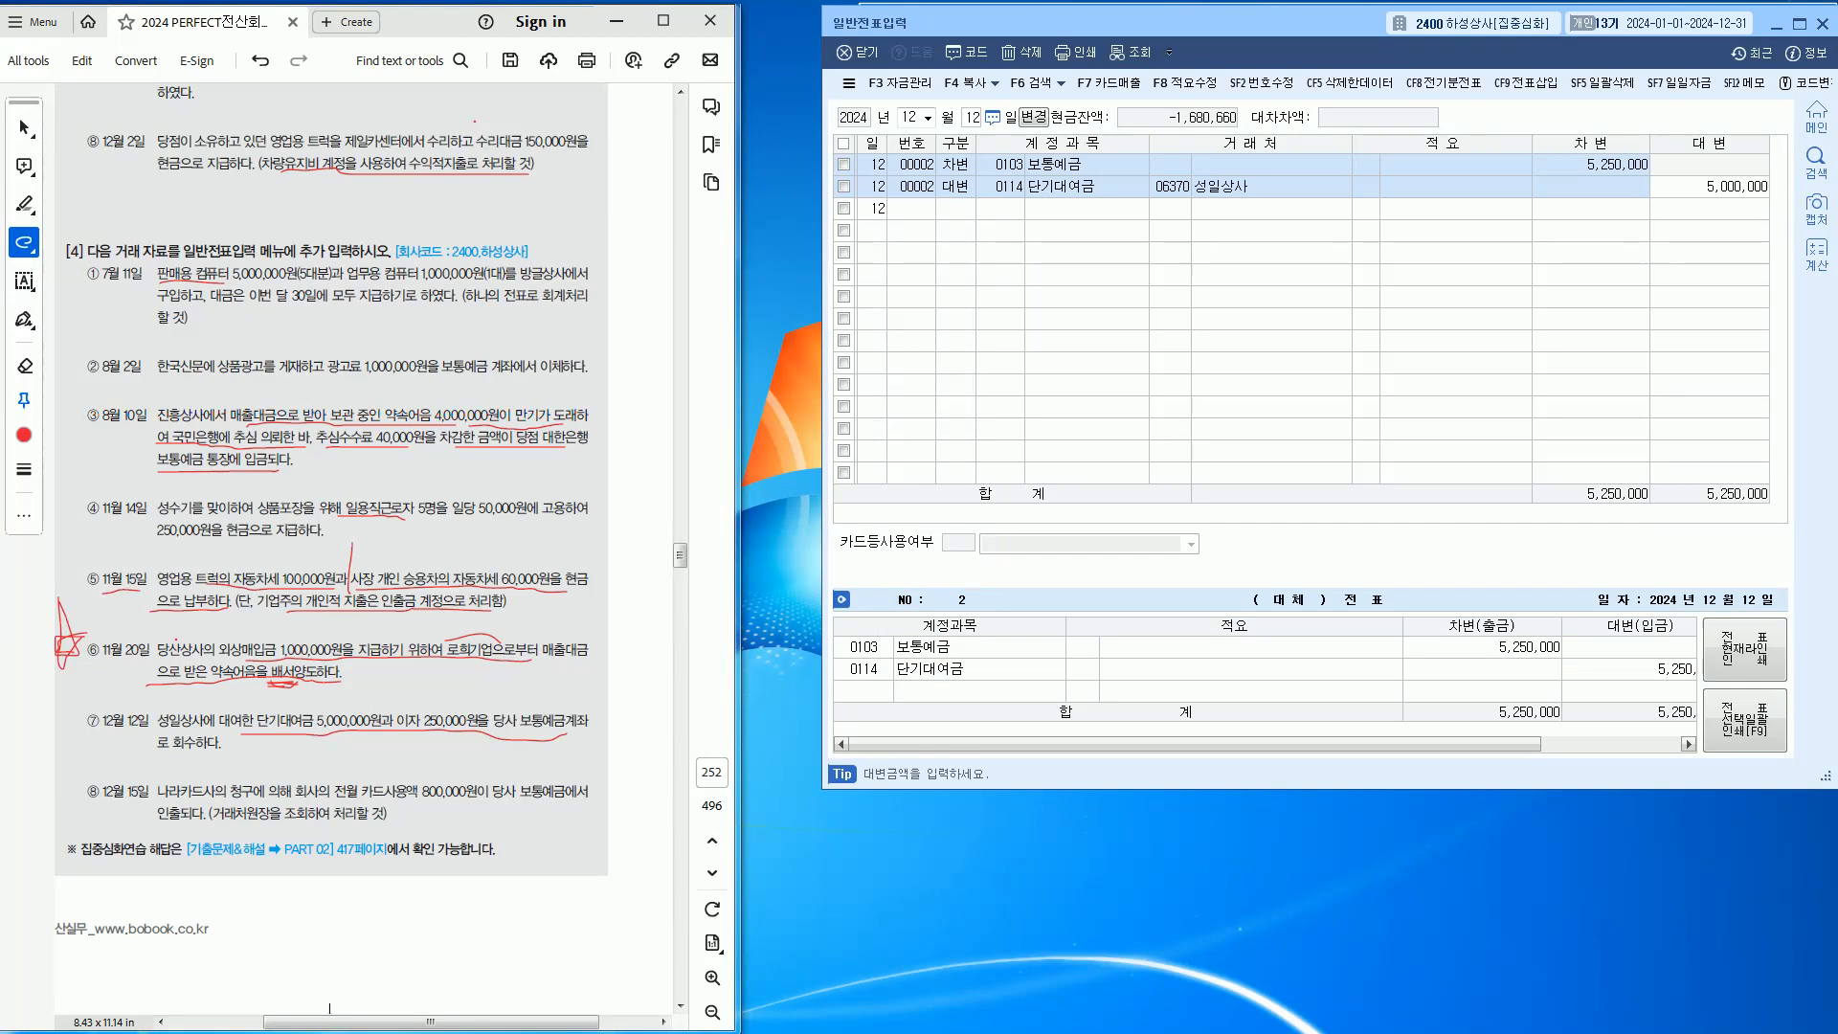
key("Return")
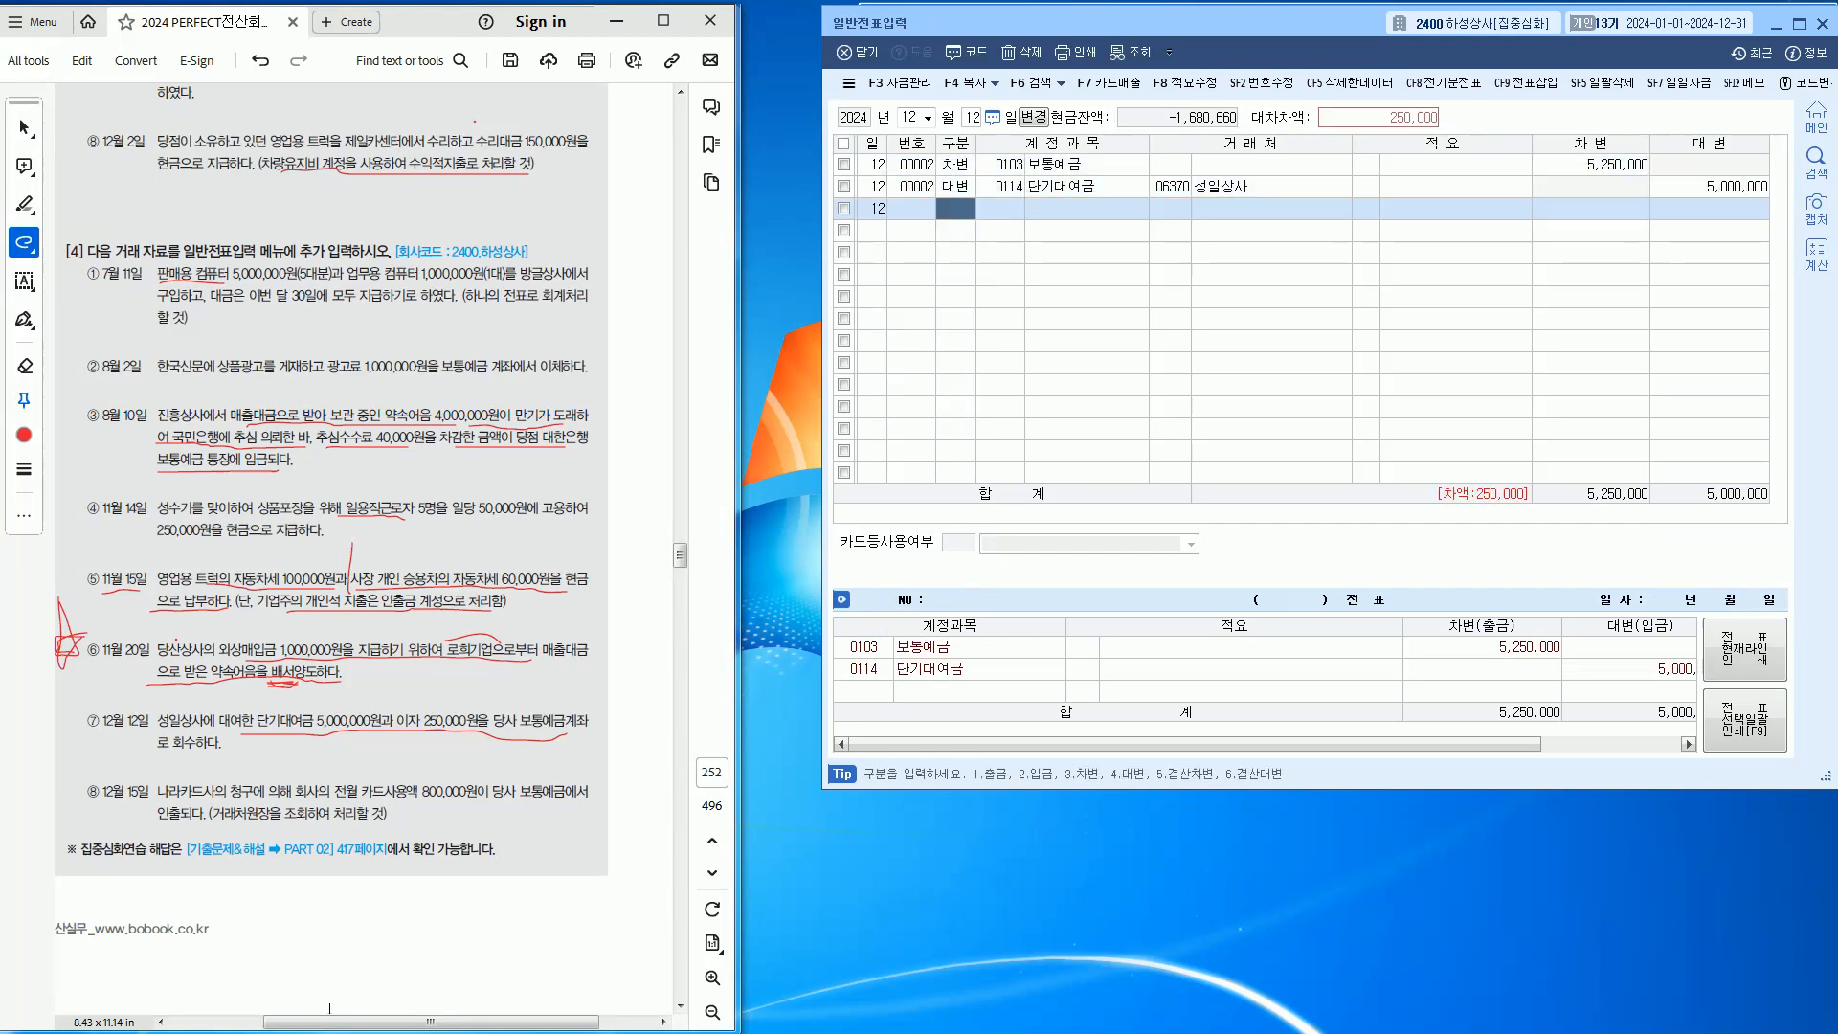
Enter a credit line for 이자수익 (0901) of 250,000 on December 12
type("4")
key("Return")
type("이자수")
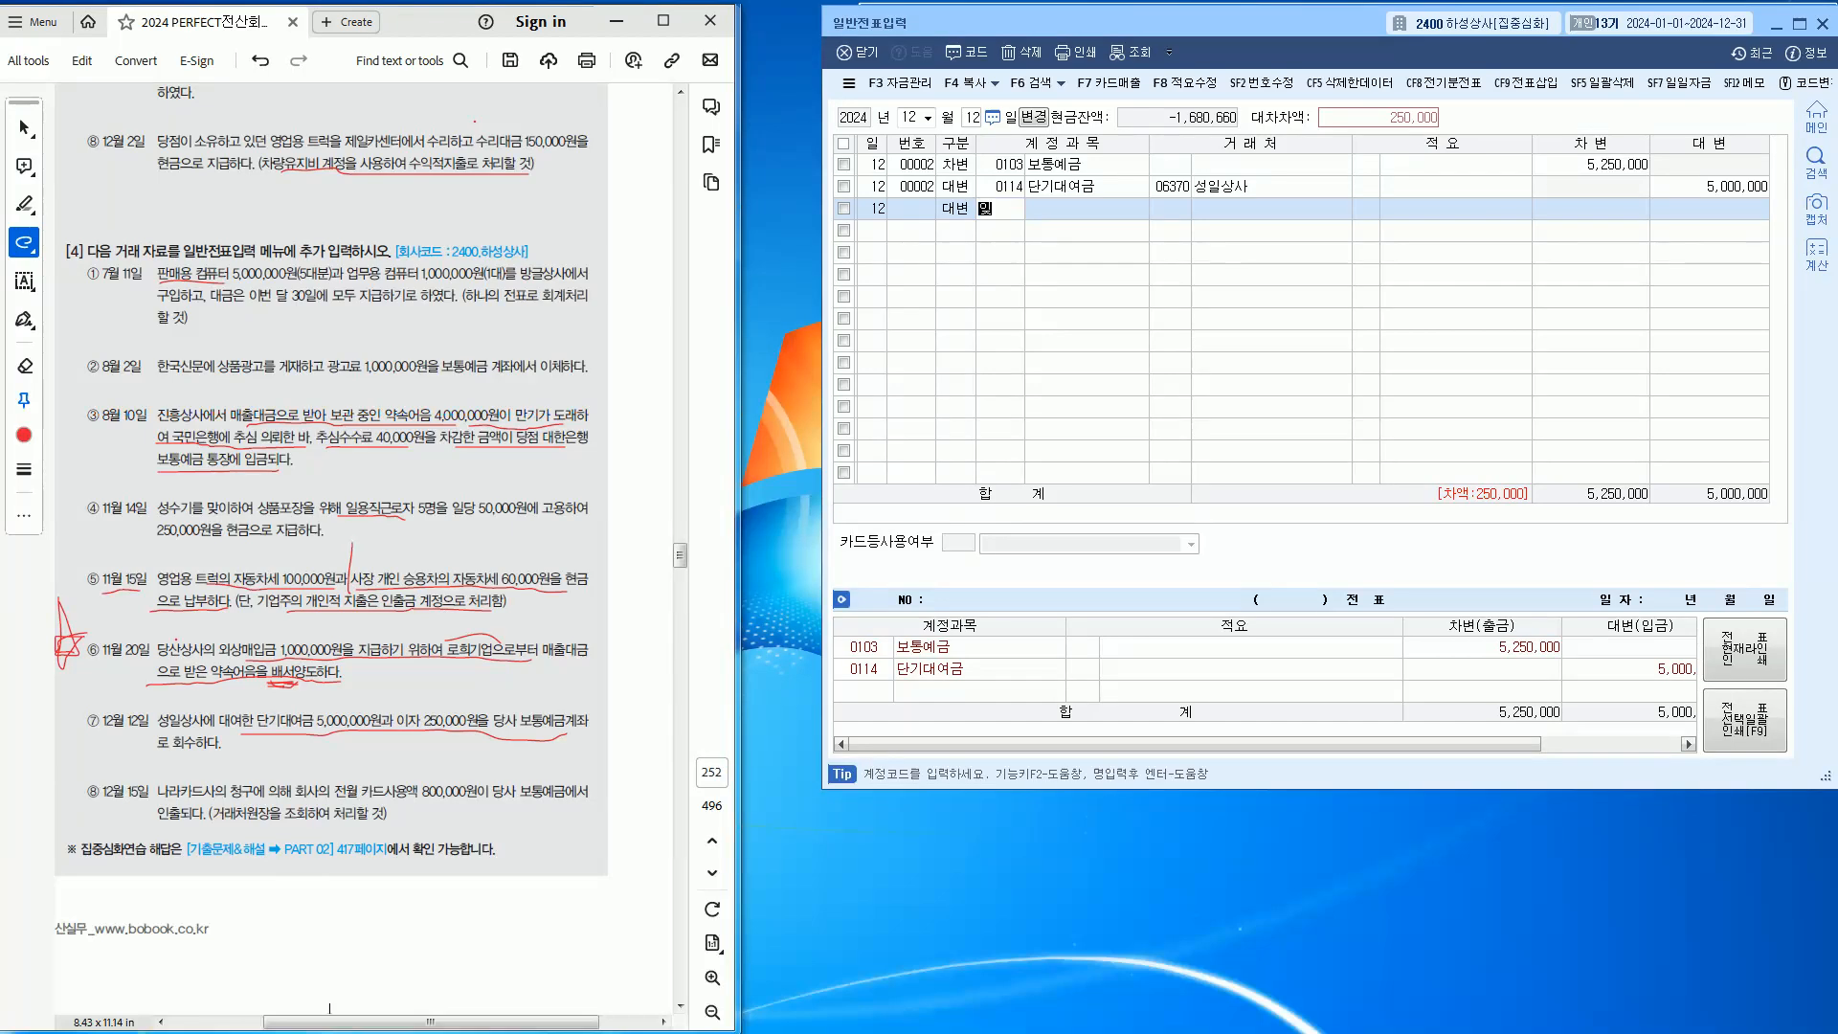
key("Return")
key("Return")
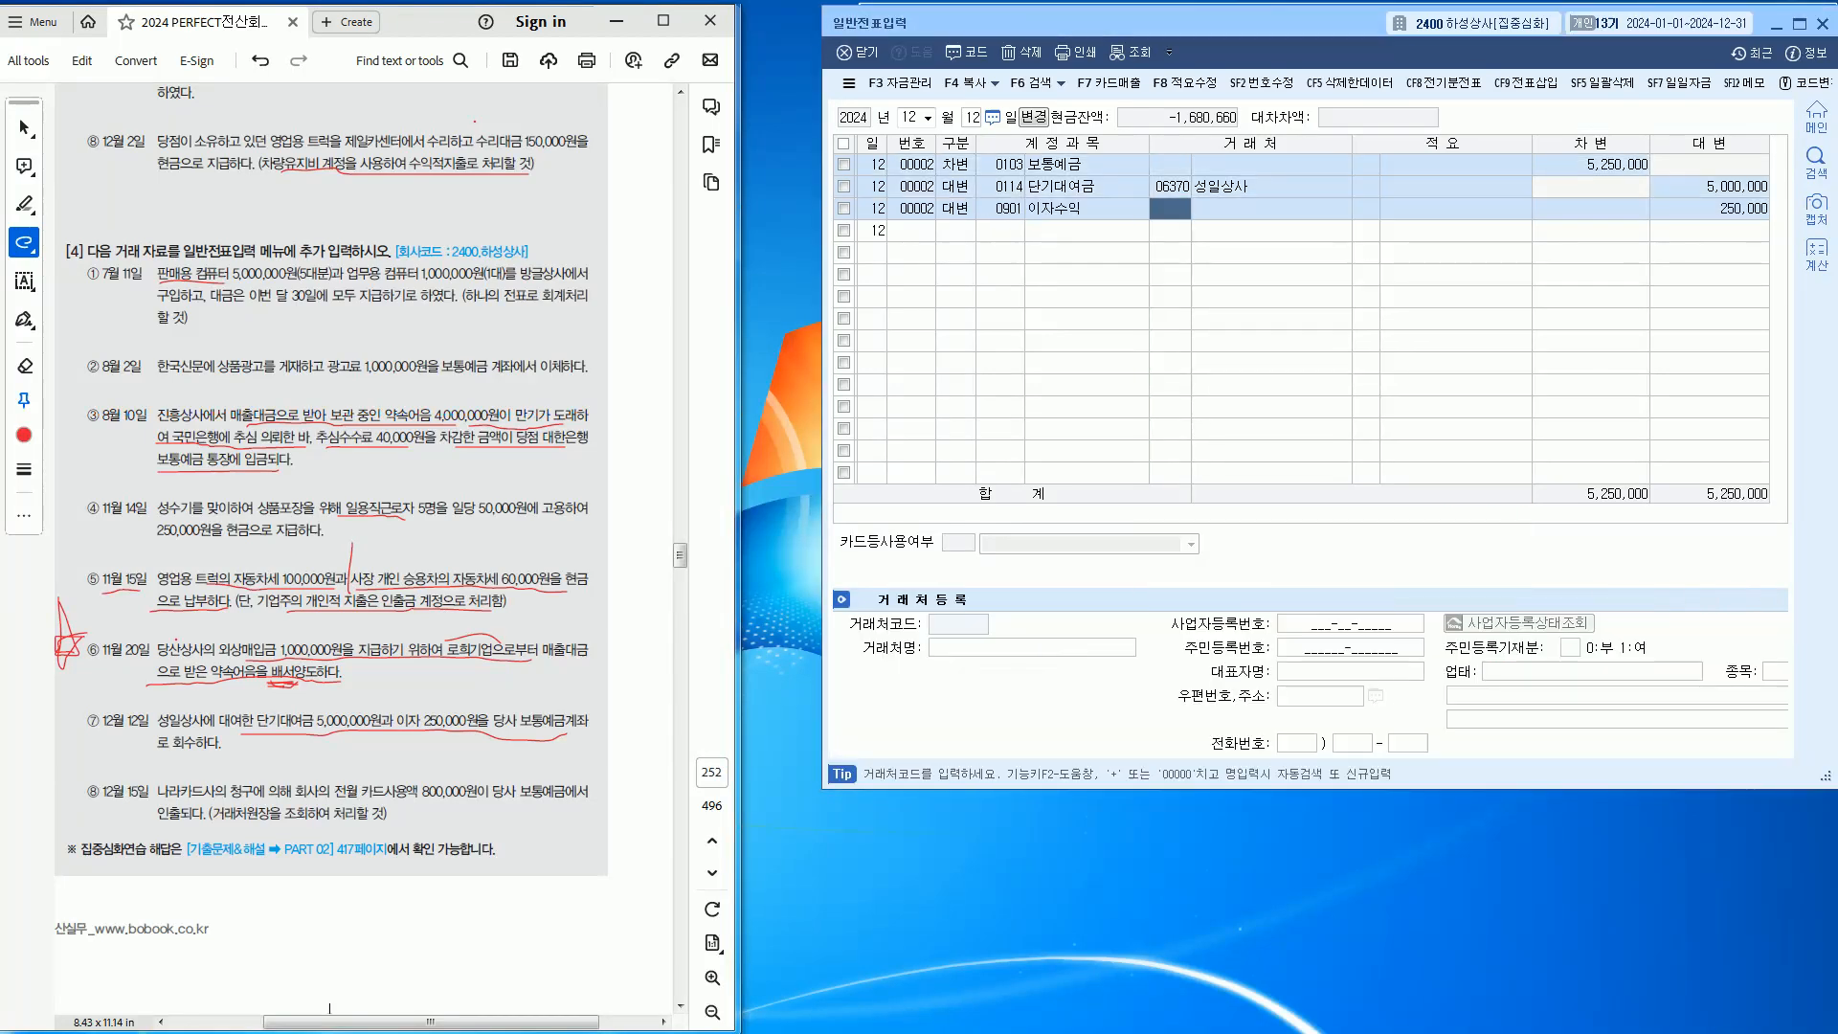
key("Down")
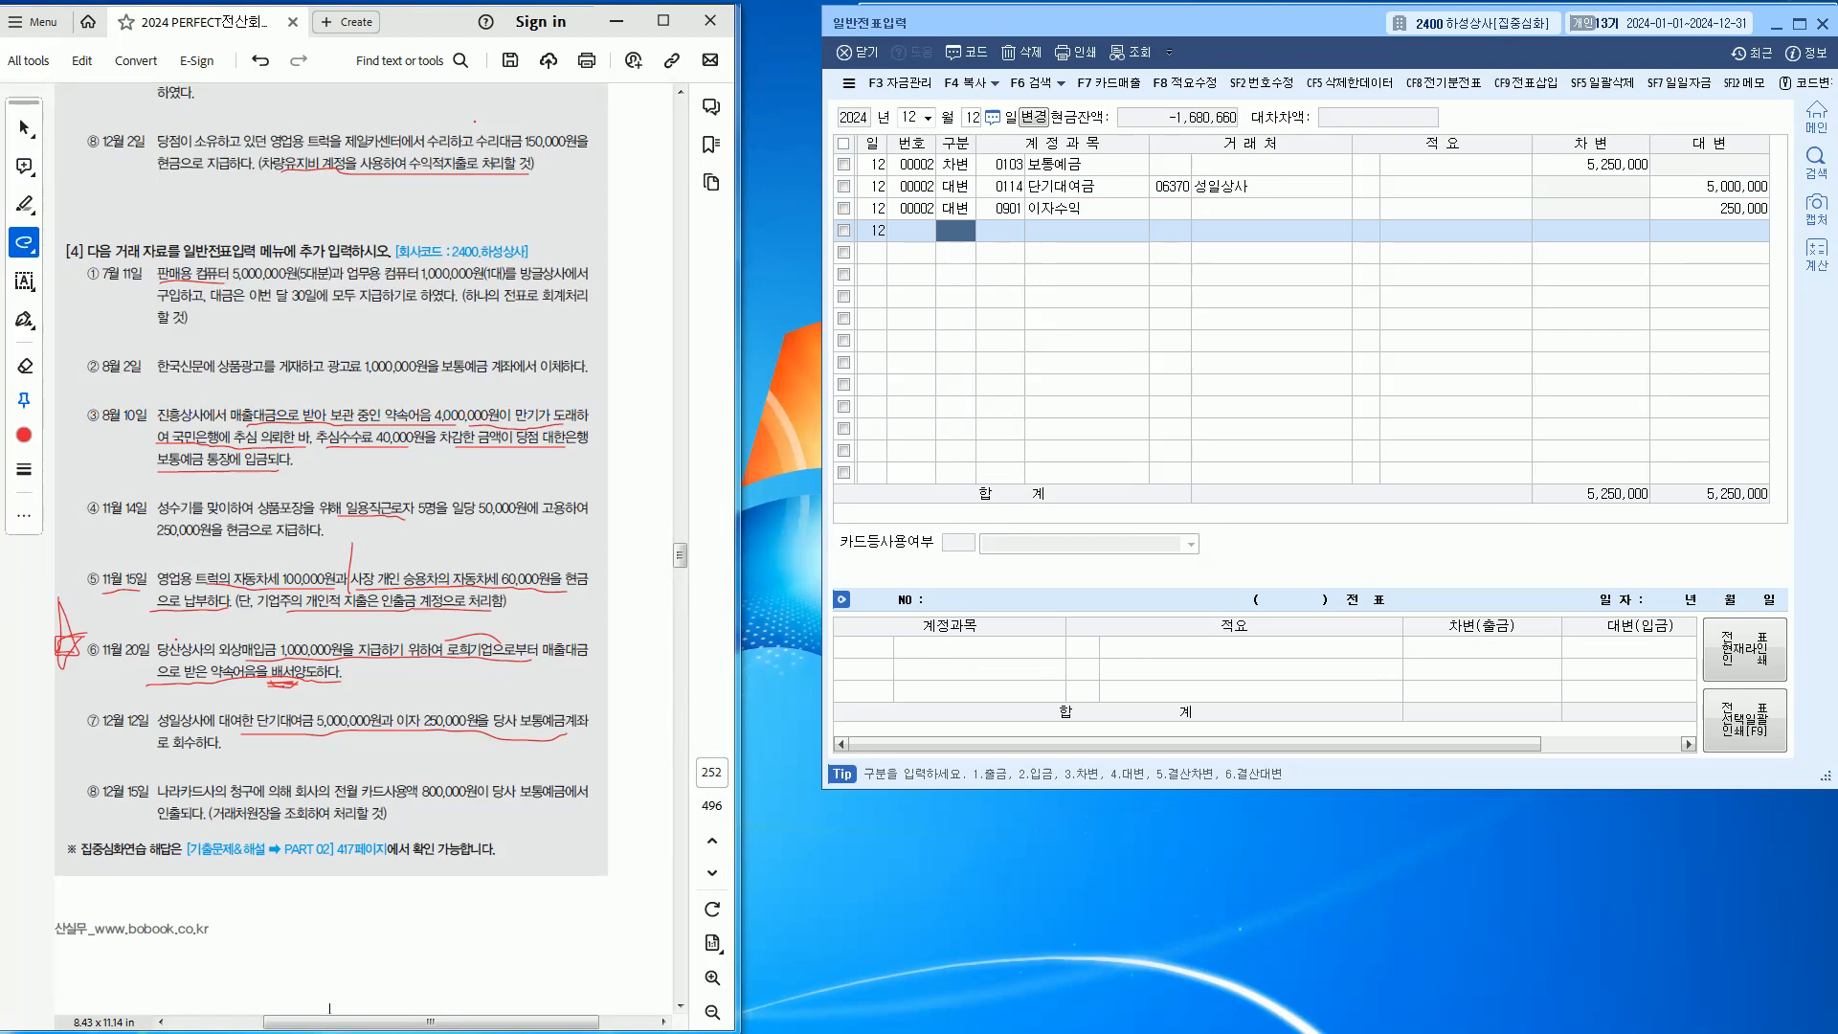
Set the voucher date to December 15 and underline that transaction's date and 나라카드 payment details in the PDF
left_click_drag(95, 804, 132, 805)
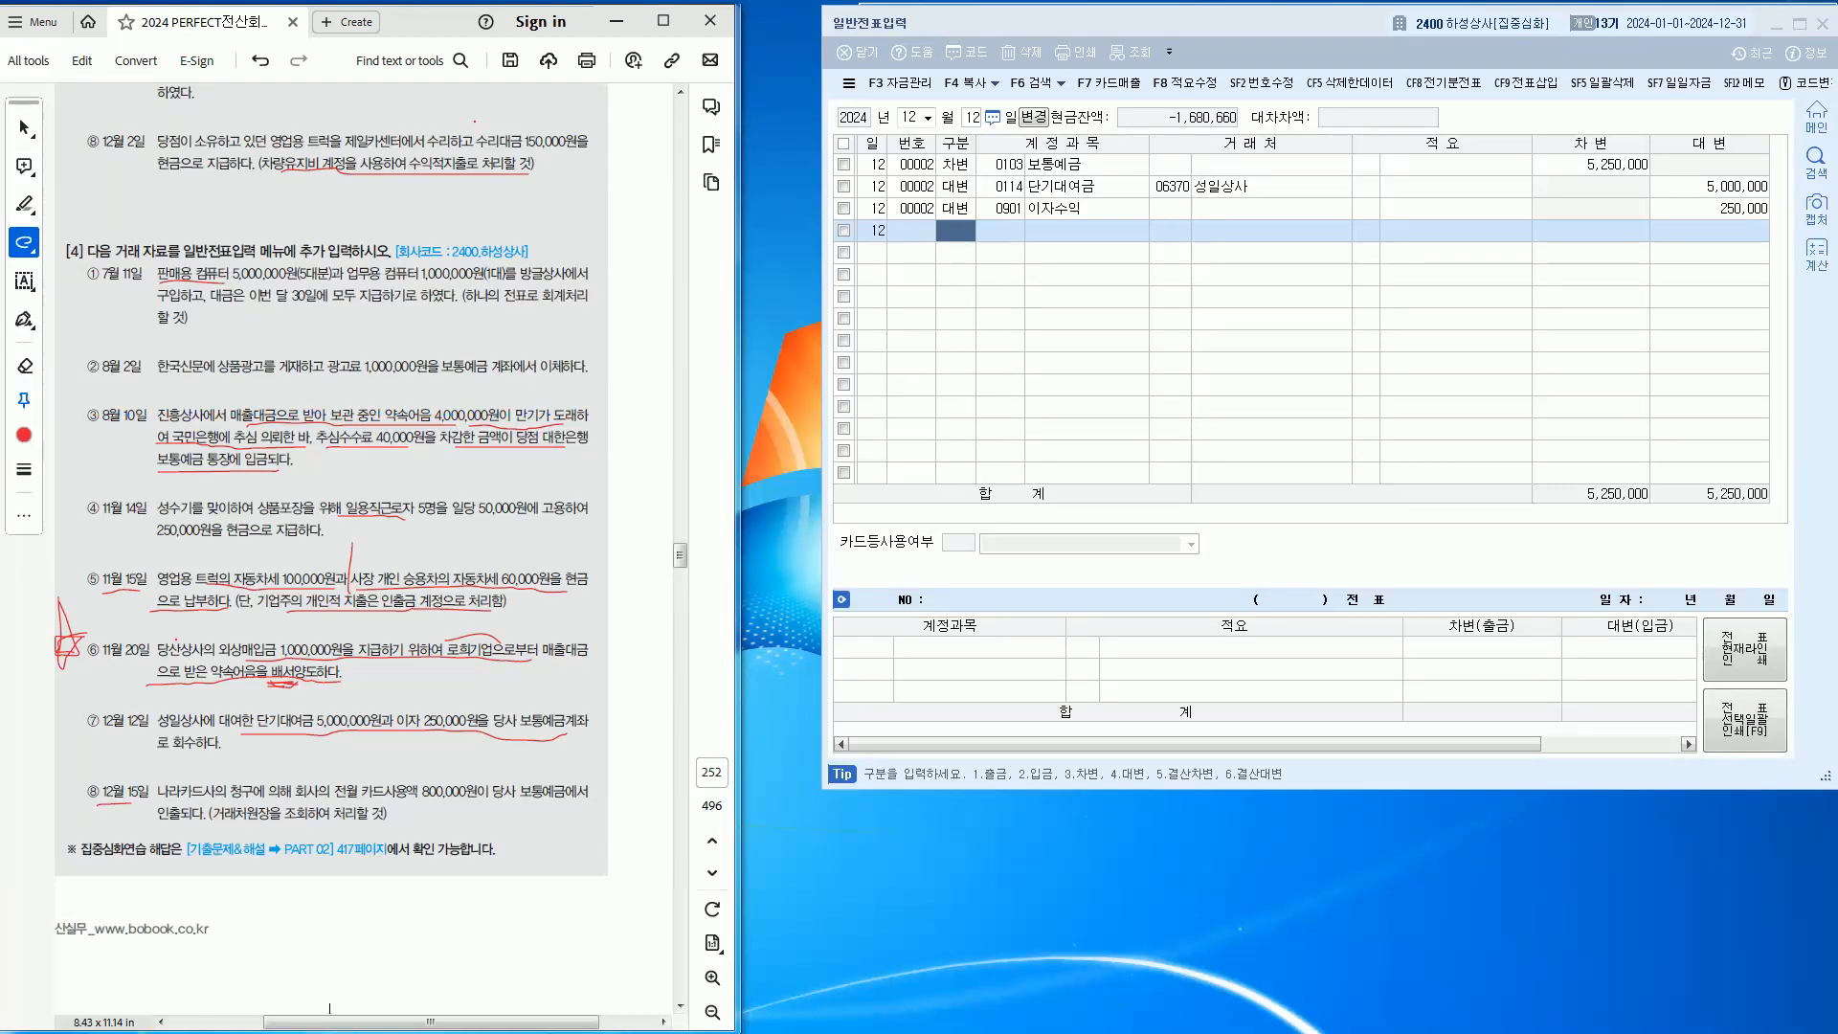
left_click(972, 118)
type("15")
key("Return")
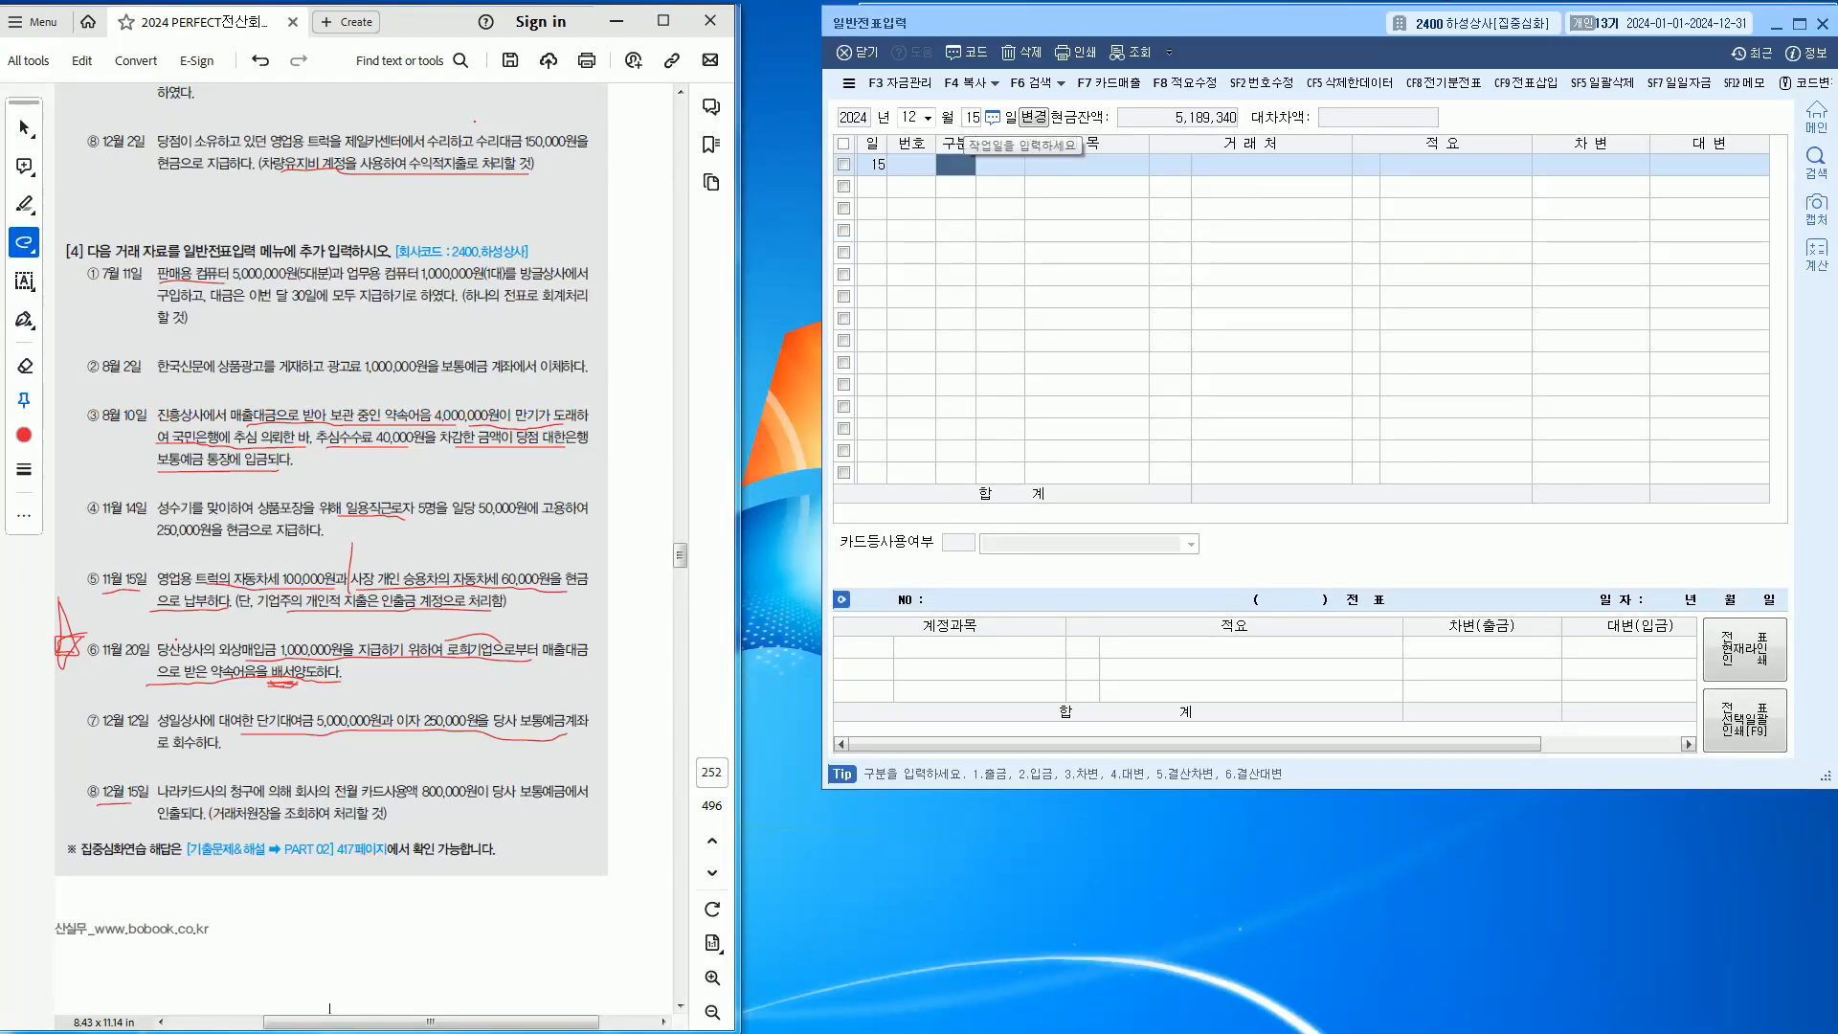
left_click_drag(176, 800, 311, 802)
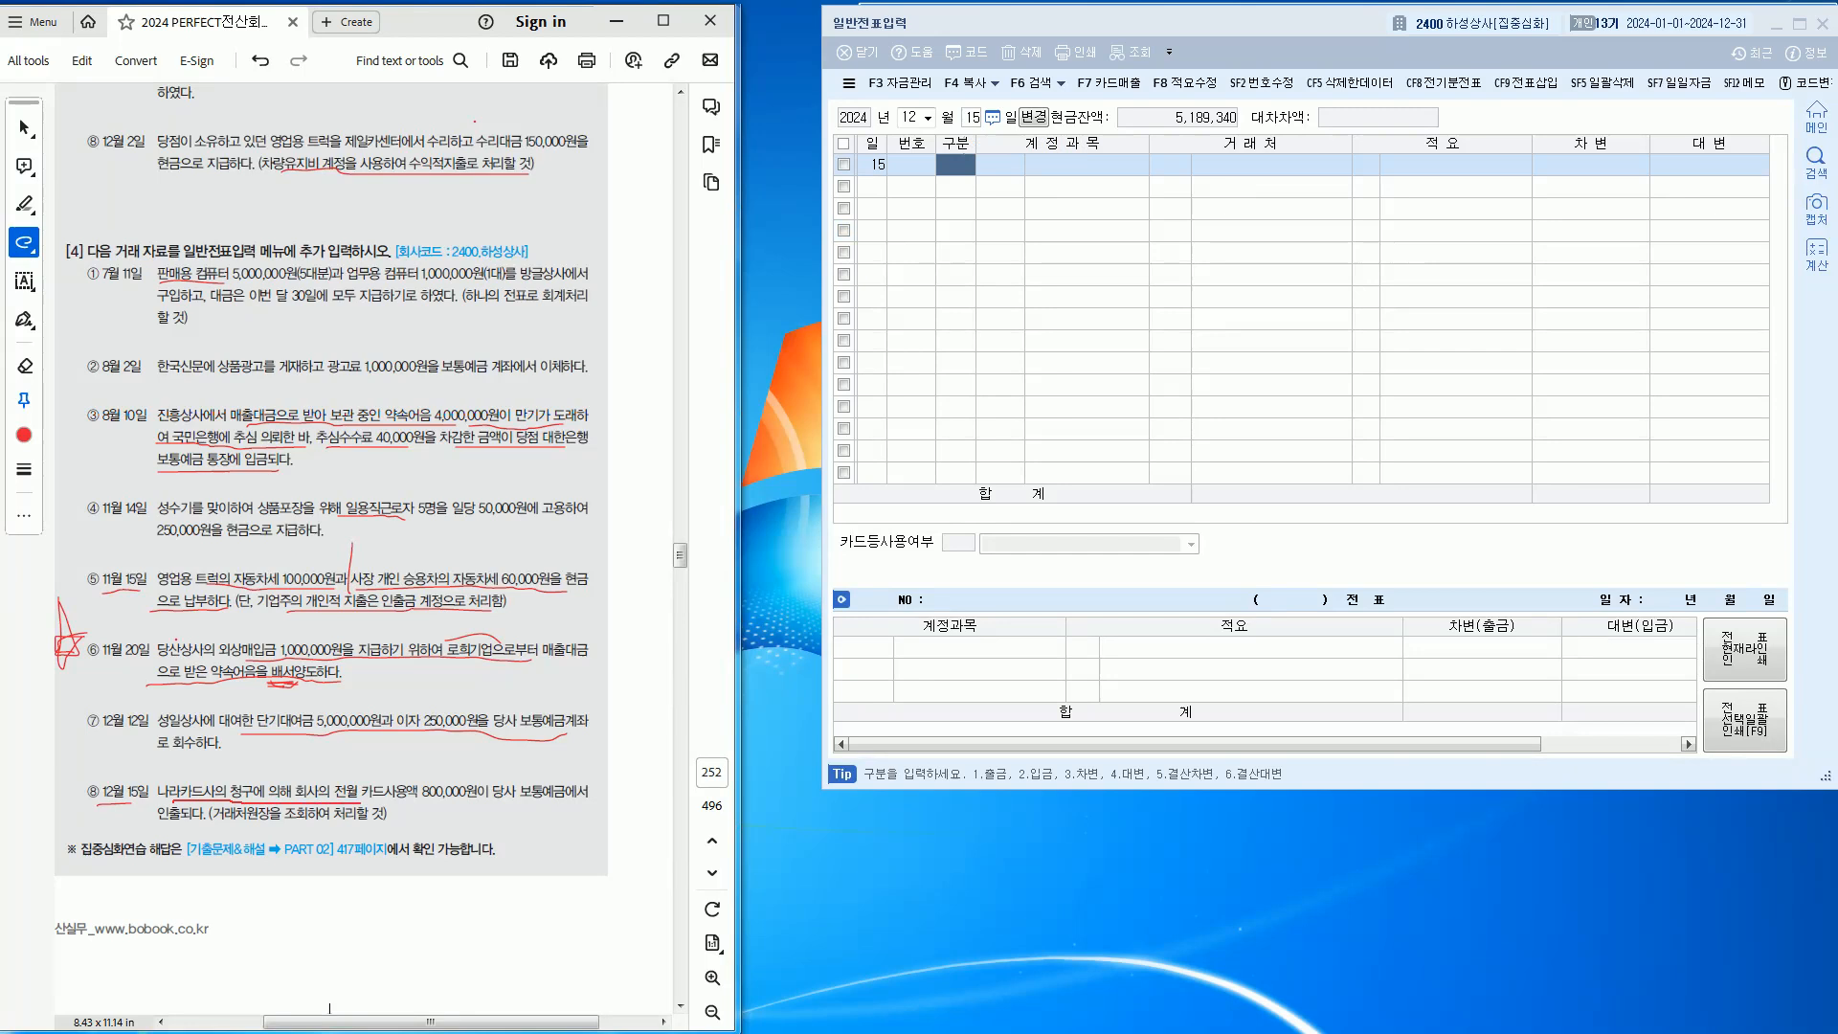
left_click_drag(428, 802, 549, 802)
left_click_drag(158, 825, 390, 826)
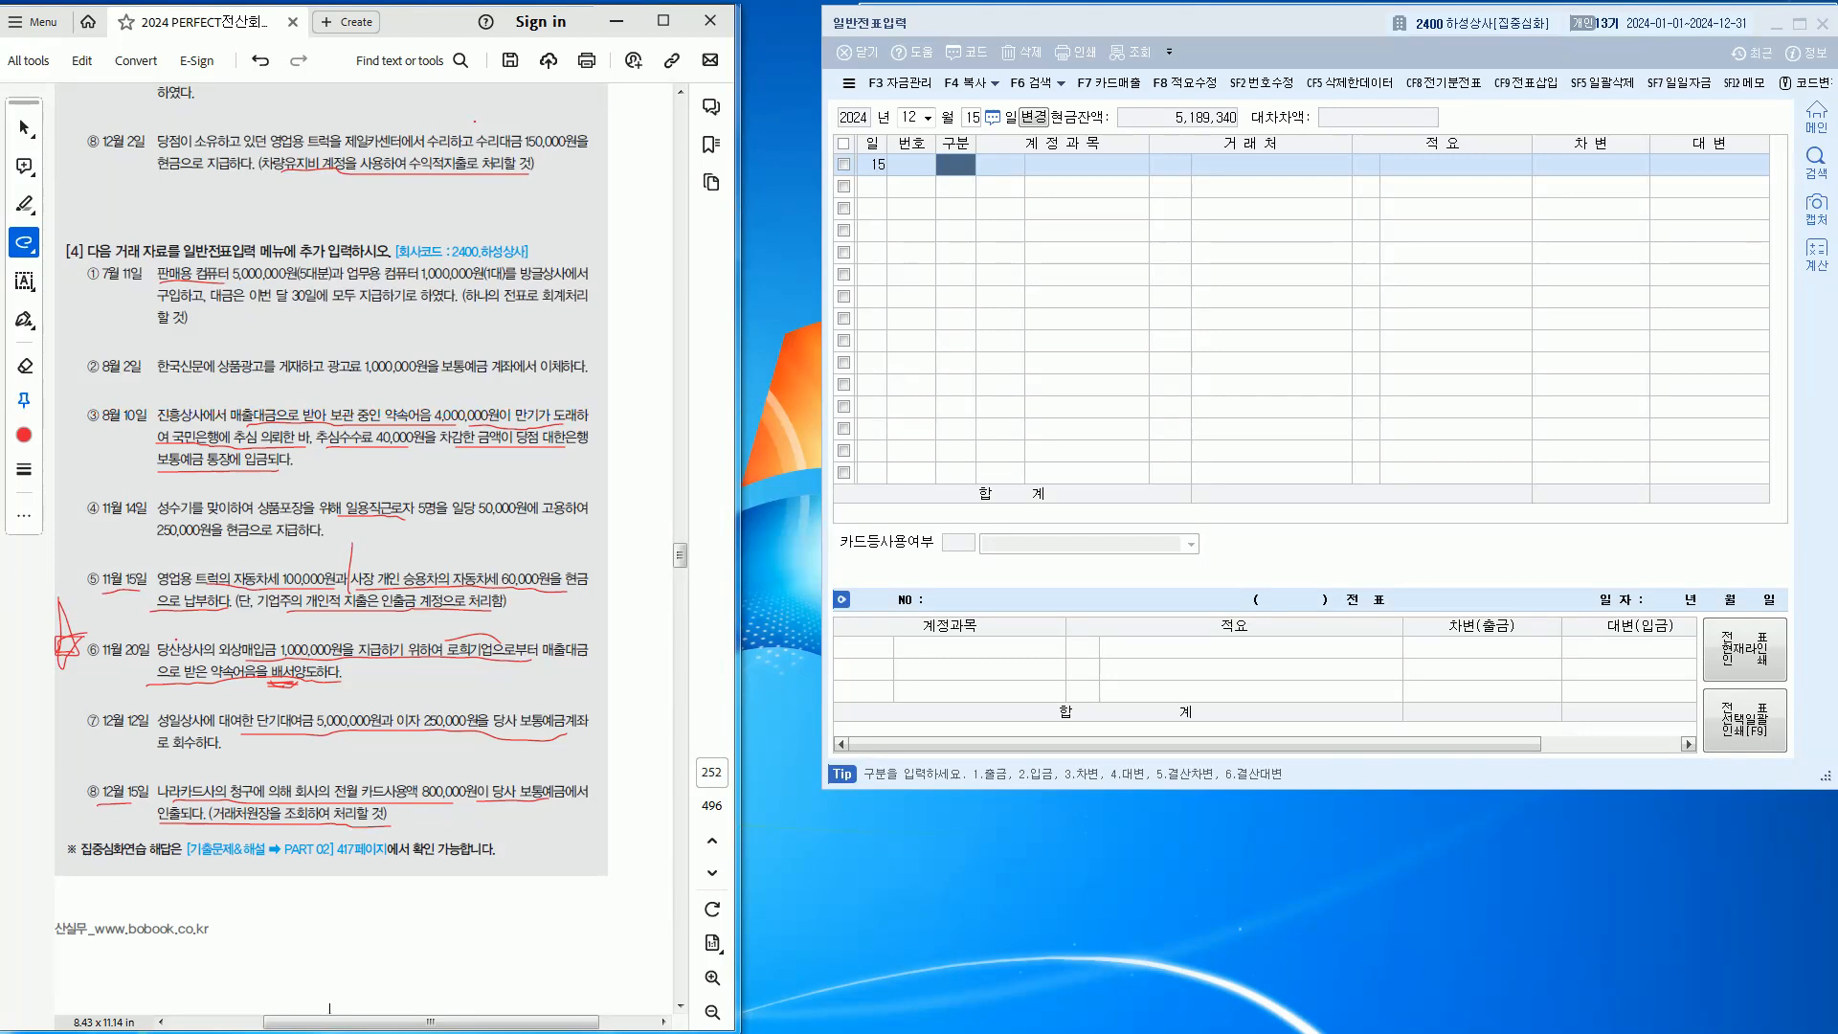
scroll(330, 545, "down", 4)
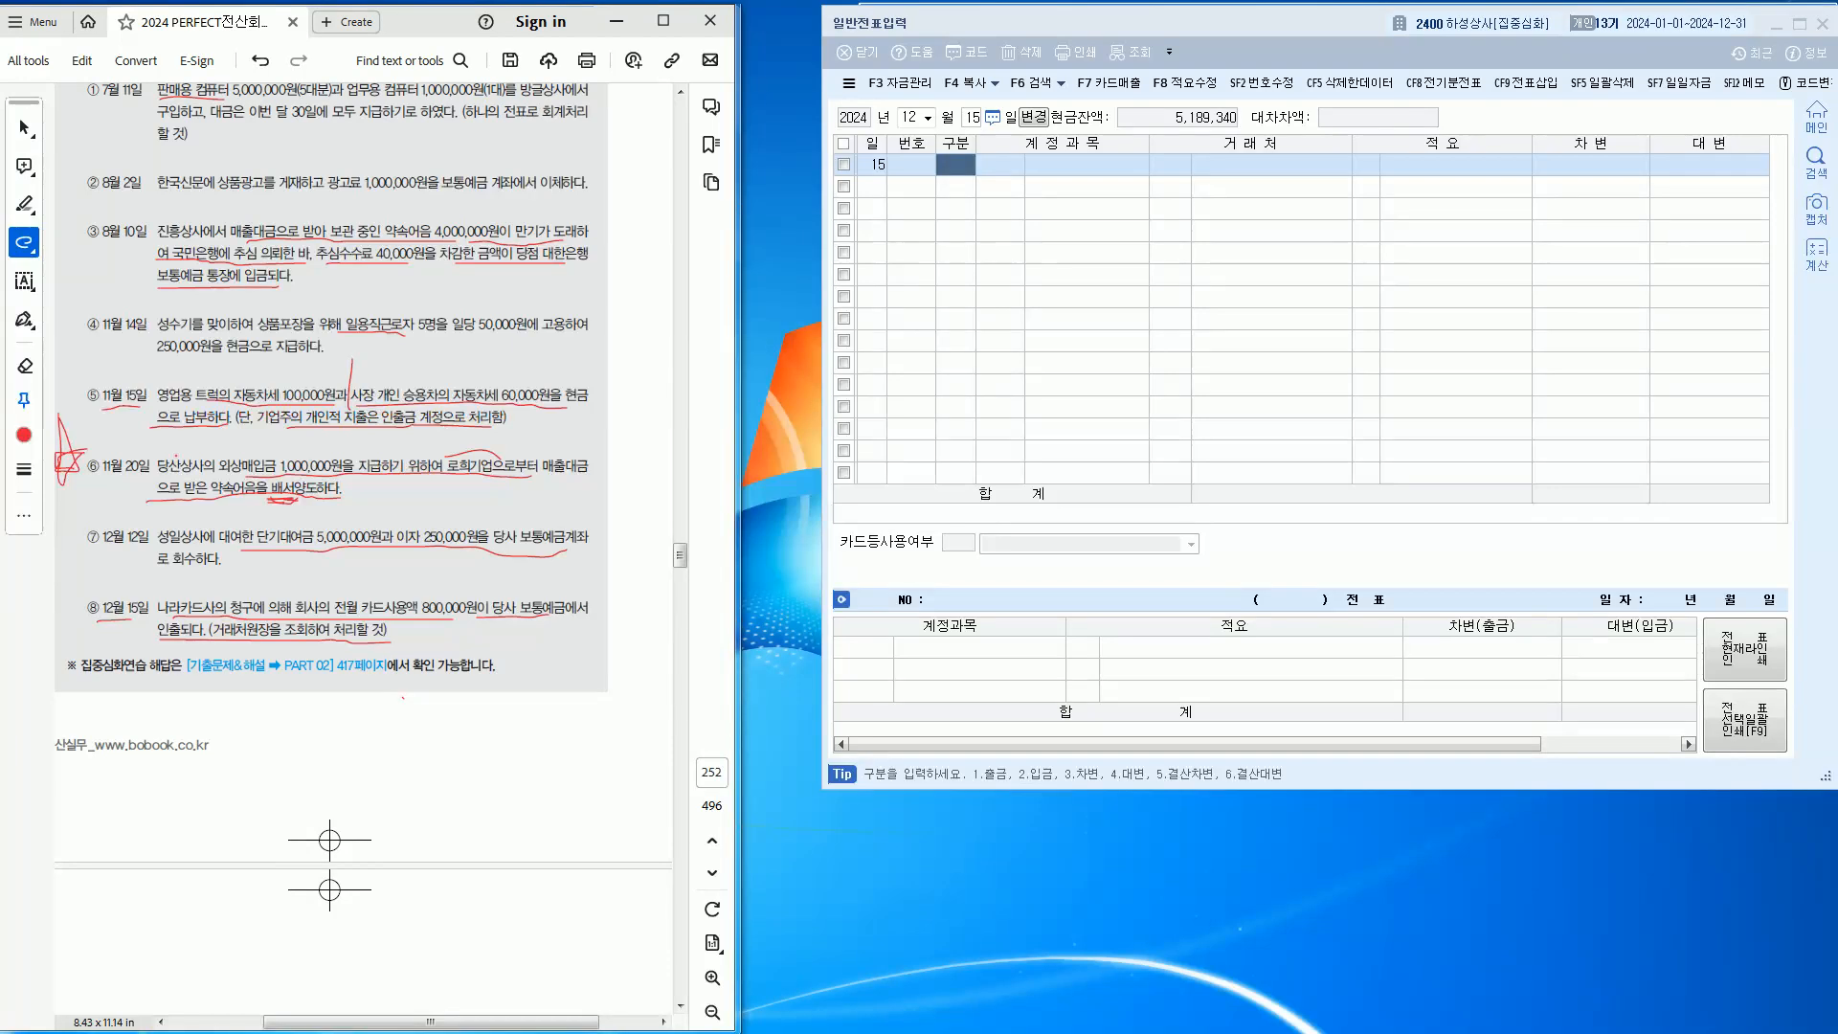
Start a debit line on December 15 and mark the card company's billing and prior-month card usage wording in the PDF
left_click(956, 164)
type("3")
key("Return")
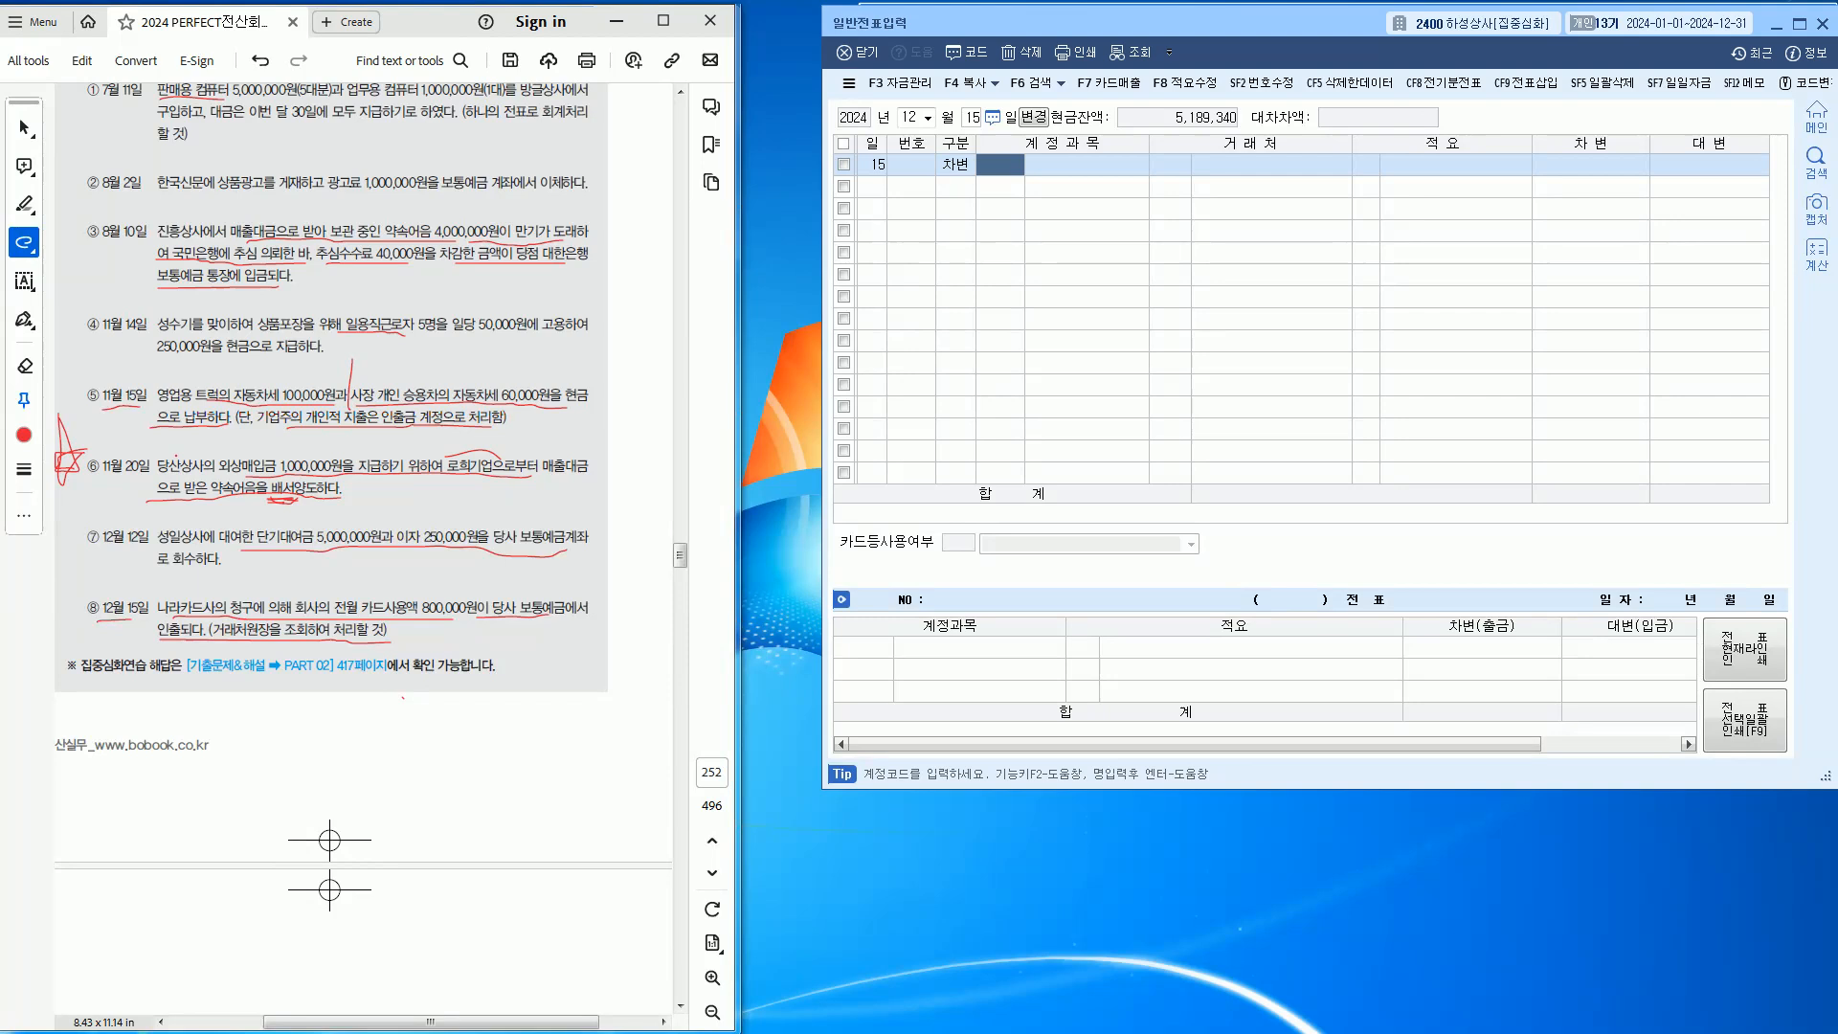
key("F2")
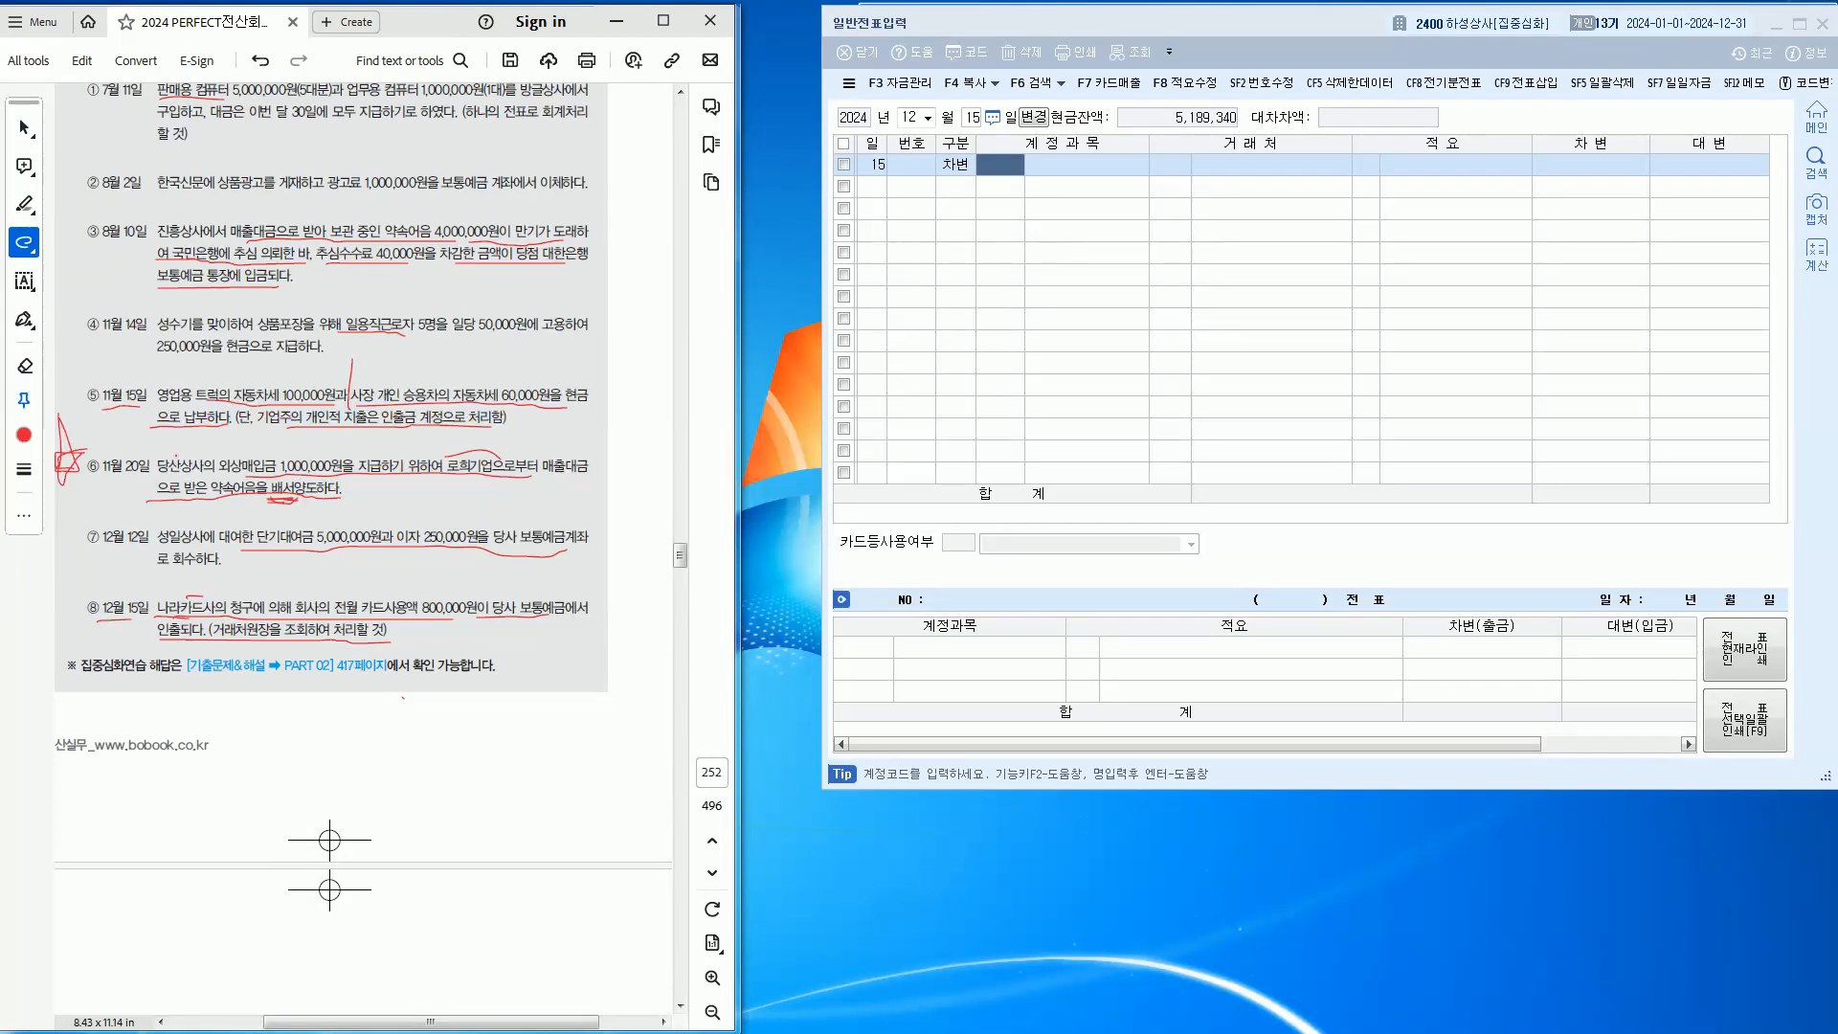
left_click_drag(224, 598, 473, 595)
Complete the December 15 debit line with 미지급금 (0253), trading partner 나라카드 (99602) and 800,000
left_click(1000, 165)
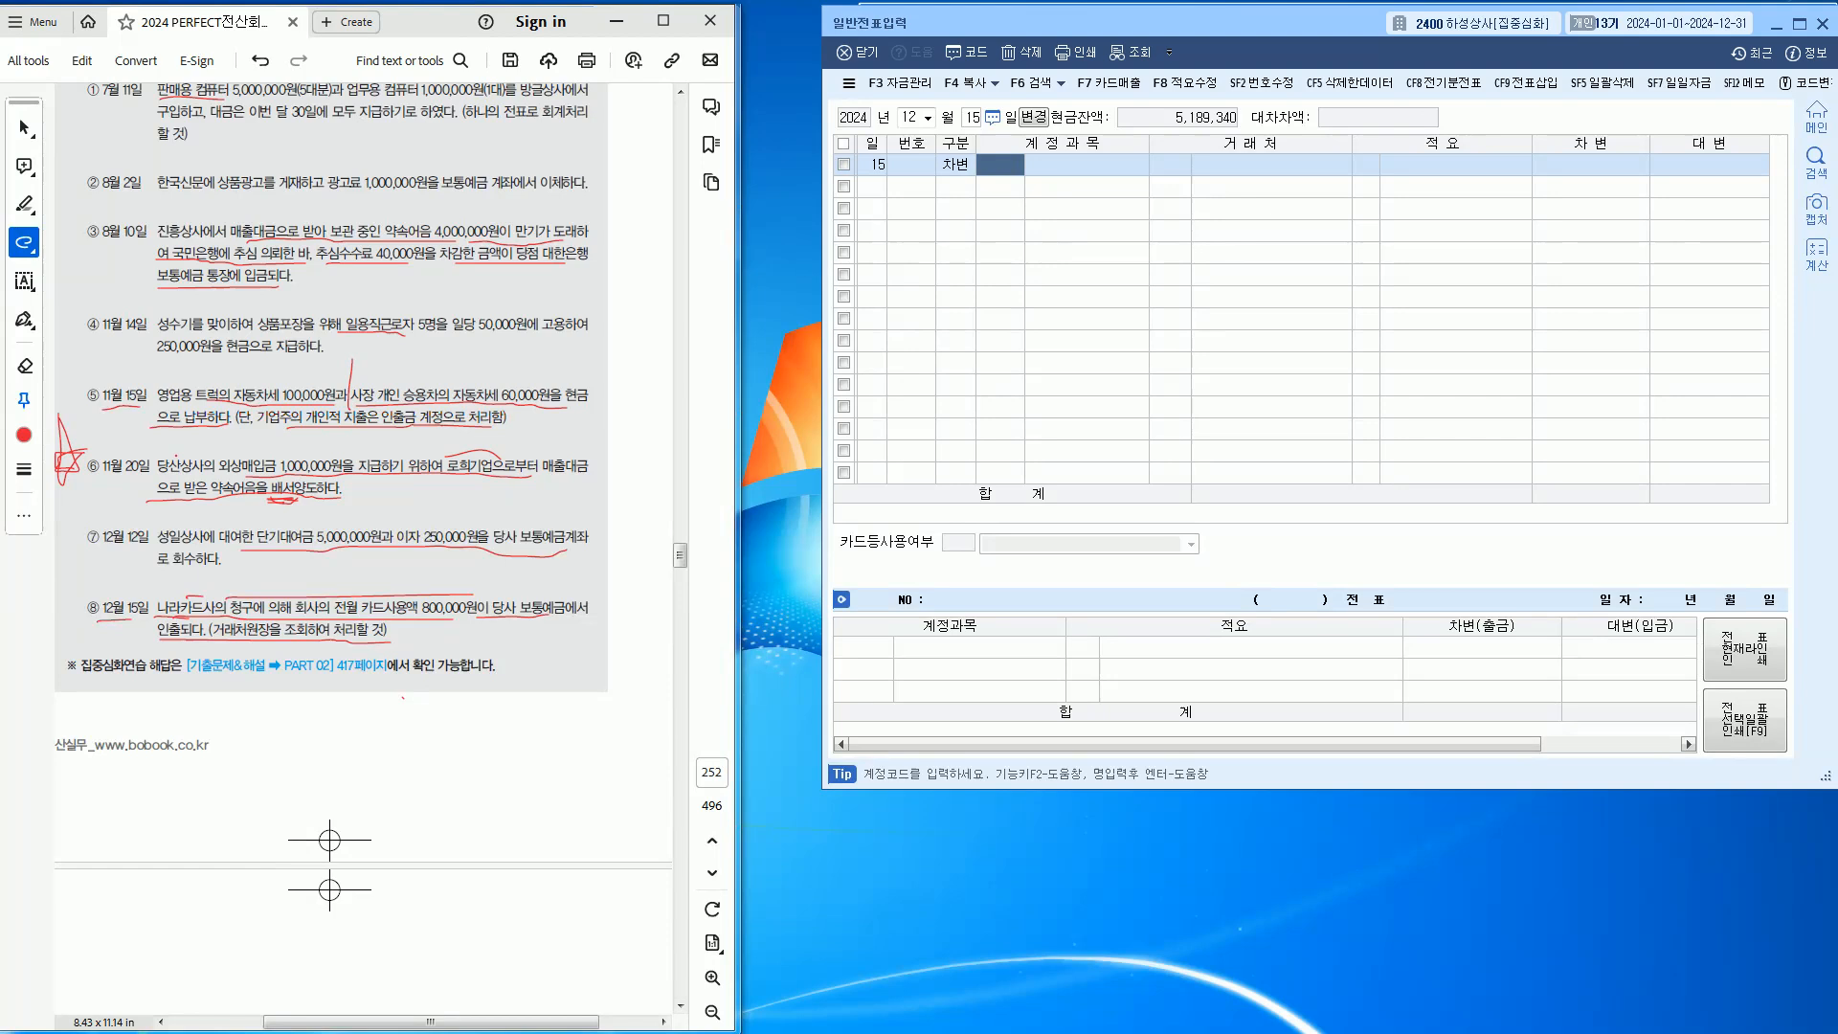
type("253")
key("Return")
type("나라")
key("Return")
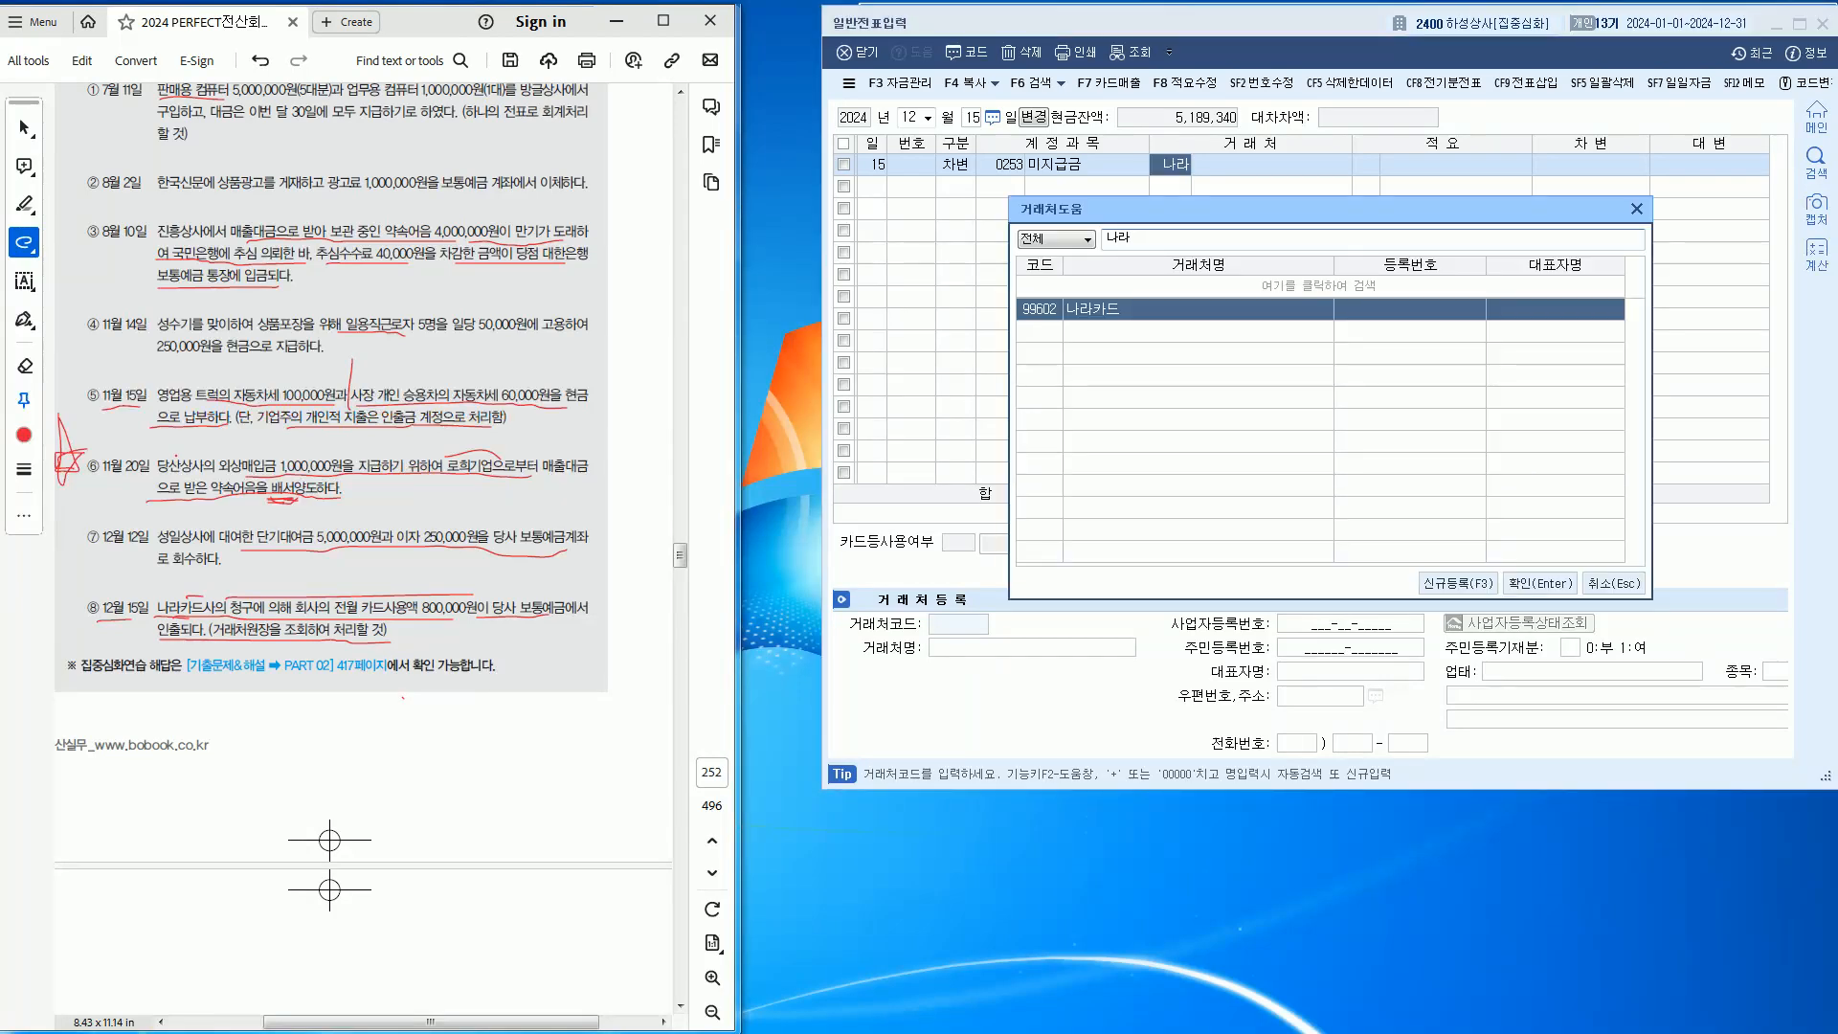
key("Return")
key("Return")
type("80")
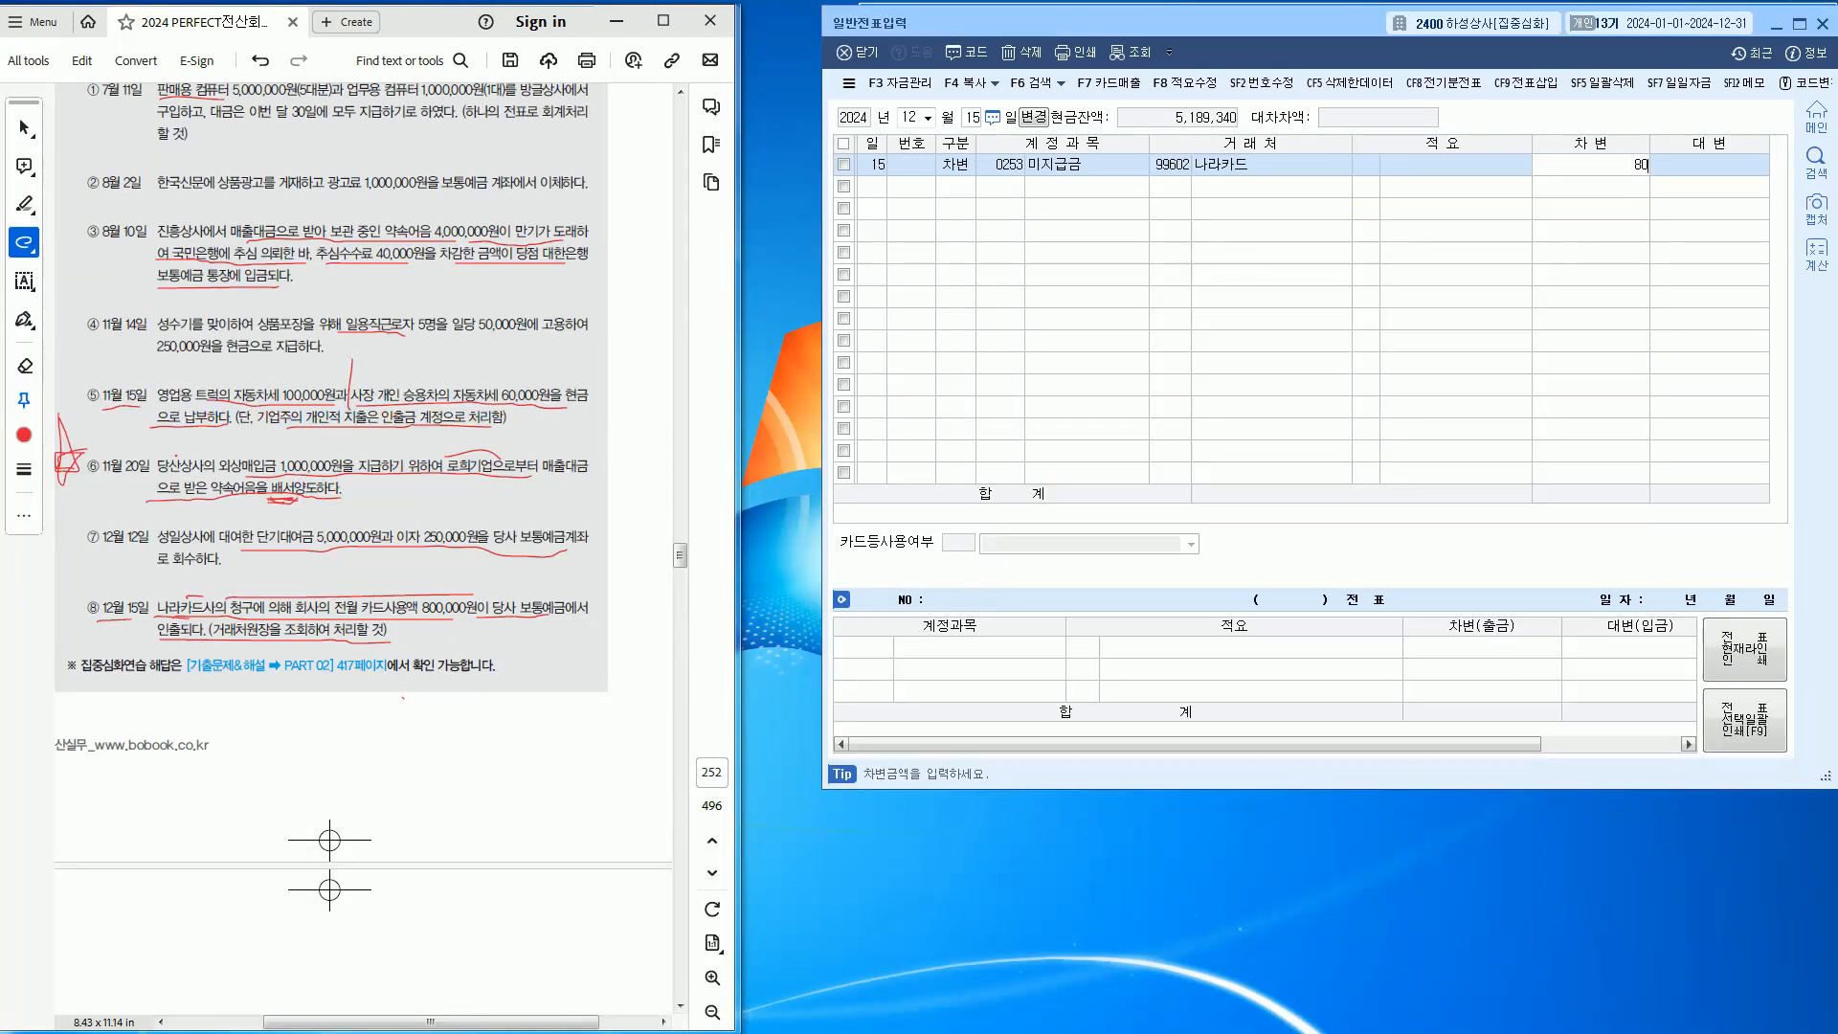
type("0")
key("plus")
key("Return")
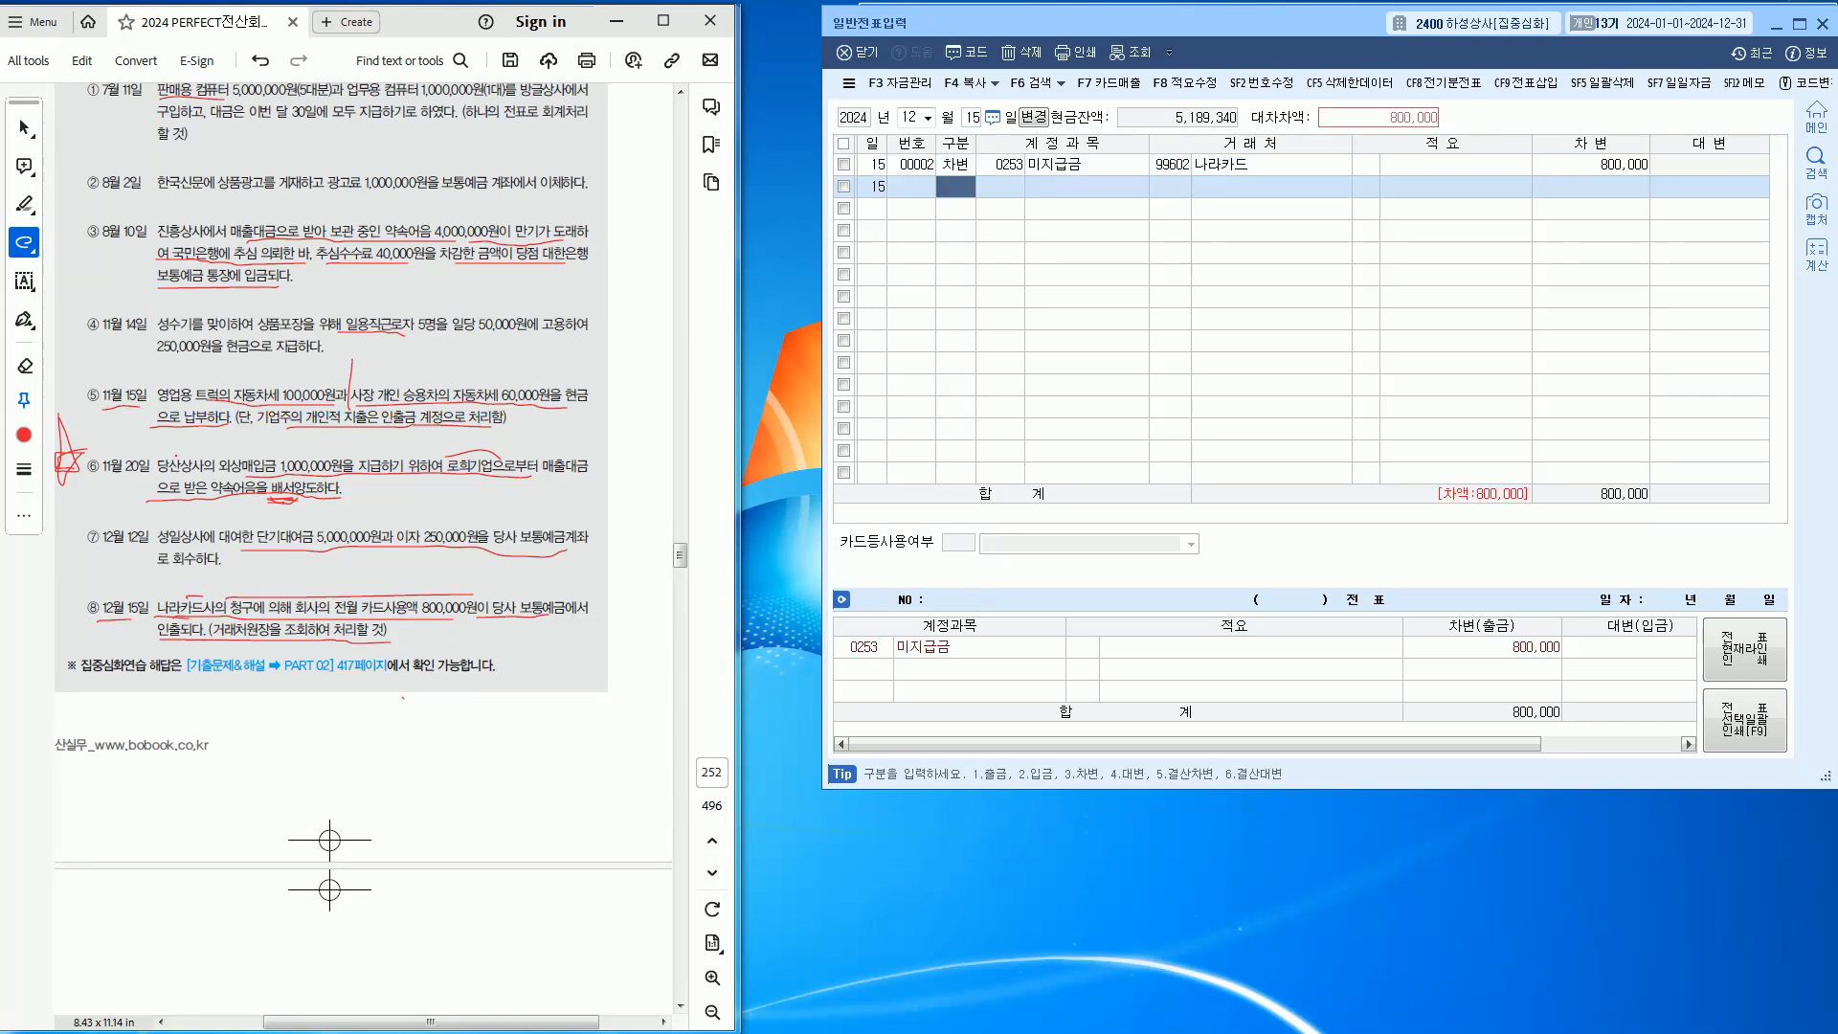
Enter a credit line for 보통예금 (0103) of 800,000 on December 15
type("4")
key("Return")
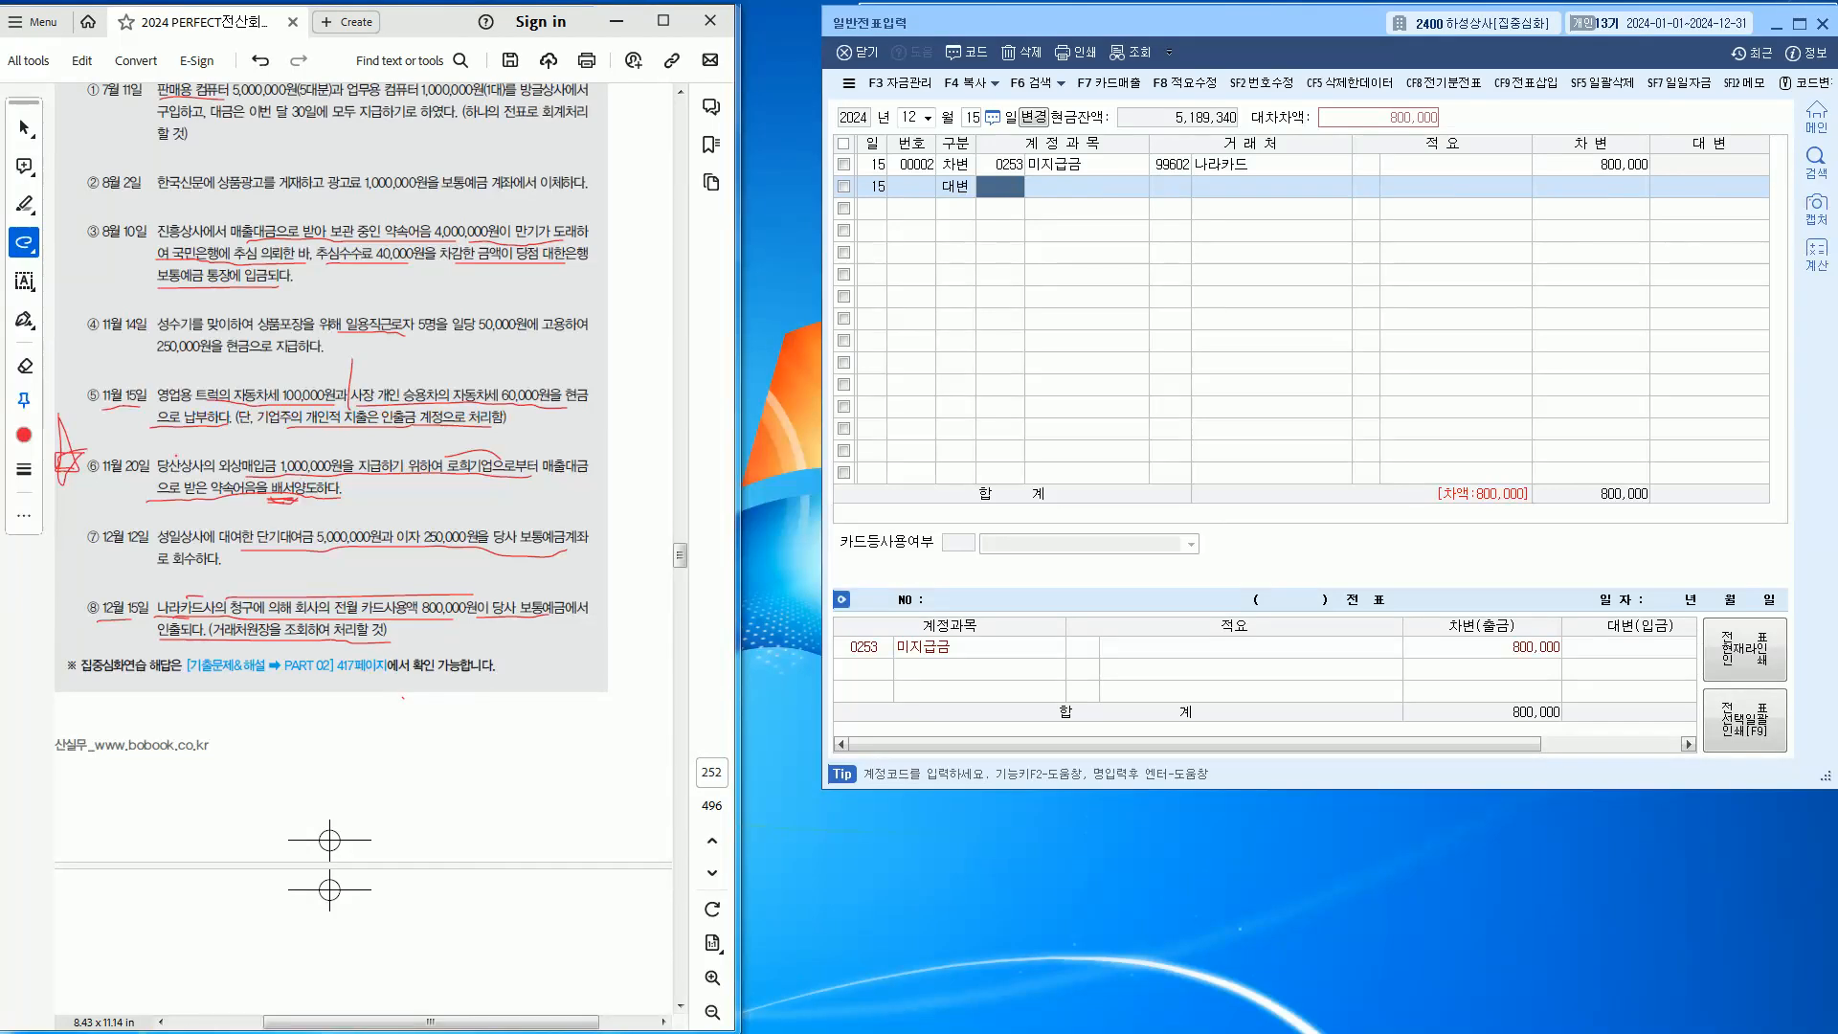
type("103")
key("Return")
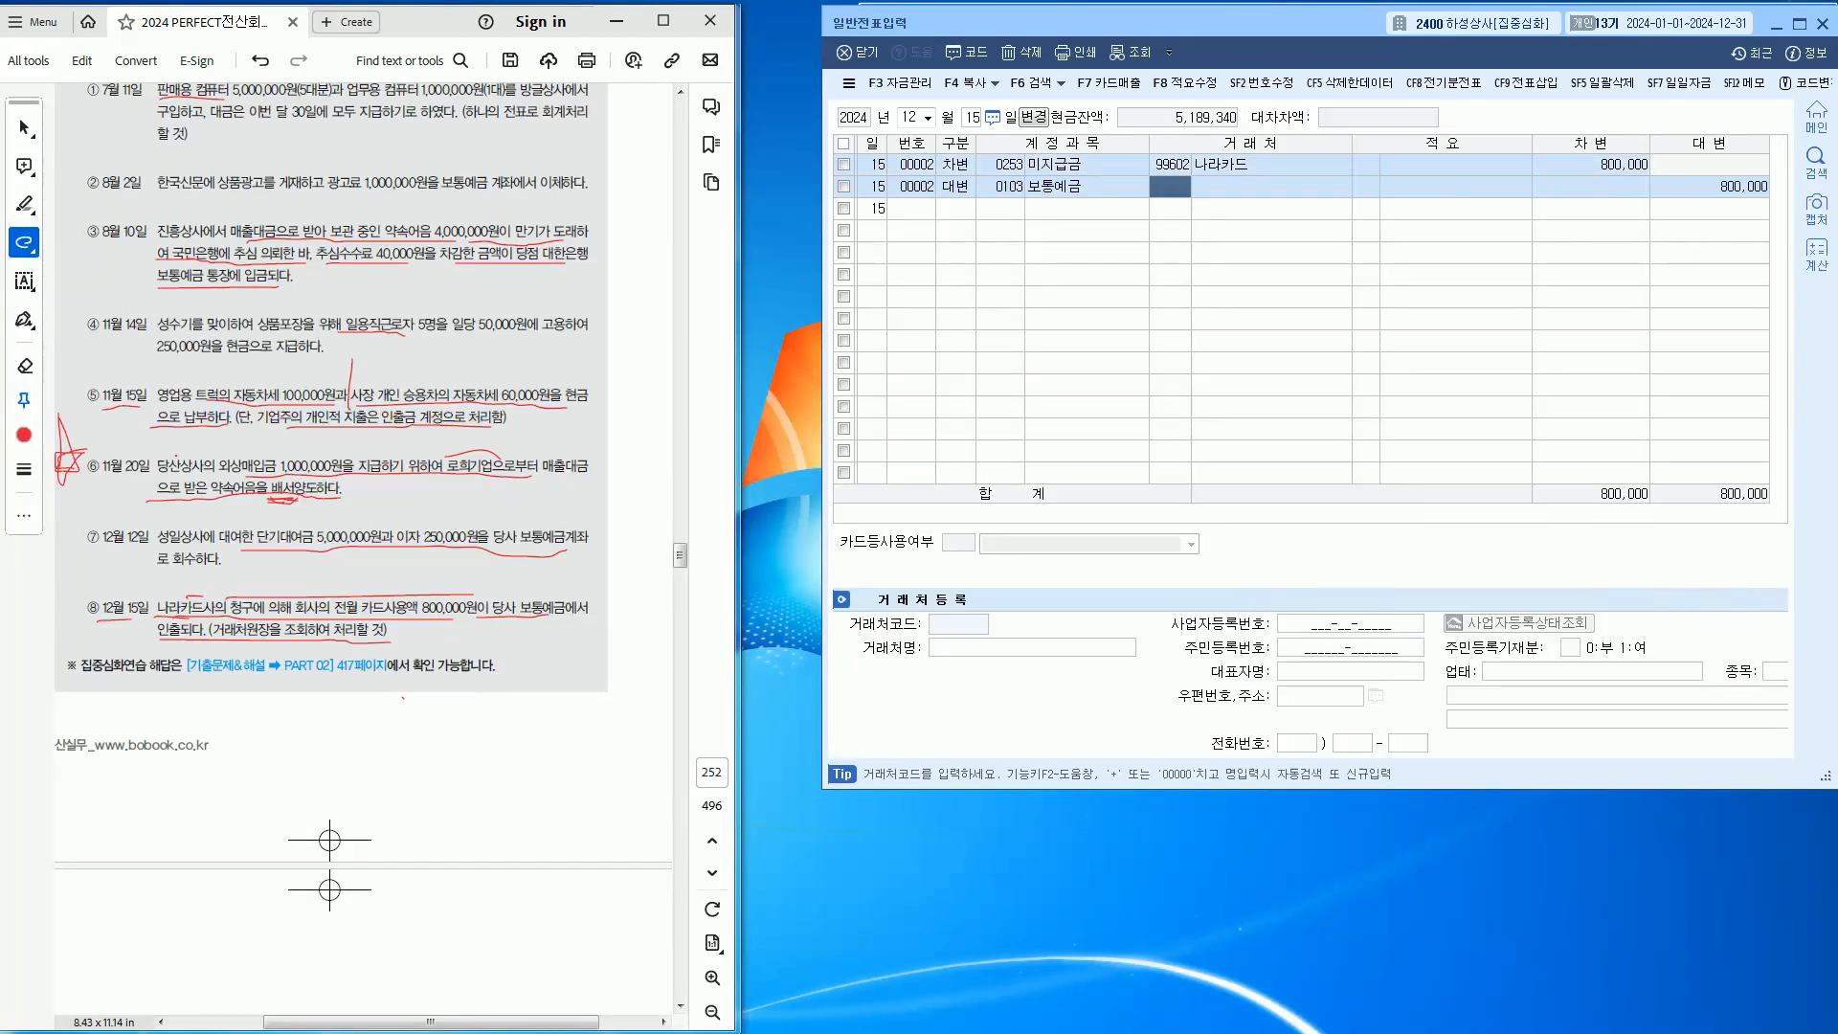
Move the voucher window off the main menu and open the trading partner ledger (거래처원장)
left_click_drag(1130, 23, 1080, 390)
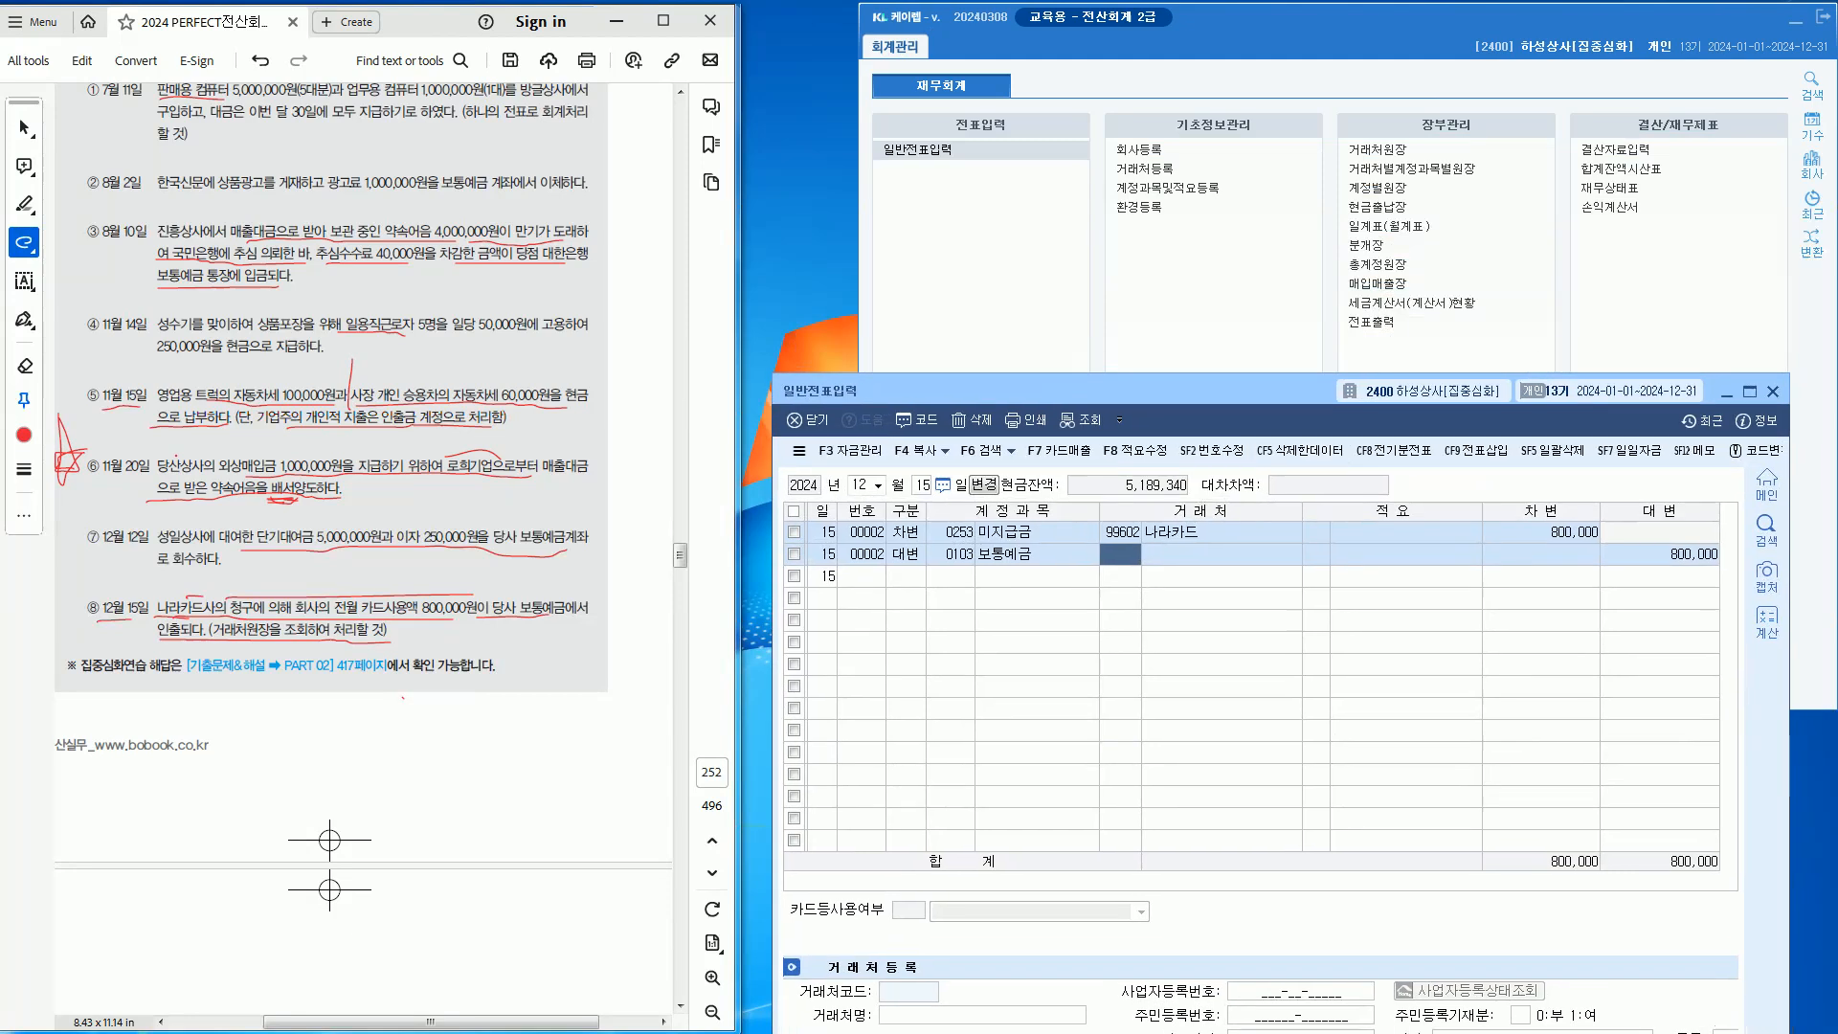
left_click(1379, 150)
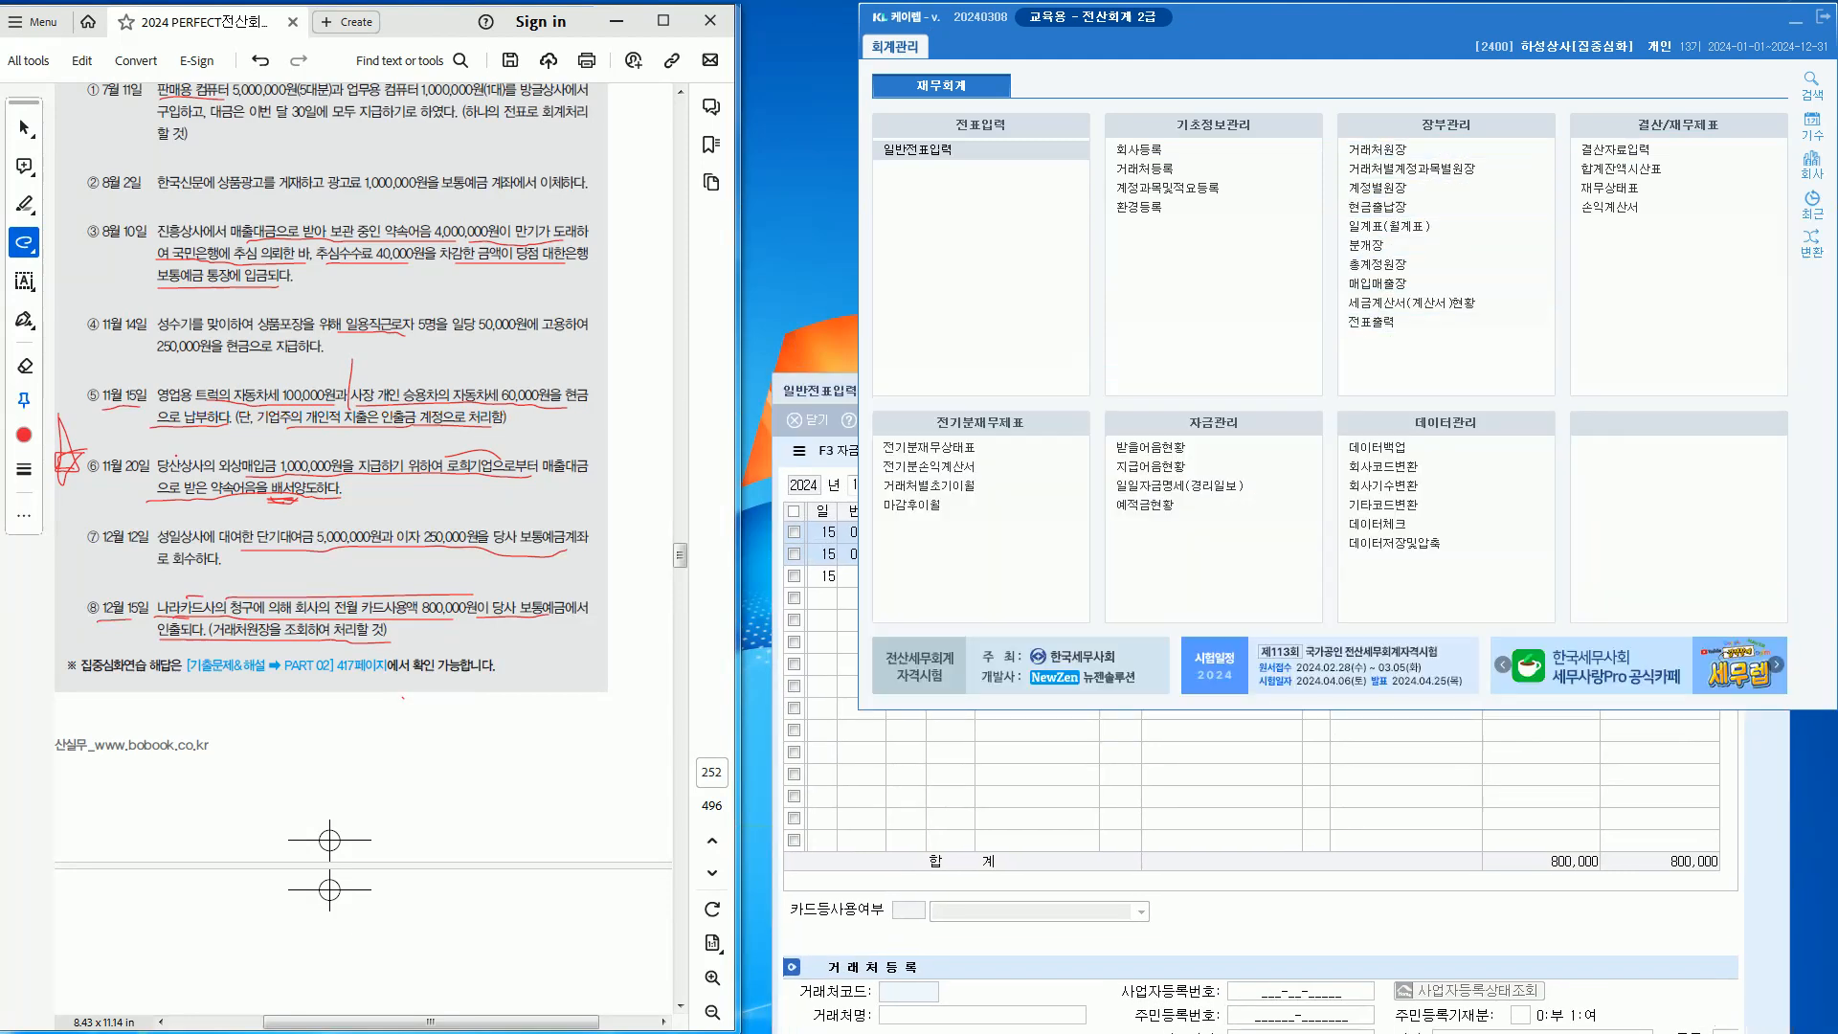
left_click(1379, 150)
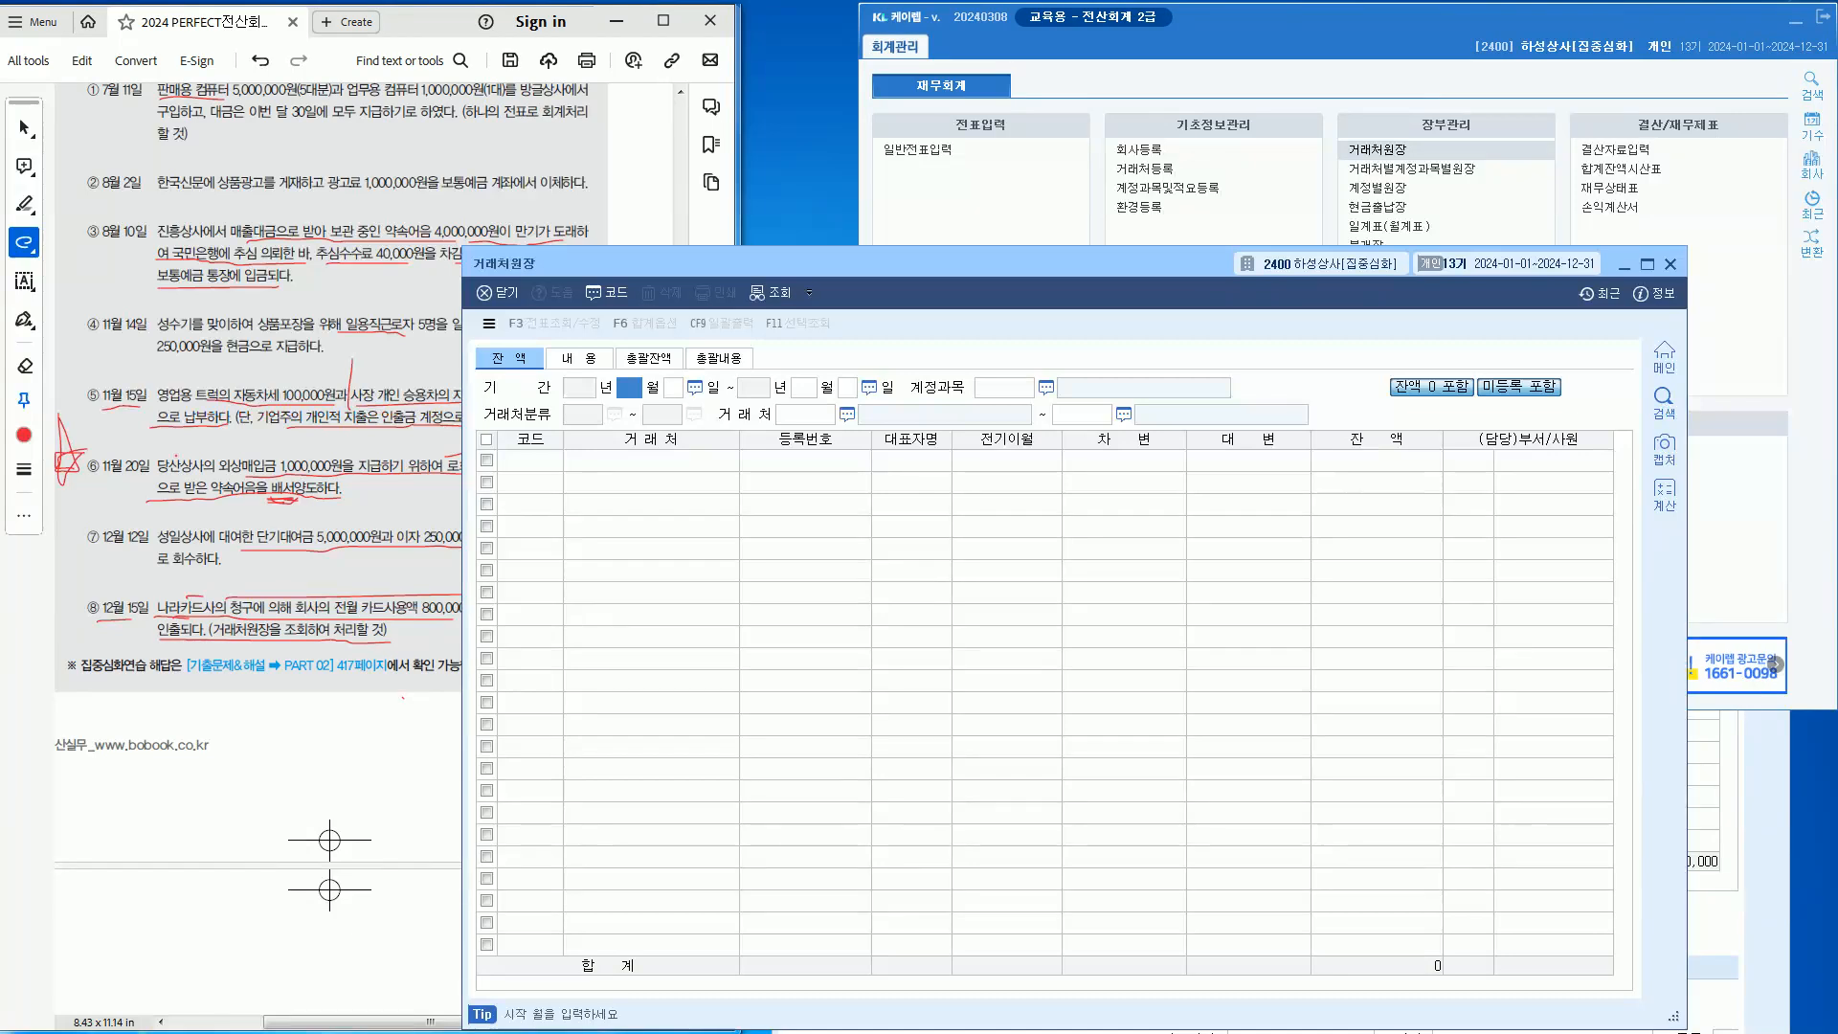
Query the ledger from December 15 to December 15 for 미지급금 (0253), covering trading partners 수아상사 (01000) through 나라카드 (99602)
type("12")
key("Return")
type("15")
key("Return")
type("12")
key("Return")
type("15")
key("Return")
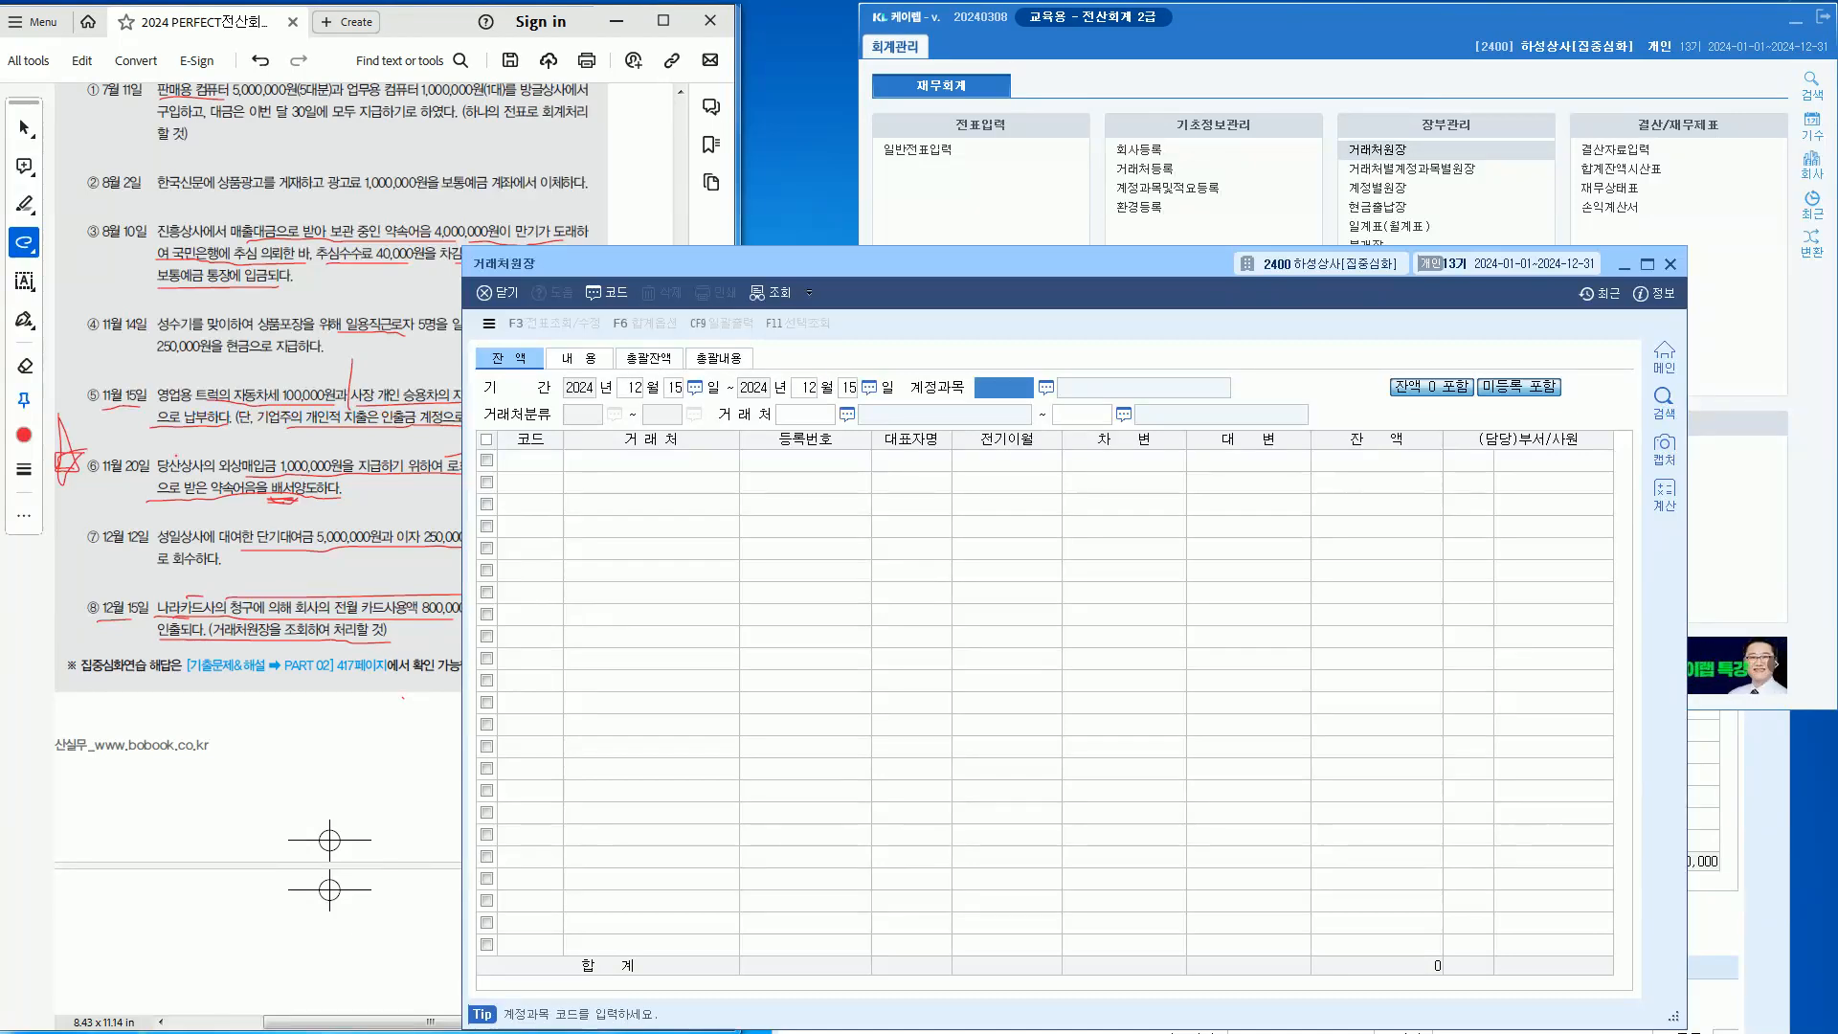
type("0253")
key("Return")
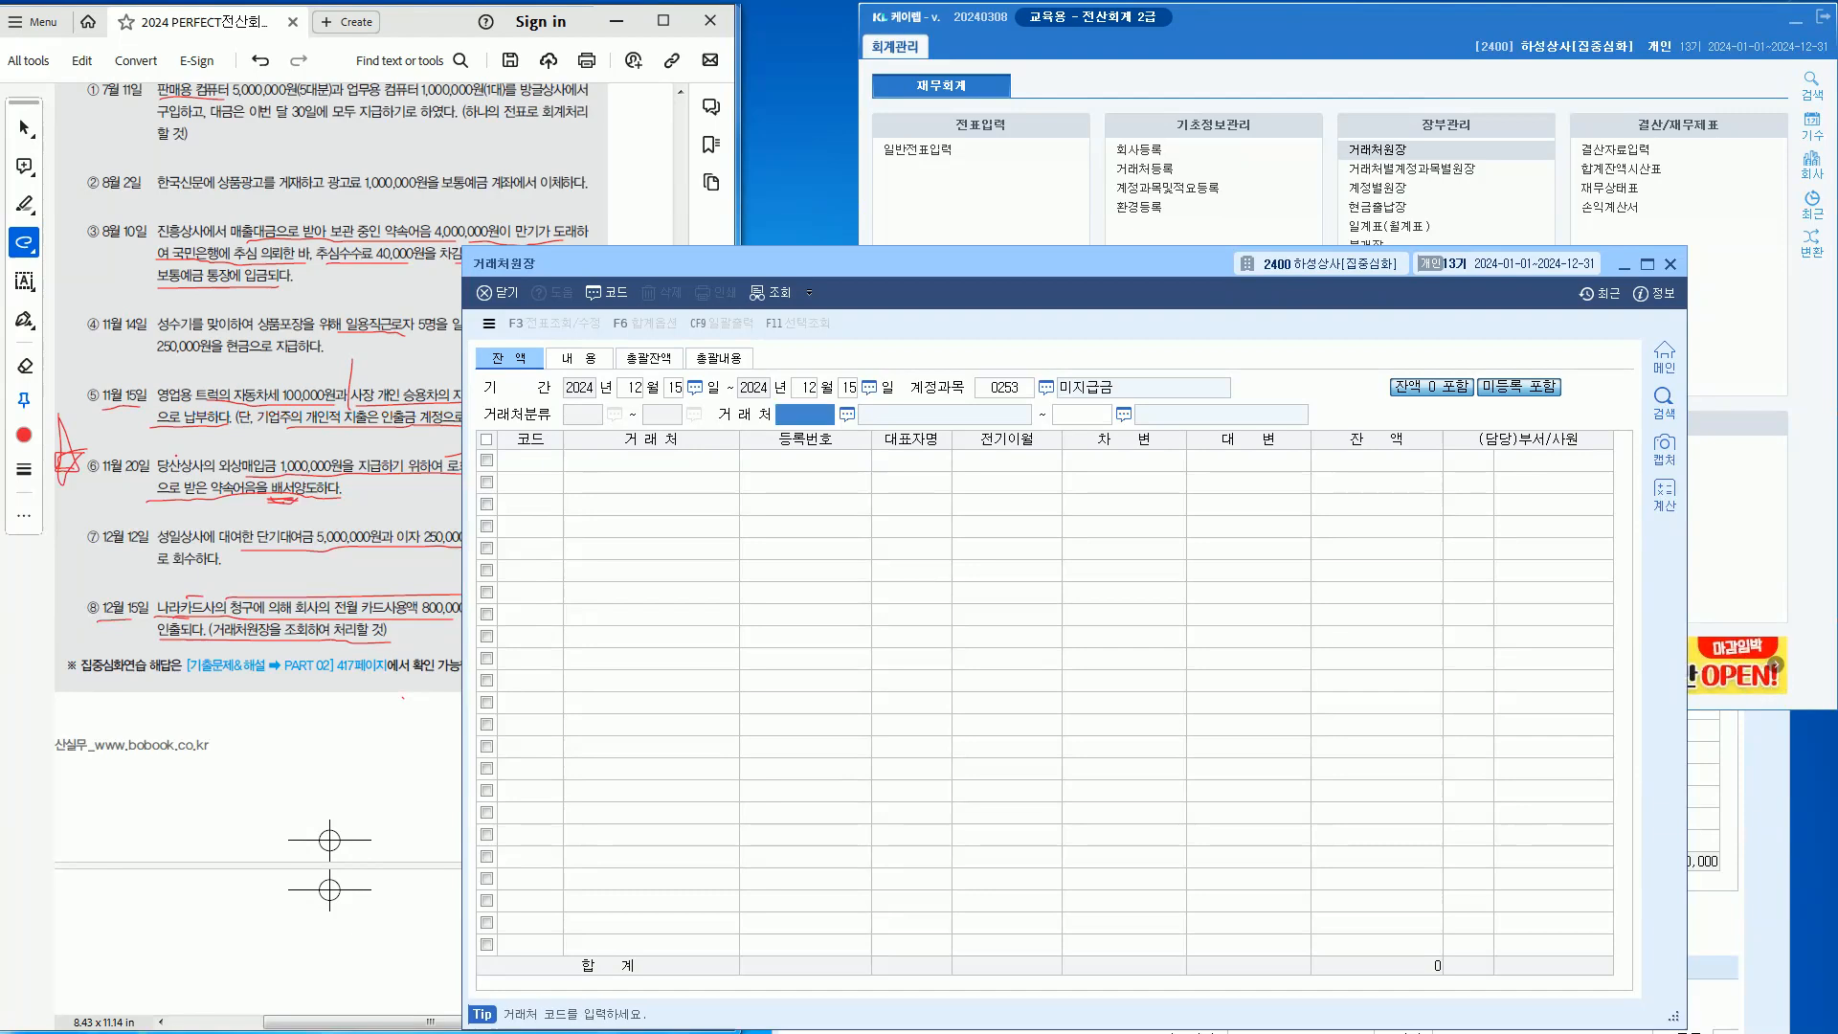
key("Return")
key("Return")
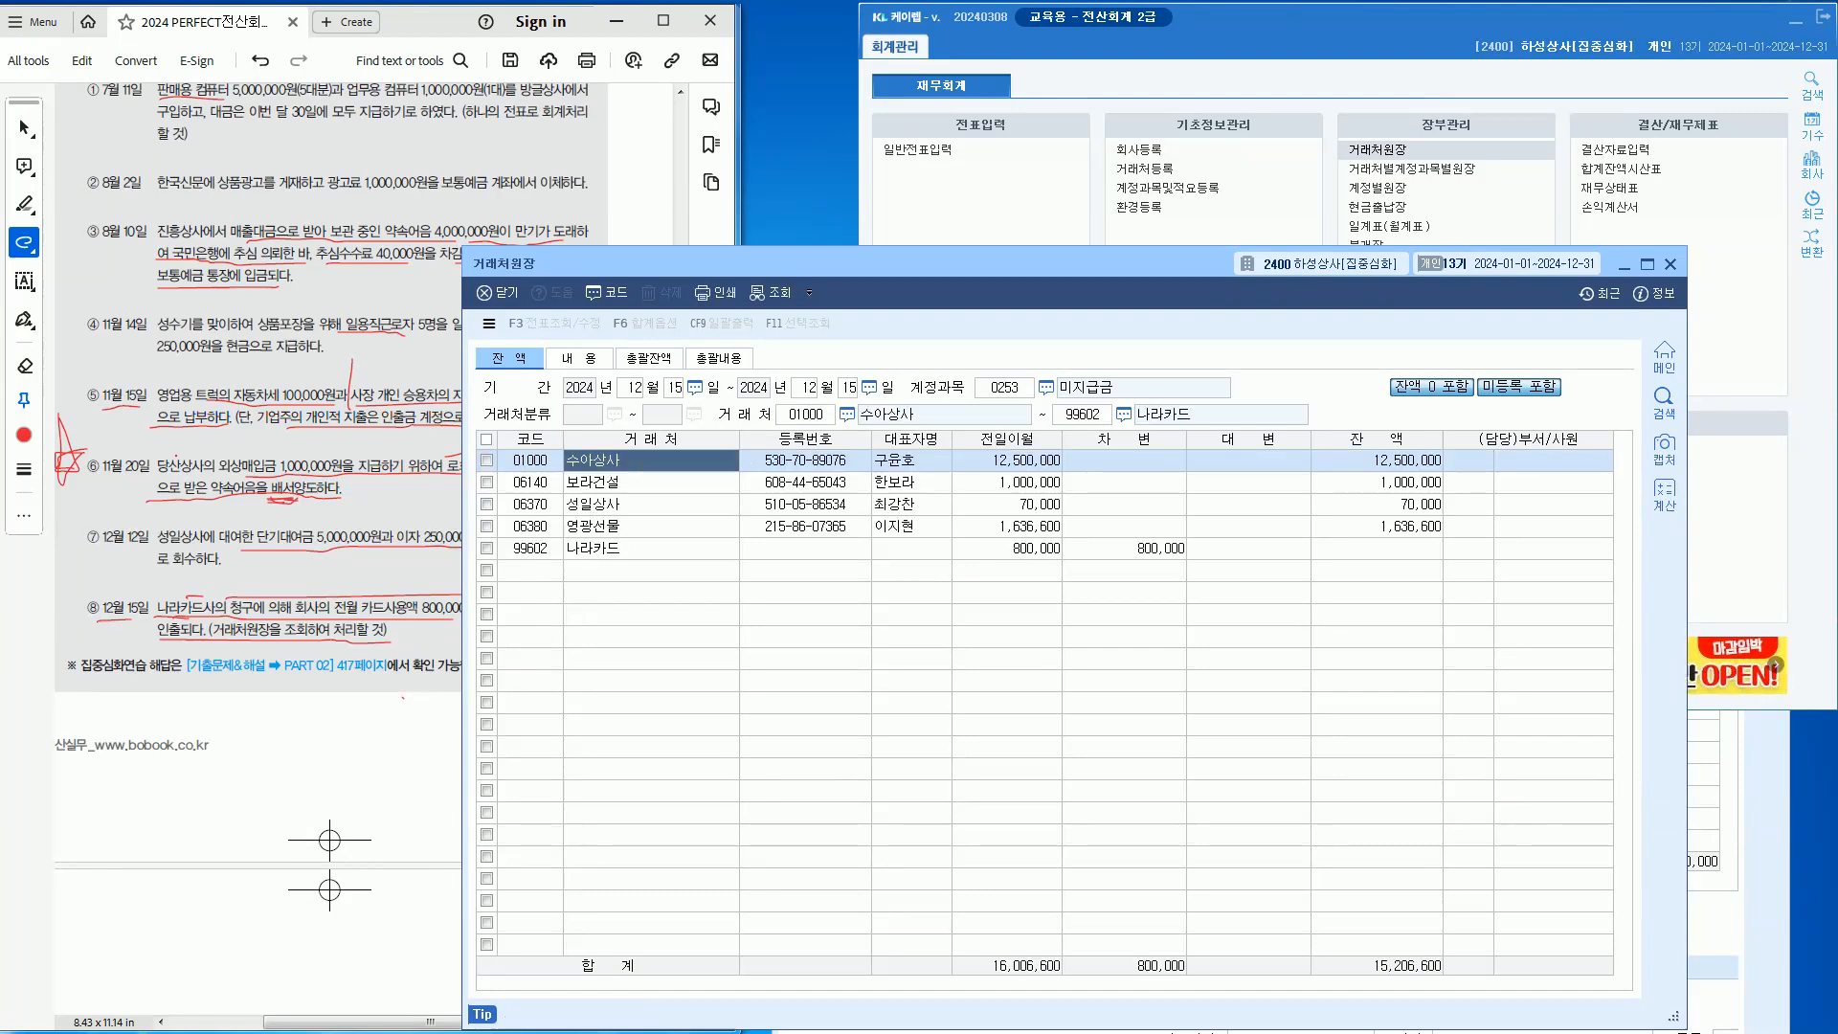
Examine the carried-forward amount, debit and balance of 나라카드 in the ledger, and close the ledger
left_click(632, 548)
left_click(1007, 549)
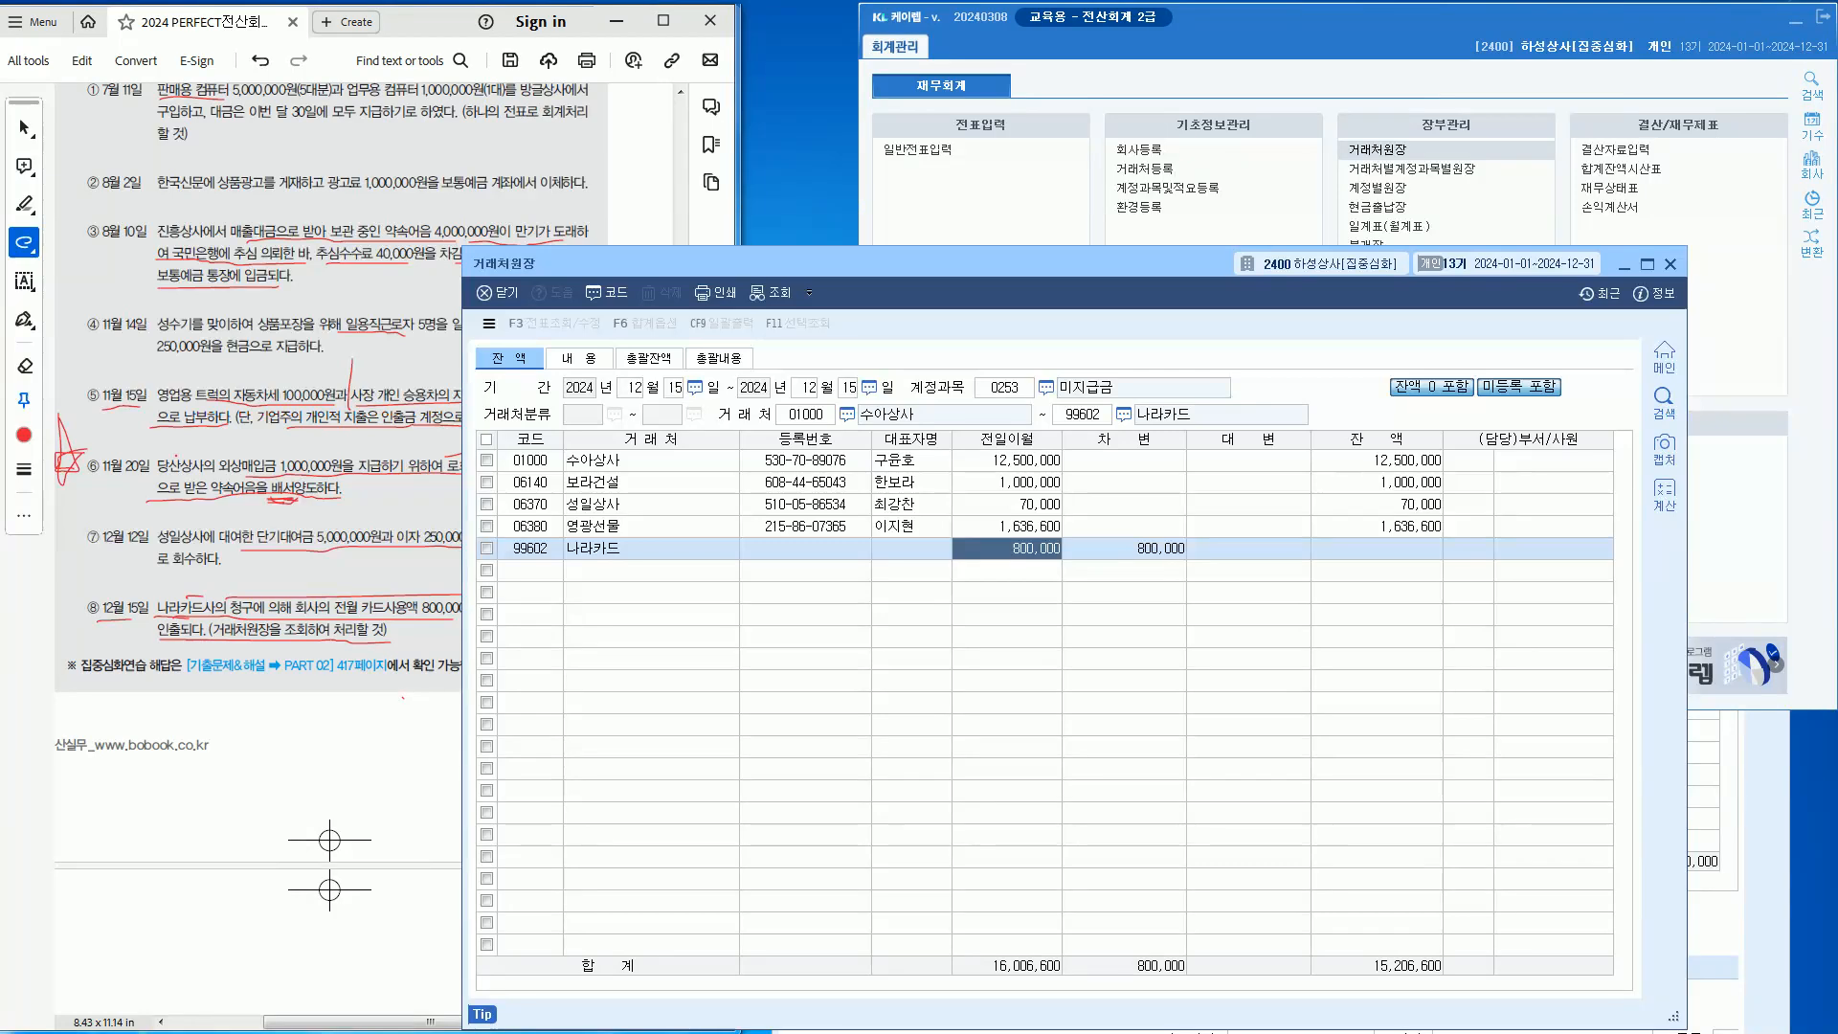
left_click(1125, 548)
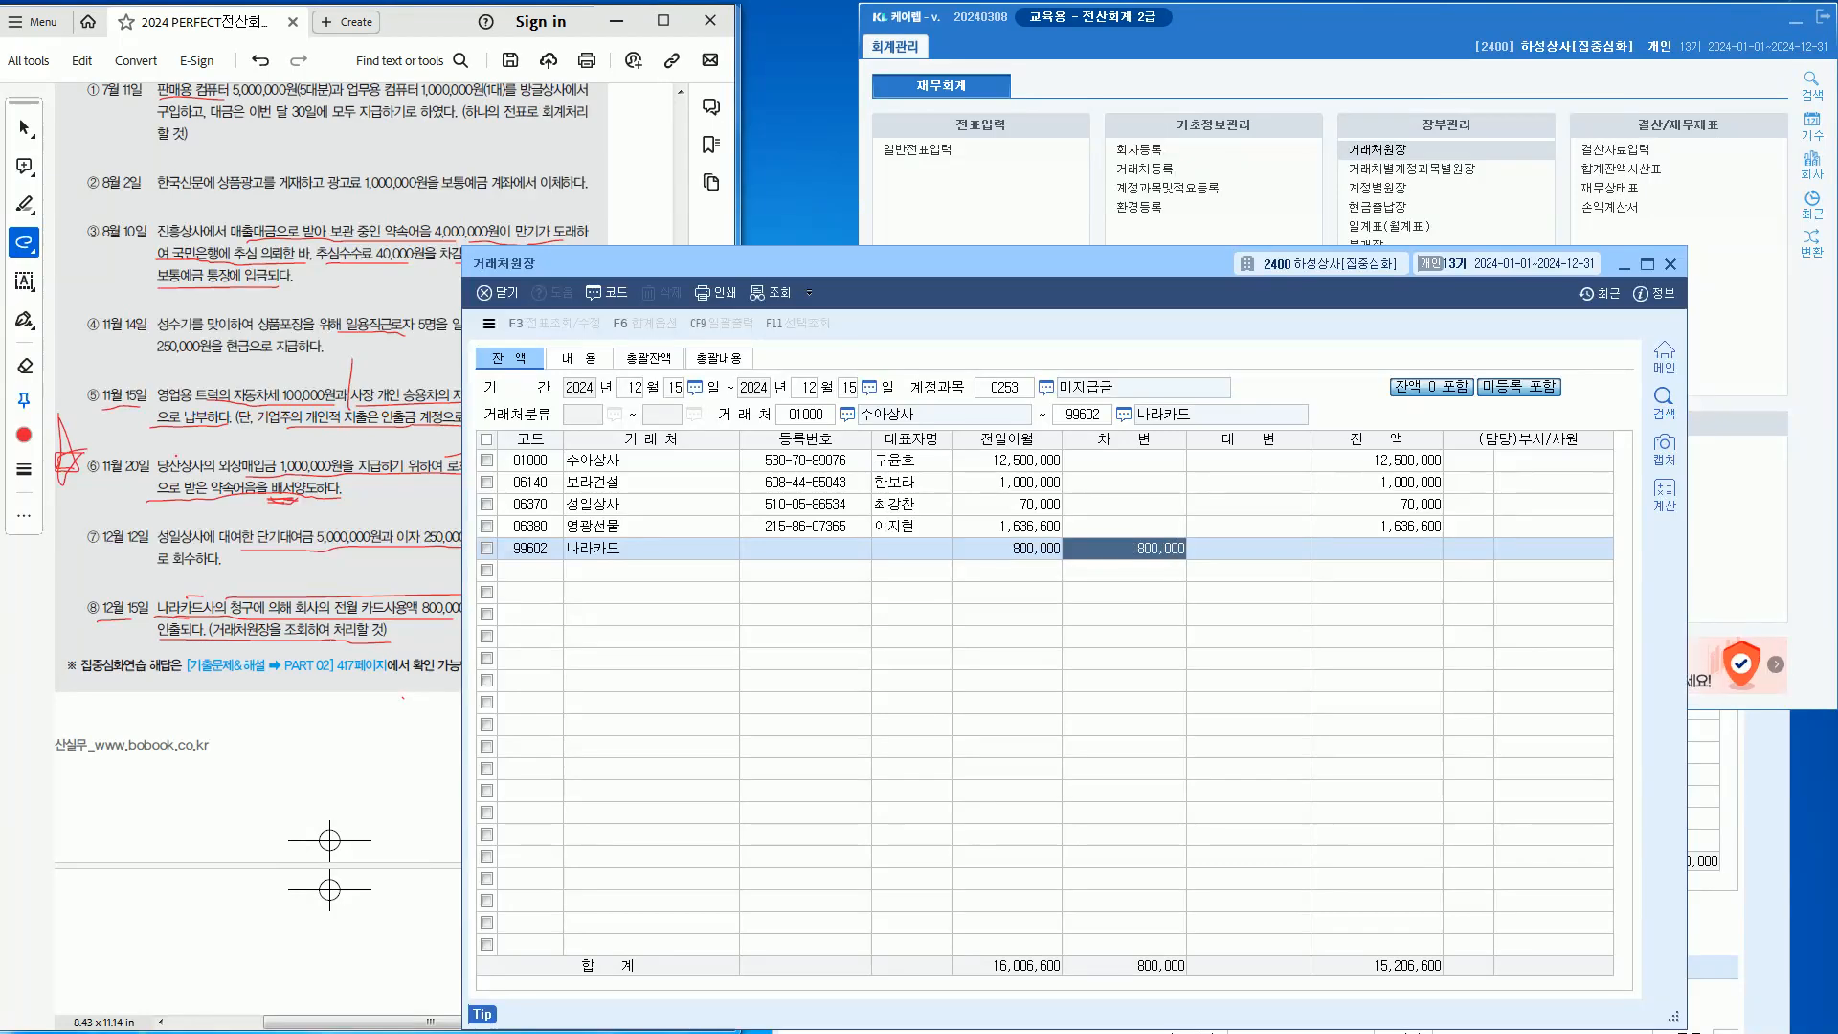
left_click(1377, 549)
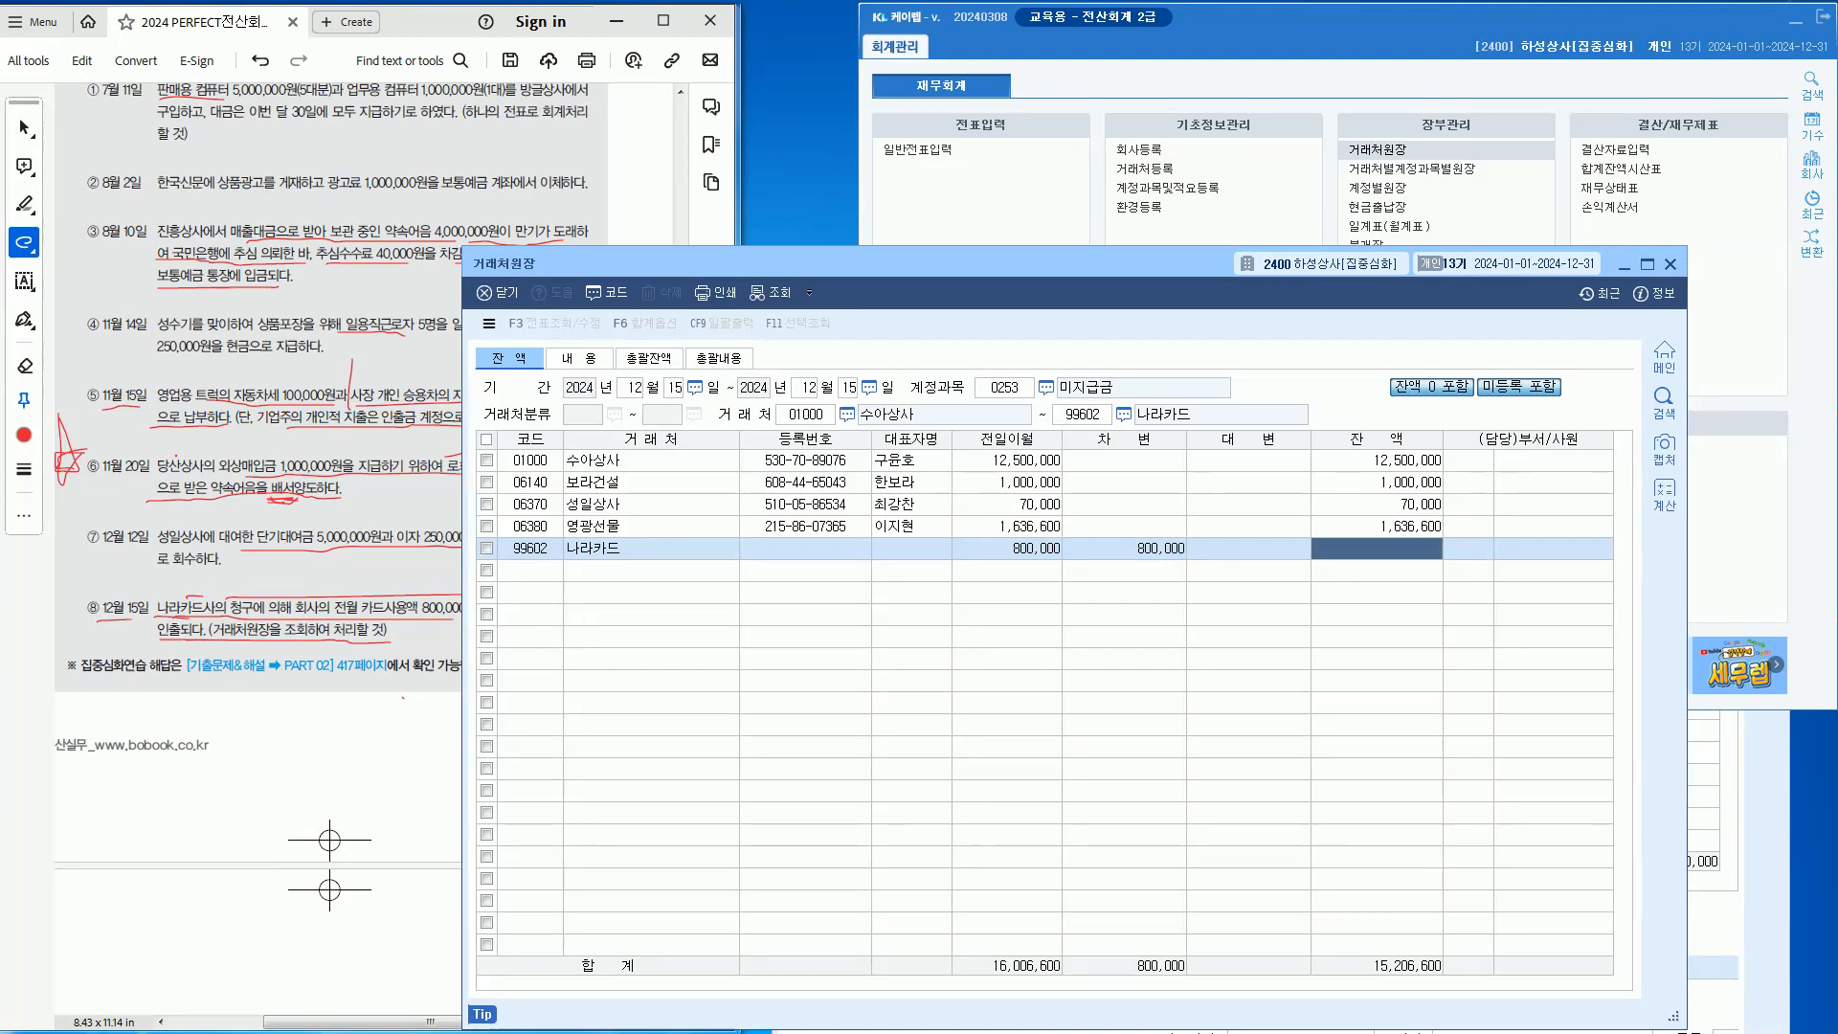
left_click(1007, 548)
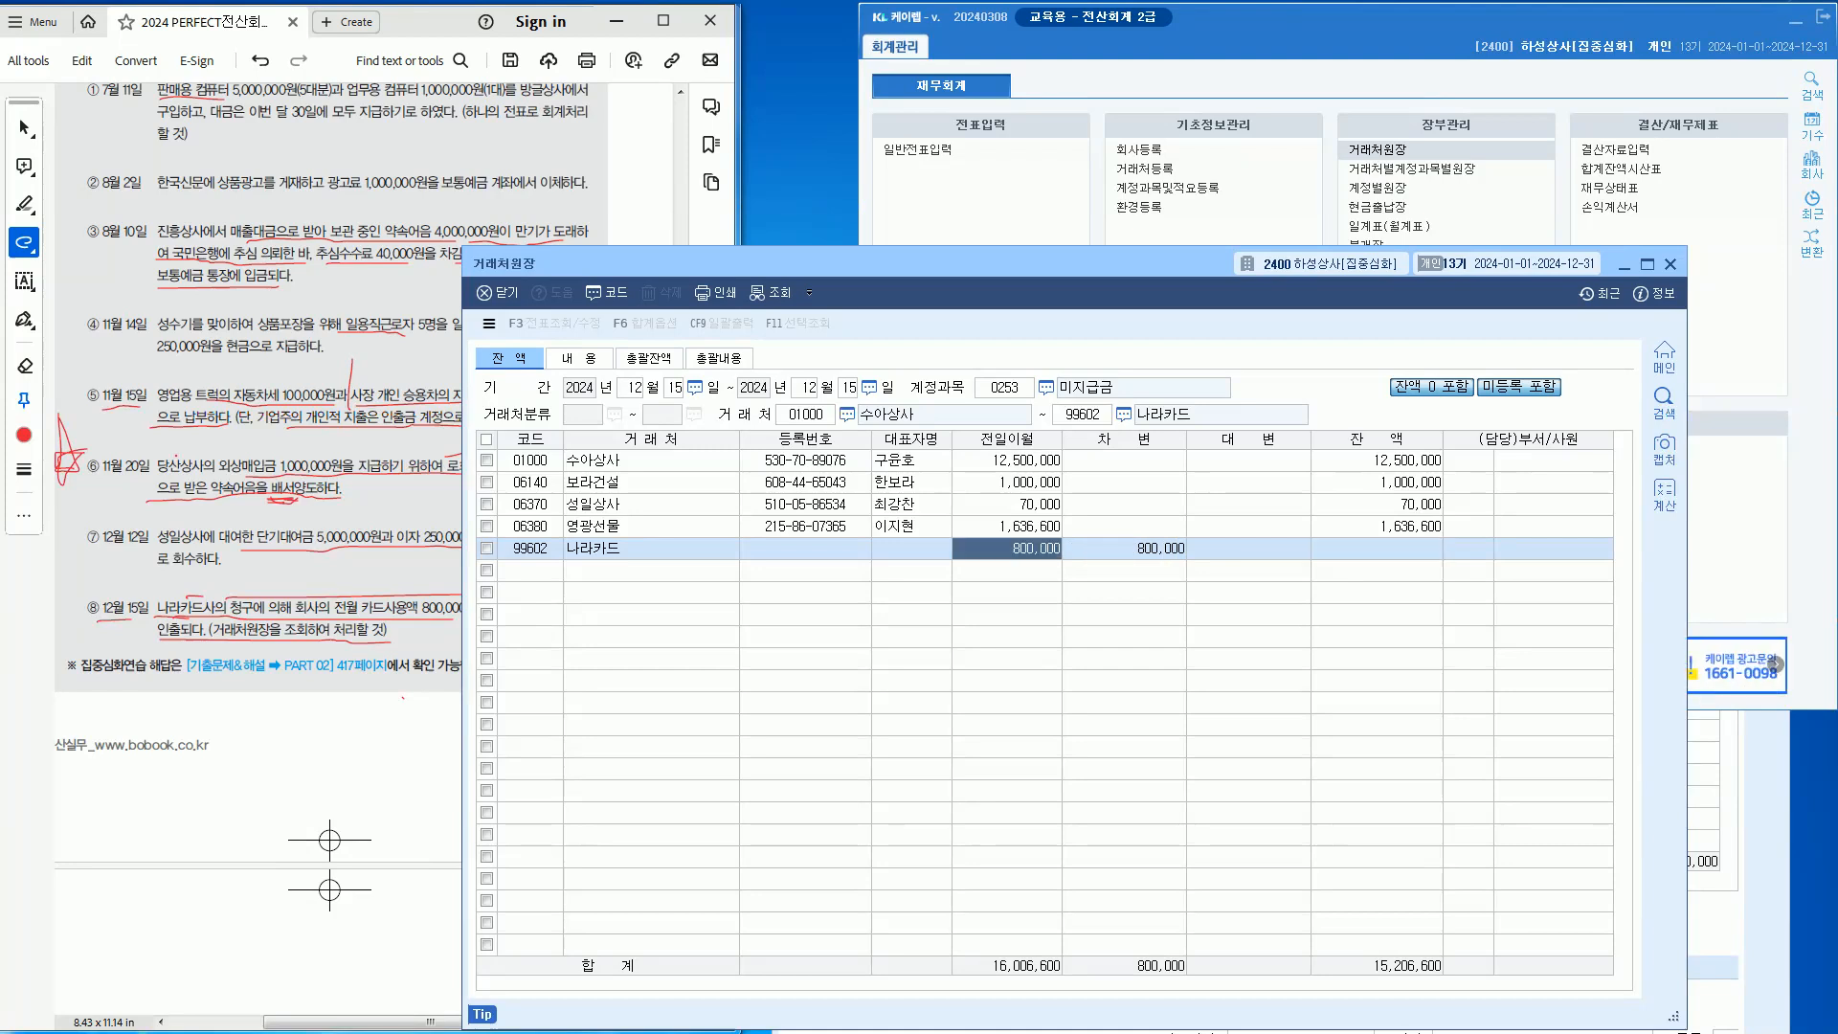
left_click(1125, 549)
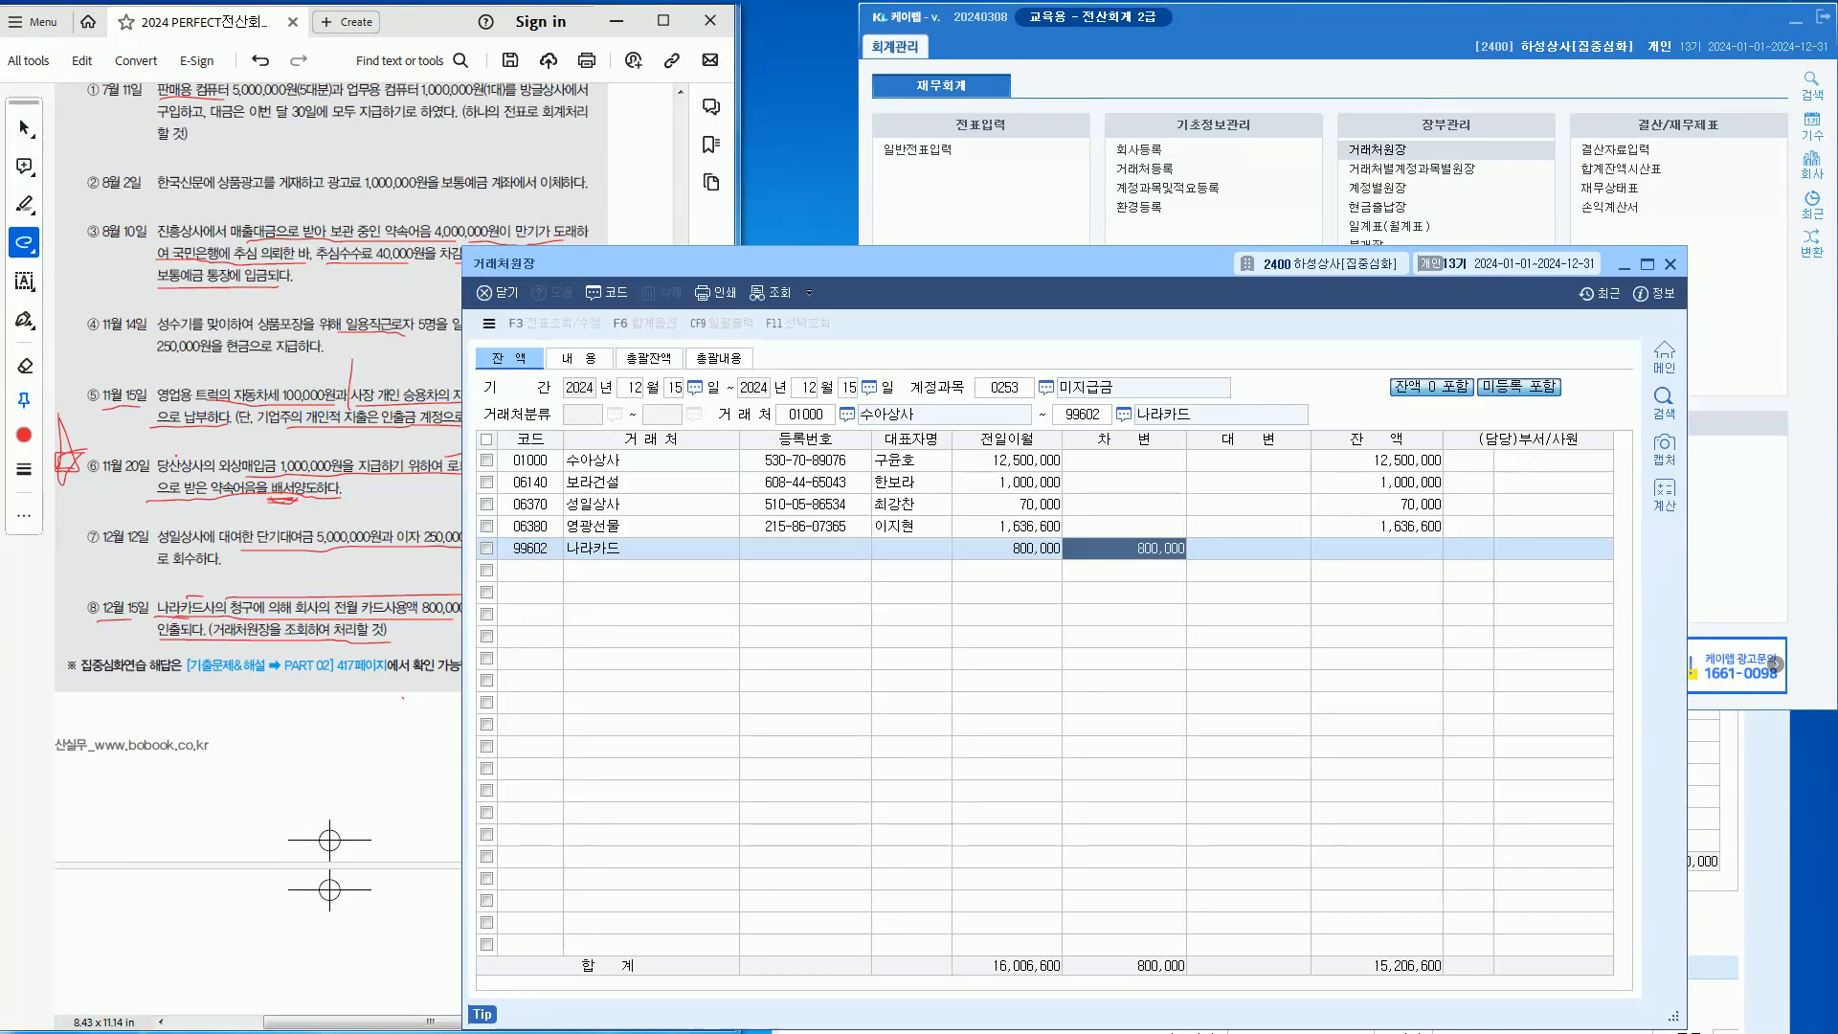
left_click(1377, 549)
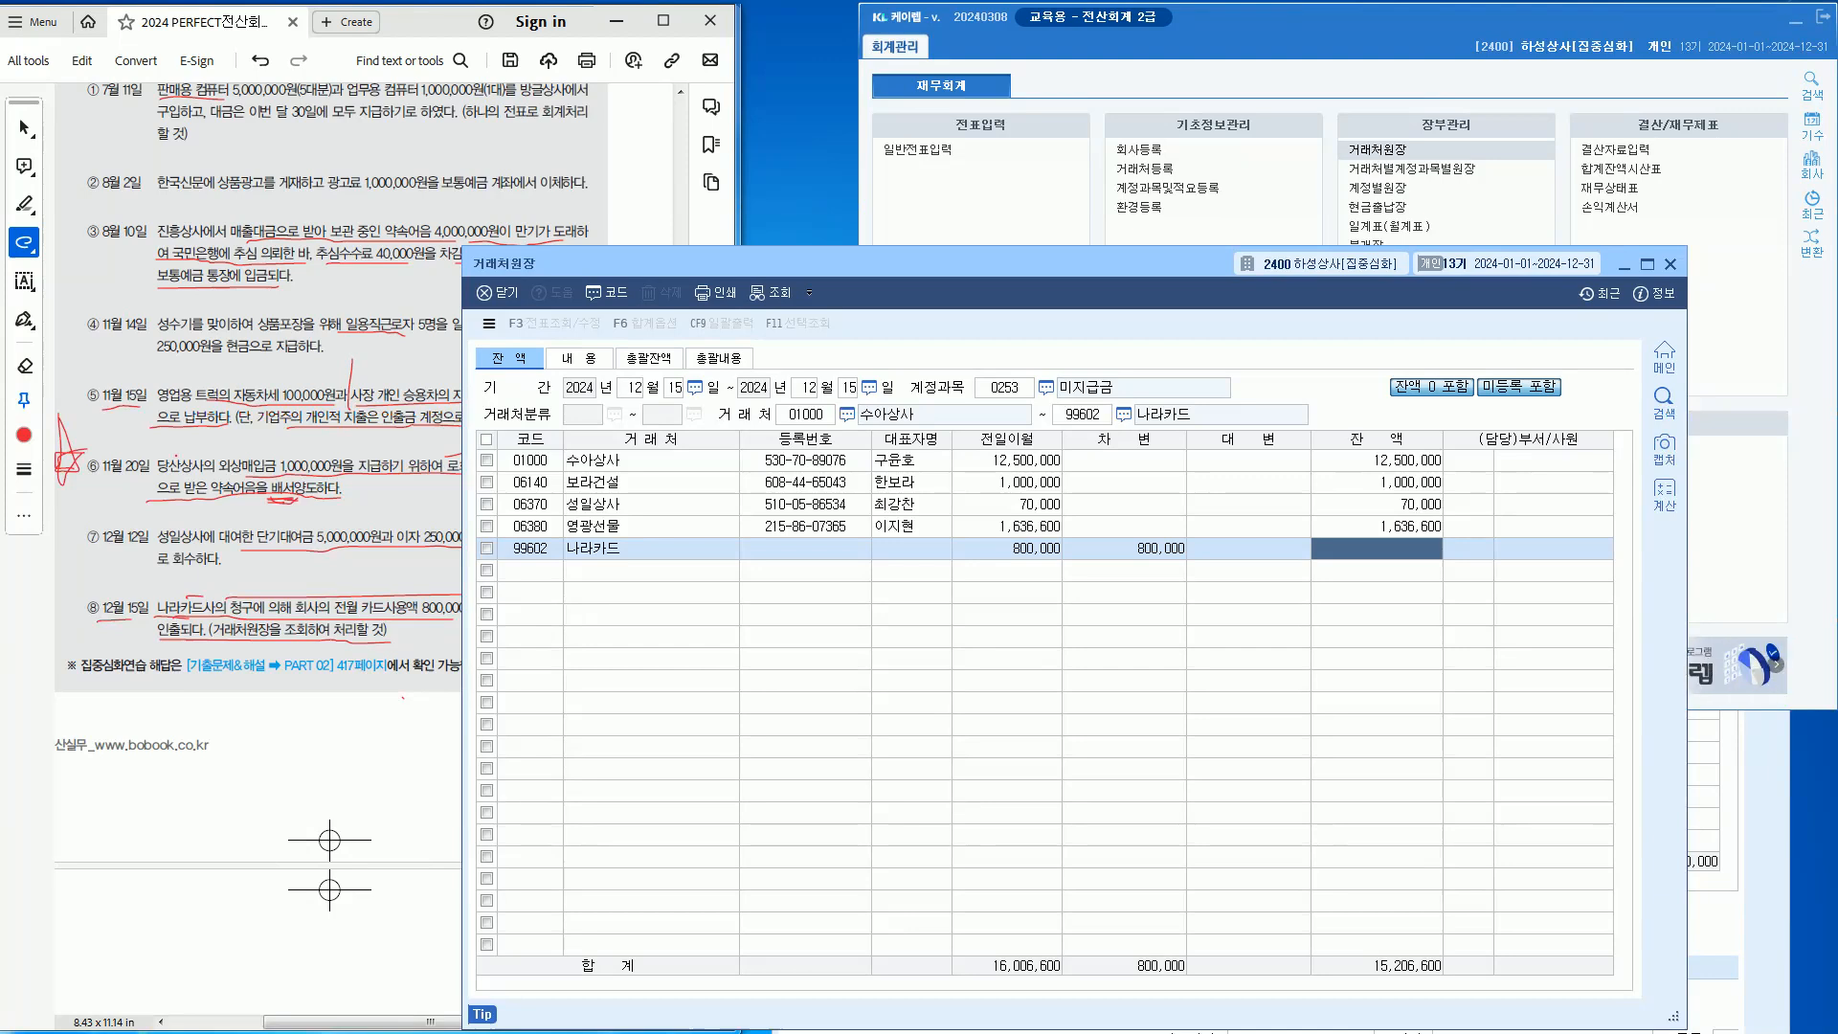
key("Escape")
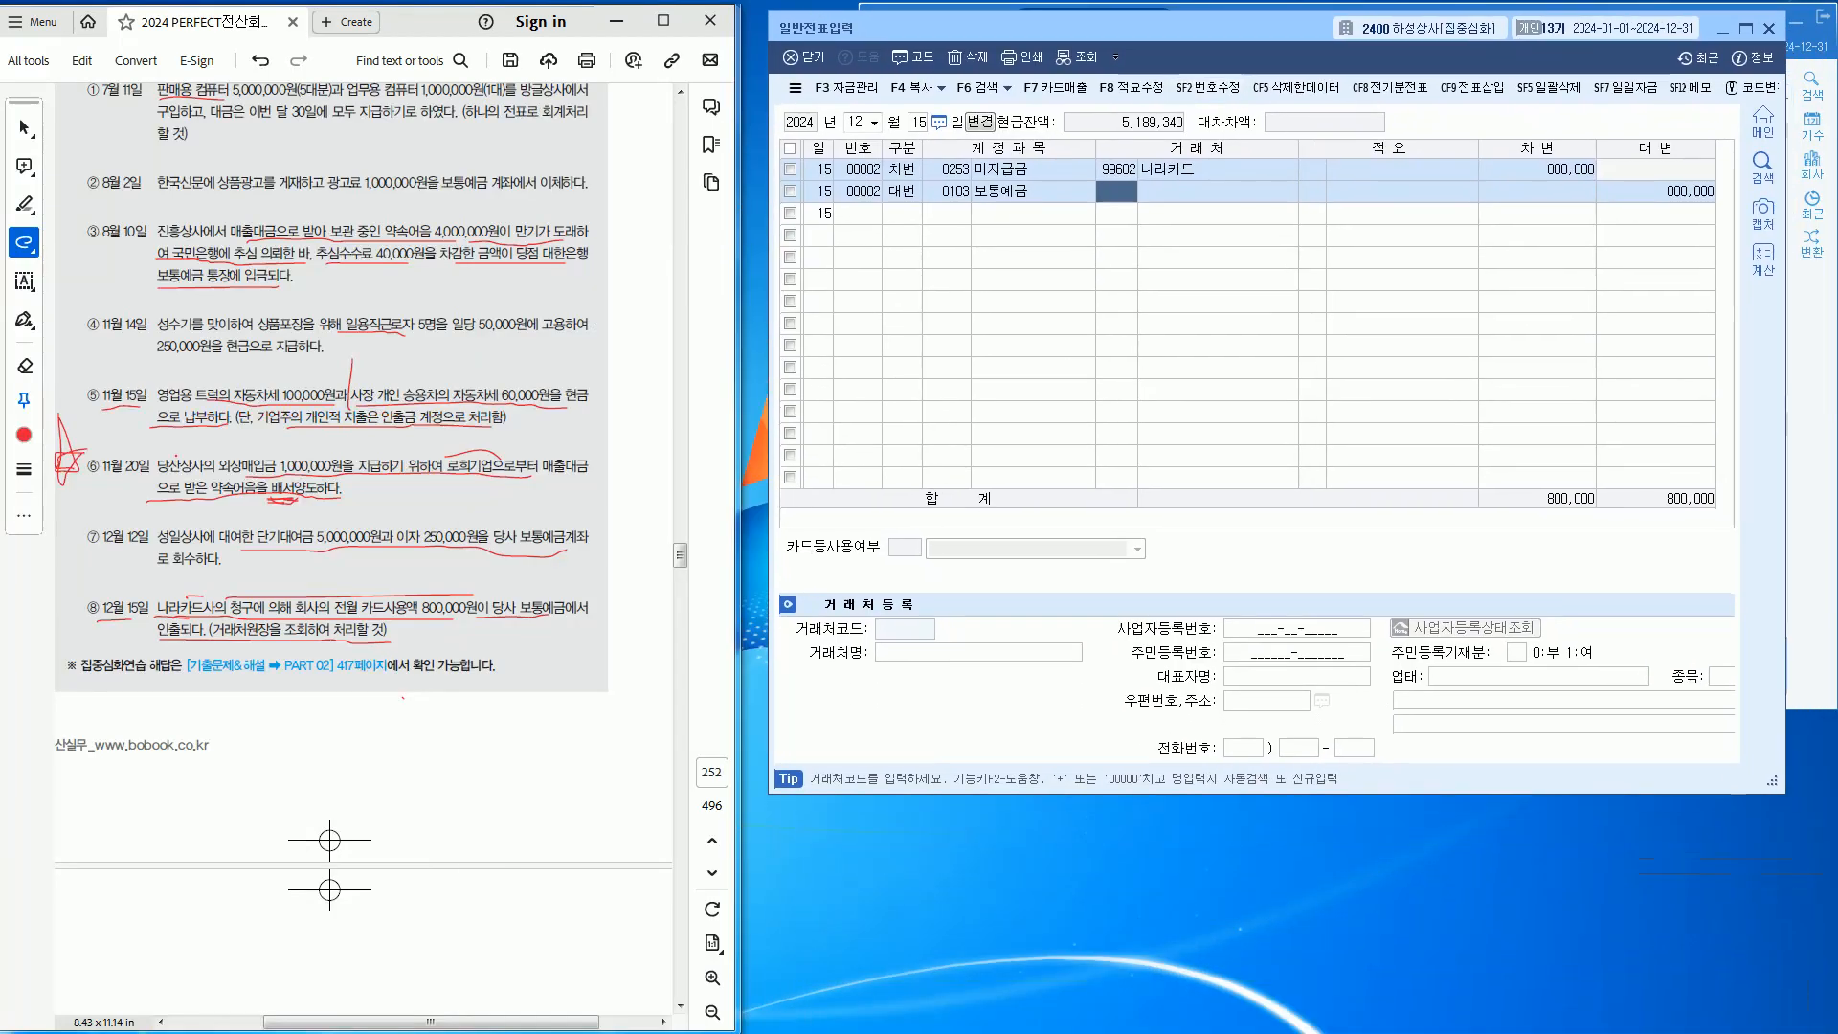
Look back over the section [4] transactions in the PDF and go on to the 일반전표입력 오류수정 exercises
left_click(542, 786)
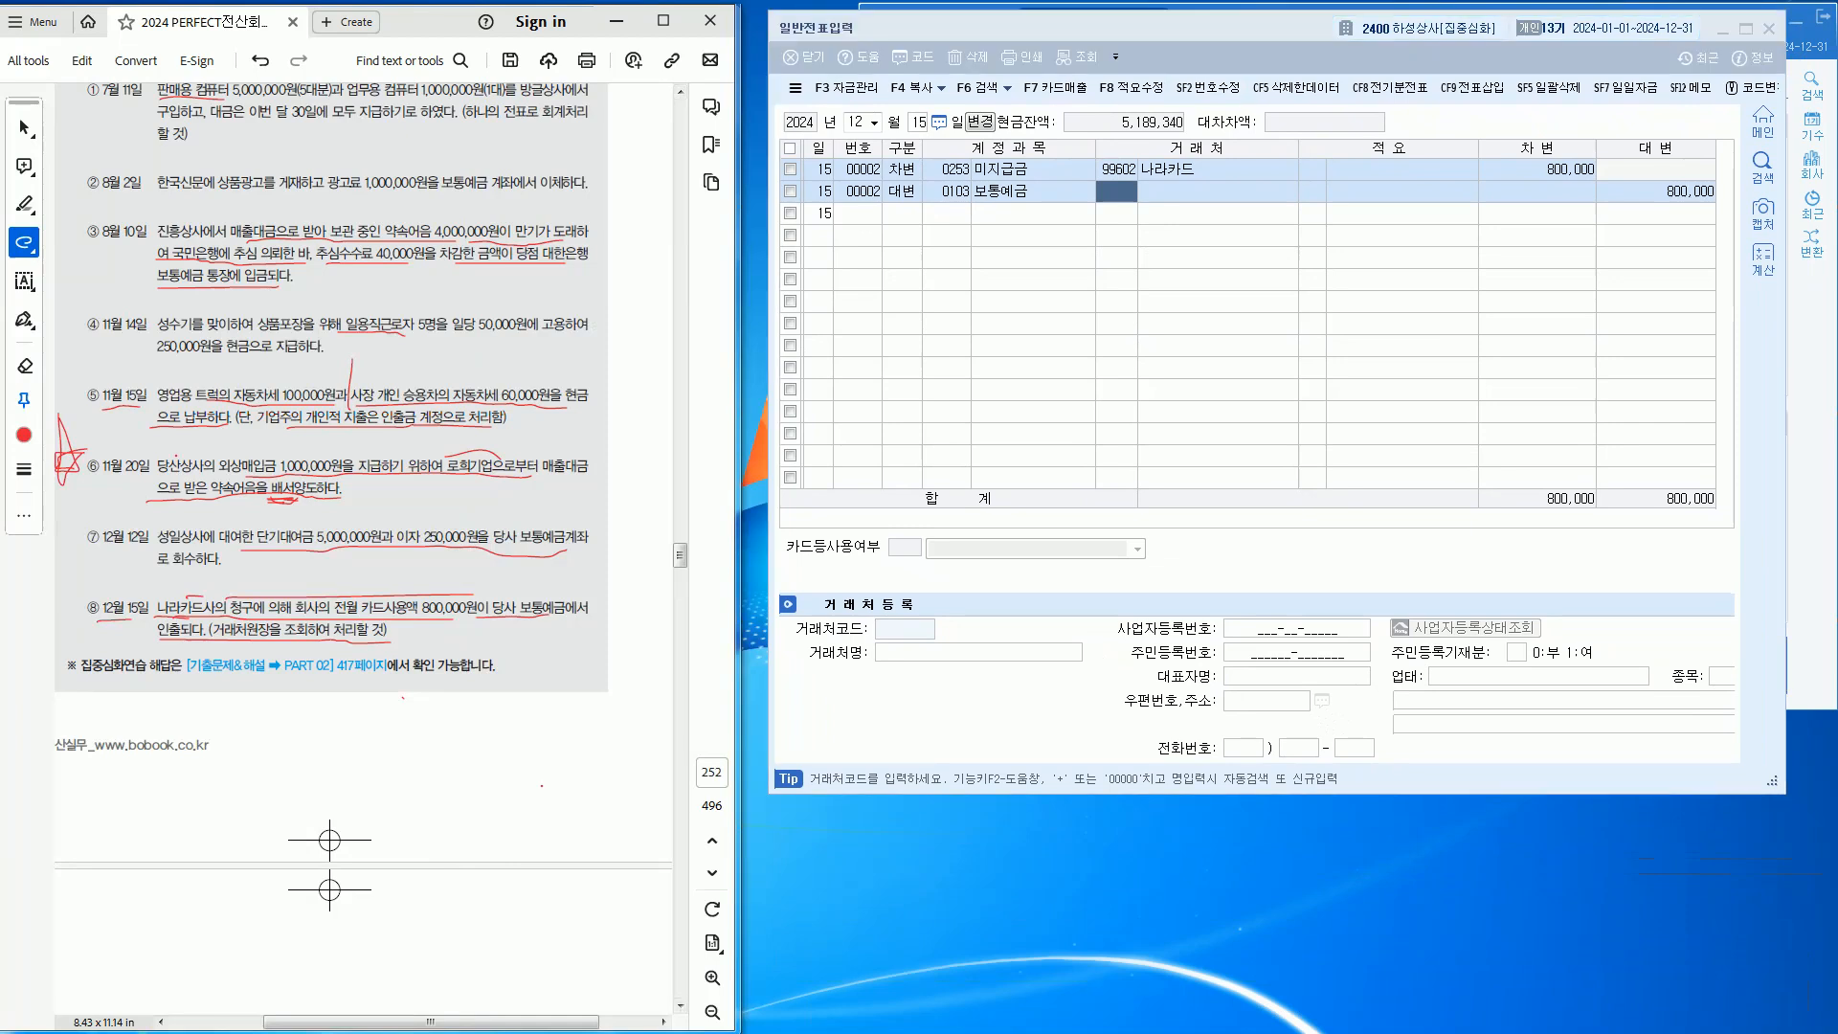
scroll(329, 841, "up", 5)
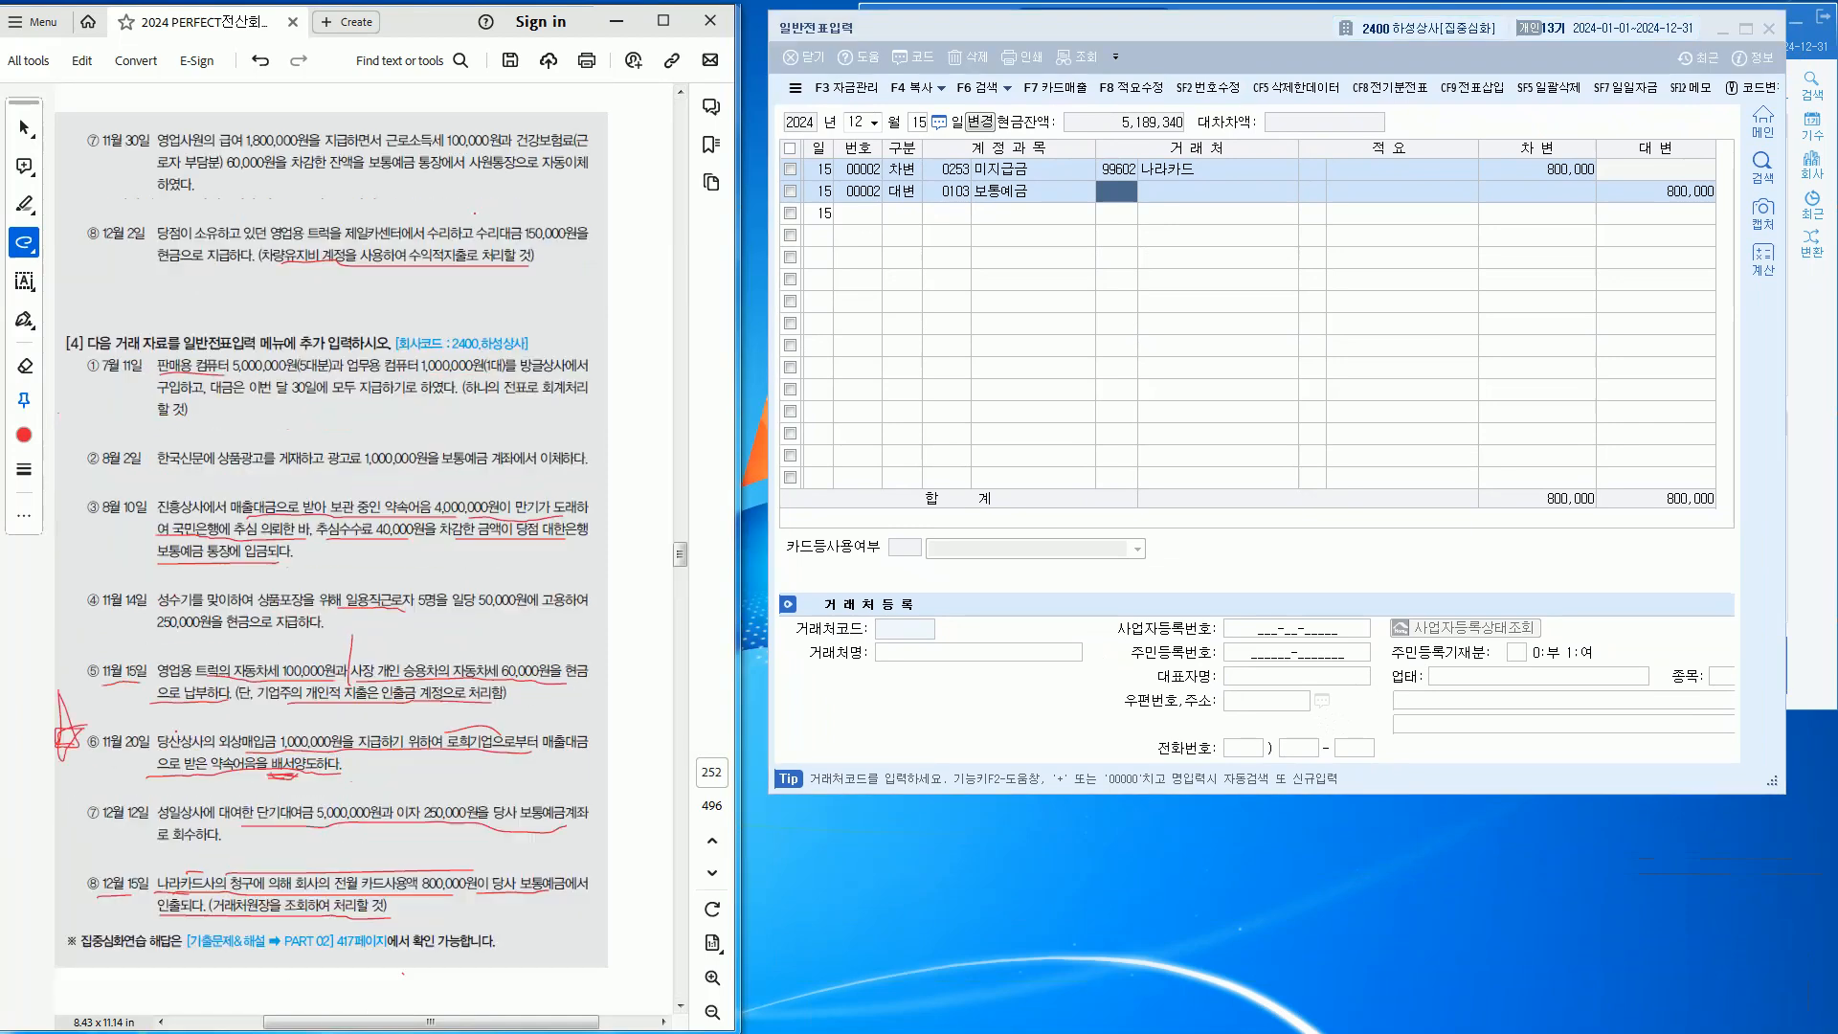
scroll(330, 575, "down", 5)
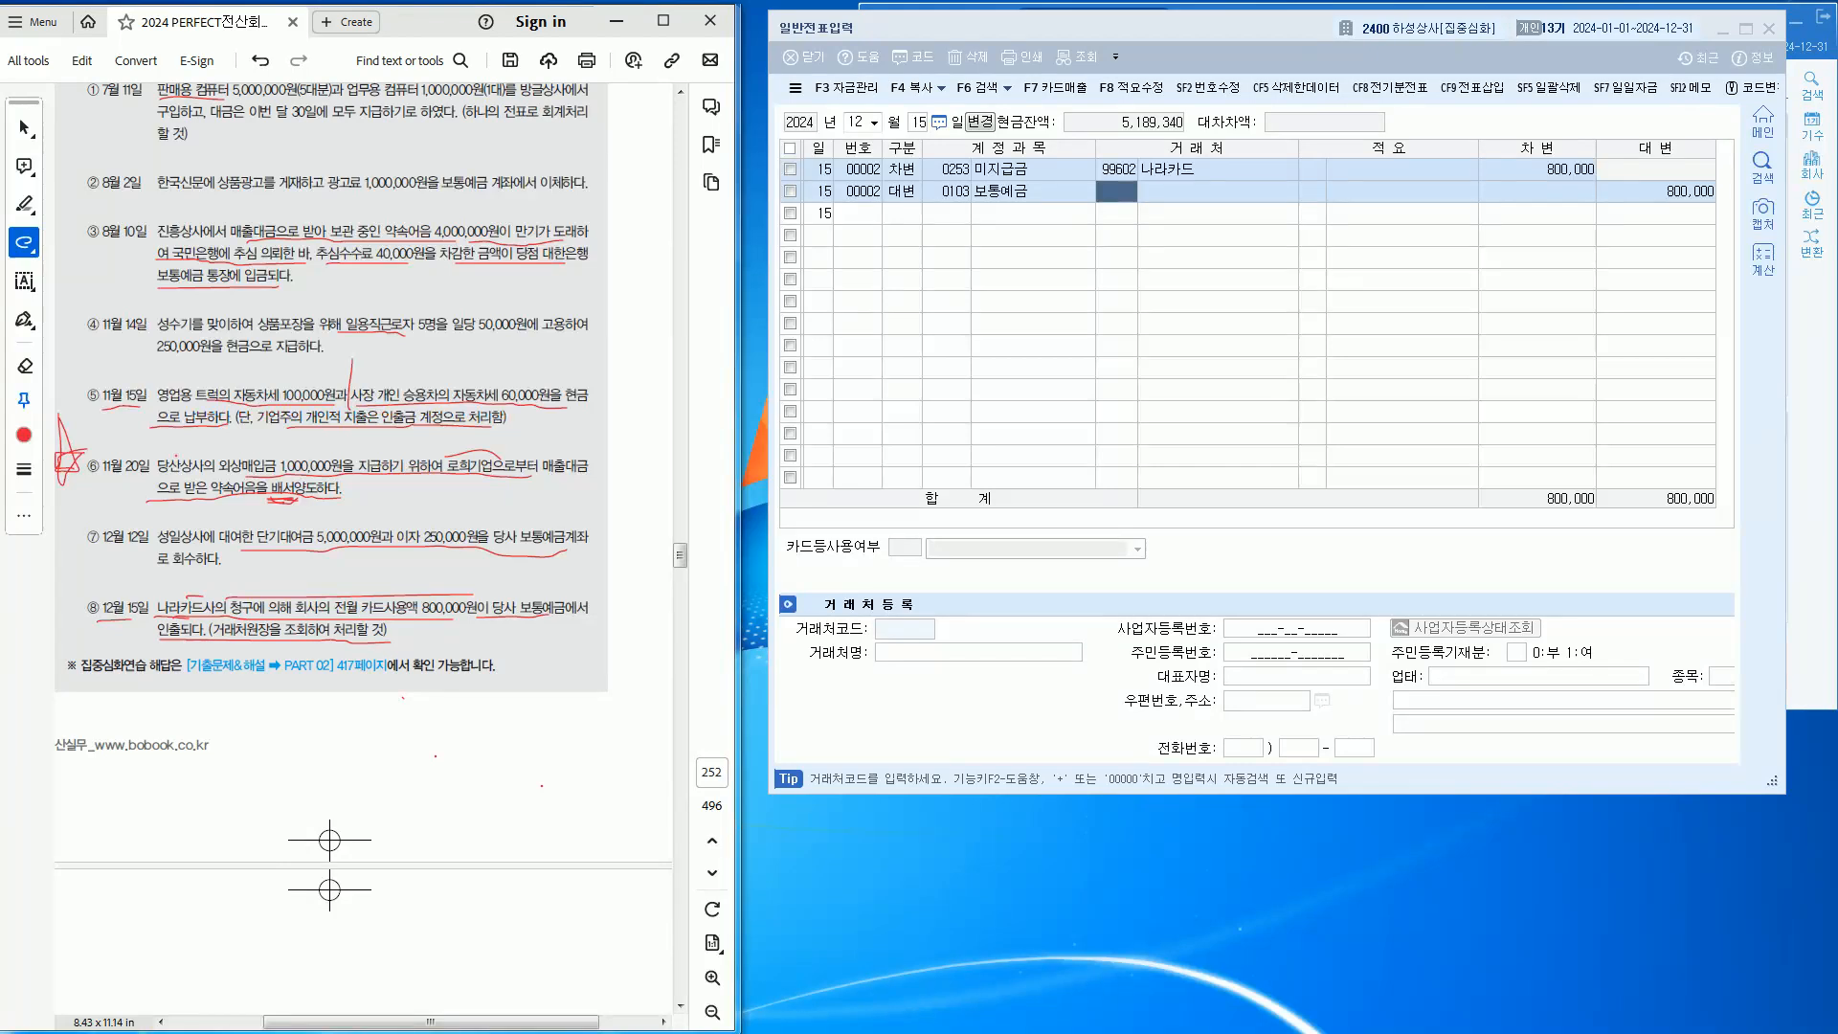
scroll(364, 546, "down", 10)
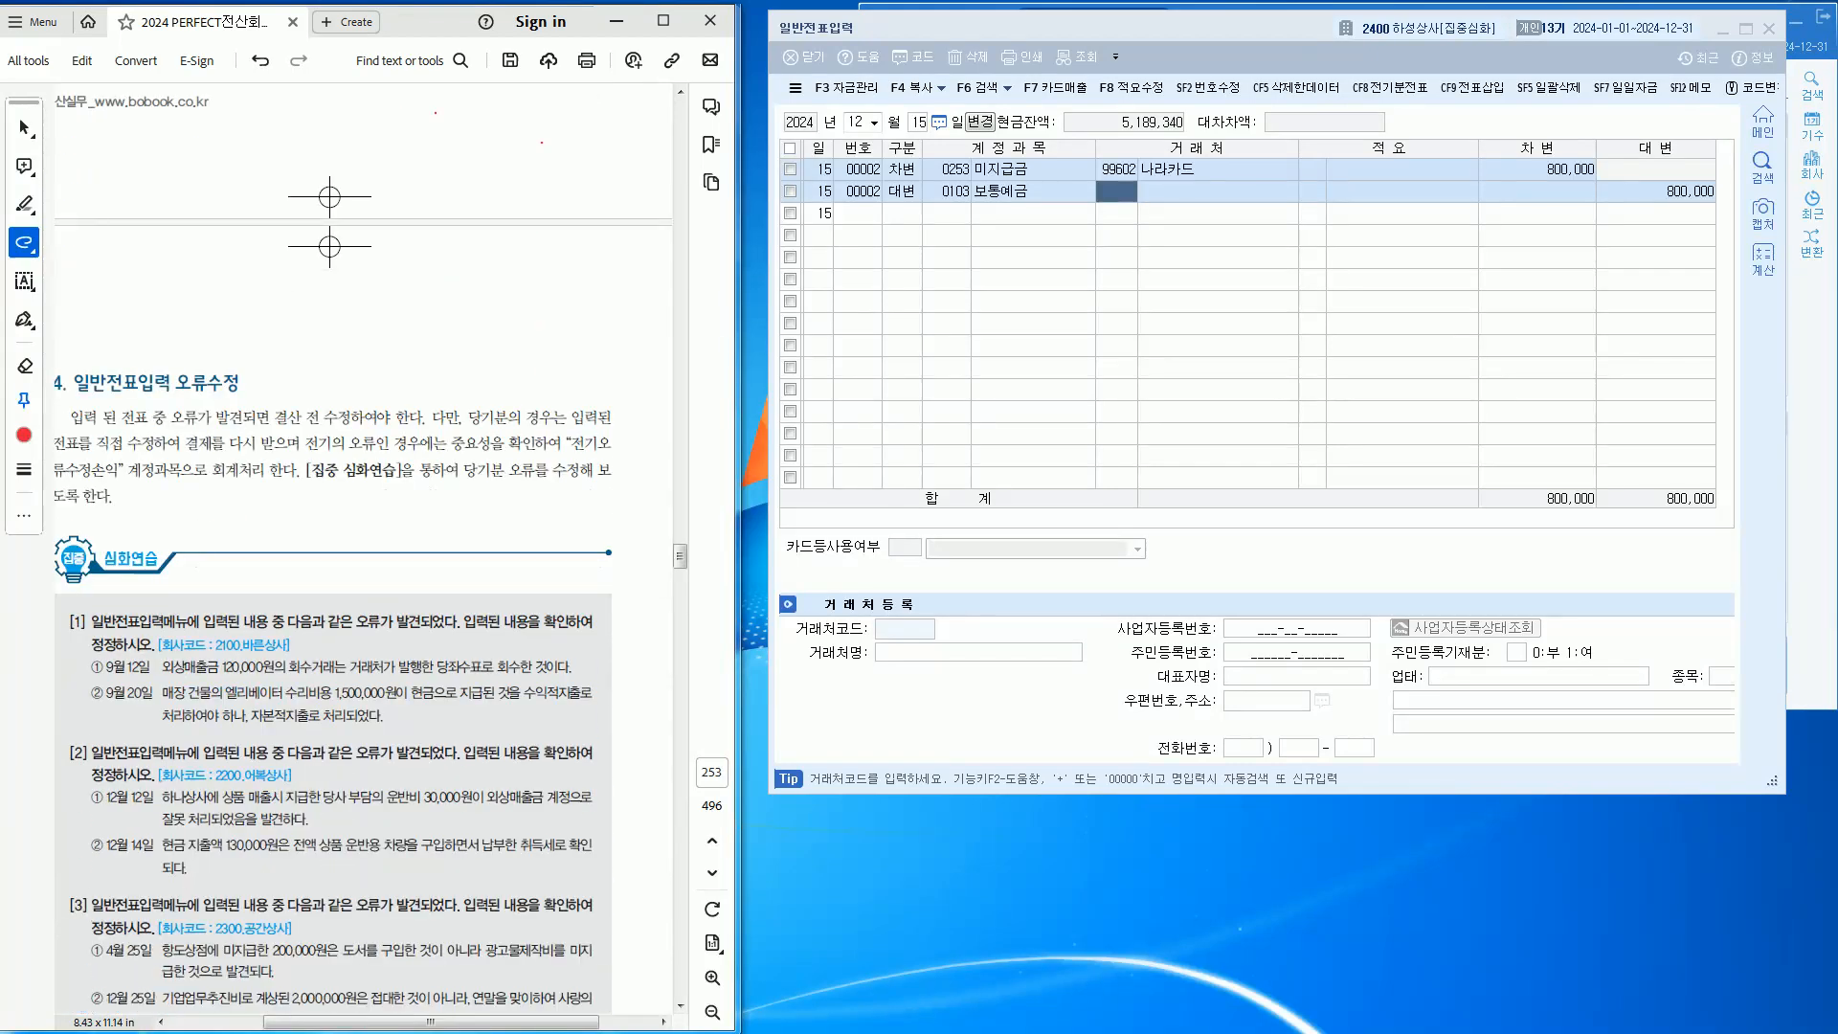
scroll(364, 545, "down", 5)
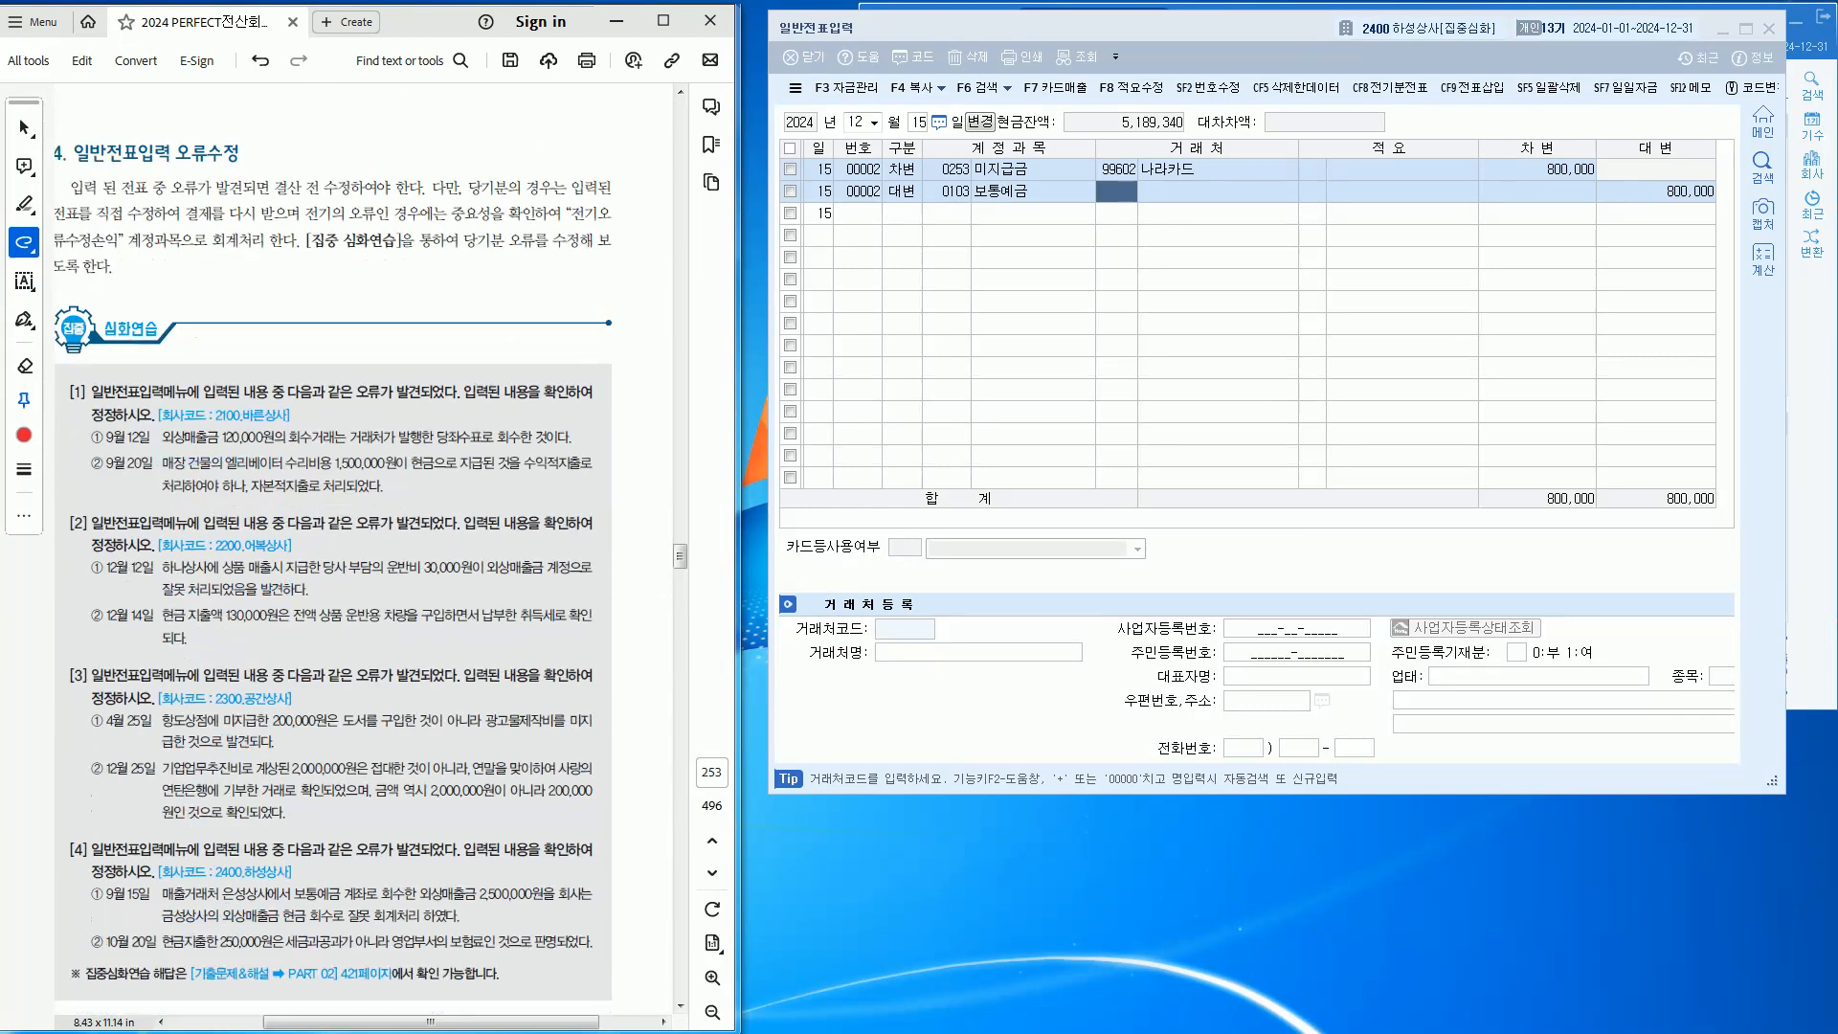